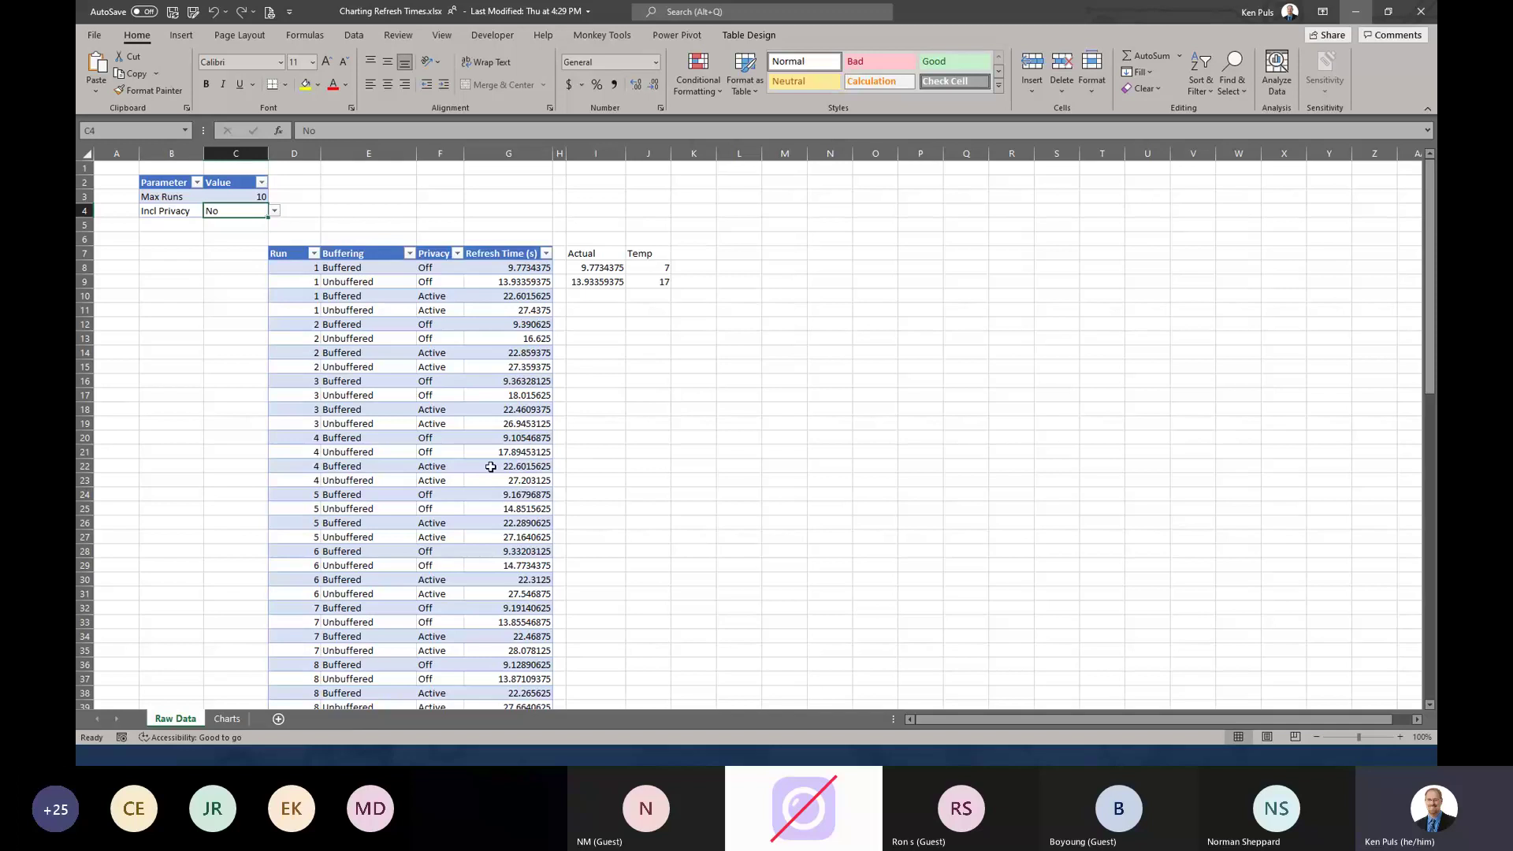
- Examine the refresh-time table on the Raw Data sheet, including its Run, Buffering and Privacy columns
{"action": "scroll", "coordinate": [490, 467], "scroll_direction": "down", "scroll_amount": 7}
{"action": "scroll", "coordinate": [490, 467], "scroll_direction": "down", "scroll_amount": 13}
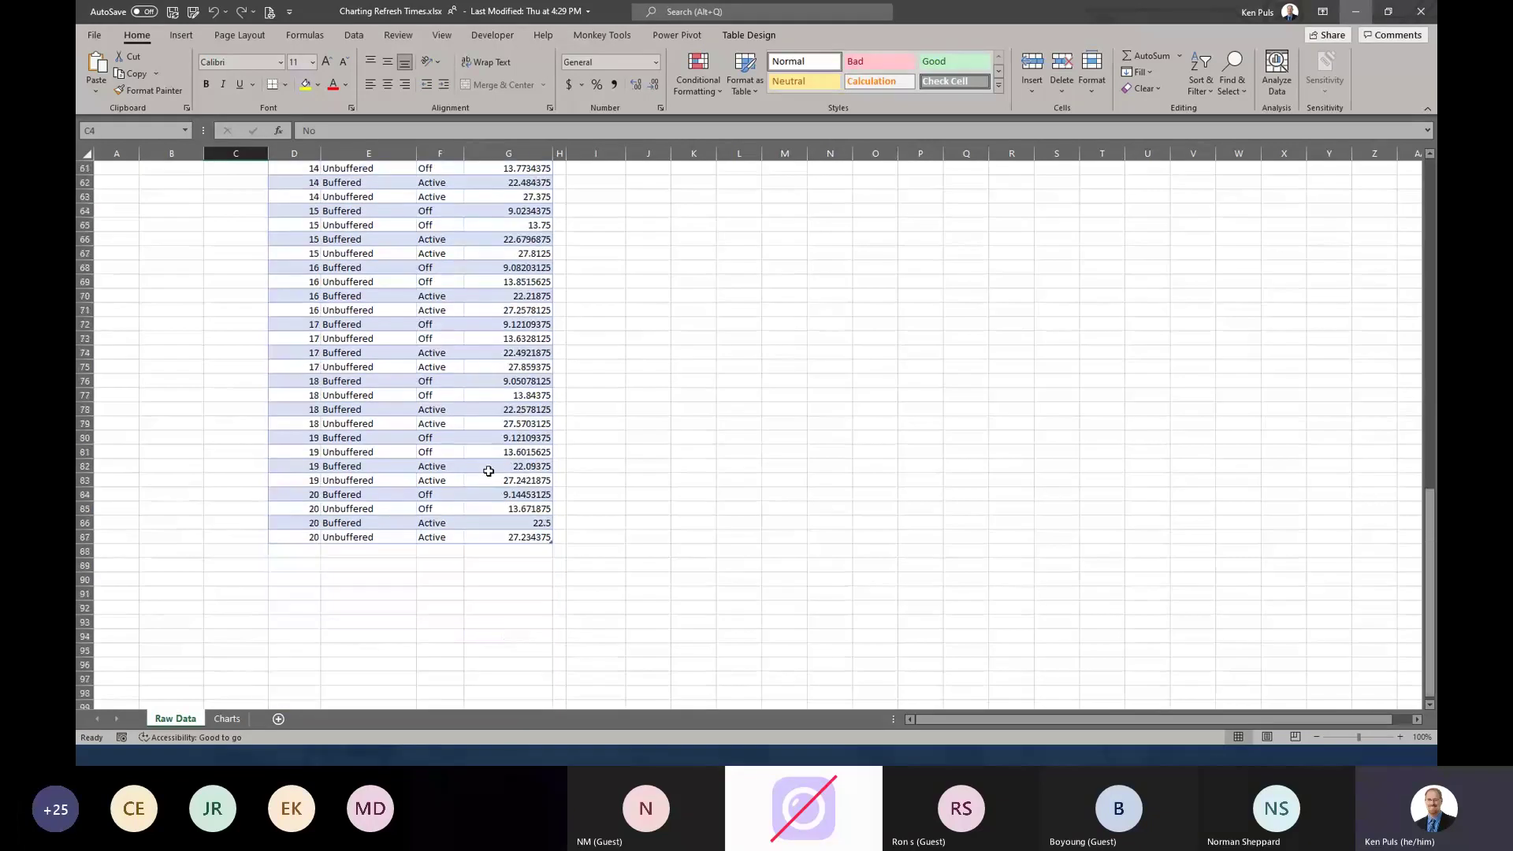
{"action": "scroll", "coordinate": [489, 470], "scroll_direction": "up", "scroll_amount": 19}
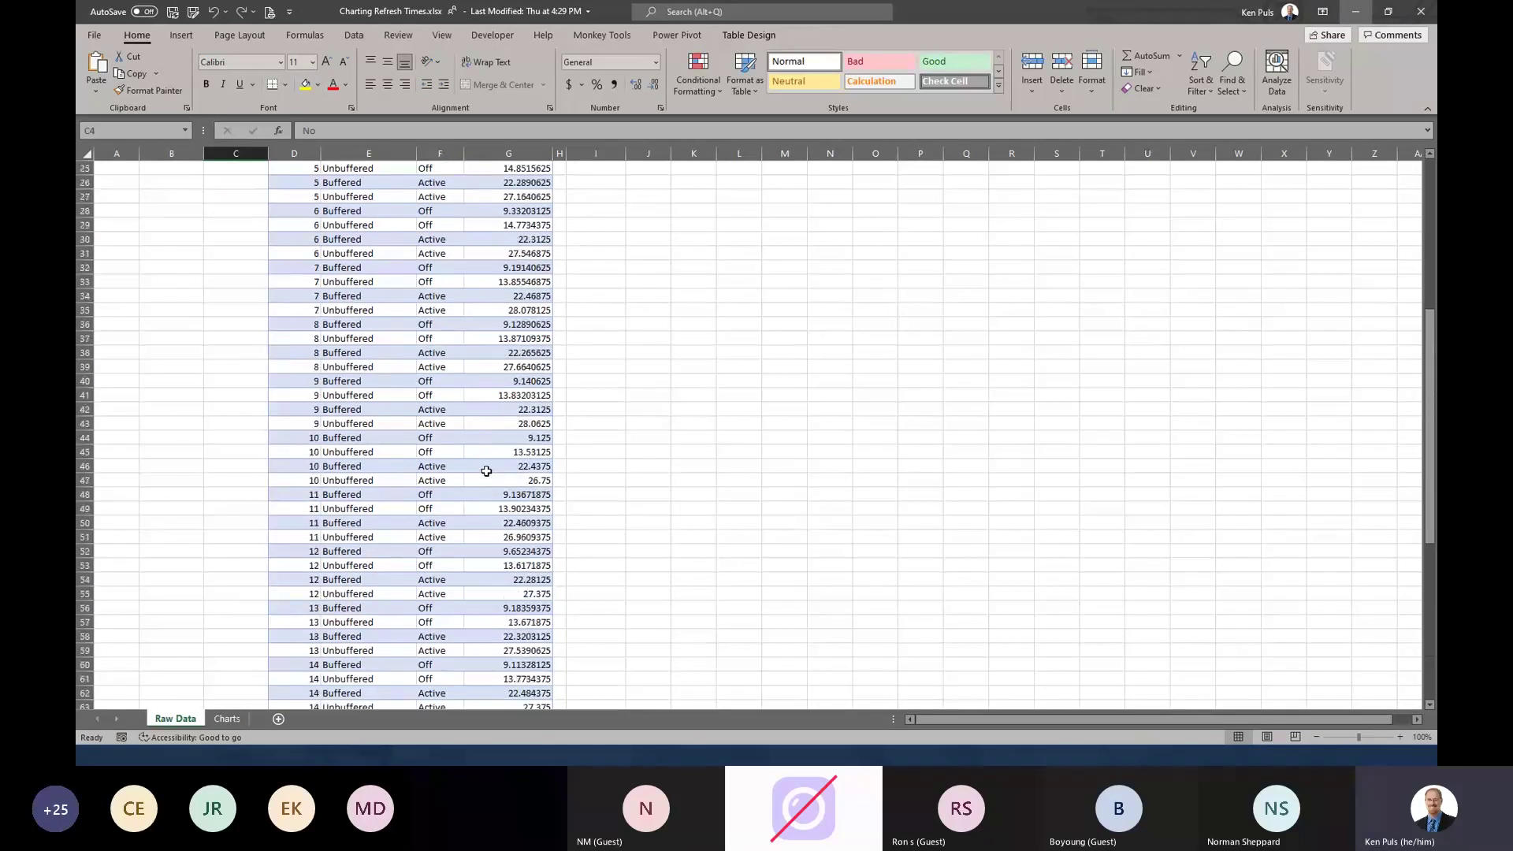
{"action": "scroll", "coordinate": [488, 471], "scroll_direction": "up", "scroll_amount": 1}
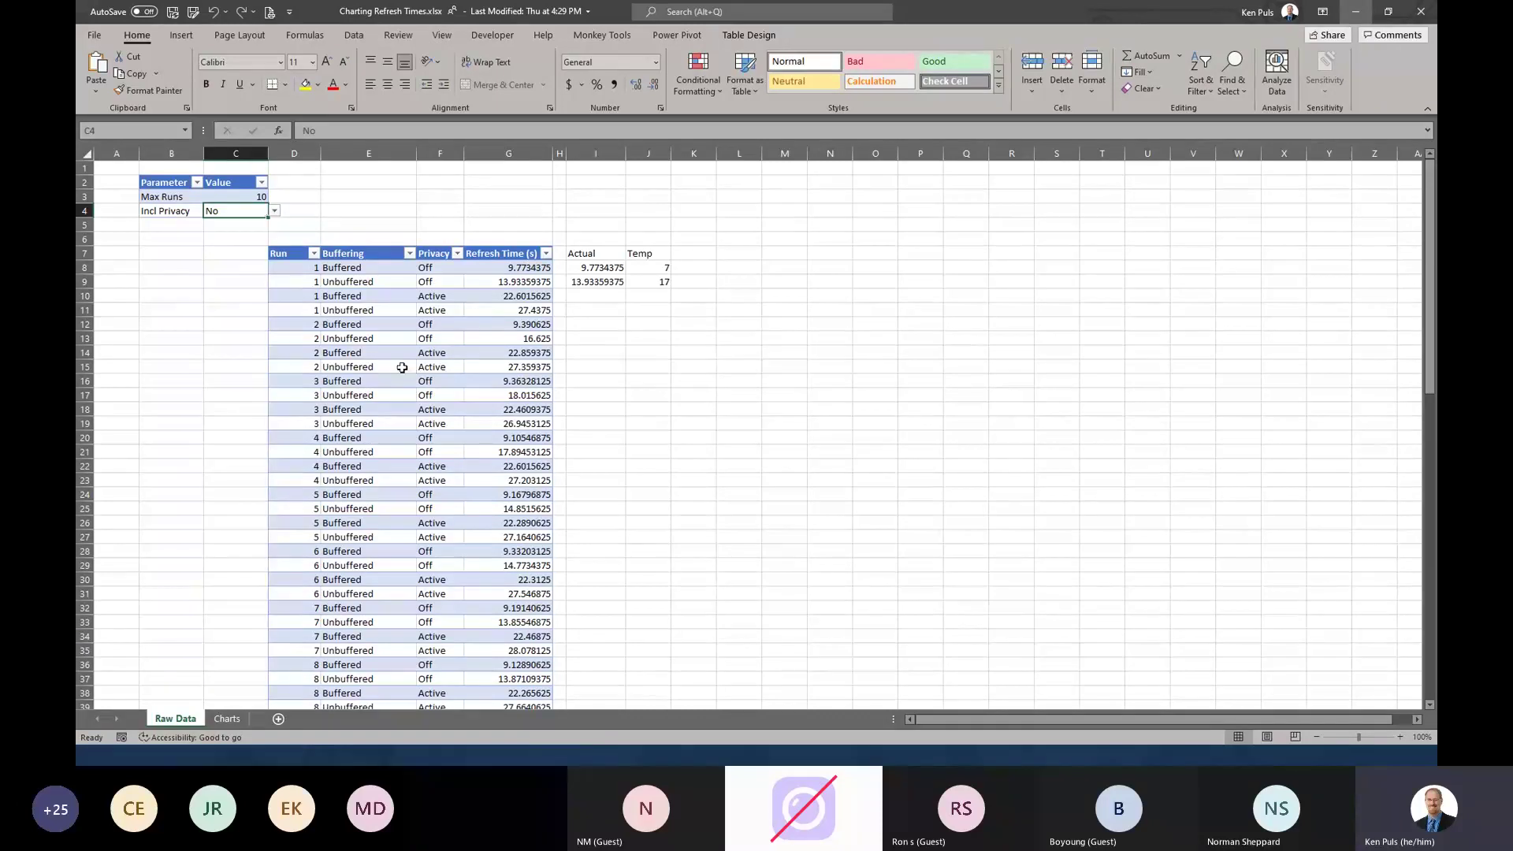
{"action": "left_click_drag", "start_coordinate": [297, 266], "coordinate": [301, 279]}
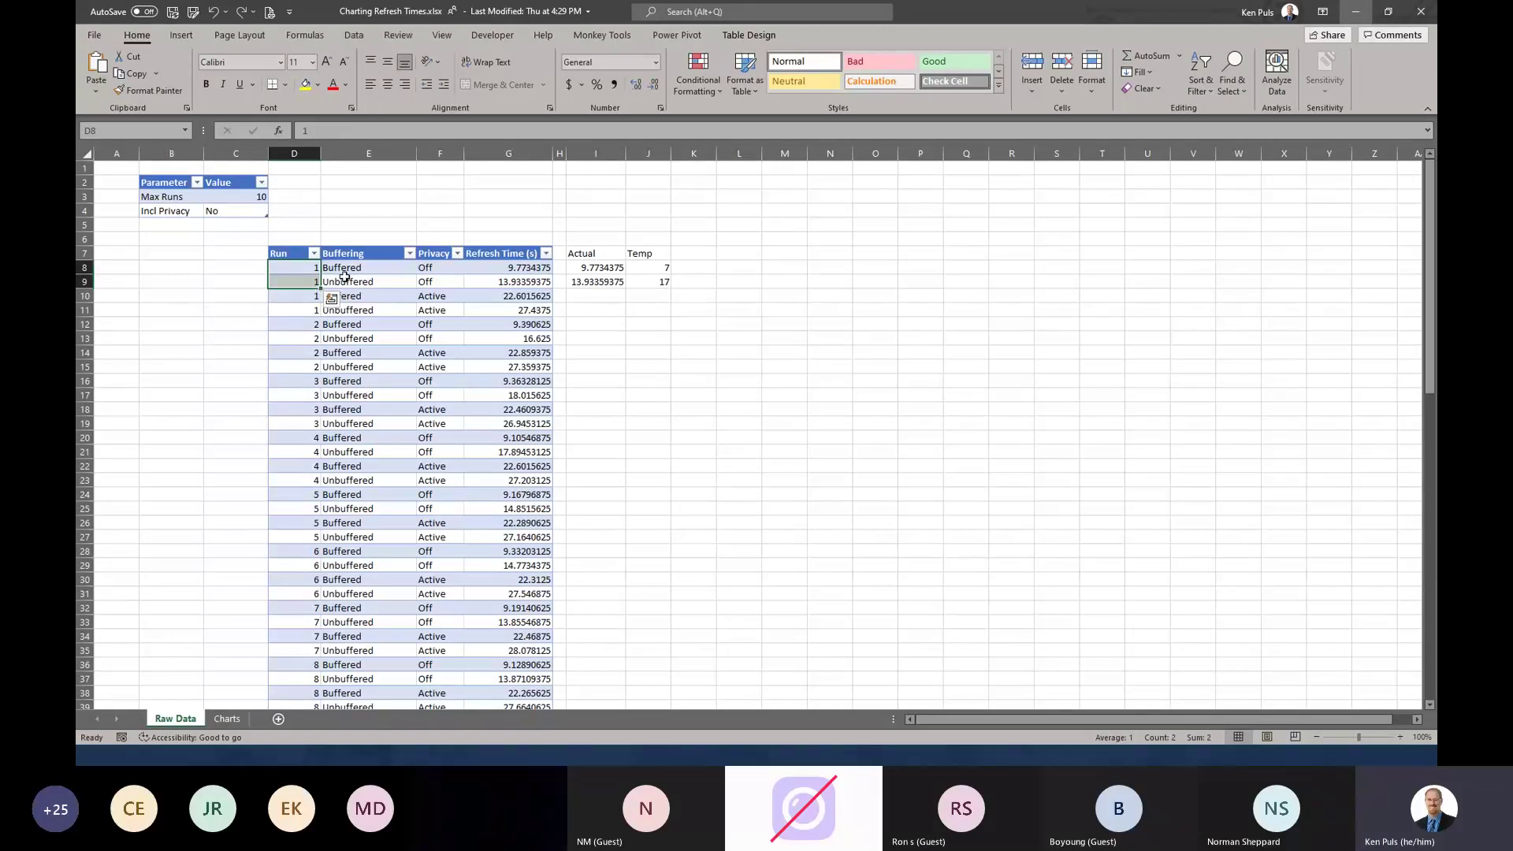
{"action": "left_click", "coordinate": [344, 272]}
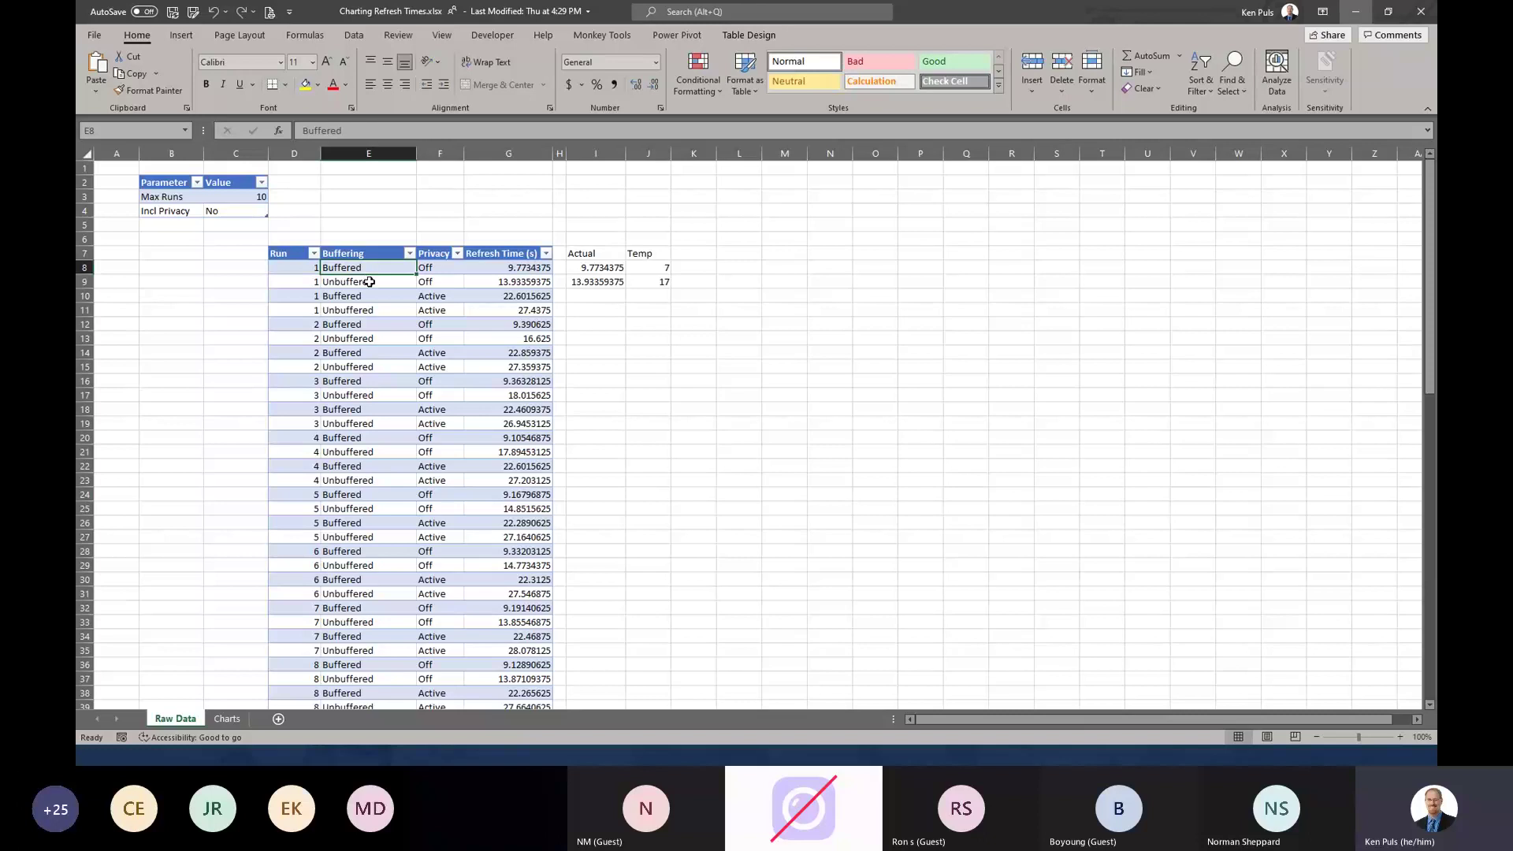
{"action": "key", "text": "Right"}
{"action": "left_click", "coordinate": [434, 281]}
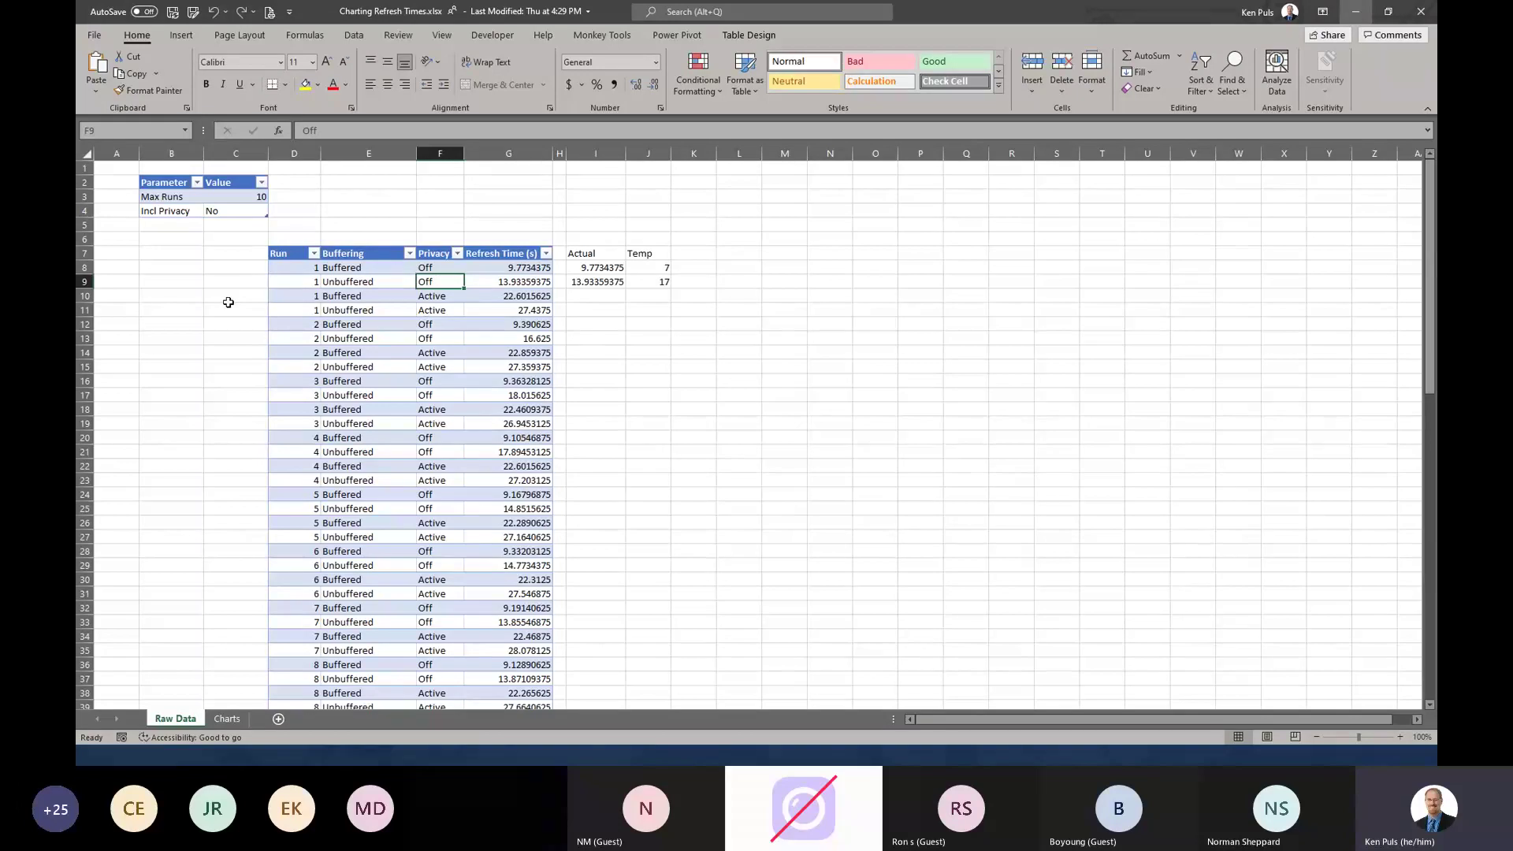
{"action": "left_click_drag", "start_coordinate": [303, 270], "coordinate": [310, 365]}
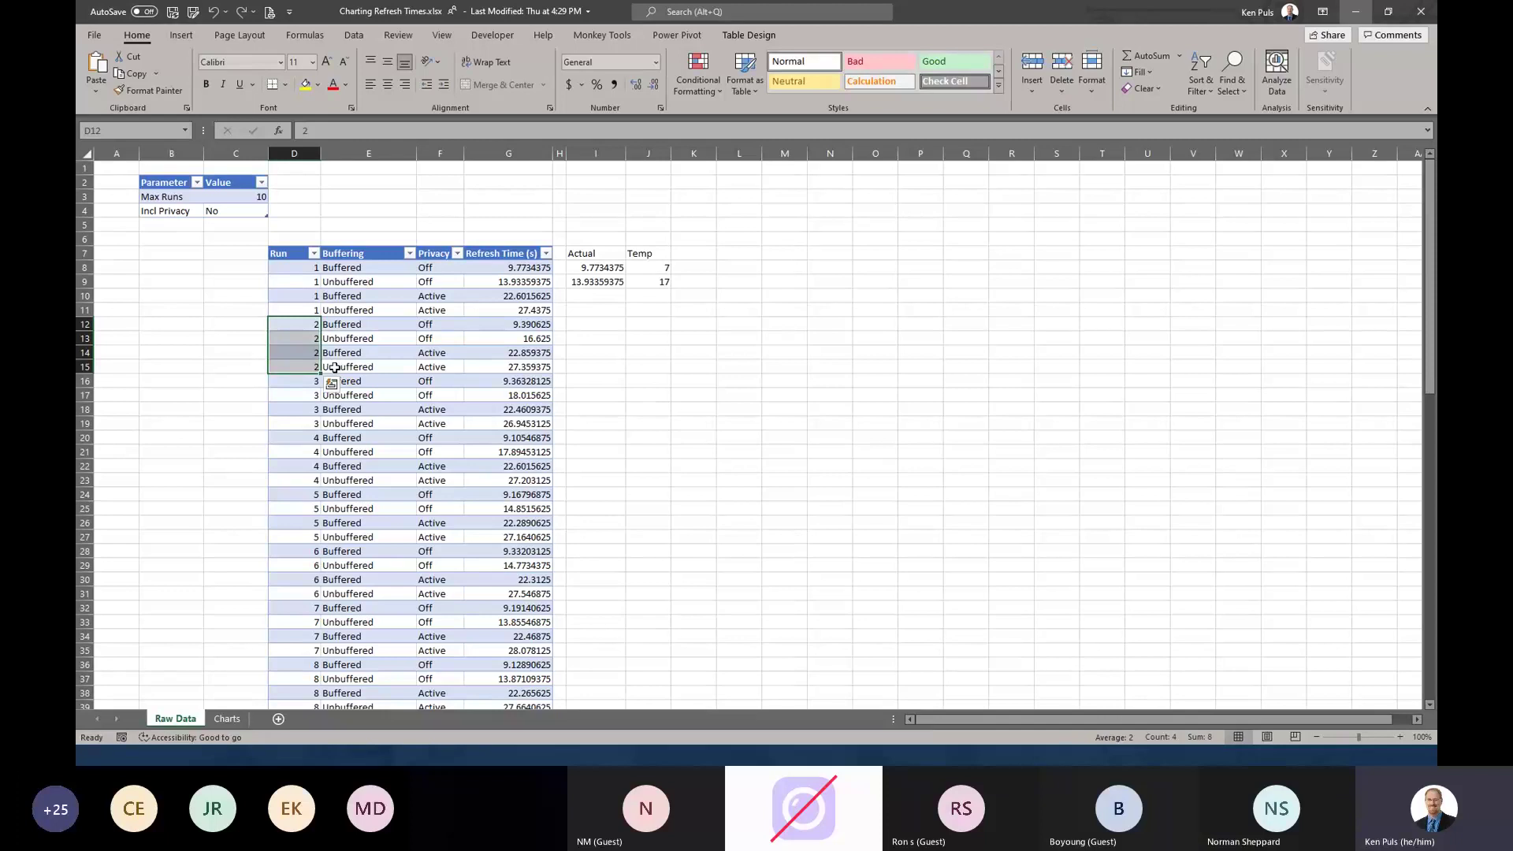
{"action": "left_click_drag", "start_coordinate": [447, 268], "coordinate": [378, 277]}
{"action": "left_click", "coordinate": [378, 267]}
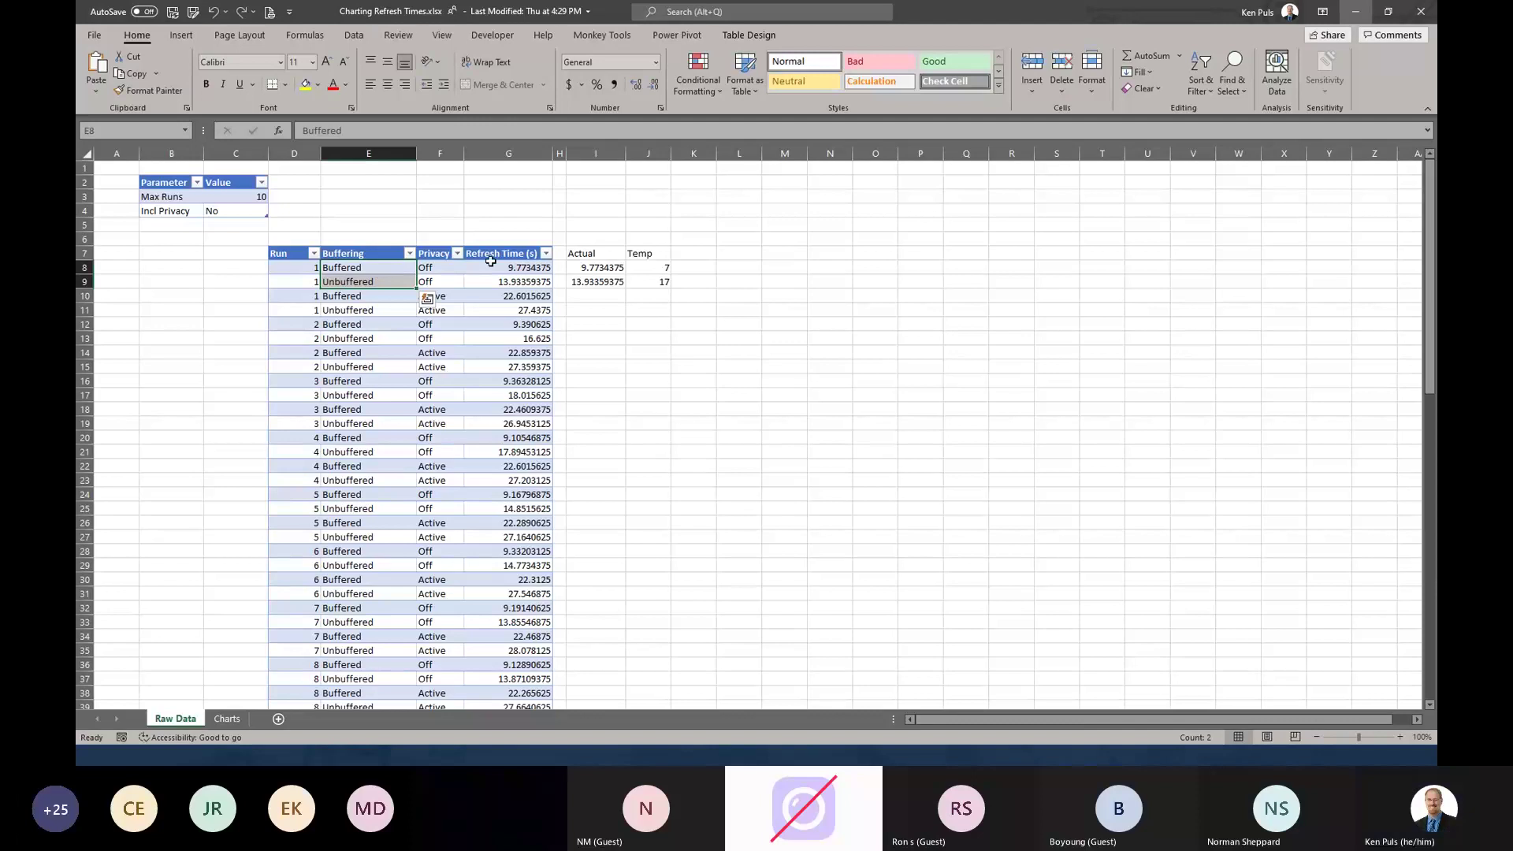
- Review the workbook's queries and all fields of the Results table in the data model diagram
{"action": "left_click", "coordinate": [622, 35]}
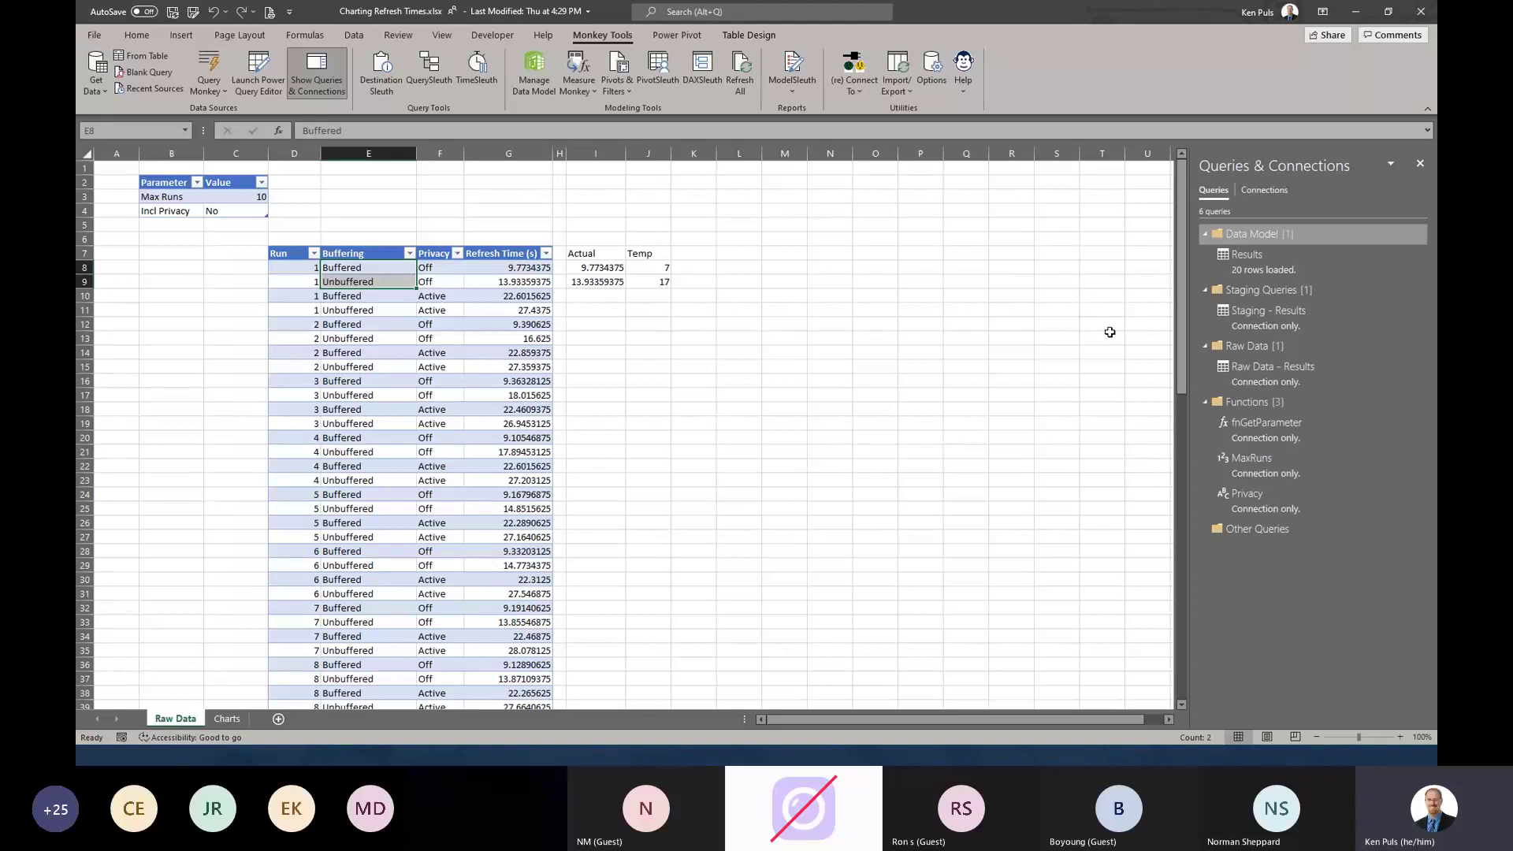
{"action": "mouse_move", "coordinate": [1224, 259]}
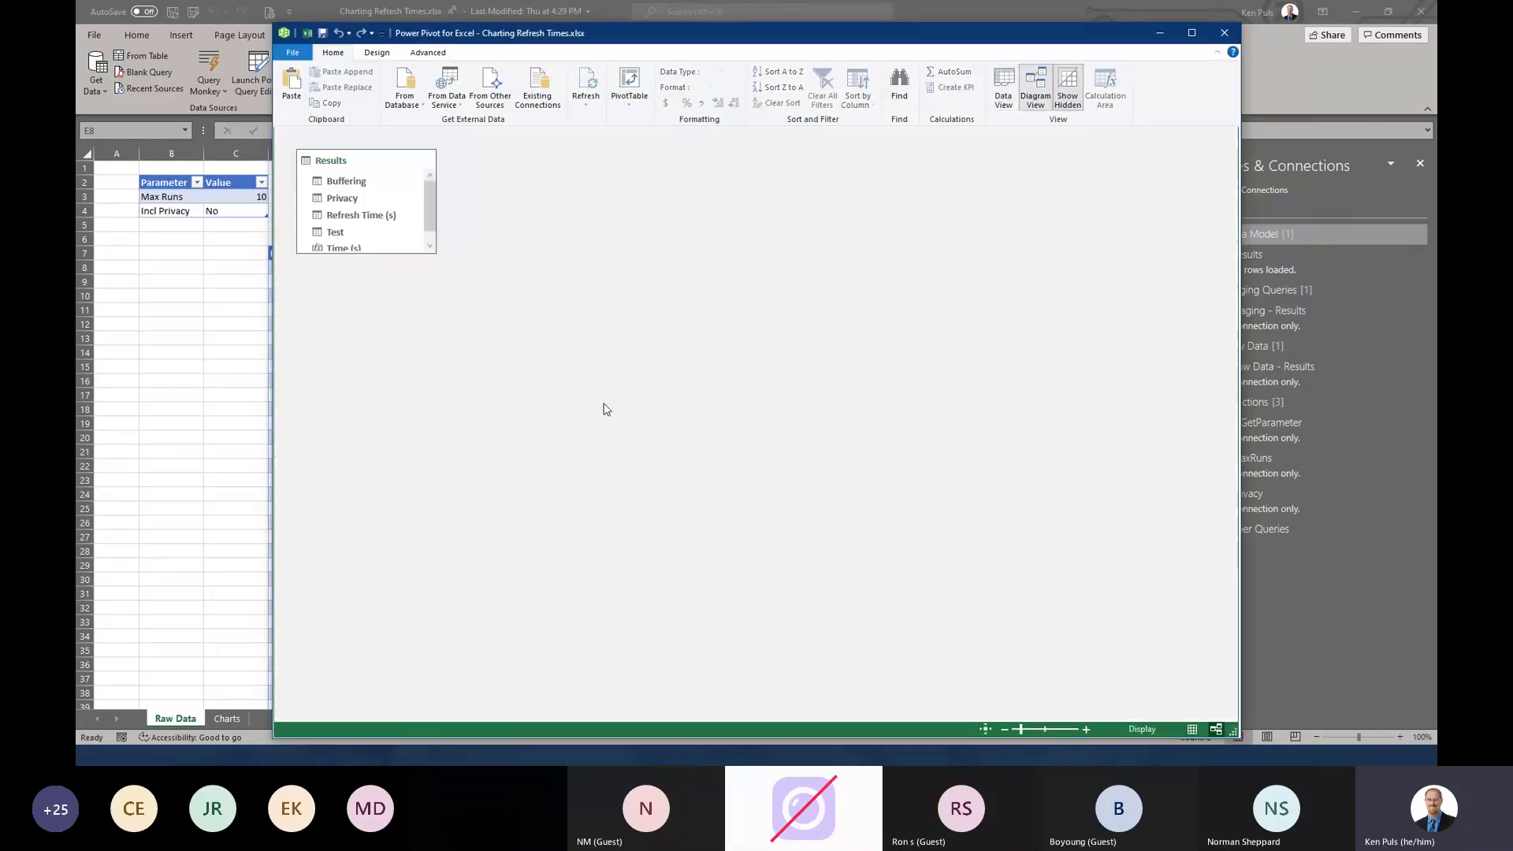
{"action": "left_click_drag", "start_coordinate": [381, 253], "coordinate": [379, 312]}
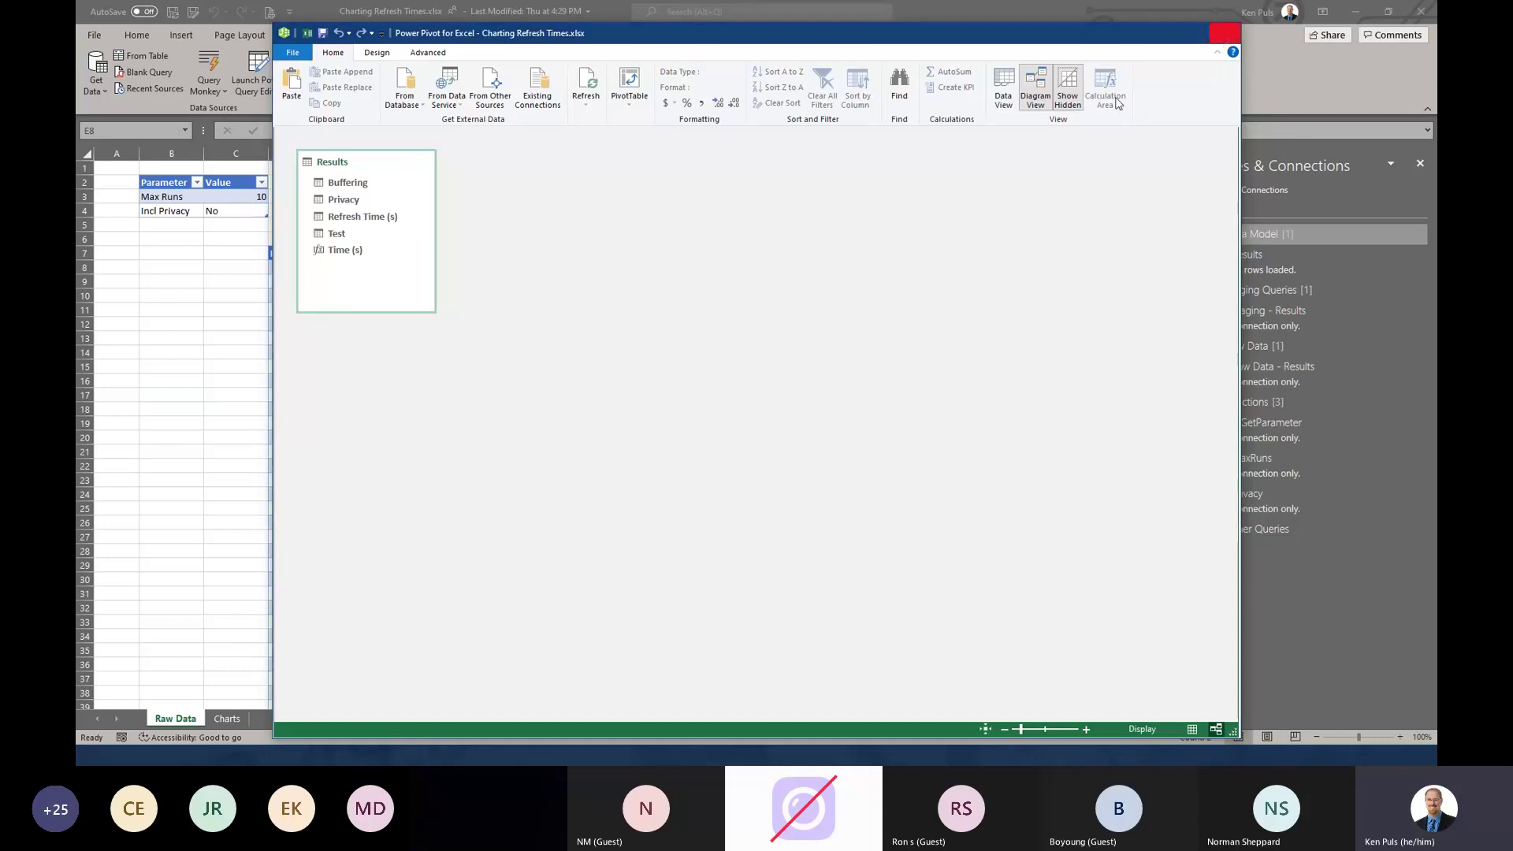
{"action": "left_click", "coordinate": [1223, 32]}
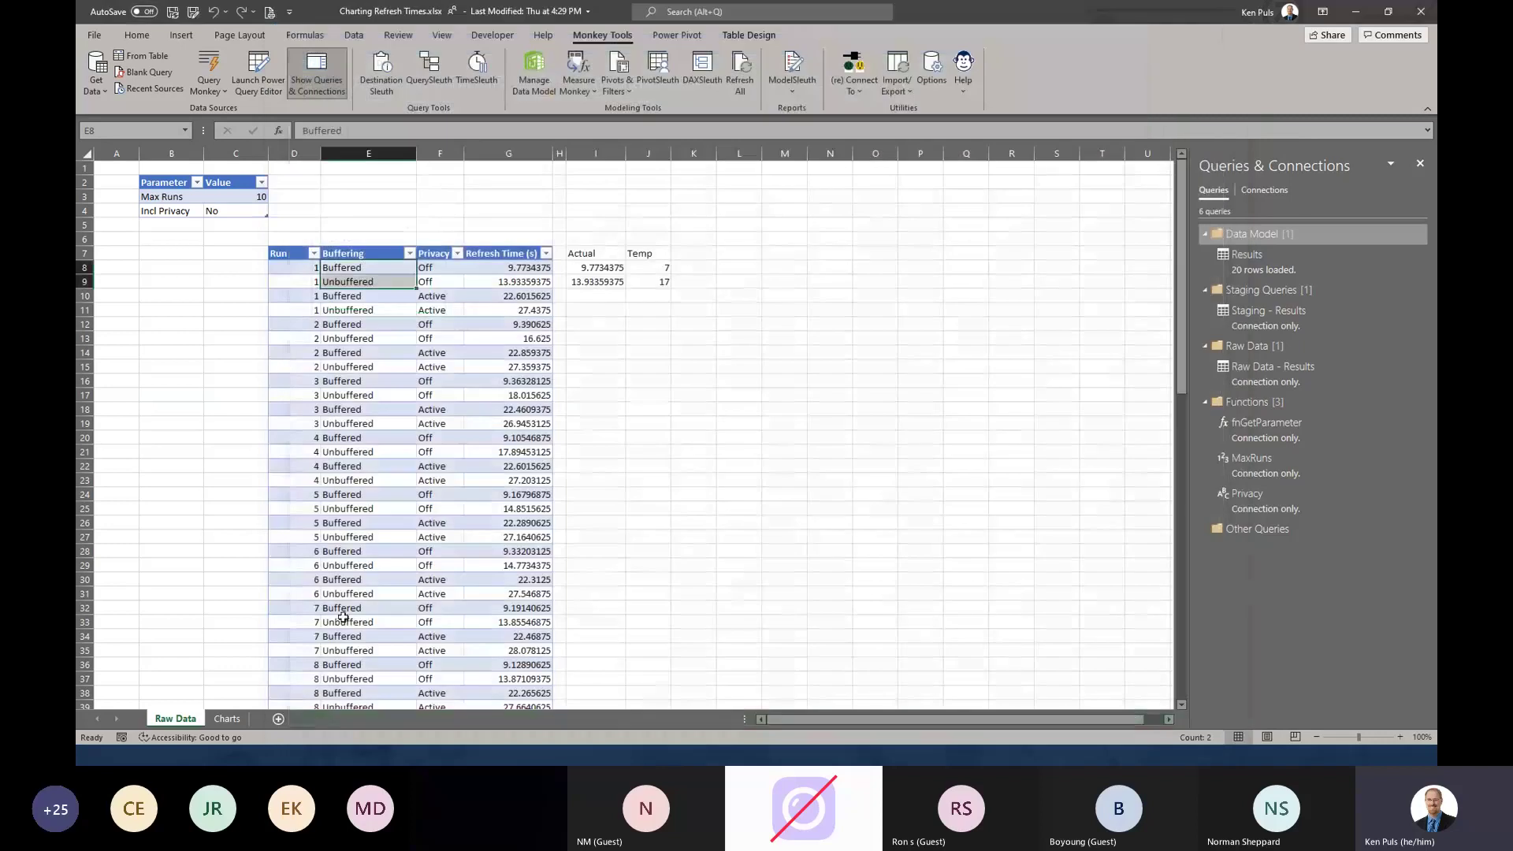
- Insert a PivotTable from the Data Model at cell B17 of the Charts sheet
{"action": "left_click", "coordinate": [227, 718]}
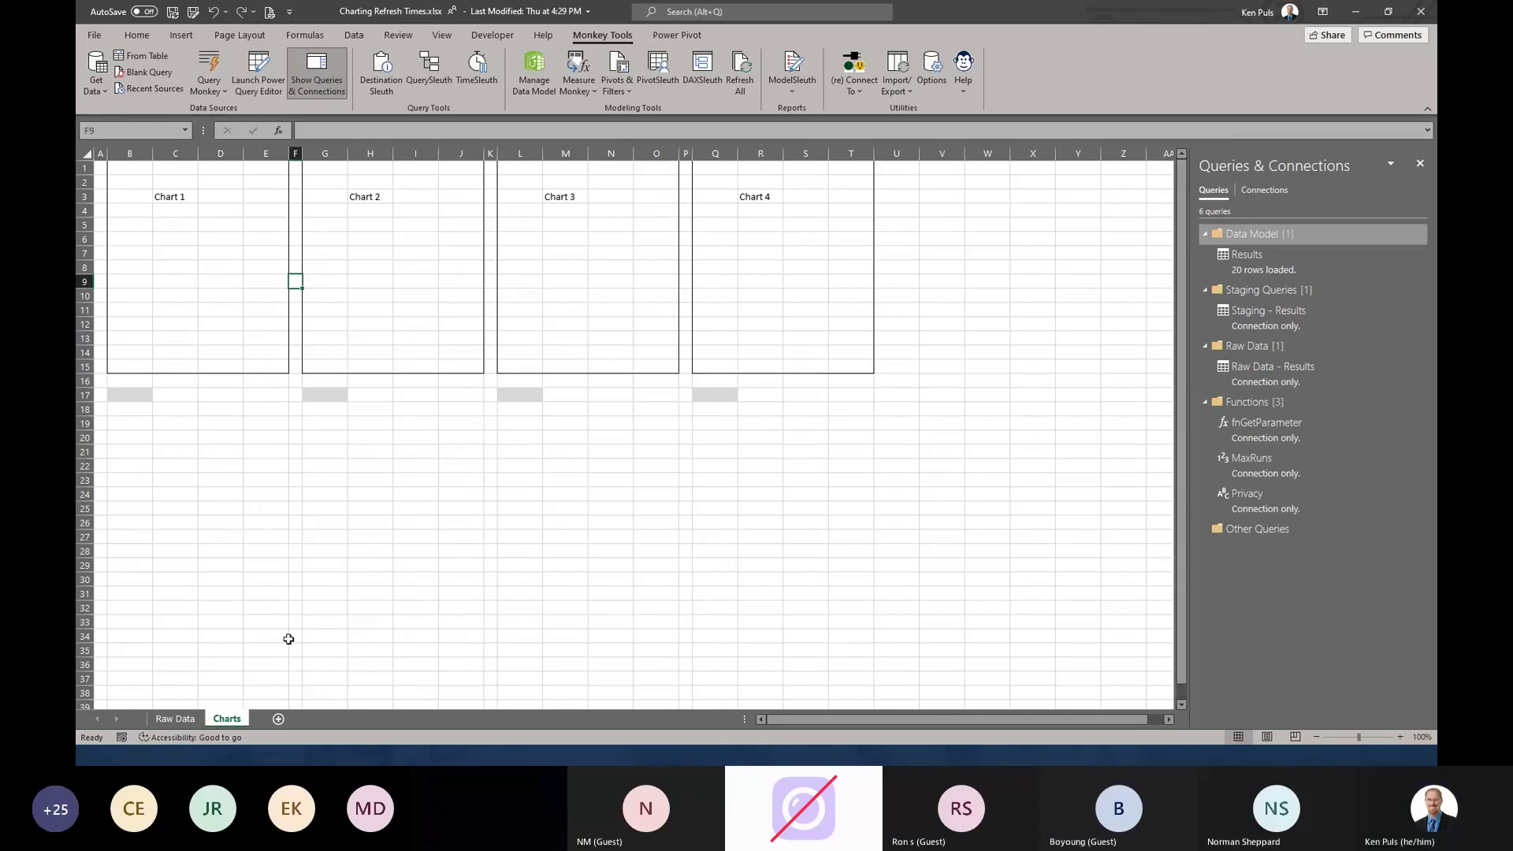
{"action": "left_click", "coordinate": [120, 395]}
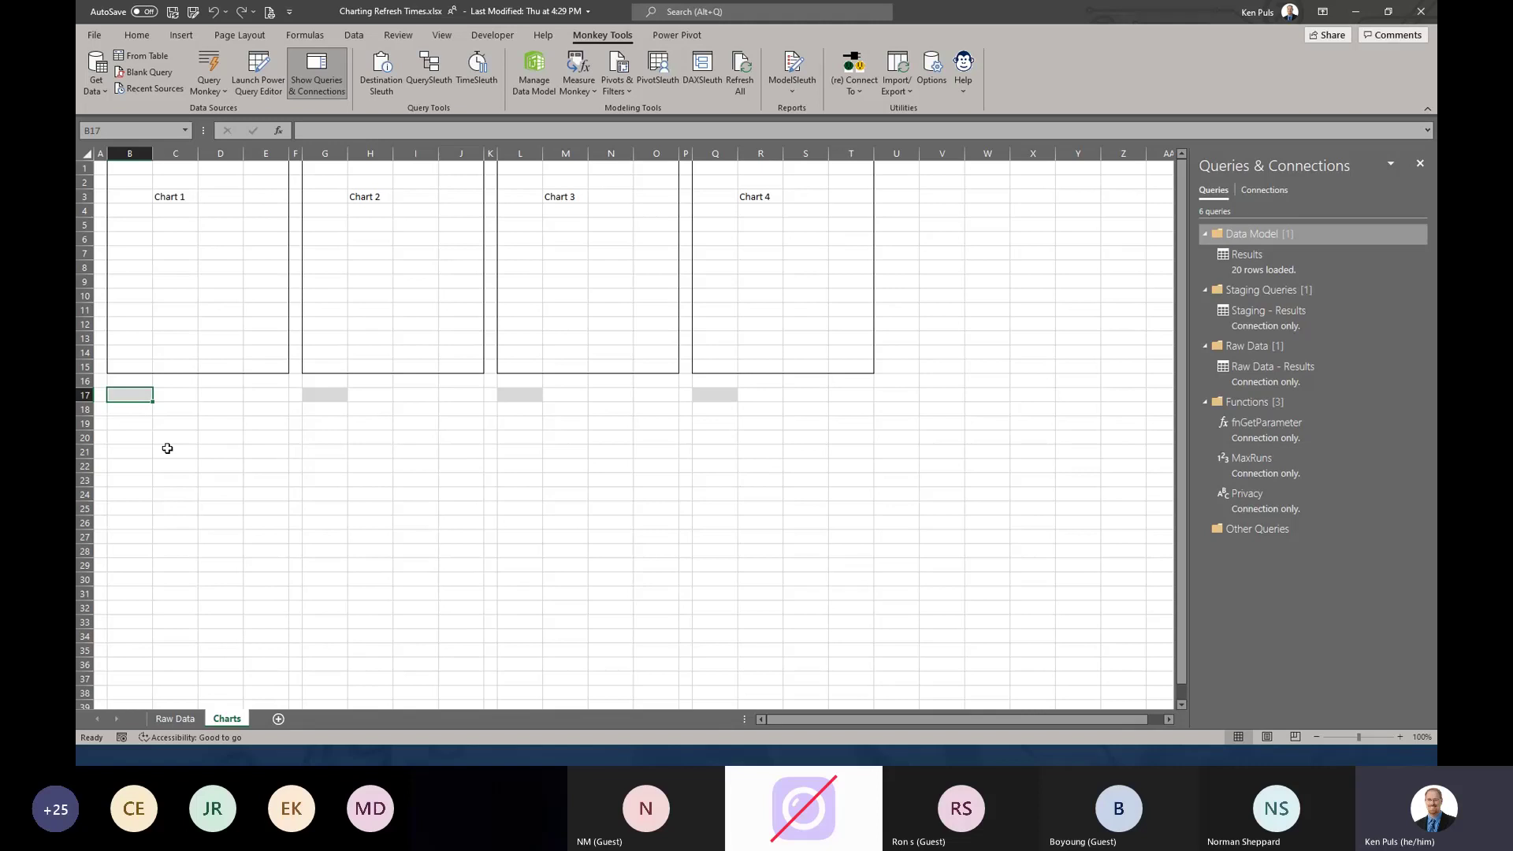
{"action": "left_click", "coordinate": [622, 96]}
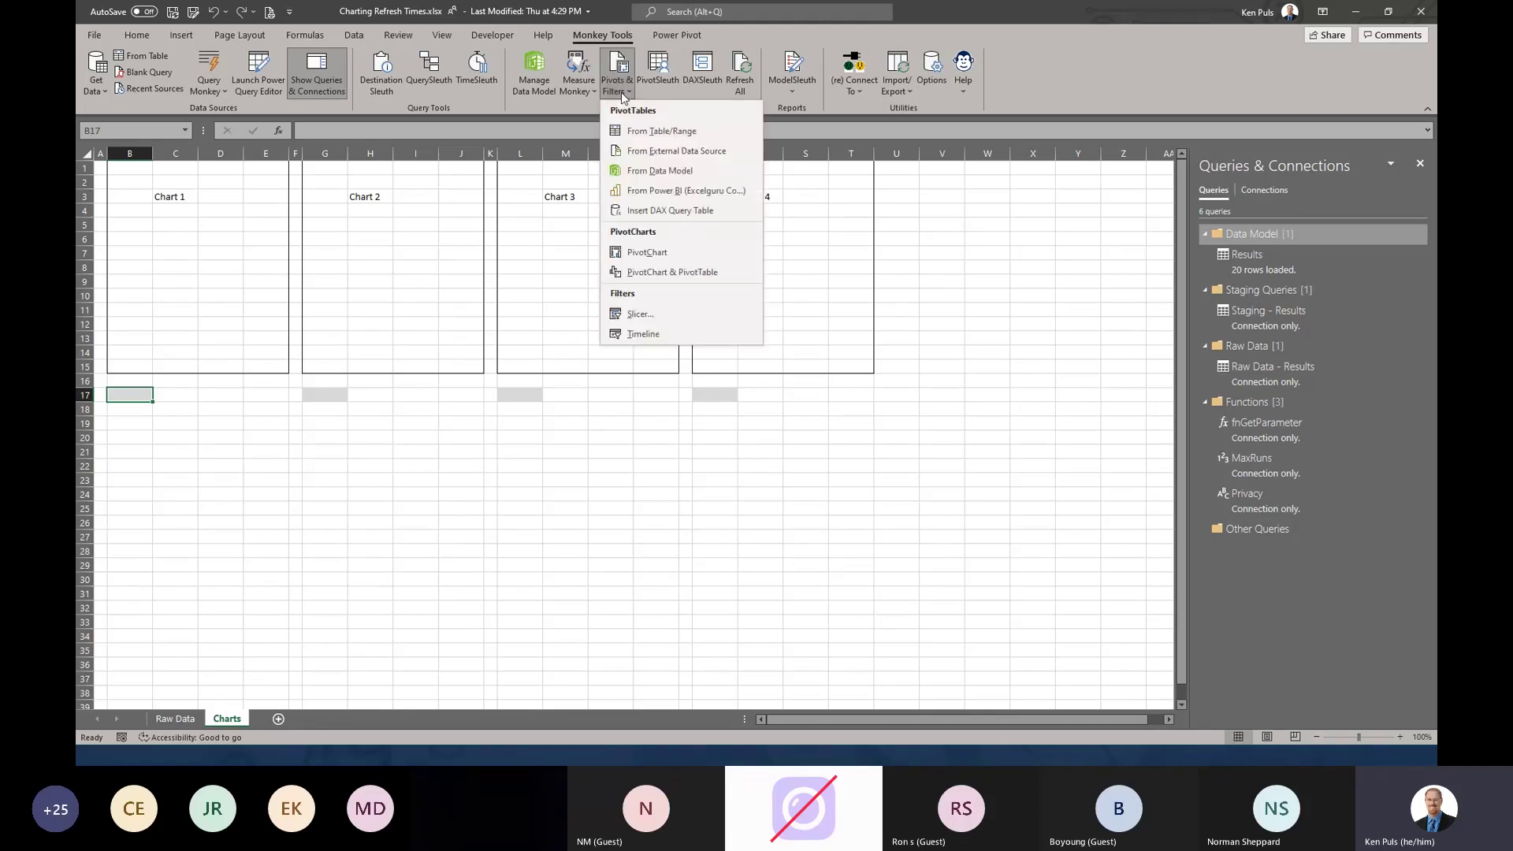
{"action": "left_click", "coordinate": [676, 179]}
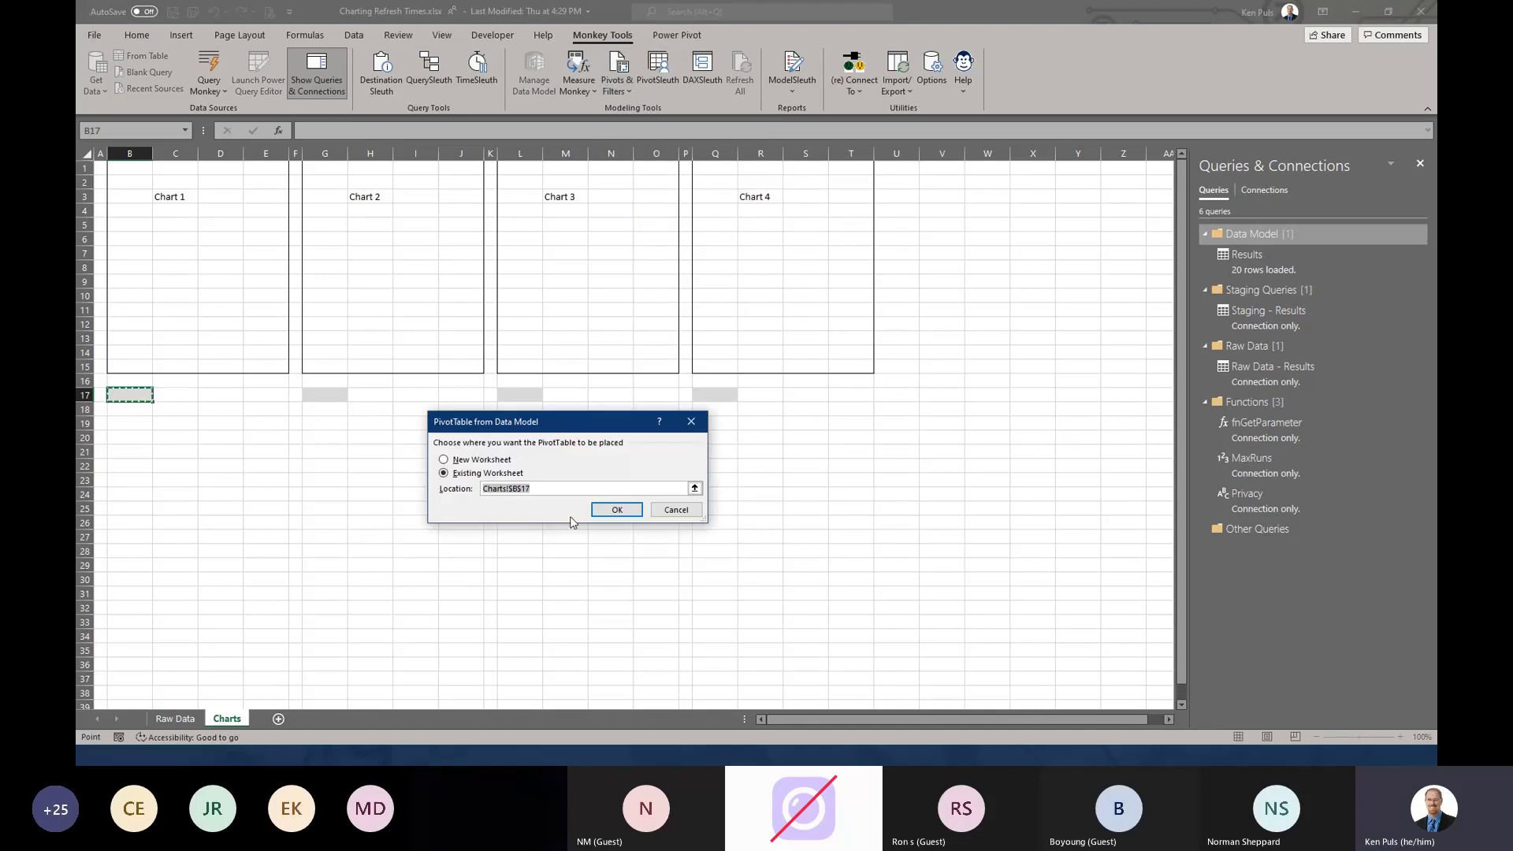
{"action": "left_click", "coordinate": [607, 510]}
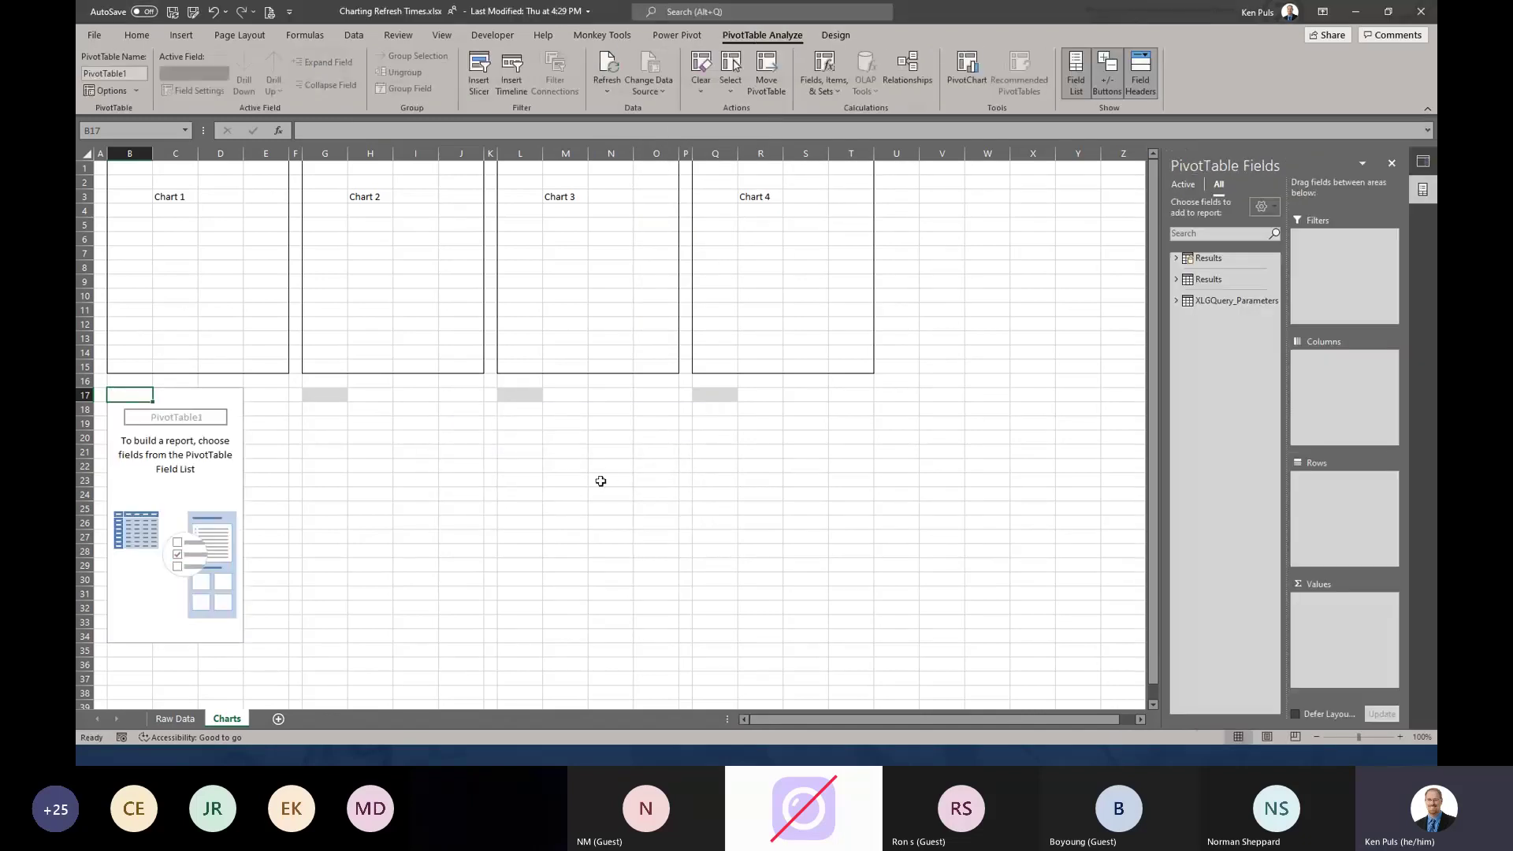
- Build the PivotTable from the Results table with Time (s) as values, Test as rows and Buffering as columns
{"action": "left_click", "coordinate": [1176, 258]}
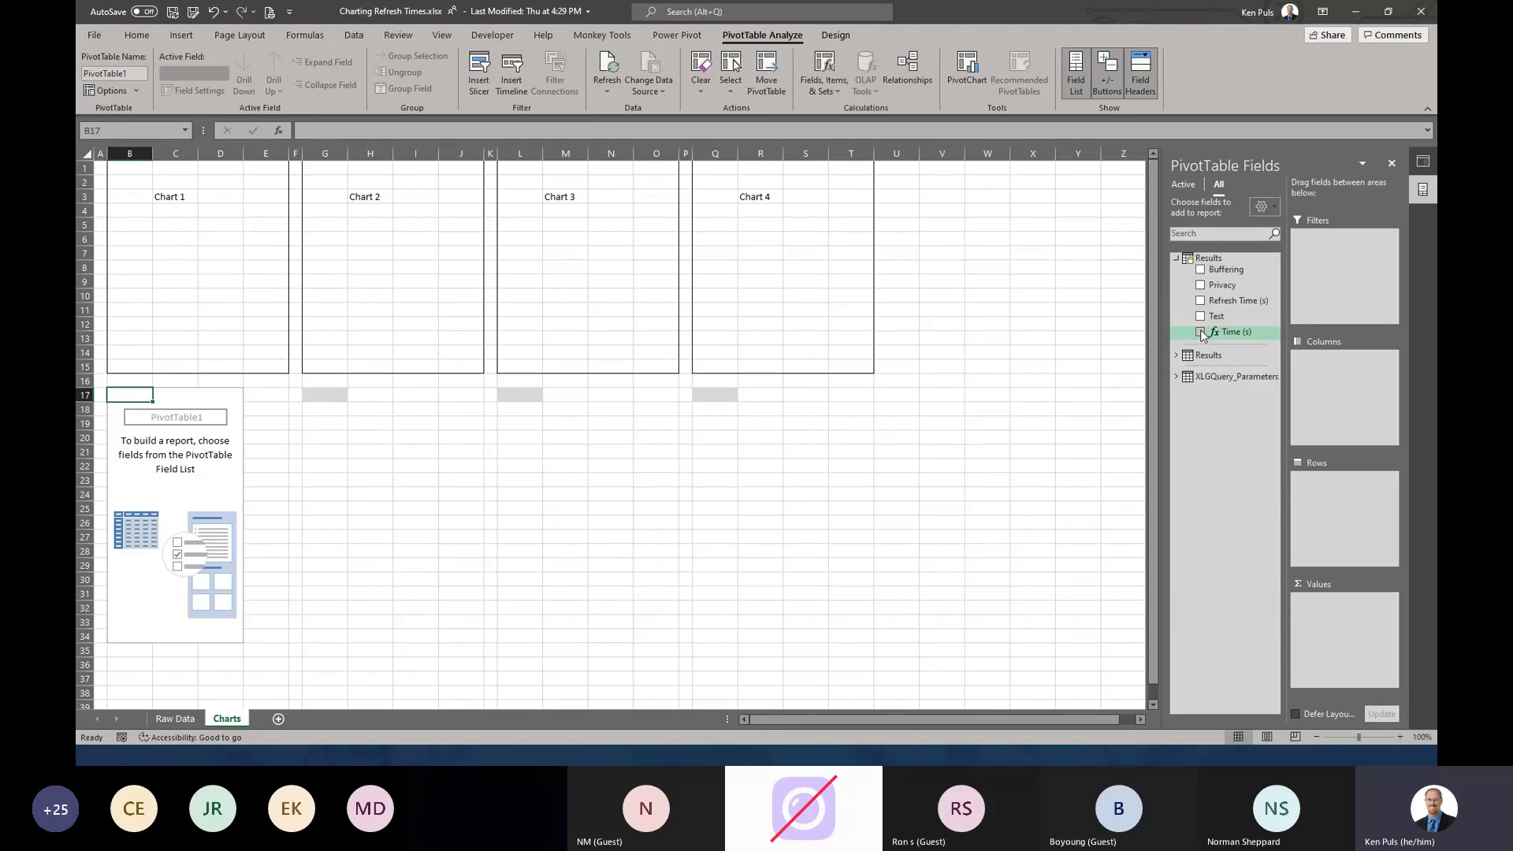
{"action": "left_click", "coordinate": [1201, 332]}
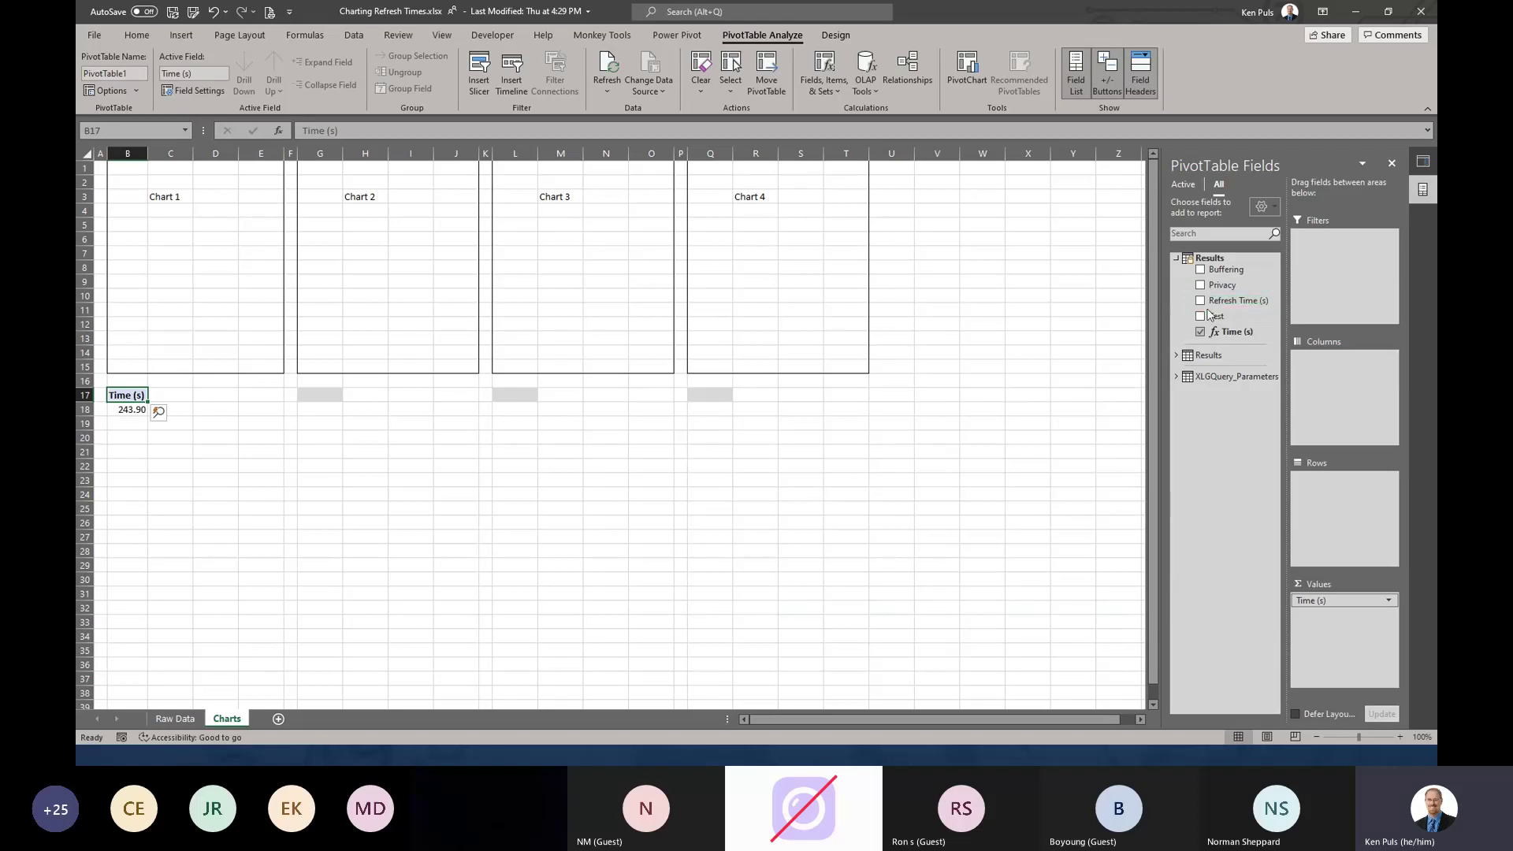
{"action": "left_click", "coordinate": [1201, 316]}
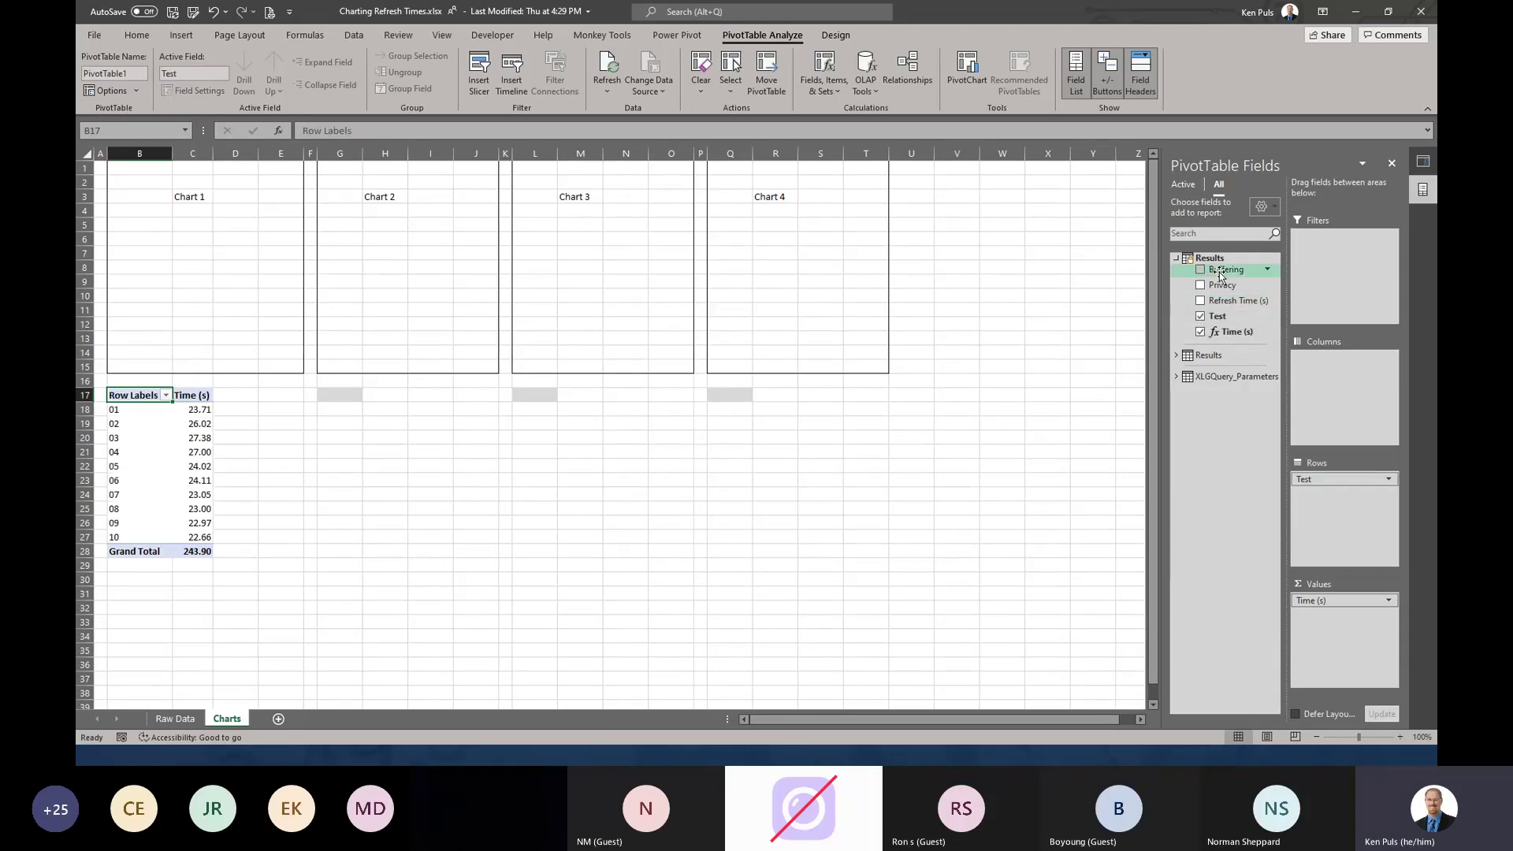
{"action": "left_click_drag", "start_coordinate": [1225, 270], "coordinate": [1343, 362]}
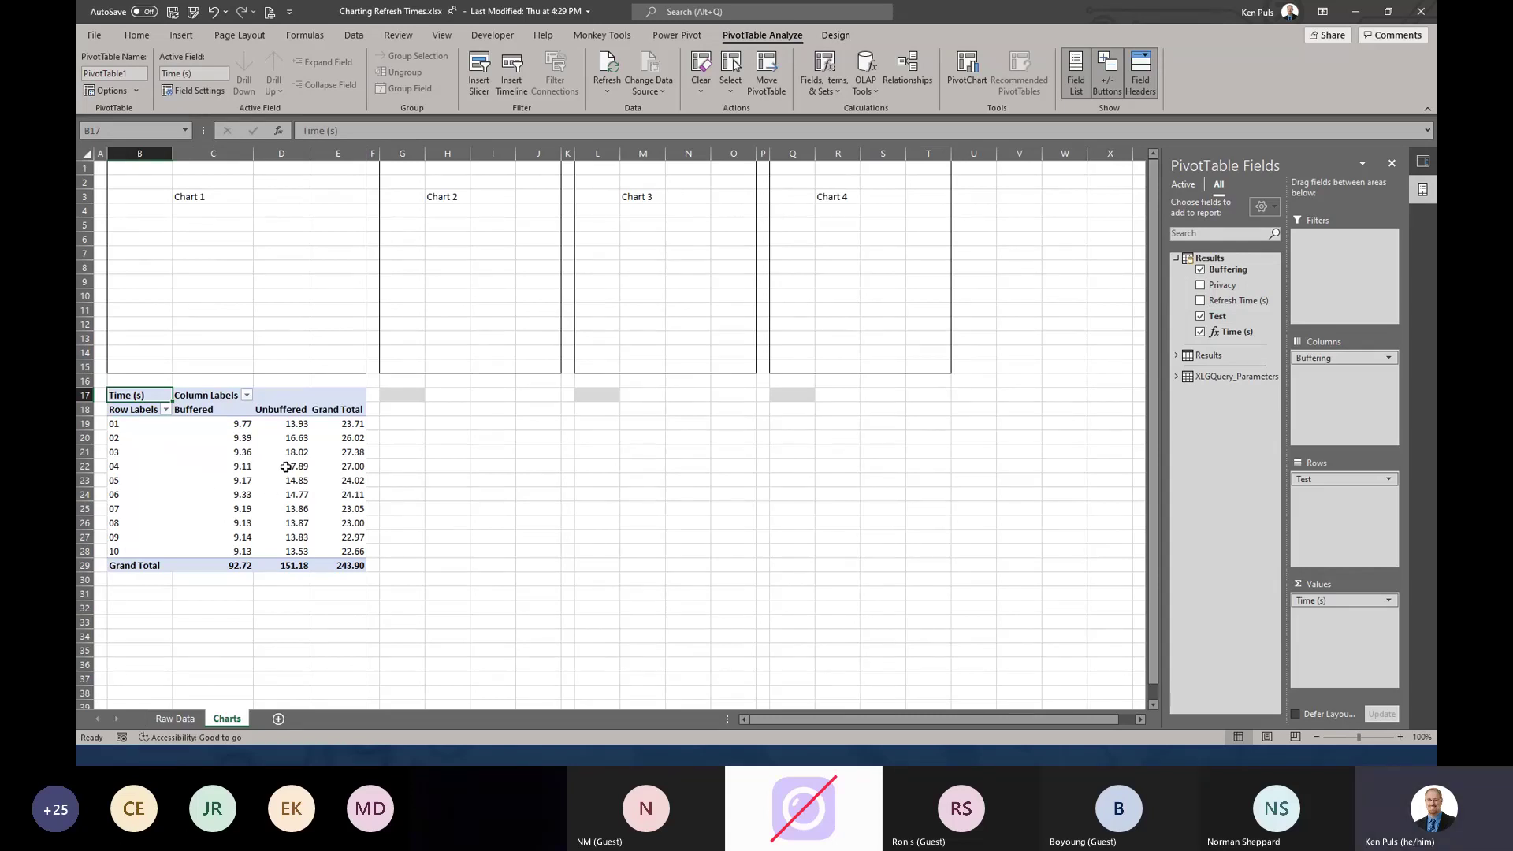
- Turn off the PivotTable's grand totals for both rows and columns
{"action": "left_click", "coordinate": [240, 426]}
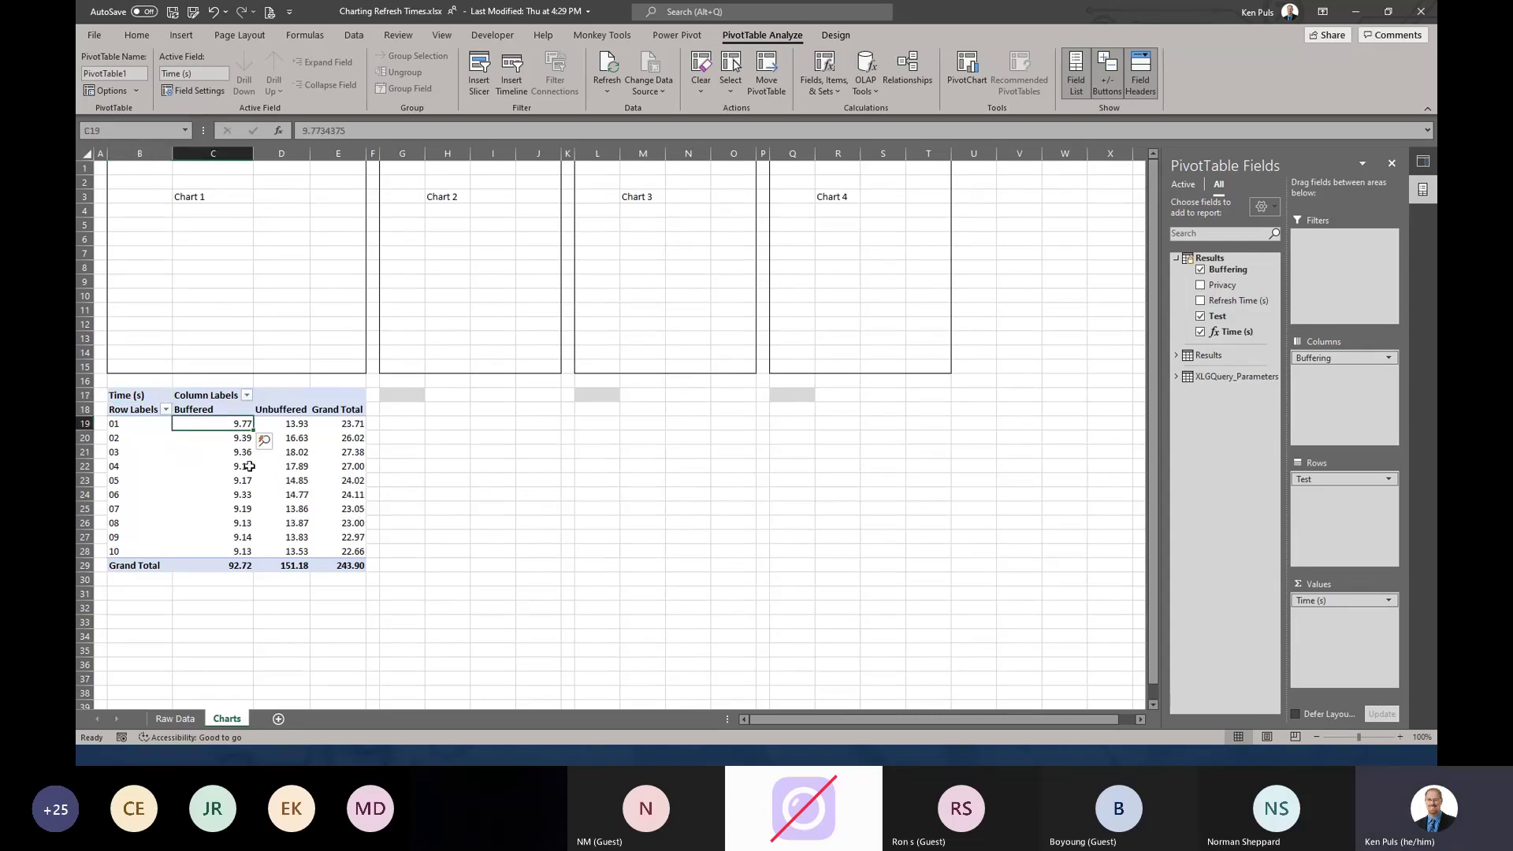
{"action": "left_click", "coordinate": [835, 35]}
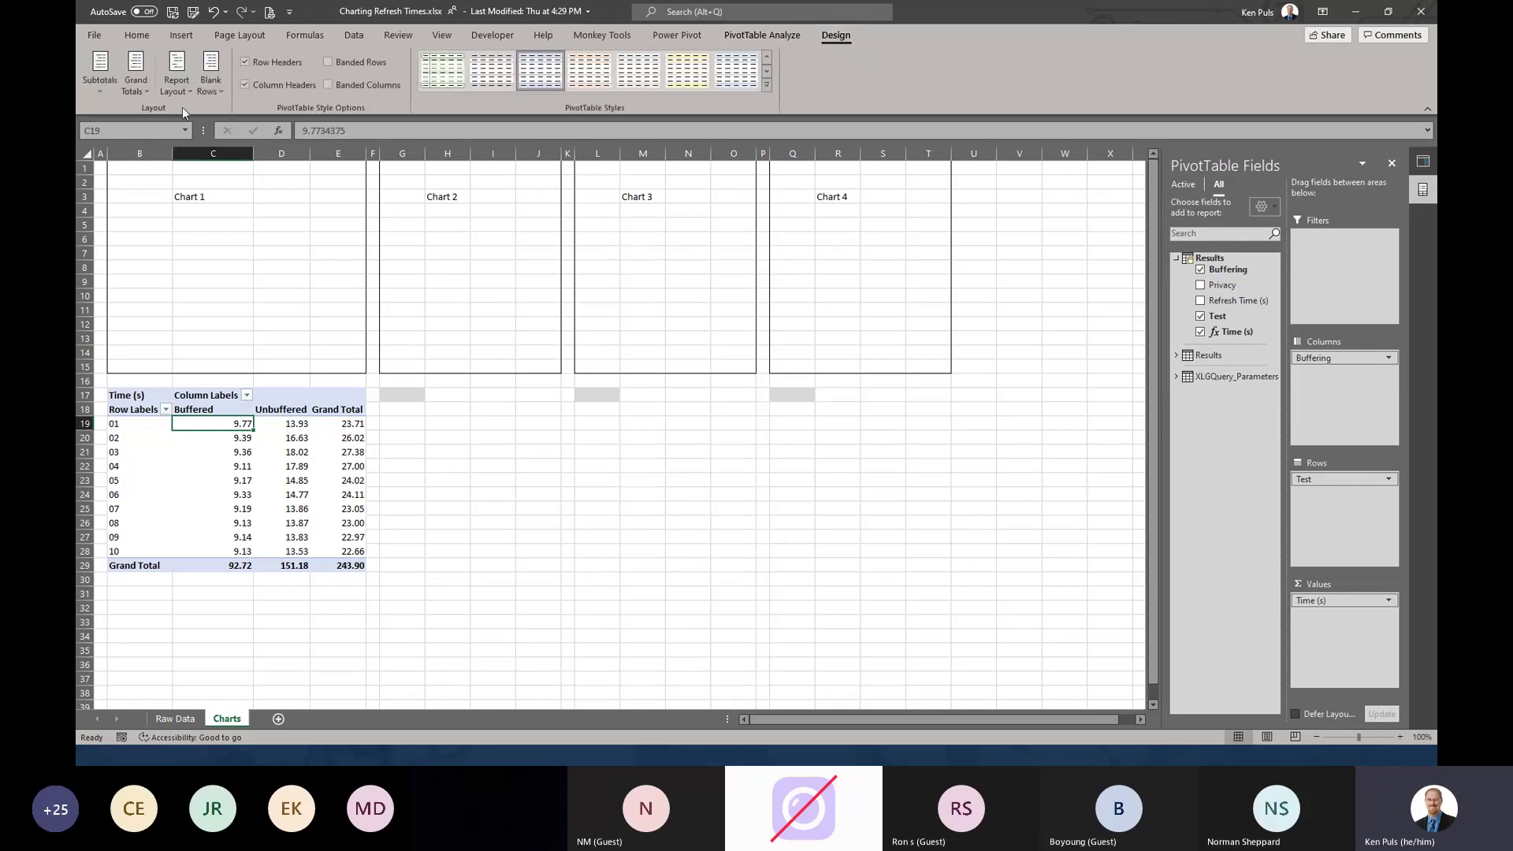
{"action": "left_click", "coordinate": [136, 79]}
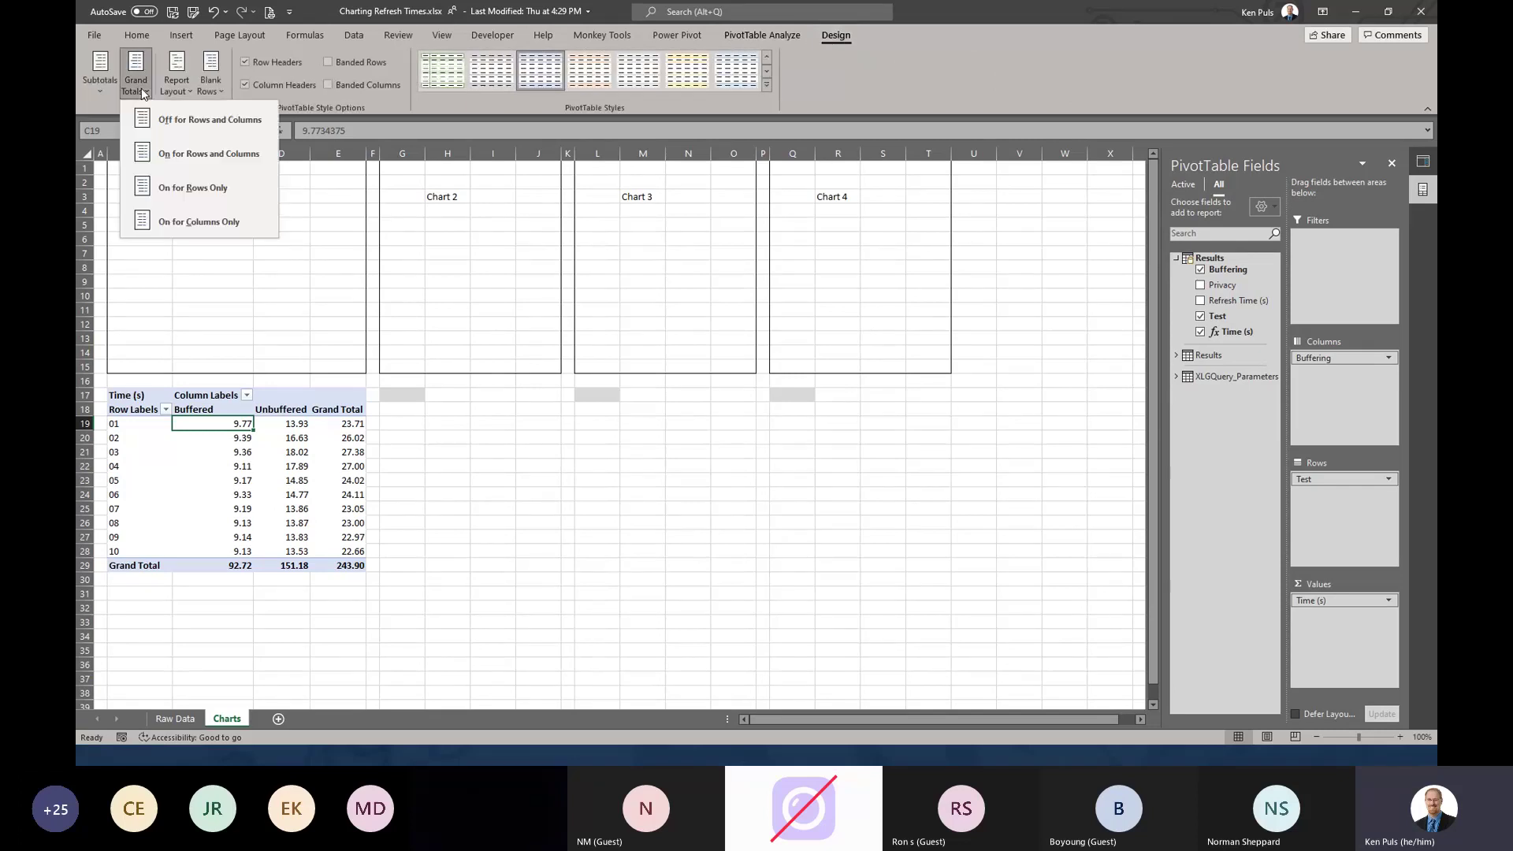
{"action": "left_click", "coordinate": [169, 125]}
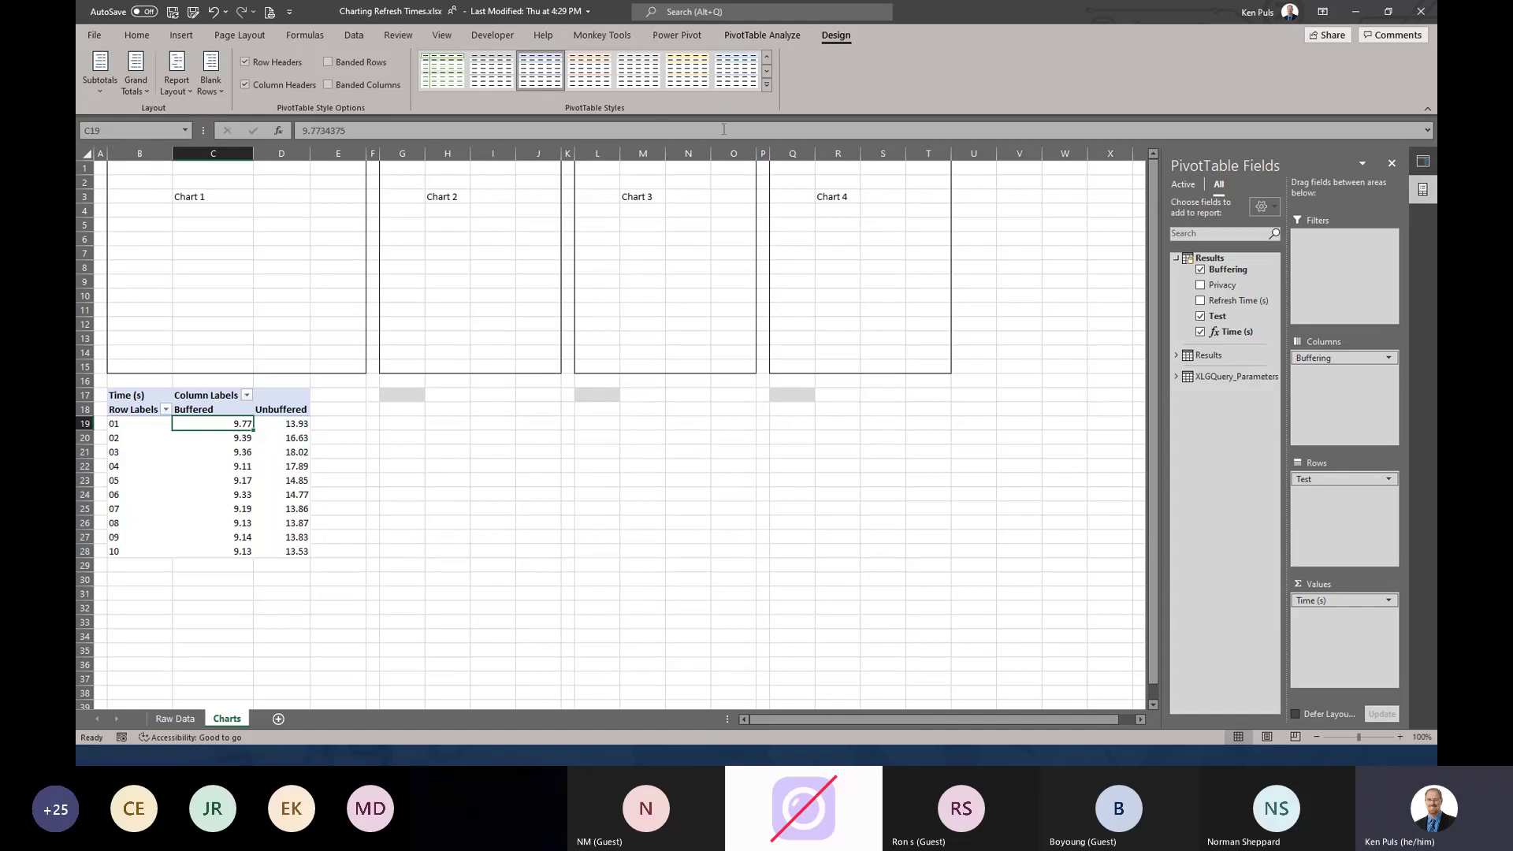
- Insert a line PivotChart based on the refresh-time PivotTable
{"action": "left_click", "coordinate": [756, 35]}
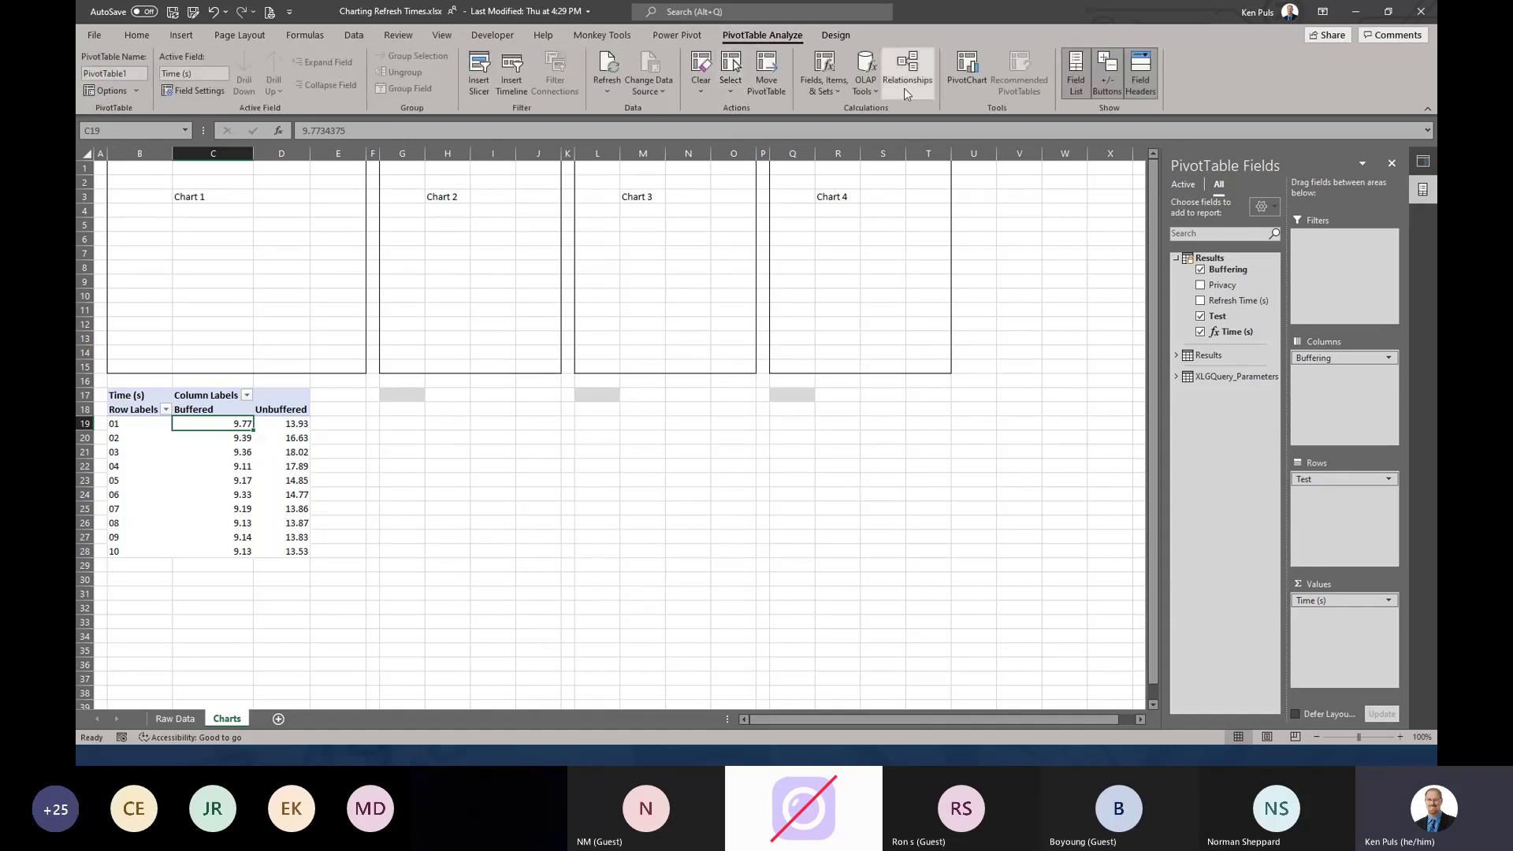
{"action": "left_click", "coordinate": [966, 67]}
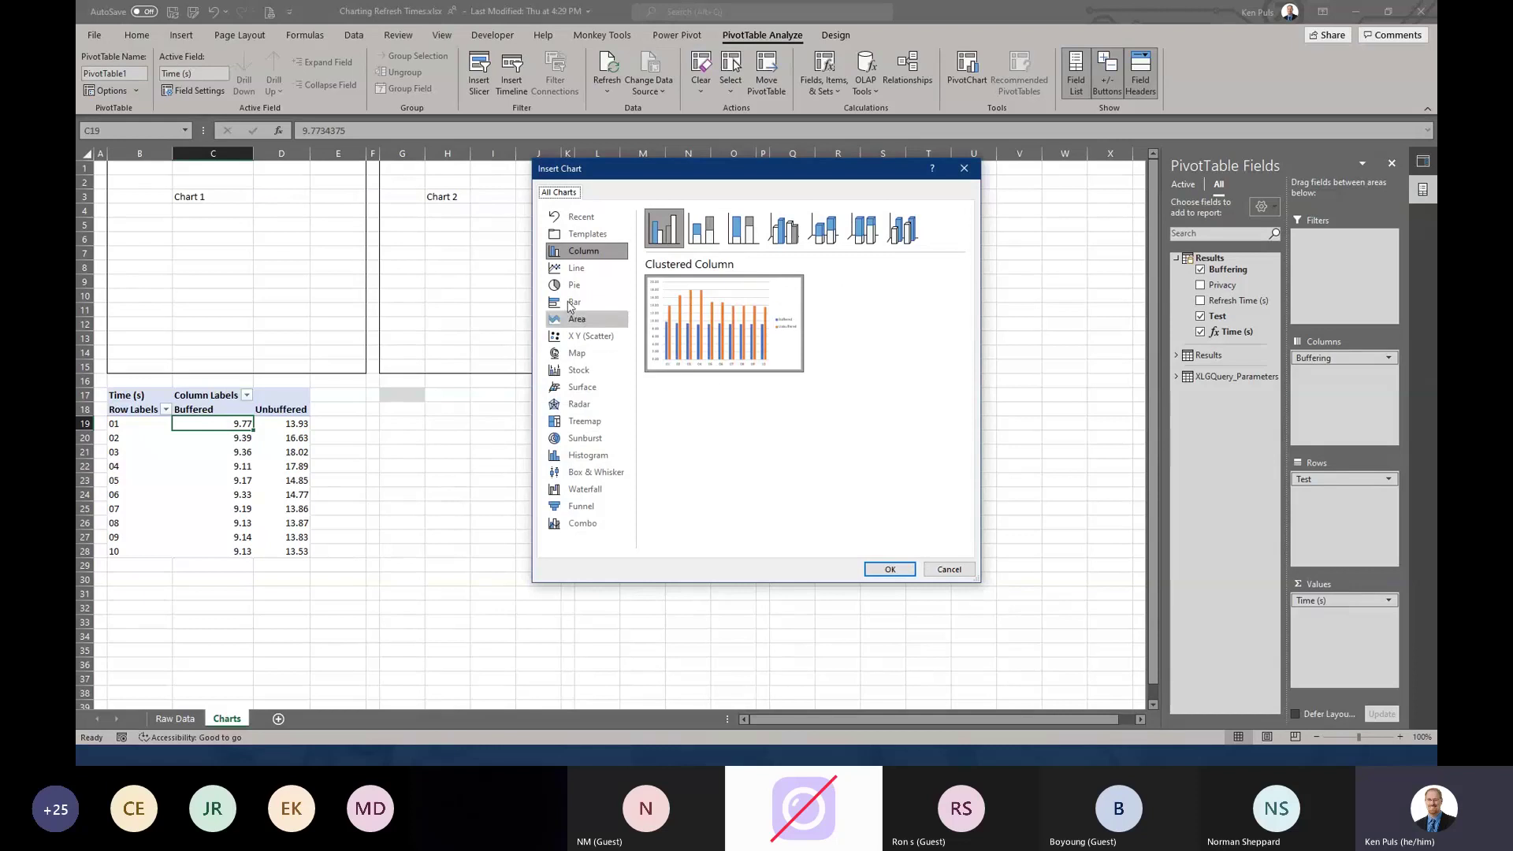
{"action": "left_click", "coordinate": [575, 268]}
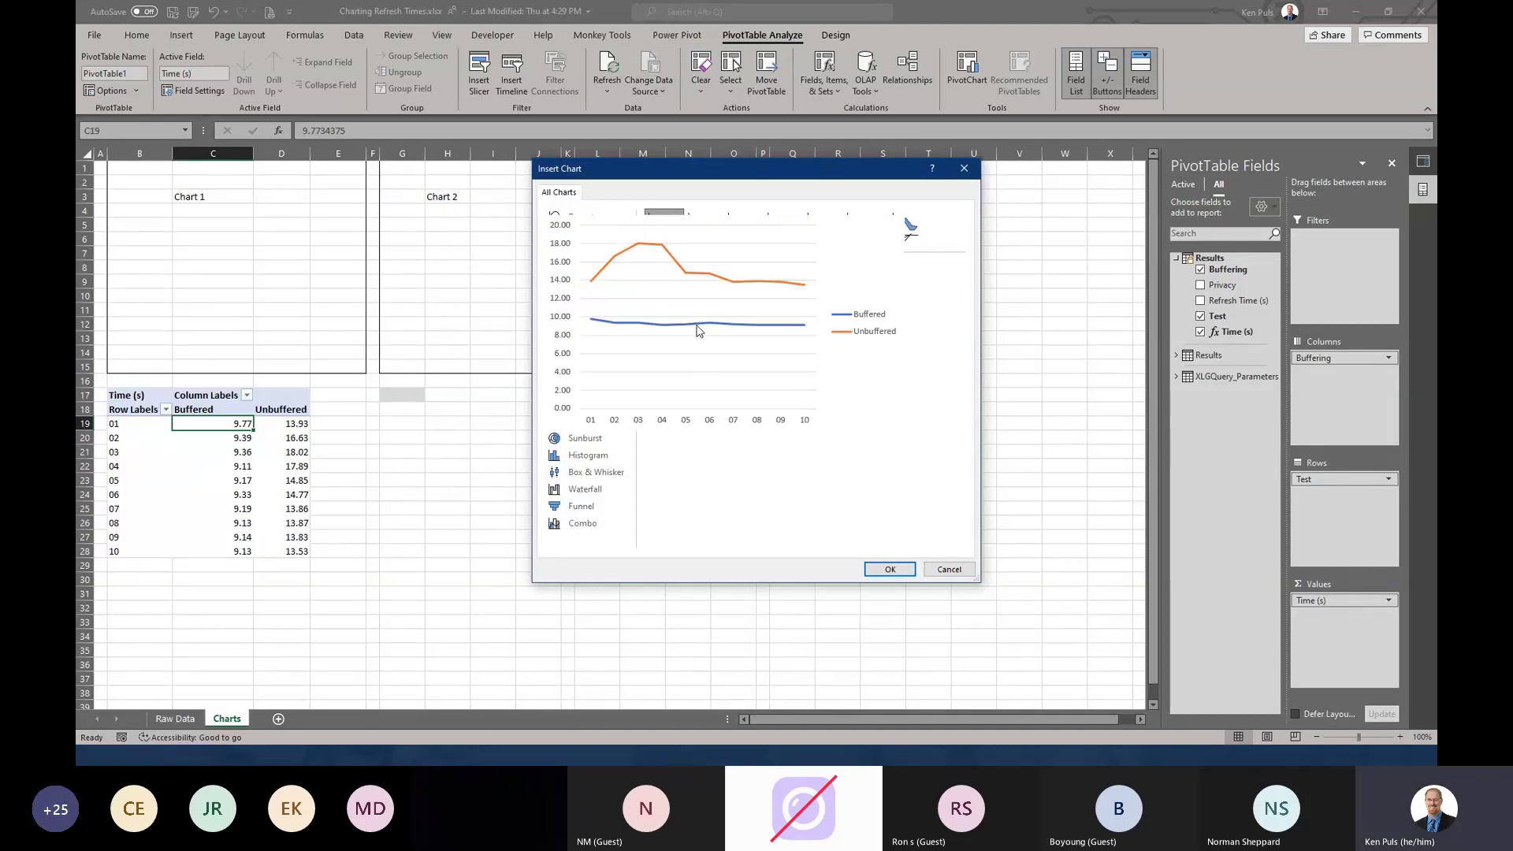
{"action": "left_click", "coordinate": [889, 569]}
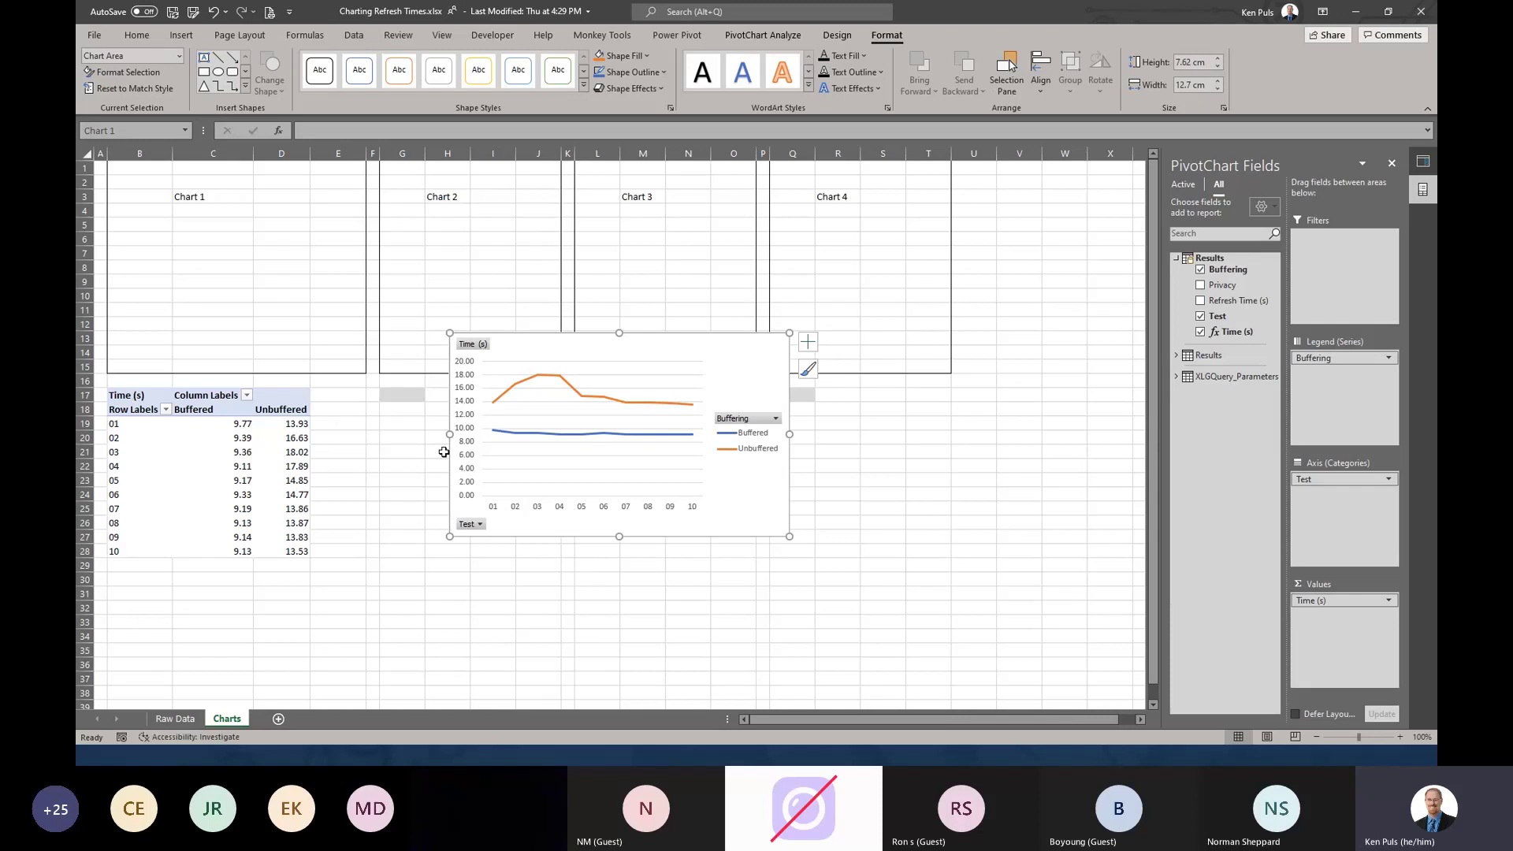
- Hide all field buttons on the line PivotChart
{"action": "left_click", "coordinate": [764, 37]}
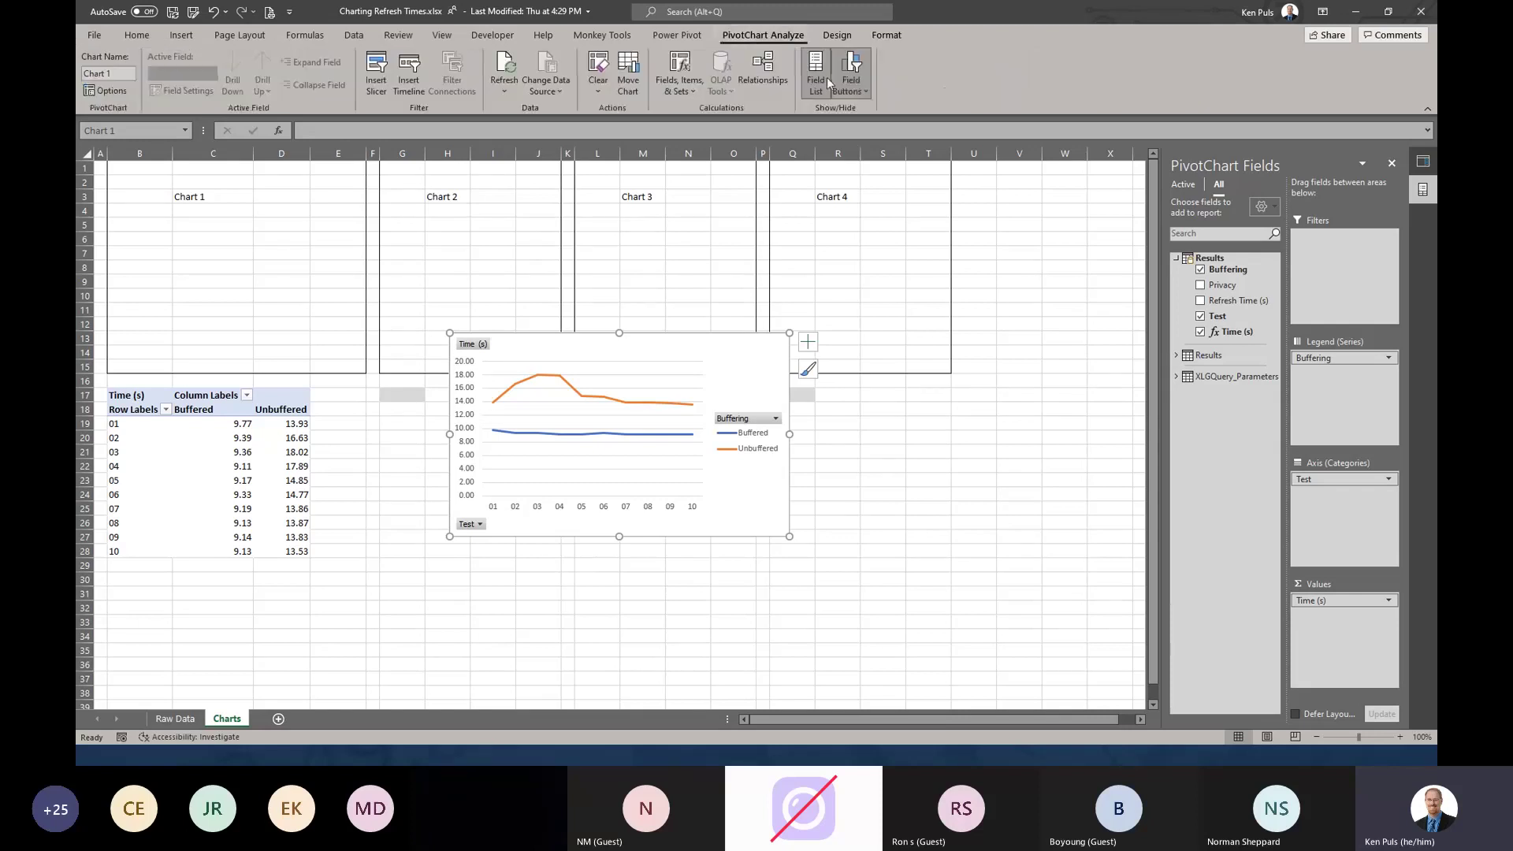
{"action": "left_click", "coordinate": [851, 87]}
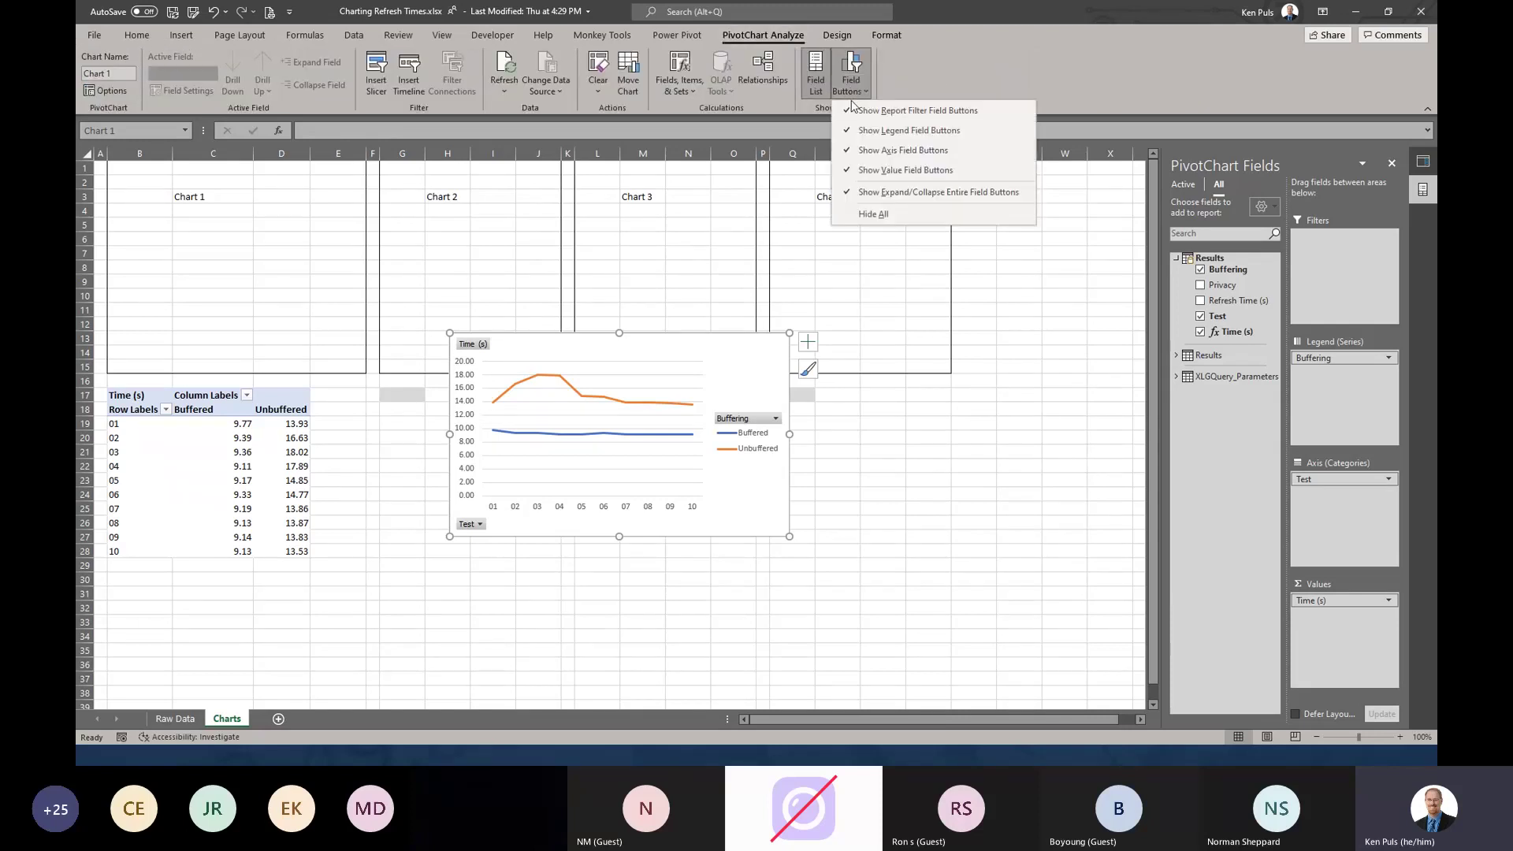
{"action": "left_click", "coordinate": [869, 220]}
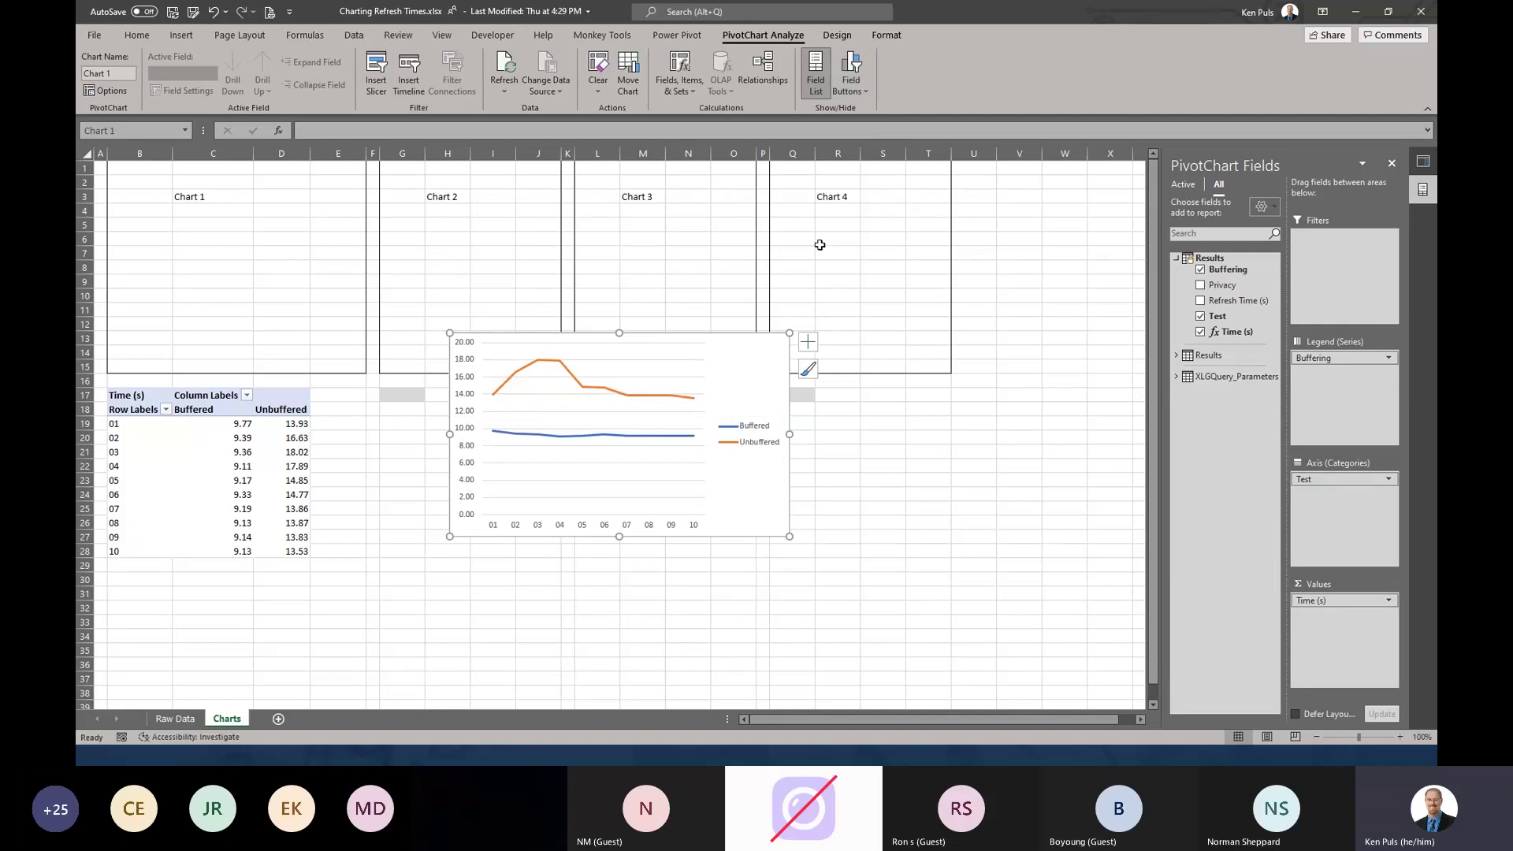
- Set the line chart's legend position to Bottom
{"action": "right_click", "coordinate": [748, 436]}
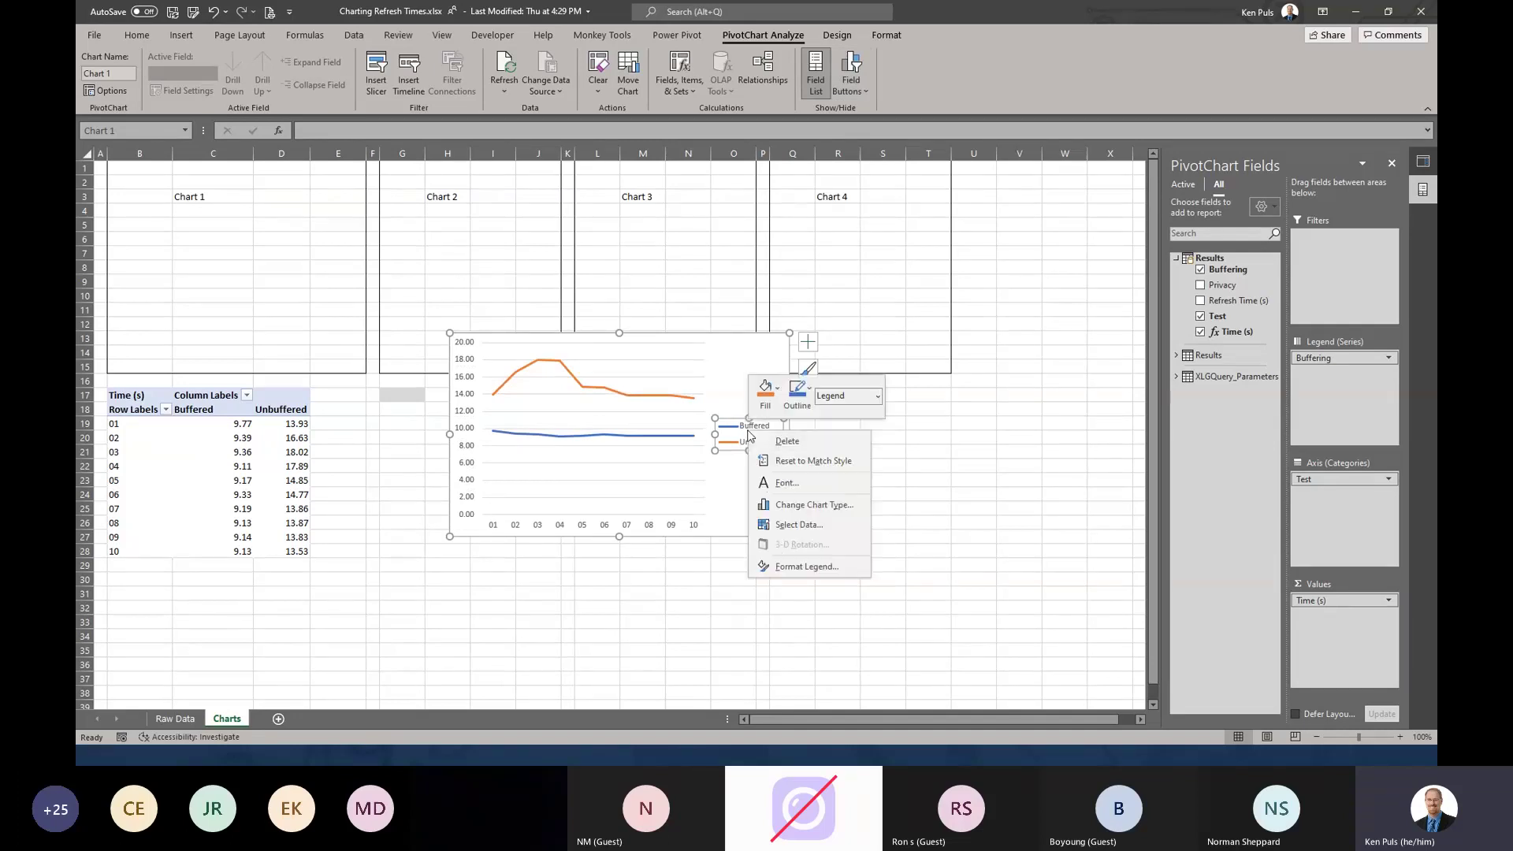
{"action": "left_click", "coordinate": [805, 565]}
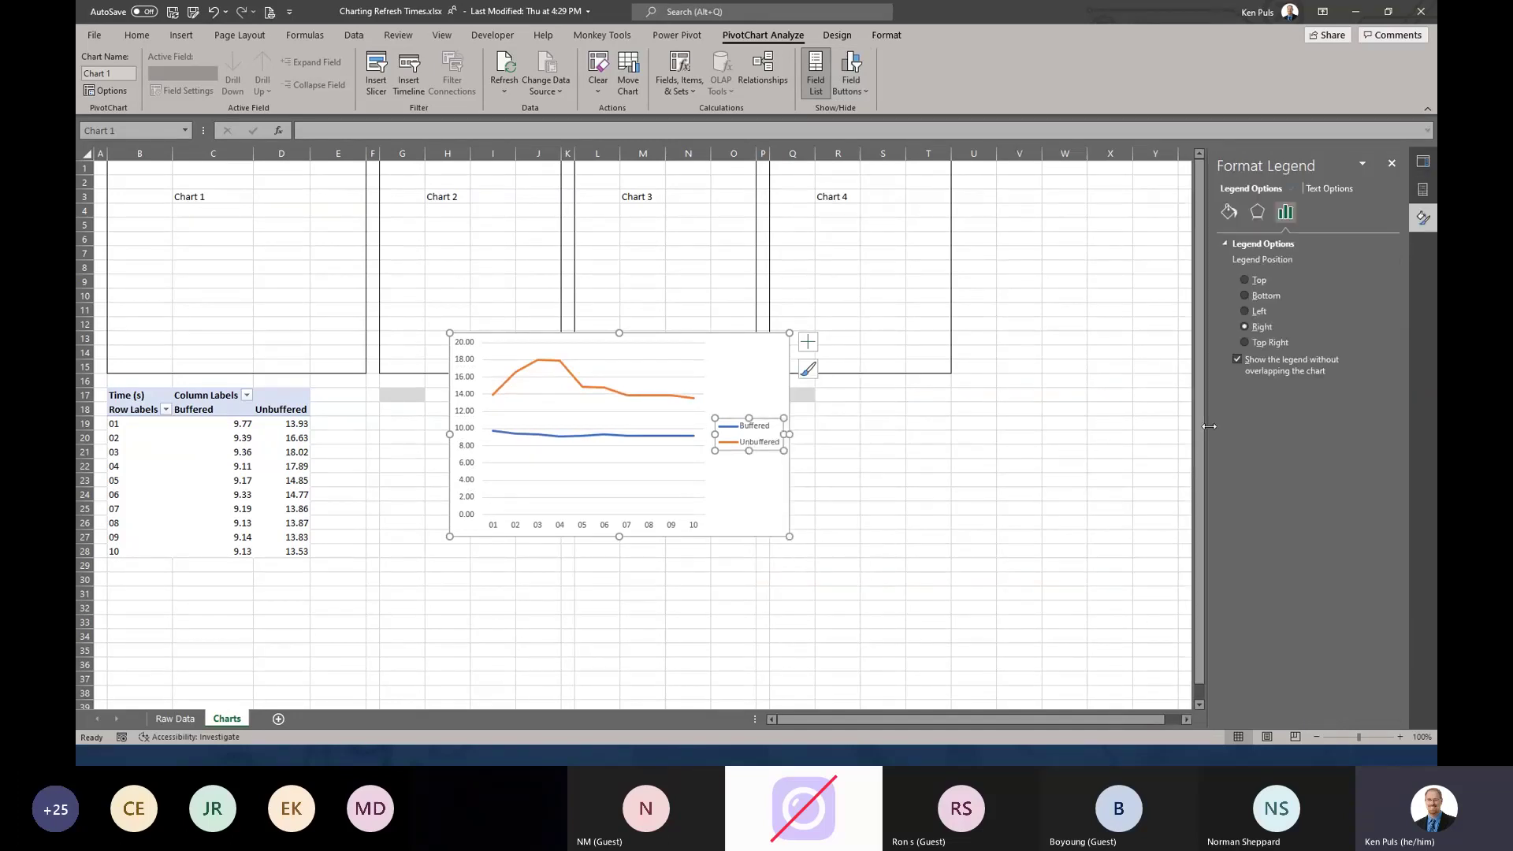
{"action": "left_click", "coordinate": [1245, 296]}
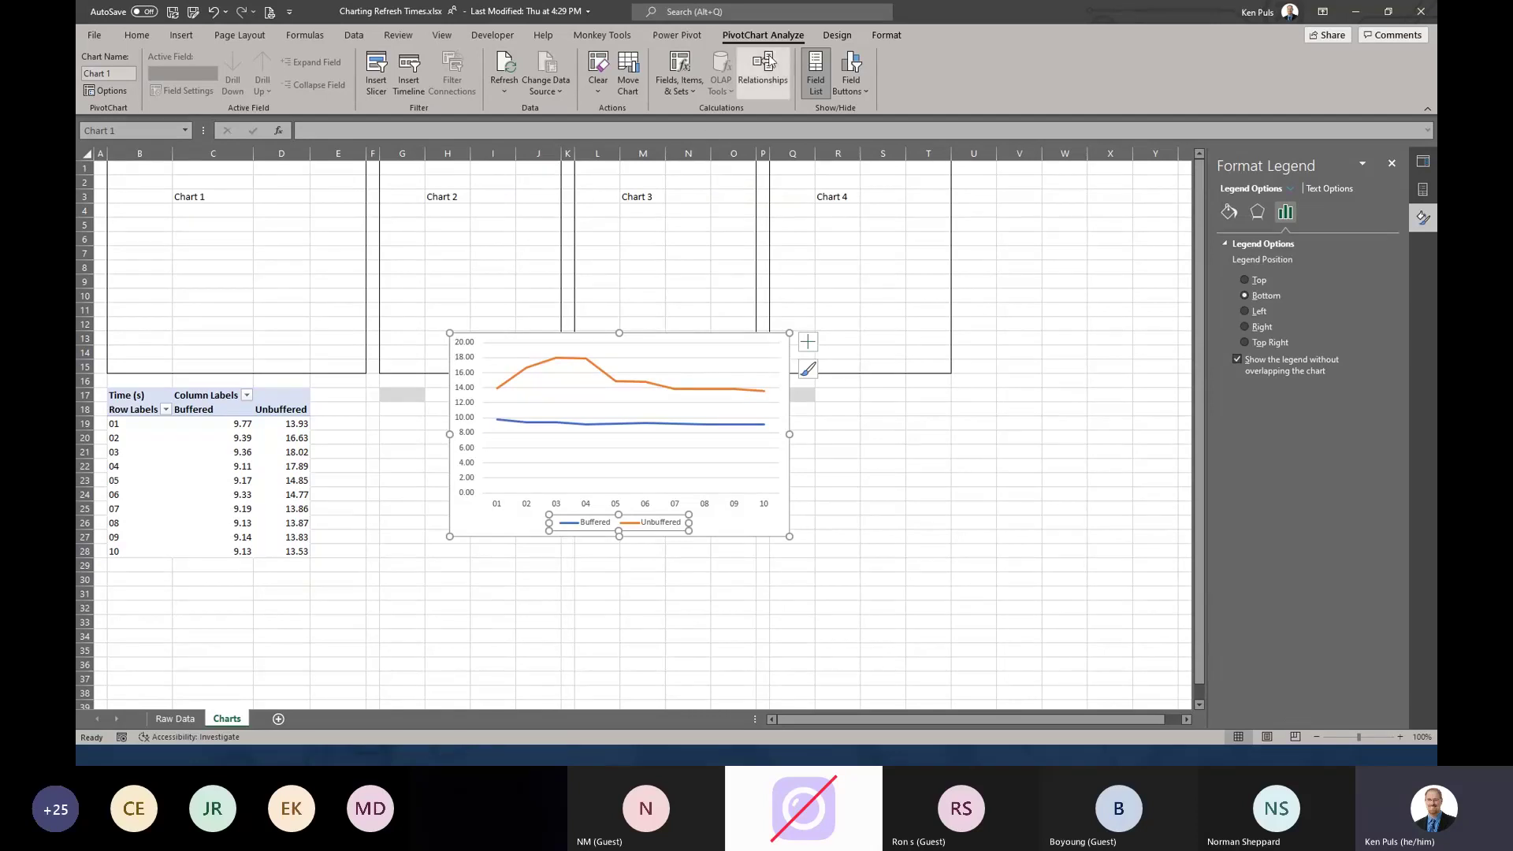
- Add a title above the line PivotChart and set its text to "Pivot"
{"action": "left_click", "coordinate": [836, 36]}
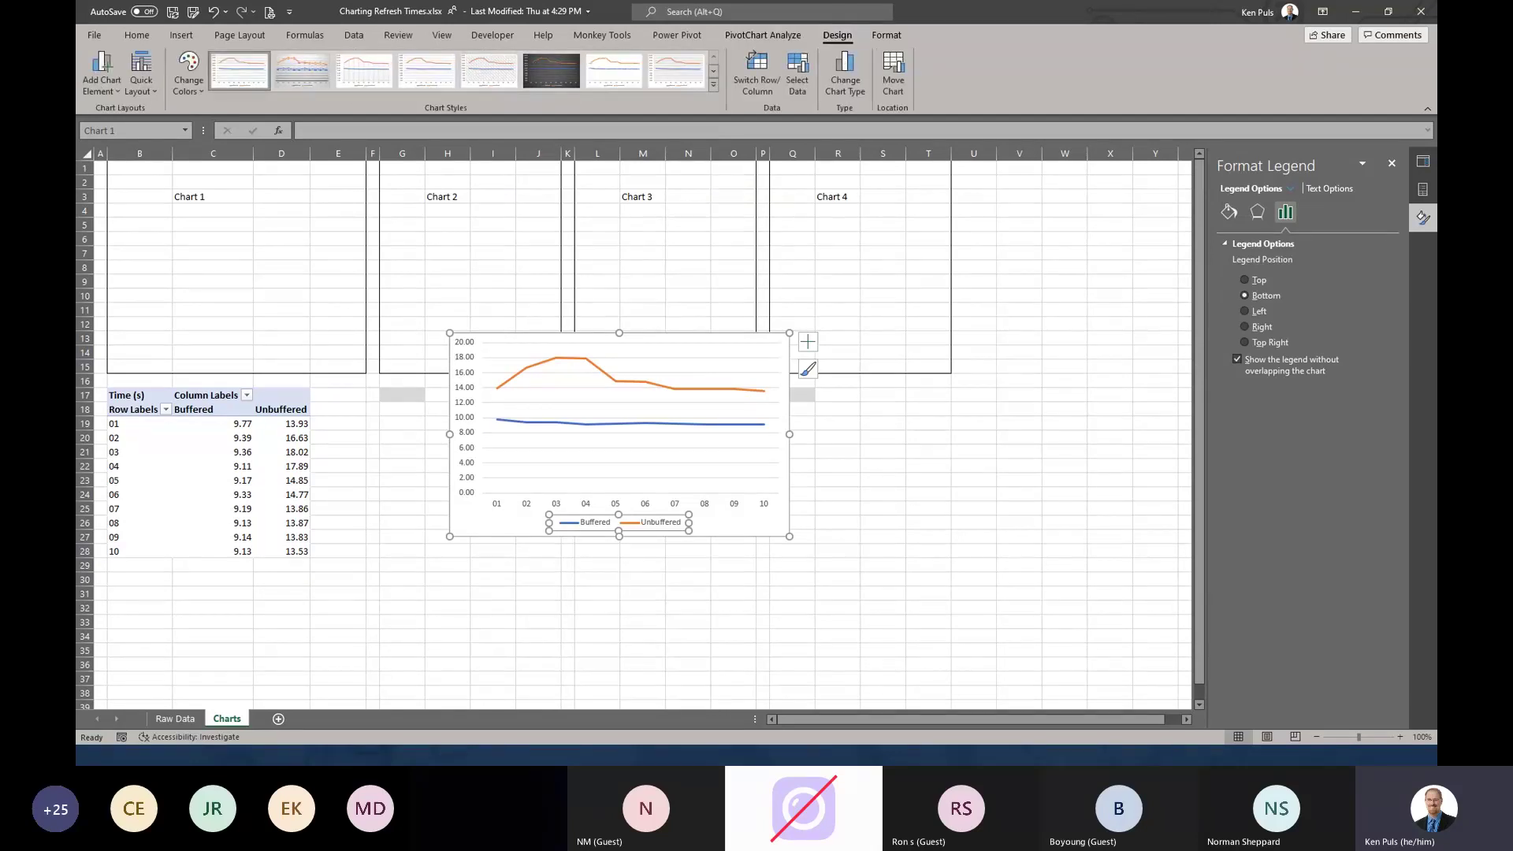
{"action": "left_click", "coordinate": [104, 93]}
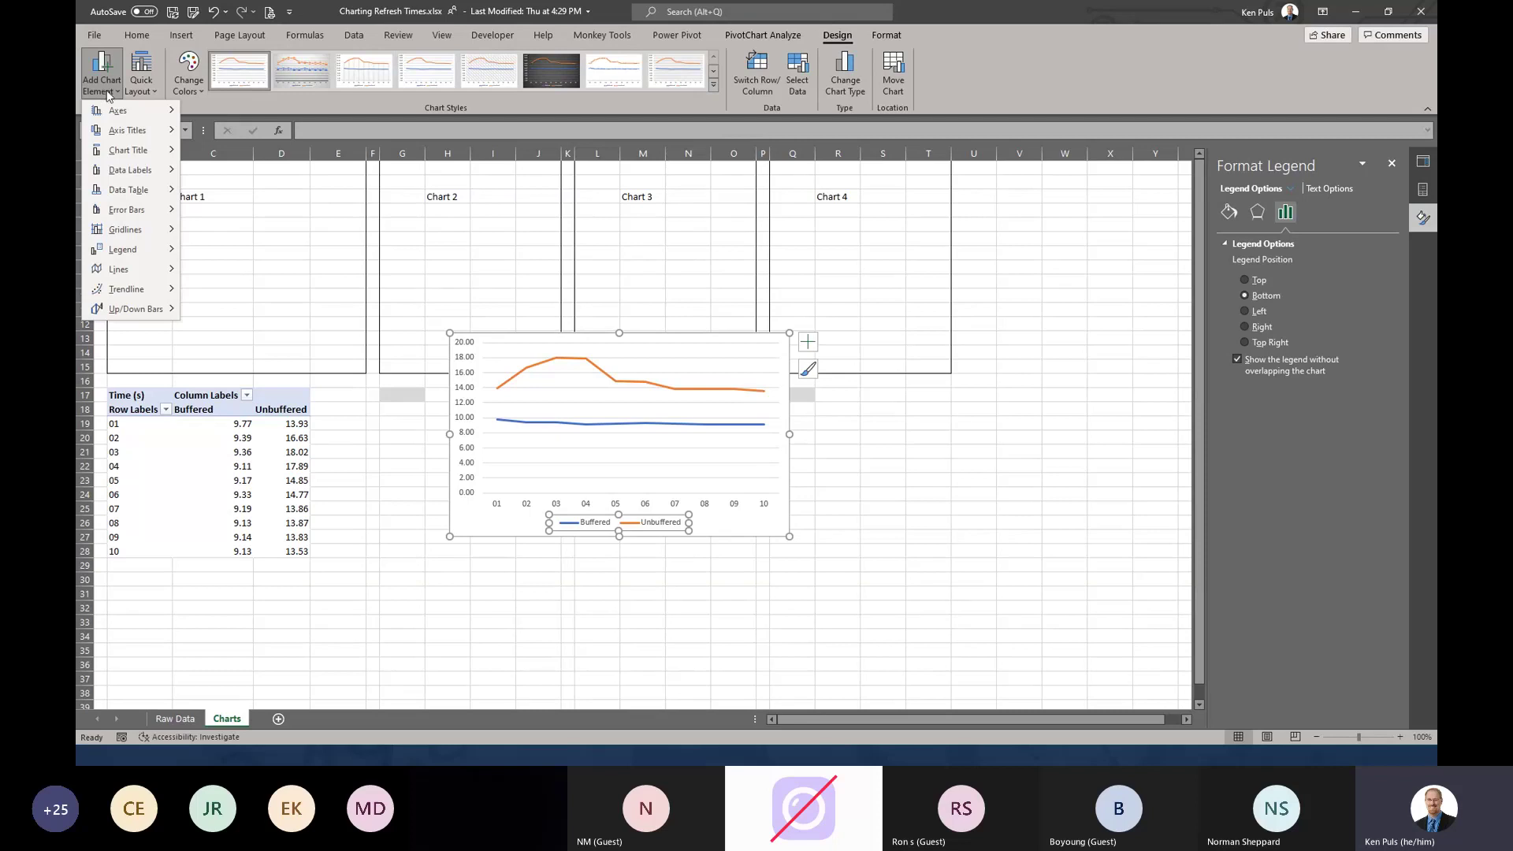
{"action": "mouse_move", "coordinate": [124, 154]}
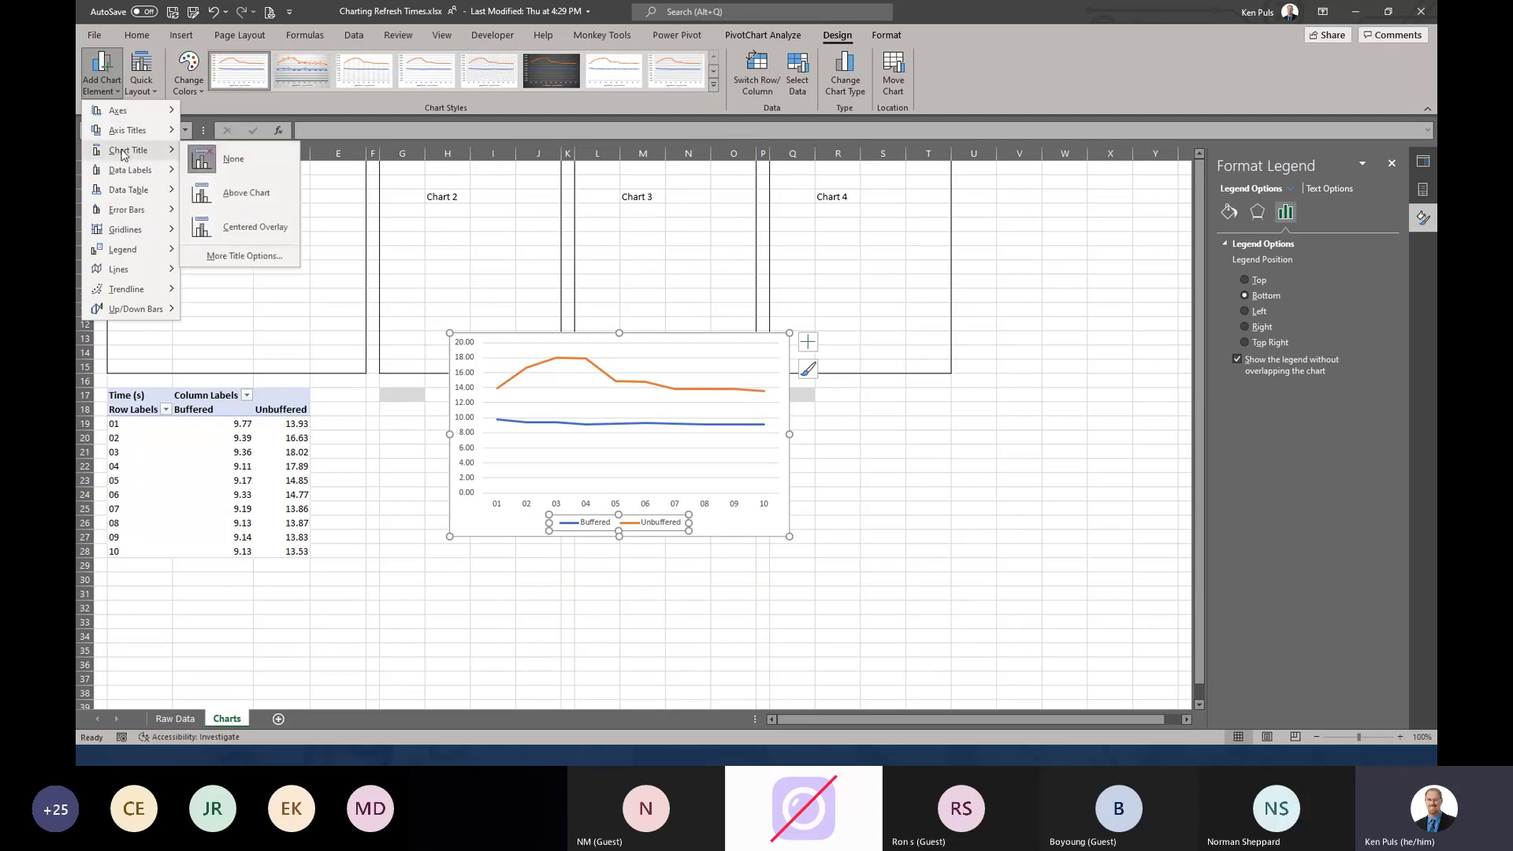
{"action": "left_click", "coordinate": [252, 197]}
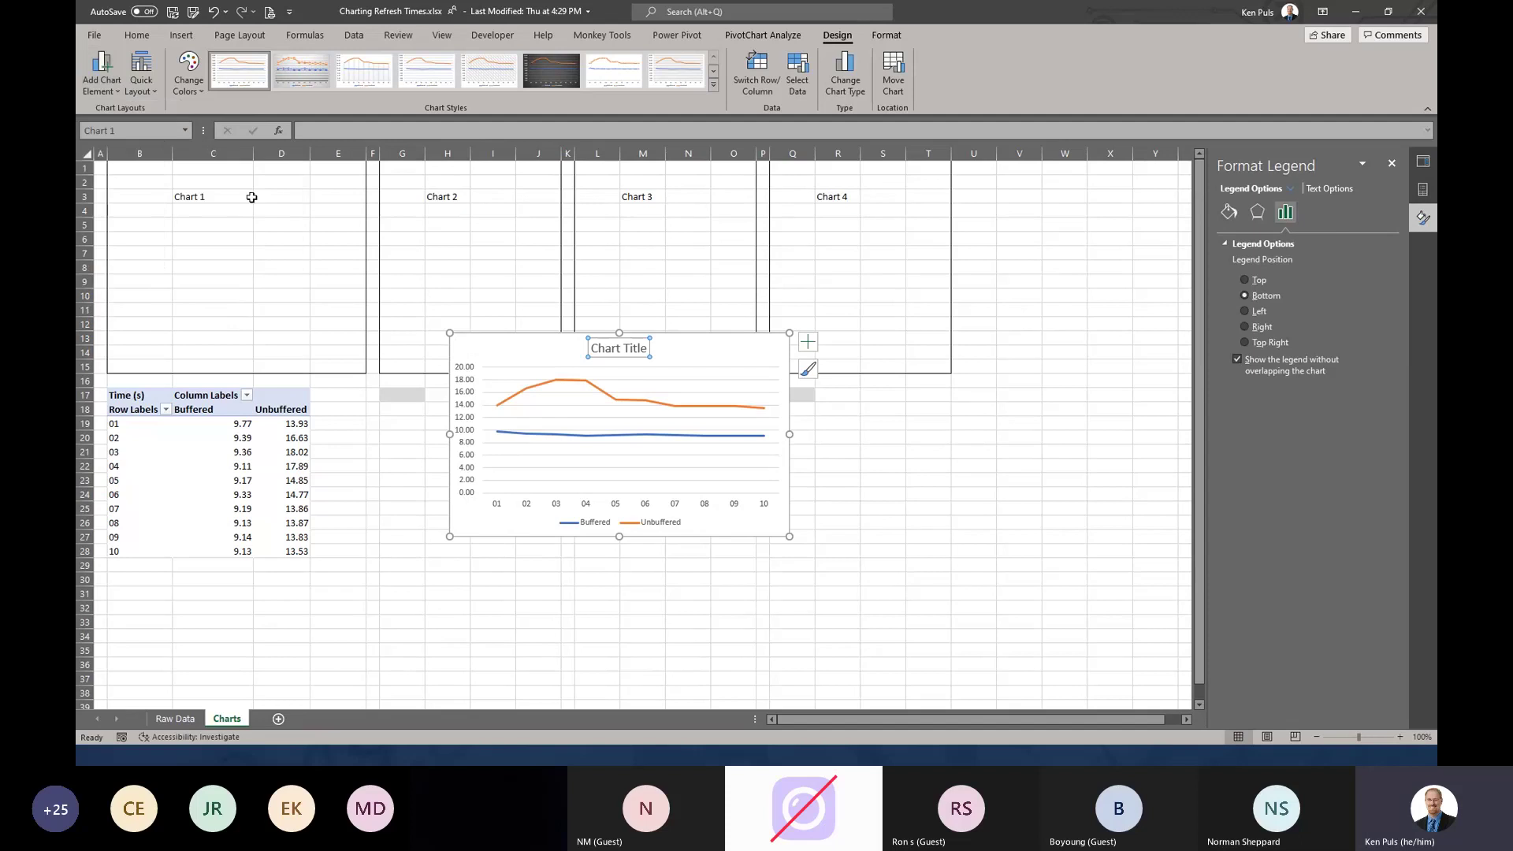
{"action": "left_click", "coordinate": [595, 348]}
{"action": "left_click_drag", "start_coordinate": [593, 348], "coordinate": [650, 349]}
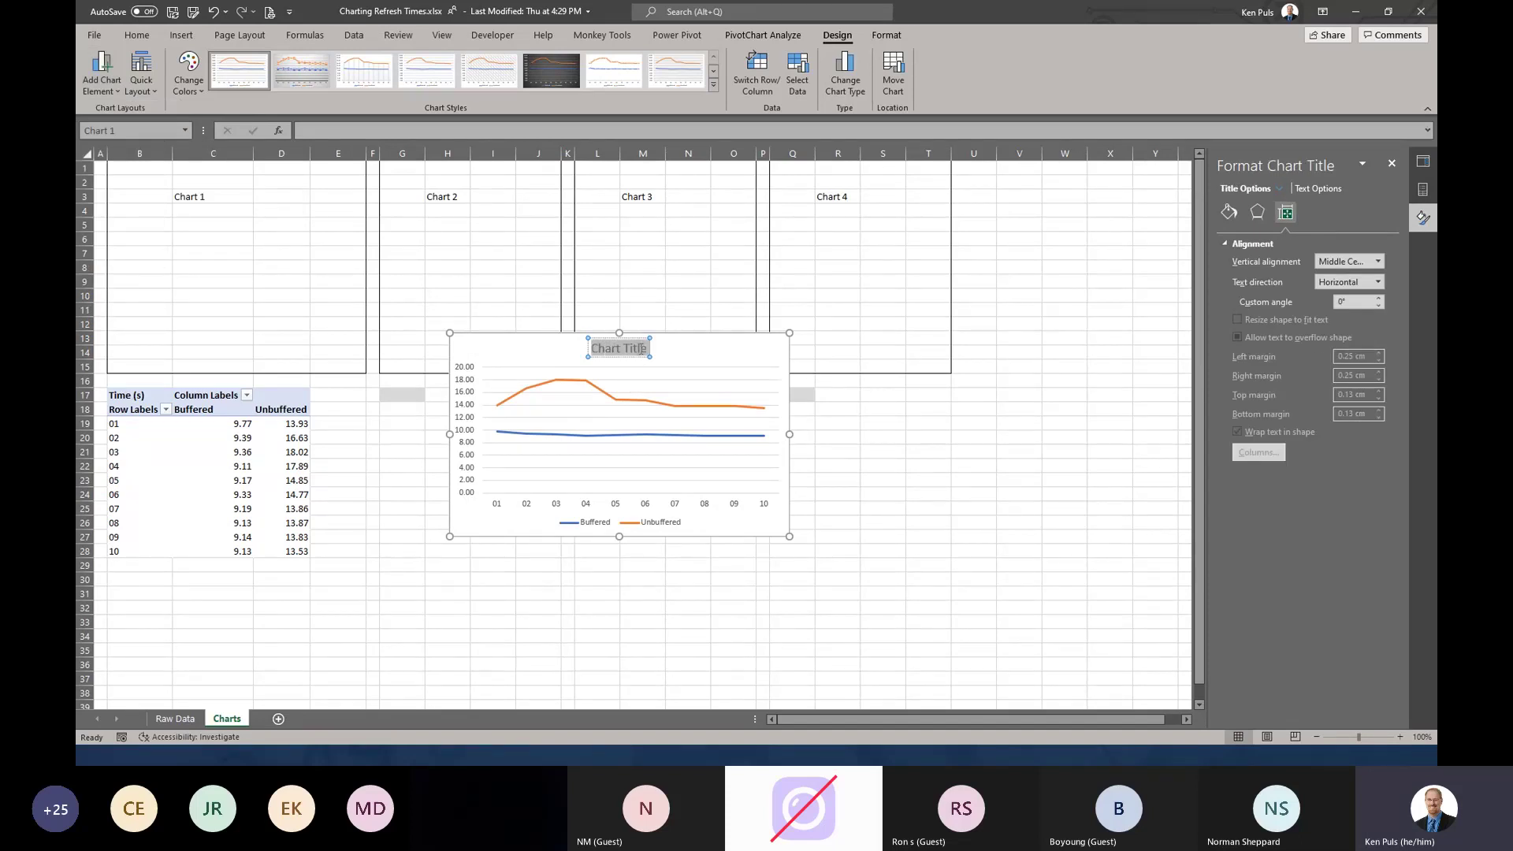
{"action": "type", "text": "Pivot"}
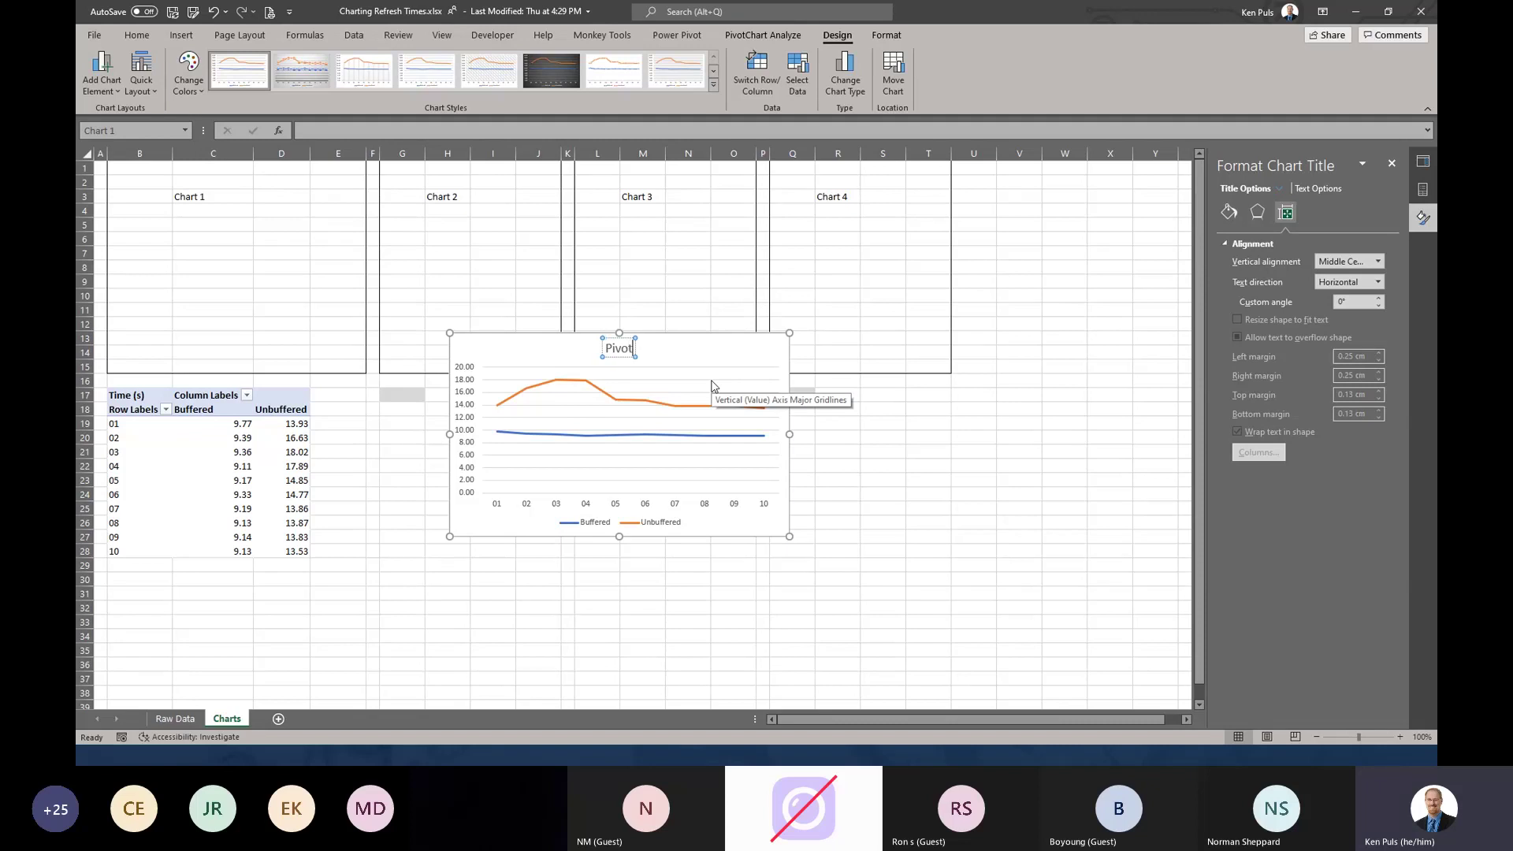
{"action": "left_click", "coordinate": [597, 592]}
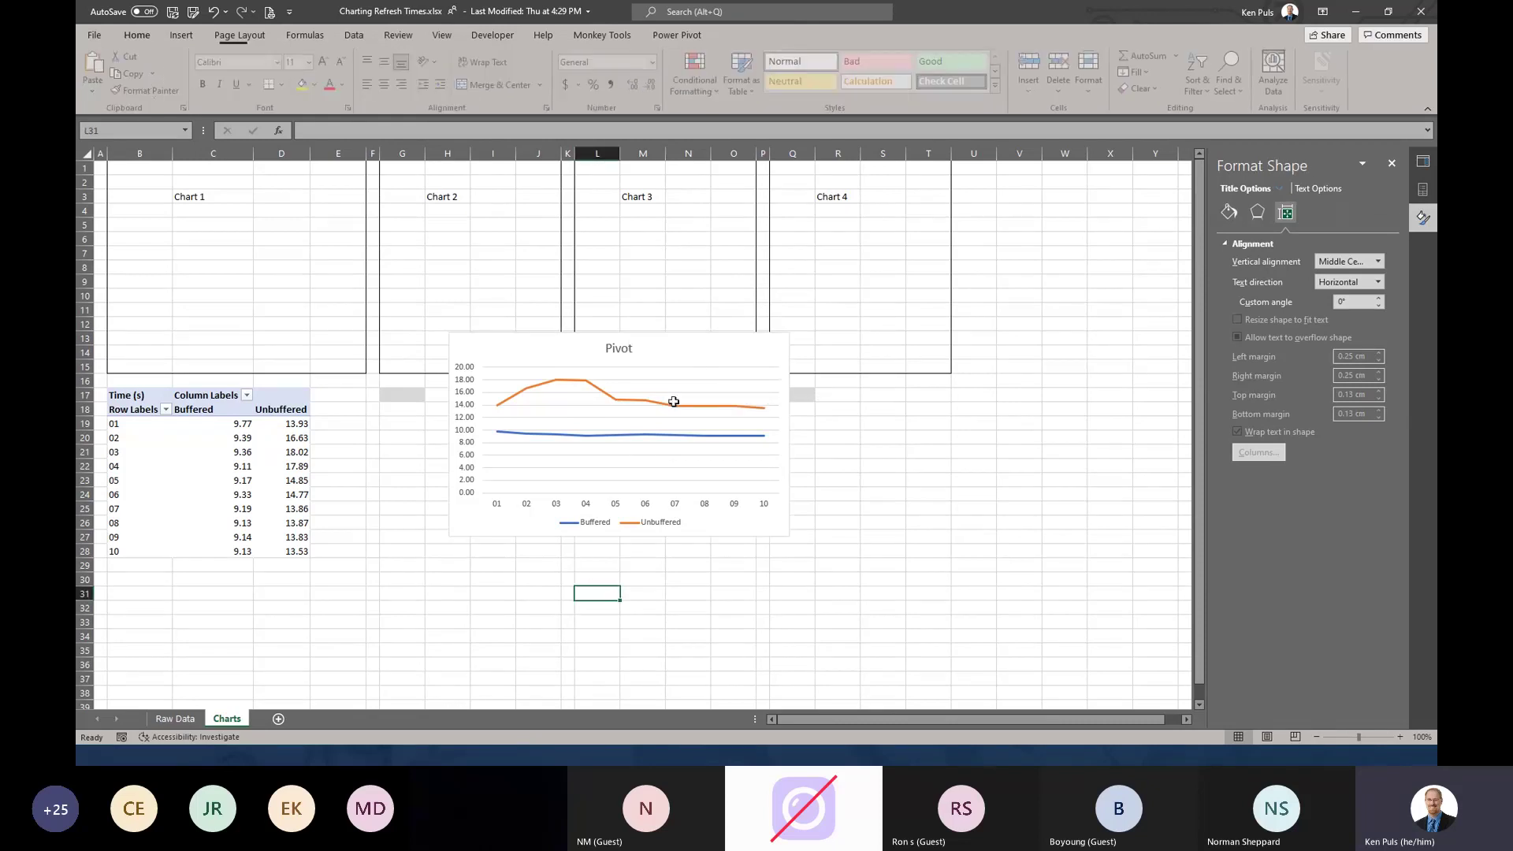
- Move the line PivotChart into the Chart 1 frame and resize it to fill the frame over B1:E15
{"action": "left_click", "coordinate": [701, 353]}
{"action": "left_click_drag", "start_coordinate": [701, 355], "coordinate": [363, 171]}
{"action": "key", "text": "alt"}
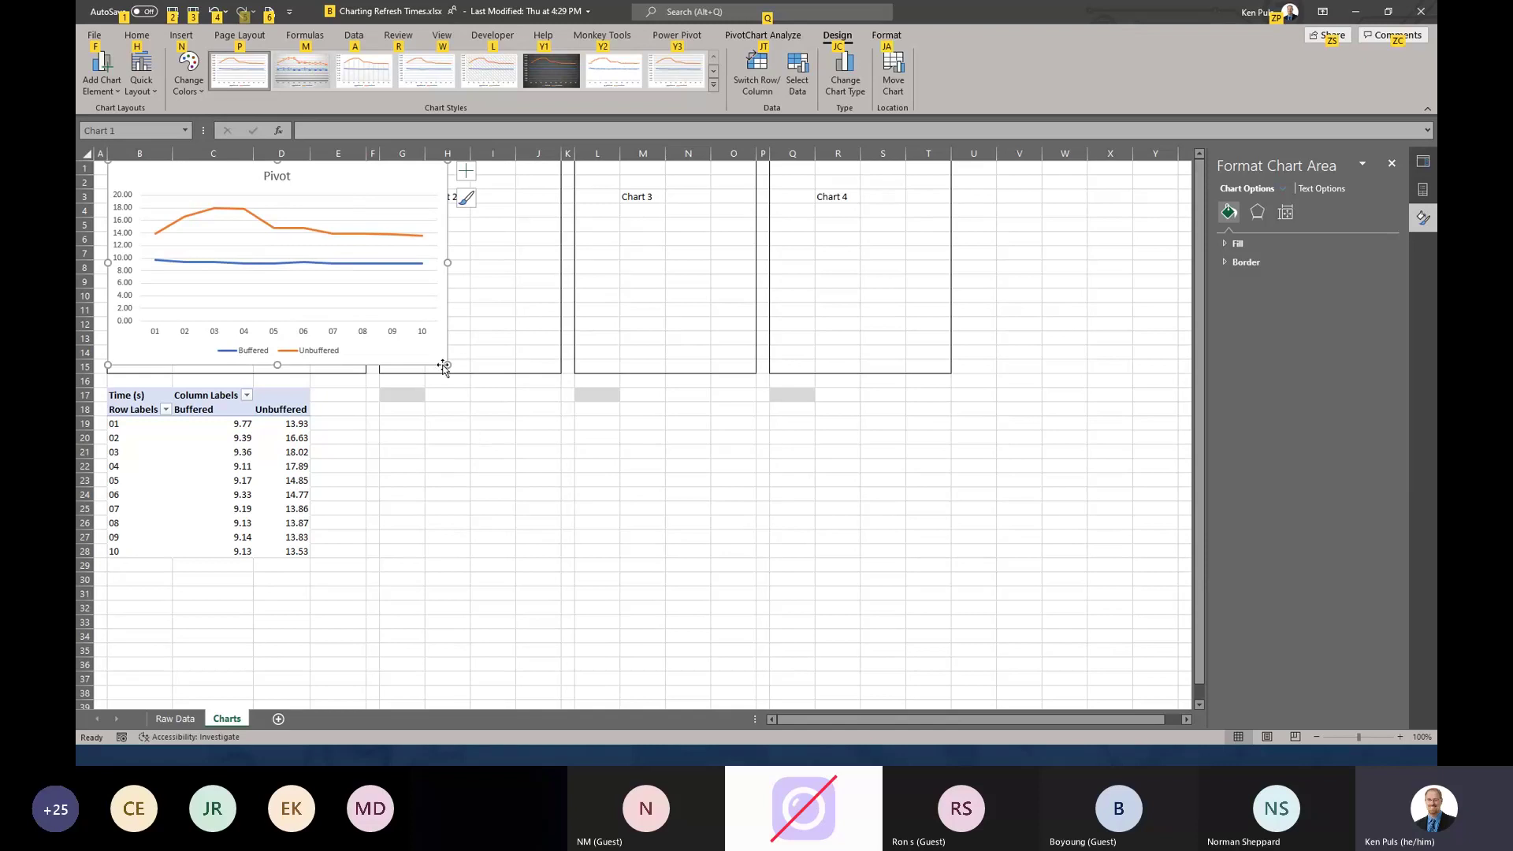
{"action": "left_click_drag", "start_coordinate": [438, 365], "coordinate": [366, 373]}
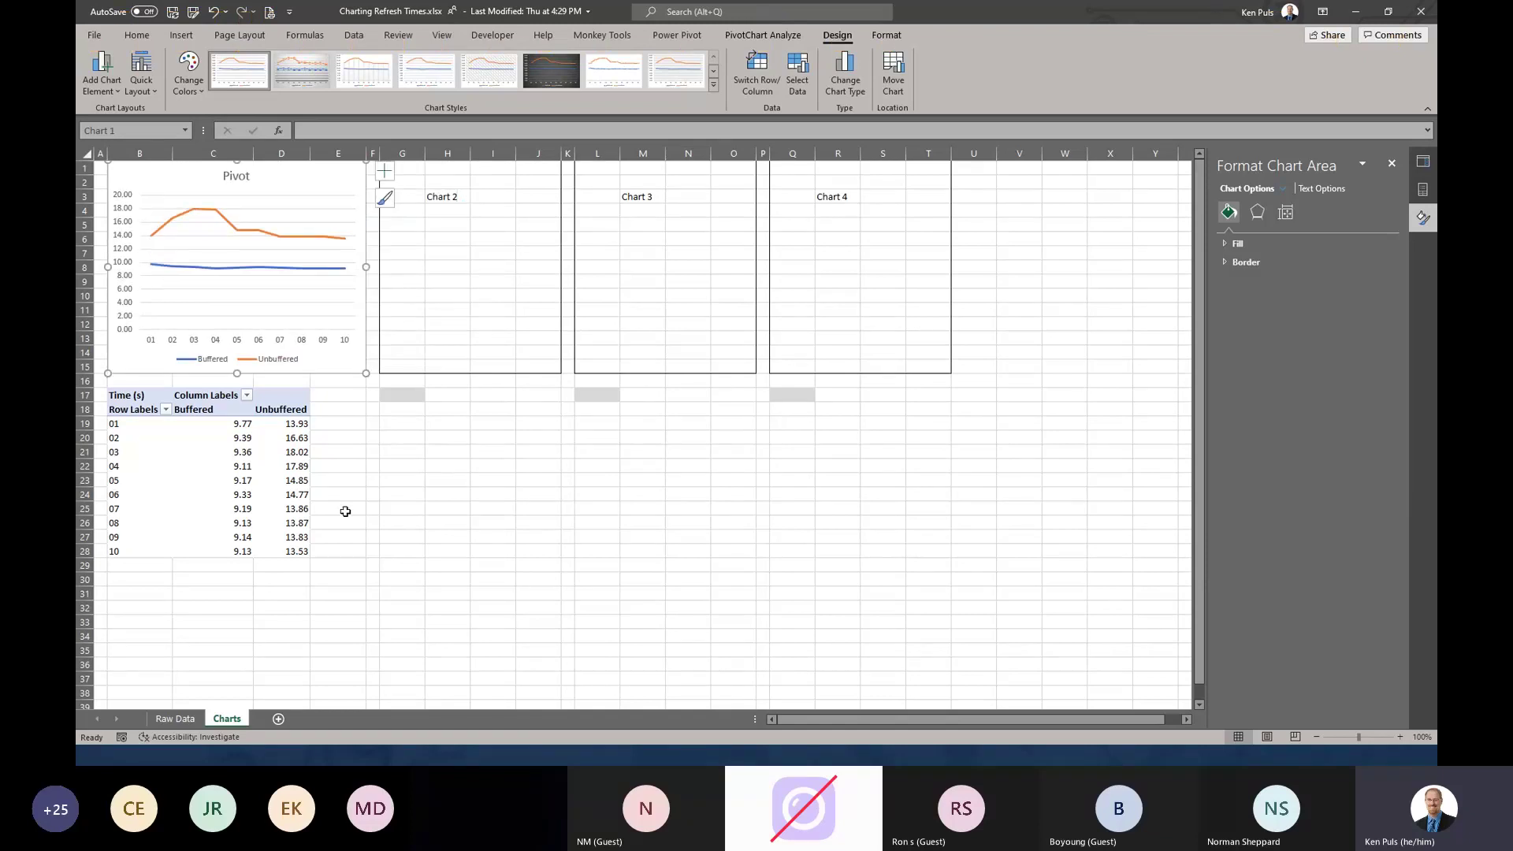
{"action": "left_click", "coordinate": [229, 454]}
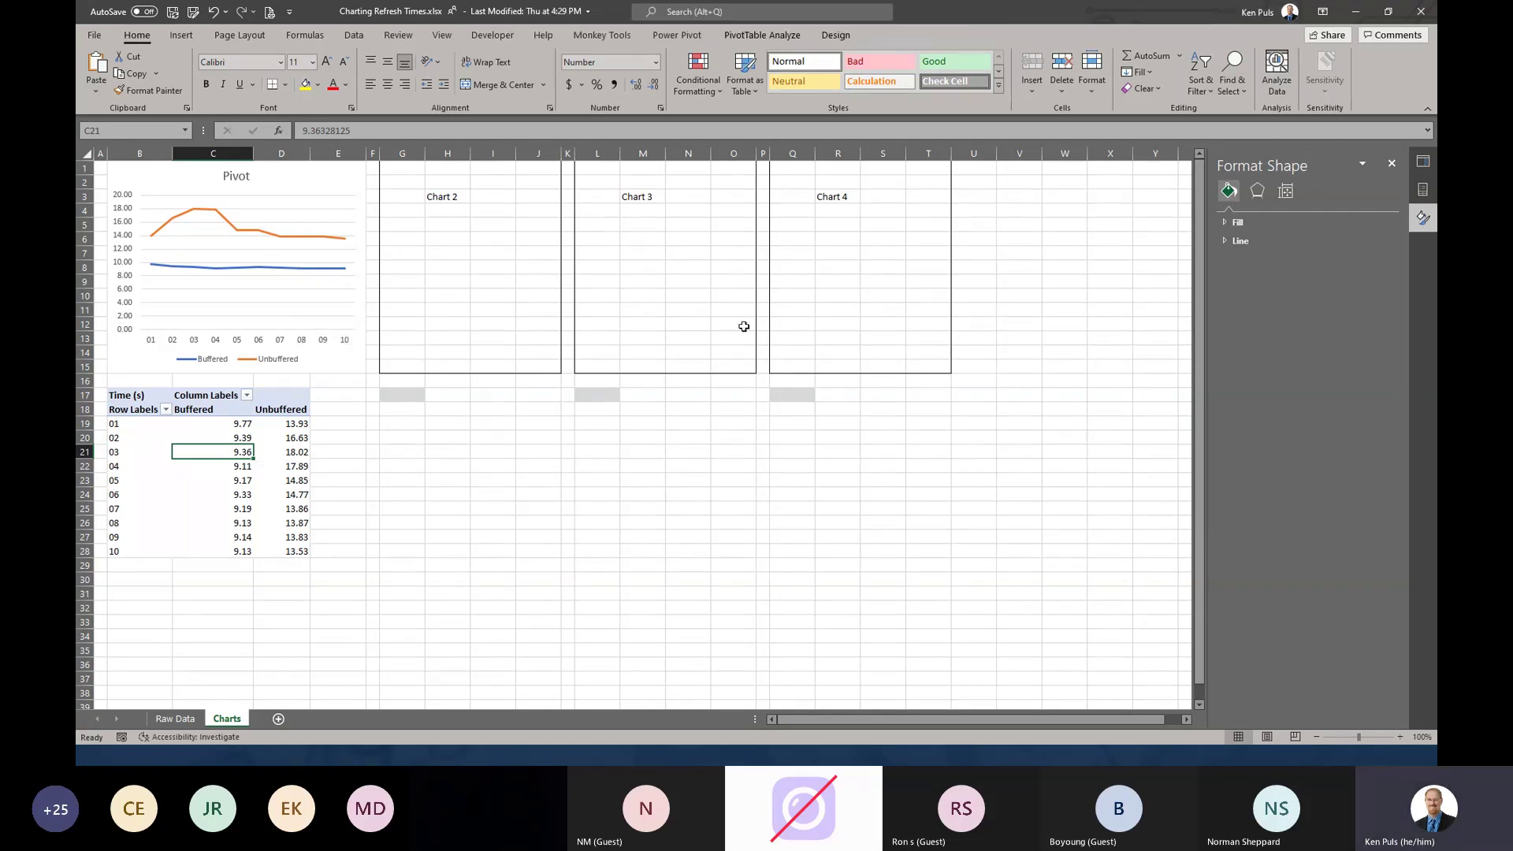
- Insert a second PivotTable from the data model at cell G17 of the Charts sheet
{"action": "left_click", "coordinate": [403, 395]}
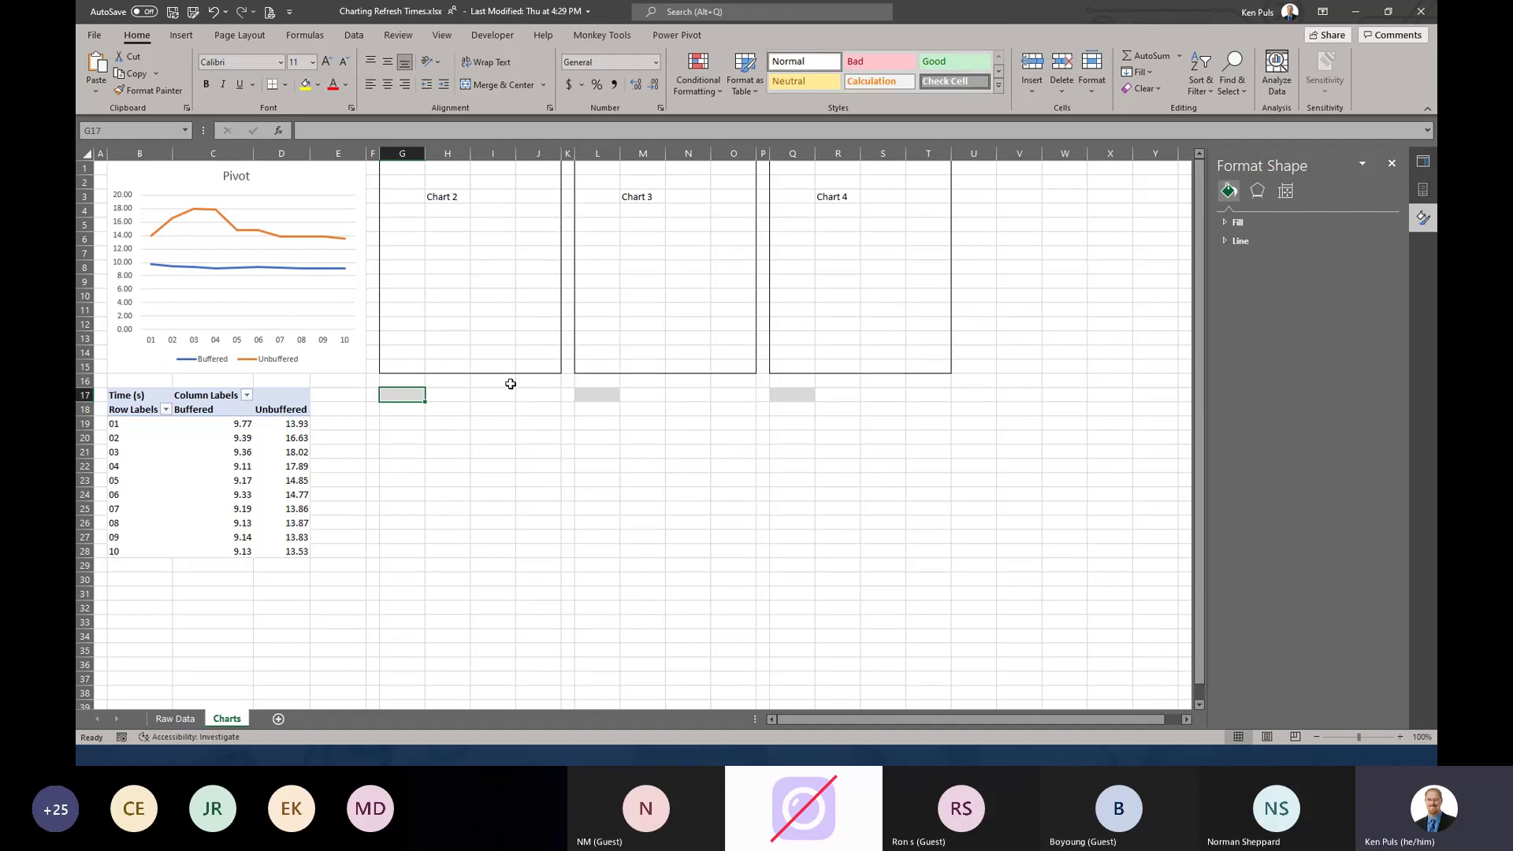
{"action": "left_click", "coordinate": [613, 40]}
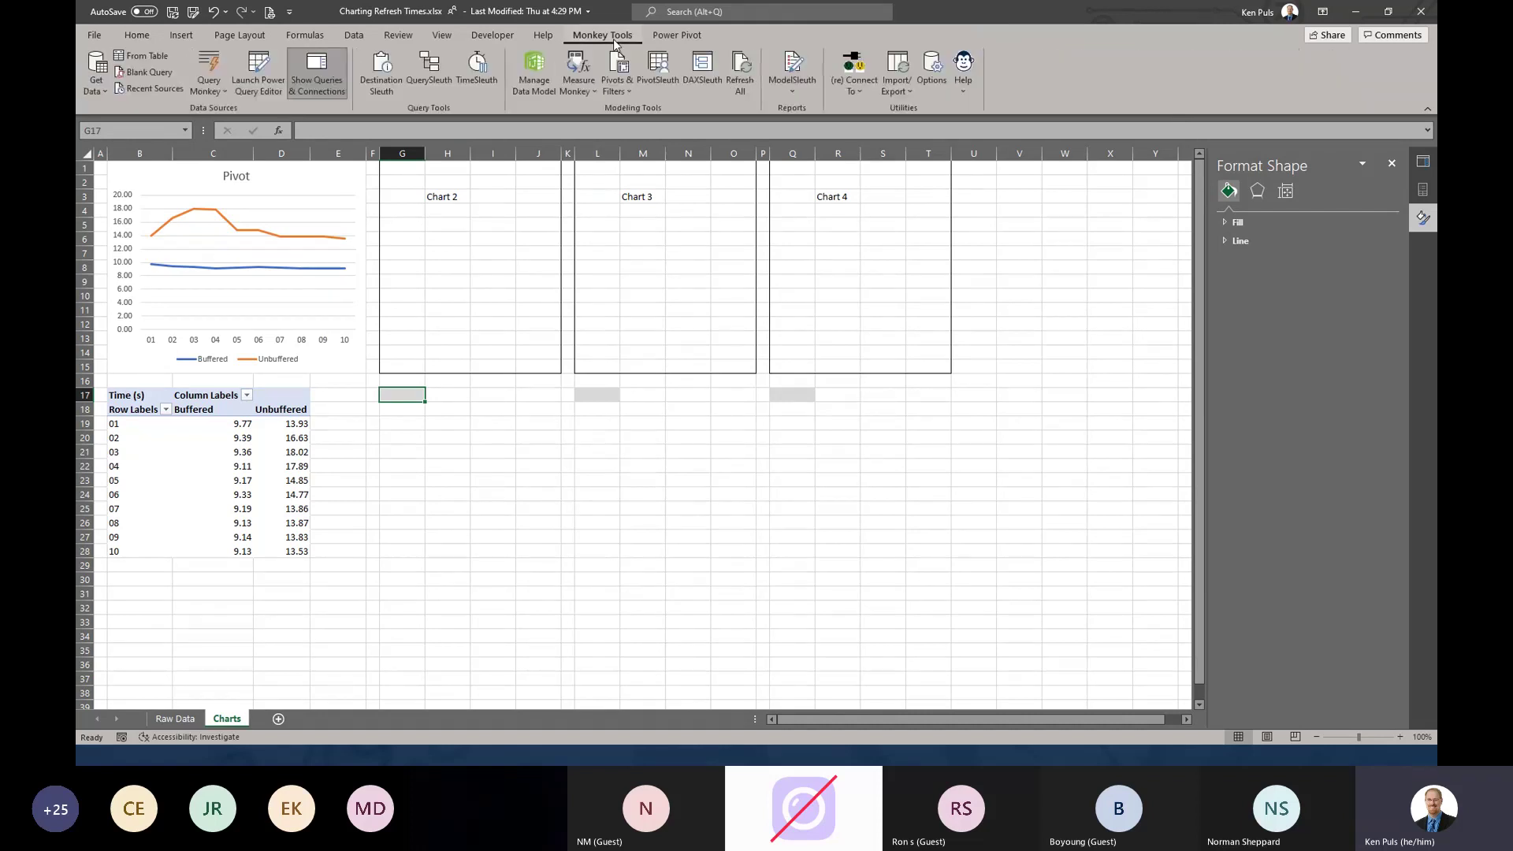
{"action": "left_click", "coordinate": [616, 91]}
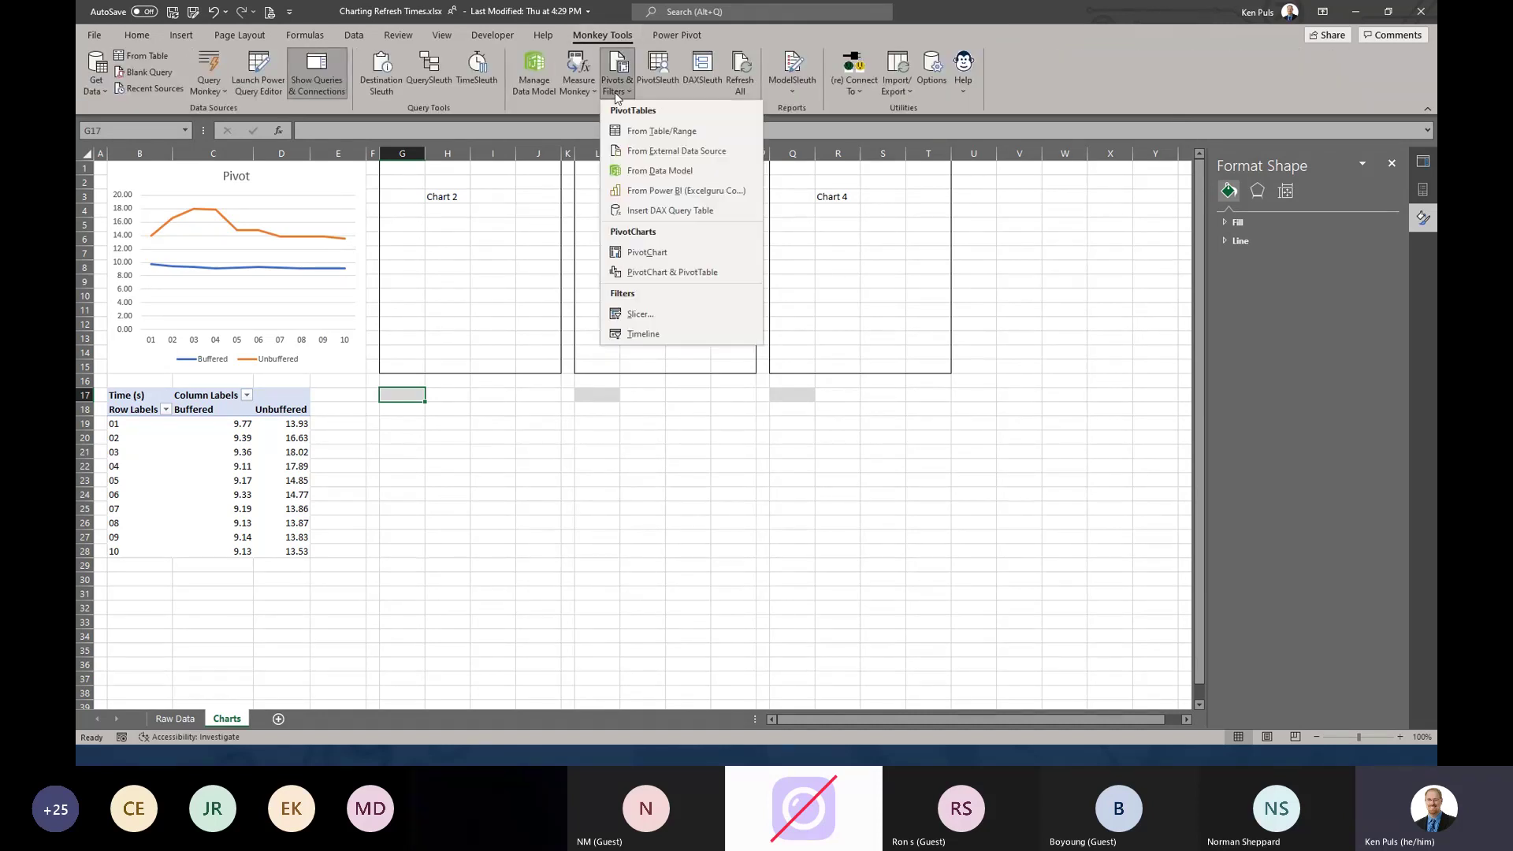
{"action": "left_click", "coordinate": [624, 171]}
{"action": "left_click", "coordinate": [614, 511]}
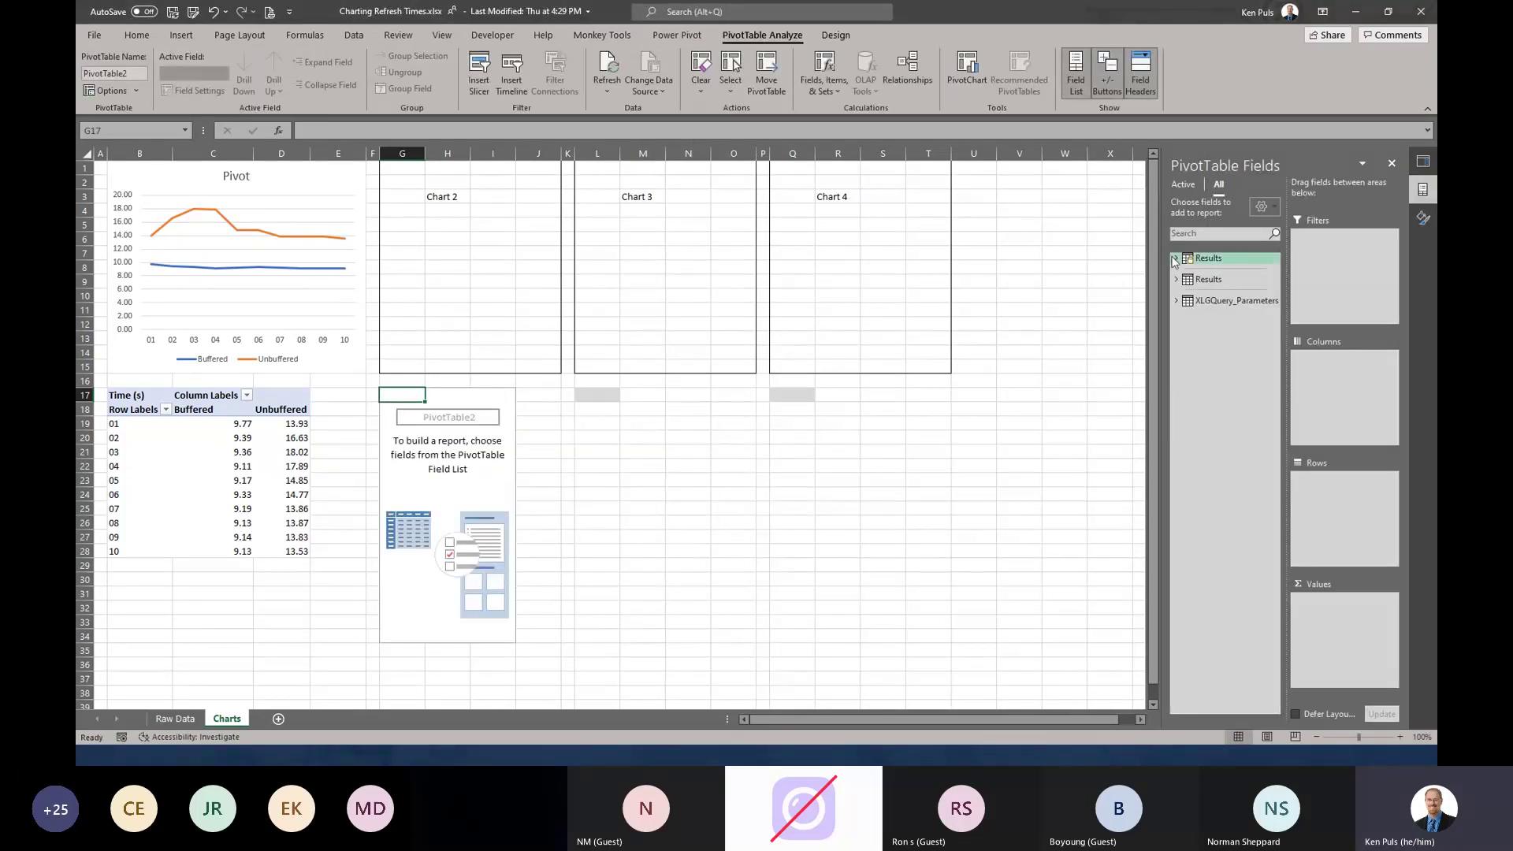
- Add Time (s) as values and Test and Buffering as row fields from the Results table to the new PivotTable
{"action": "left_click", "coordinate": [1174, 259]}
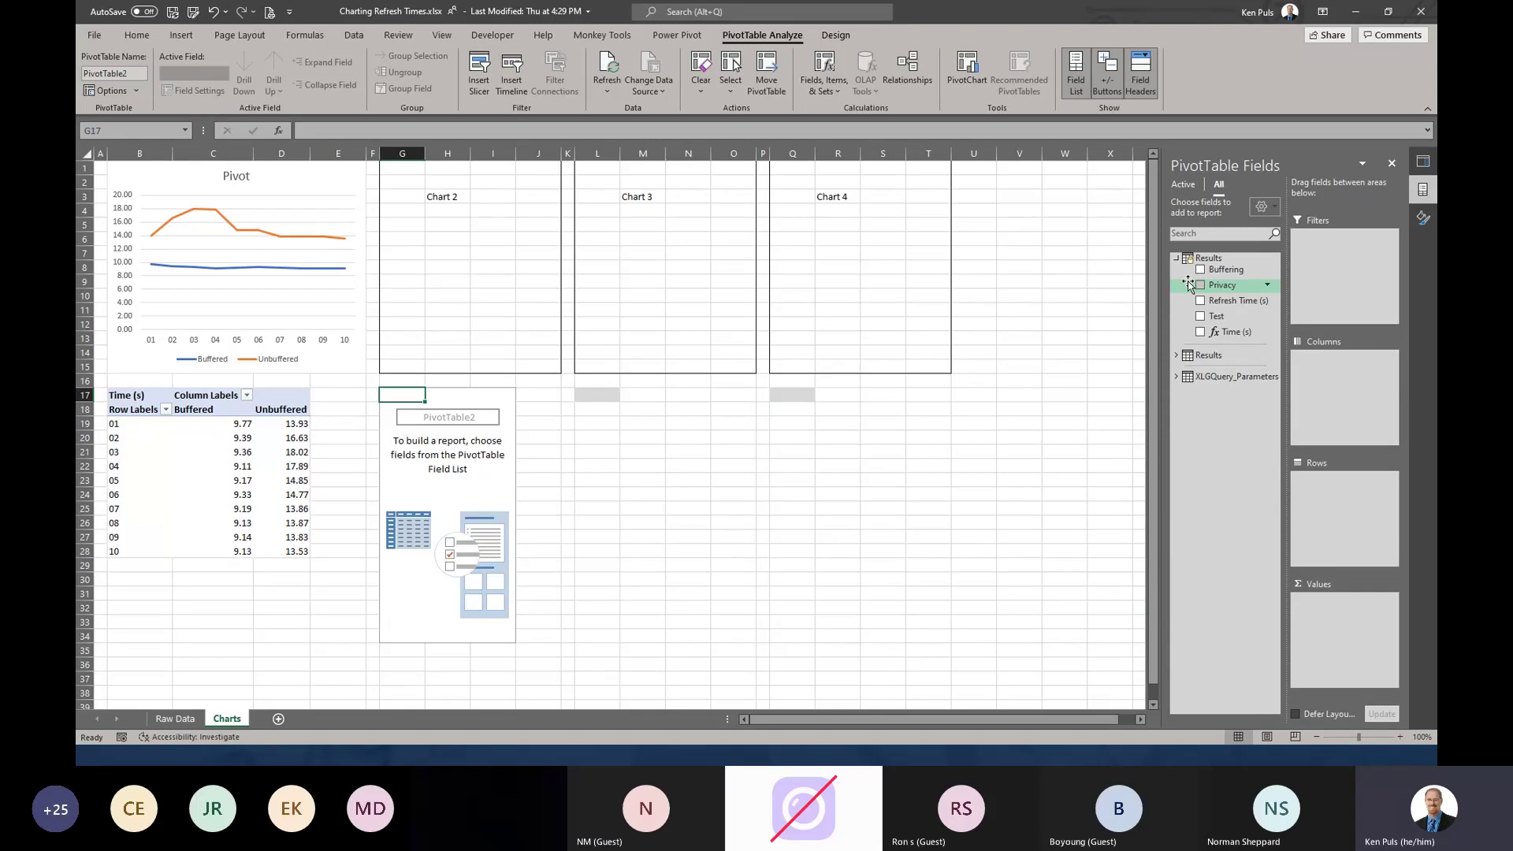
{"action": "left_click", "coordinate": [1200, 333]}
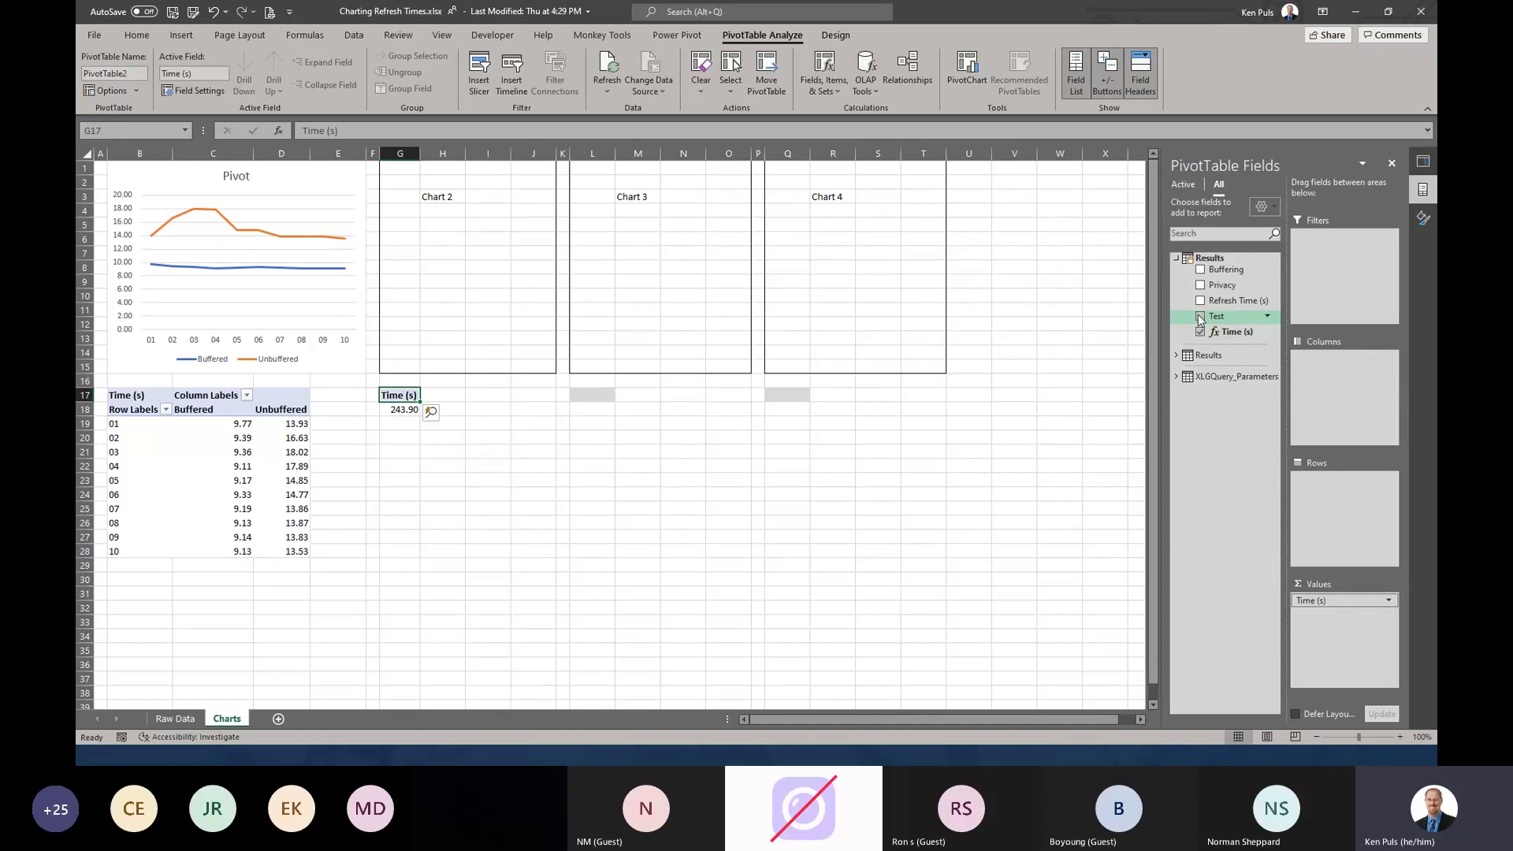
{"action": "left_click", "coordinate": [1201, 317]}
{"action": "left_click", "coordinate": [1200, 270]}
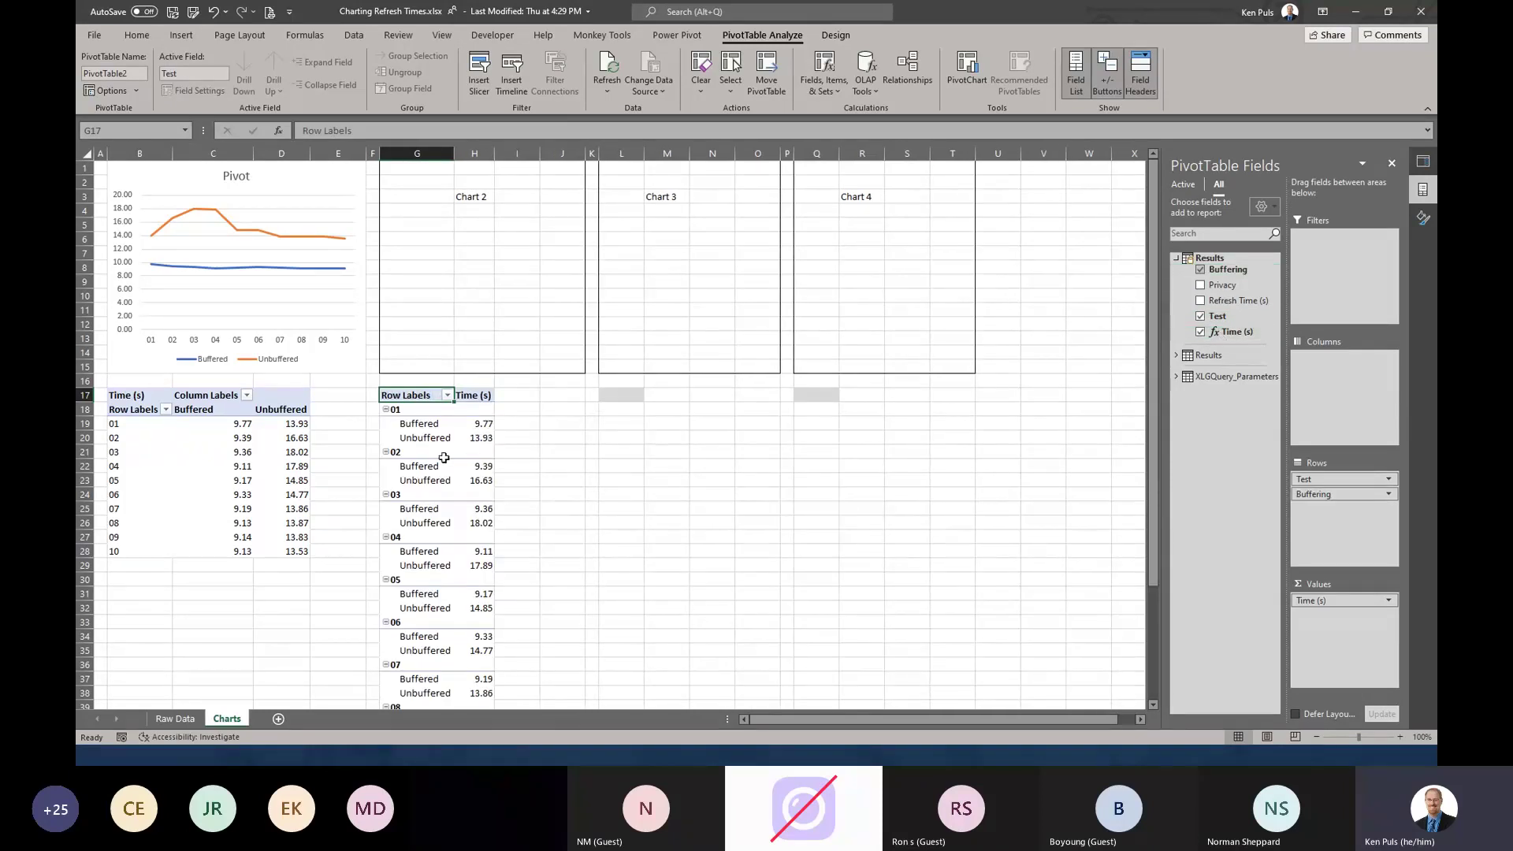
- Lay out the second PivotTable in tabular form with all item labels repeated and grand totals off for rows and columns
{"action": "left_click", "coordinate": [834, 37]}
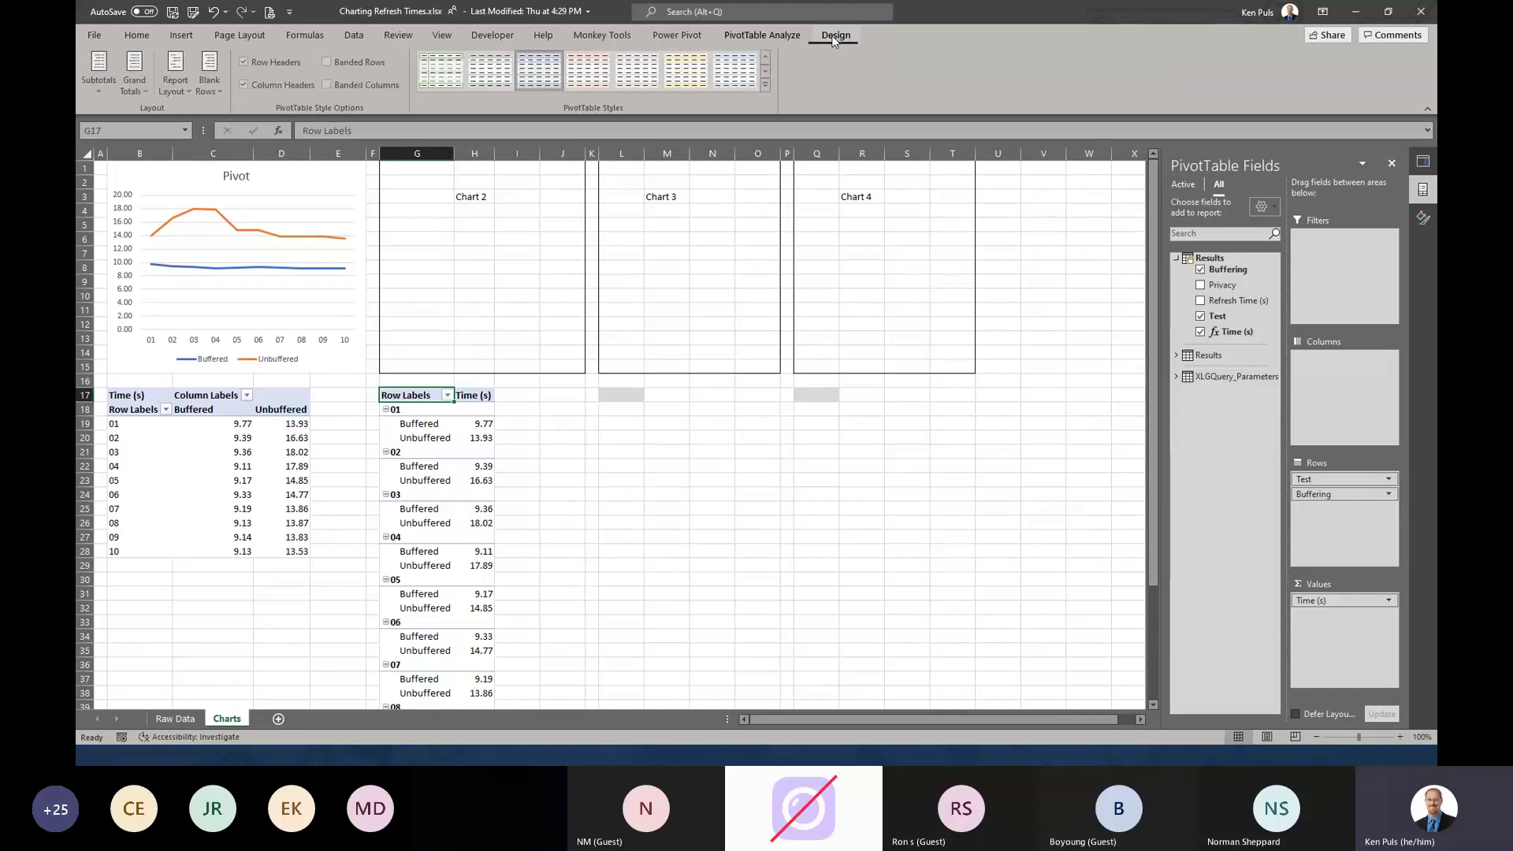
{"action": "left_click", "coordinate": [179, 91]}
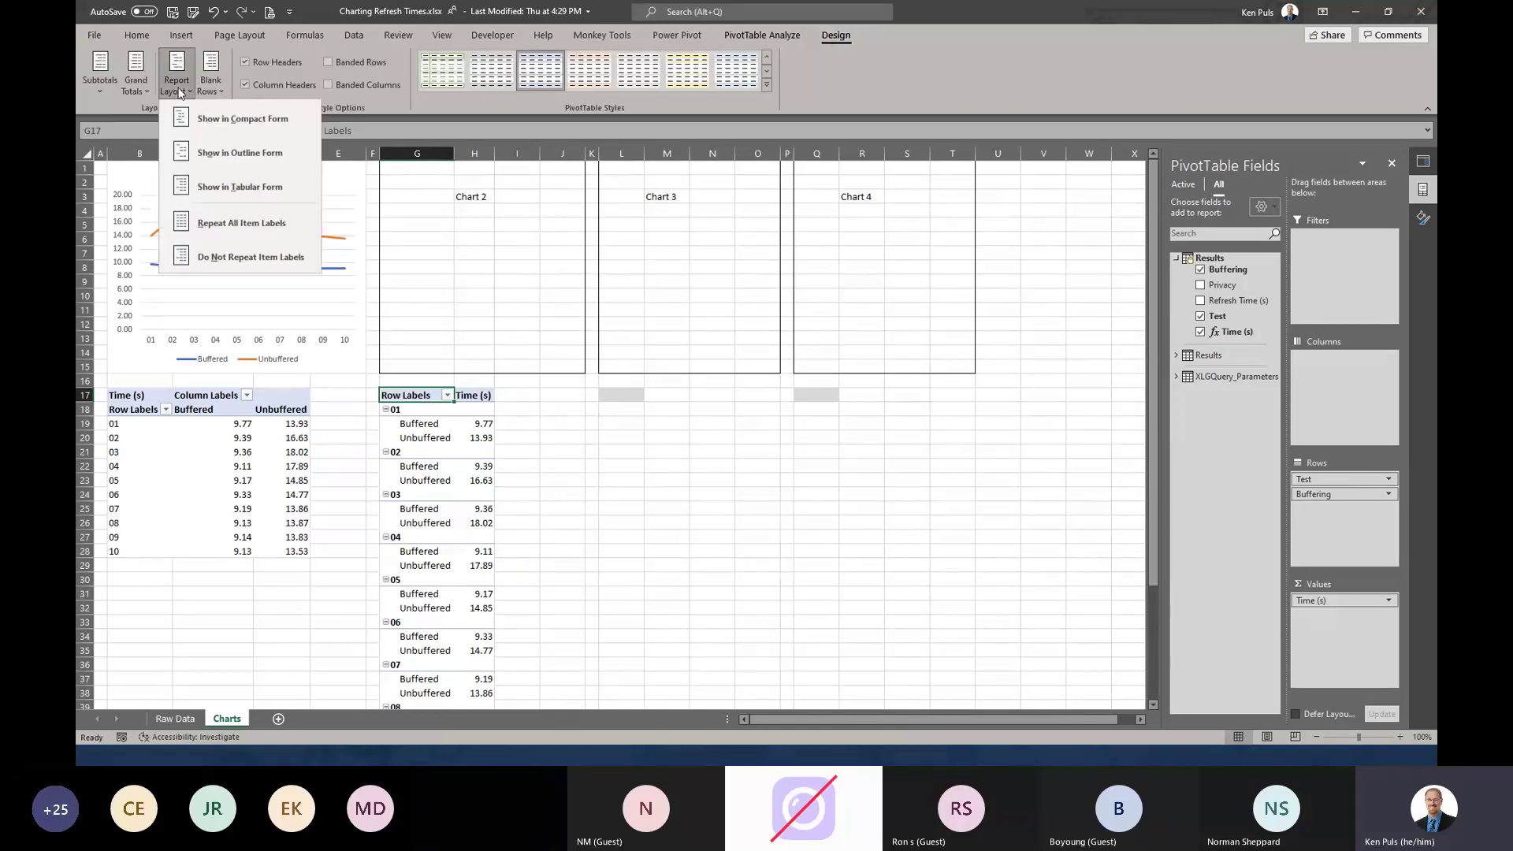
{"action": "left_click", "coordinate": [224, 193]}
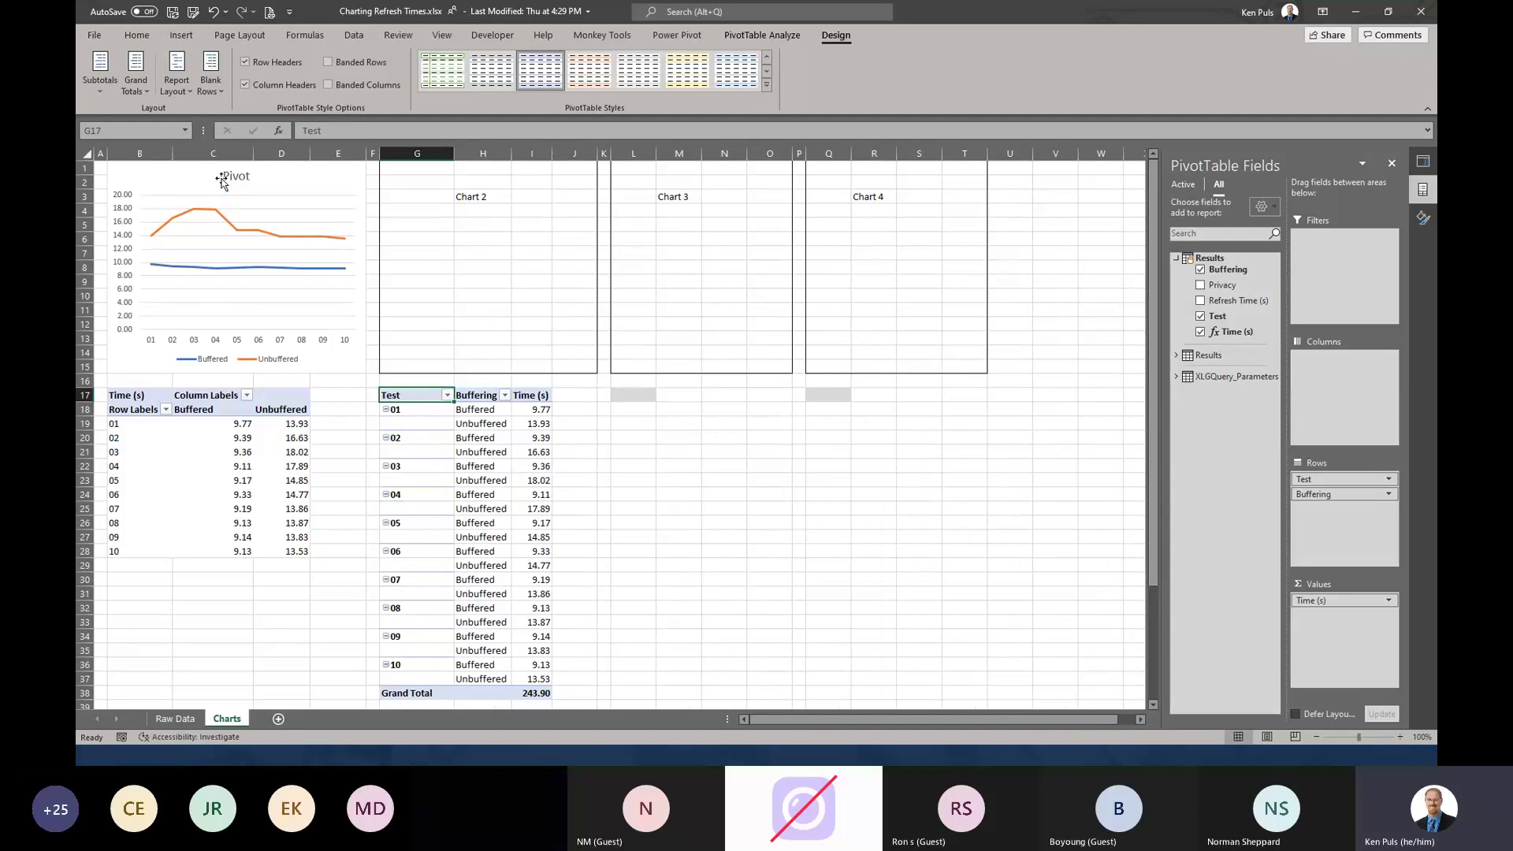
{"action": "left_click", "coordinate": [177, 86]}
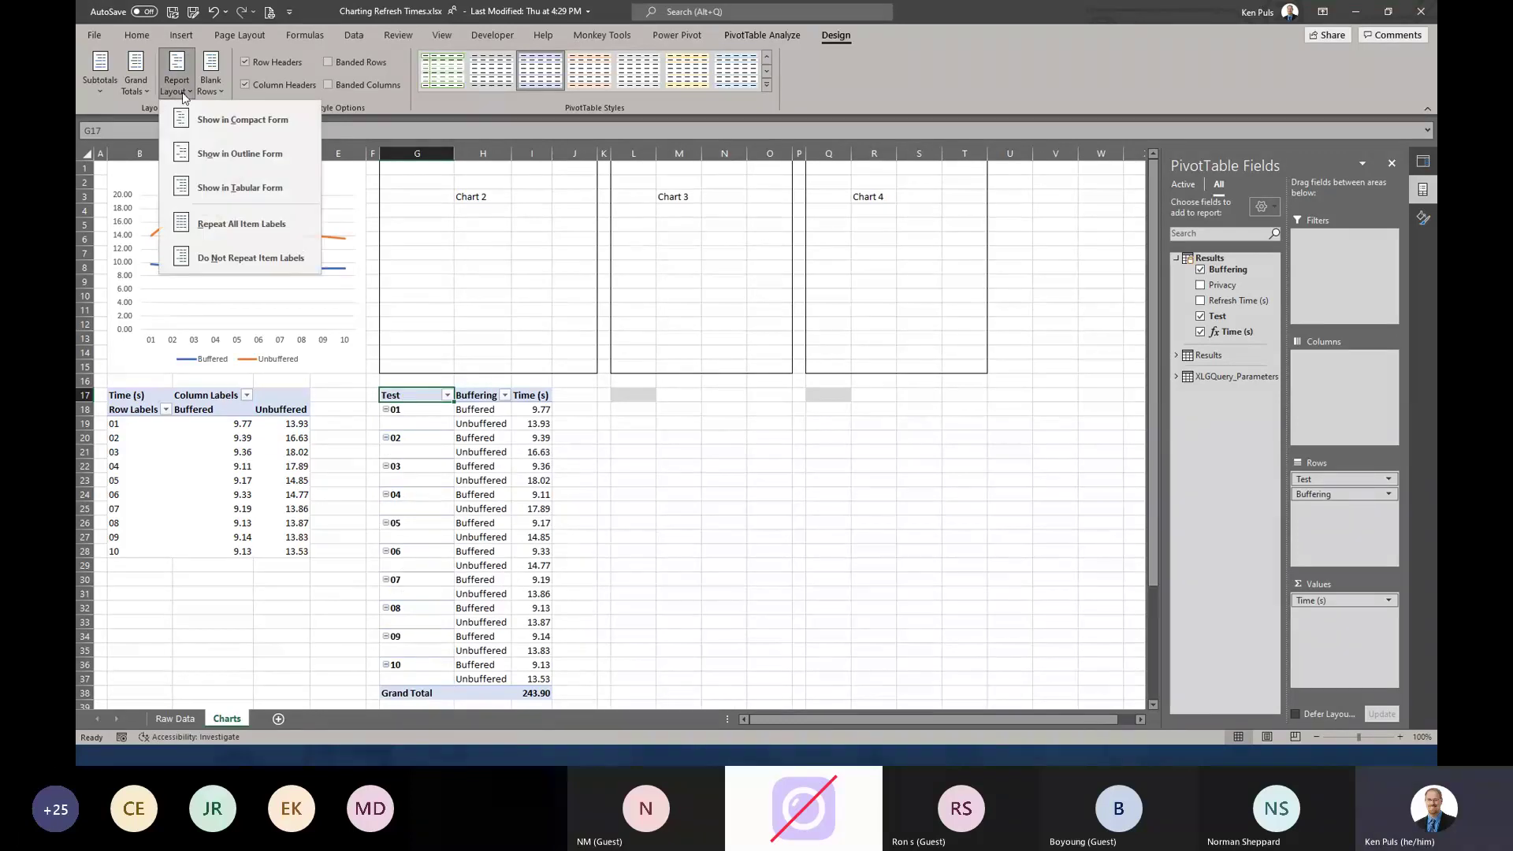
{"action": "left_click", "coordinate": [227, 224]}
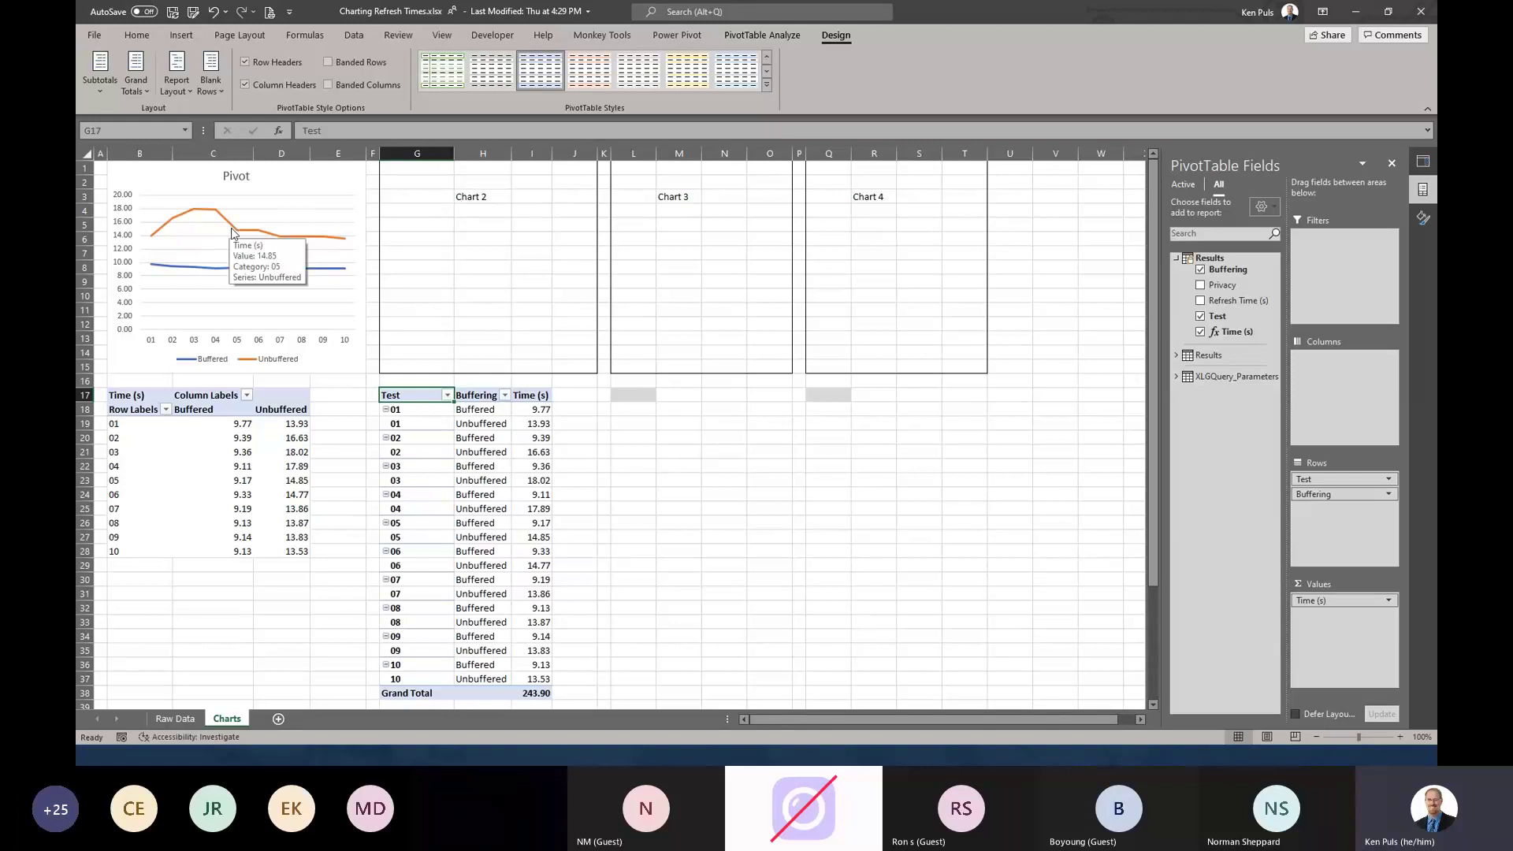
{"action": "left_click", "coordinate": [140, 88]}
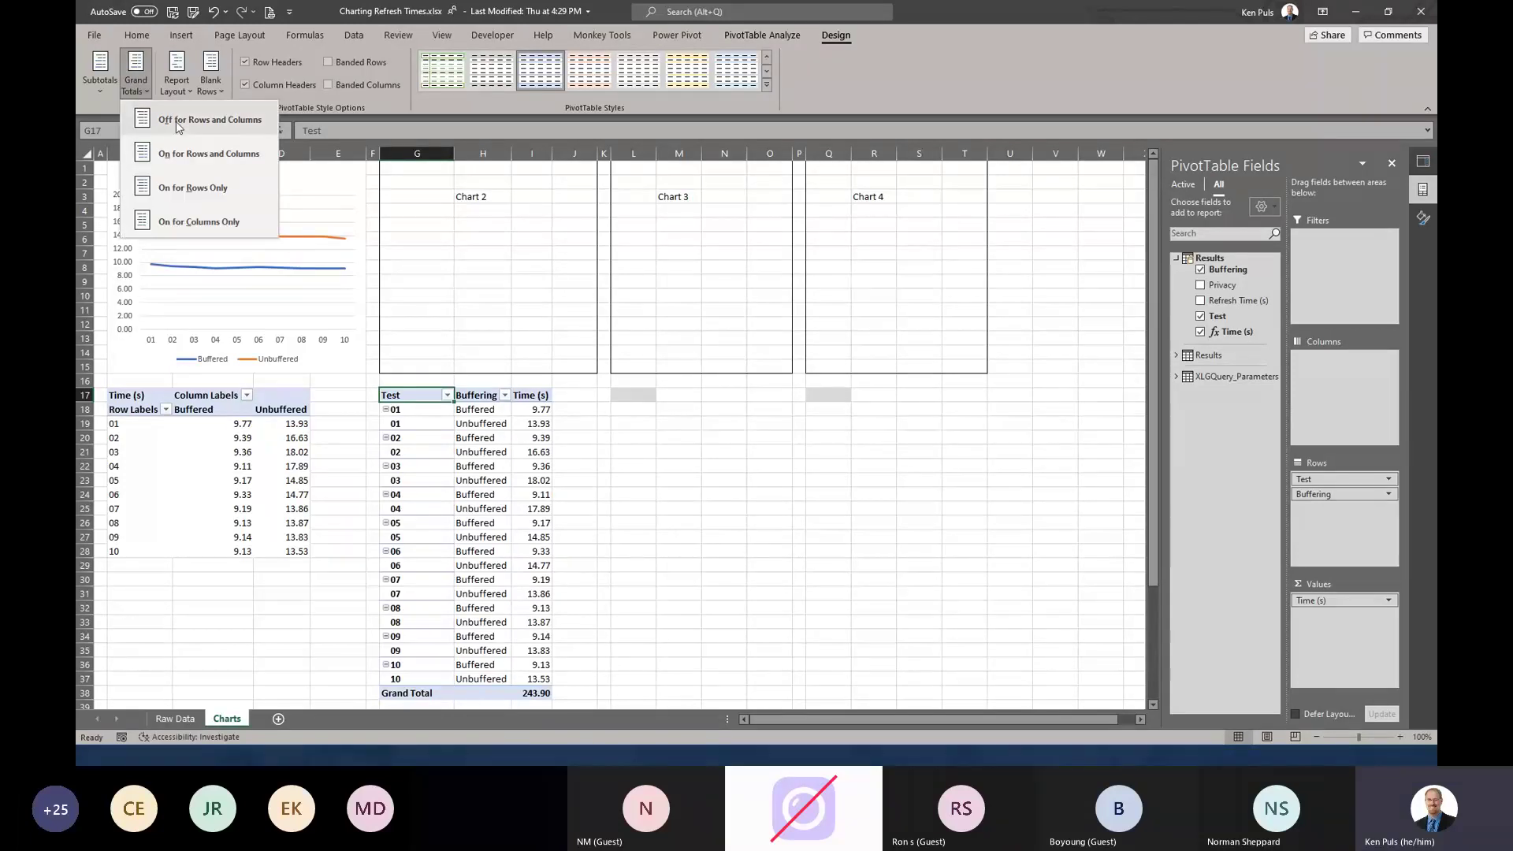
{"action": "left_click", "coordinate": [178, 127]}
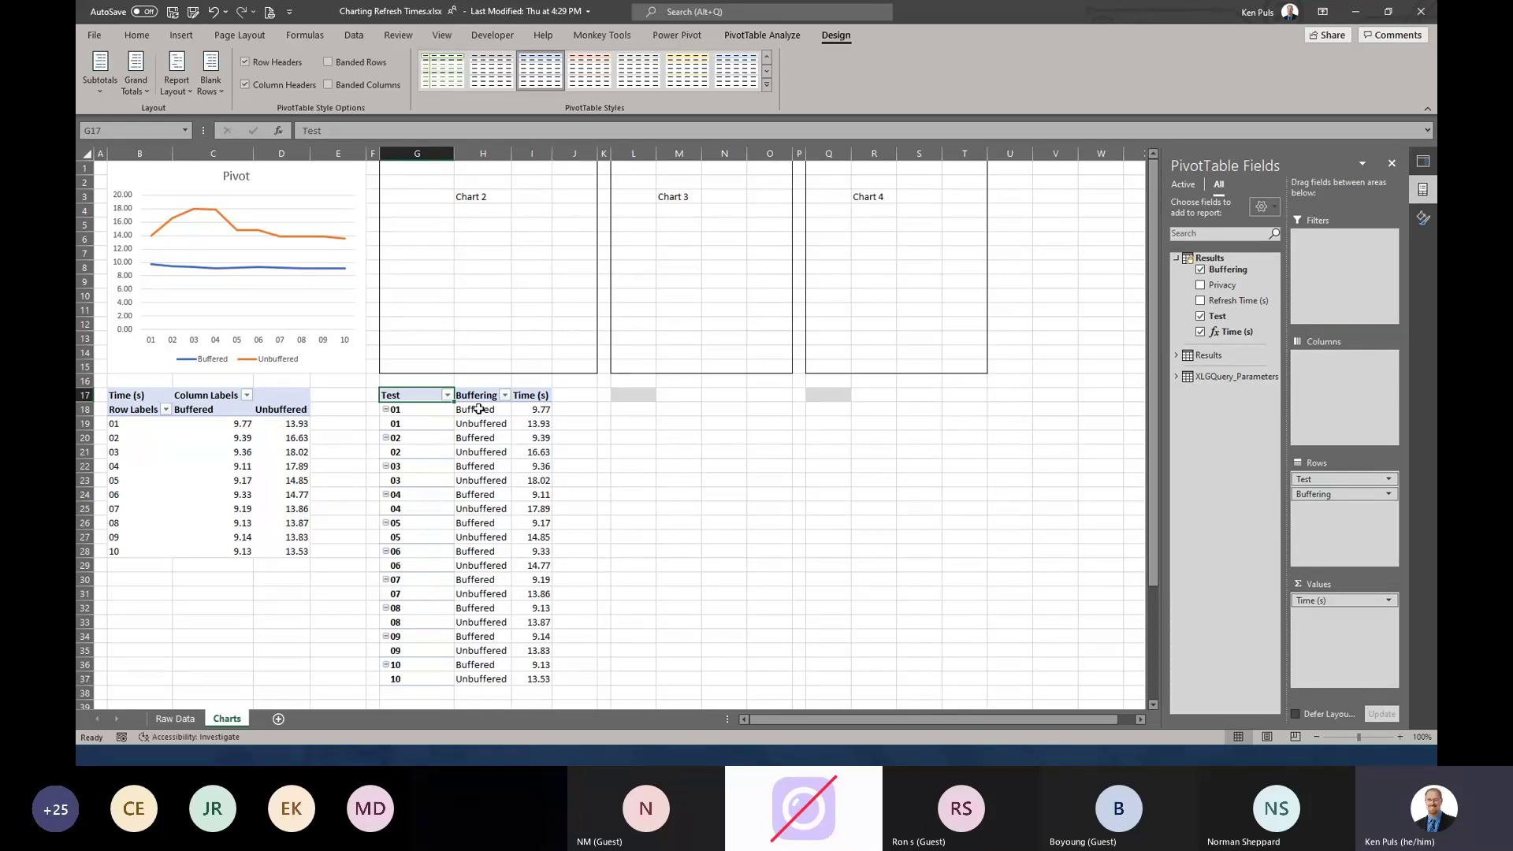
- Try to insert a Box and Whisker chart directly from the PivotTable's Buffering and Time (s) data in H18:I37
{"action": "left_click_drag", "start_coordinate": [479, 409], "coordinate": [520, 681]}
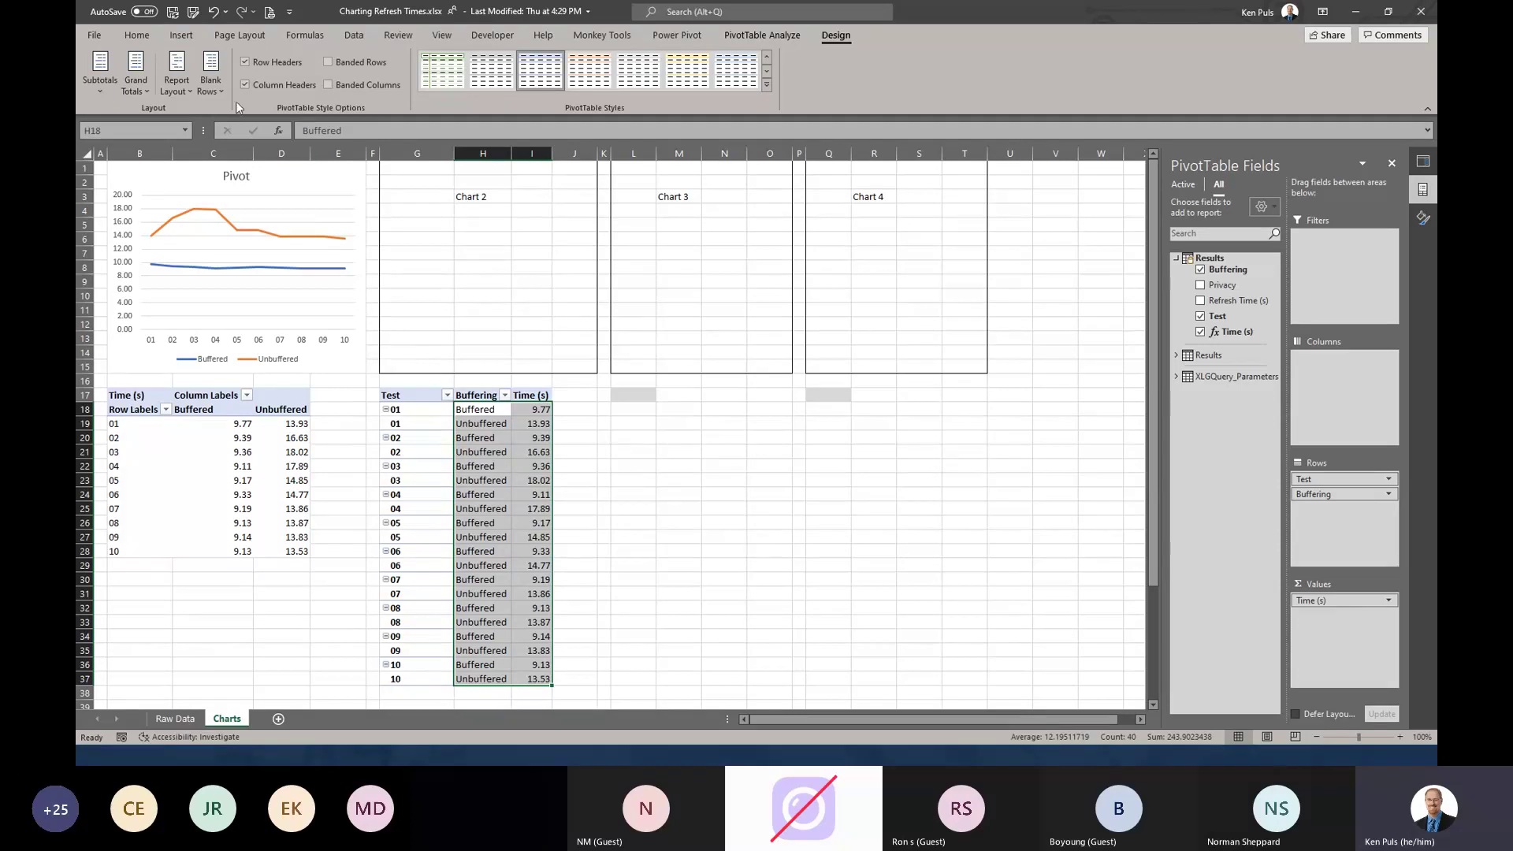
{"action": "left_click", "coordinate": [182, 36]}
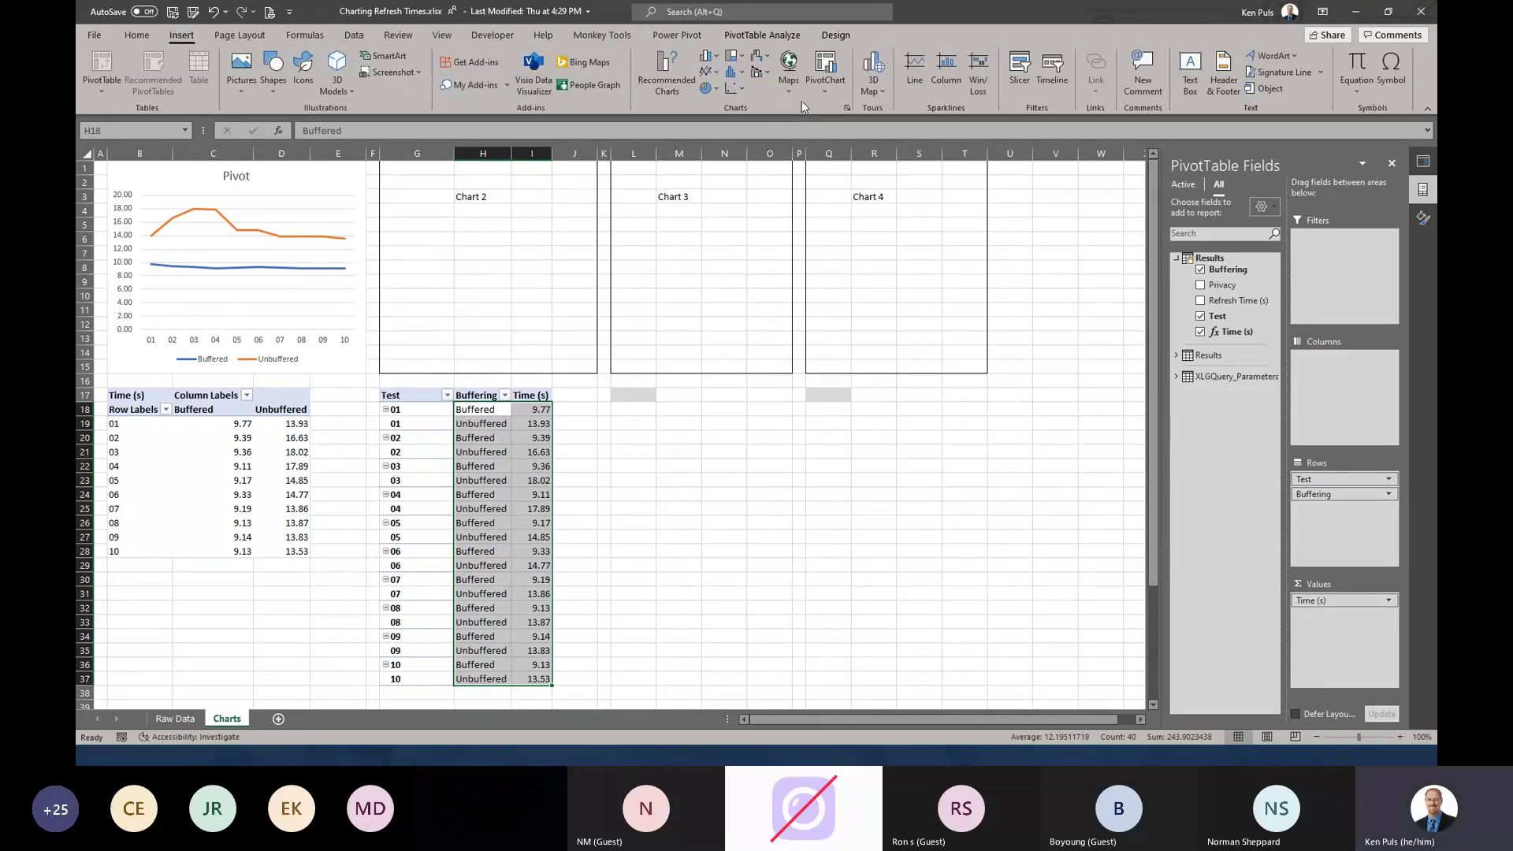
{"action": "left_click", "coordinate": [737, 74]}
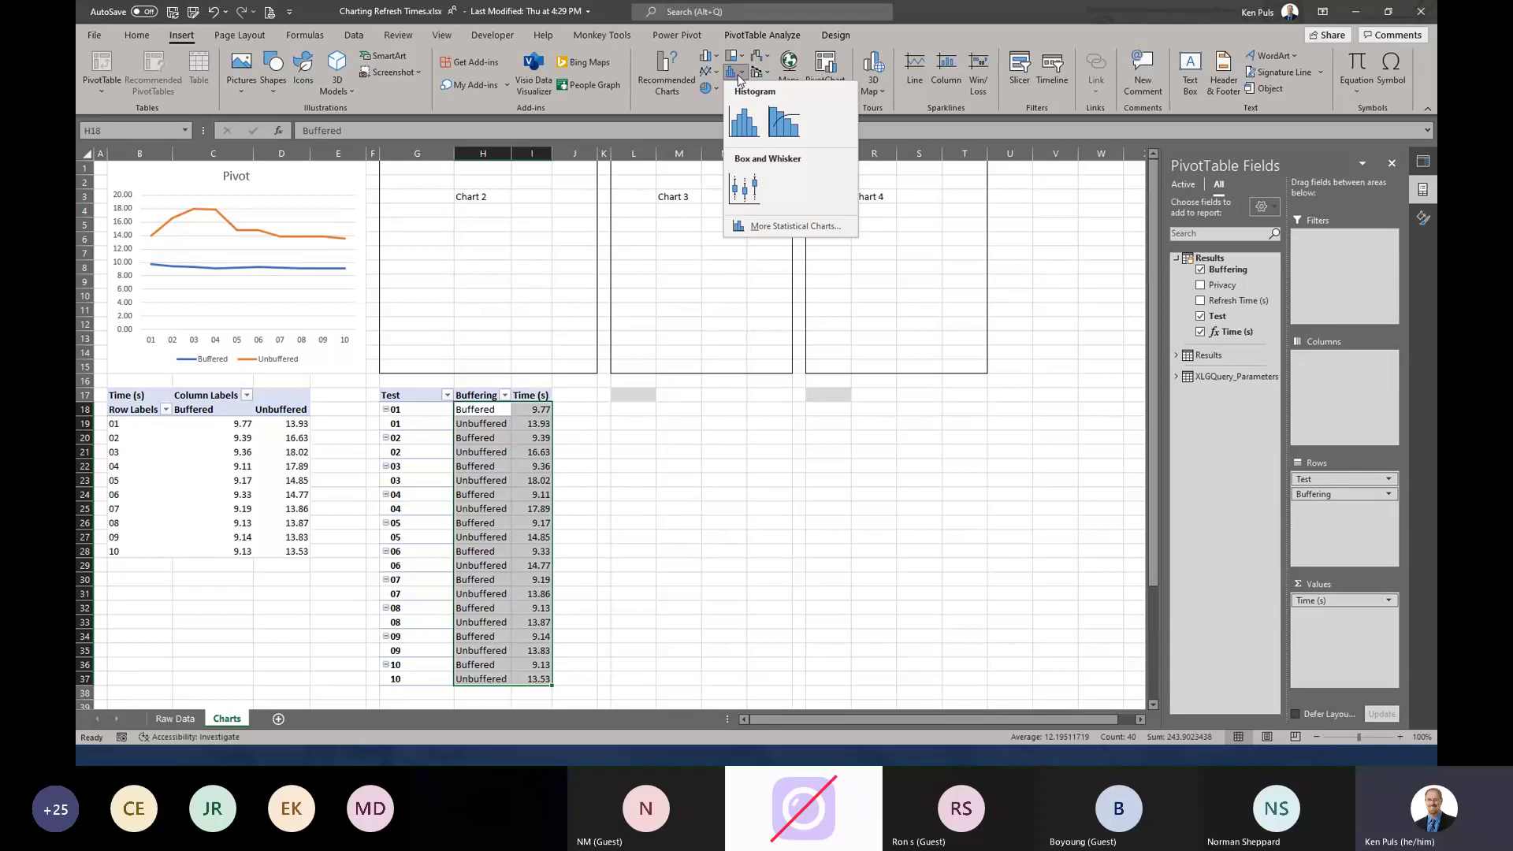
{"action": "left_click", "coordinate": [743, 189]}
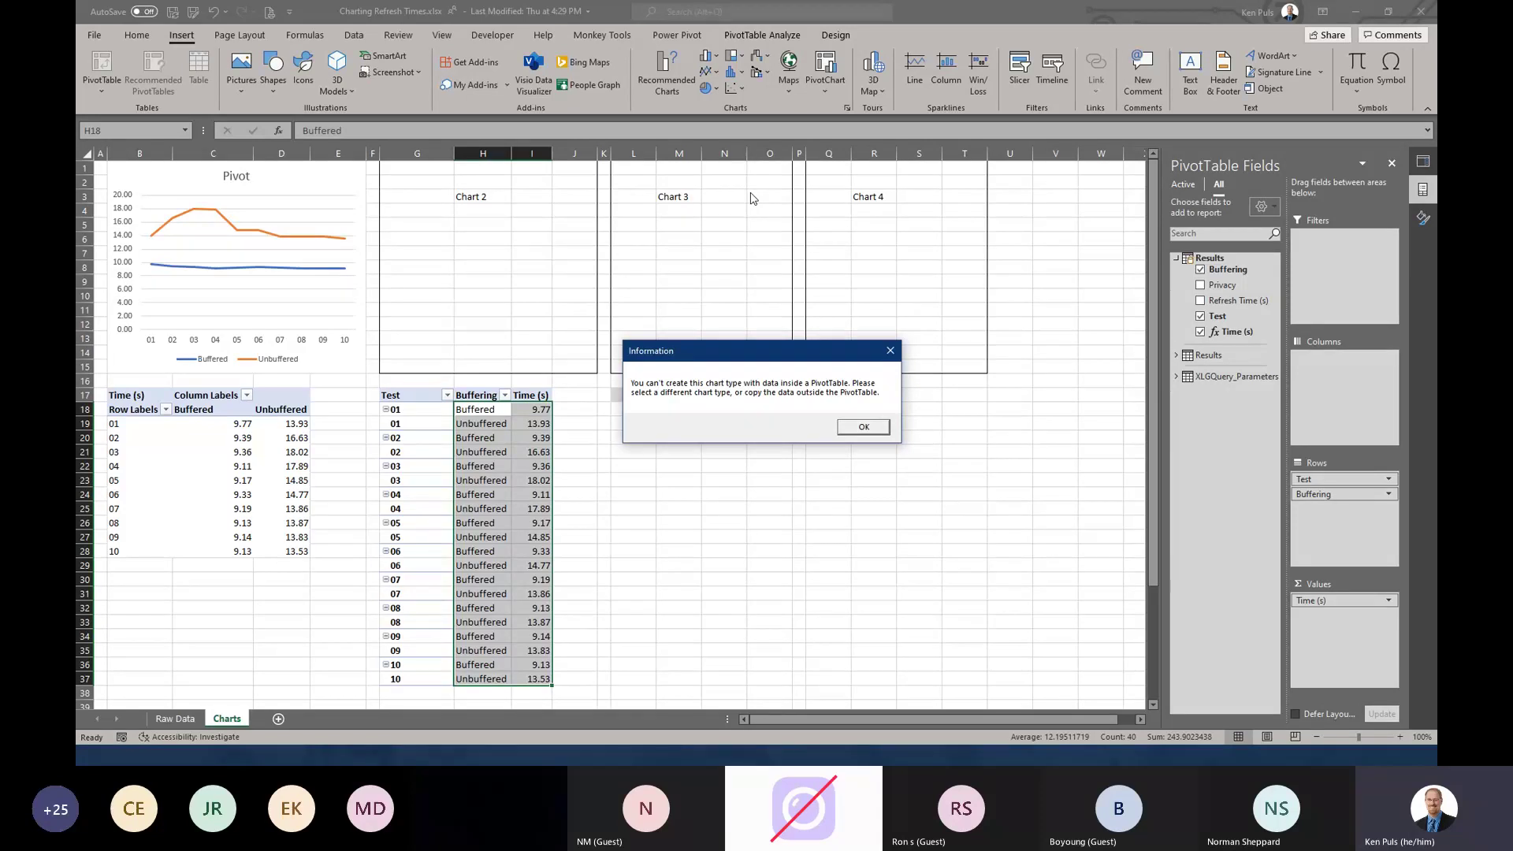
{"action": "left_click", "coordinate": [840, 429]}
- Copy the second PivotTable's range G17:I37, paste it as values at L17, and autofit column M
{"action": "left_click_drag", "start_coordinate": [392, 395], "coordinate": [528, 671]}
{"action": "key", "text": "ctrl+c"}
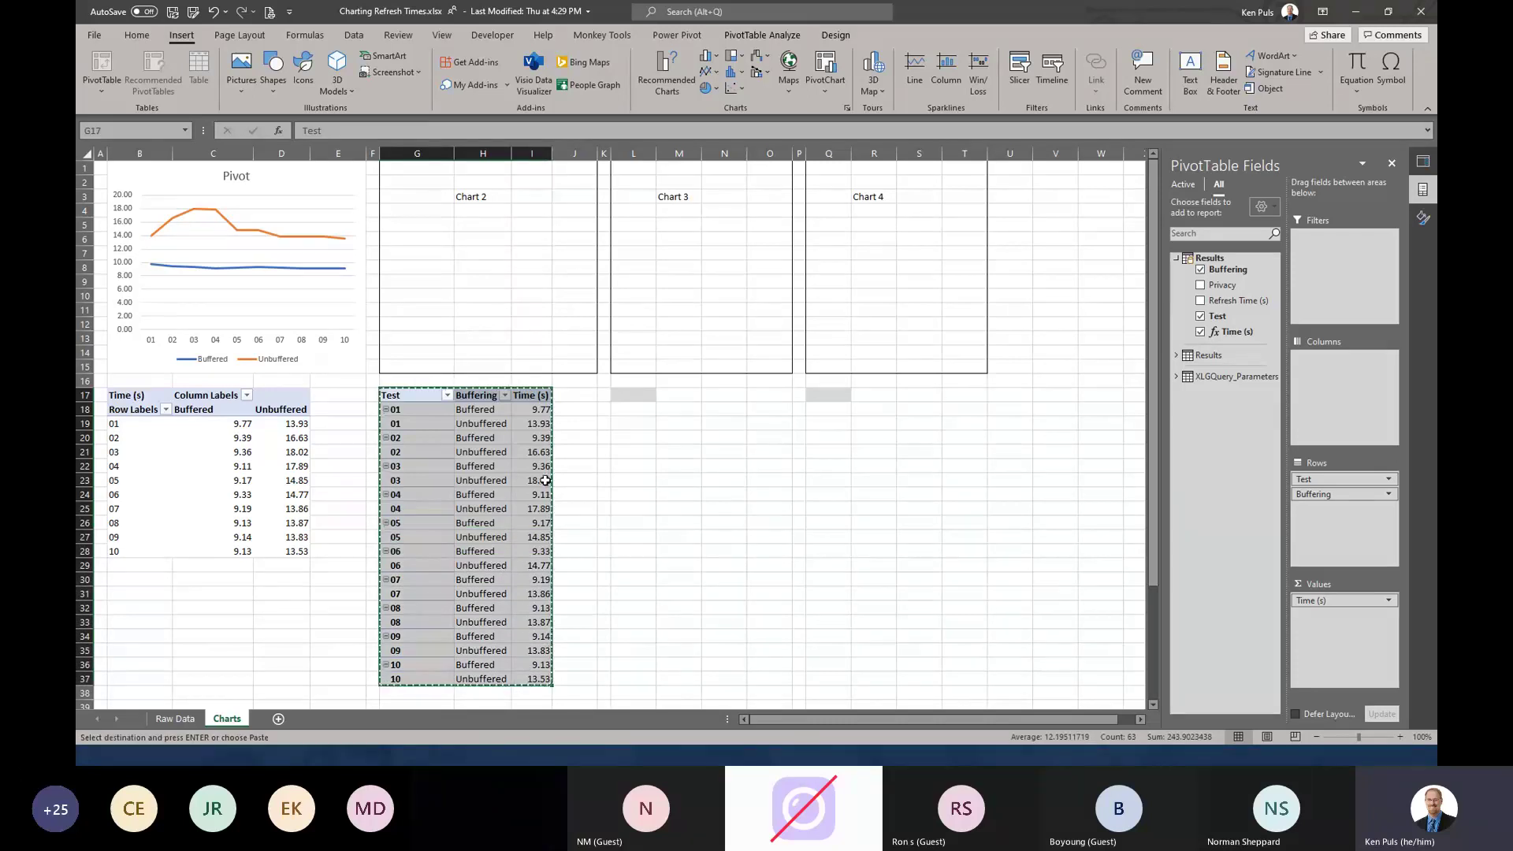
{"action": "right_click", "coordinate": [637, 394]}
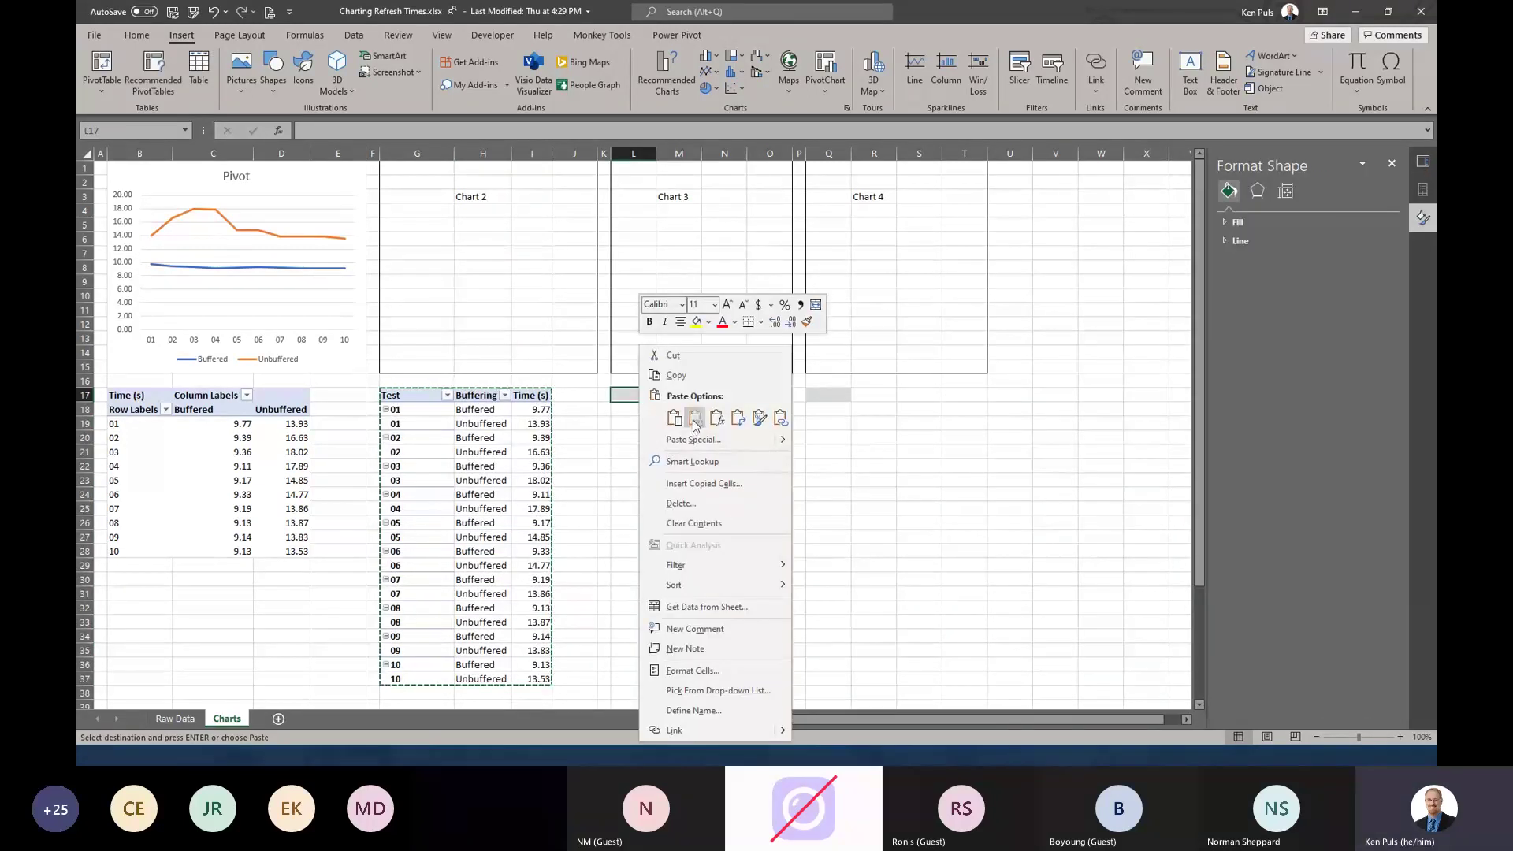
{"action": "left_click", "coordinate": [695, 417]}
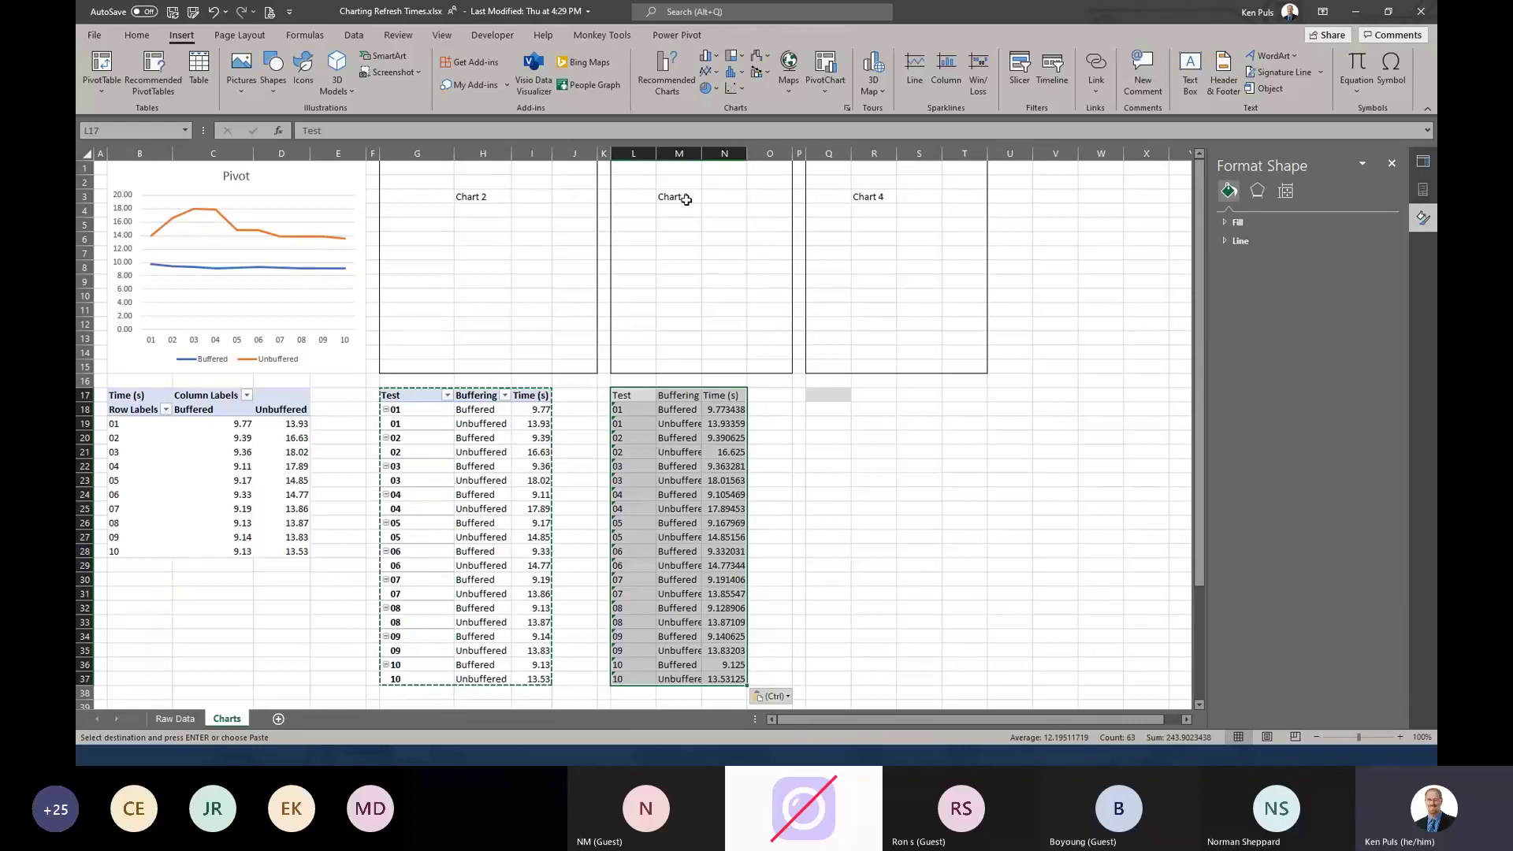
{"action": "double_click", "coordinate": [701, 152]}
{"action": "left_click", "coordinate": [684, 152]}
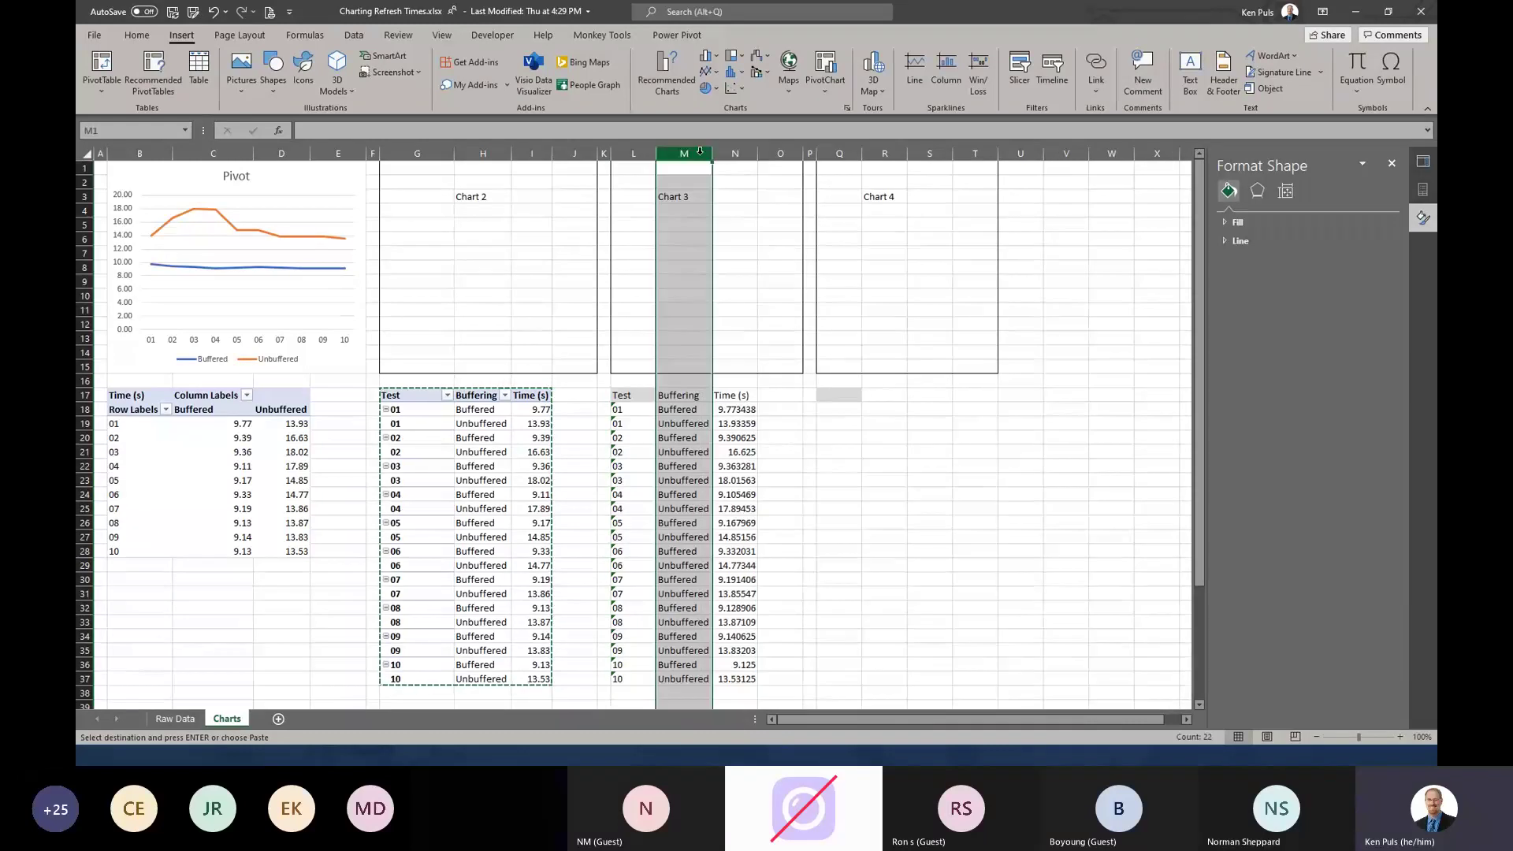
- Insert a Box and Whisker chart from the pasted Buffering and Time (s) values in M18:N37
{"action": "left_click", "coordinate": [682, 437]}
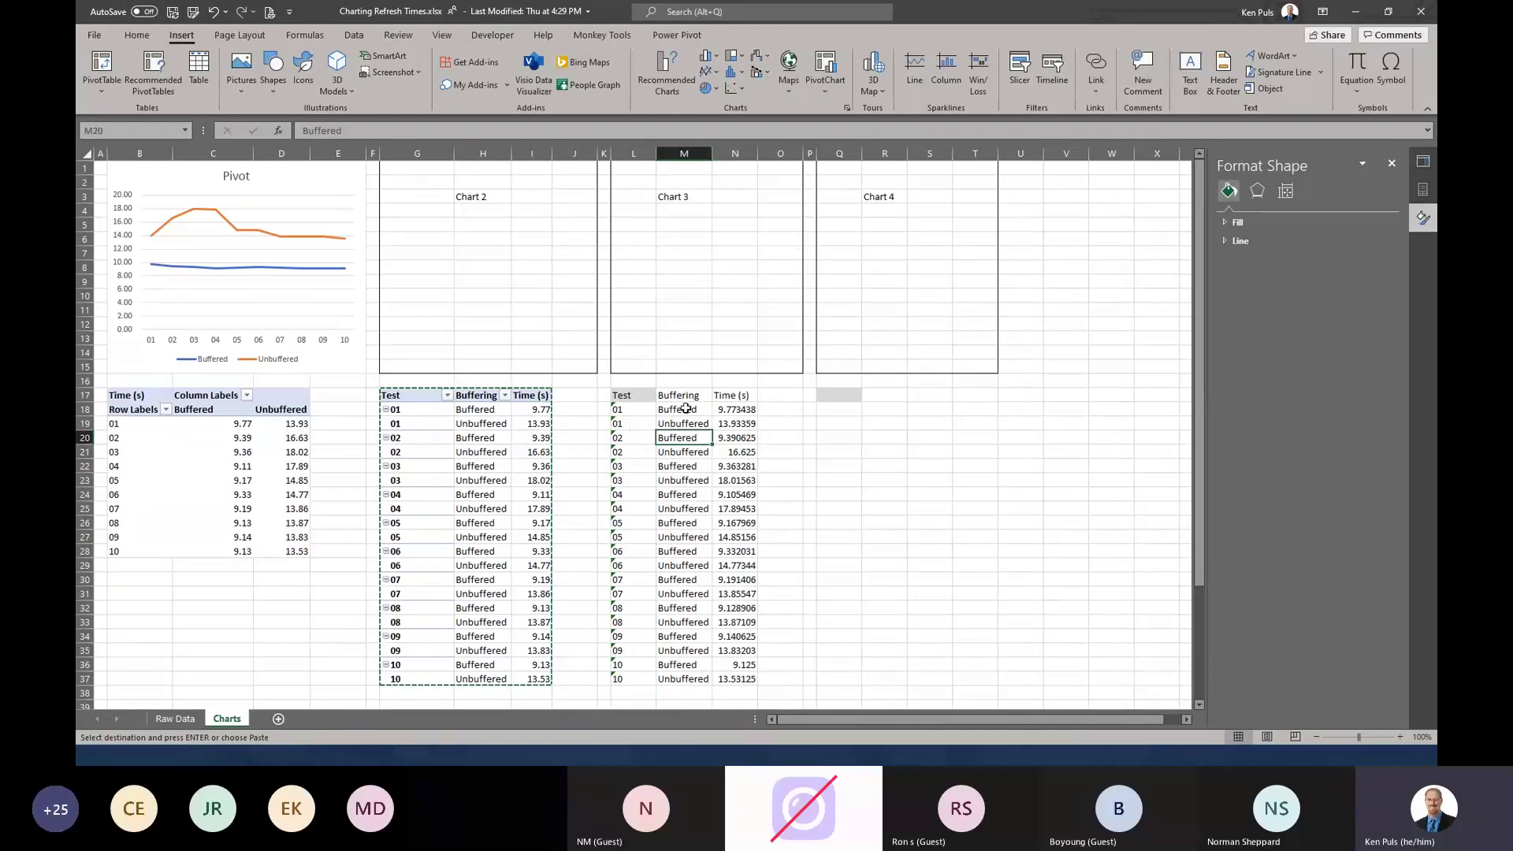
{"action": "left_click_drag", "start_coordinate": [682, 409], "coordinate": [734, 683]}
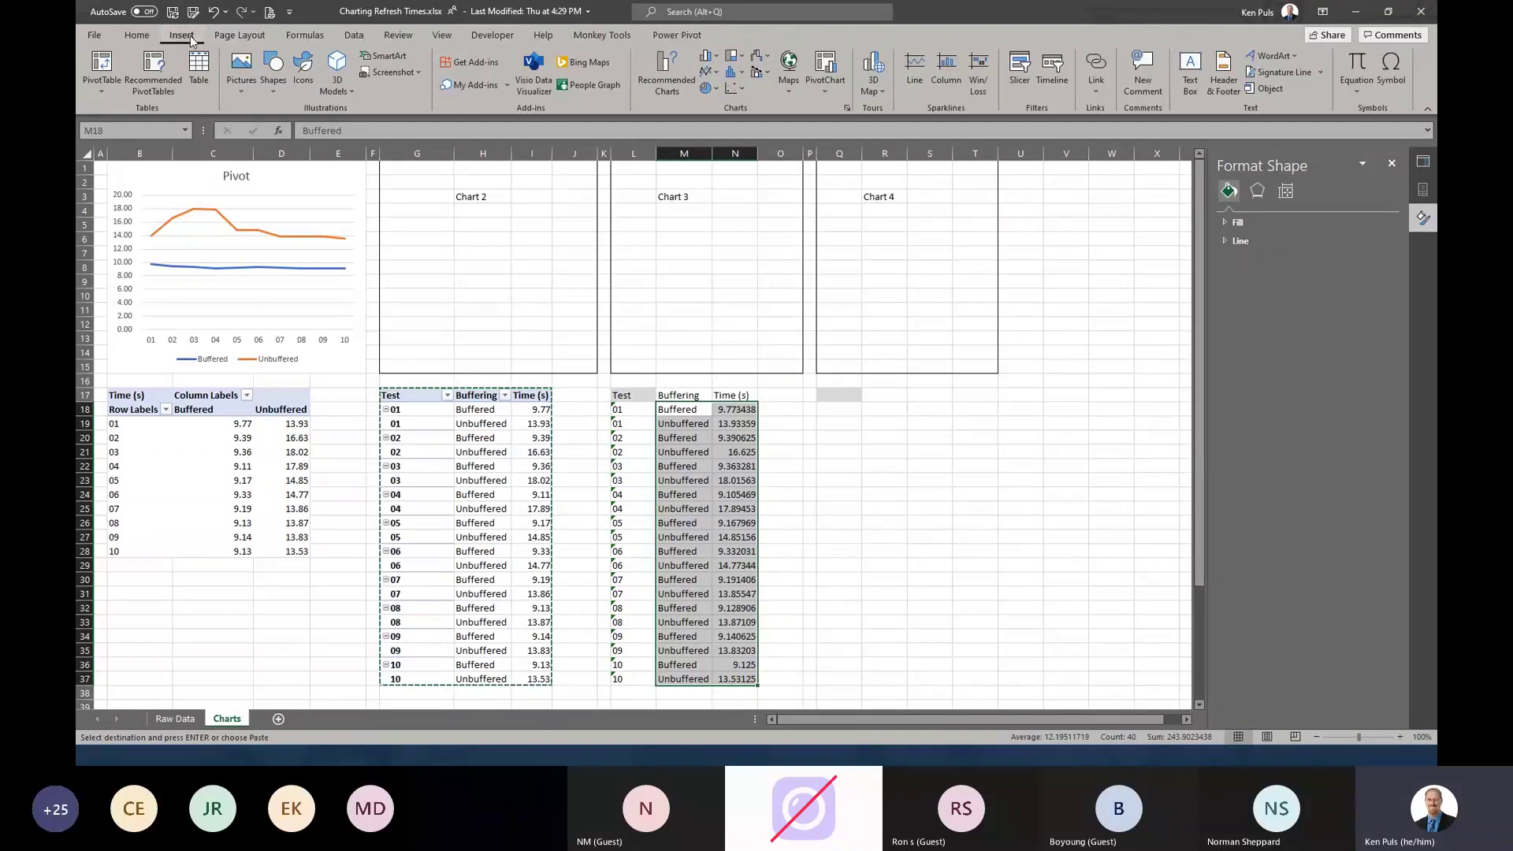
{"action": "left_click", "coordinate": [735, 72]}
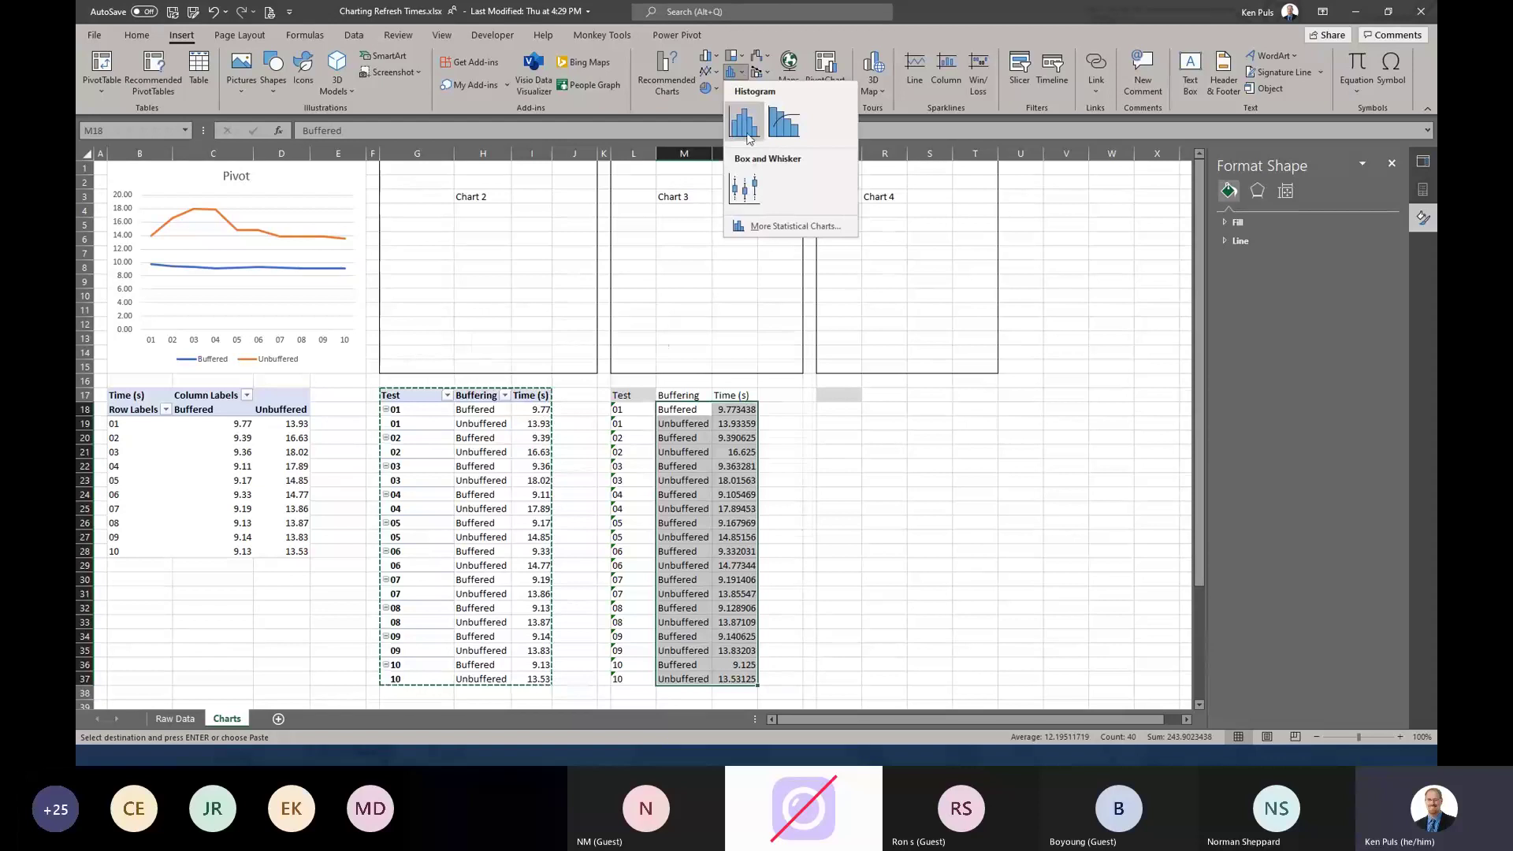
{"action": "left_click", "coordinate": [752, 189]}
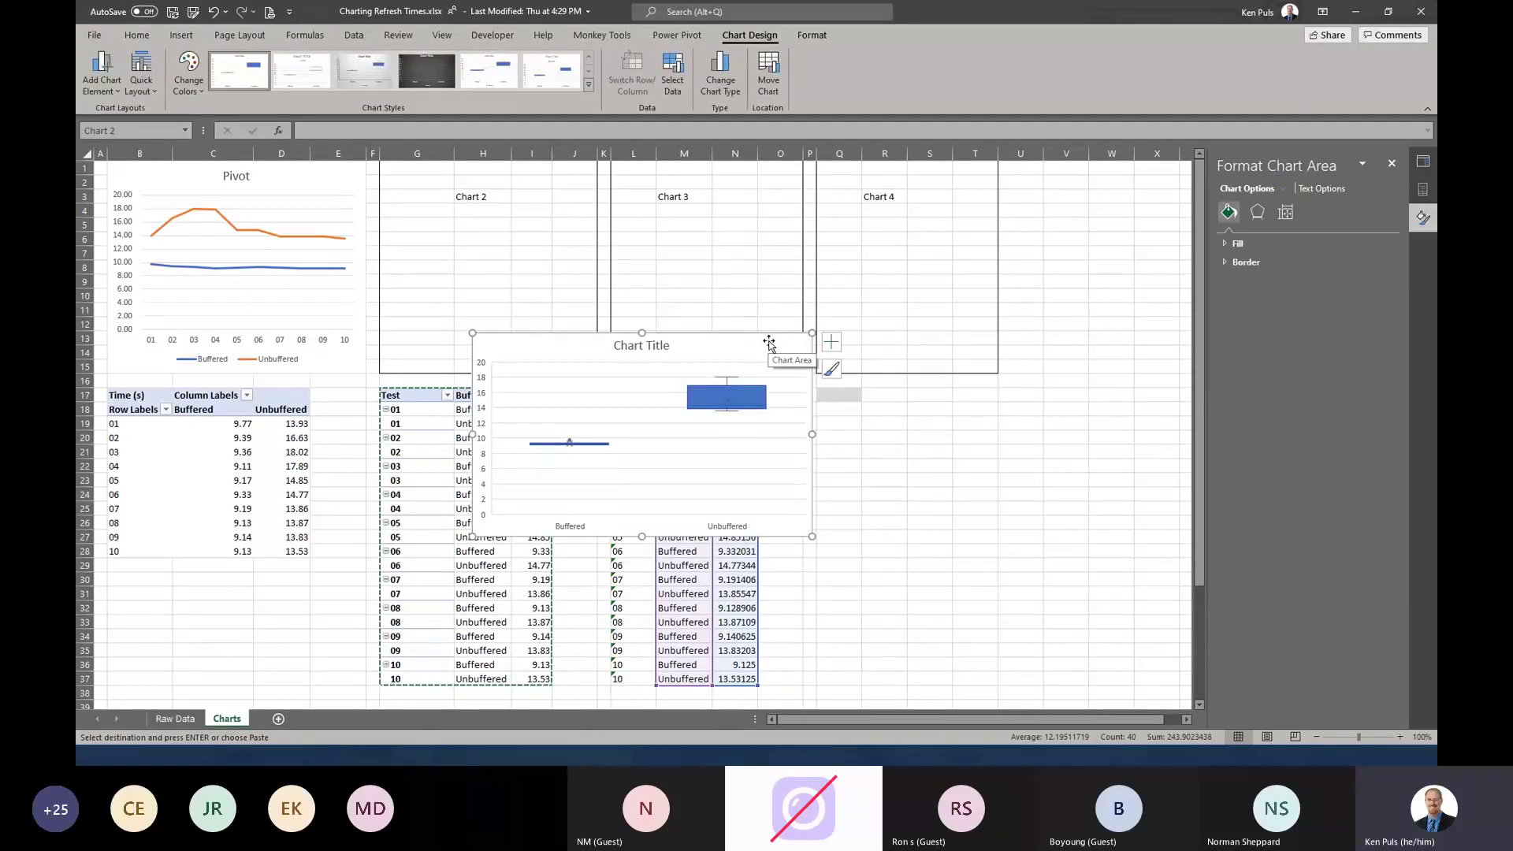
- Move the Box and Whisker chart onto the Chart 3 frame and resize it to fit the frame
{"action": "left_click_drag", "start_coordinate": [773, 340], "coordinate": [920, 168]}
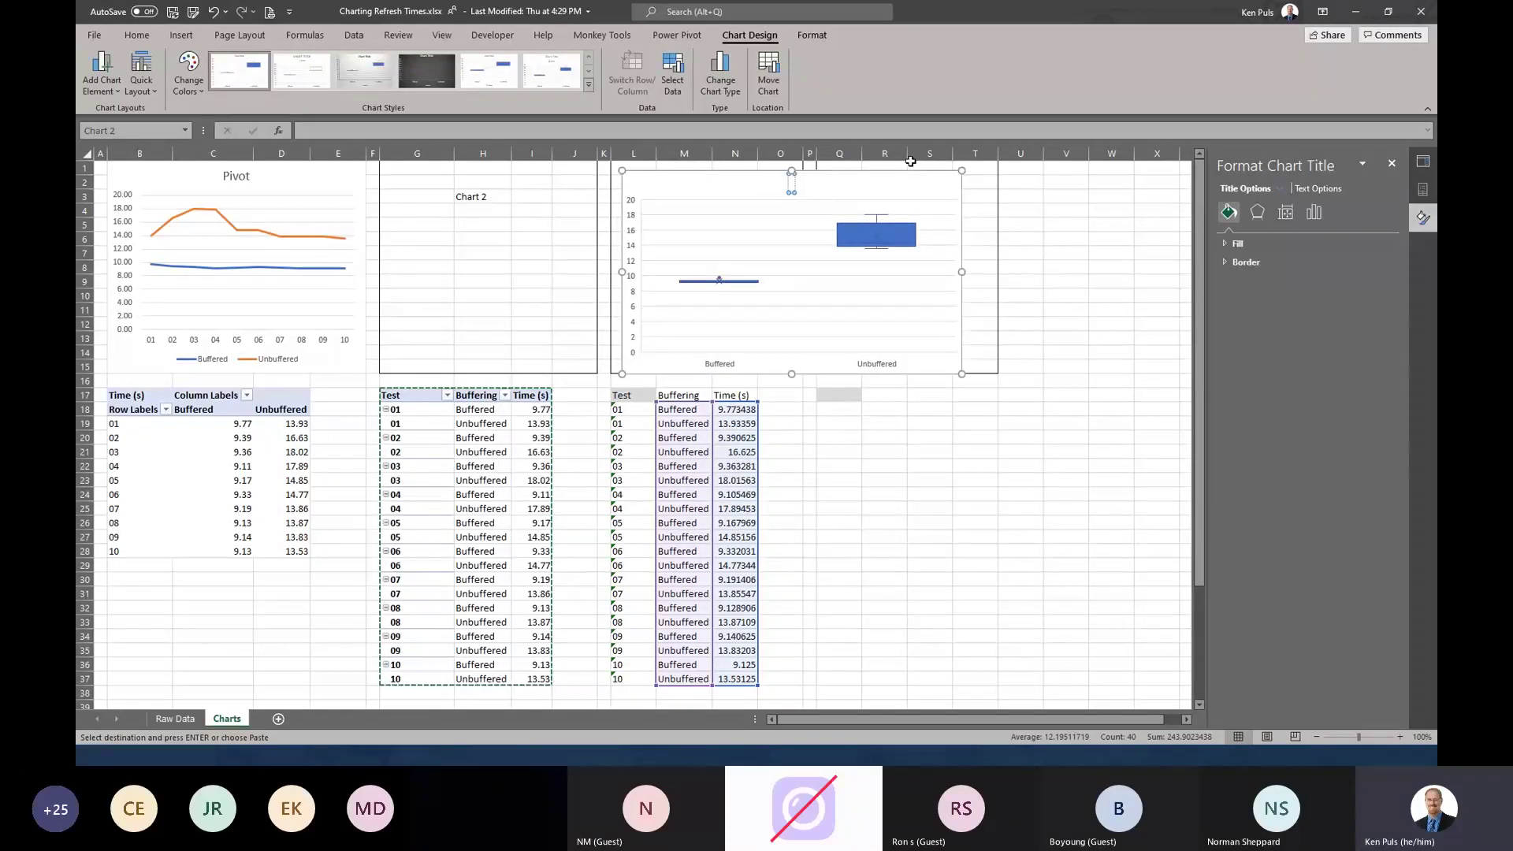
{"action": "left_click", "coordinate": [973, 475]}
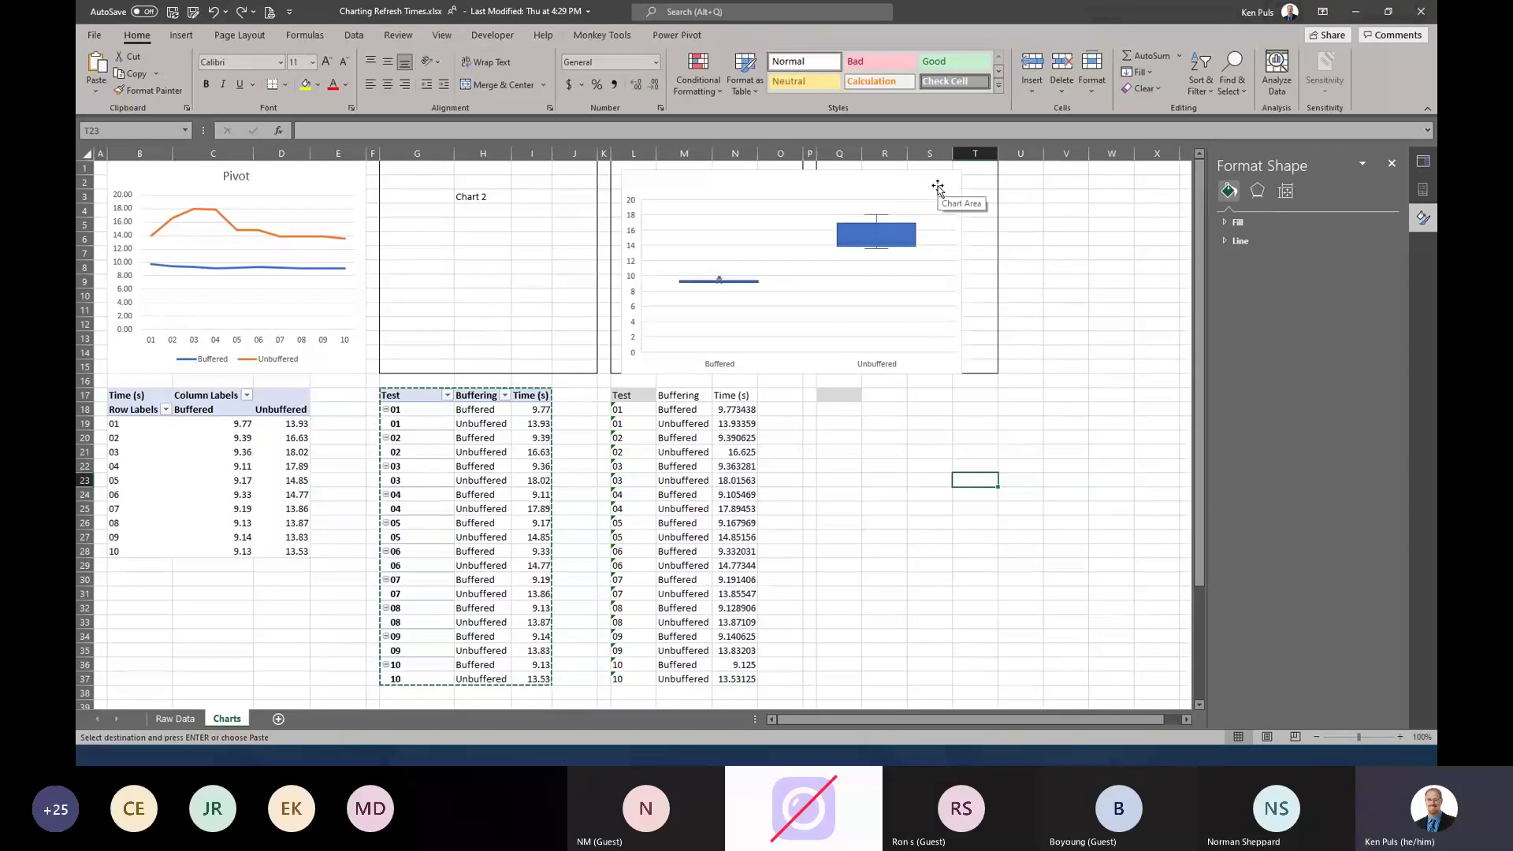
{"action": "key", "text": "ctrl+z"}
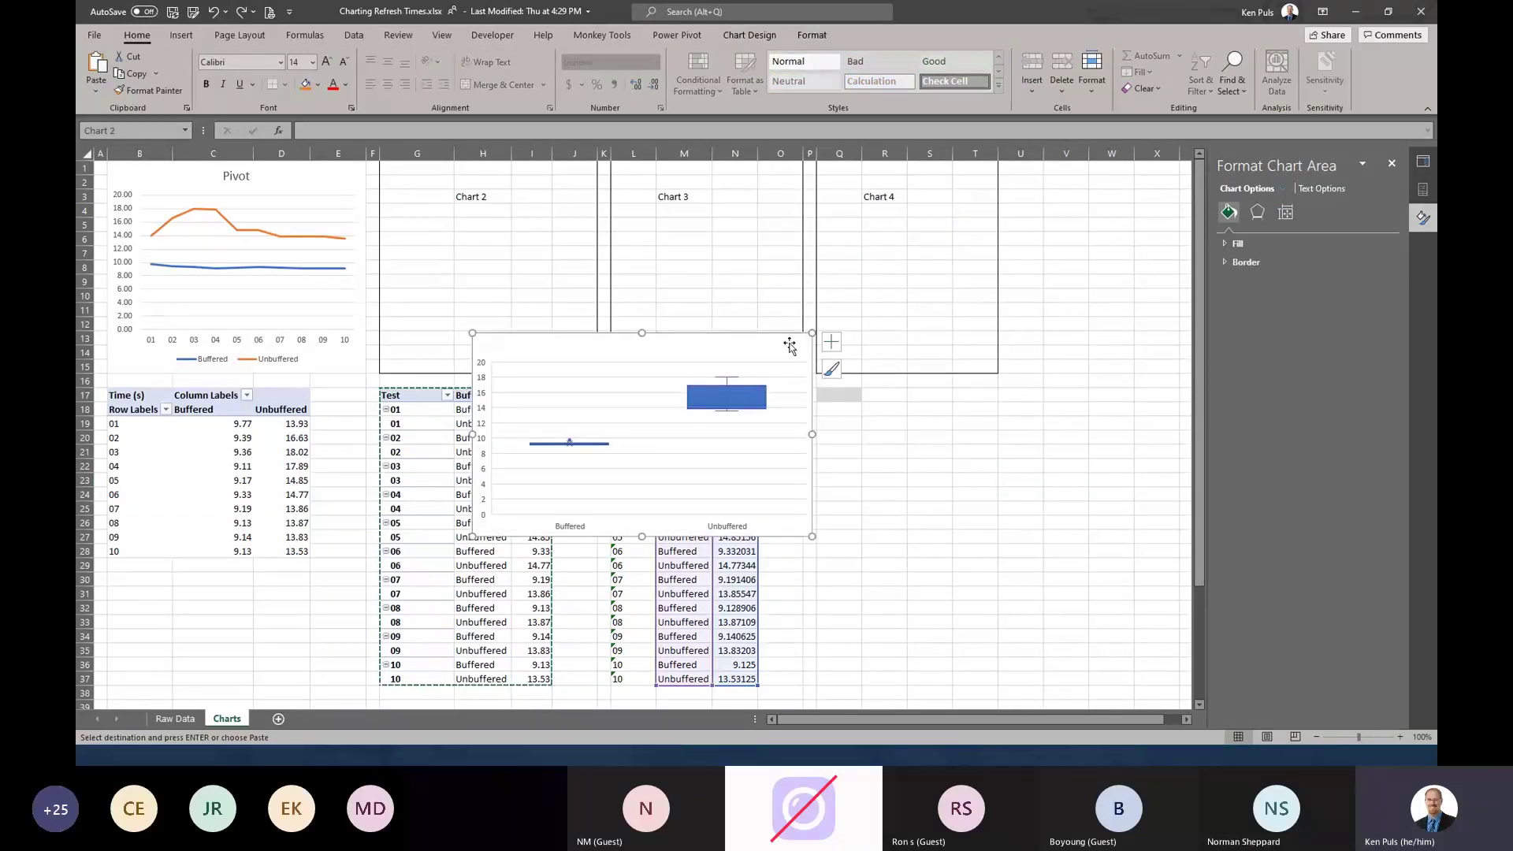
{"action": "left_click_drag", "start_coordinate": [774, 339], "coordinate": [914, 158]}
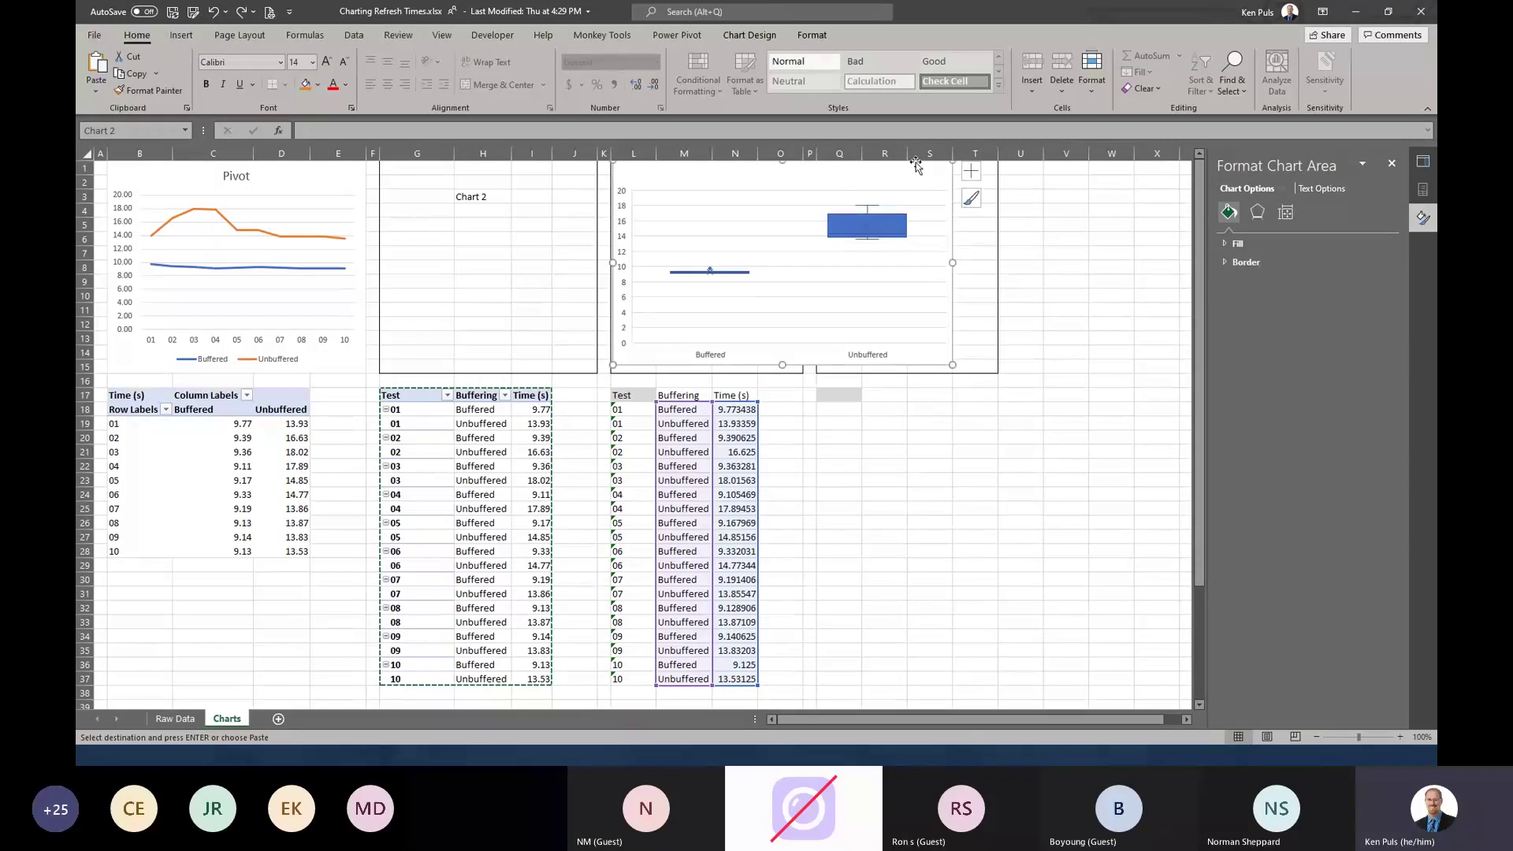
{"action": "key", "text": "alt"}
{"action": "left_click_drag", "start_coordinate": [952, 365], "coordinate": [803, 374]}
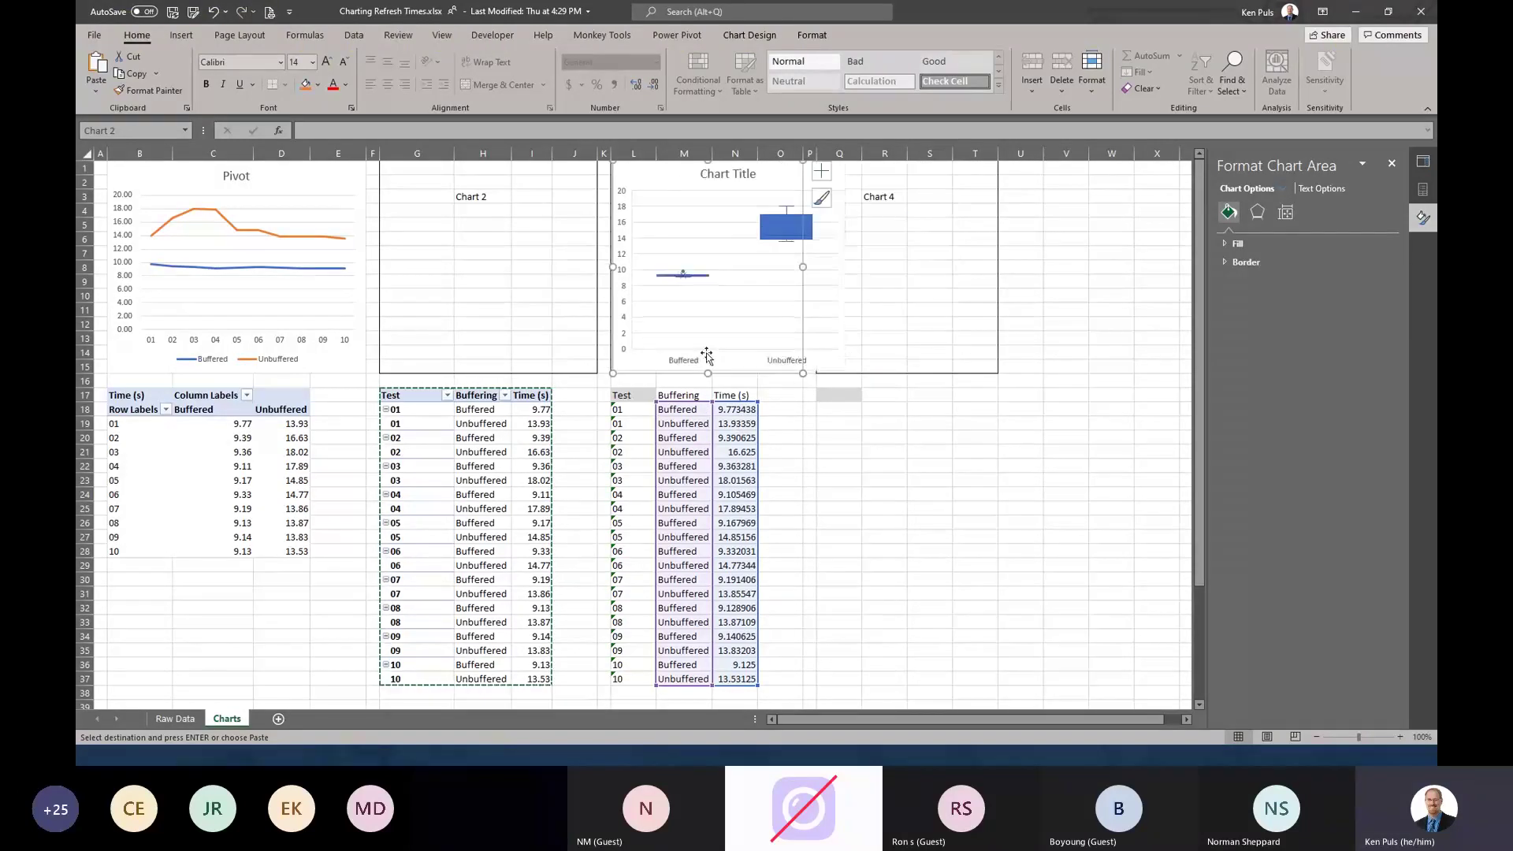
- Change the Box and Whisker chart's title to "Static"
{"action": "left_click", "coordinate": [721, 174]}
{"action": "triple_click", "coordinate": [720, 174]}
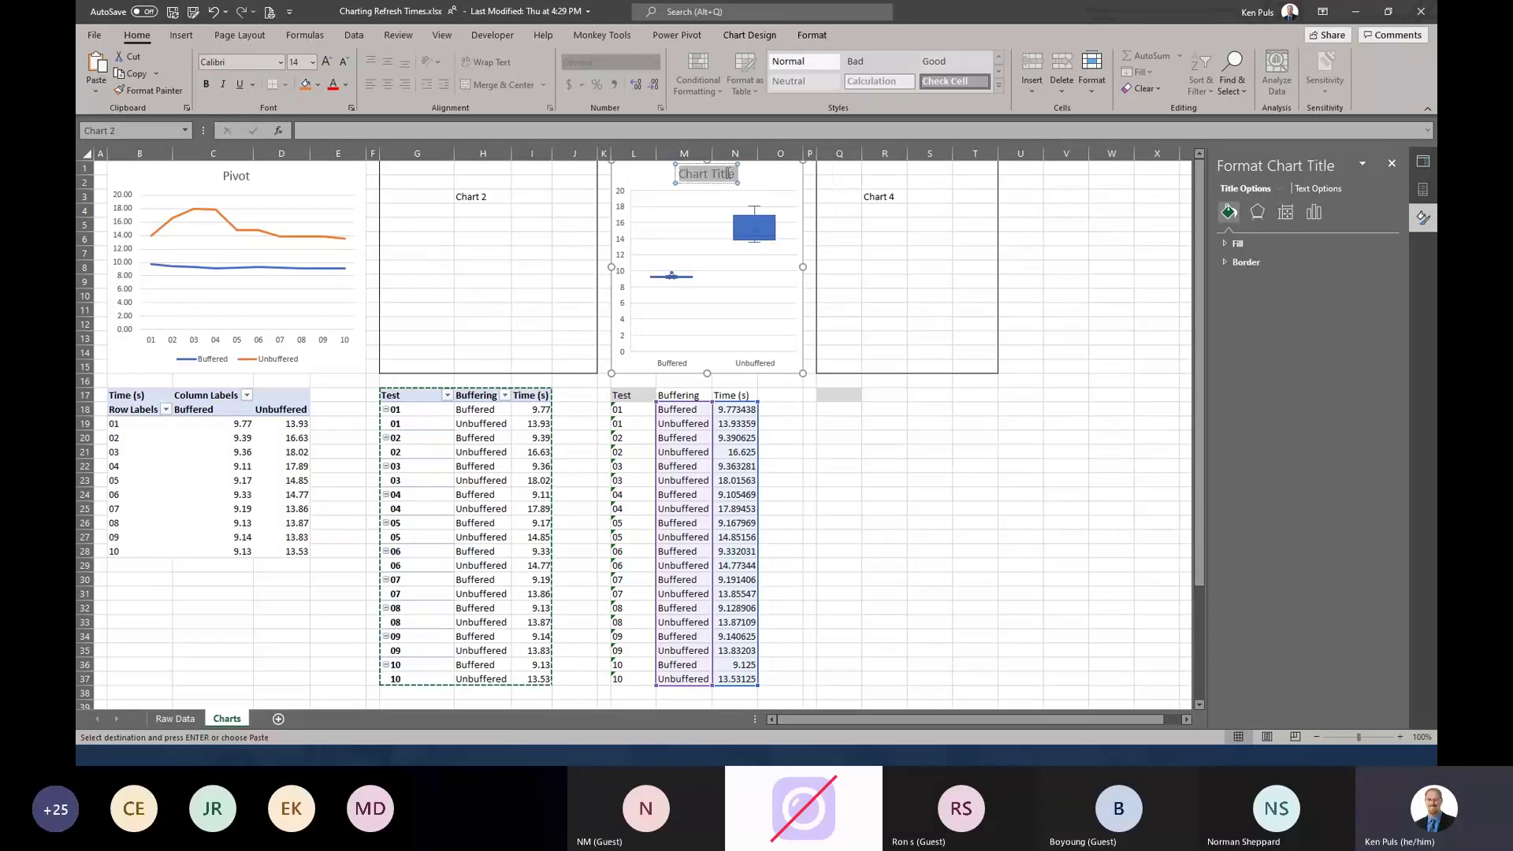
{"action": "type", "text": "Sttic"}
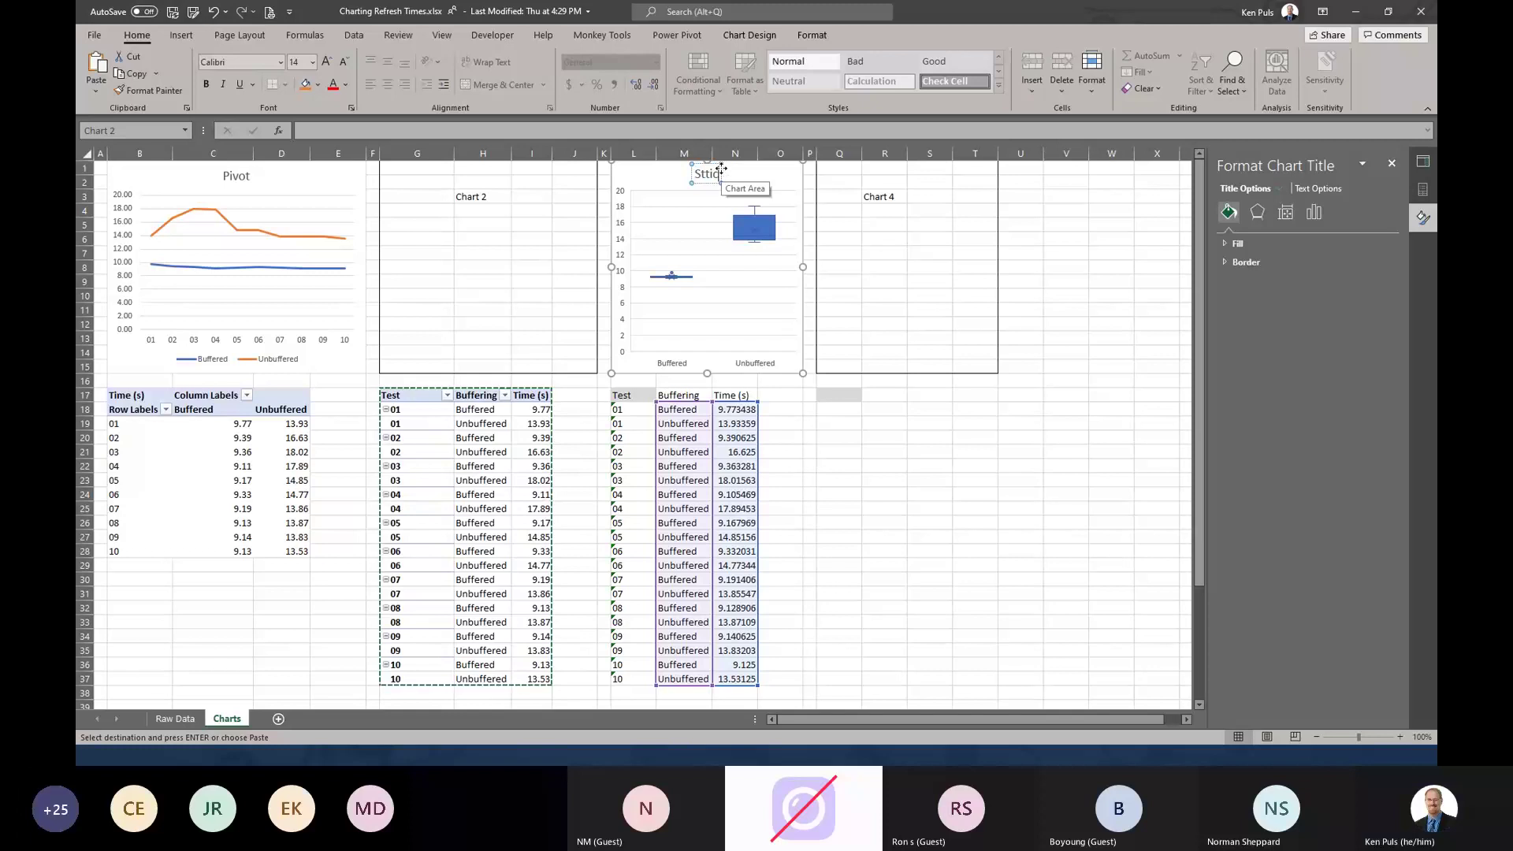
{"action": "key", "text": "BackSpace"}
{"action": "key", "text": "BackSpace"}
{"action": "key", "text": "BackSpace"}
{"action": "type", "text": "atic"}
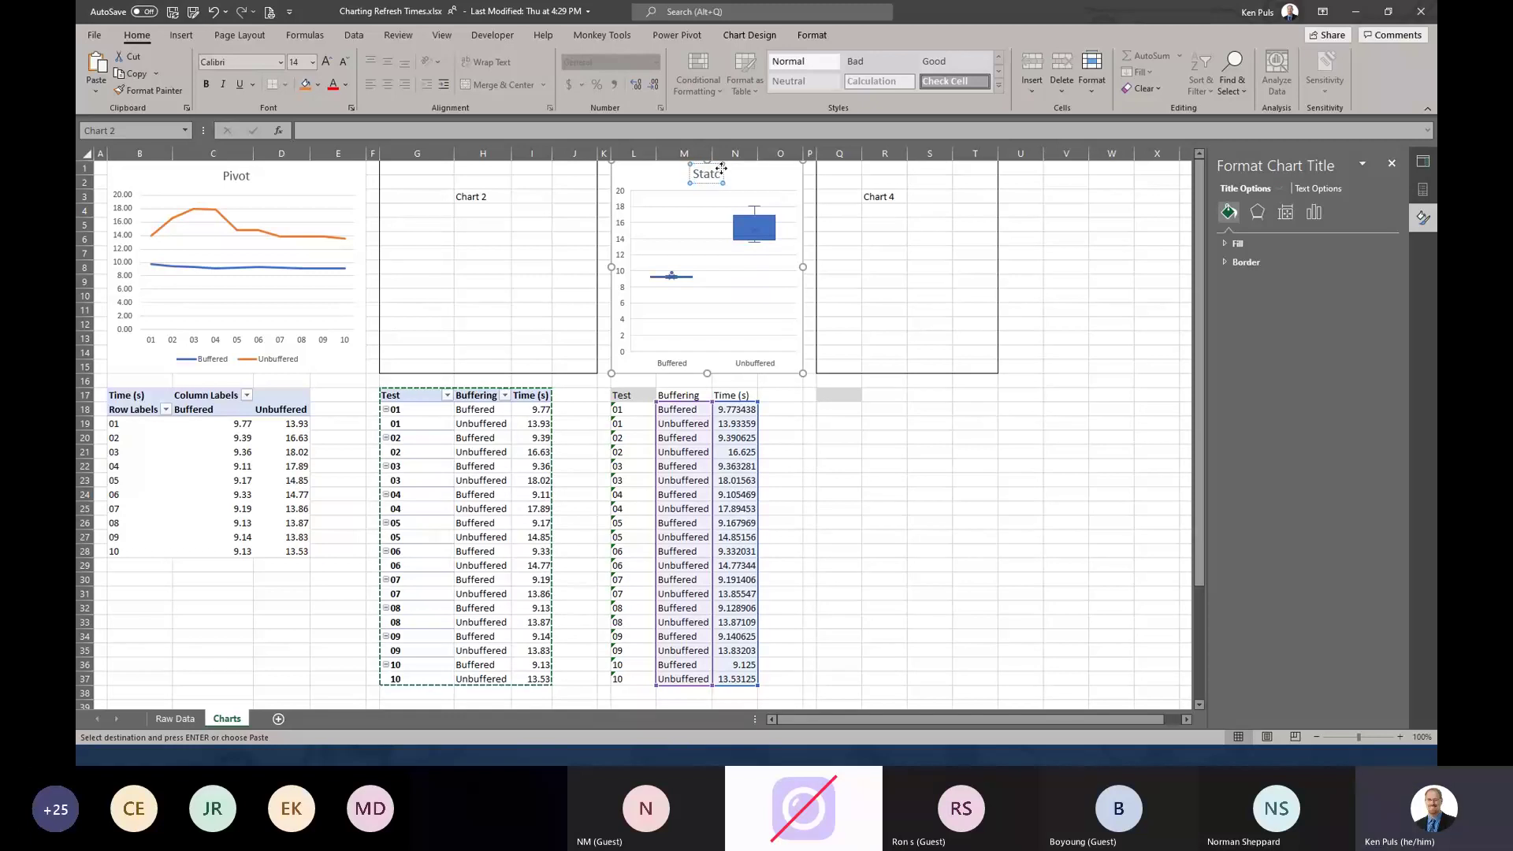
{"action": "left_click", "coordinate": [823, 464]}
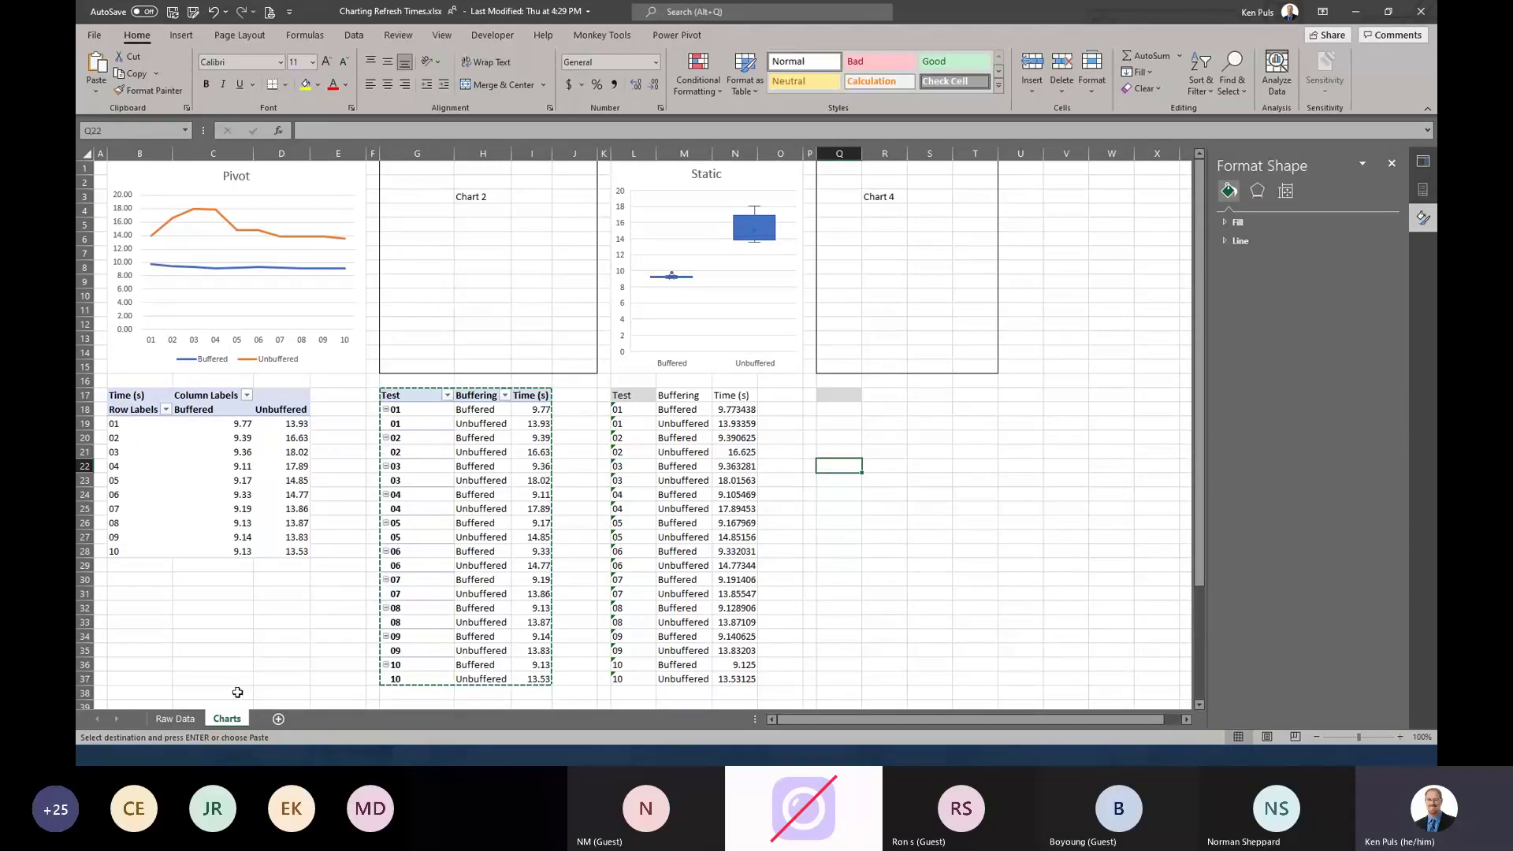
- On the Raw Data sheet, copy the Temp values 7 and 17 from J8:J9 over the first two Refresh Time (s) cells, G8:G9
{"action": "left_click", "coordinate": [177, 719]}
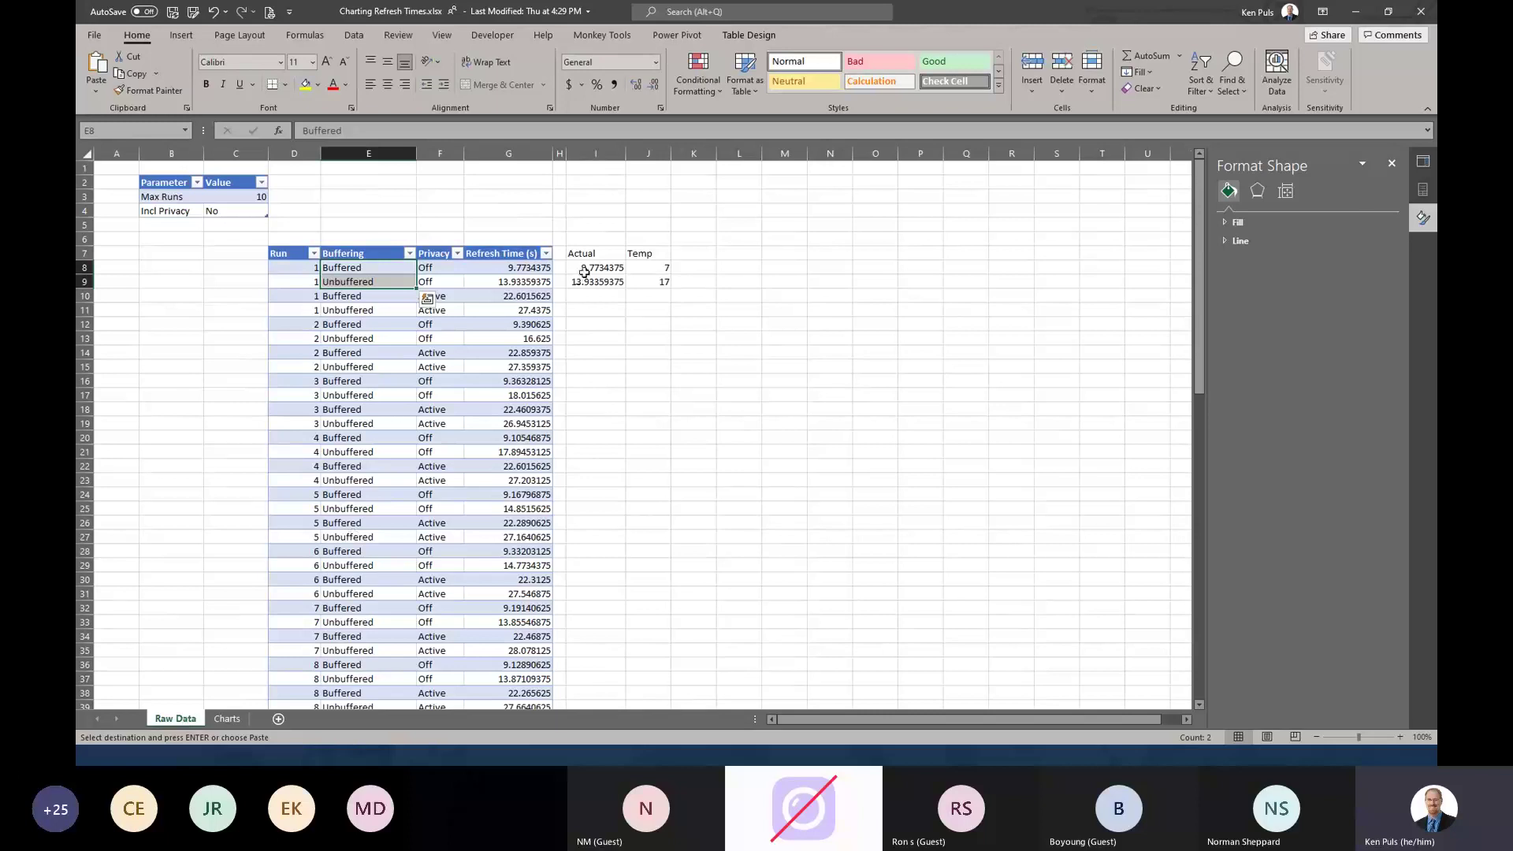
{"action": "left_click", "coordinate": [643, 269]}
{"action": "left_click_drag", "start_coordinate": [646, 276], "coordinate": [651, 283]}
{"action": "key", "text": "ctrl+v"}
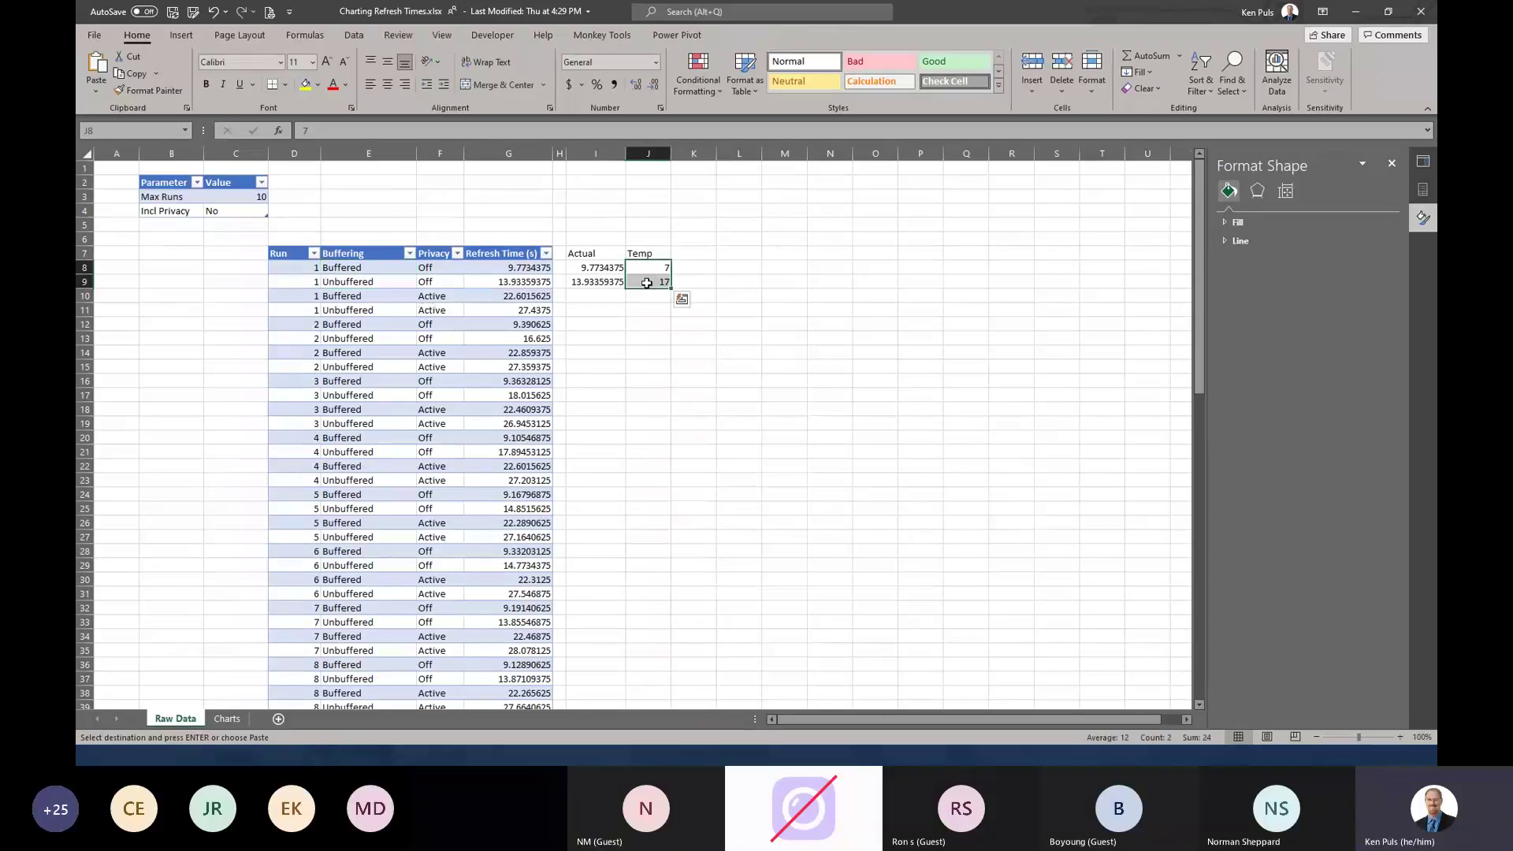
{"action": "key", "text": "ctrl+c"}
{"action": "left_click", "coordinate": [511, 268]}
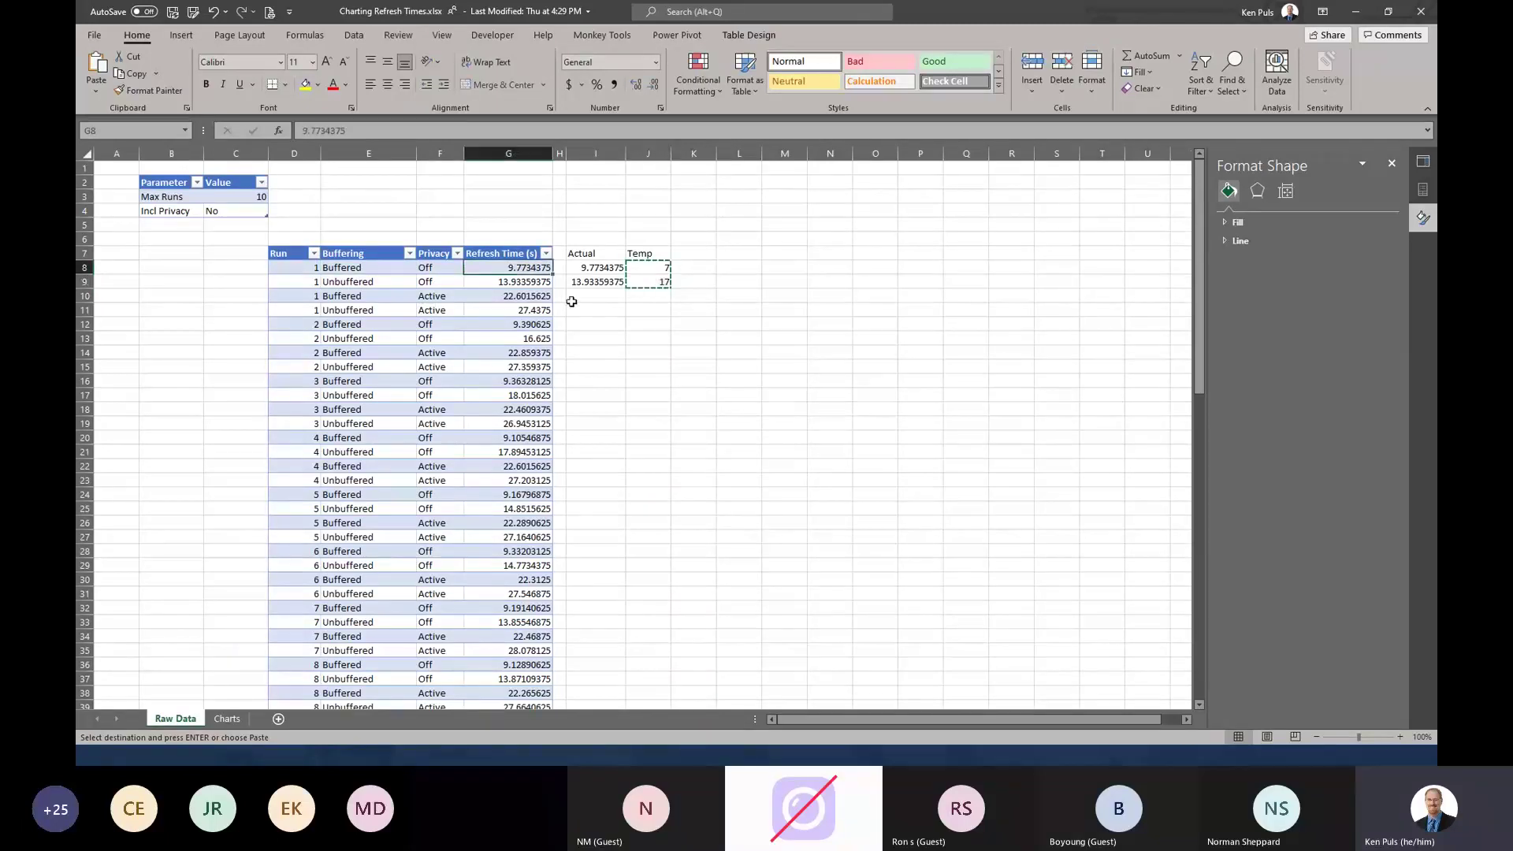
{"action": "key", "text": "ctrl+v"}
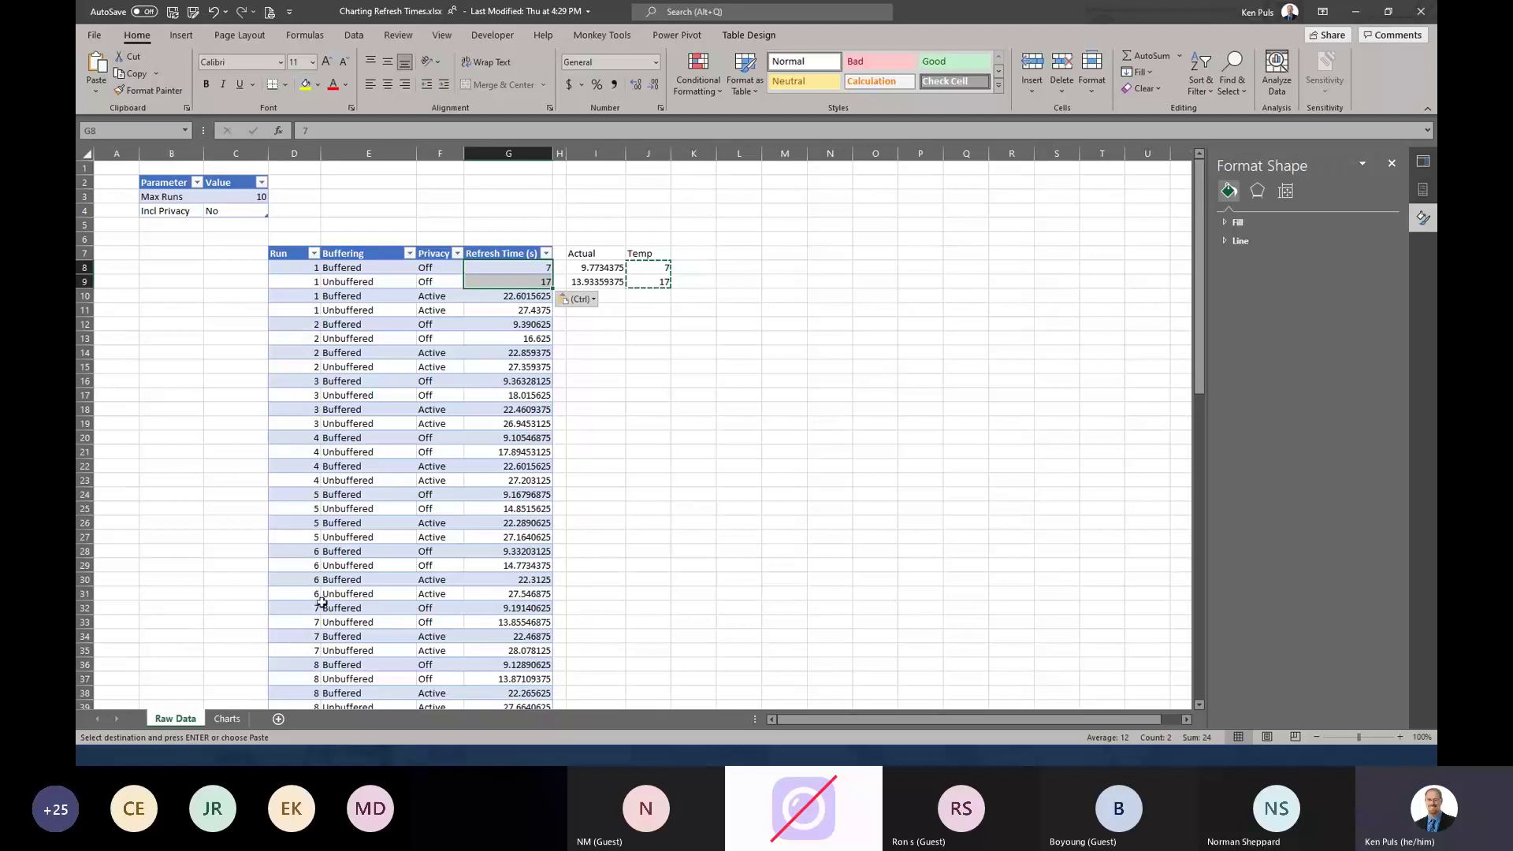
- Return to the Charts sheet and refresh all the workbook's data so the PivotTables and PivotChart update
{"action": "left_click", "coordinate": [232, 721]}
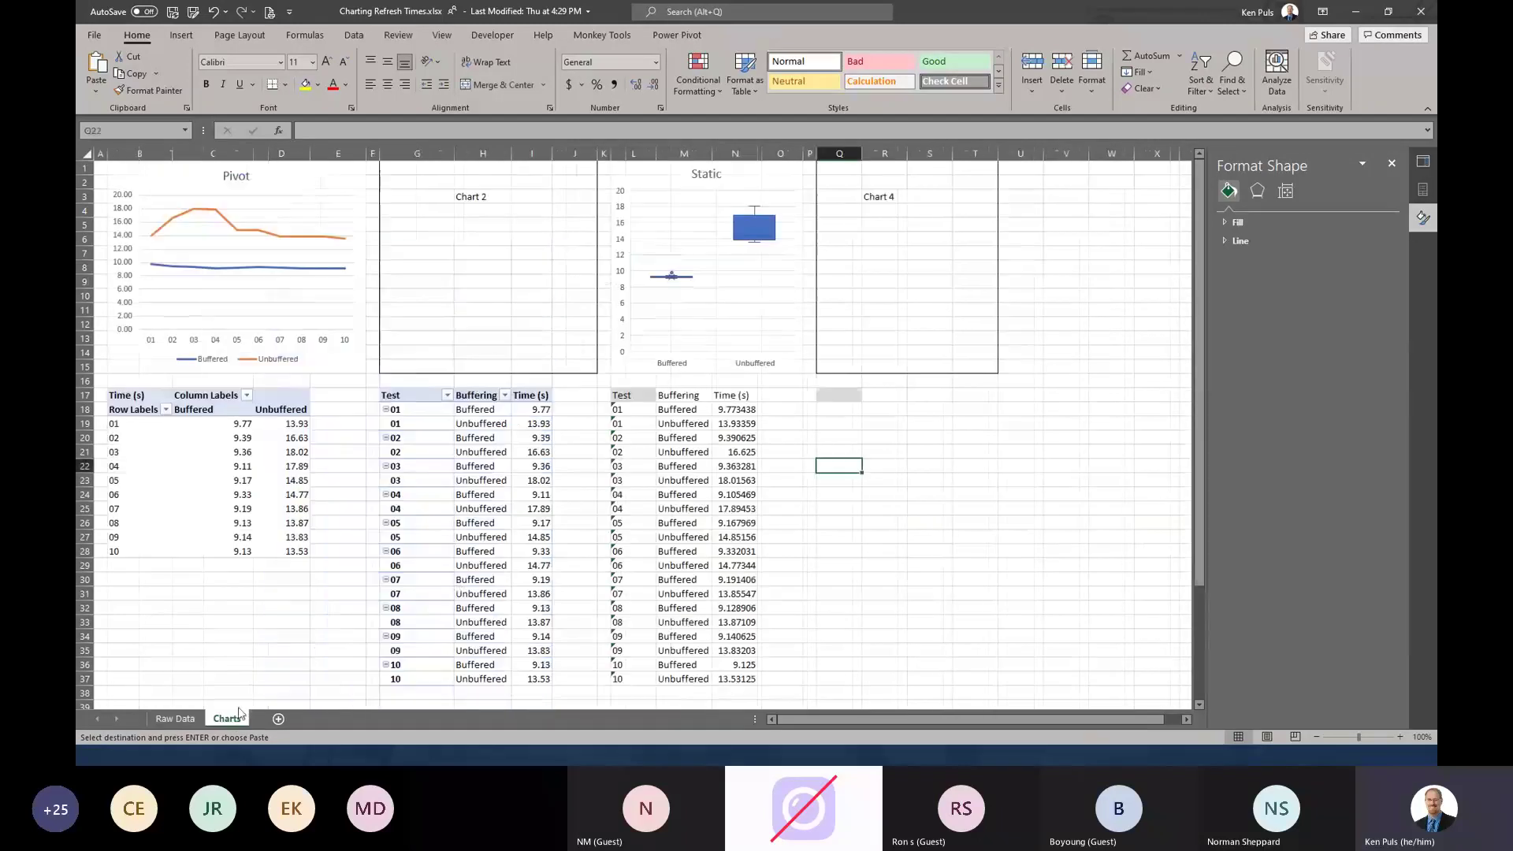
{"action": "left_click", "coordinate": [599, 35]}
{"action": "left_click", "coordinate": [743, 71]}
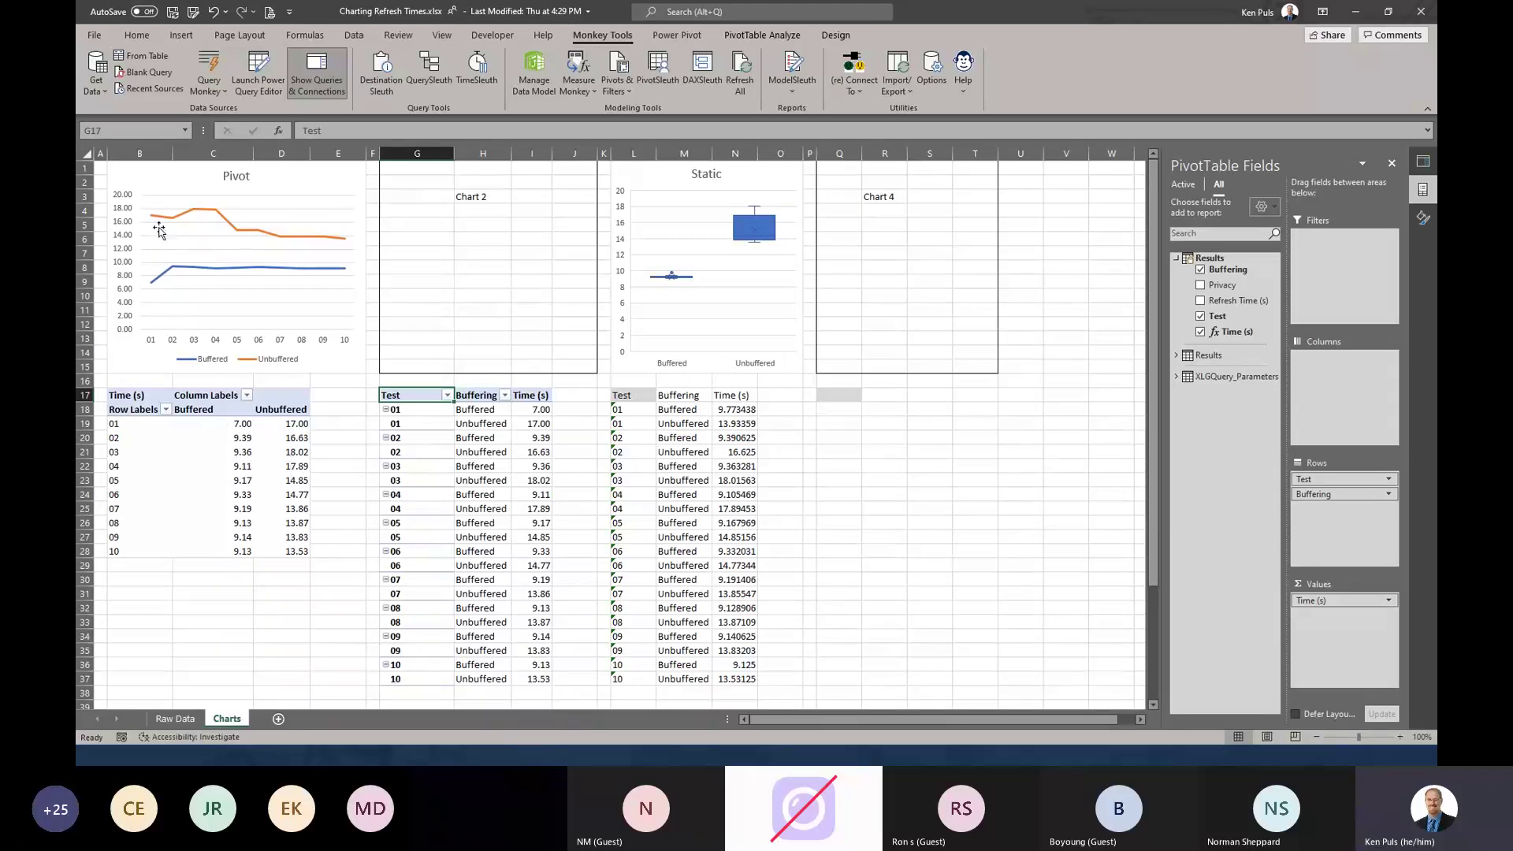
{"action": "mouse_move", "coordinate": [157, 223]}
- Copy the refreshed second PivotTable in G17:I37 and paste it as values over the static table at L17
{"action": "left_click_drag", "start_coordinate": [422, 395], "coordinate": [523, 679]}
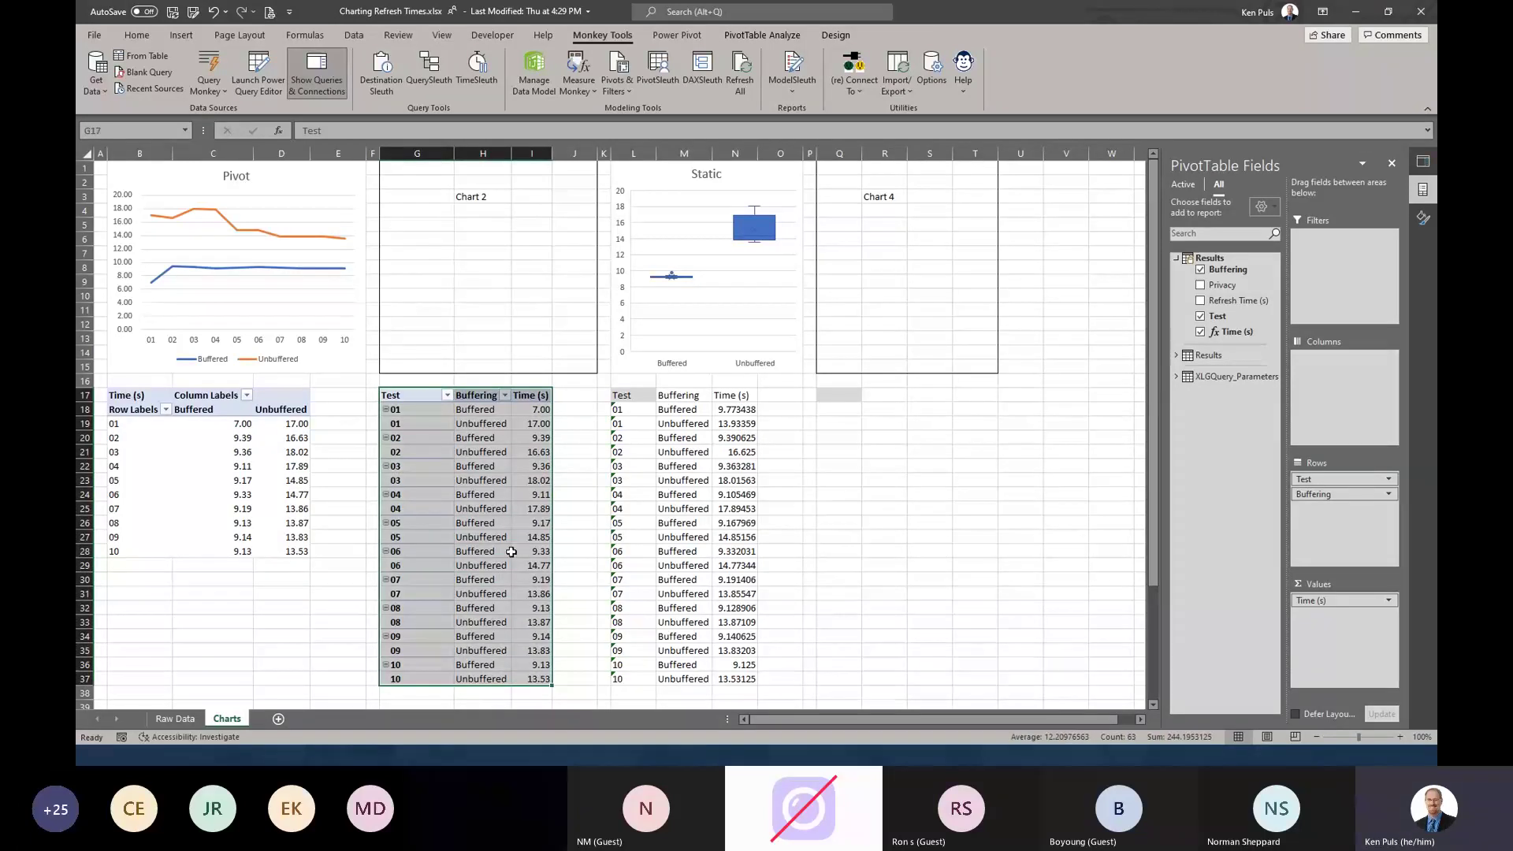
{"action": "right_click", "coordinate": [468, 467]}
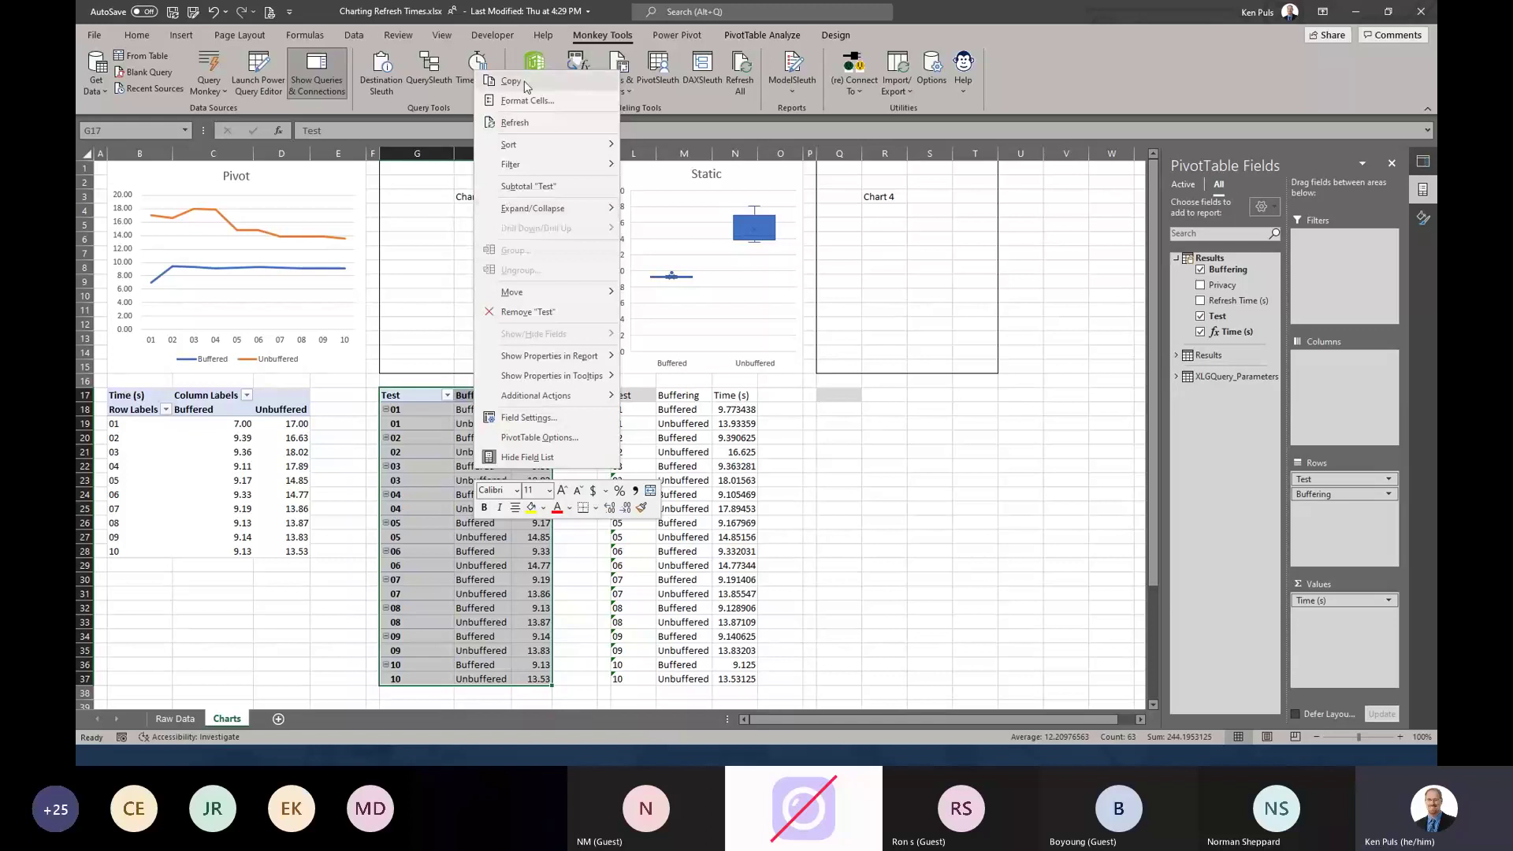
{"action": "left_click", "coordinate": [524, 83]}
{"action": "right_click", "coordinate": [622, 395]}
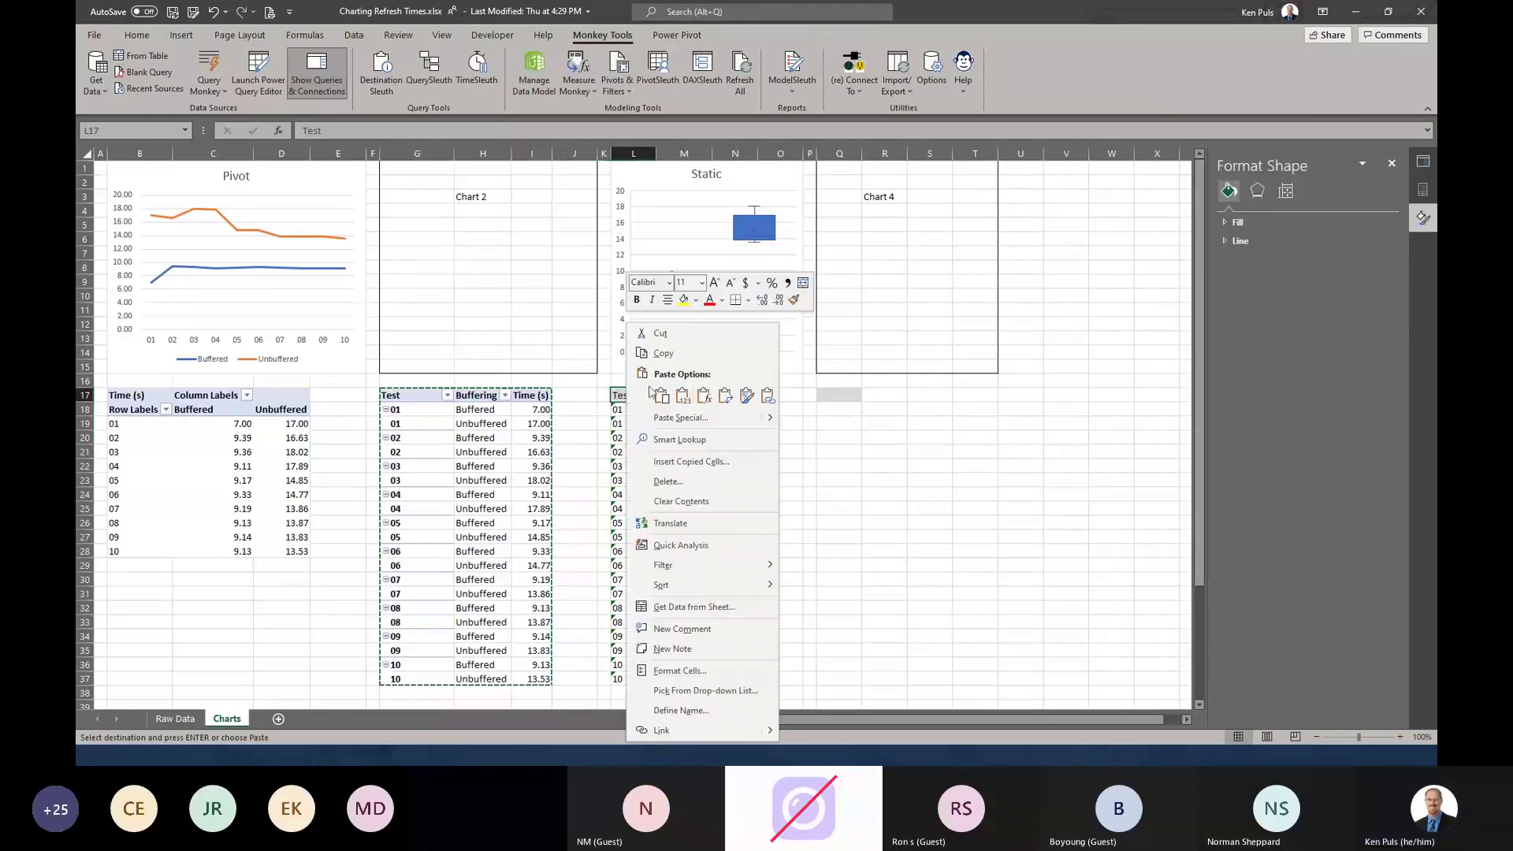
{"action": "left_click", "coordinate": [694, 400]}
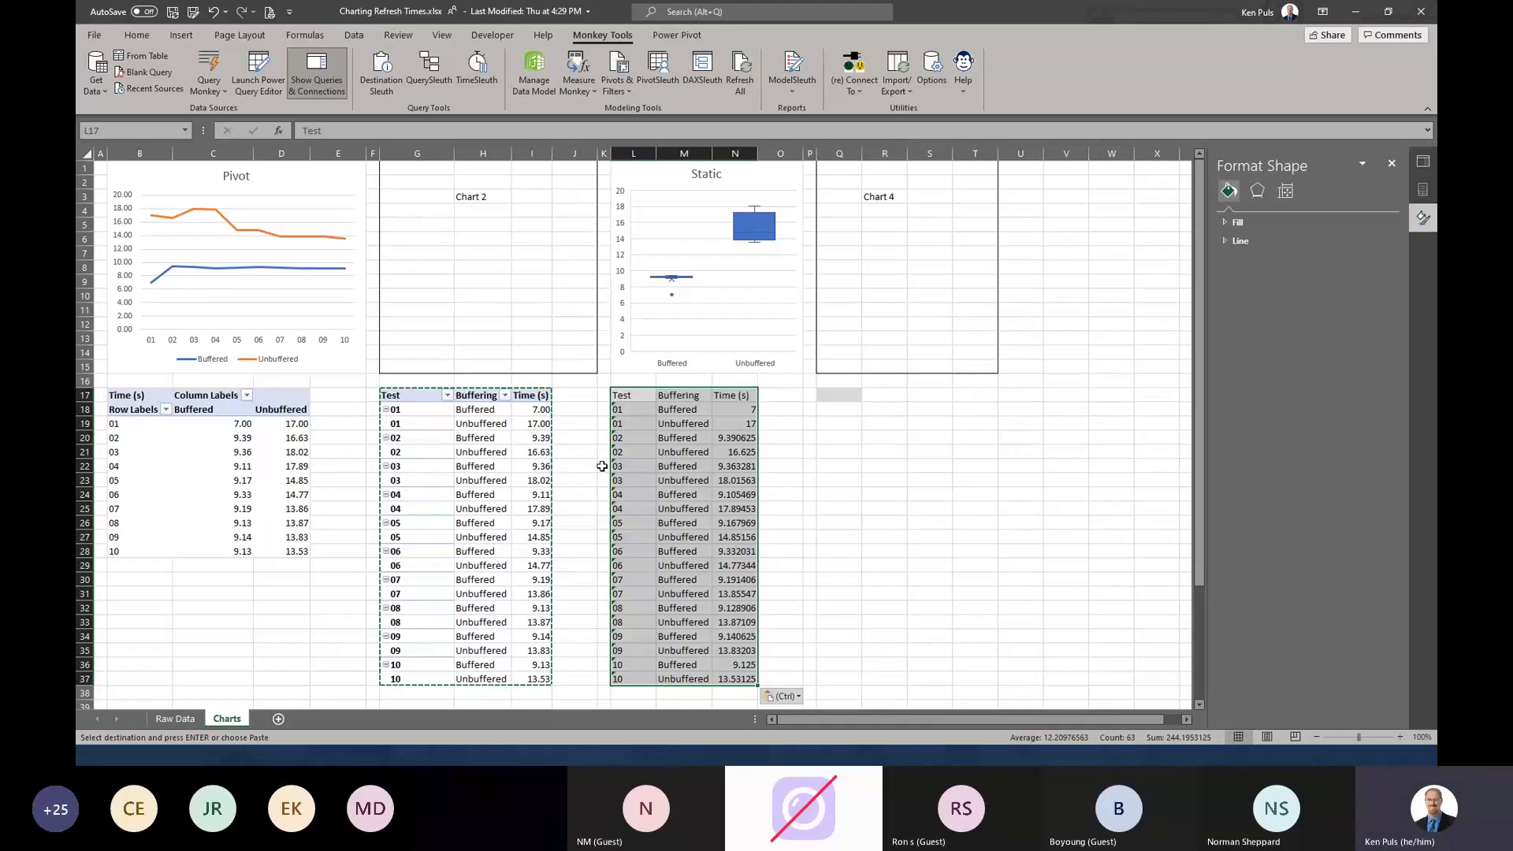
- Clear the copy selection and convert the second PivotTable to cube formulas with OLAP Tools
{"action": "left_click", "coordinate": [497, 438]}
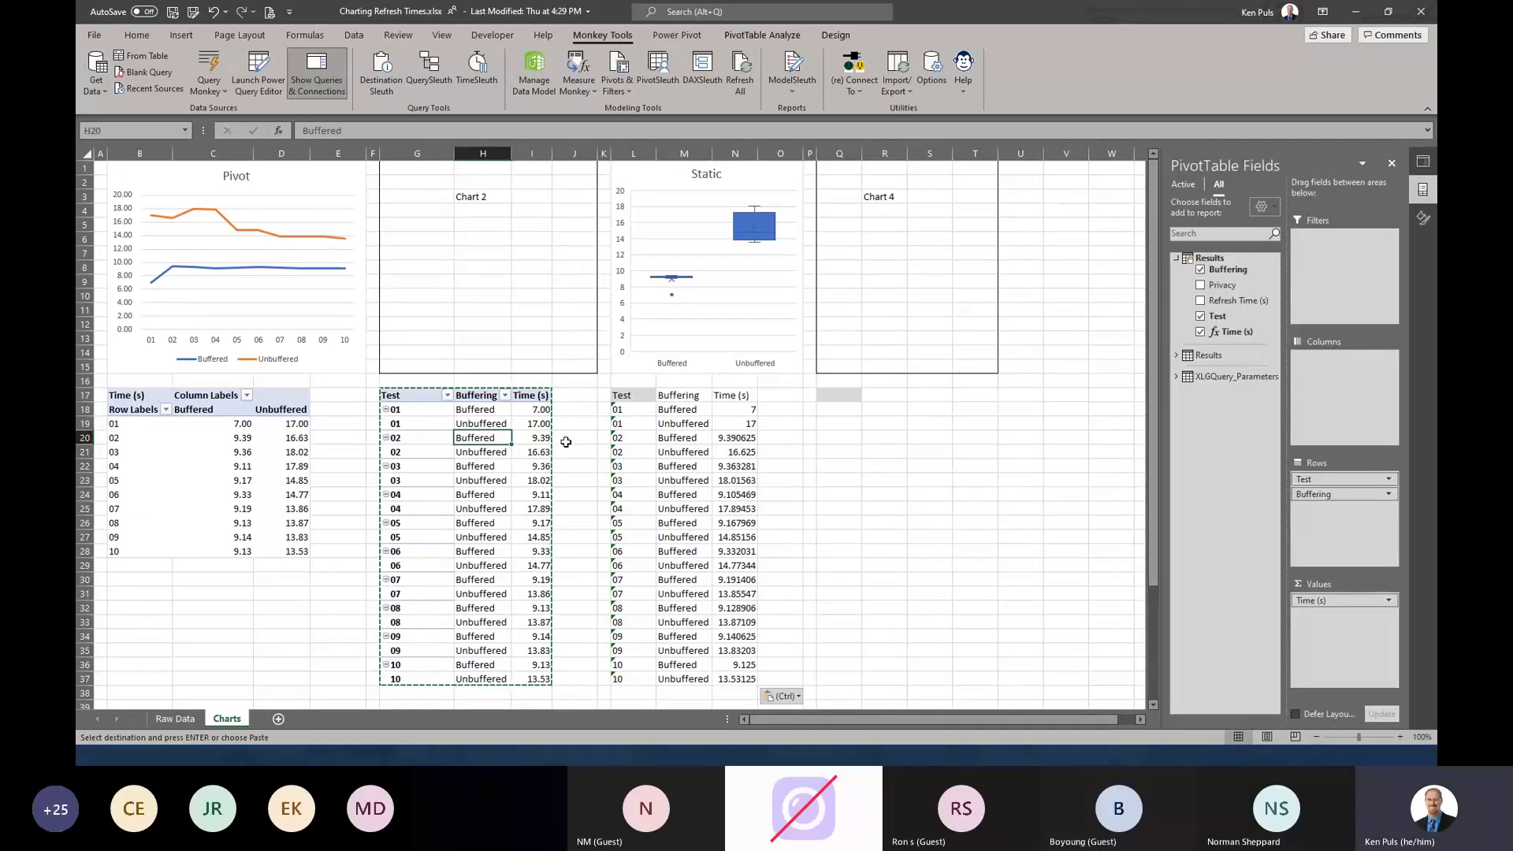
{"action": "key", "text": "Escape"}
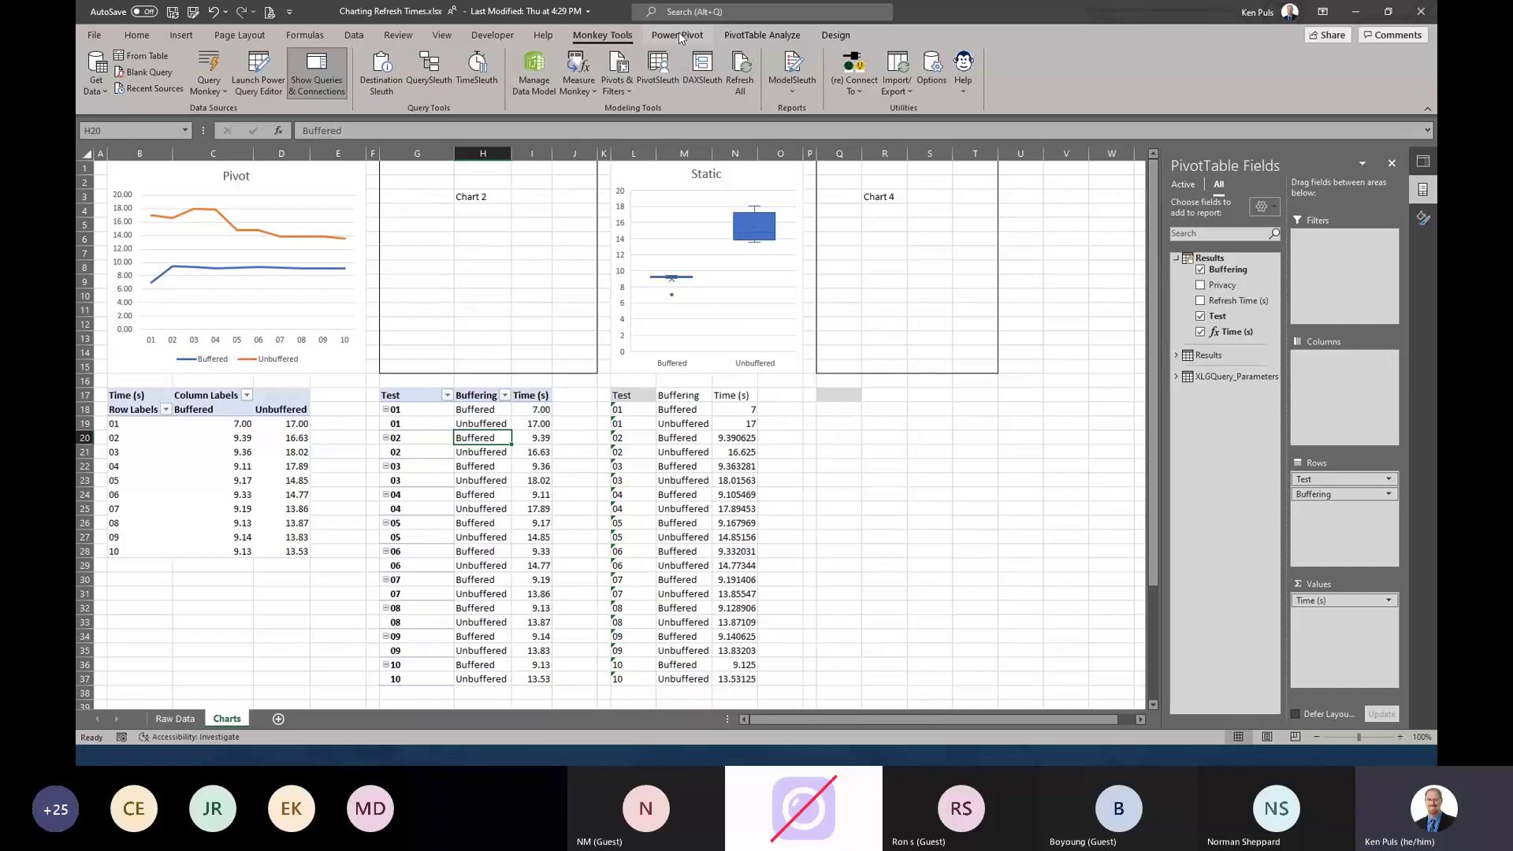
{"action": "left_click", "coordinate": [744, 33]}
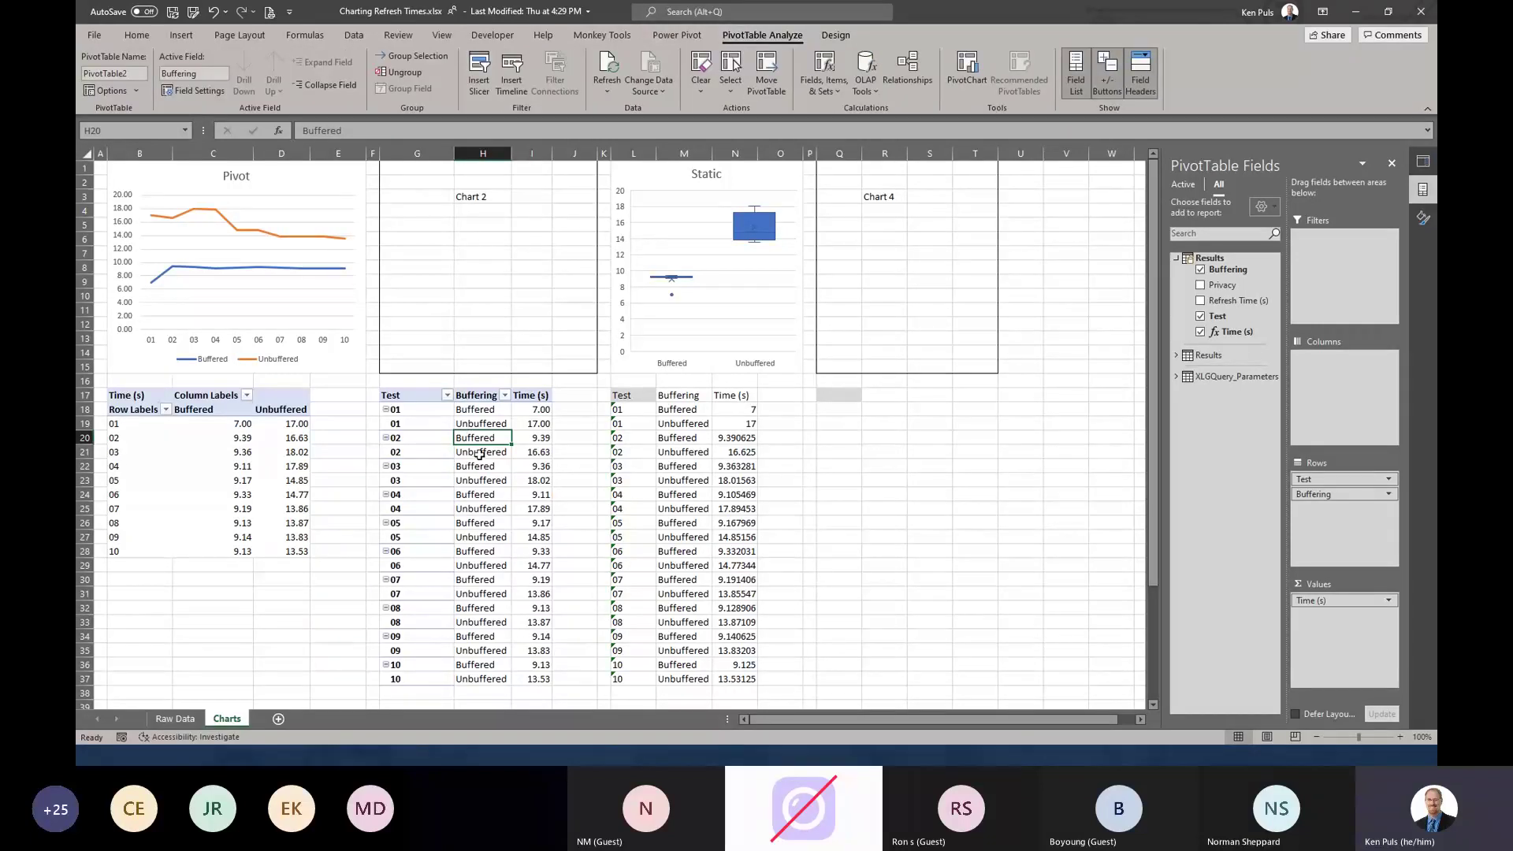
{"action": "left_click", "coordinate": [869, 96]}
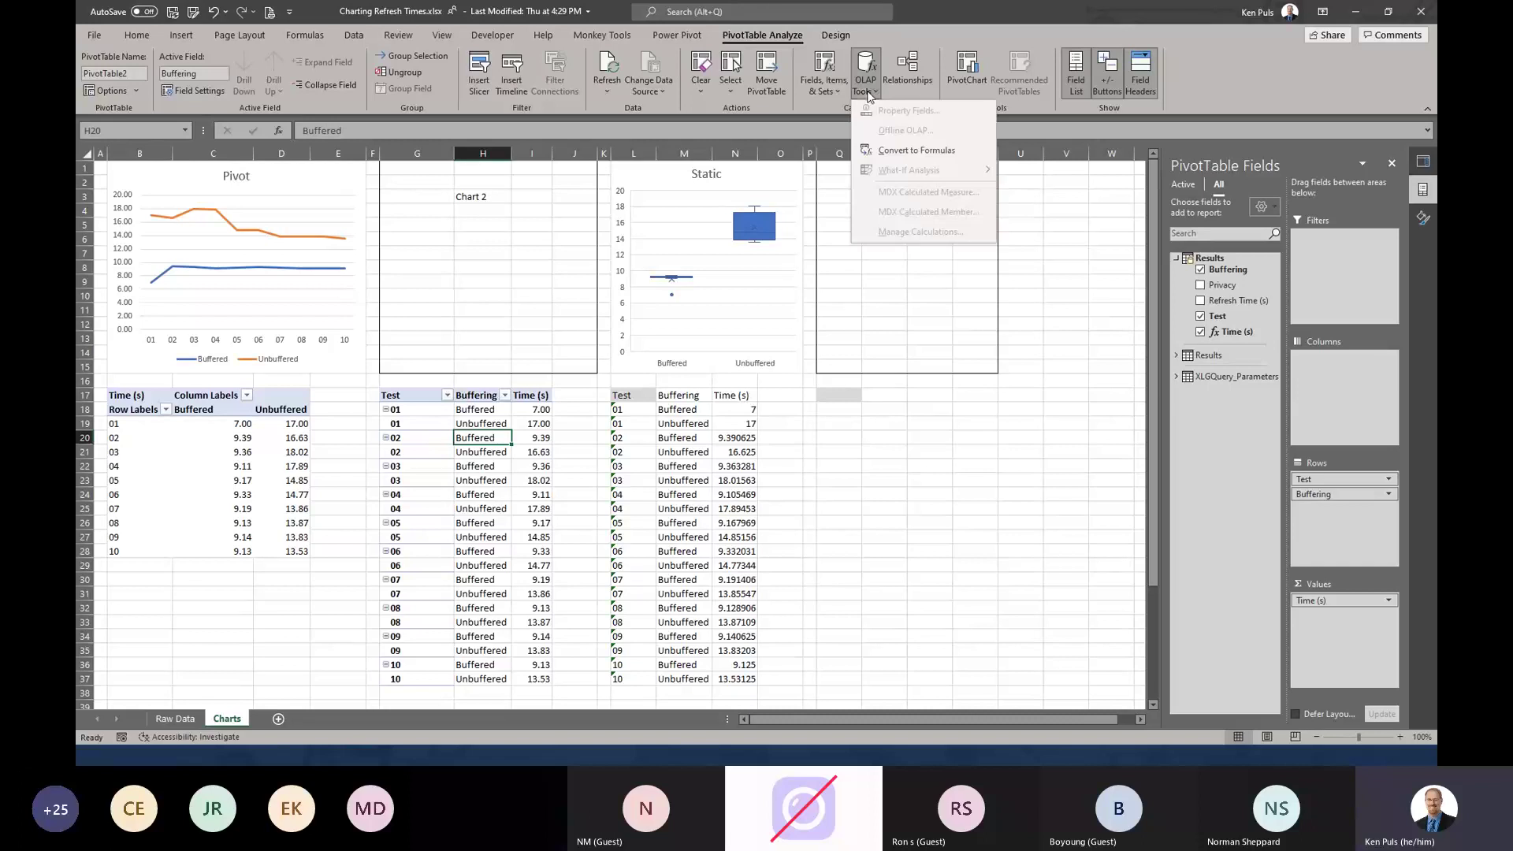
{"action": "left_click", "coordinate": [927, 153]}
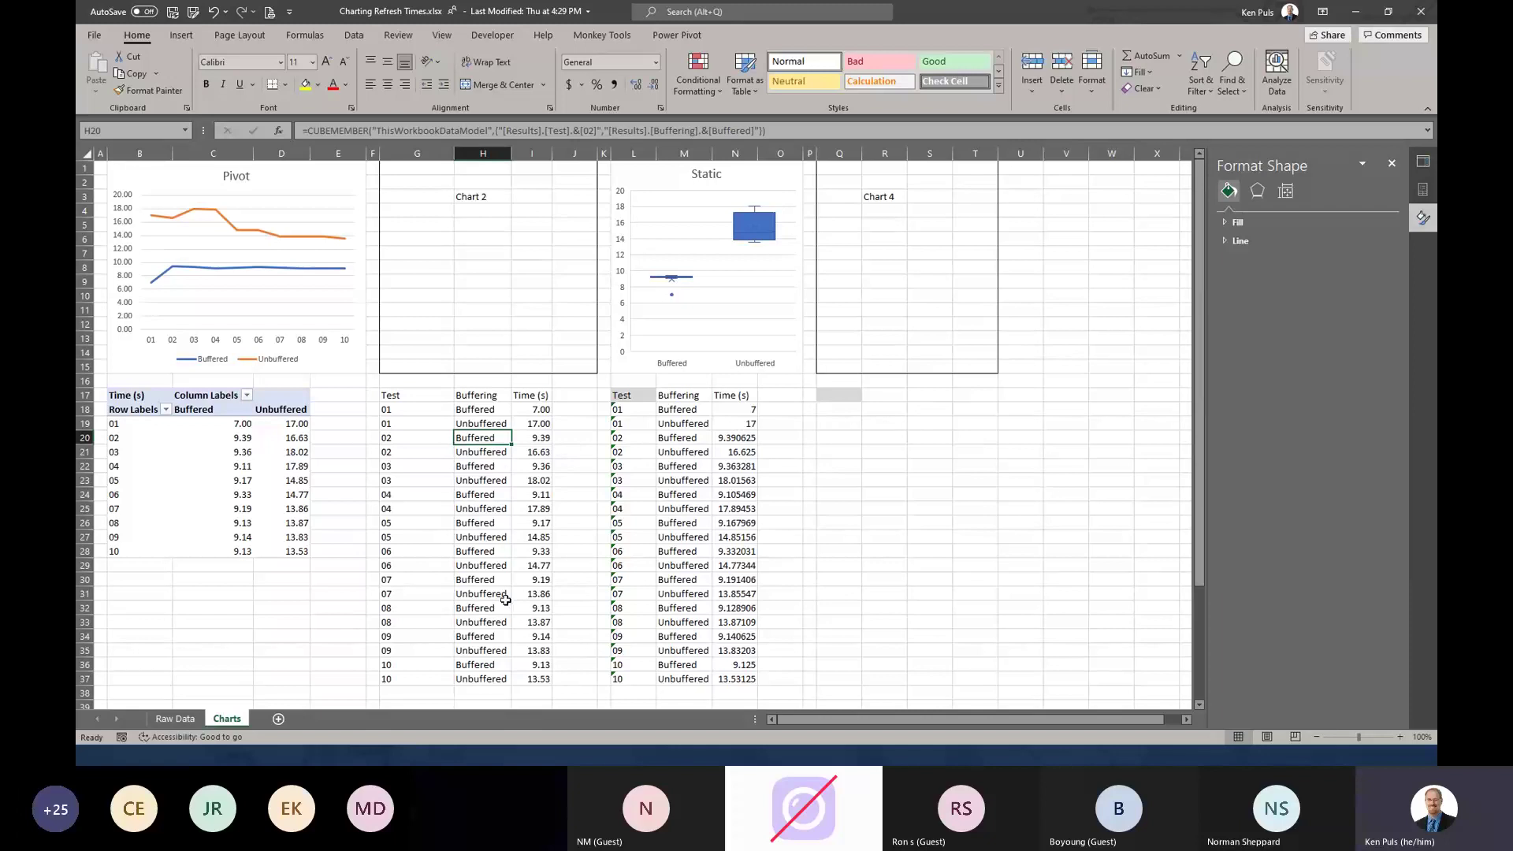
- Expand the formula bar for I18 and examine the "ThisWorkbookDataModel" connection argument of its CUBEVALUE formula
{"action": "left_click", "coordinate": [536, 408]}
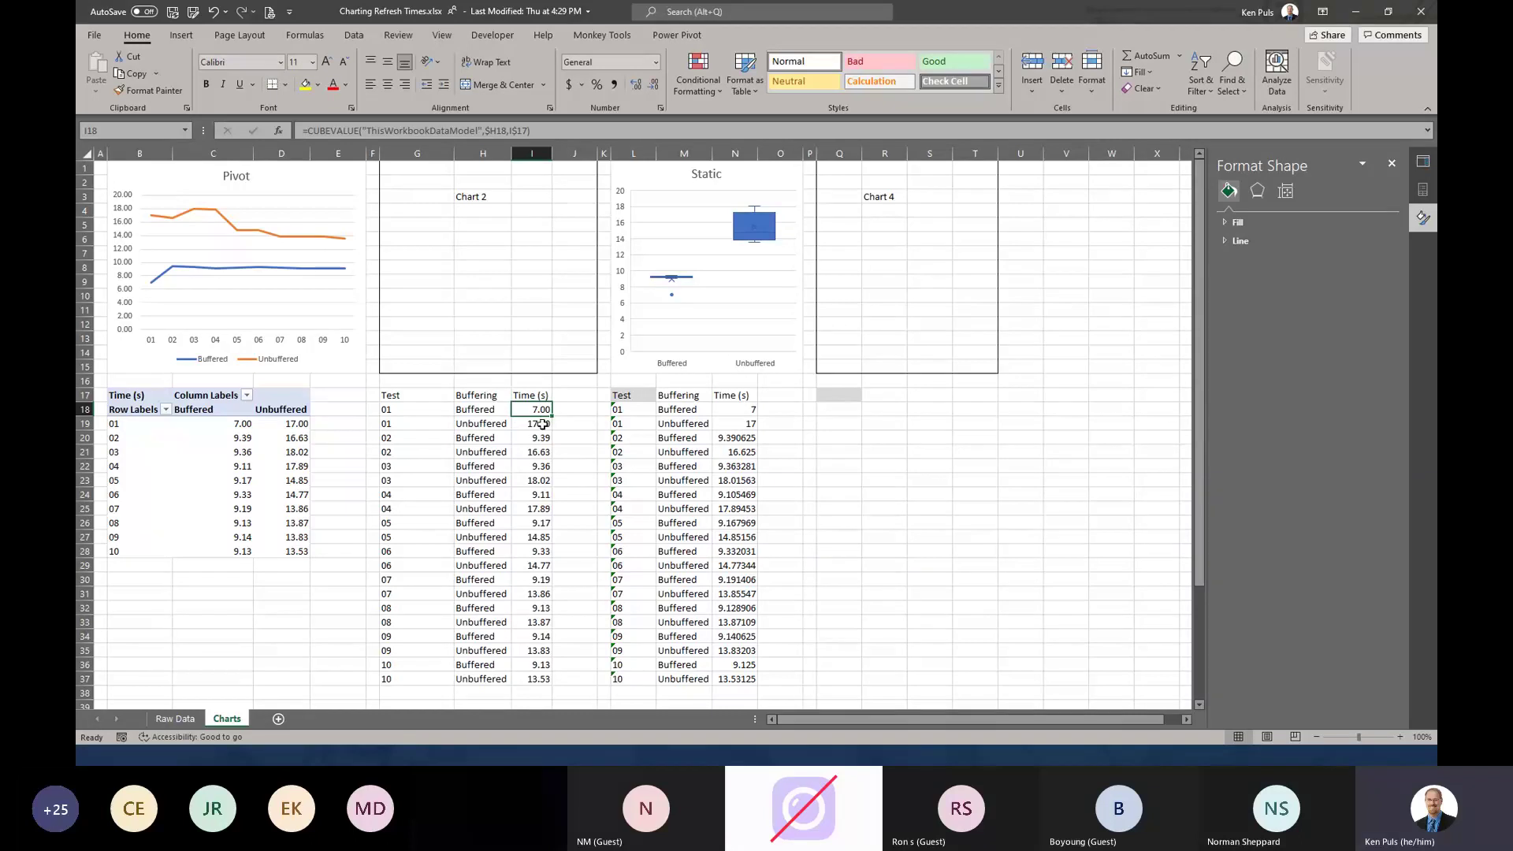
{"action": "left_click", "coordinate": [1426, 131]}
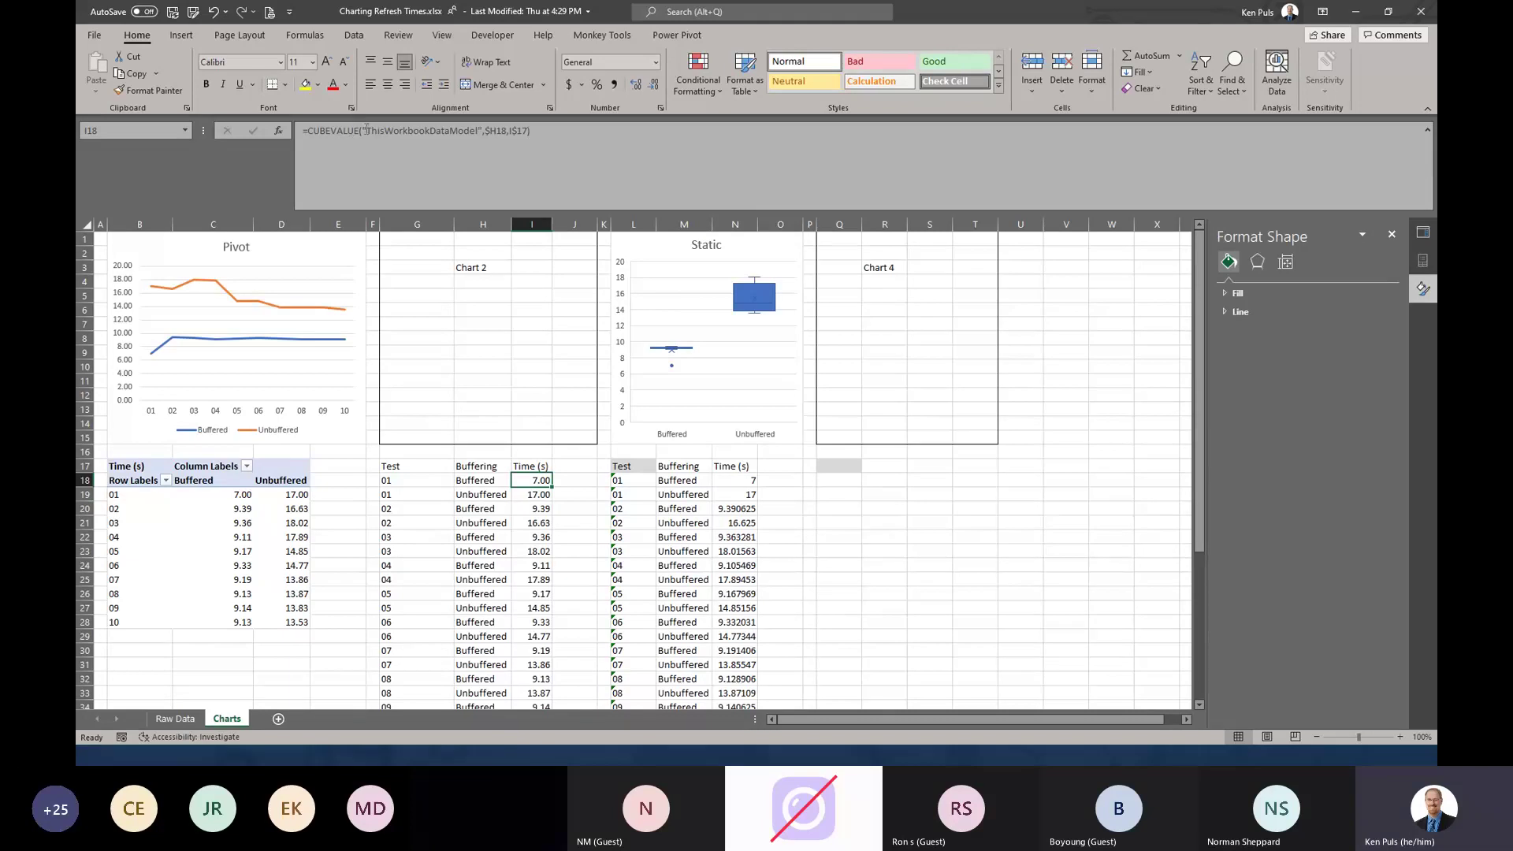
{"action": "left_click_drag", "start_coordinate": [364, 127], "coordinate": [483, 138]}
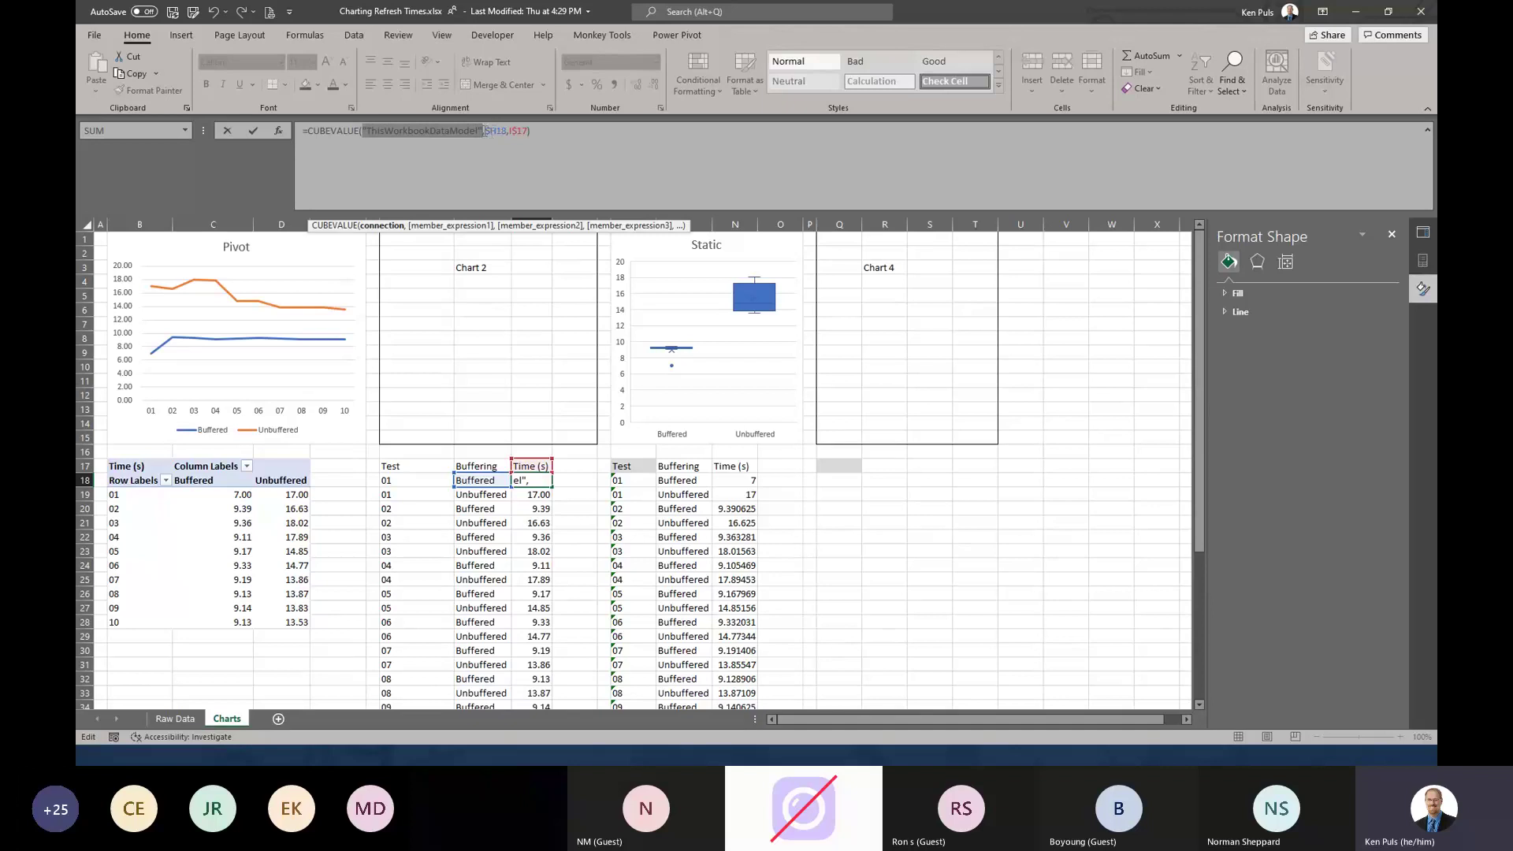
{"action": "key", "text": "End"}
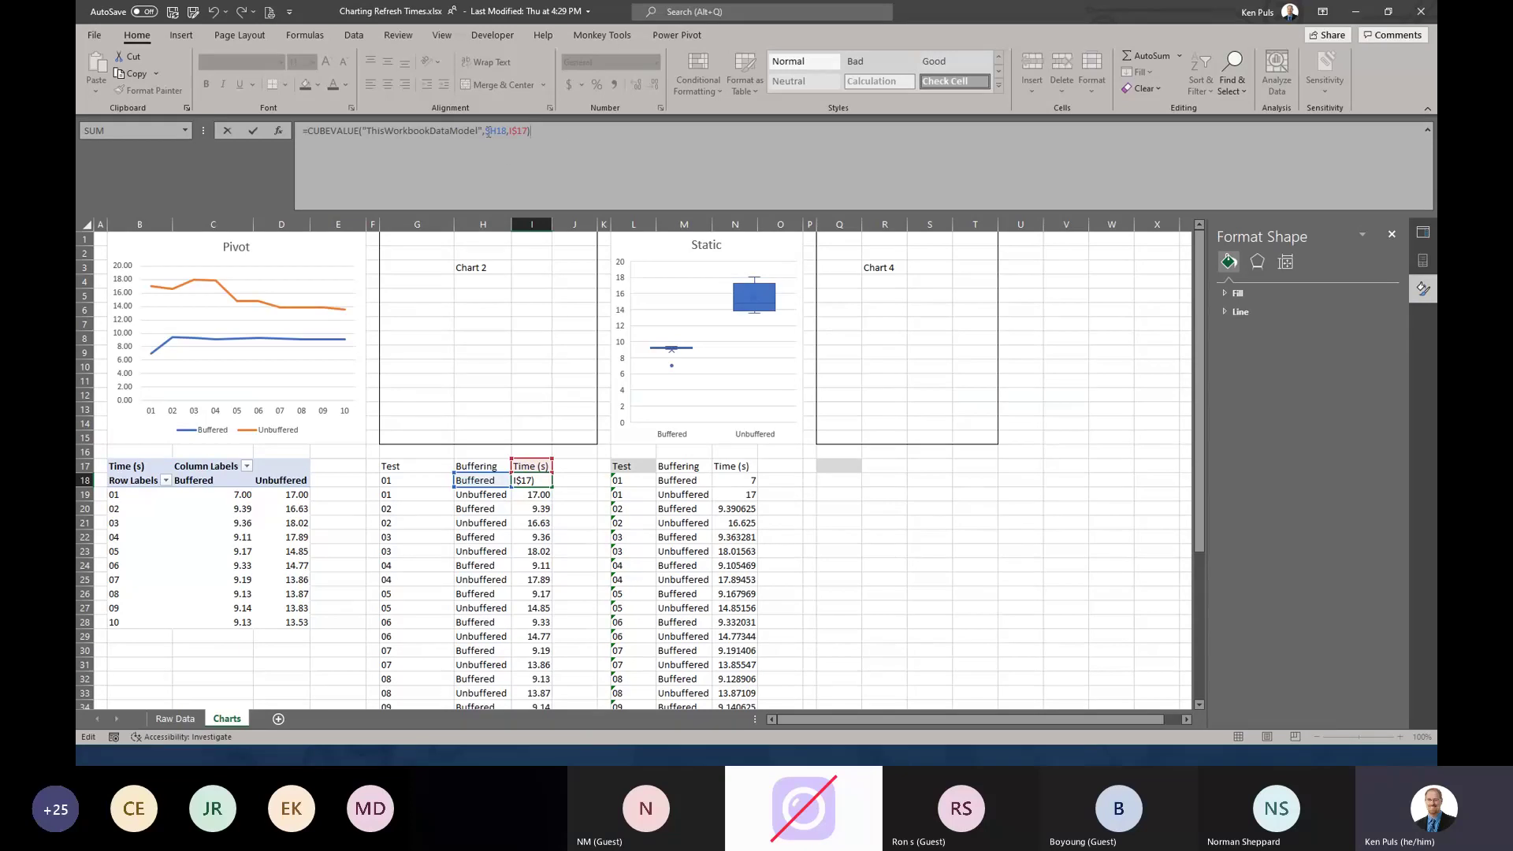
- Enlarge the formula bar and break I18's CUBEVALUE formula so that $H18 and I$17 each start a new line
{"action": "left_click", "coordinate": [1427, 130]}
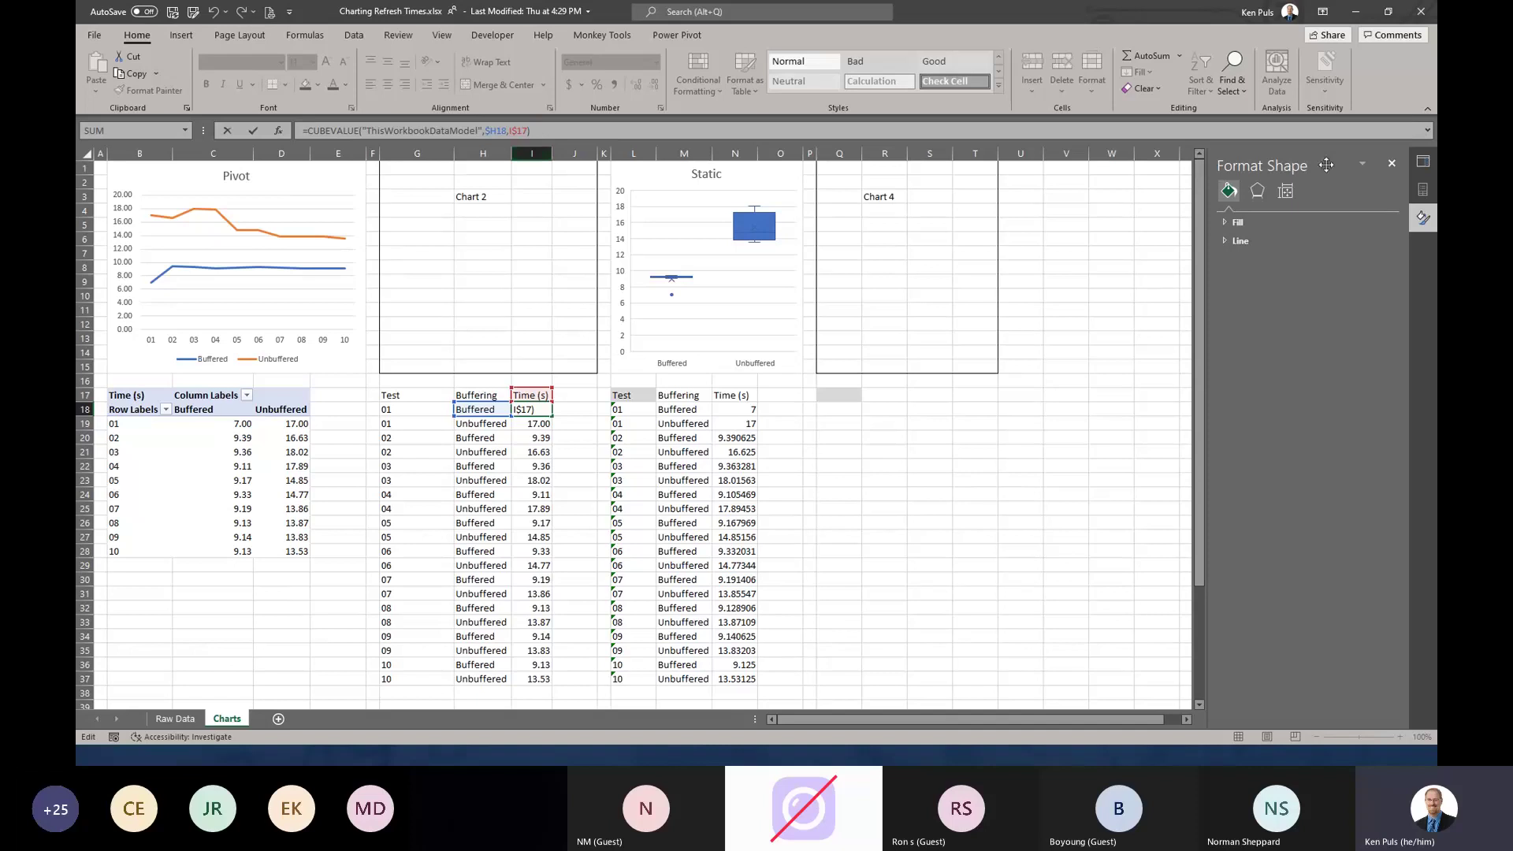
{"action": "left_click", "coordinate": [1426, 132]}
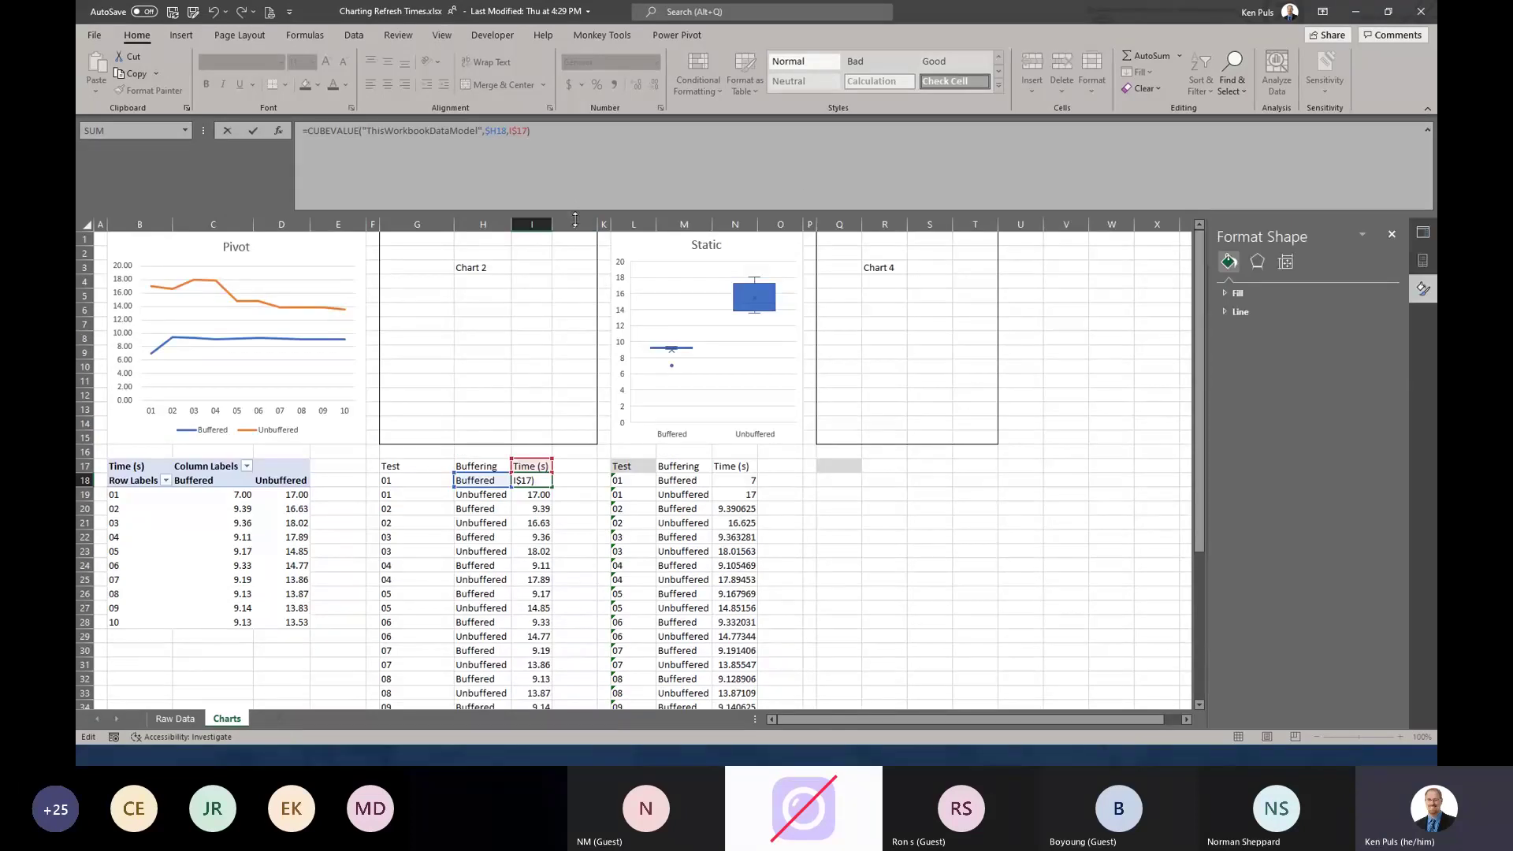
{"action": "left_click_drag", "start_coordinate": [574, 211], "coordinate": [574, 239]}
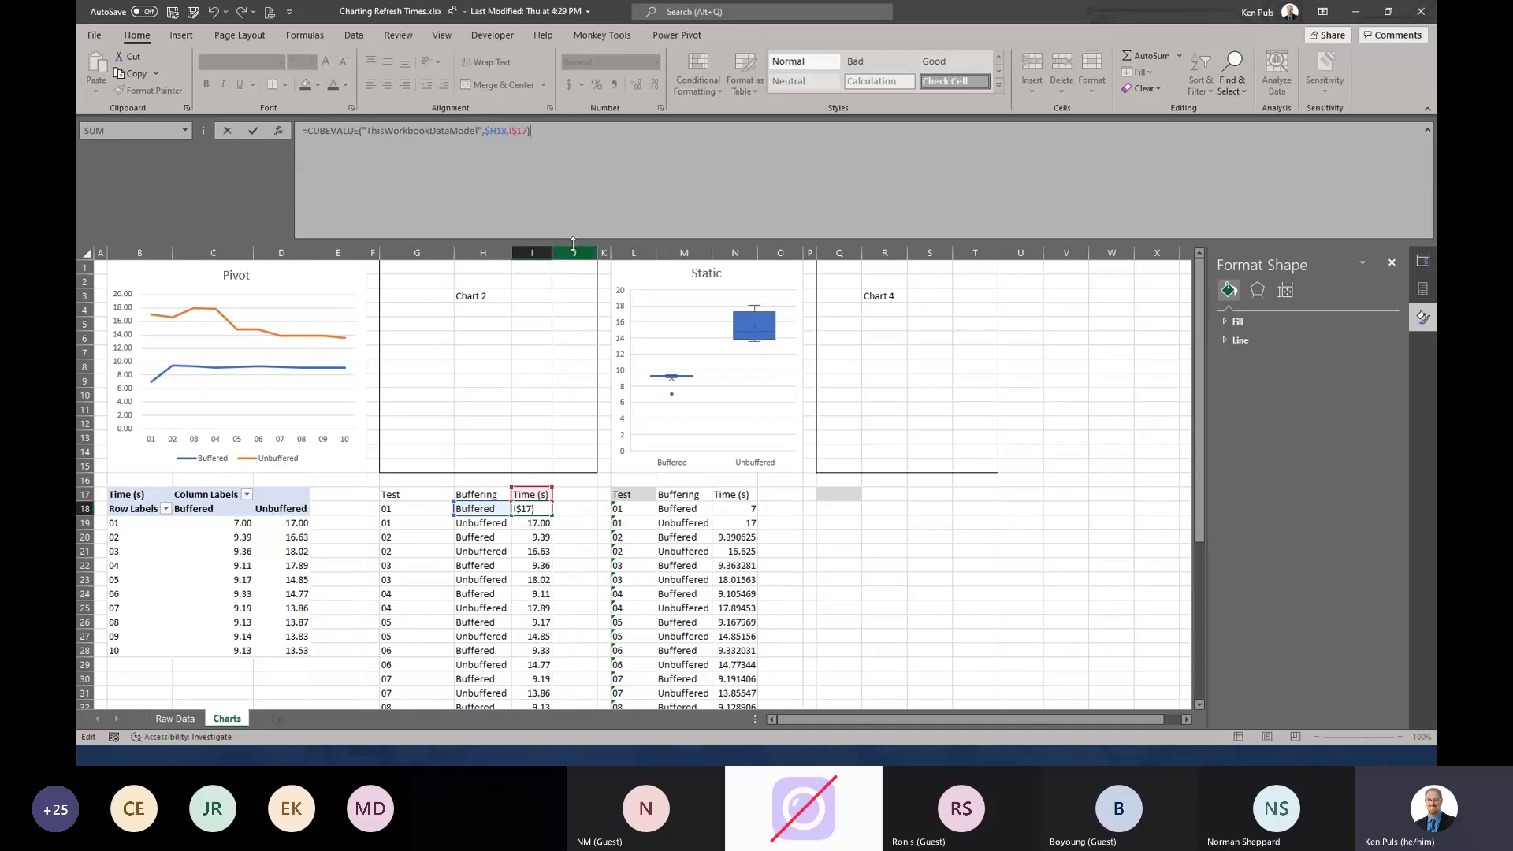
{"action": "left_click", "coordinate": [488, 130]}
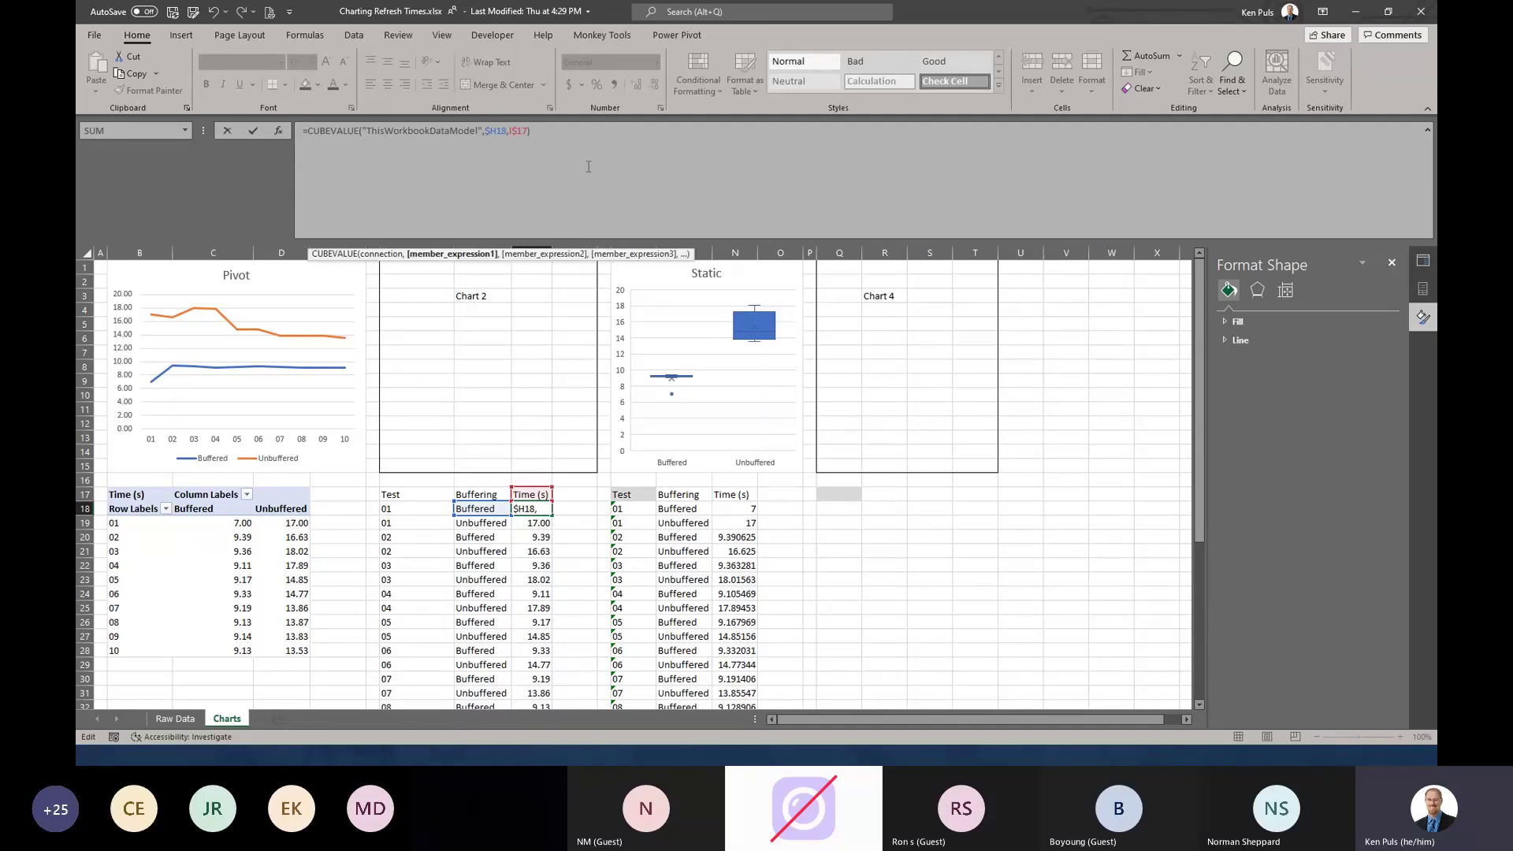
{"action": "key", "text": "alt+Return"}
{"action": "left_click", "coordinate": [328, 145]}
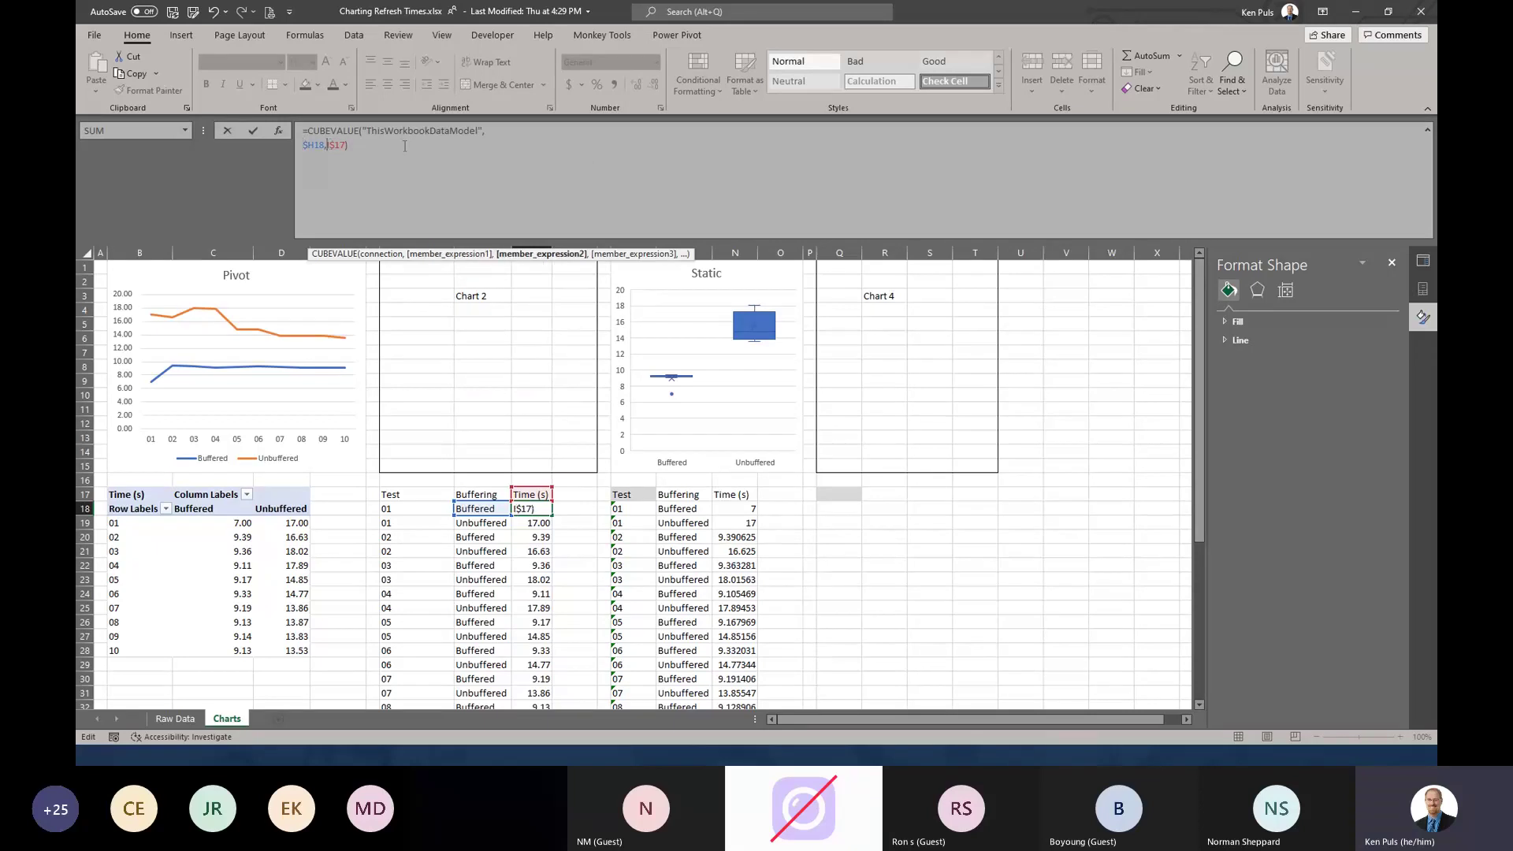
{"action": "key", "text": "alt+Return"}
{"action": "key", "text": "End"}
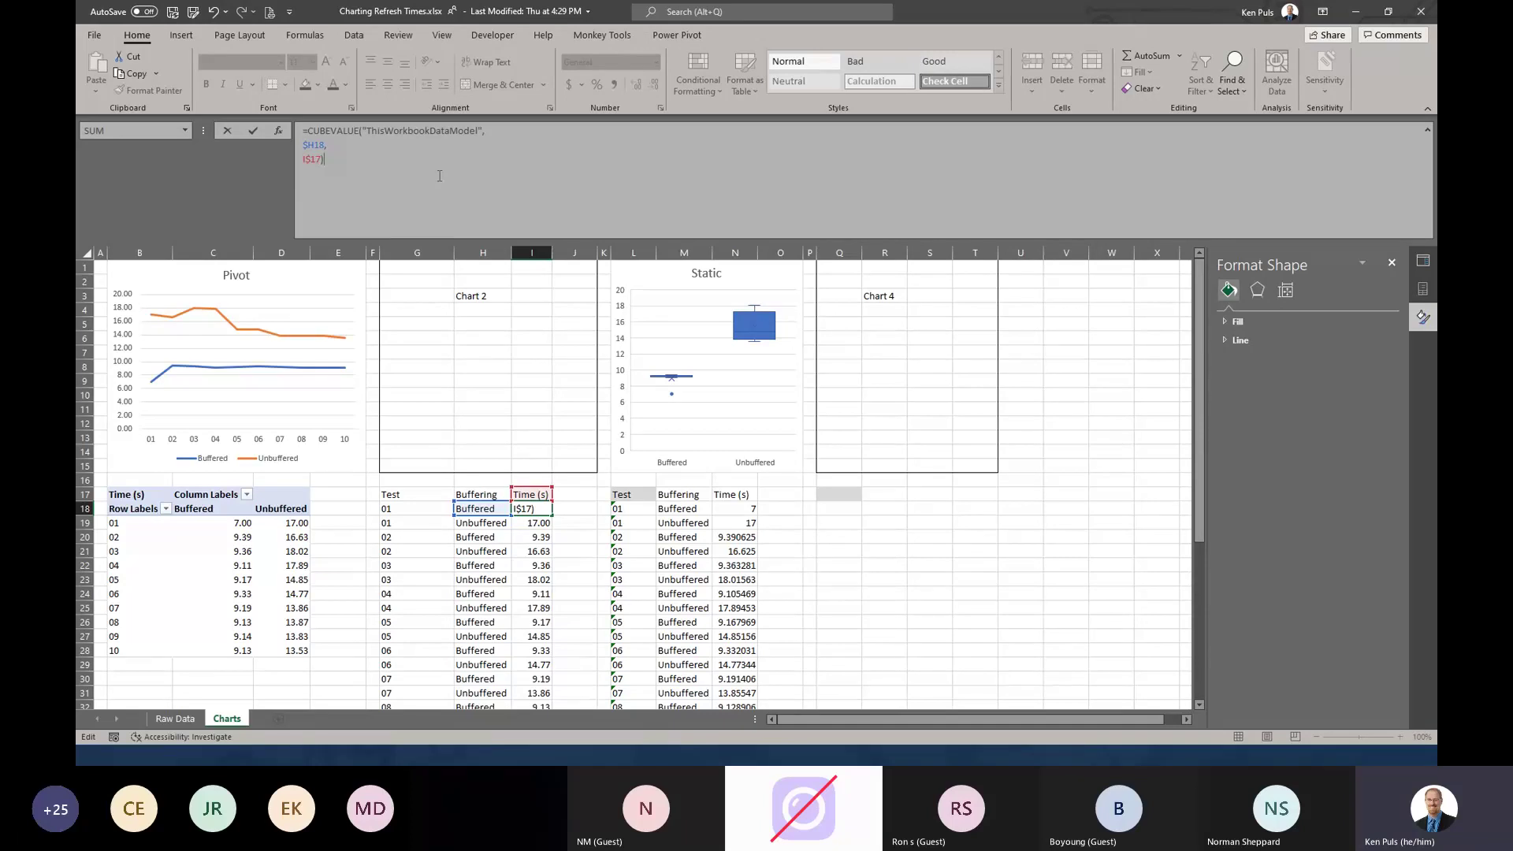
{"action": "key", "text": "Return"}
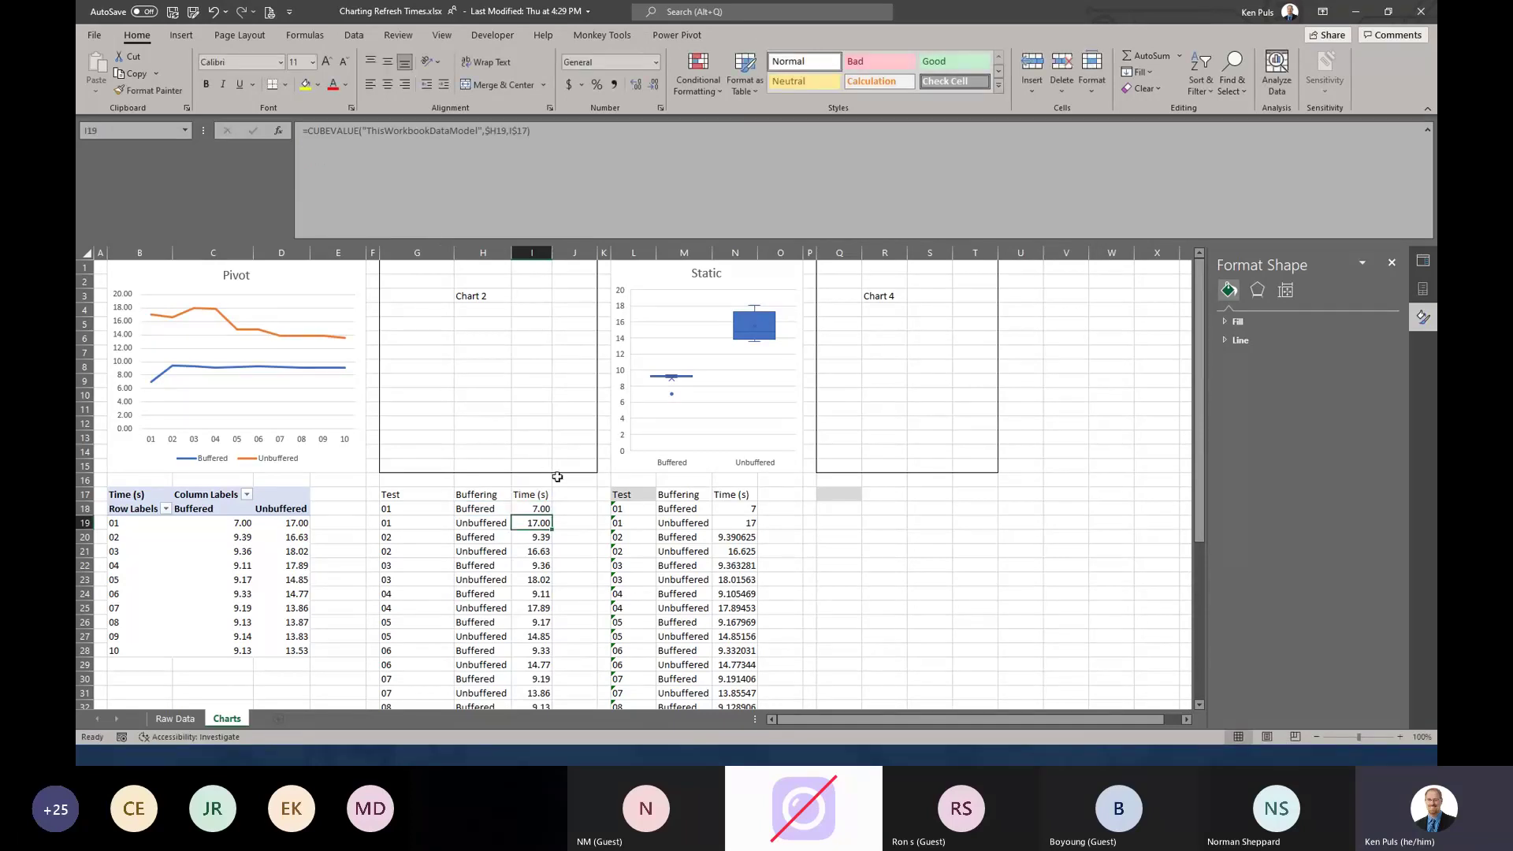
- Copy the CUBEMEMBER expression for [Measures].[Time (s)] from header cell I17 without its equals sign, leaving the cell unedited
{"action": "left_click", "coordinate": [538, 509]}
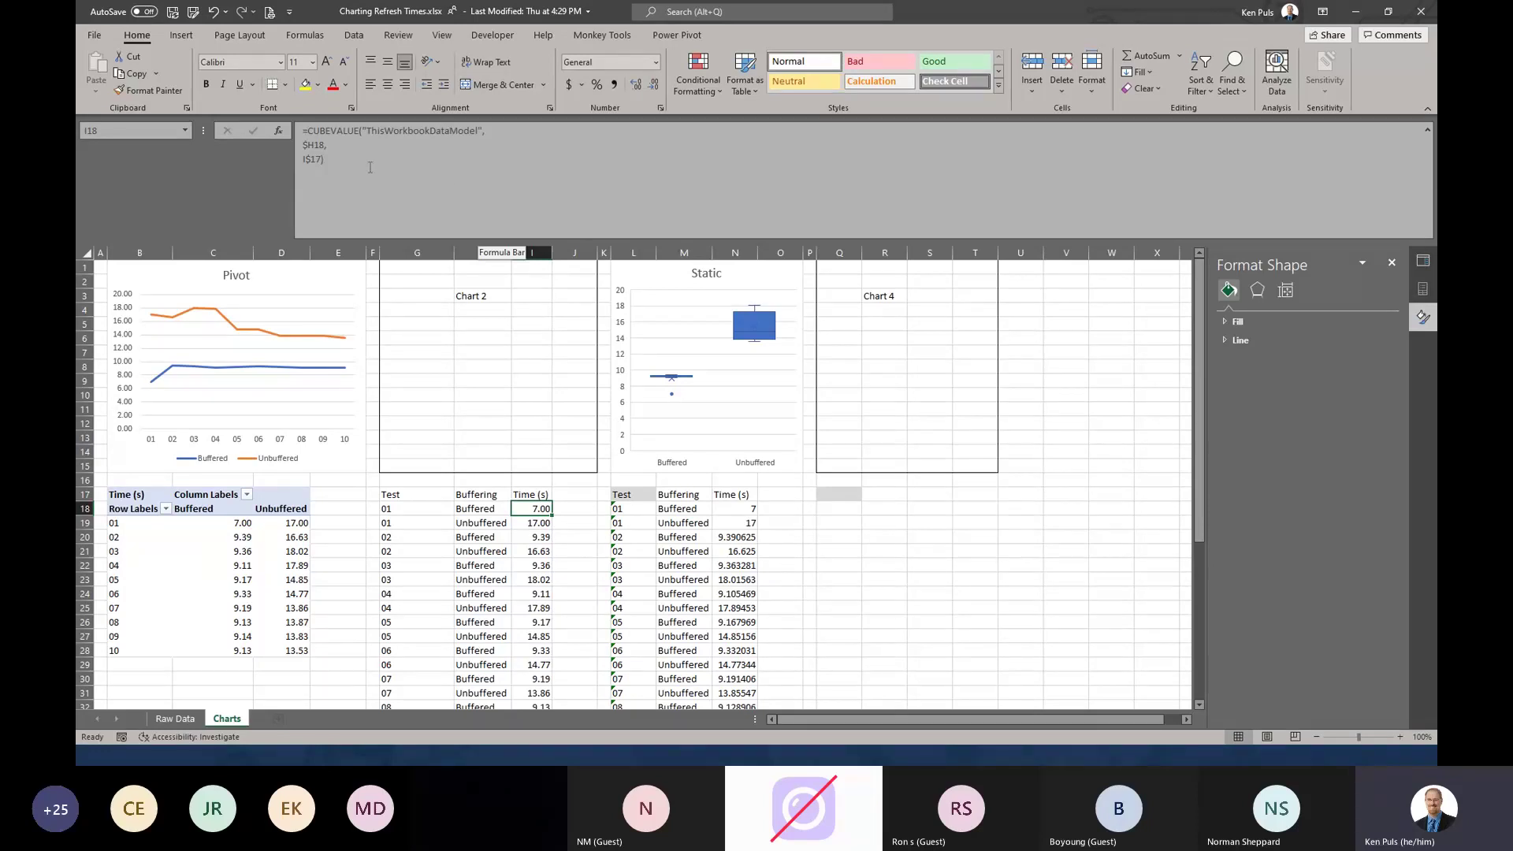
{"action": "left_click", "coordinate": [535, 494]}
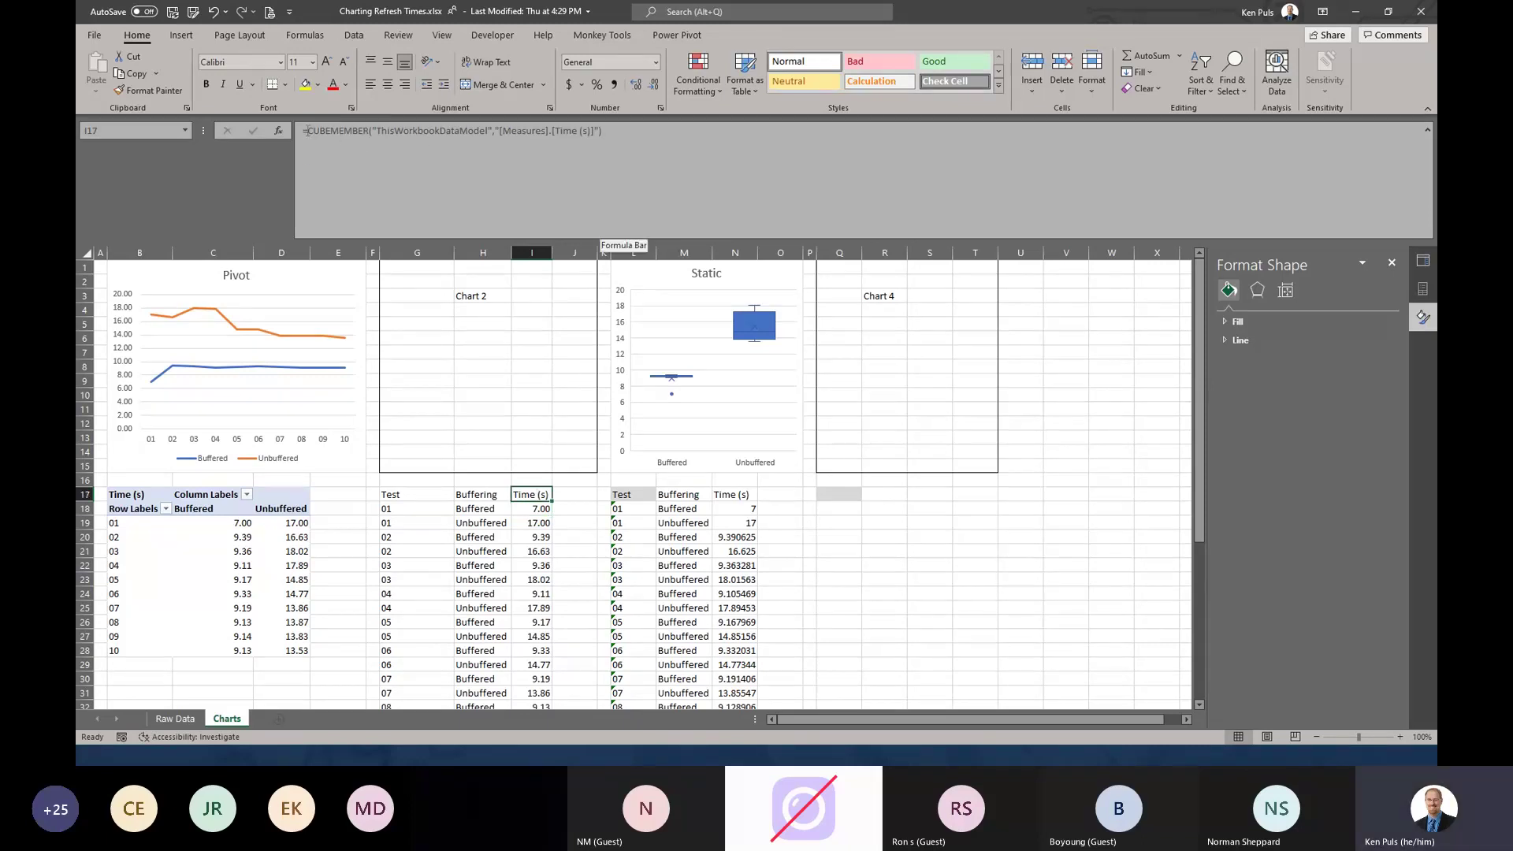
{"action": "left_click_drag", "start_coordinate": [305, 131], "coordinate": [603, 133]}
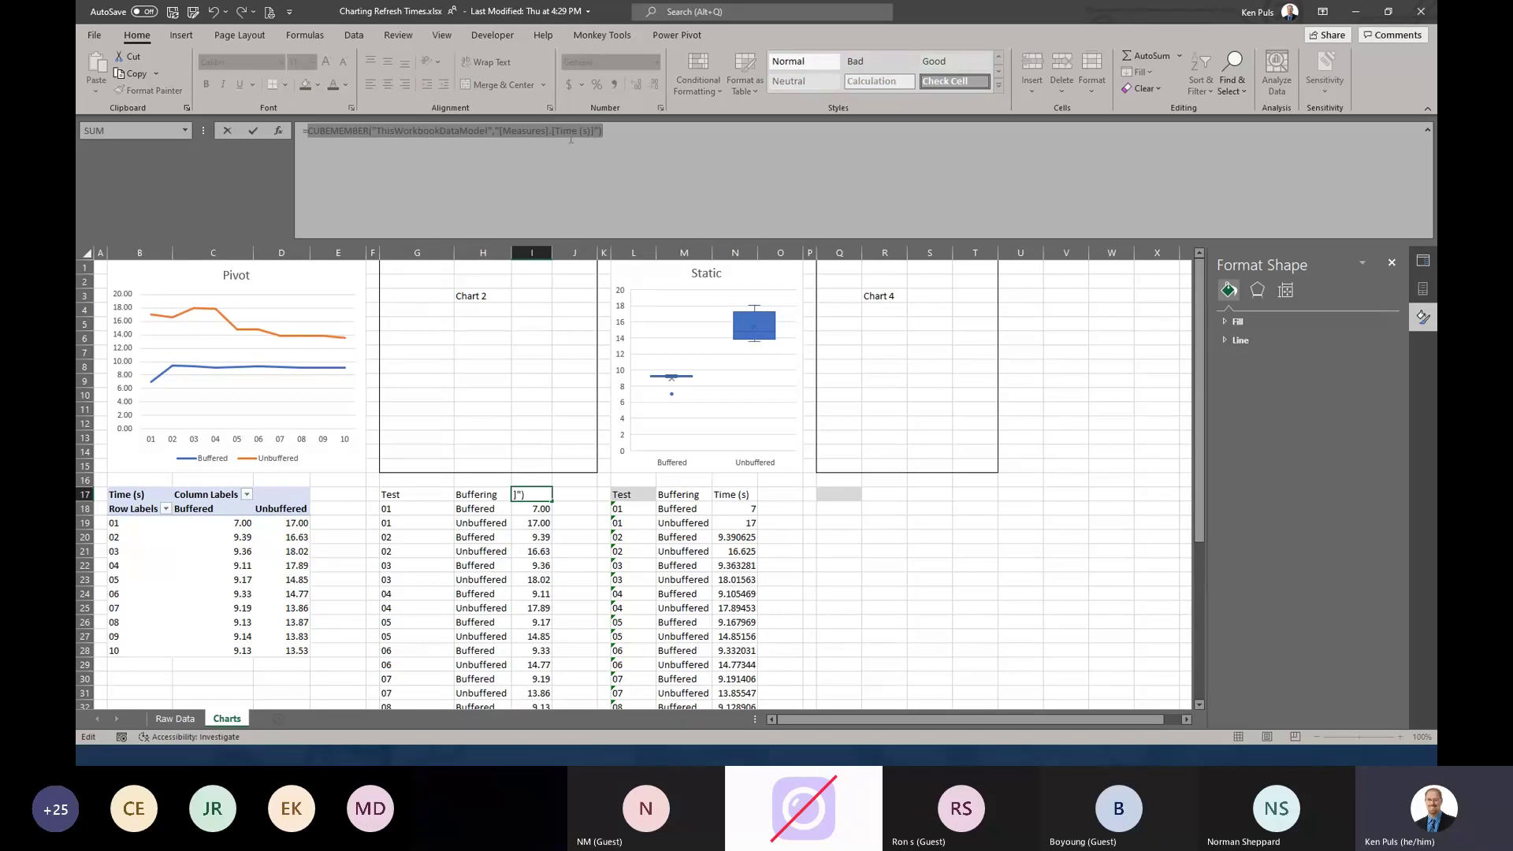
{"action": "key", "text": "ctrl+c"}
{"action": "key", "text": "Escape"}
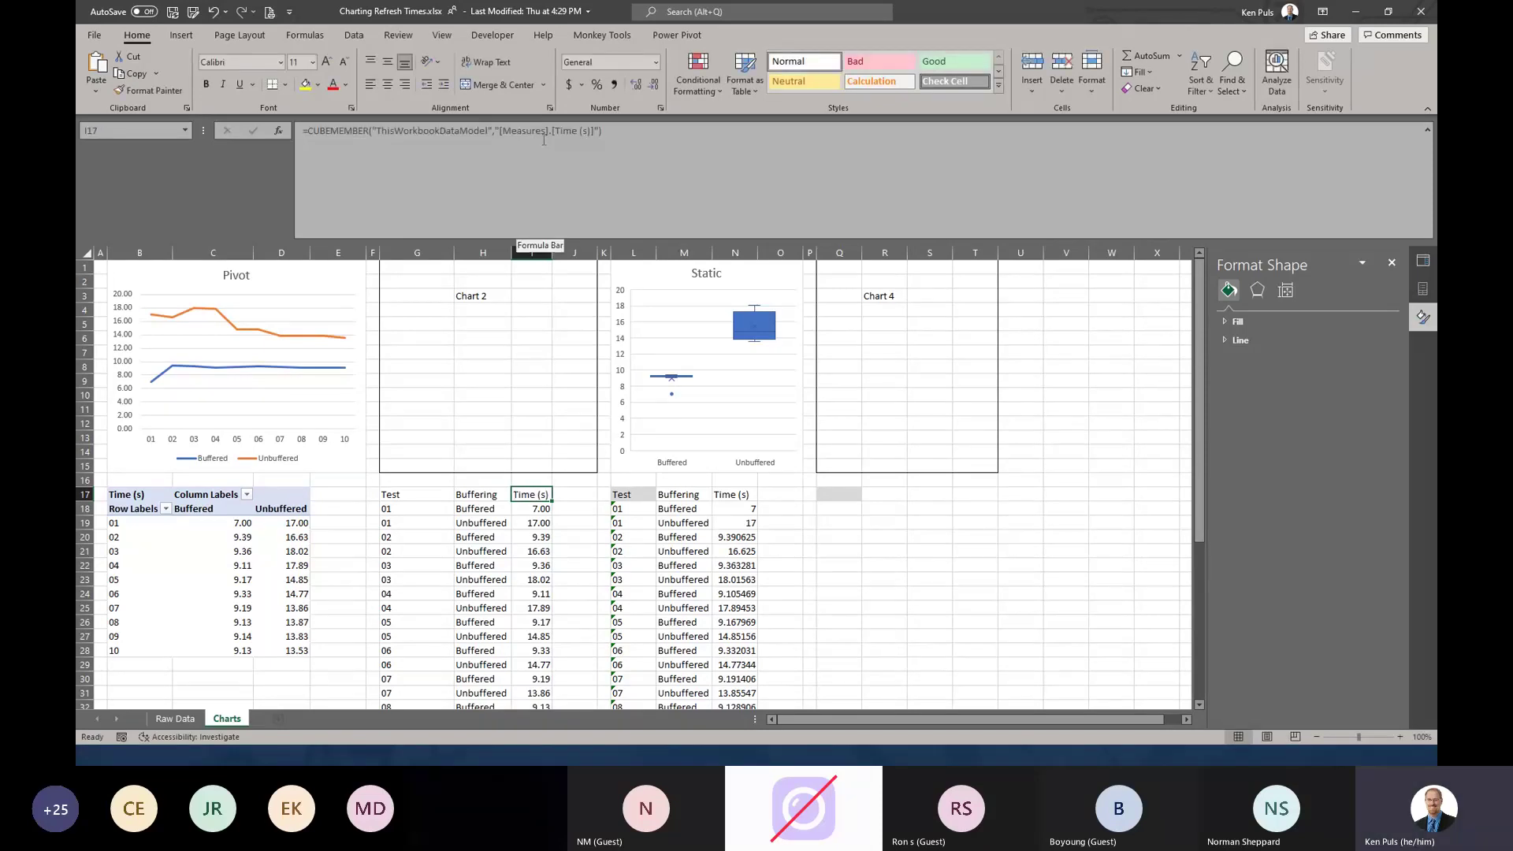
- Close the Format Shape pane and examine the fields of the Results table in the first PivotTable's field list
{"action": "left_click", "coordinate": [536, 509]}
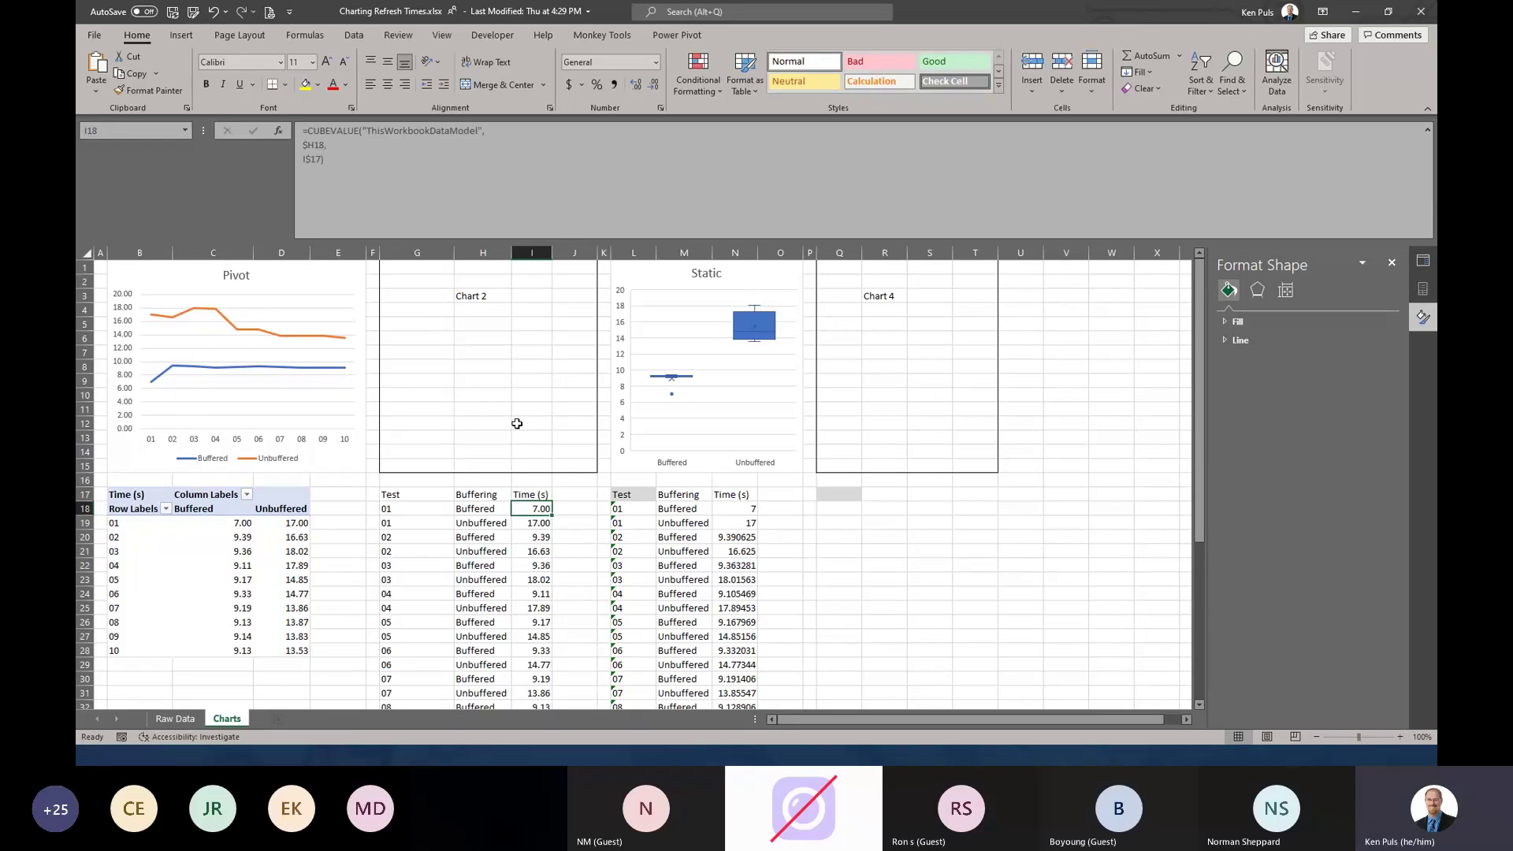
{"action": "left_click", "coordinate": [1391, 263]}
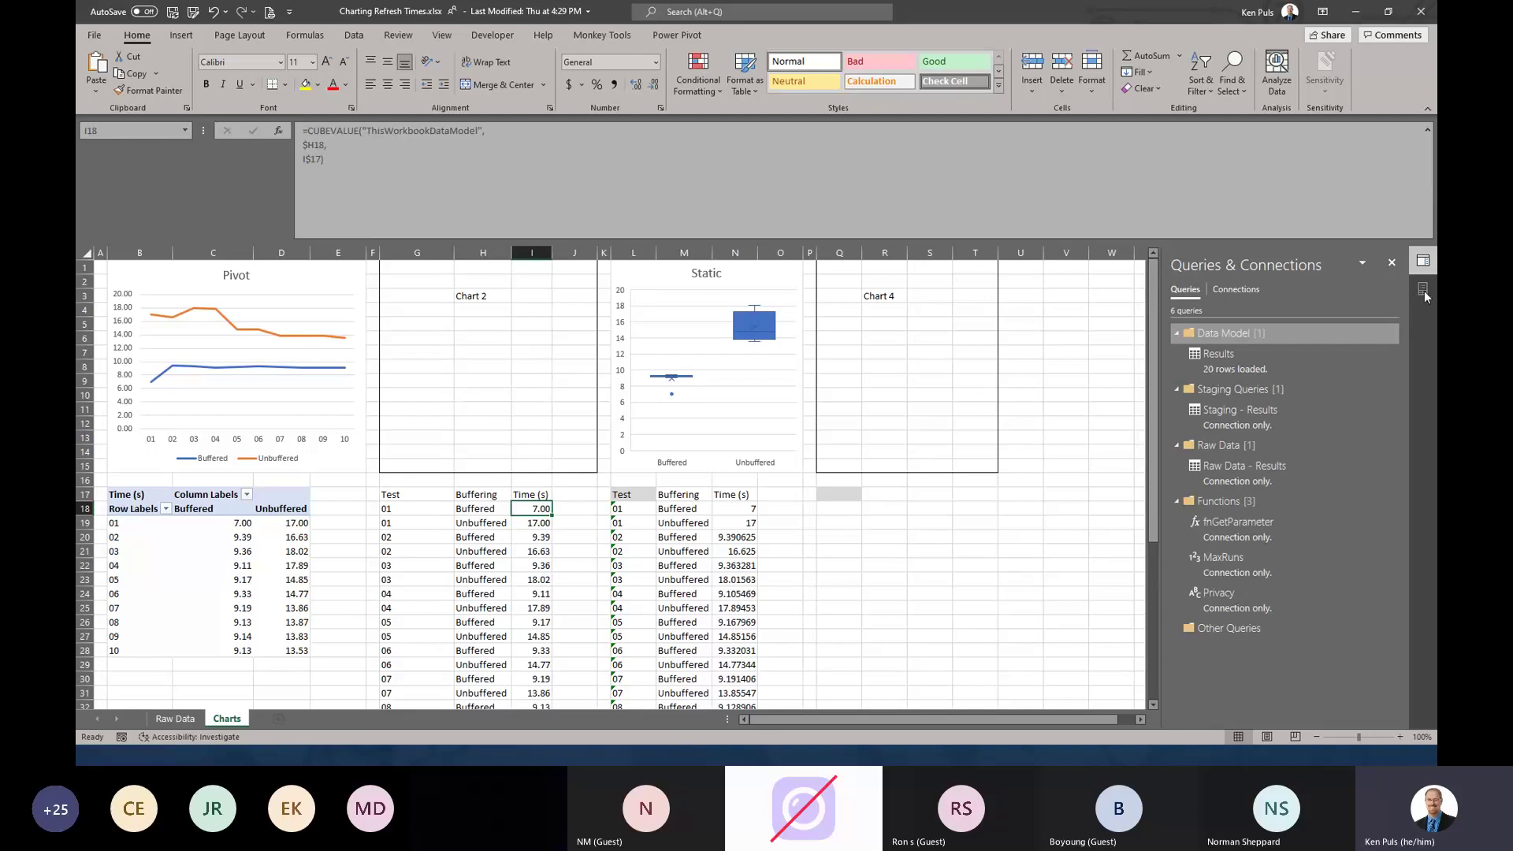
{"action": "left_click", "coordinate": [230, 561]}
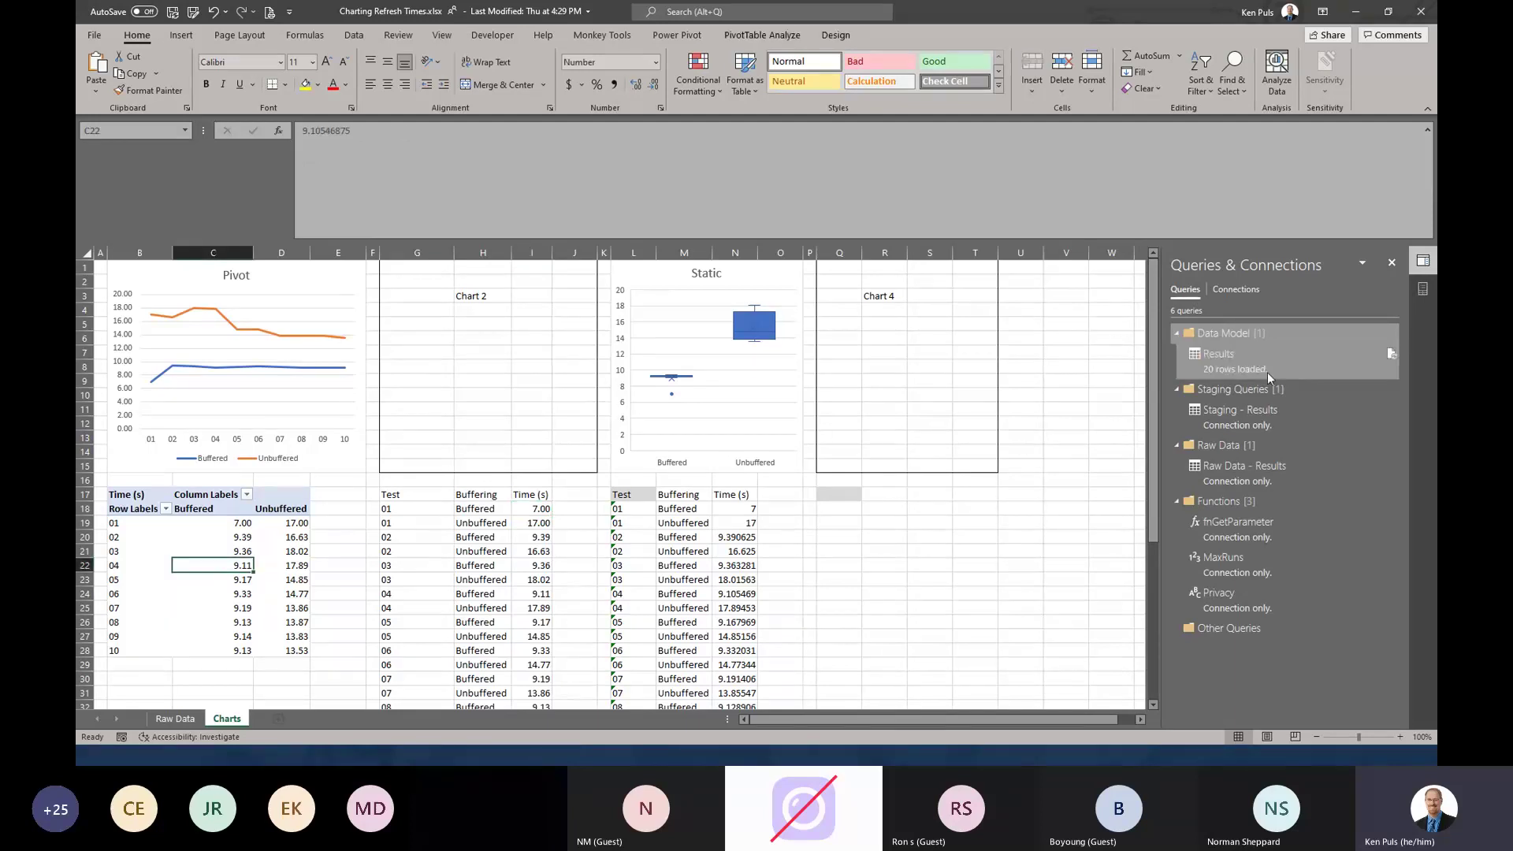
{"action": "left_click", "coordinate": [1422, 289]}
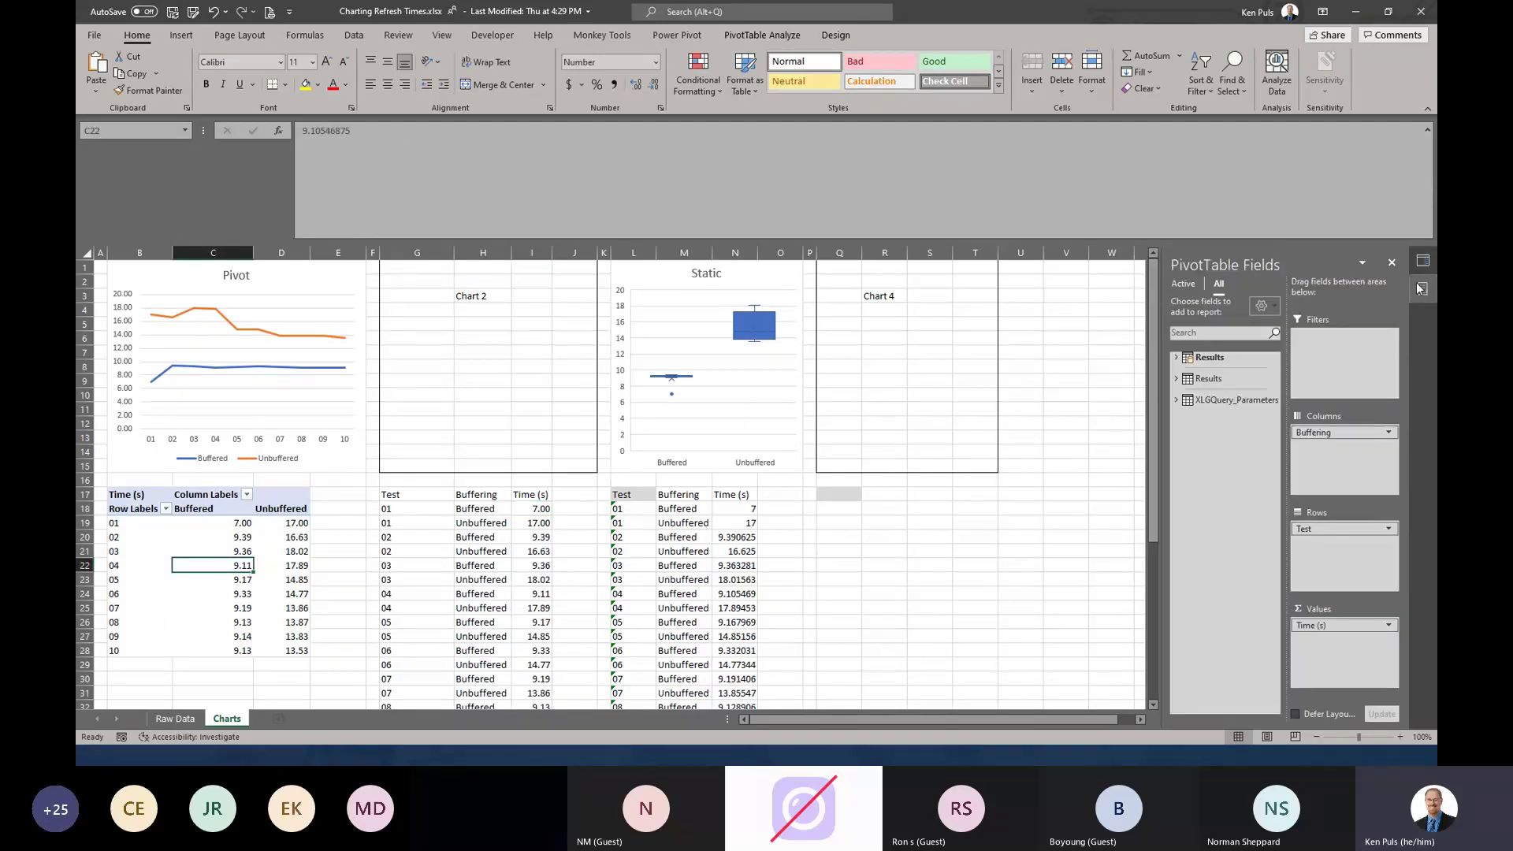
{"action": "left_click", "coordinate": [1176, 357]}
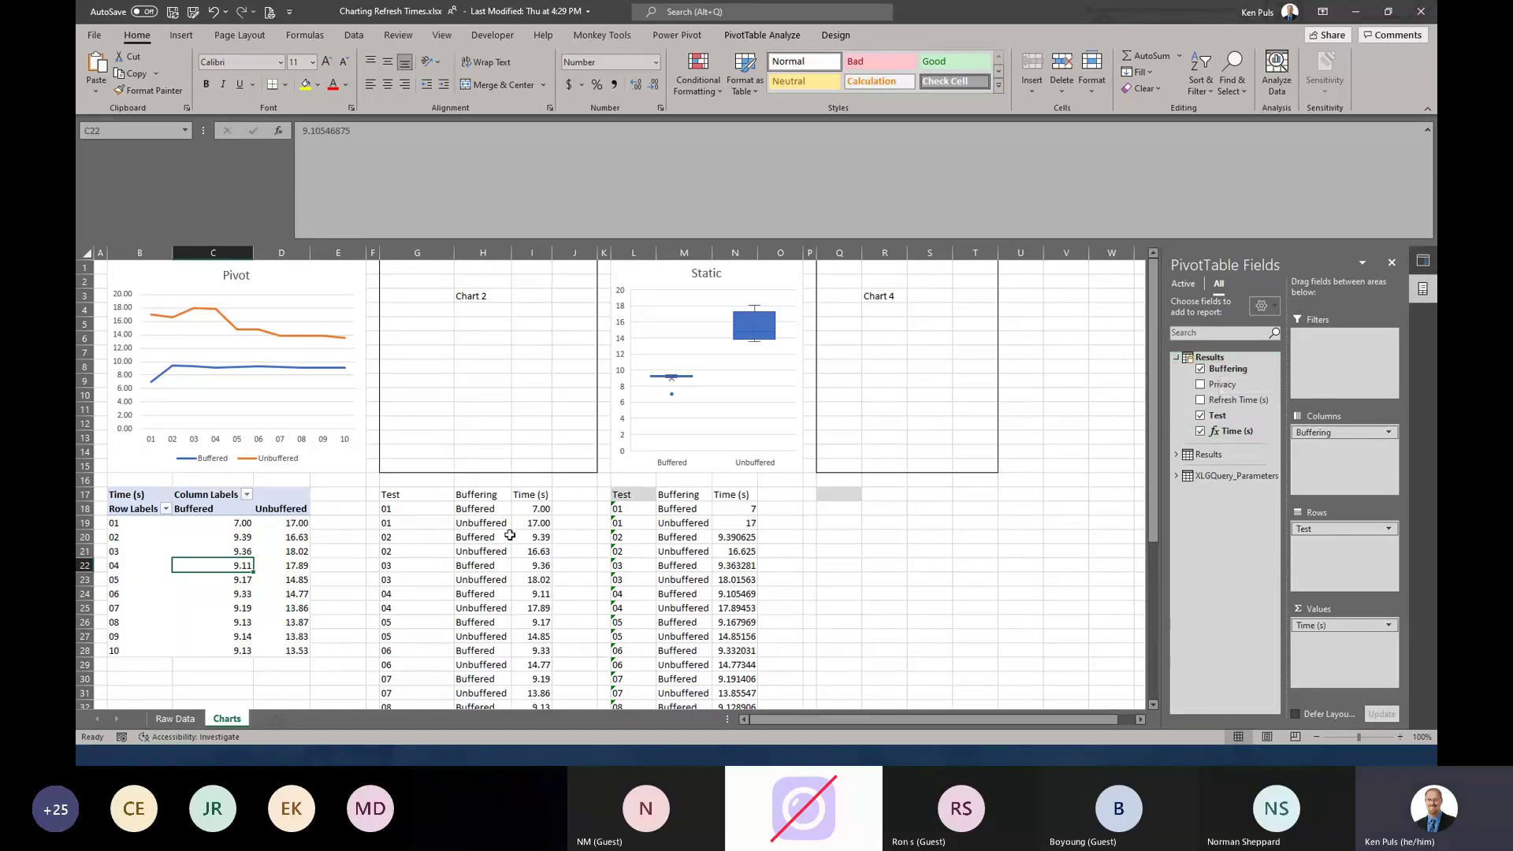
- In I18, replace I$17 with CUBEMEMBER("ThisWorkbookDataModel","[Measures].[Time (s)]") and put the closing parenthesis on its own line
{"action": "left_click", "coordinate": [538, 510]}
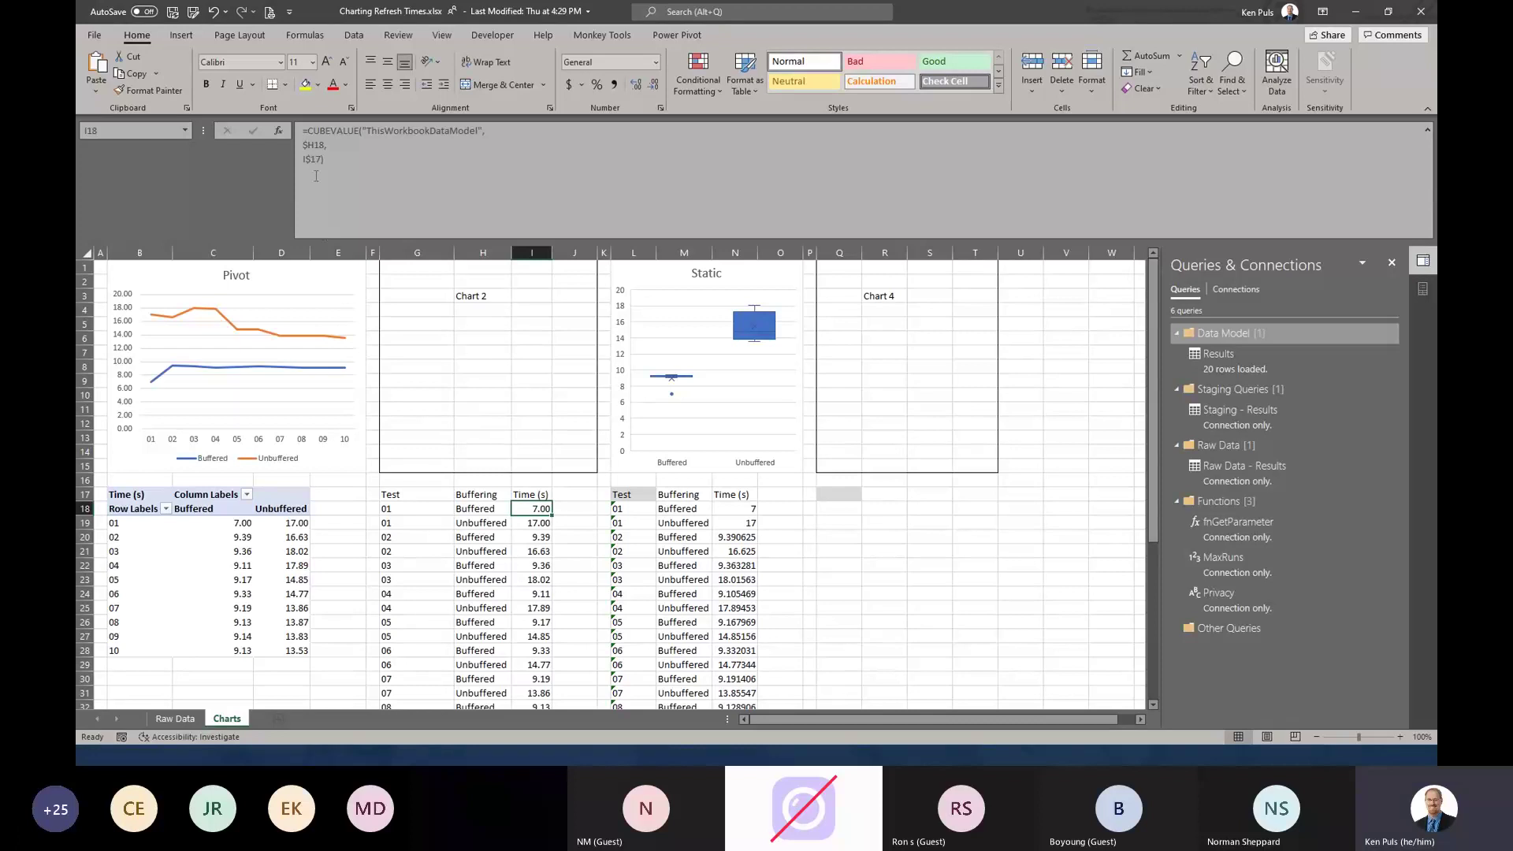
{"action": "left_click", "coordinate": [488, 143]}
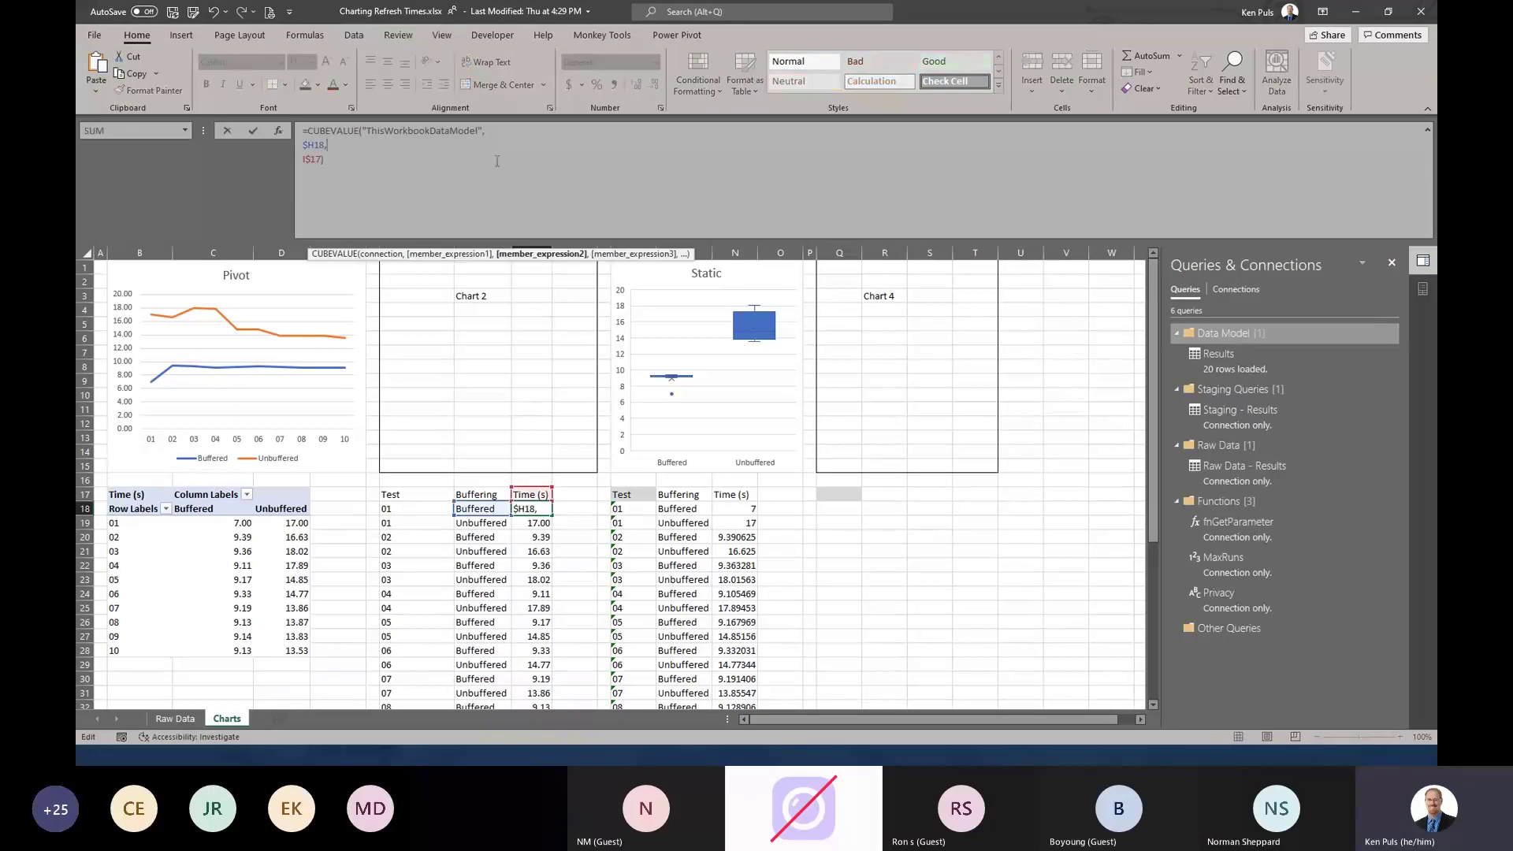
{"action": "type", "text": ")"}
{"action": "type", "text": "CUBEMEMBER(\"ThisWorkbookDataModel\",\"[Measures].[Time (s)]\")"}
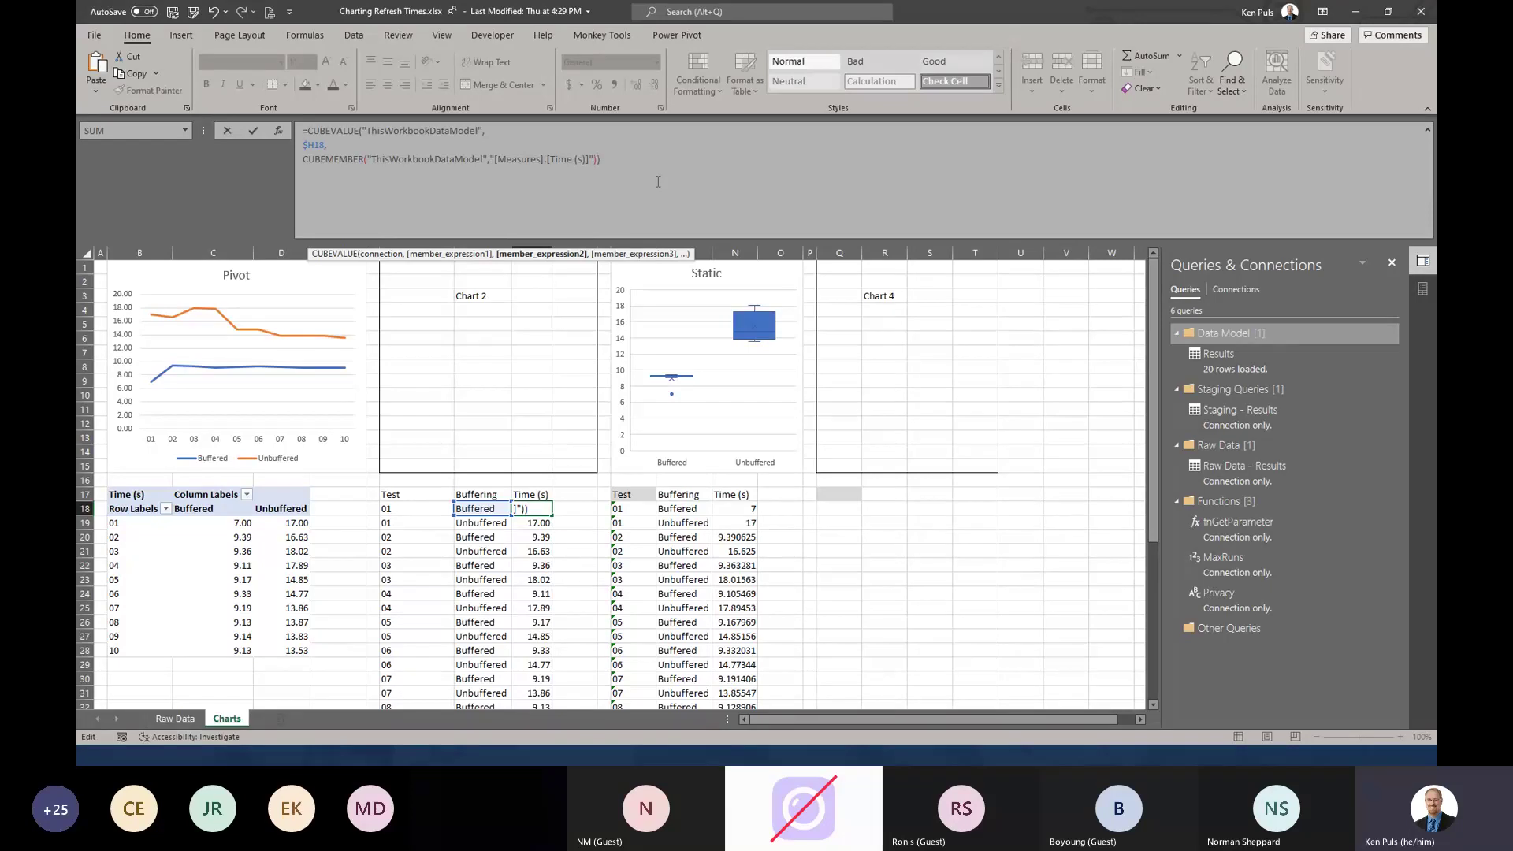
{"action": "key", "text": "alt+Return"}
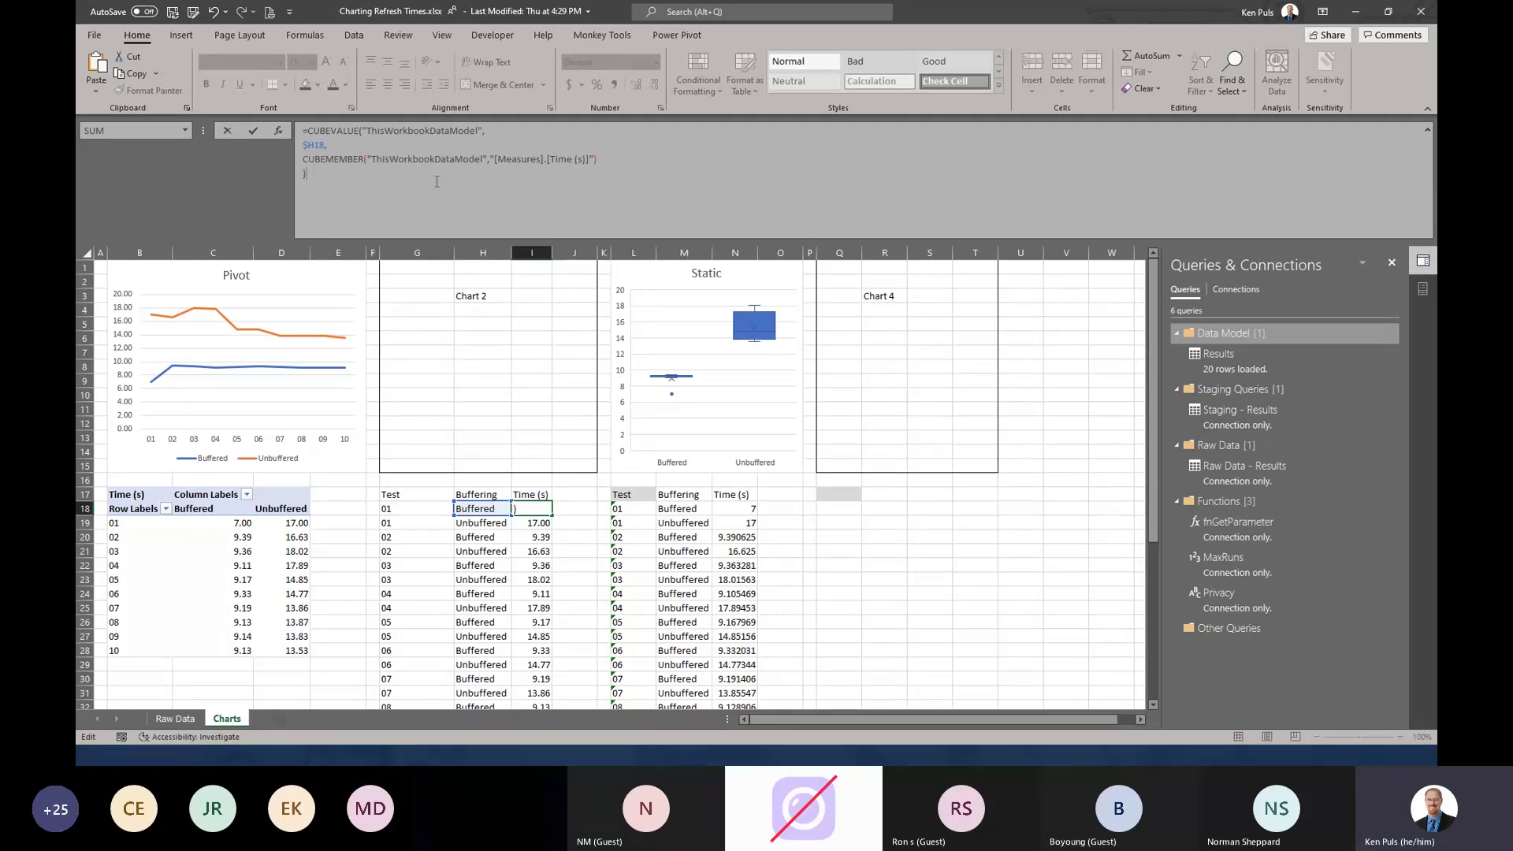
{"action": "key", "text": "Return"}
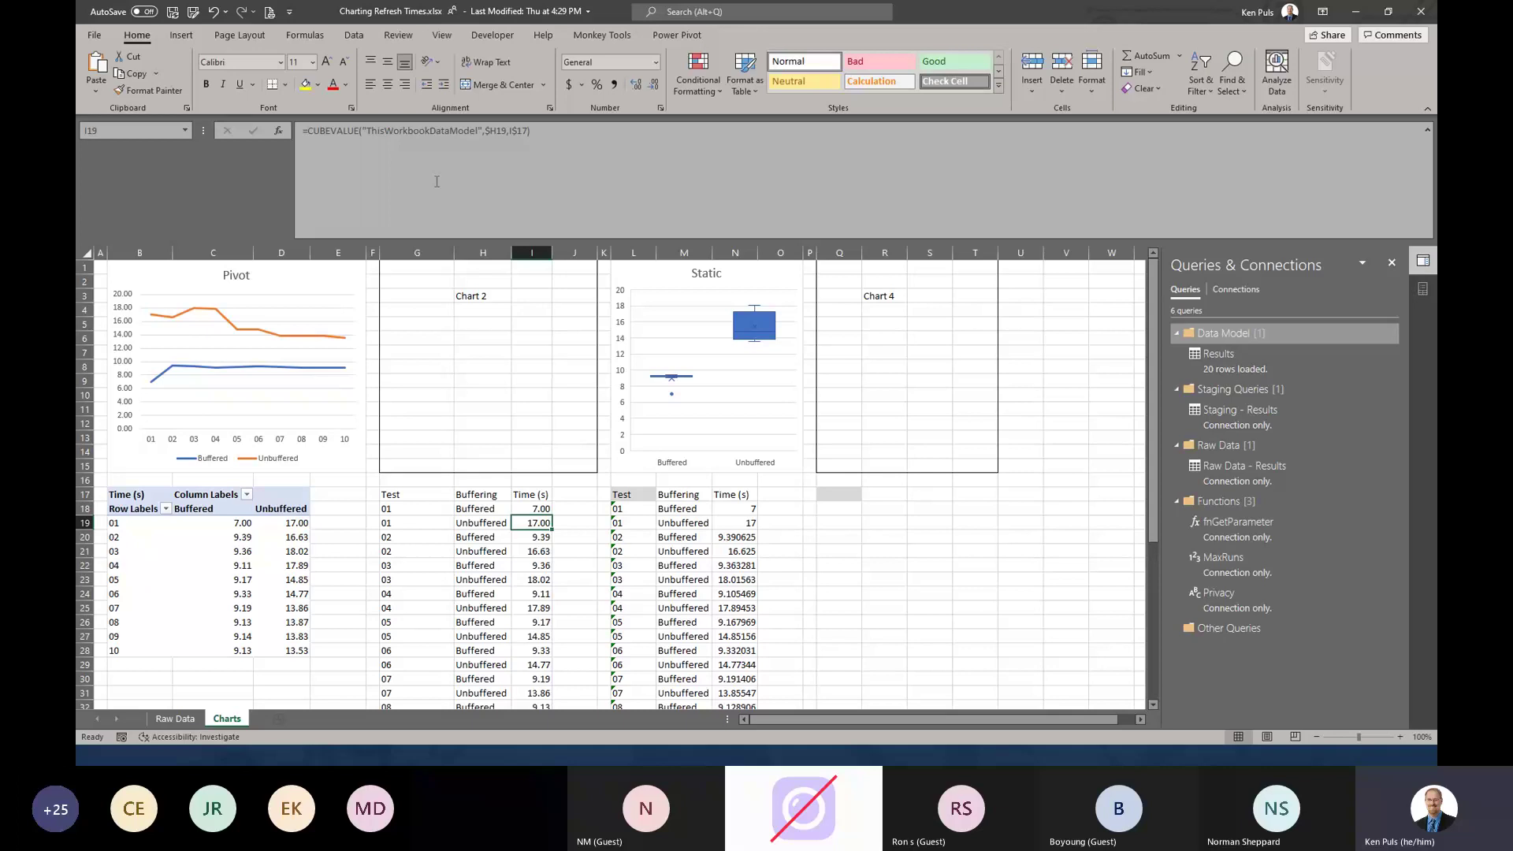
- Check the references in I18, and copy H18's CUBEMEMBER expression for test 01 and Buffered without its equals sign
{"action": "key", "text": "Up"}
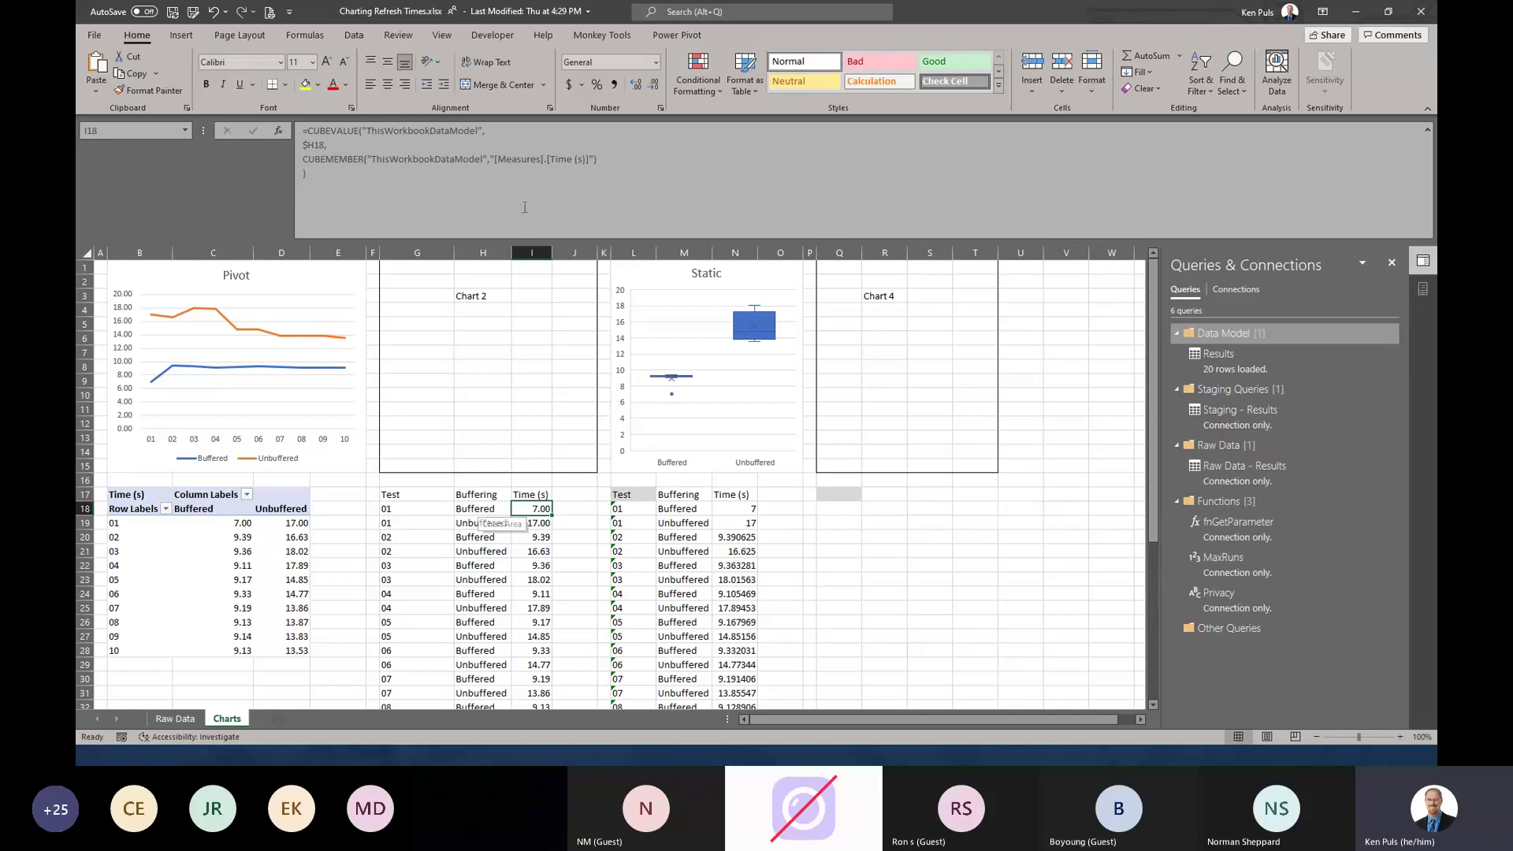
{"action": "key", "text": "F2"}
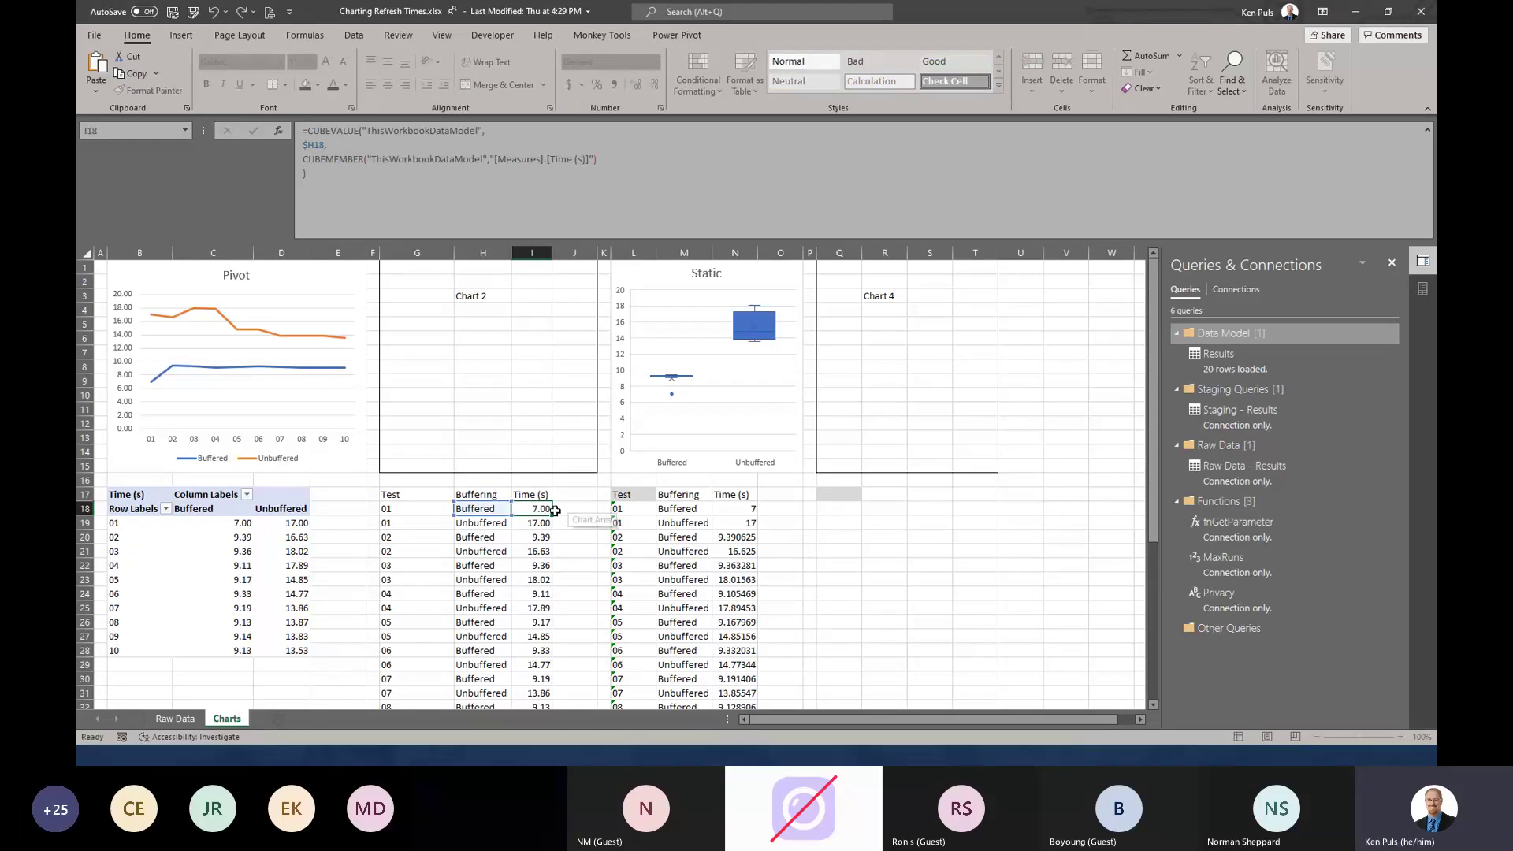
{"action": "key", "text": "ctrl+Return"}
{"action": "key", "text": "Left"}
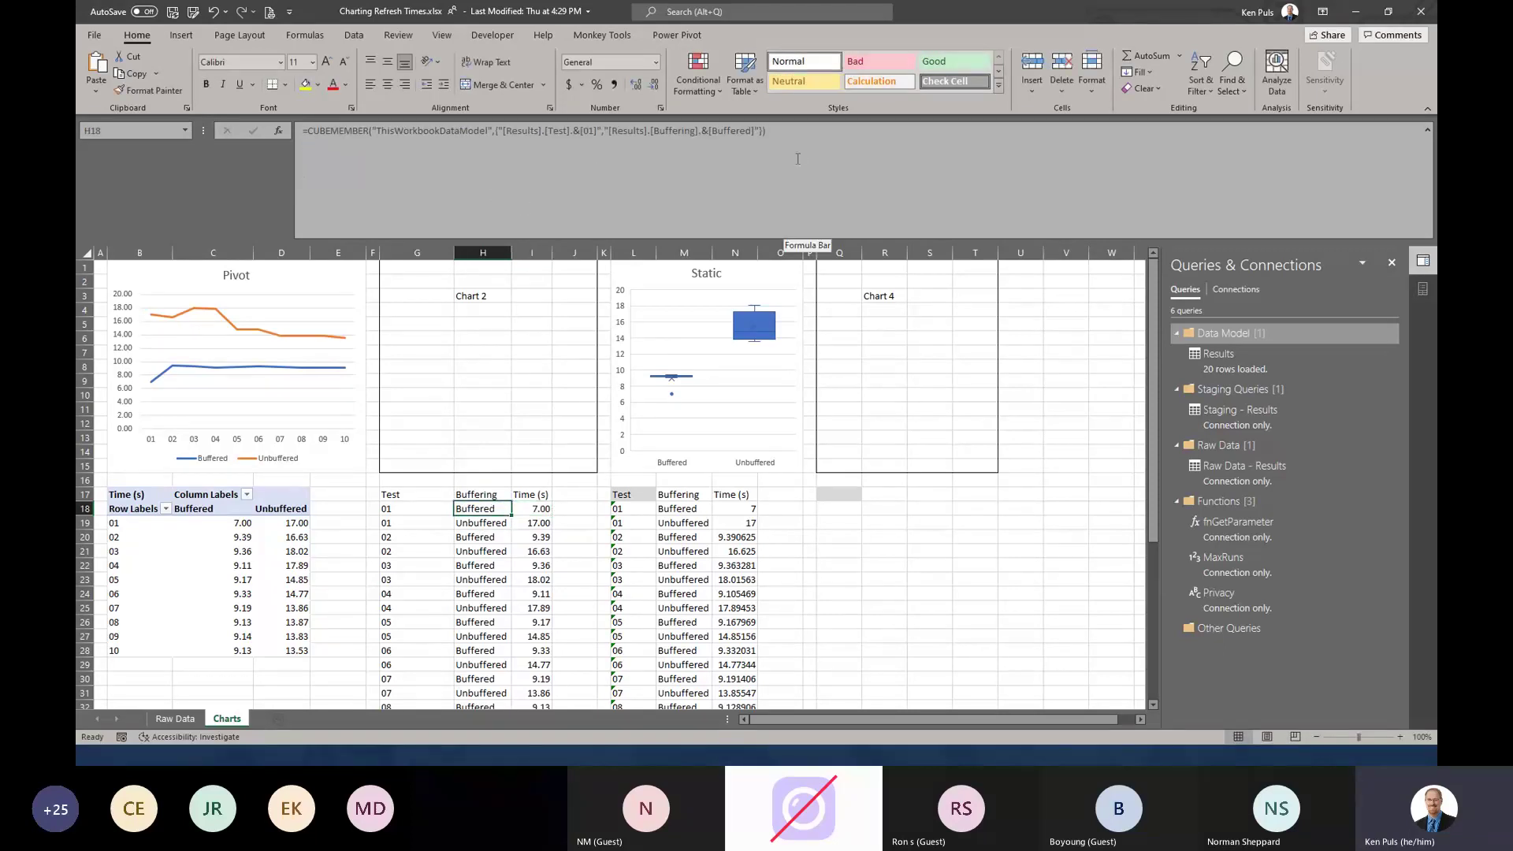
{"action": "left_click_drag", "start_coordinate": [795, 133], "coordinate": [301, 136]}
{"action": "key", "text": "ctrl+c"}
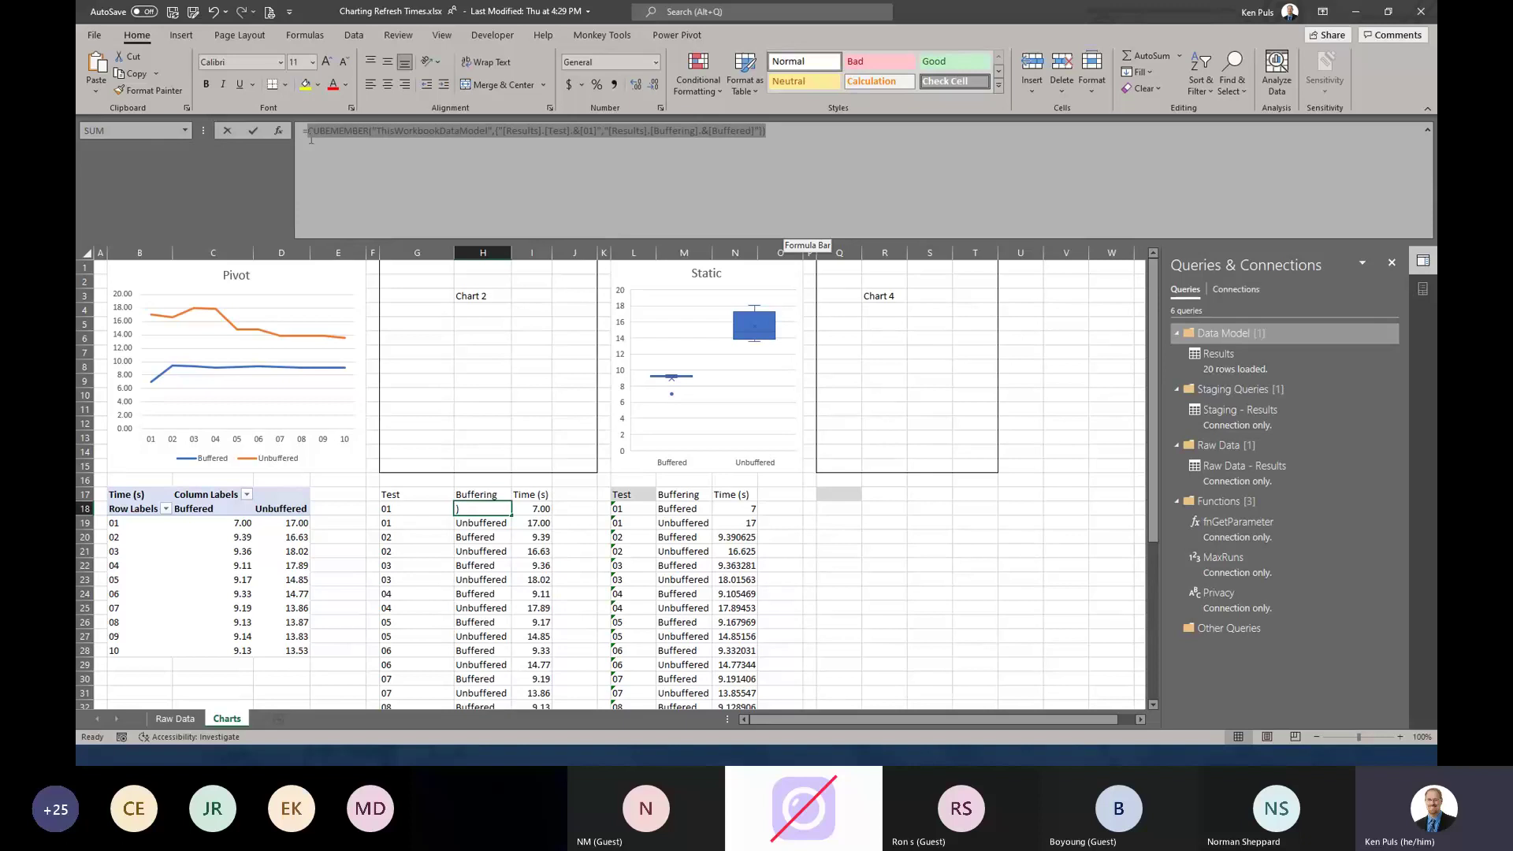
{"action": "key", "text": "Escape"}
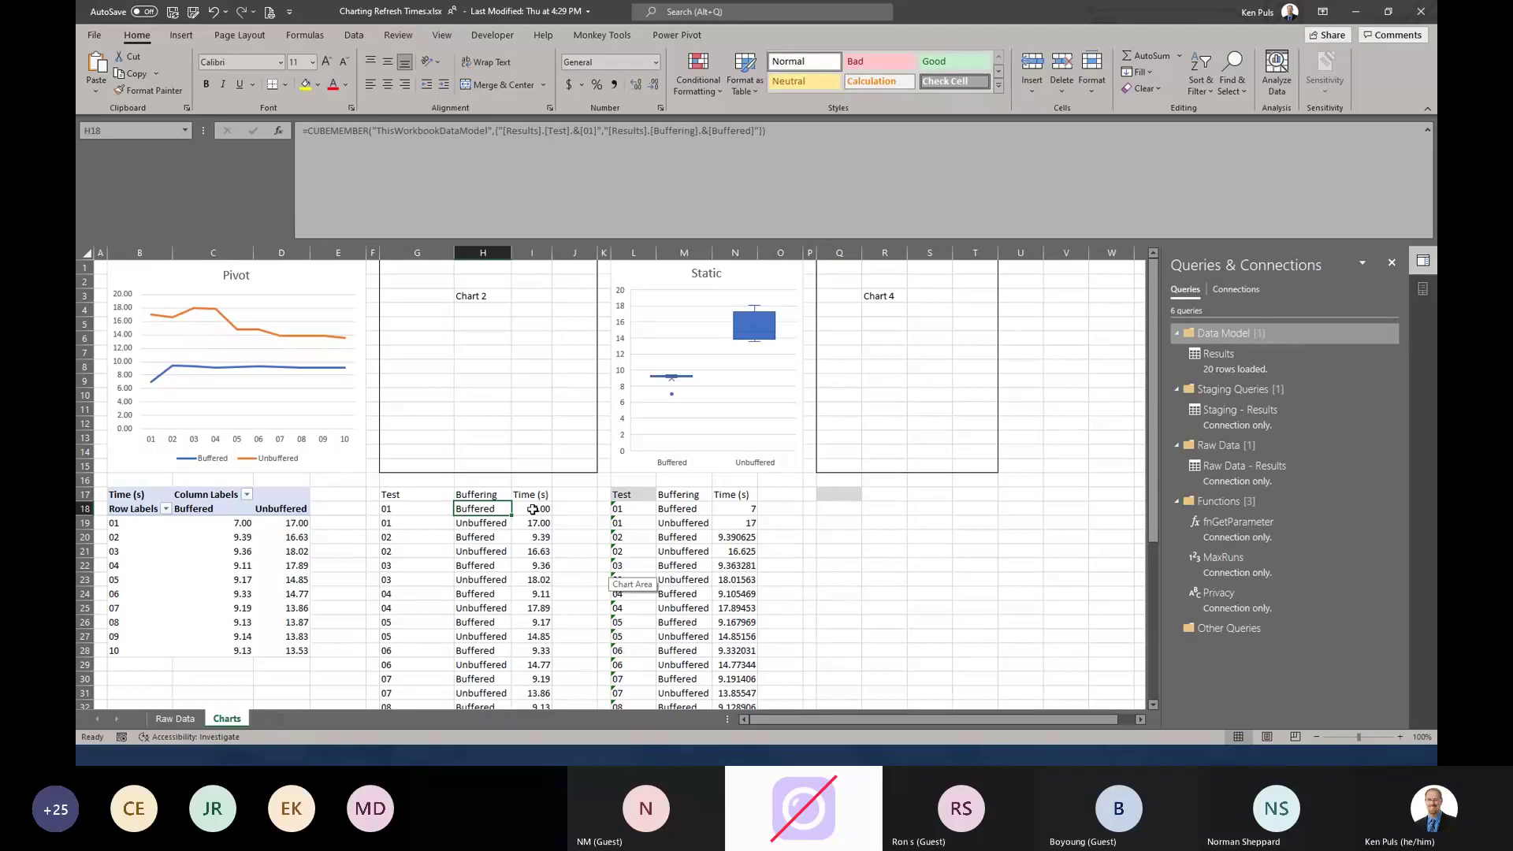
- Replace the $H18 reference in I18's CUBEVALUE formula with the copied CUBEMEMBER expression for test 01 and Buffered
{"action": "left_click", "coordinate": [543, 508]}
{"action": "double_click", "coordinate": [302, 145]}
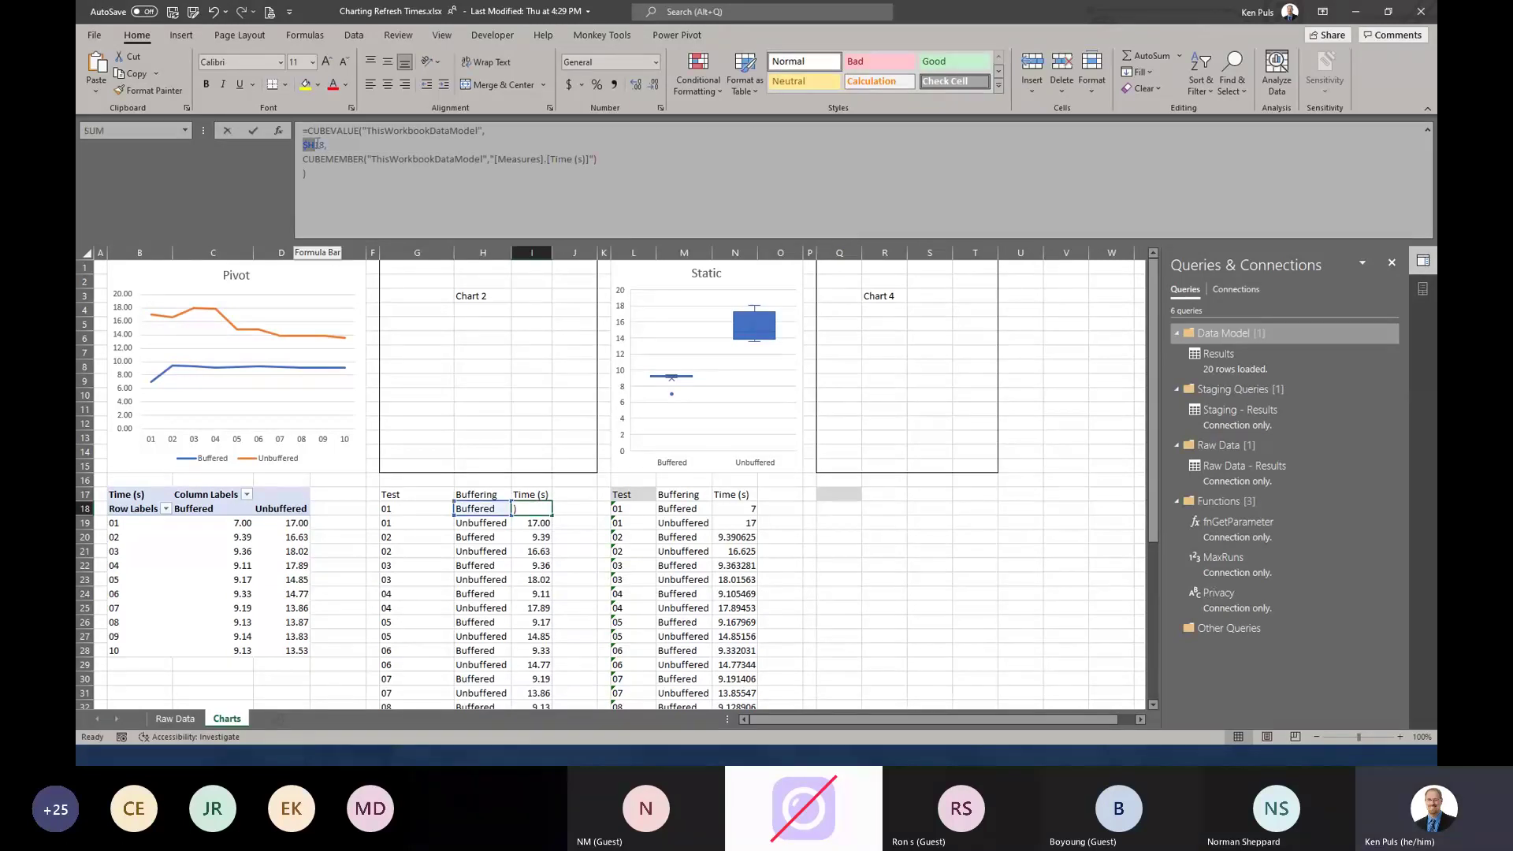
{"action": "key", "text": "ctrl+v"}
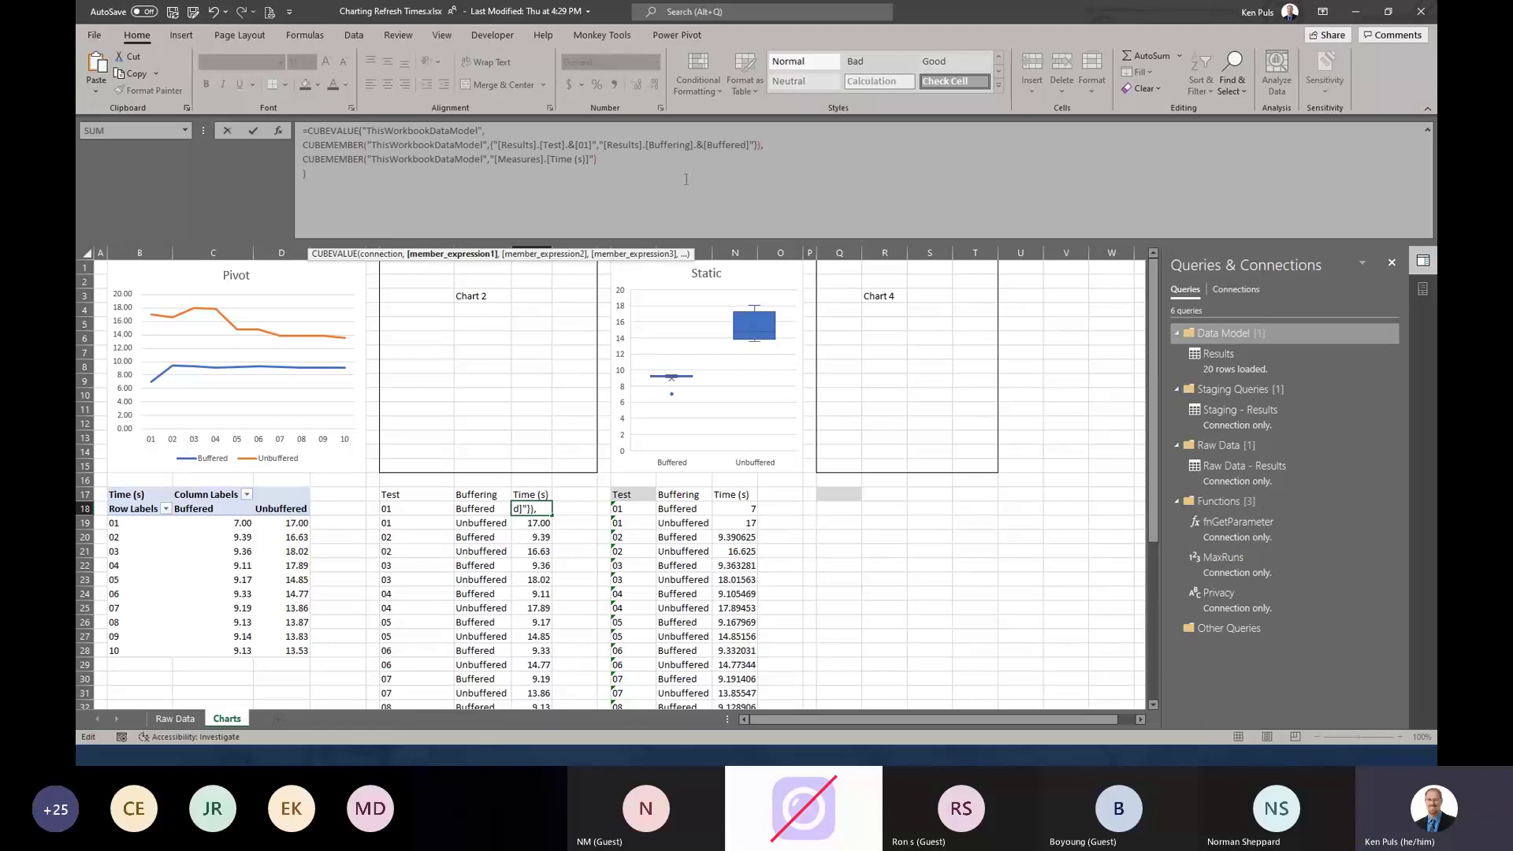
{"action": "left_click", "coordinate": [685, 178]}
{"action": "key", "text": "Return"}
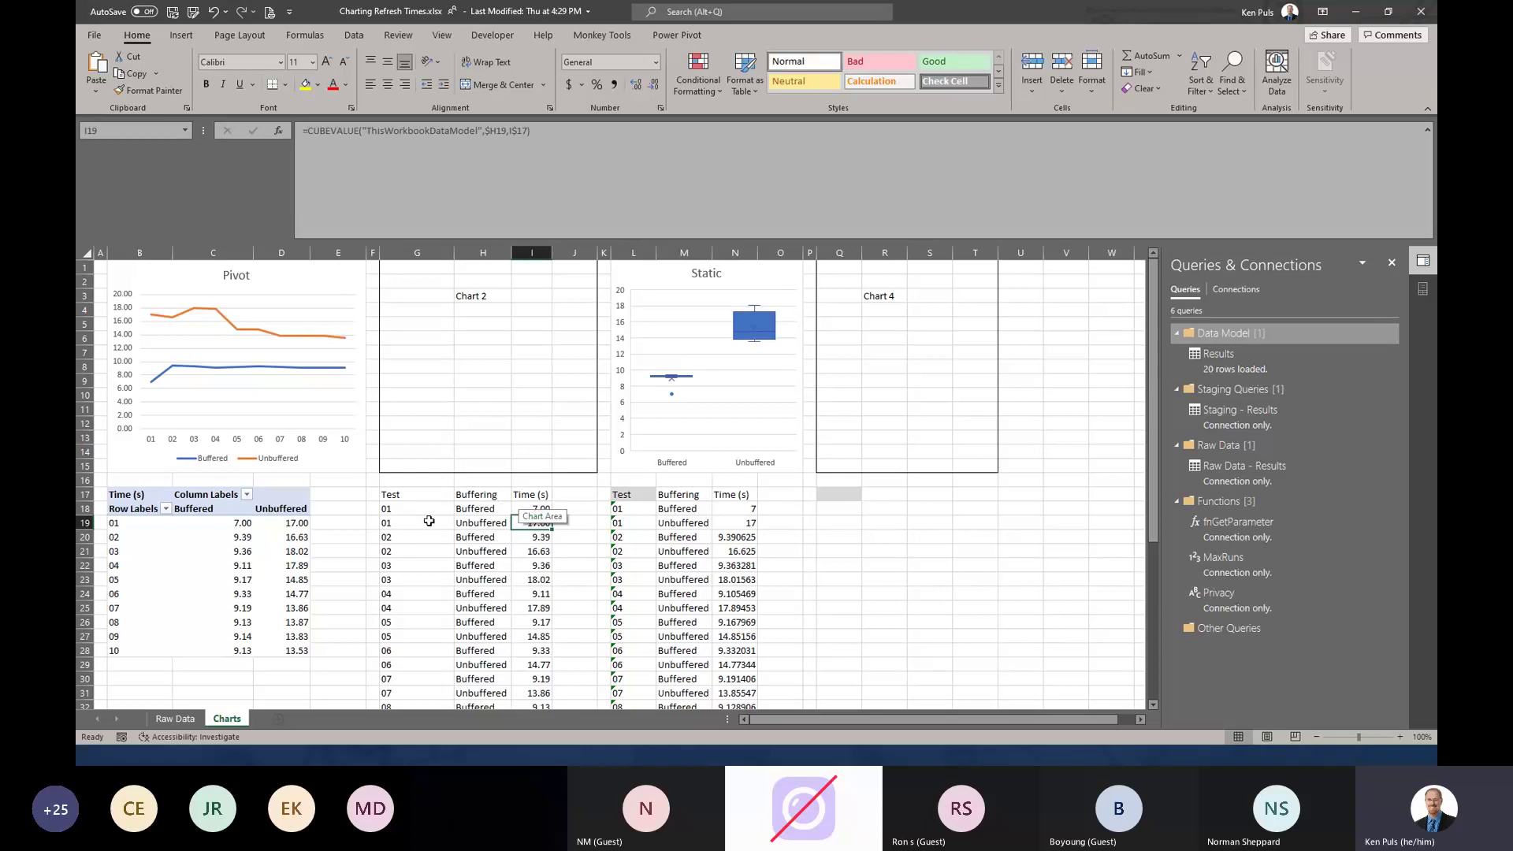
- In I18's first CUBEMEMBER expression, replace the hard-coded test 01 with a concatenated reference to G18
{"action": "left_click", "coordinate": [545, 508]}
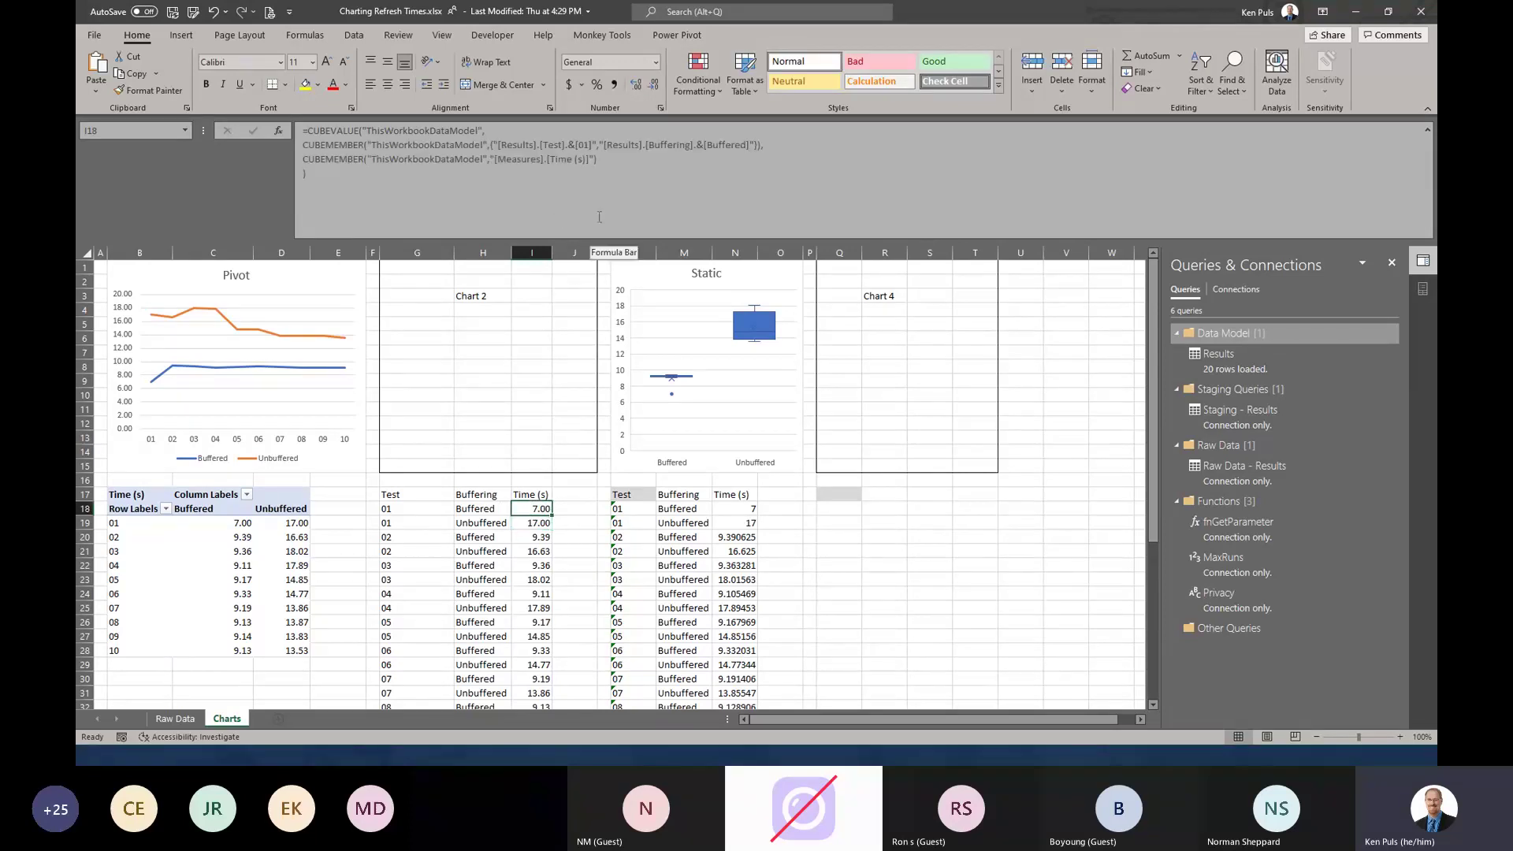
{"action": "double_click", "coordinate": [582, 145]}
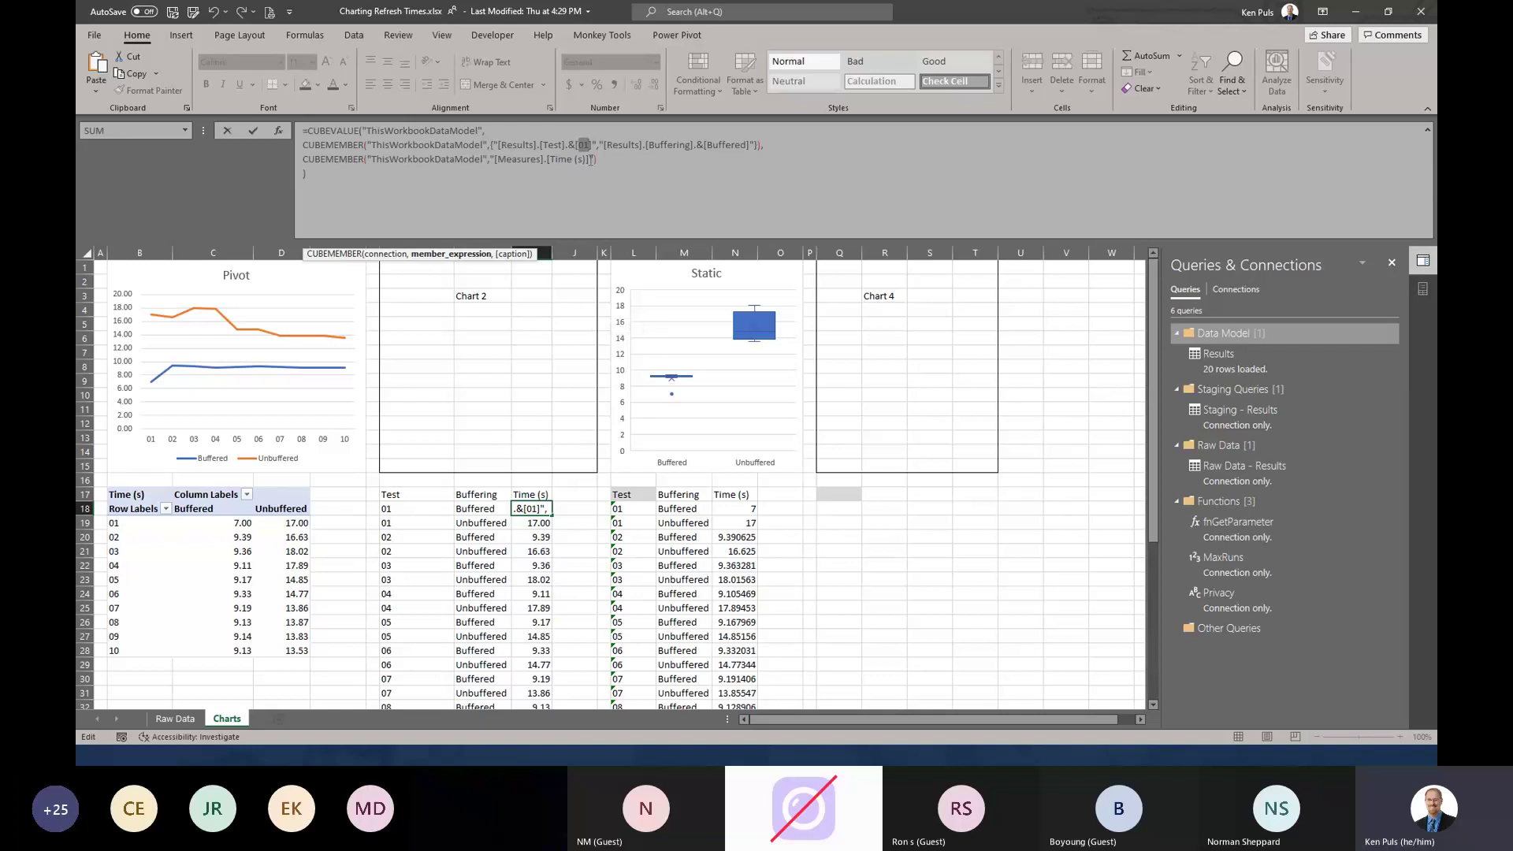
{"action": "left_click_drag", "start_coordinate": [707, 147], "coordinate": [745, 147]}
{"action": "double_click", "coordinate": [583, 145]}
{"action": "type", "text": "\""}
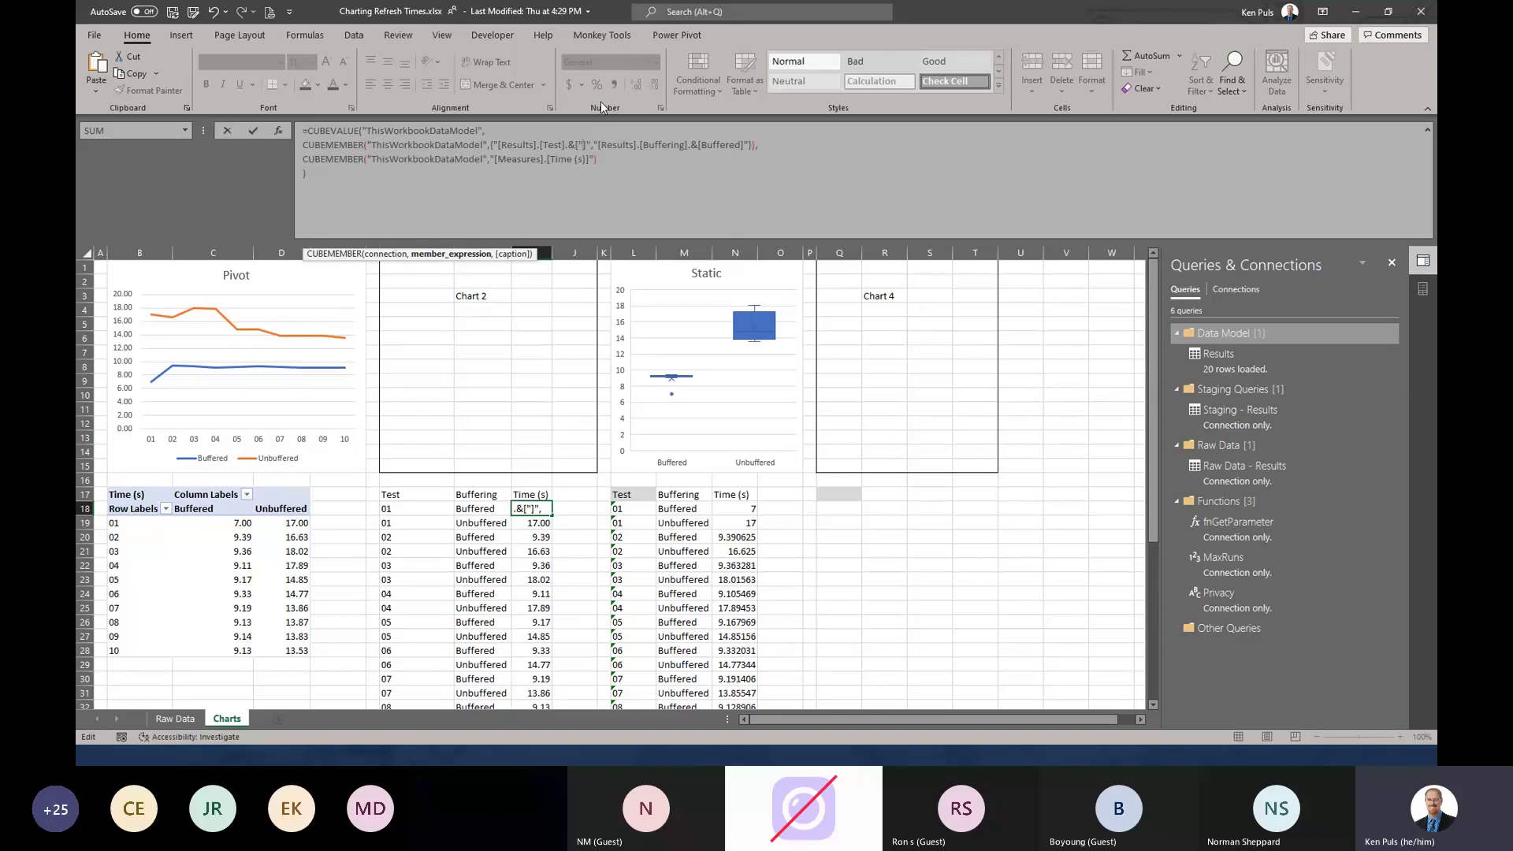
{"action": "type", "text": "&"}
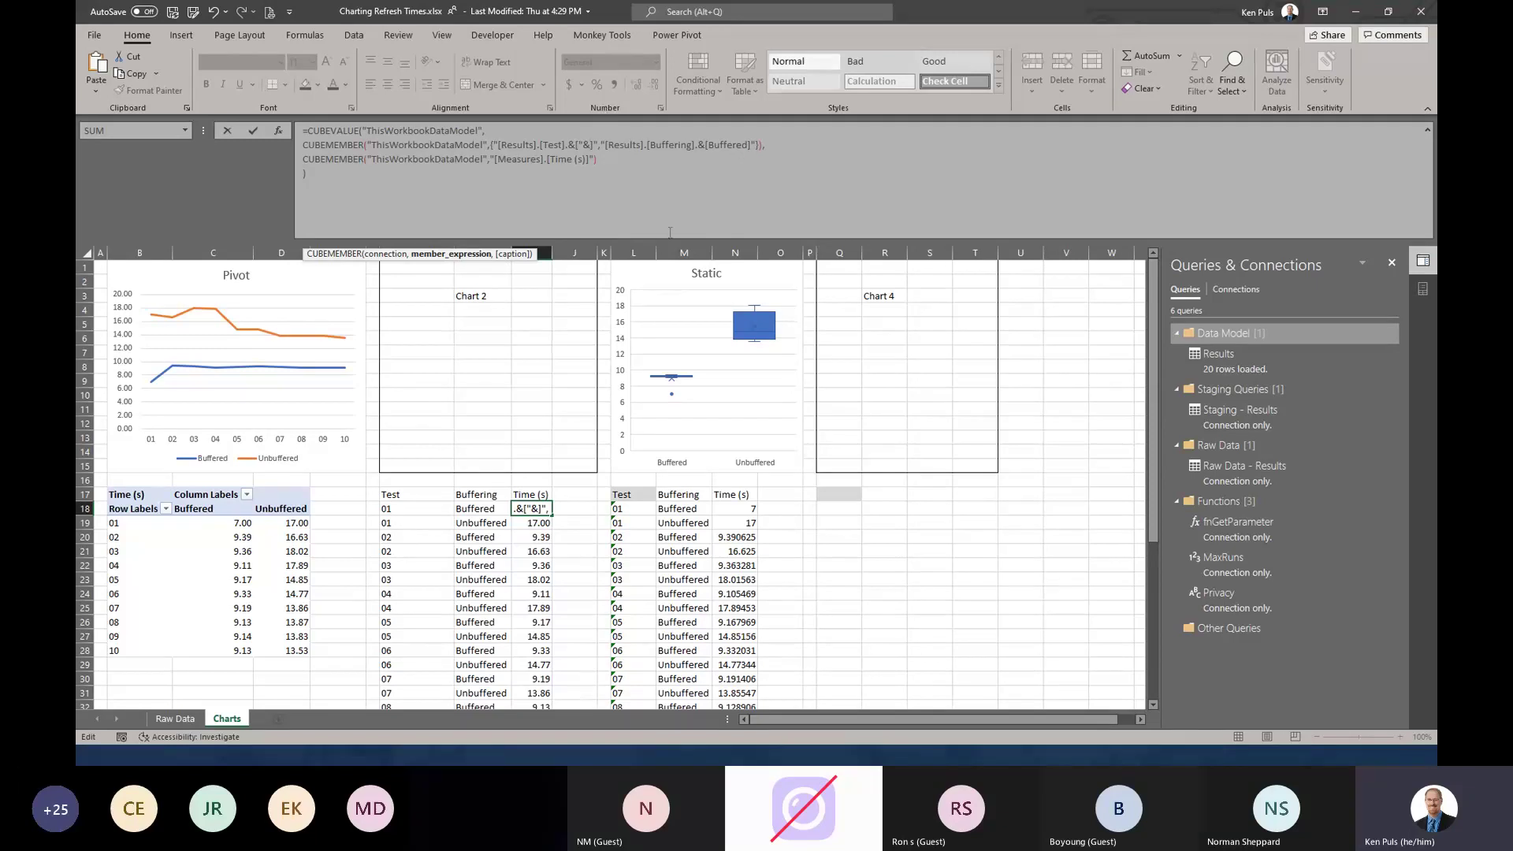
{"action": "left_click", "coordinate": [424, 510]}
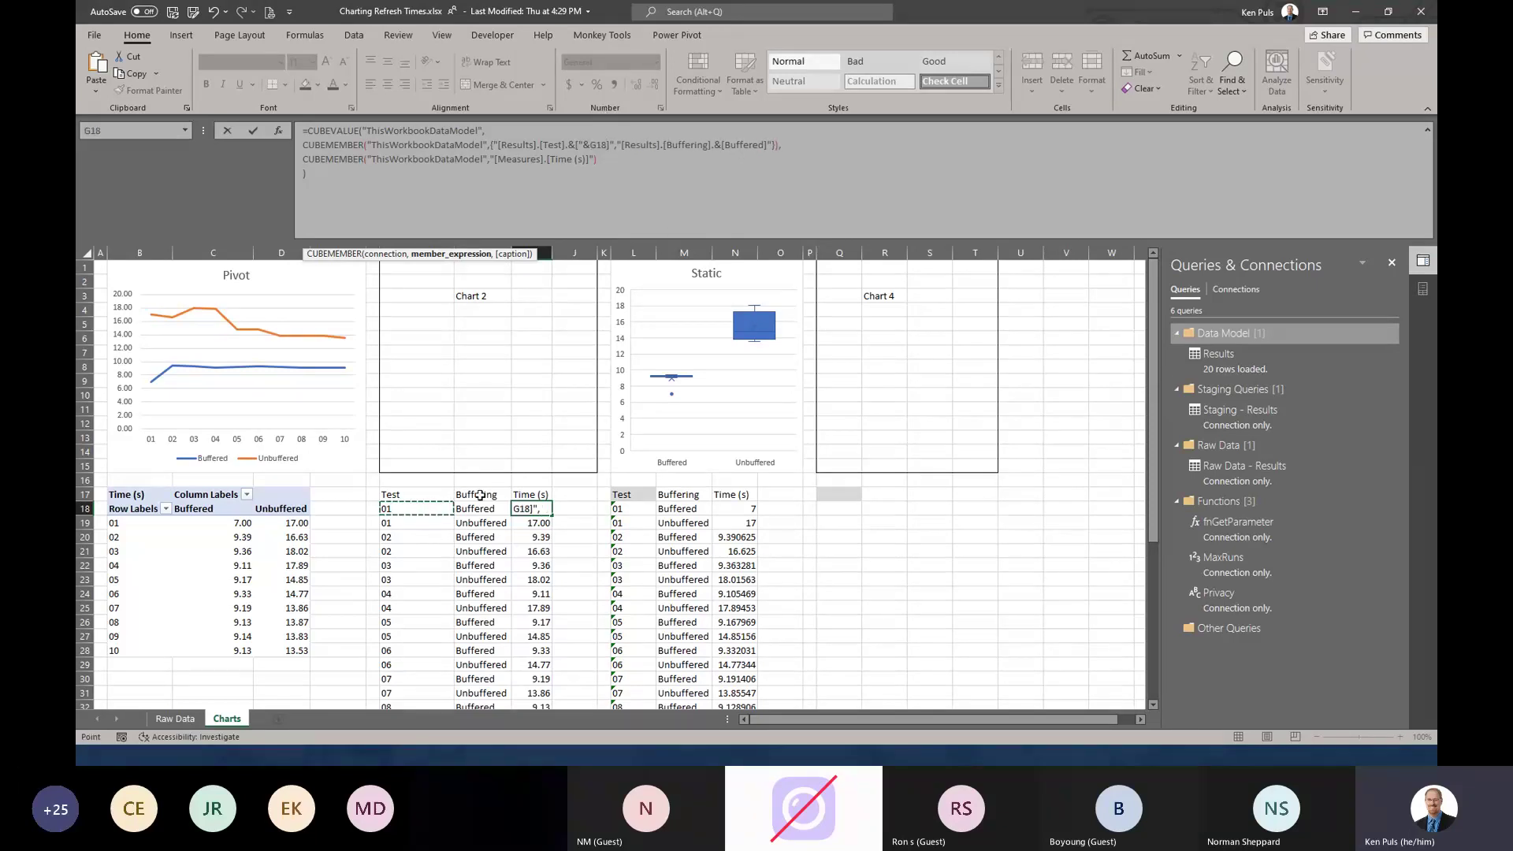
{"action": "type", "text": "&\"]"}
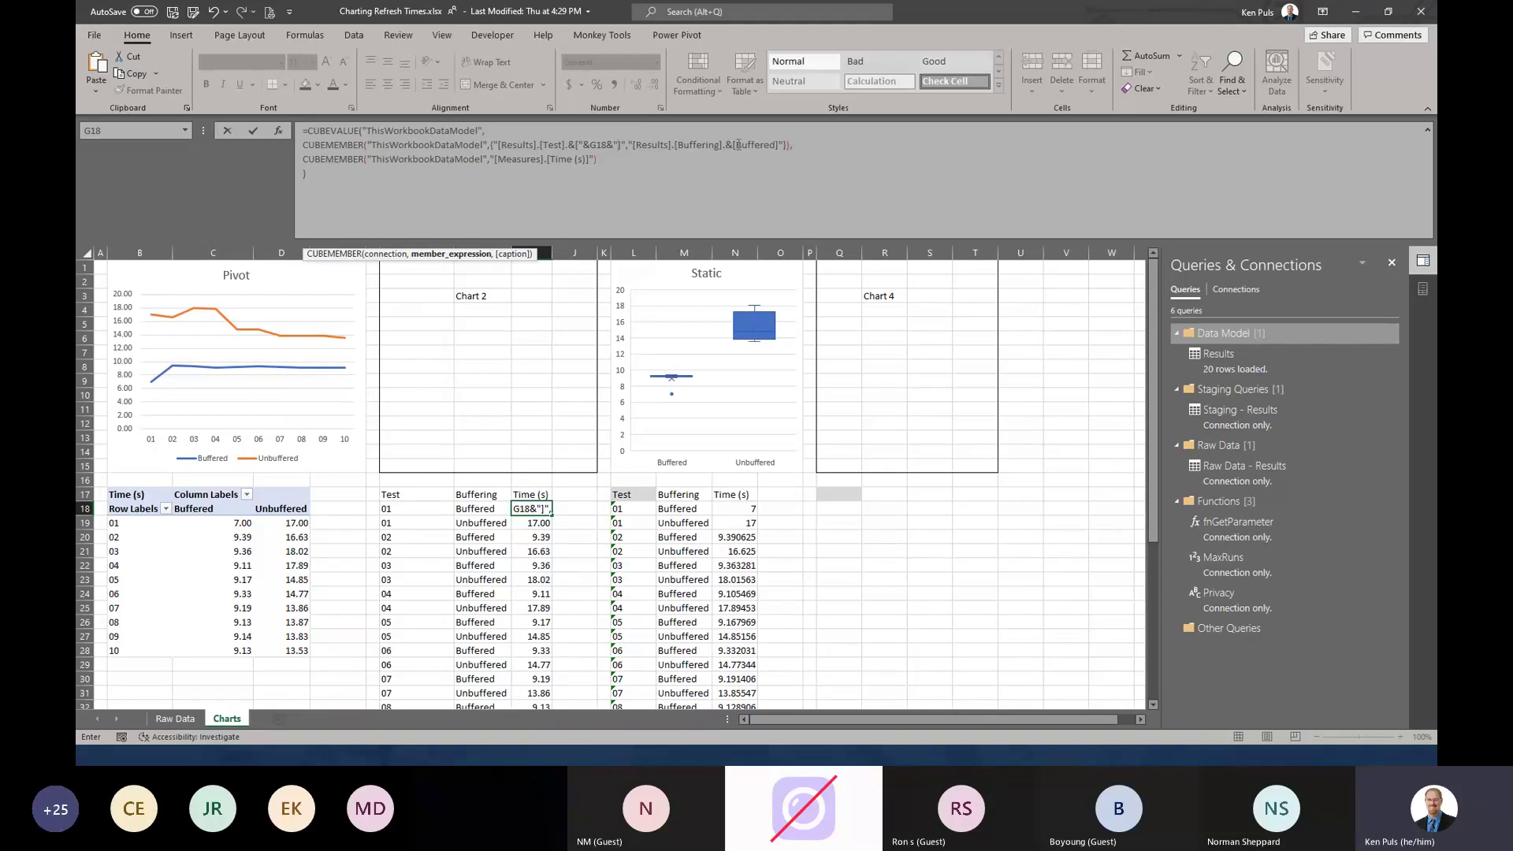
- Replace the hard-coded Buffered in I18's CUBEMEMBER expression with a concatenated reference to H18, and try to commit the formula
{"action": "left_click_drag", "start_coordinate": [736, 147], "coordinate": [775, 148]}
{"action": "type", "text": "\"&"}
{"action": "left_click", "coordinate": [483, 508]}
{"action": "type", "text": "&H18&\""}
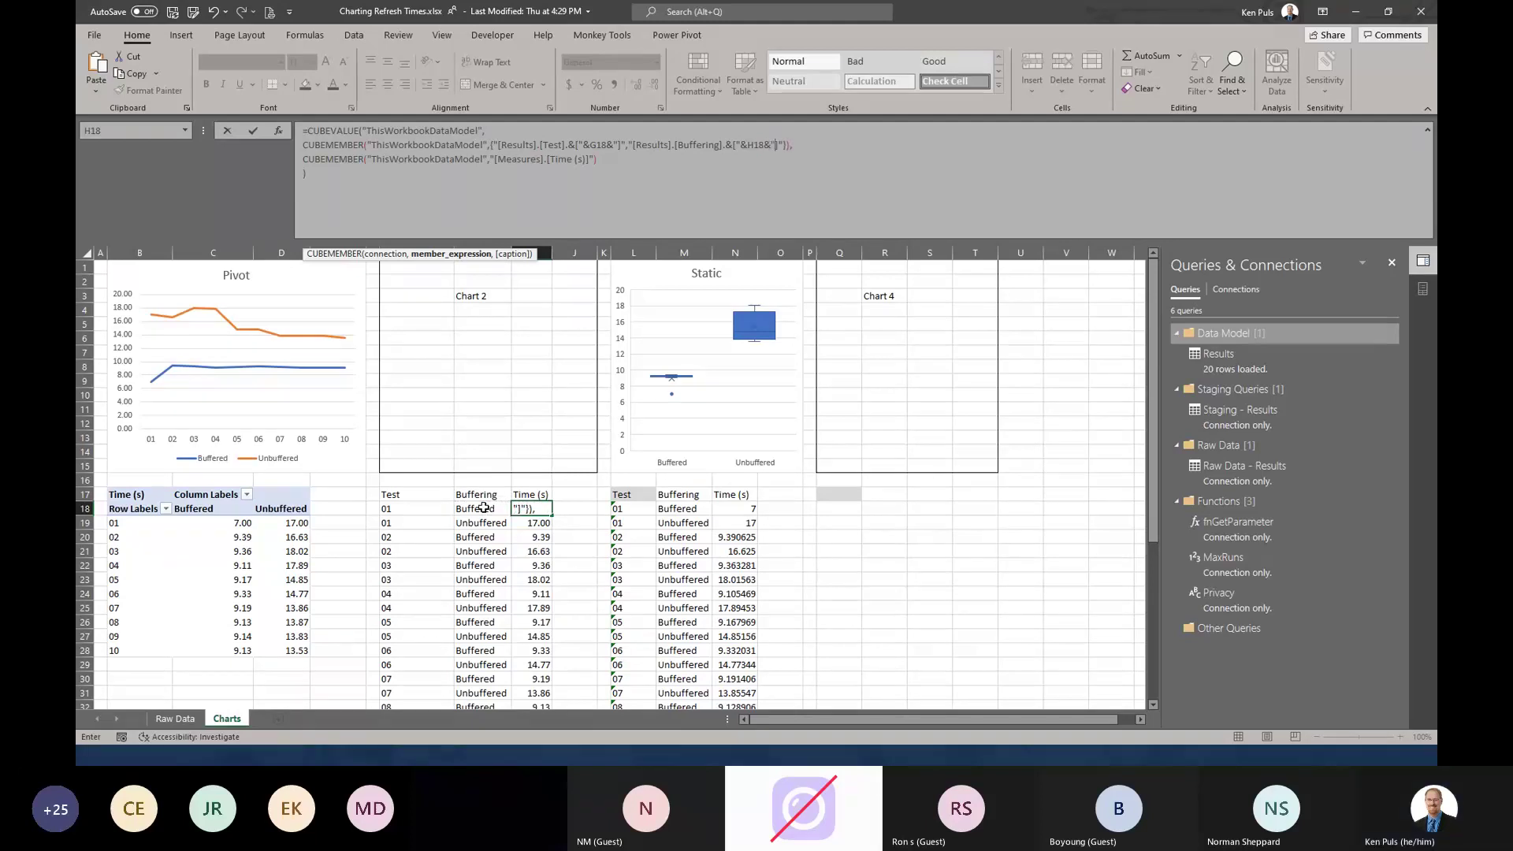
{"action": "left_click", "coordinate": [649, 279]}
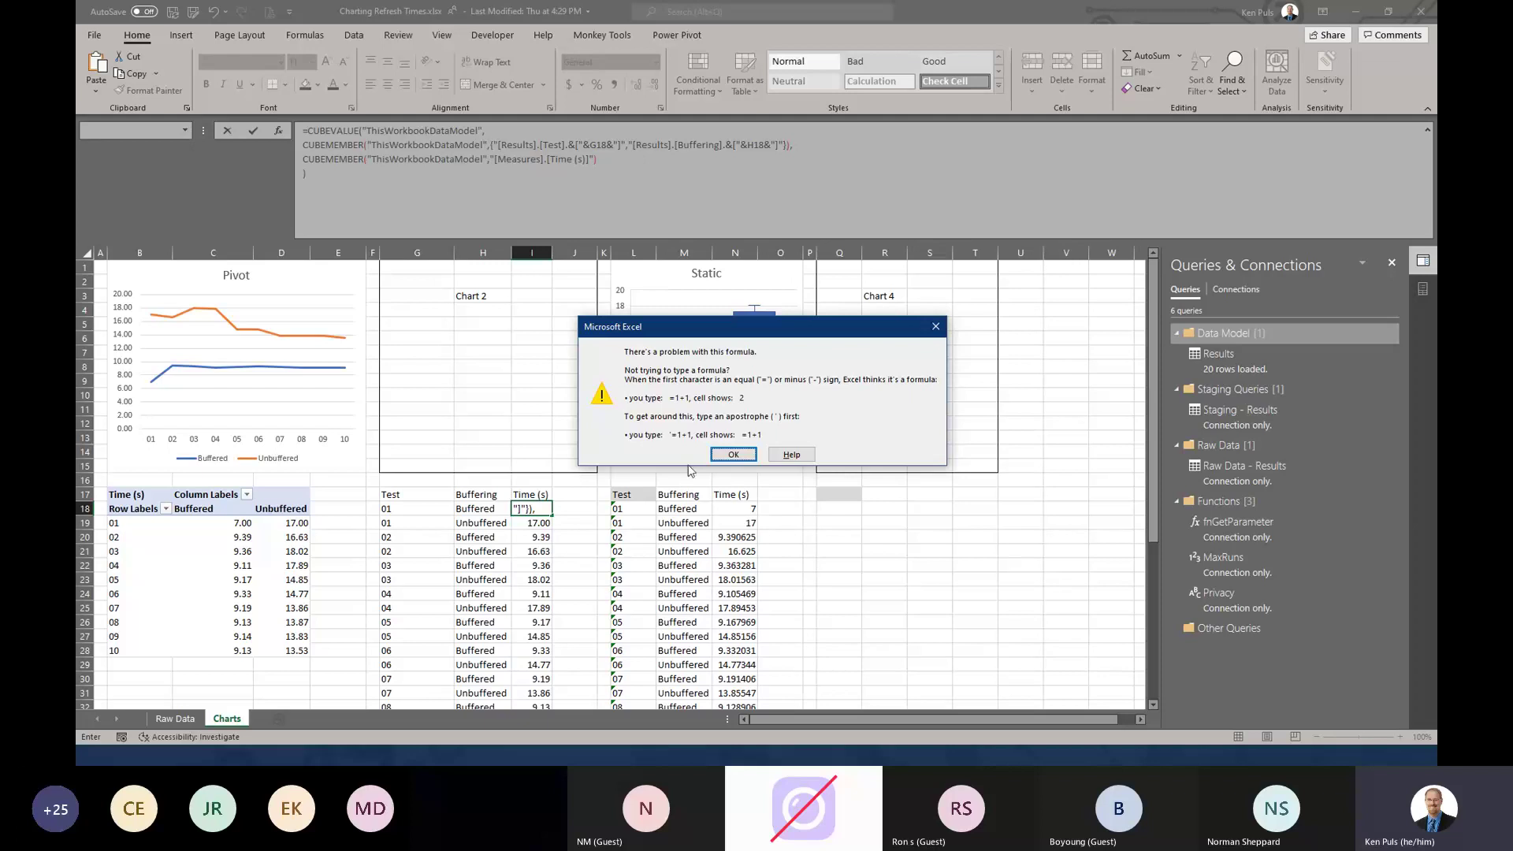
{"action": "left_click", "coordinate": [733, 455]}
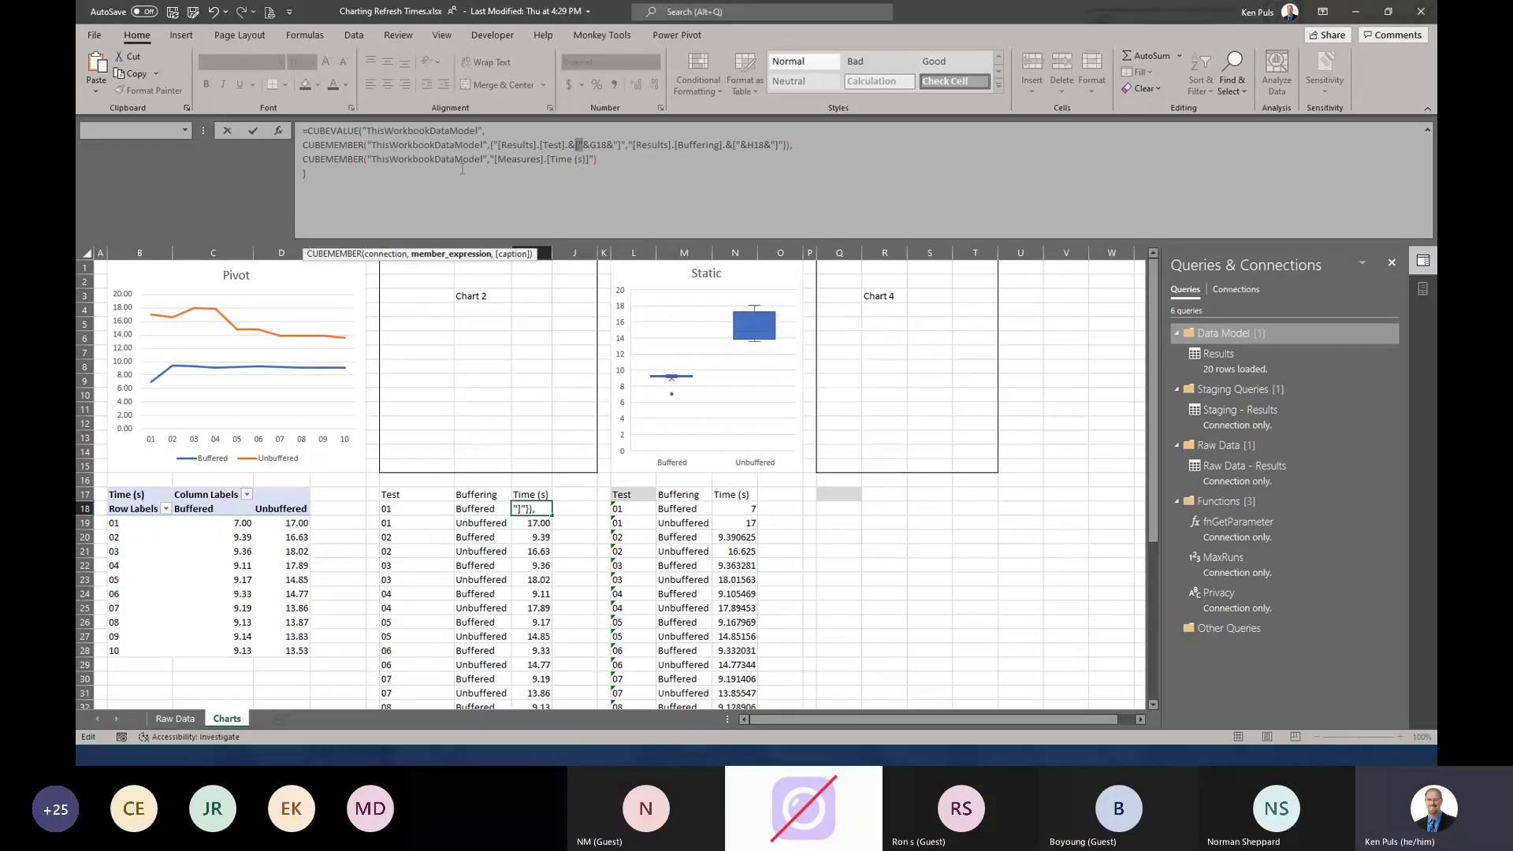
- Duplicate the CUBEMEMBER line containing the Test and Buffering members onto a new line directly below it in I18's formula
{"action": "left_click", "coordinate": [492, 145]}
{"action": "left_click", "coordinate": [787, 149]}
{"action": "left_click_drag", "start_coordinate": [493, 145], "coordinate": [785, 148]}
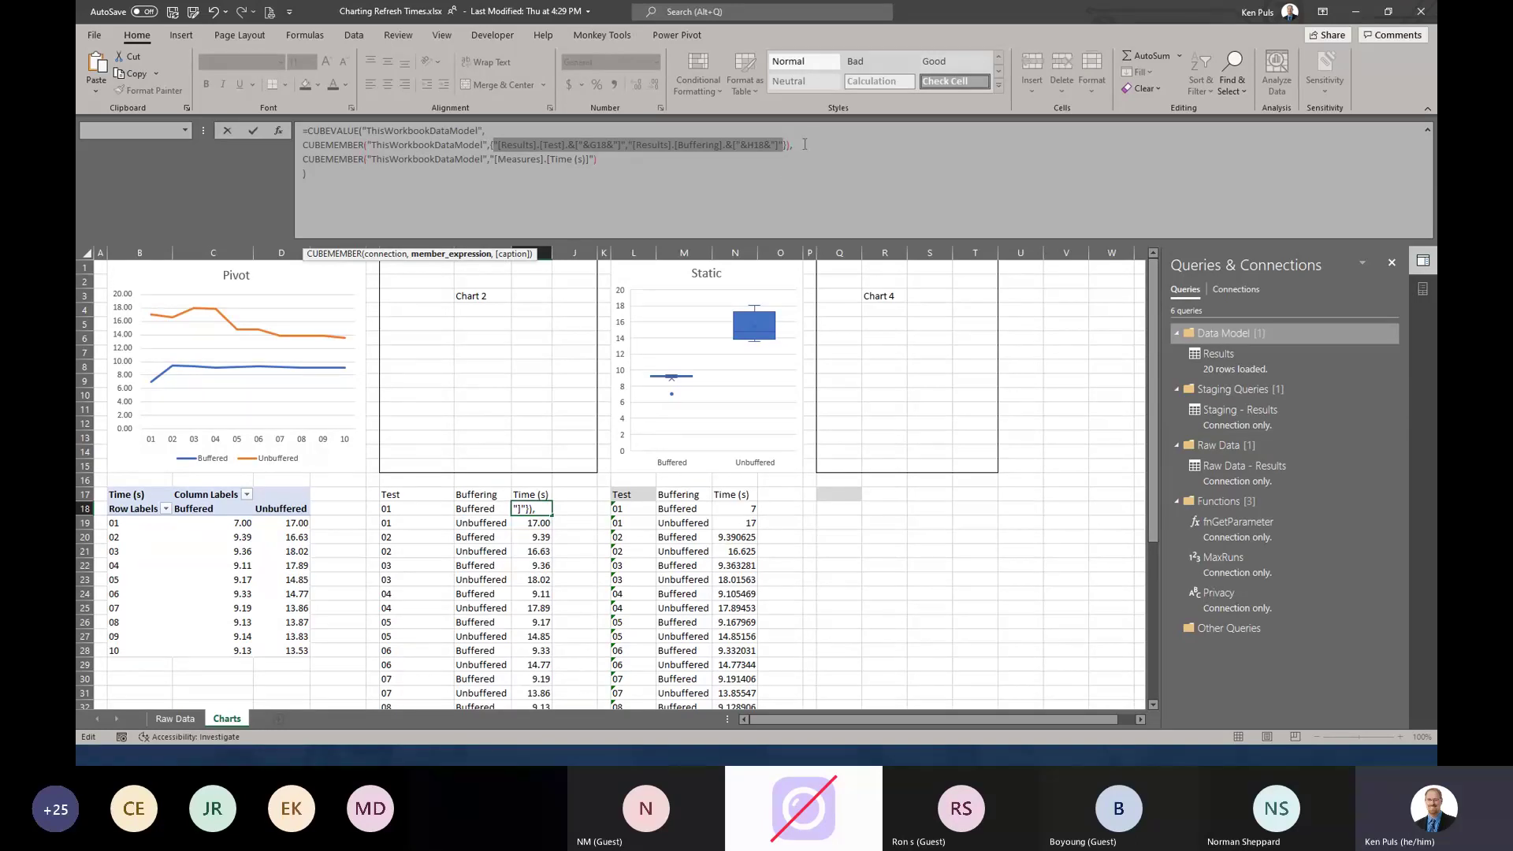
{"action": "key", "text": "Right"}
{"action": "key", "text": "ctrl+shift+Left"}
{"action": "key", "text": "ctrl+shift+Left"}
{"action": "key", "text": "ctrl+shift+Left"}
{"action": "key", "text": "ctrl+shift+Left"}
{"action": "key", "text": "ctrl+shift+Left"}
{"action": "key", "text": "ctrl+shift+Left"}
{"action": "key", "text": "ctrl+shift+Left"}
{"action": "key", "text": "ctrl+shift+Left"}
{"action": "key", "text": "ctrl+shift+Left"}
{"action": "key", "text": "ctrl+shift+Left"}
{"action": "key", "text": "ctrl+shift+Left"}
{"action": "key", "text": "ctrl+shift+Left"}
{"action": "key", "text": "ctrl+shift+Left"}
{"action": "key", "text": "ctrl+shift+Left"}
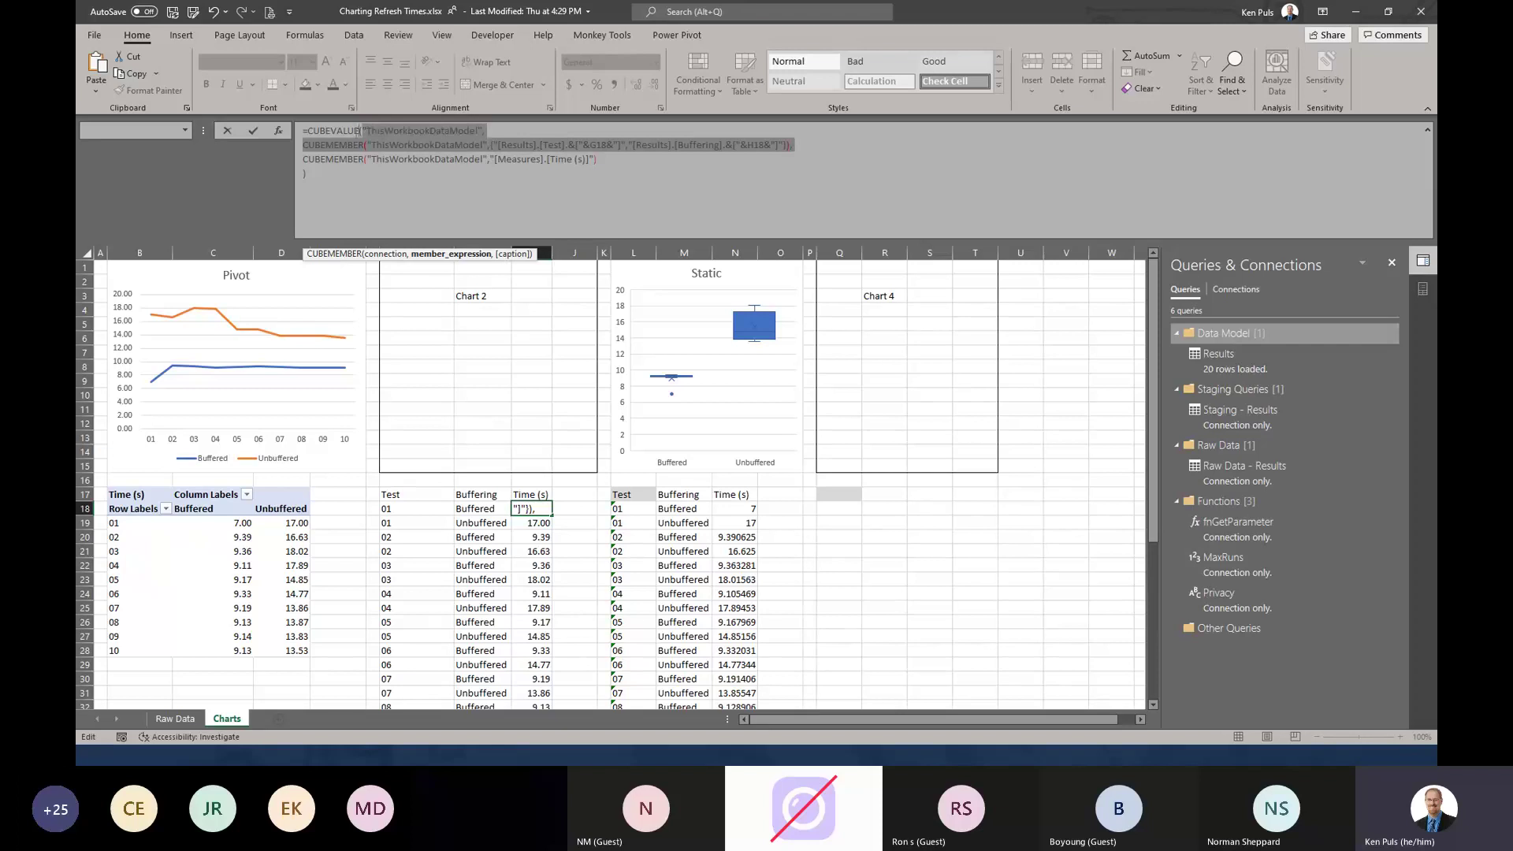
{"action": "key", "text": "ctrl+shift+Right"}
{"action": "key", "text": "ctrl+c"}
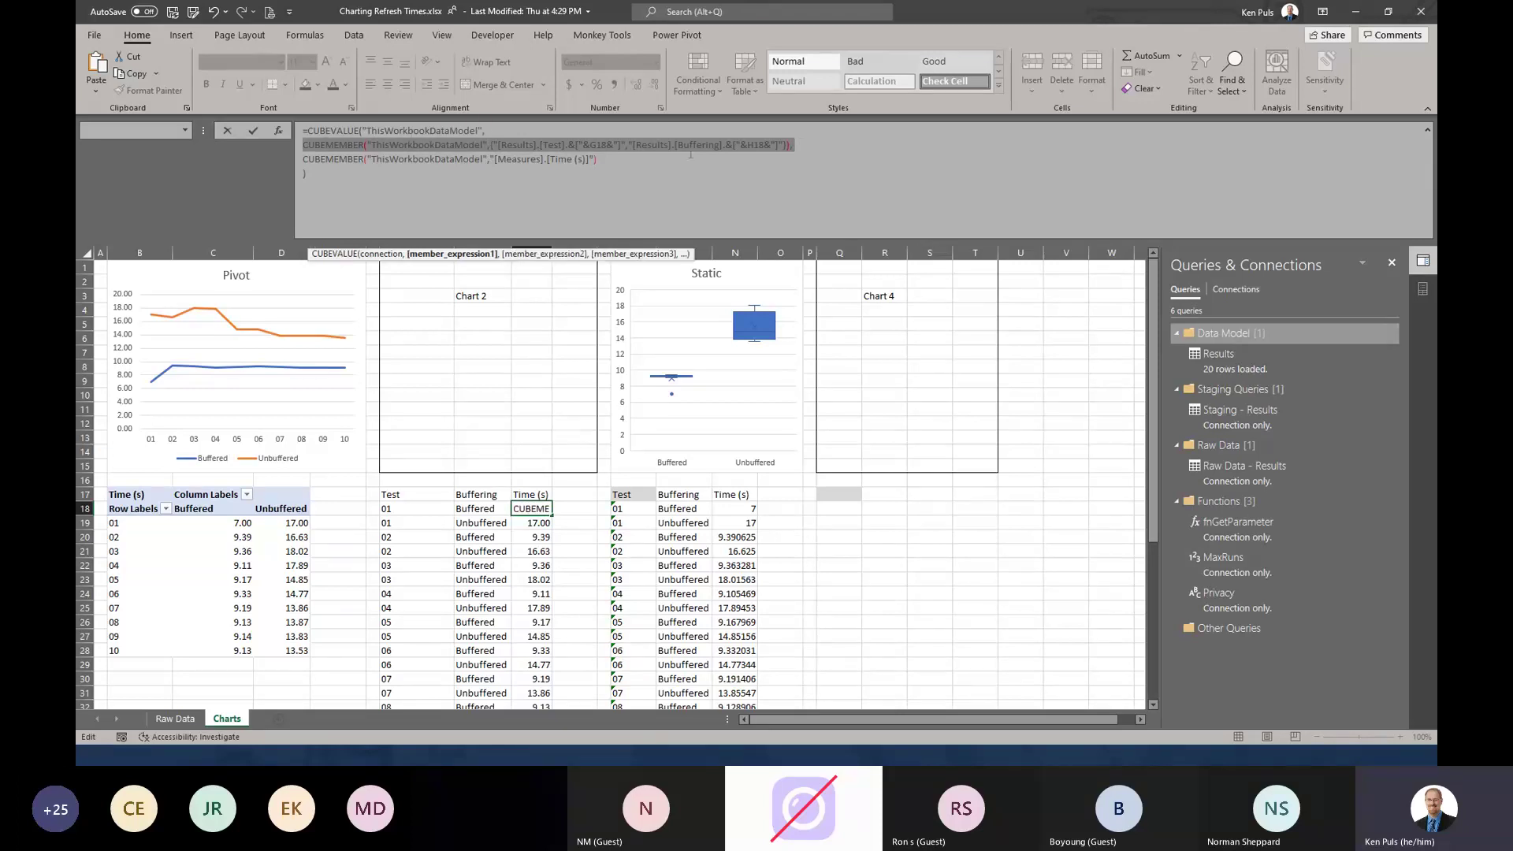
{"action": "key", "text": "Right"}
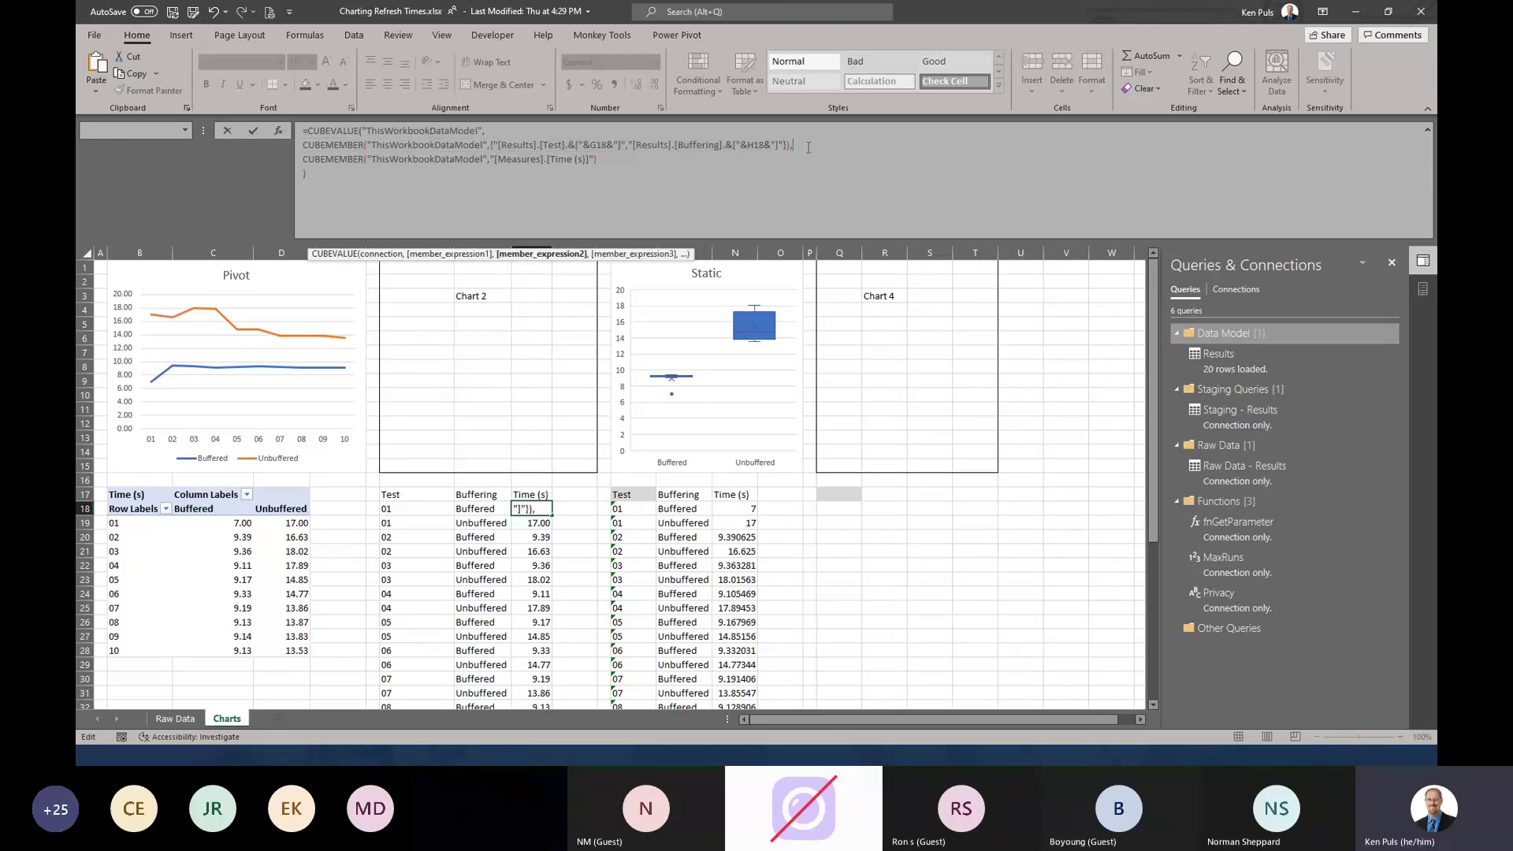
{"action": "key", "text": "alt+Return"}
{"action": "key", "text": "ctrl+v"}
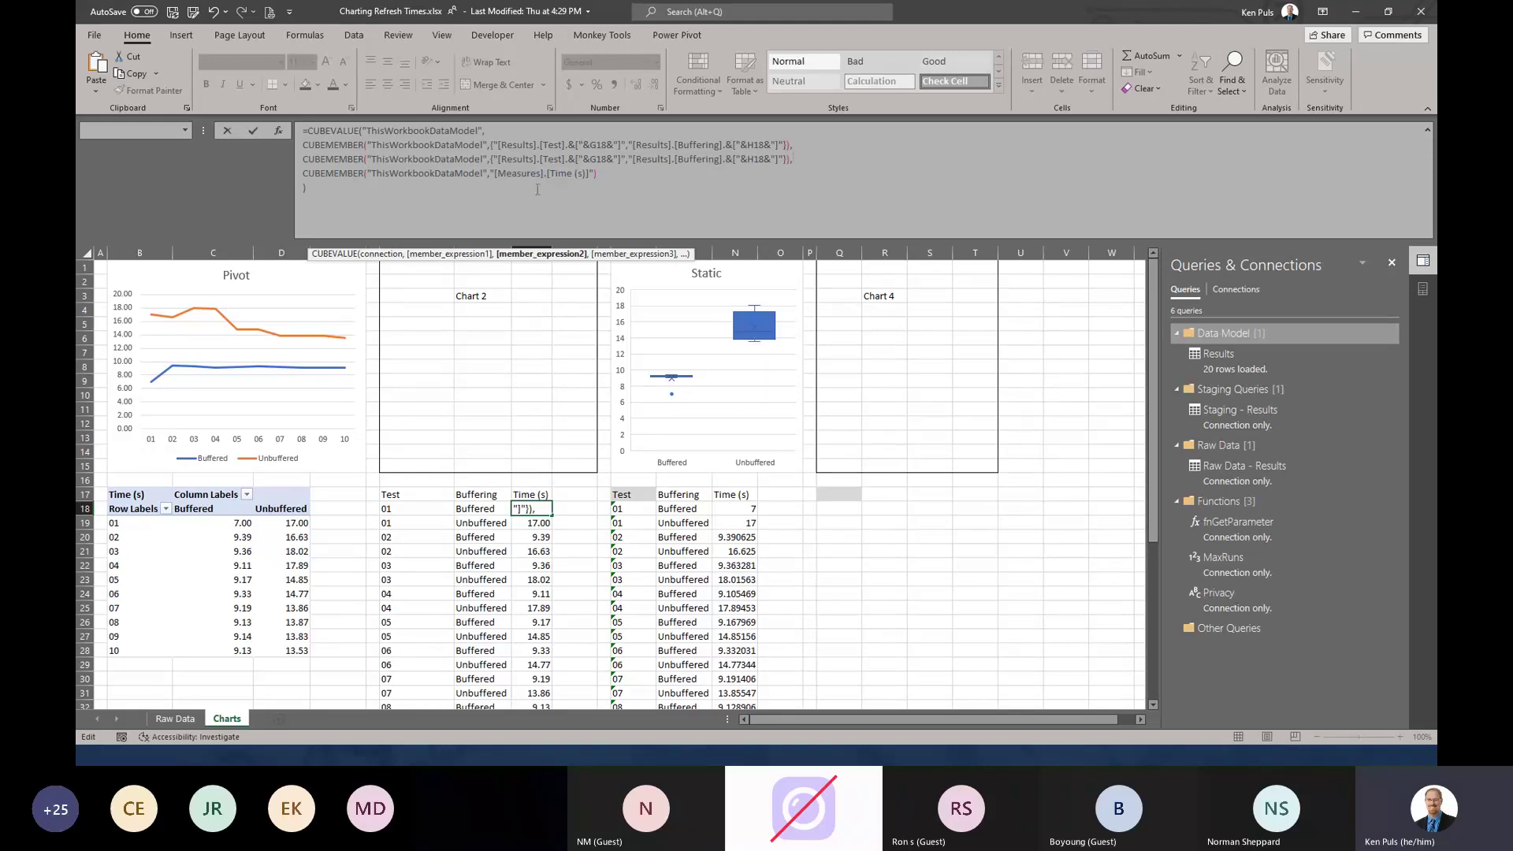
- Reduce the first CUBEMEMBER line in I18 to only the Test member referencing G18, removing its braces and the Buffering member
{"action": "left_click", "coordinate": [491, 145]}
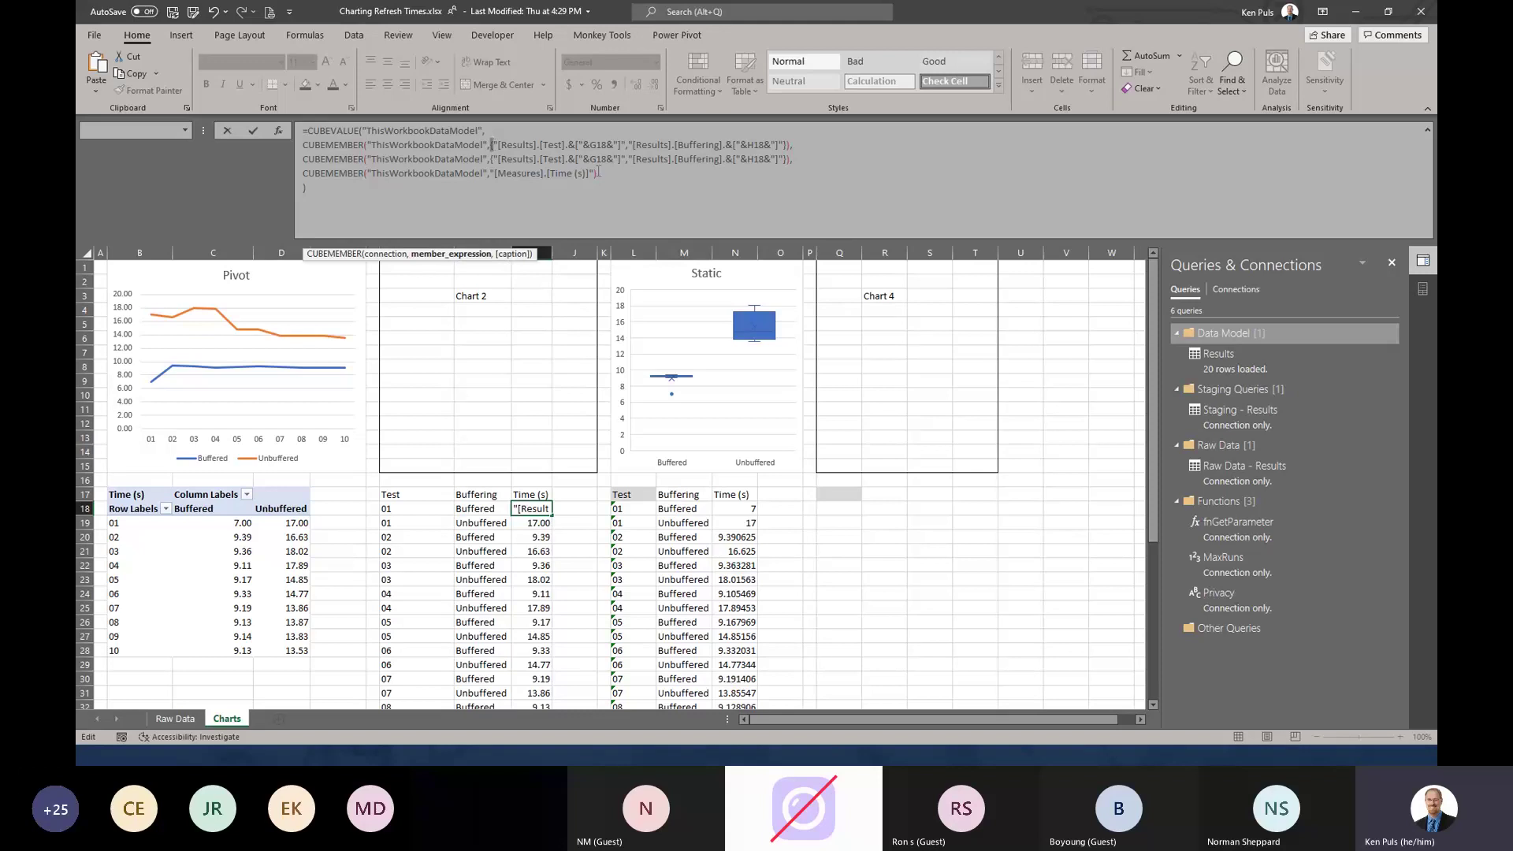
{"action": "key", "text": "Delete"}
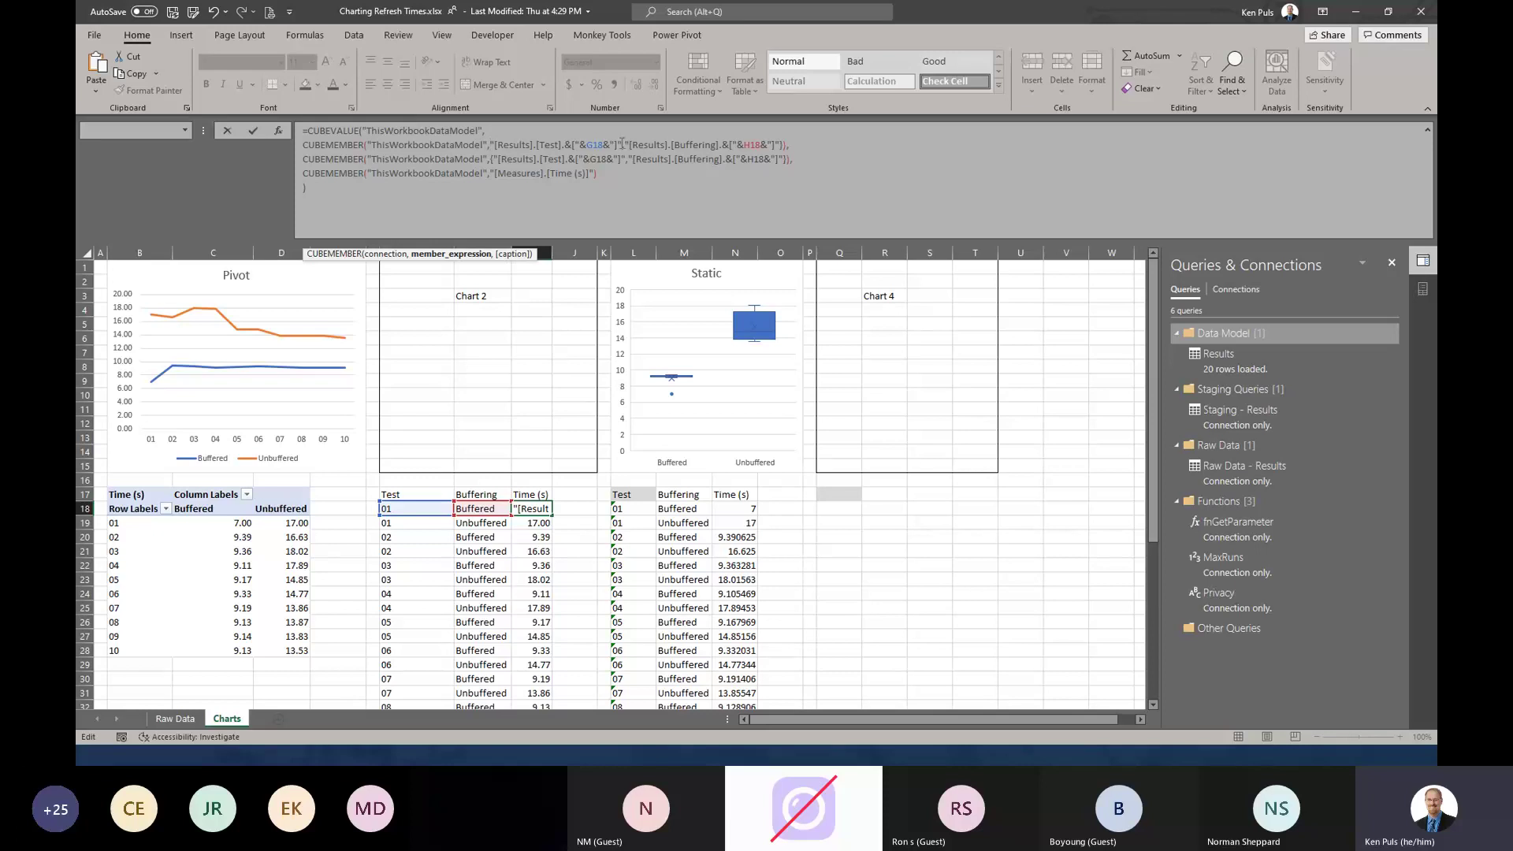
{"action": "left_click_drag", "start_coordinate": [621, 144], "coordinate": [782, 147]}
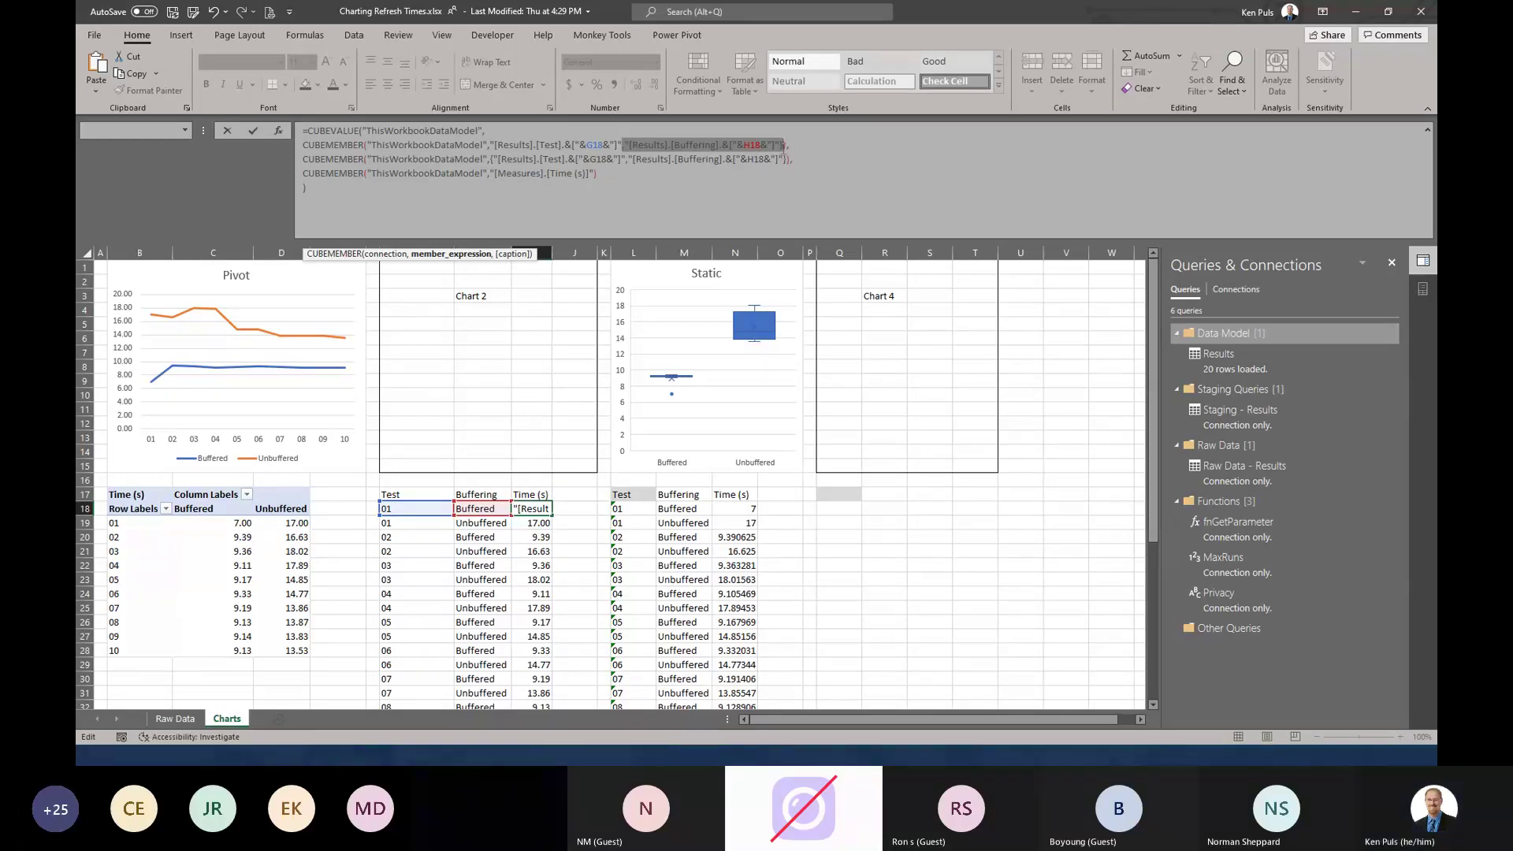
{"action": "key", "text": "Delete"}
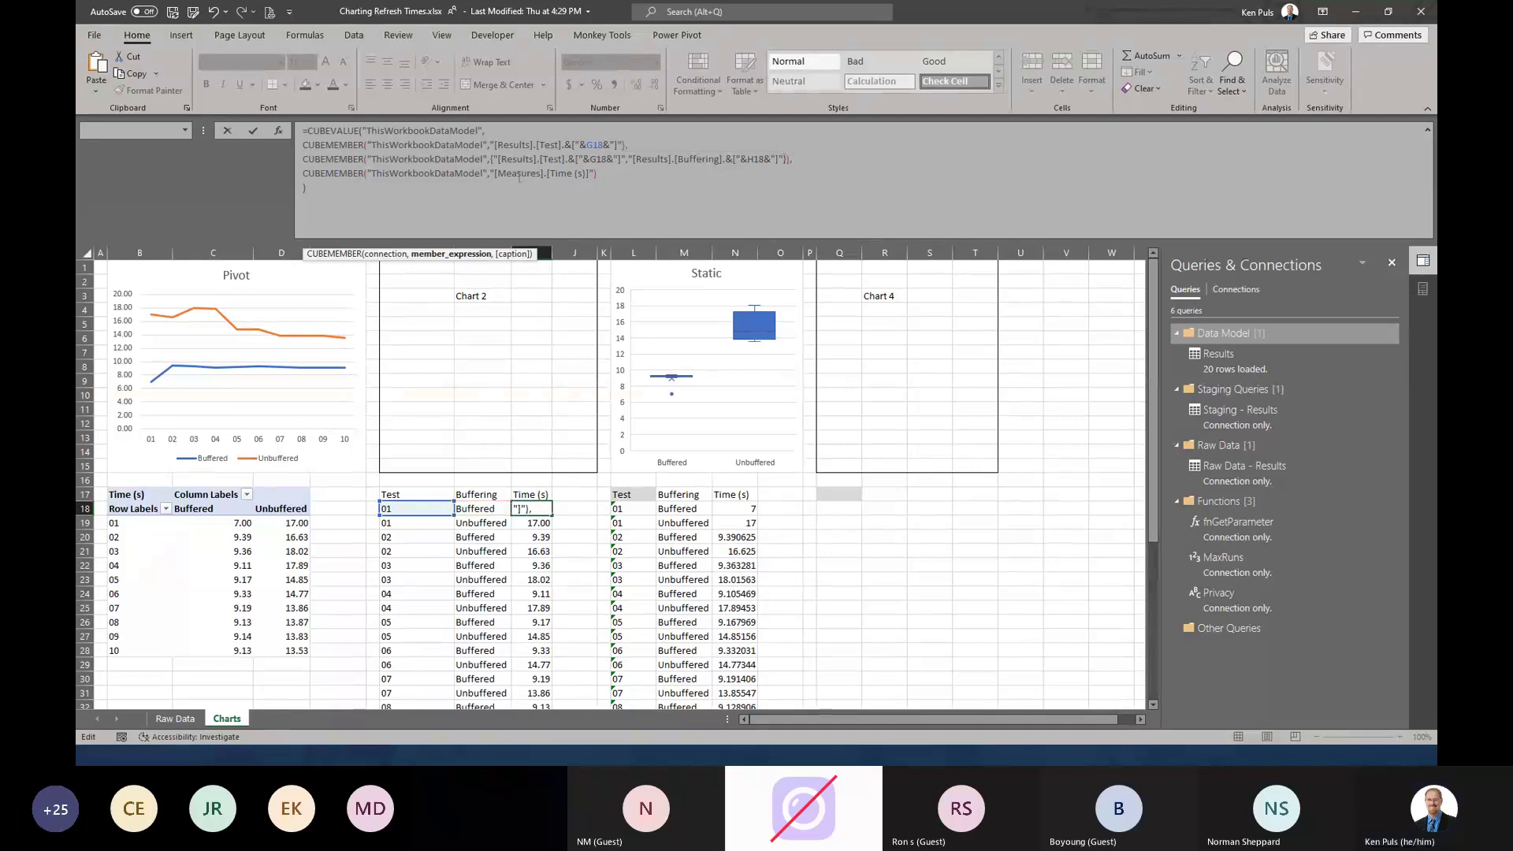
- Reduce the second CUBEMEMBER line to only the Buffering member referencing H18, without braces, and commit I18's formula
{"action": "left_click_drag", "start_coordinate": [490, 158], "coordinate": [628, 161]}
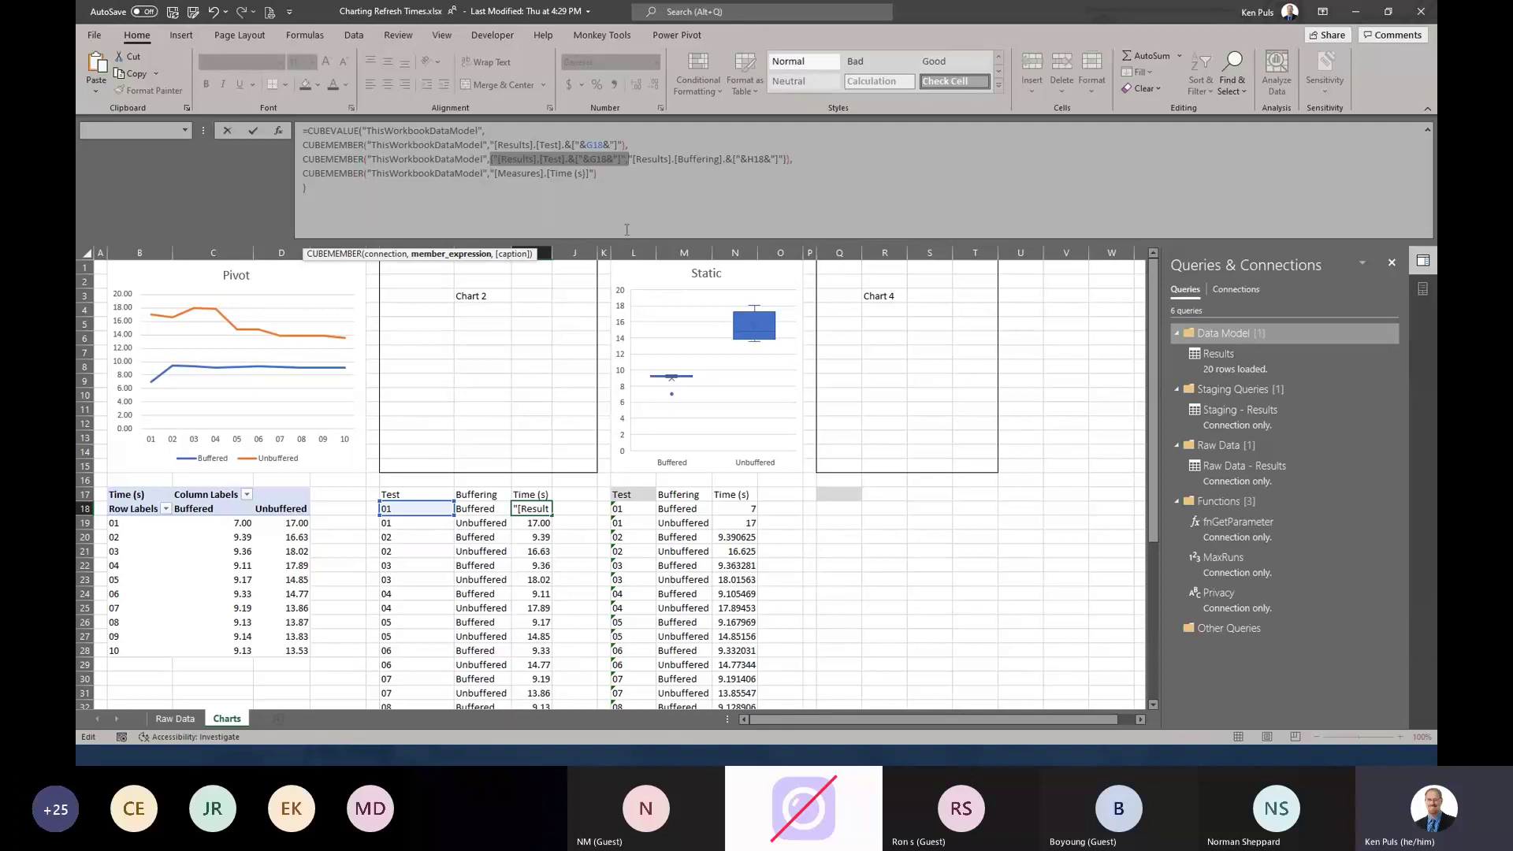
{"action": "key", "text": "Delete"}
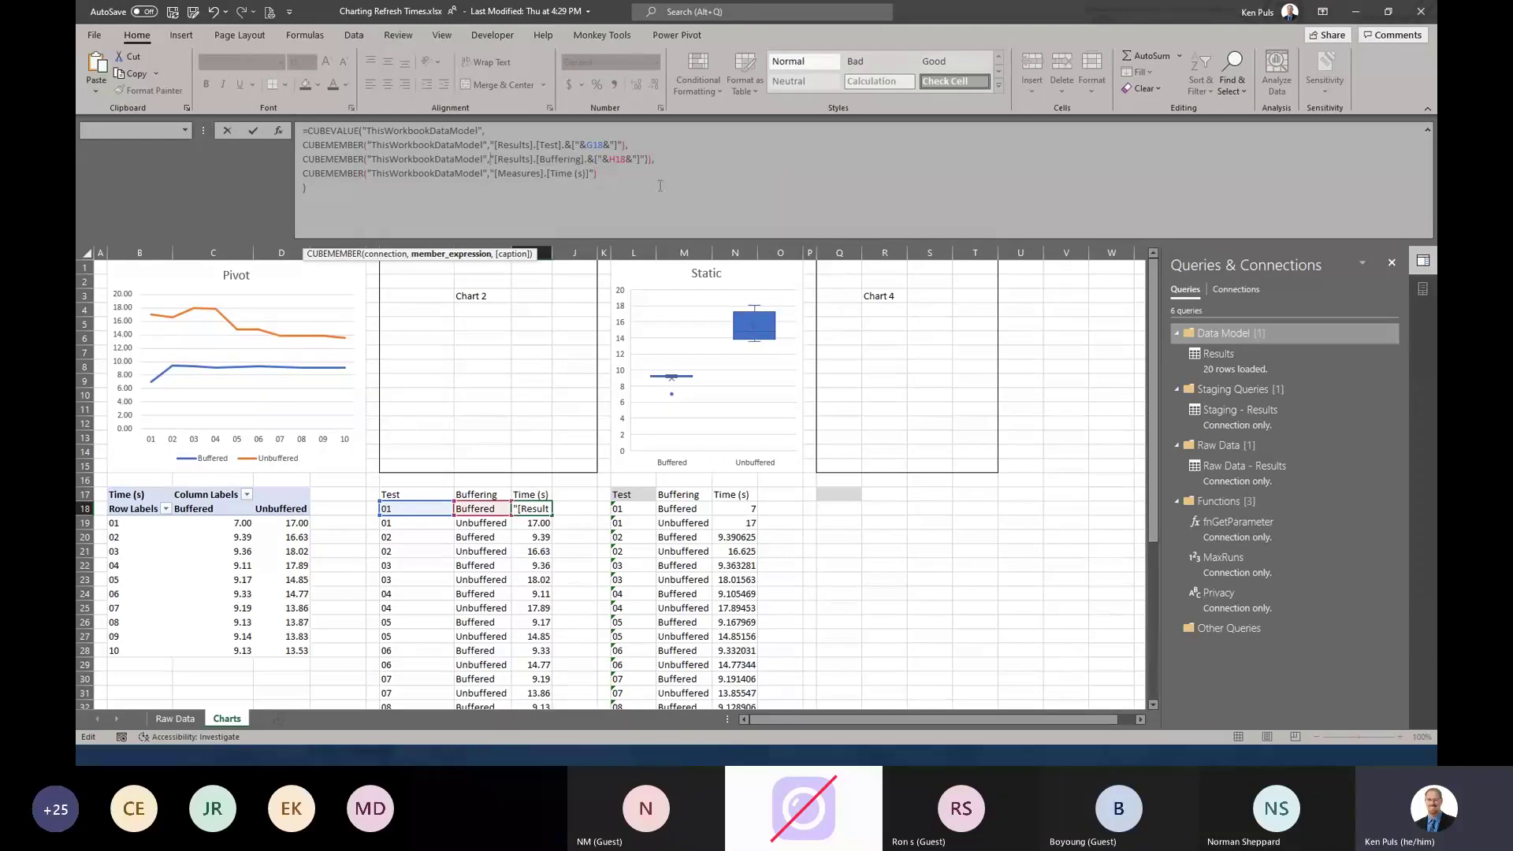
{"action": "key", "text": "Right"}
{"action": "left_click", "coordinate": [536, 190]}
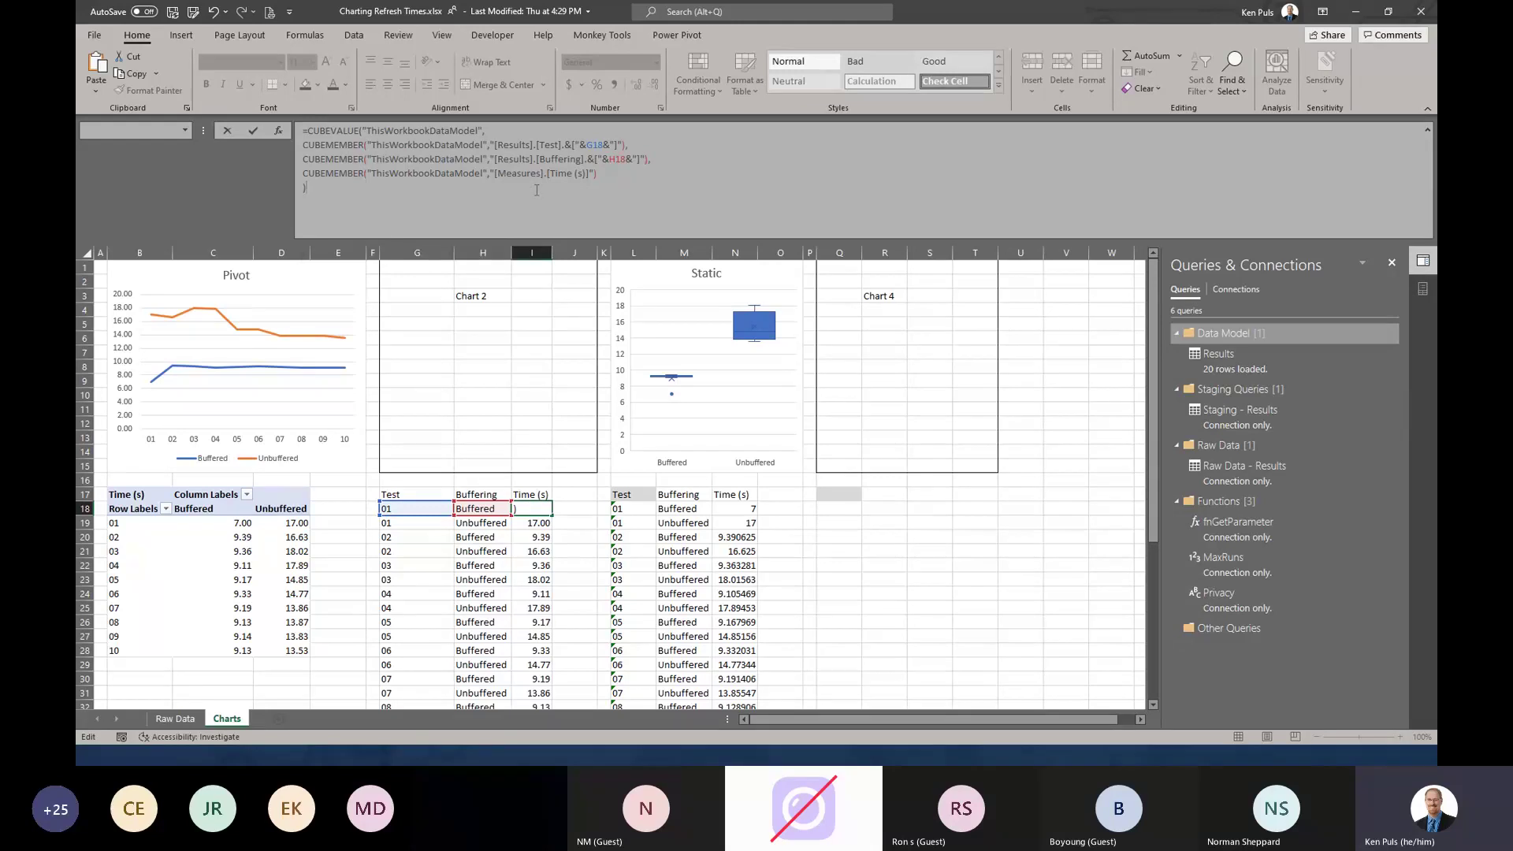
{"action": "key", "text": "Return"}
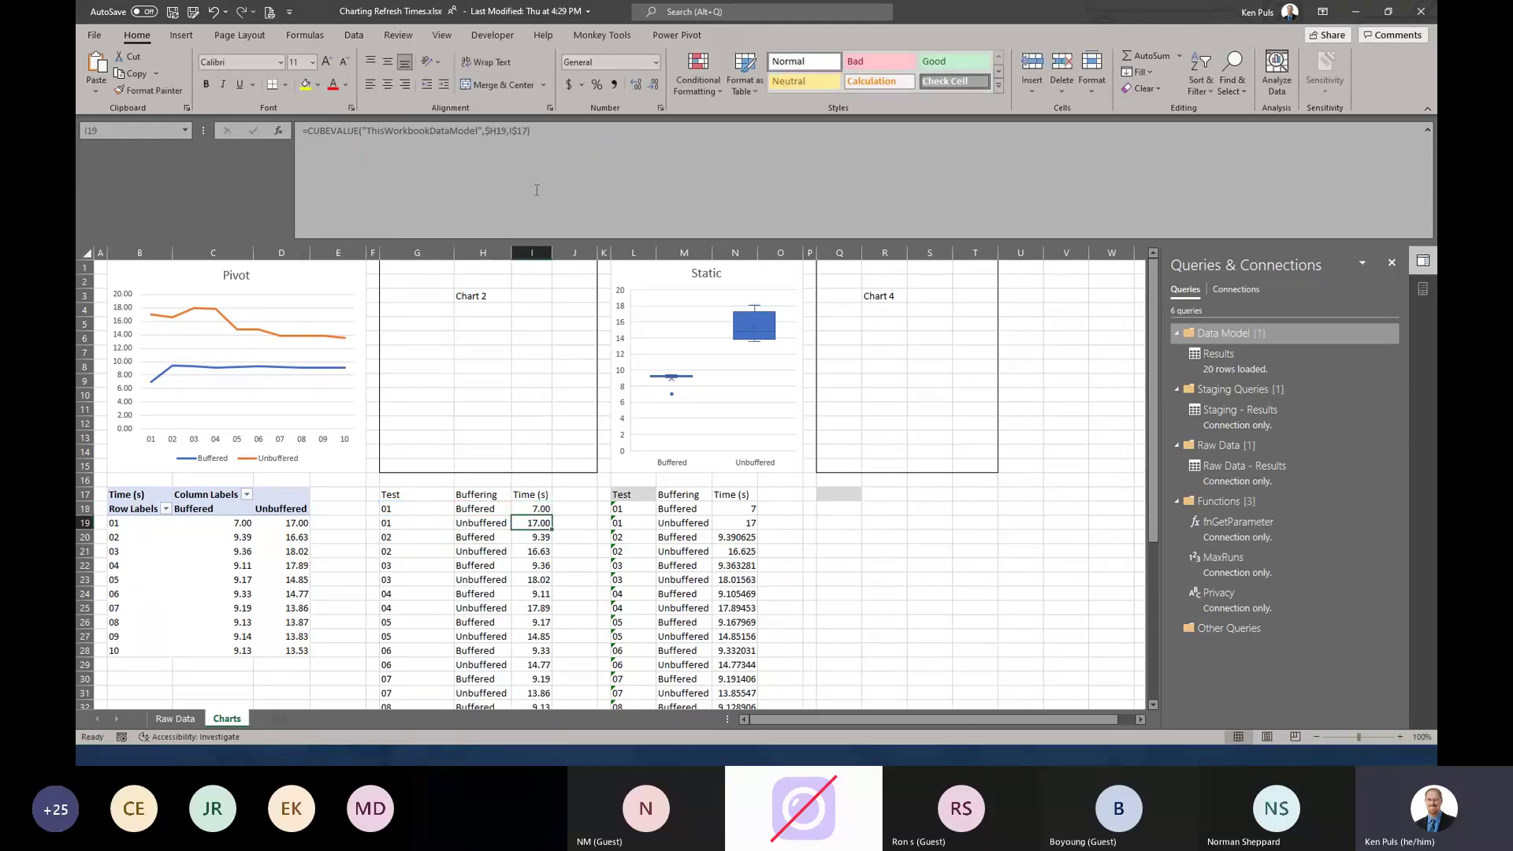
{"action": "left_click", "coordinate": [533, 510]}
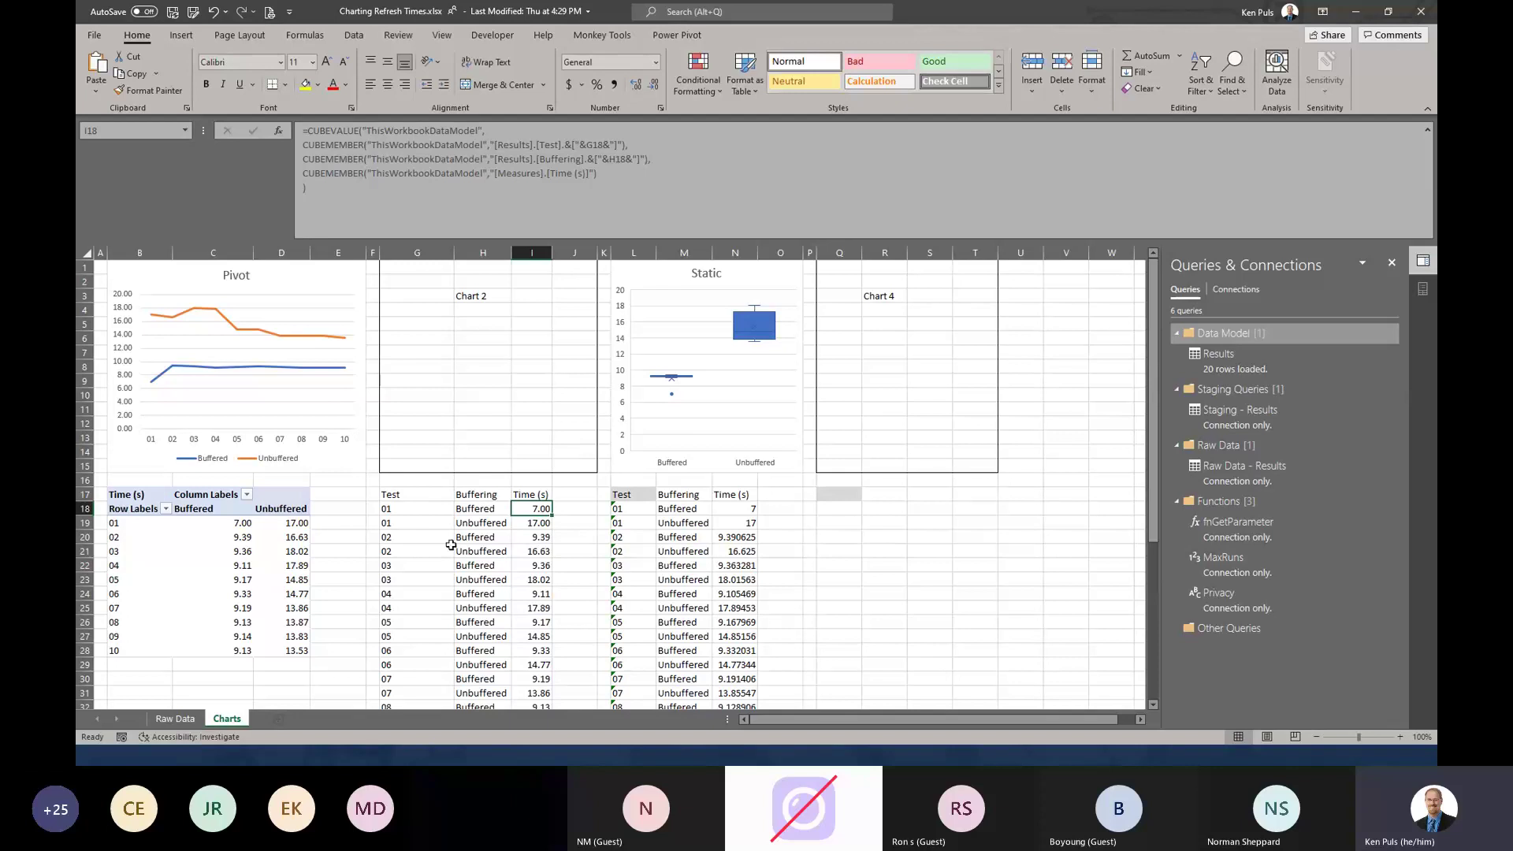
- Convert the cube formulas in G18:H18 to static values by pasting the copied cells over themselves as values
{"action": "left_click_drag", "start_coordinate": [402, 510], "coordinate": [462, 511]}
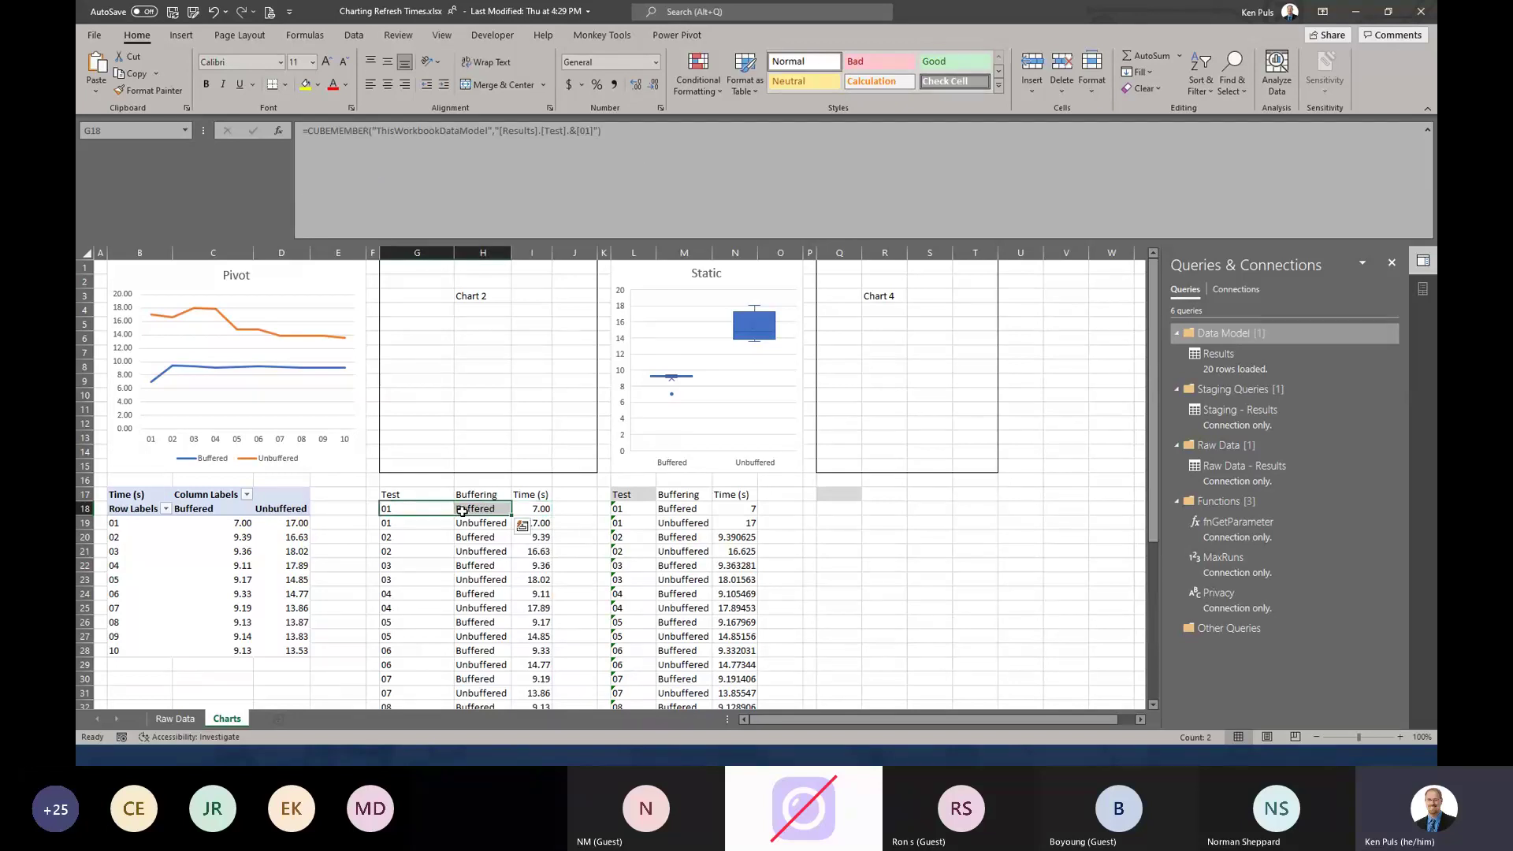
{"action": "key", "text": "ctrl+c"}
{"action": "key", "text": "ctrl+alt+v"}
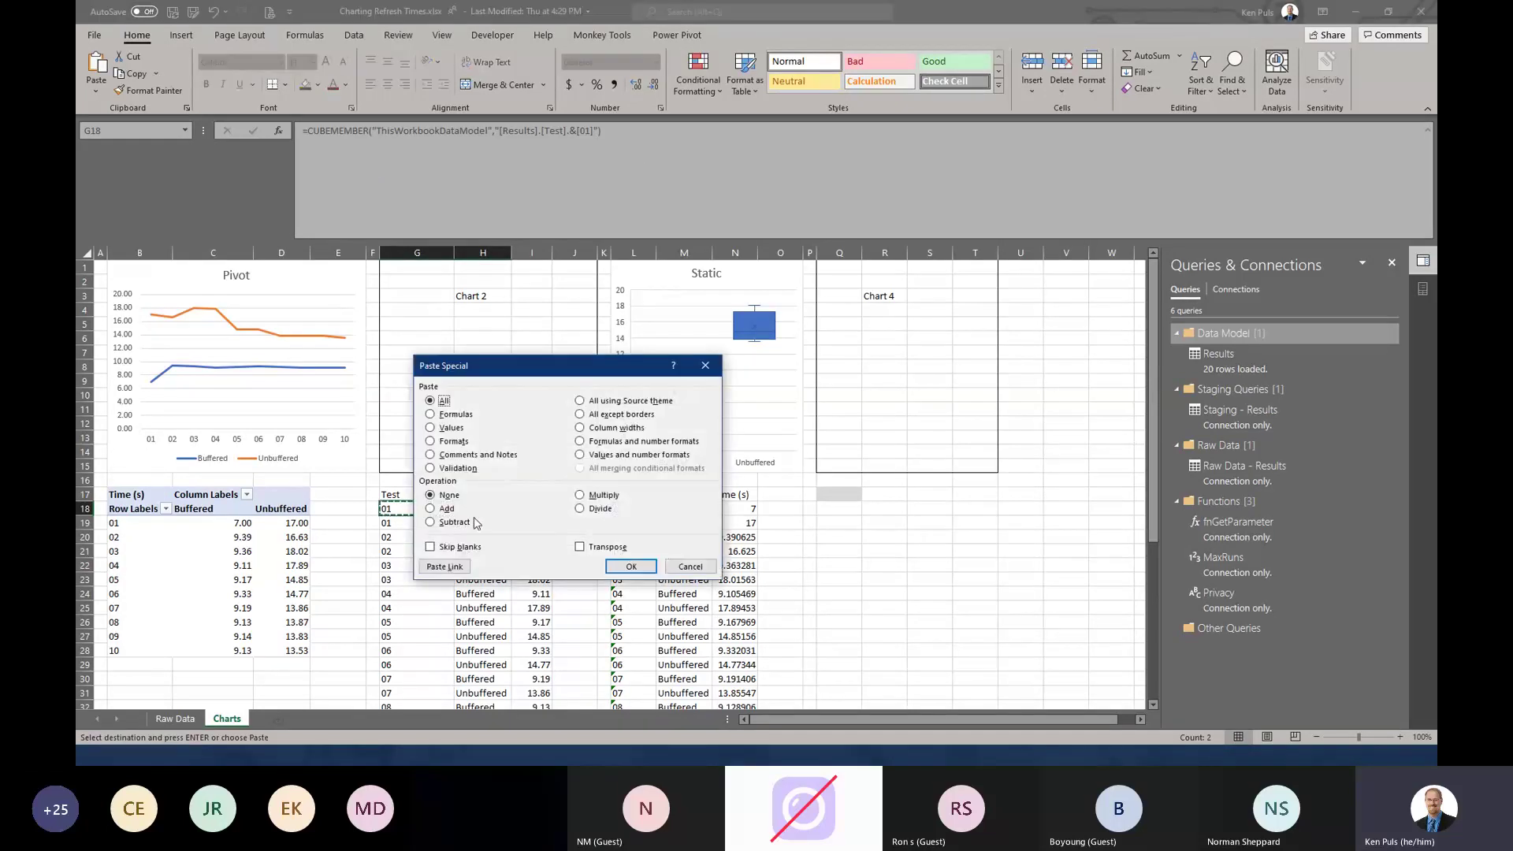
{"action": "key", "text": "v"}
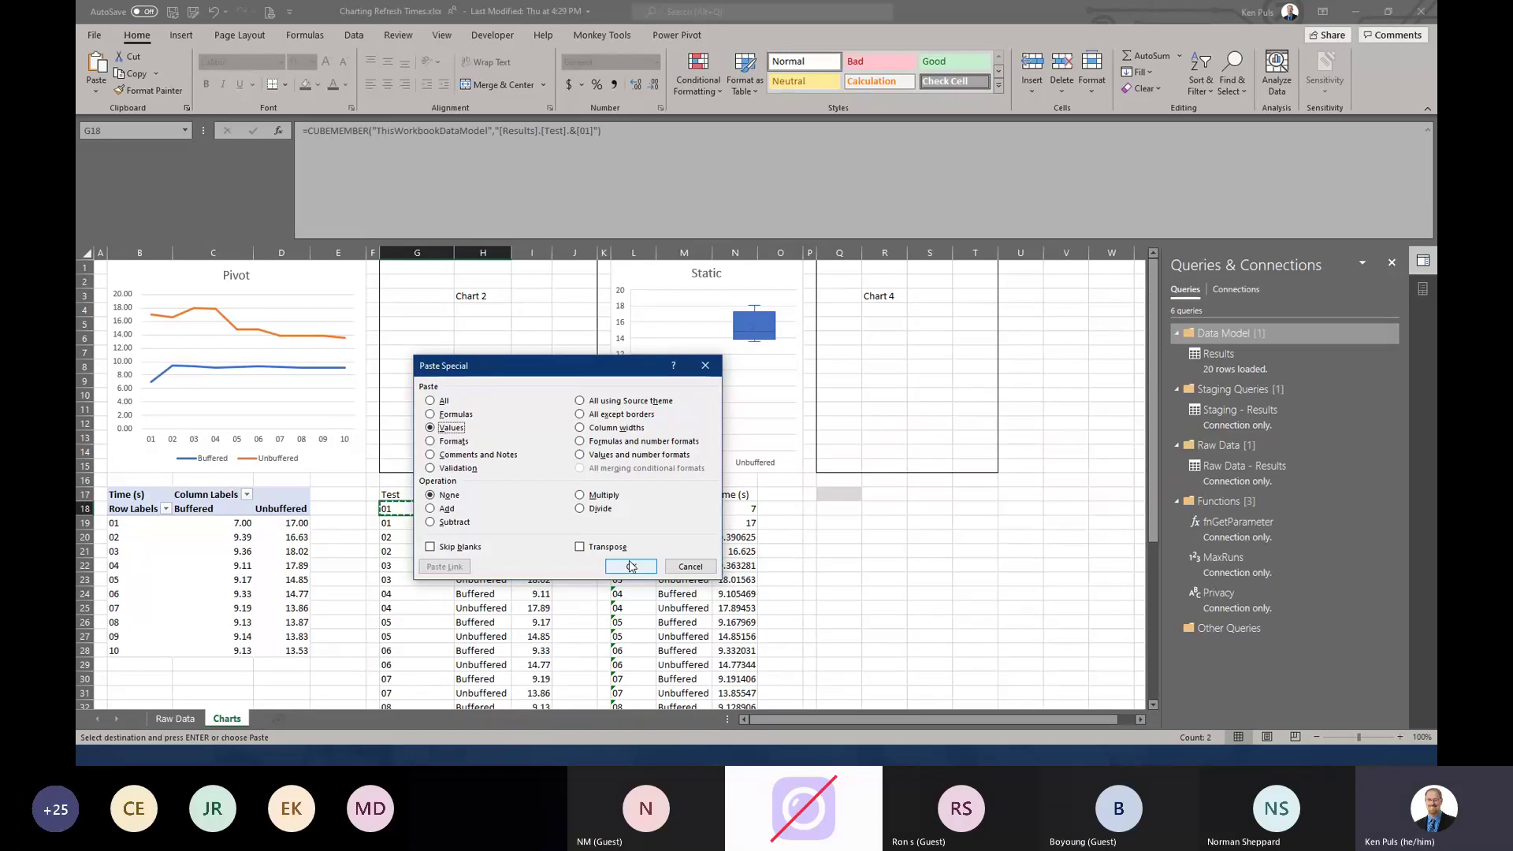
{"action": "left_click", "coordinate": [631, 565]}
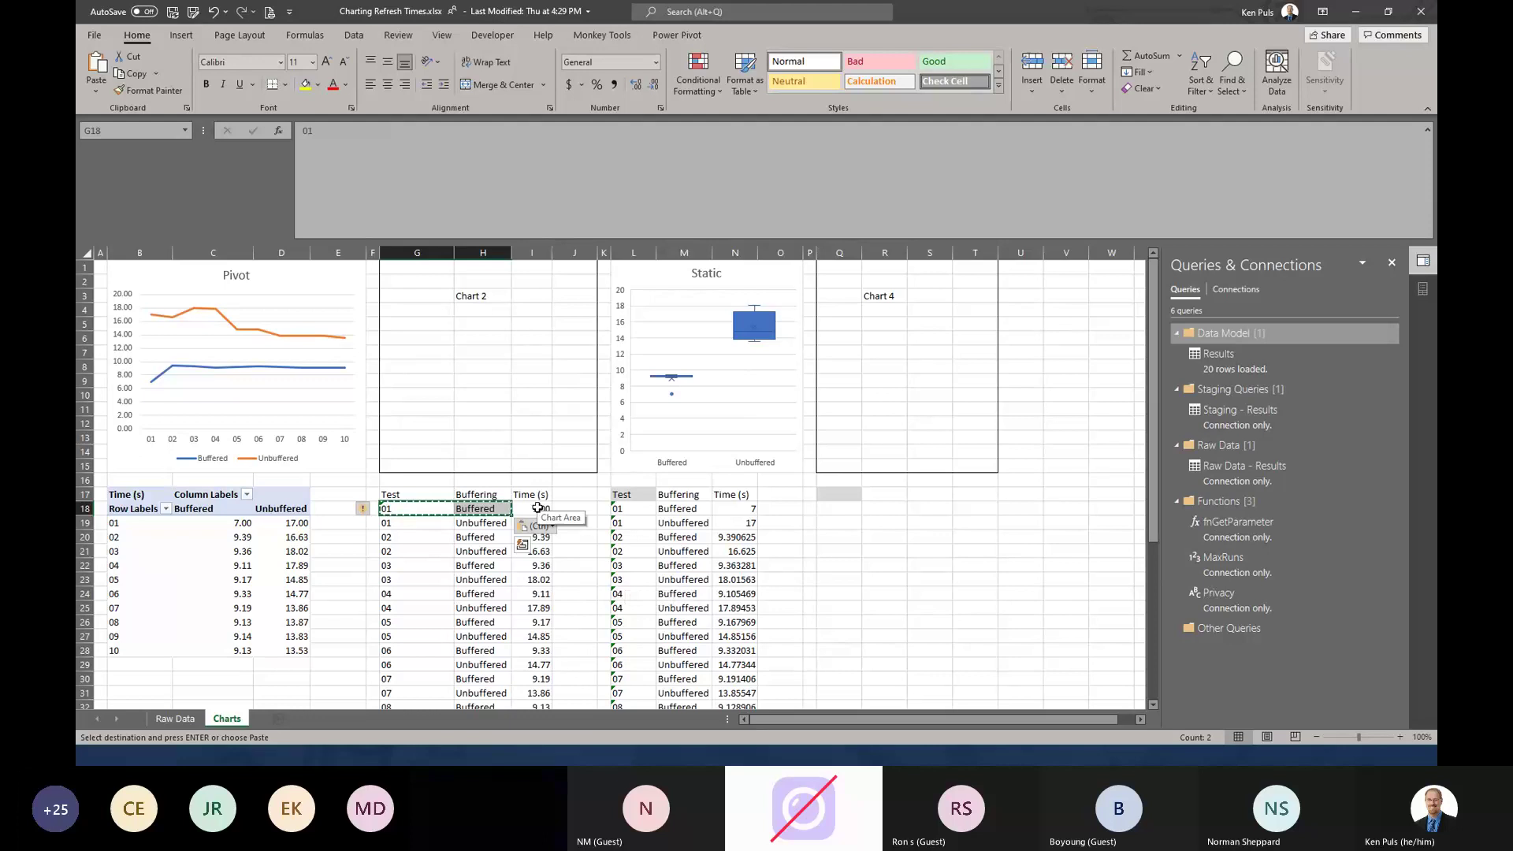
- Compare the contents of G18:H18 with the formulas in G19:H19, and check I18's references and the formula in I17
{"action": "left_click", "coordinate": [406, 509]}
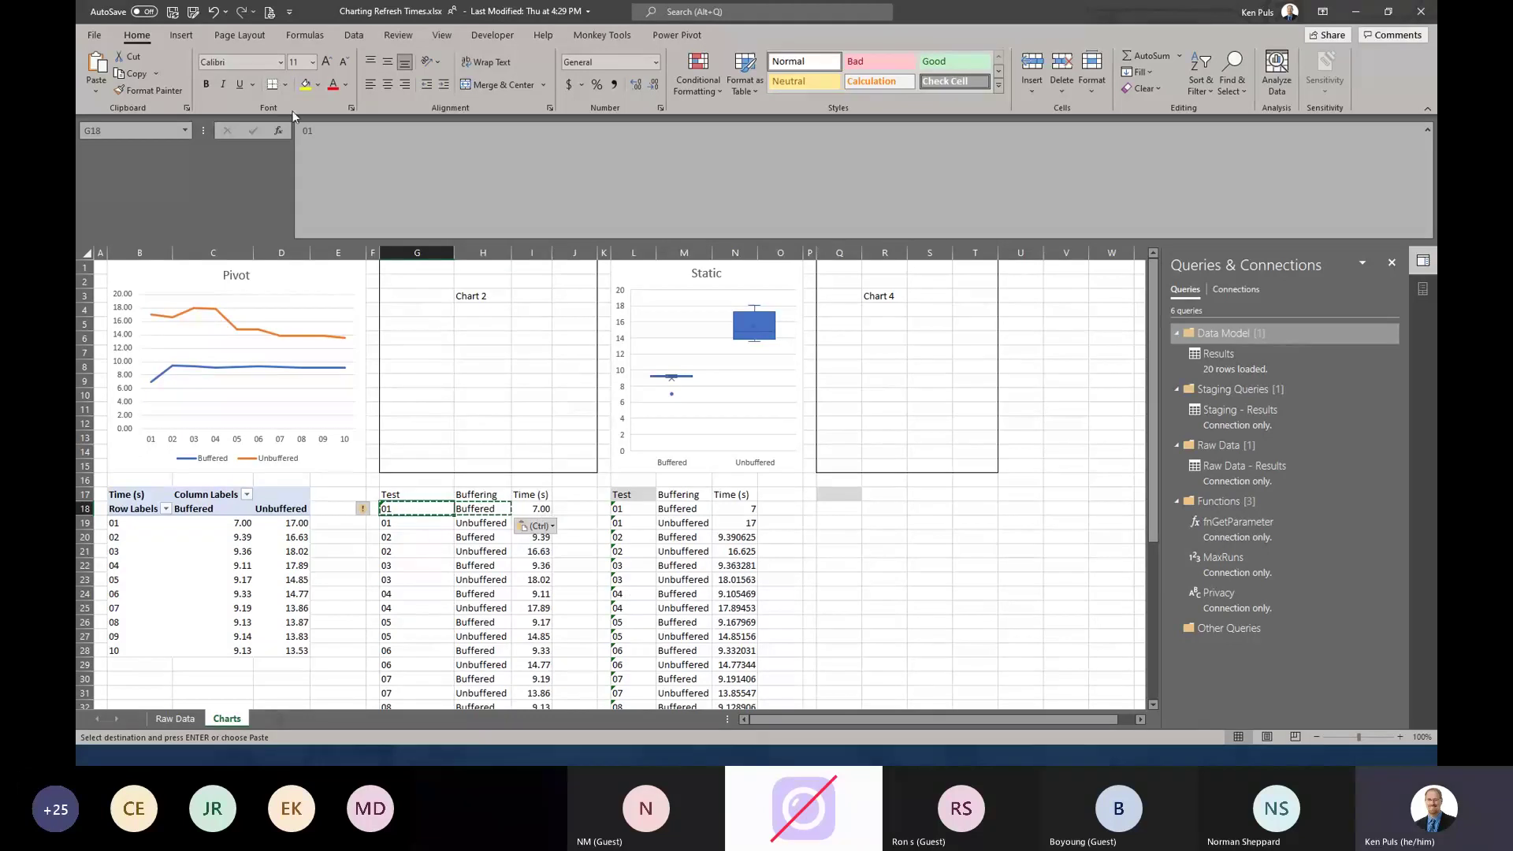
{"action": "left_click", "coordinate": [401, 523]}
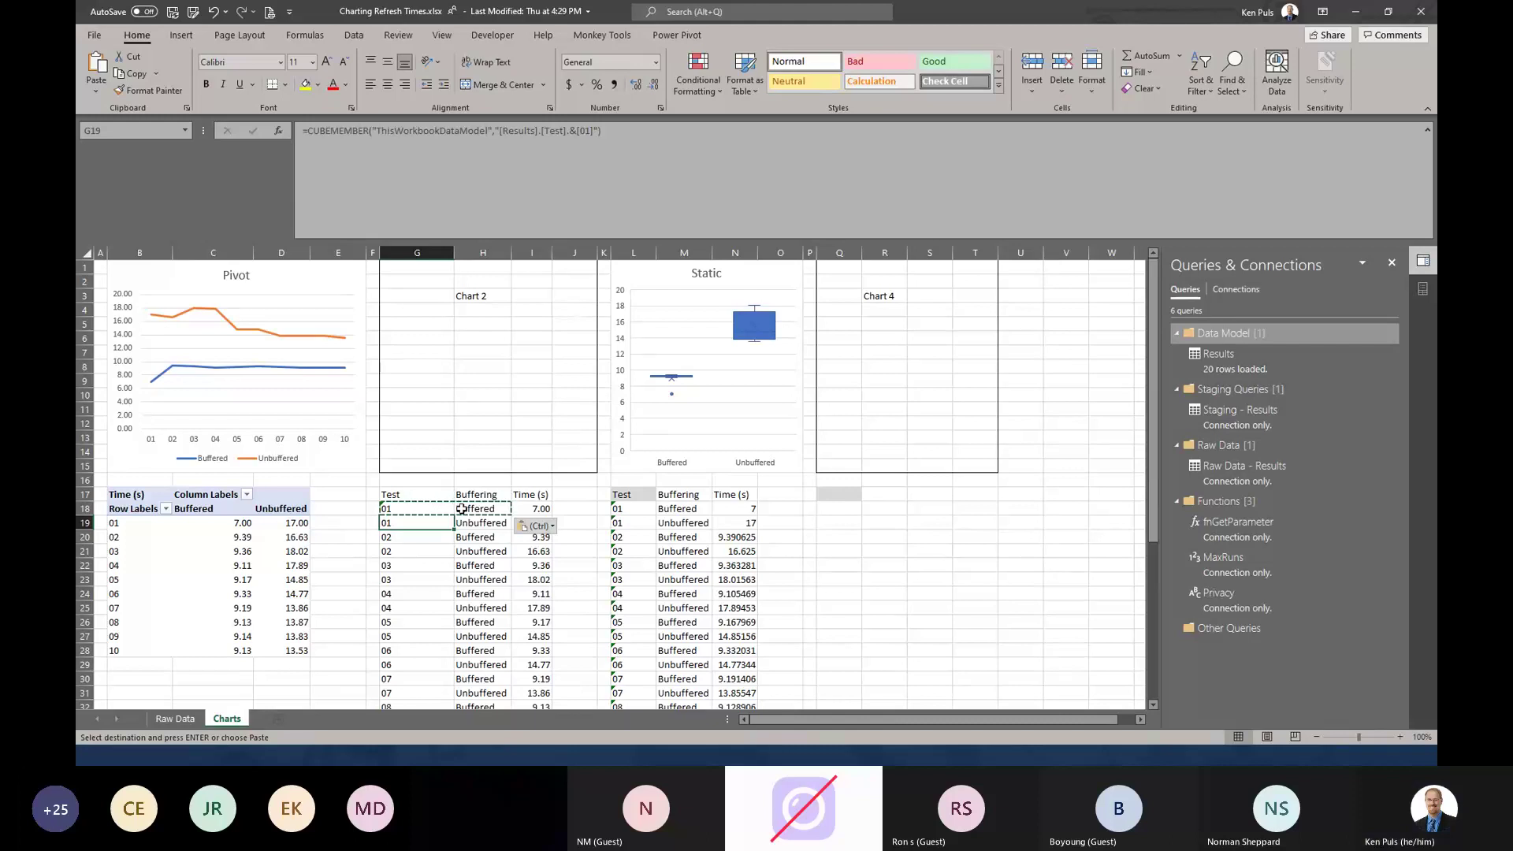
{"action": "left_click", "coordinate": [464, 509]}
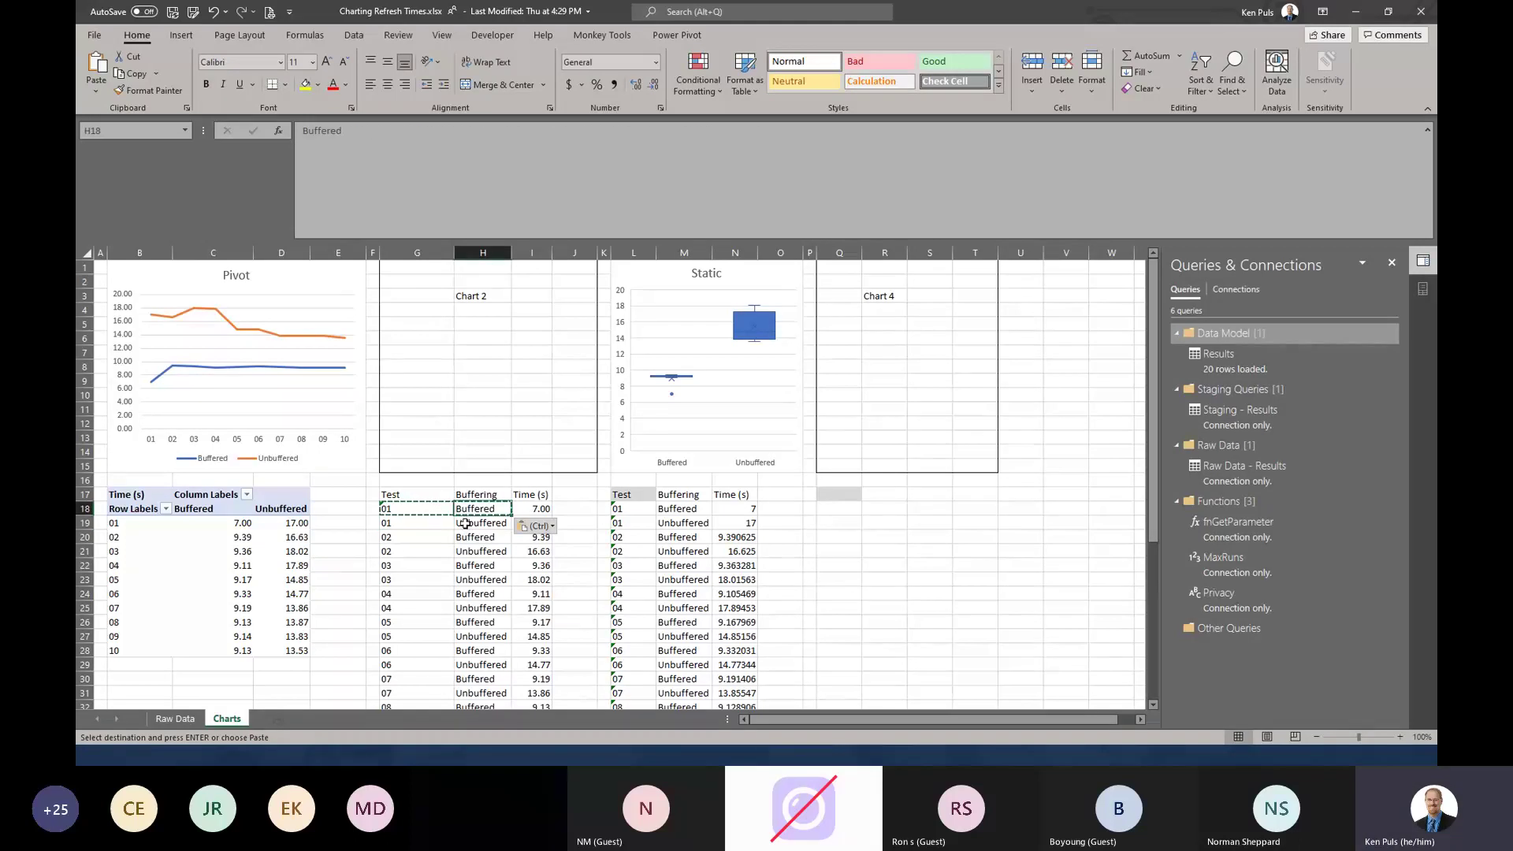
{"action": "left_click", "coordinate": [465, 523]}
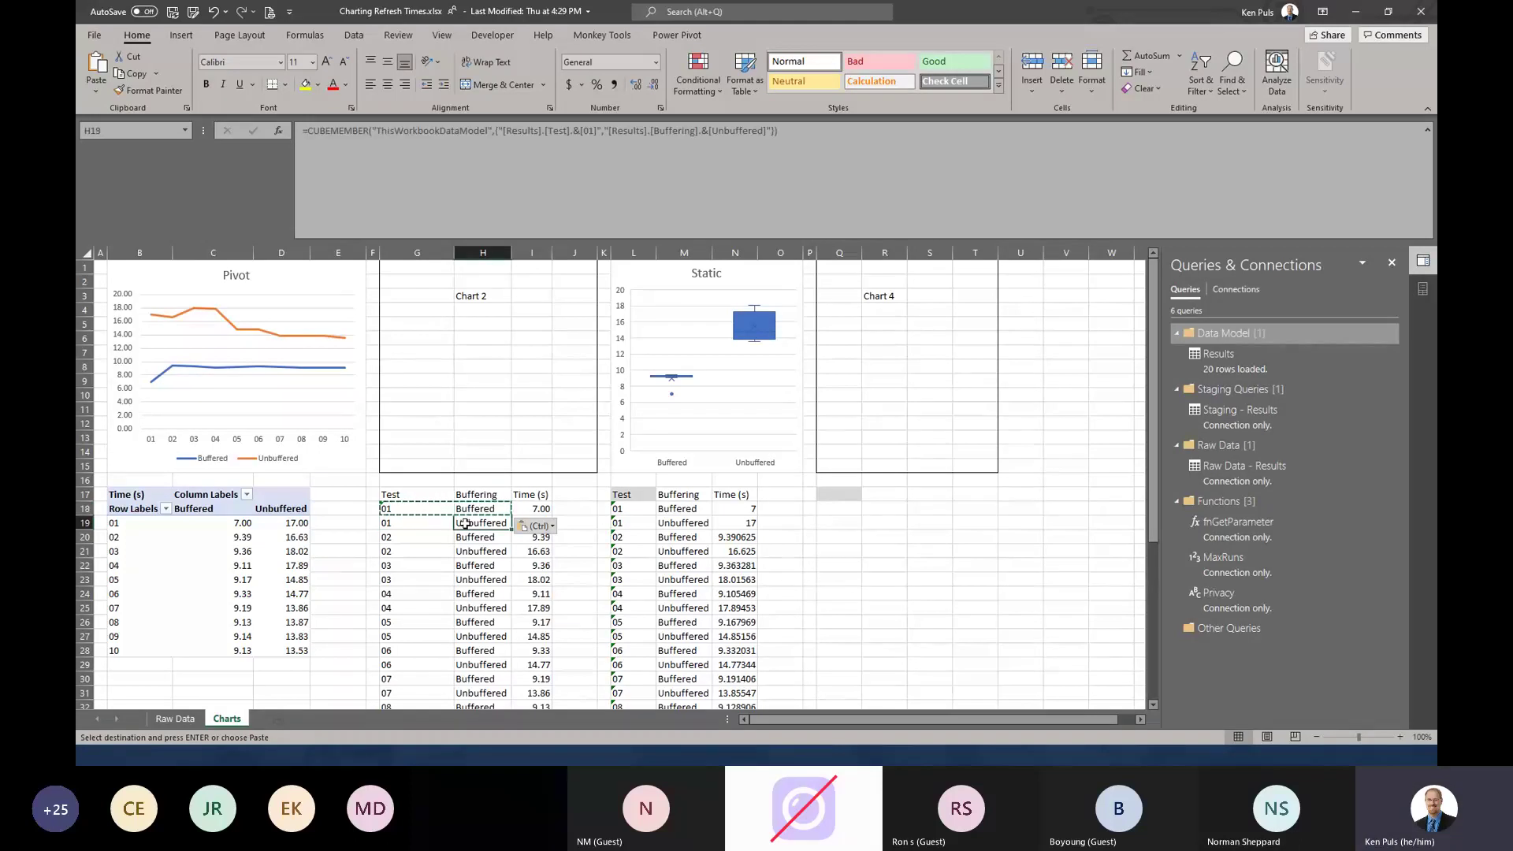
{"action": "left_click", "coordinate": [526, 510]}
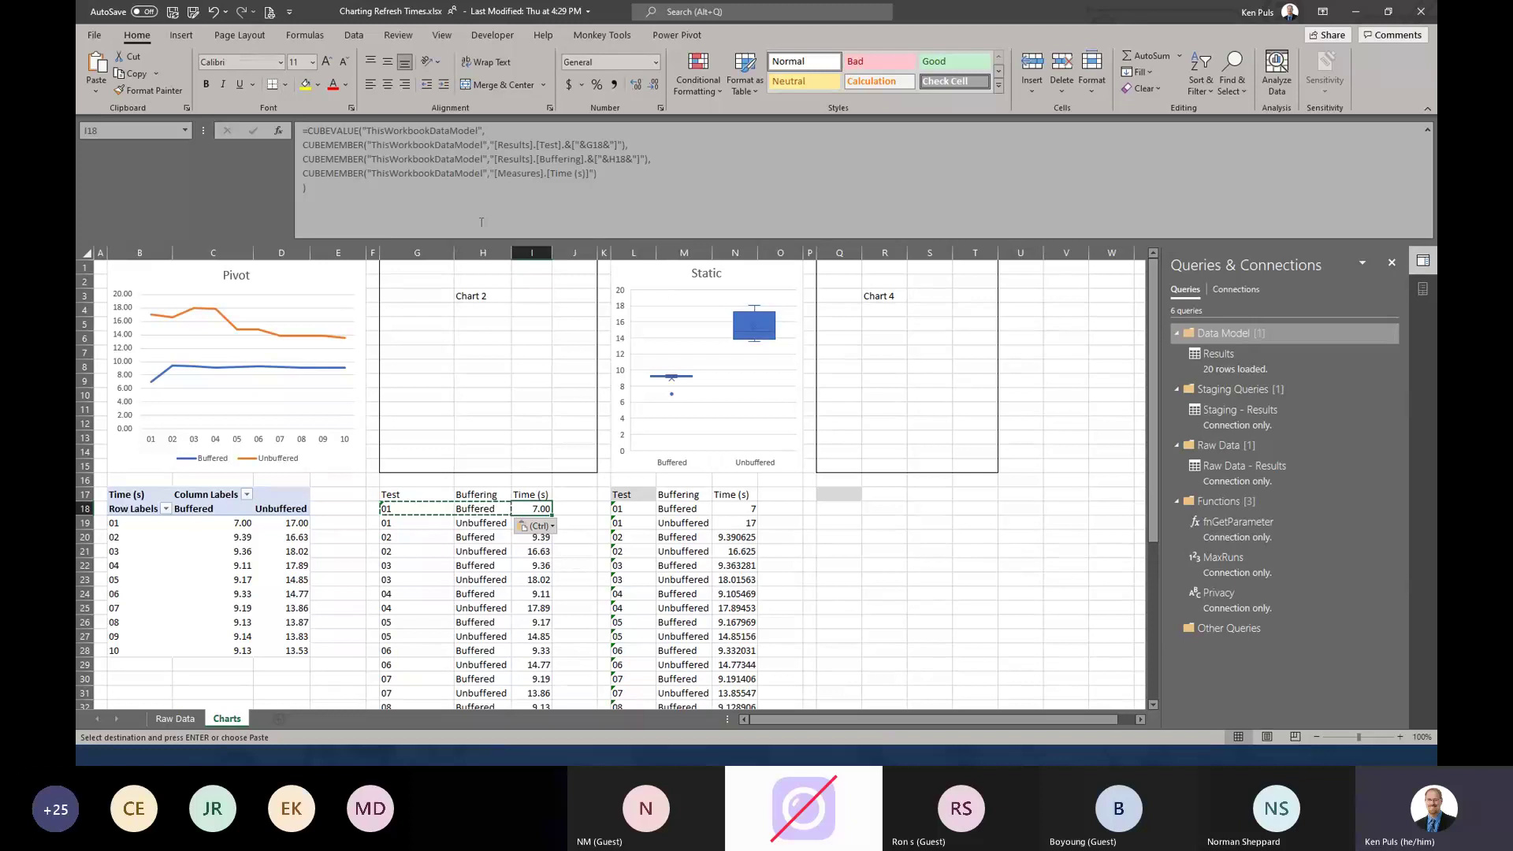
{"action": "key", "text": "F2"}
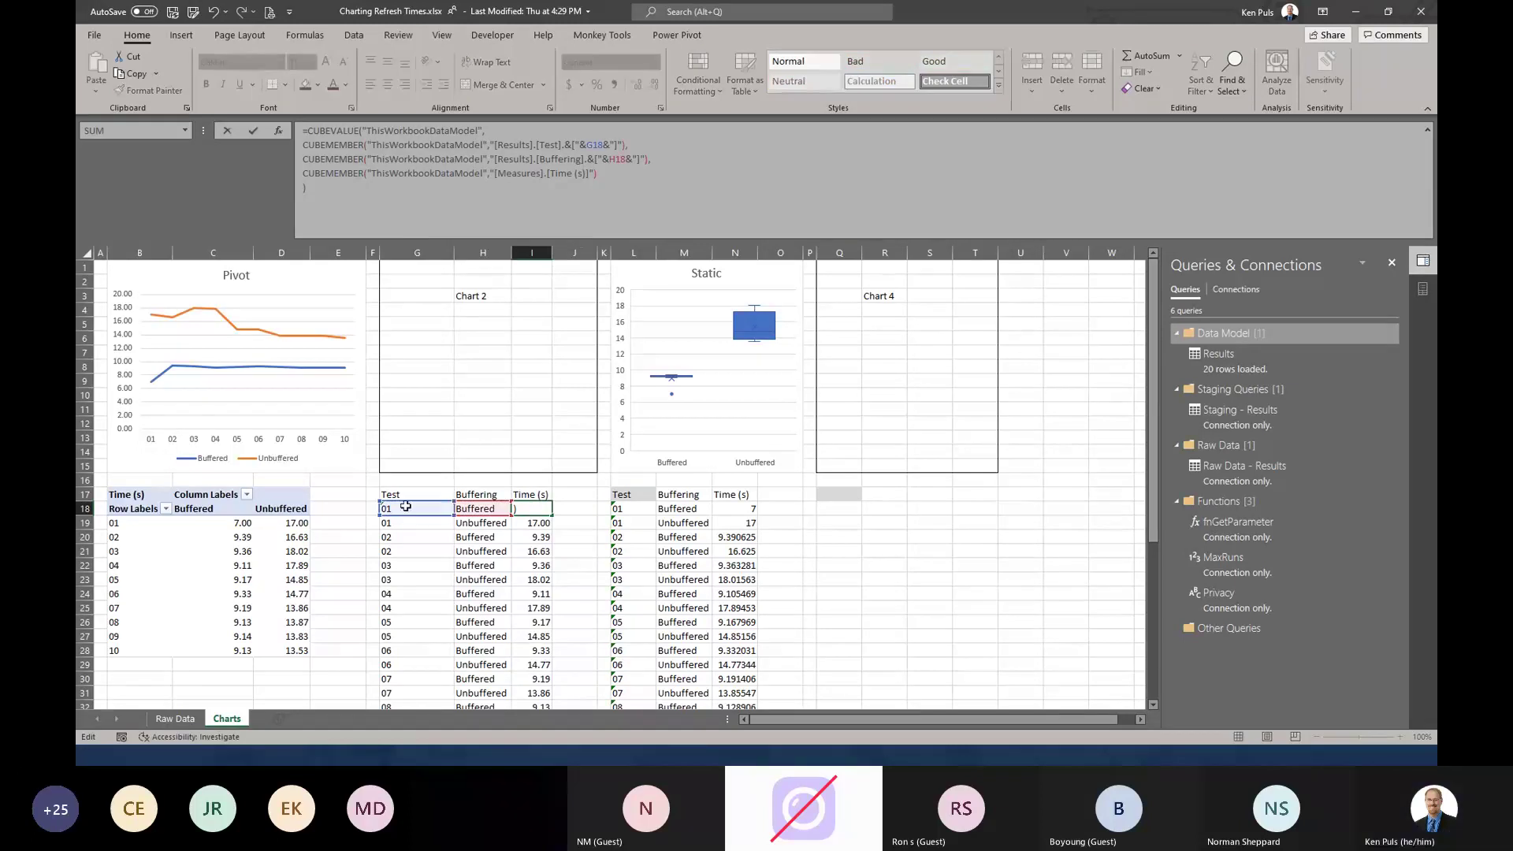
{"action": "key", "text": "Escape"}
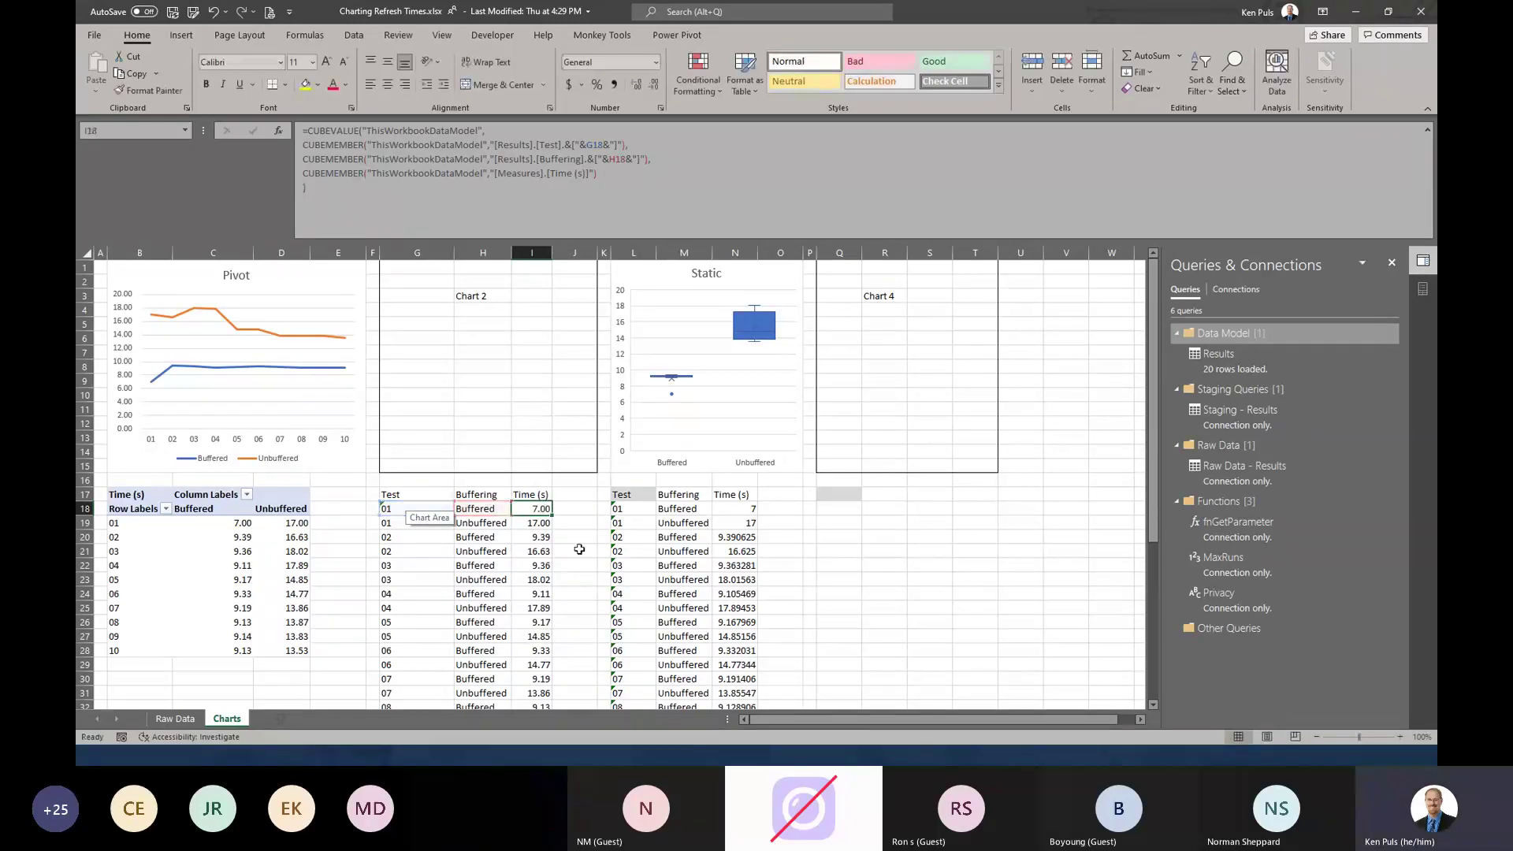
{"action": "left_click", "coordinate": [542, 496]}
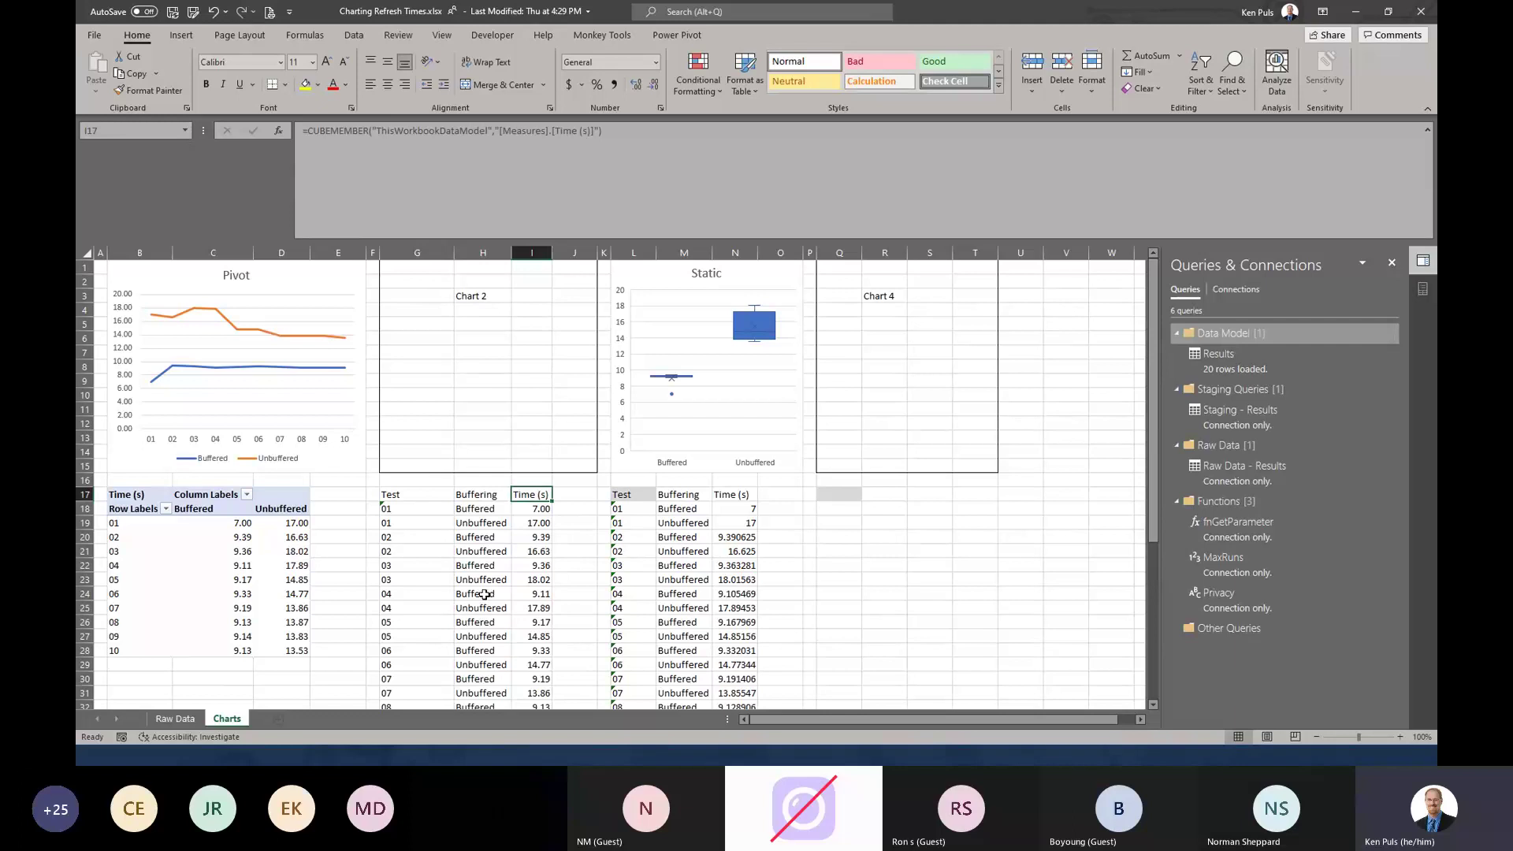
- Fill I18's CUBEVALUE formula down the Time (s) column through I37
{"action": "left_click", "coordinate": [526, 509]}
{"action": "double_click", "coordinate": [552, 517]}
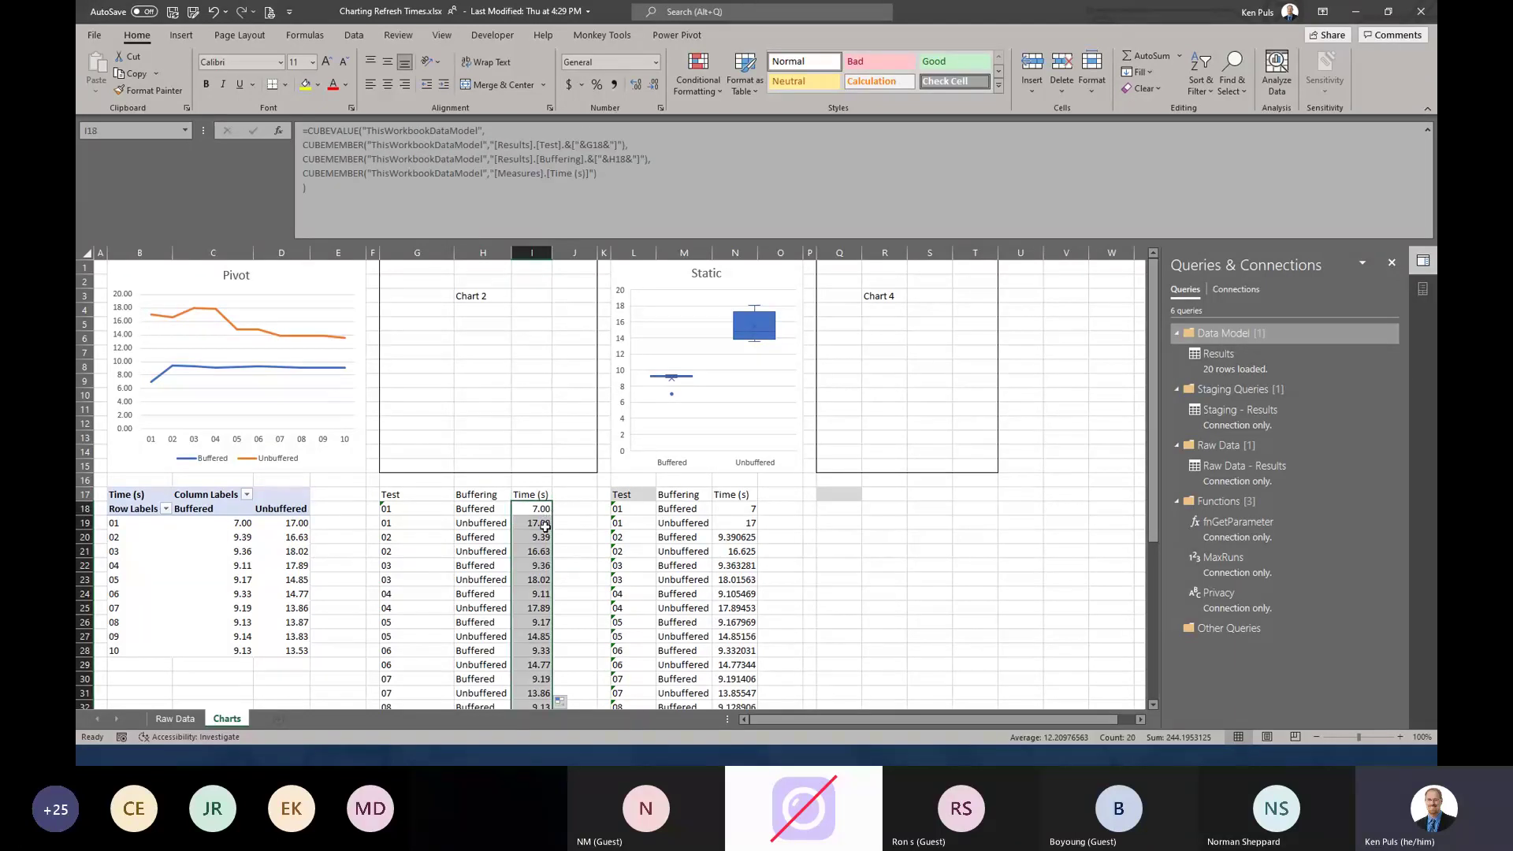
{"action": "scroll", "coordinate": [552, 536], "scroll_direction": "down", "scroll_amount": 4}
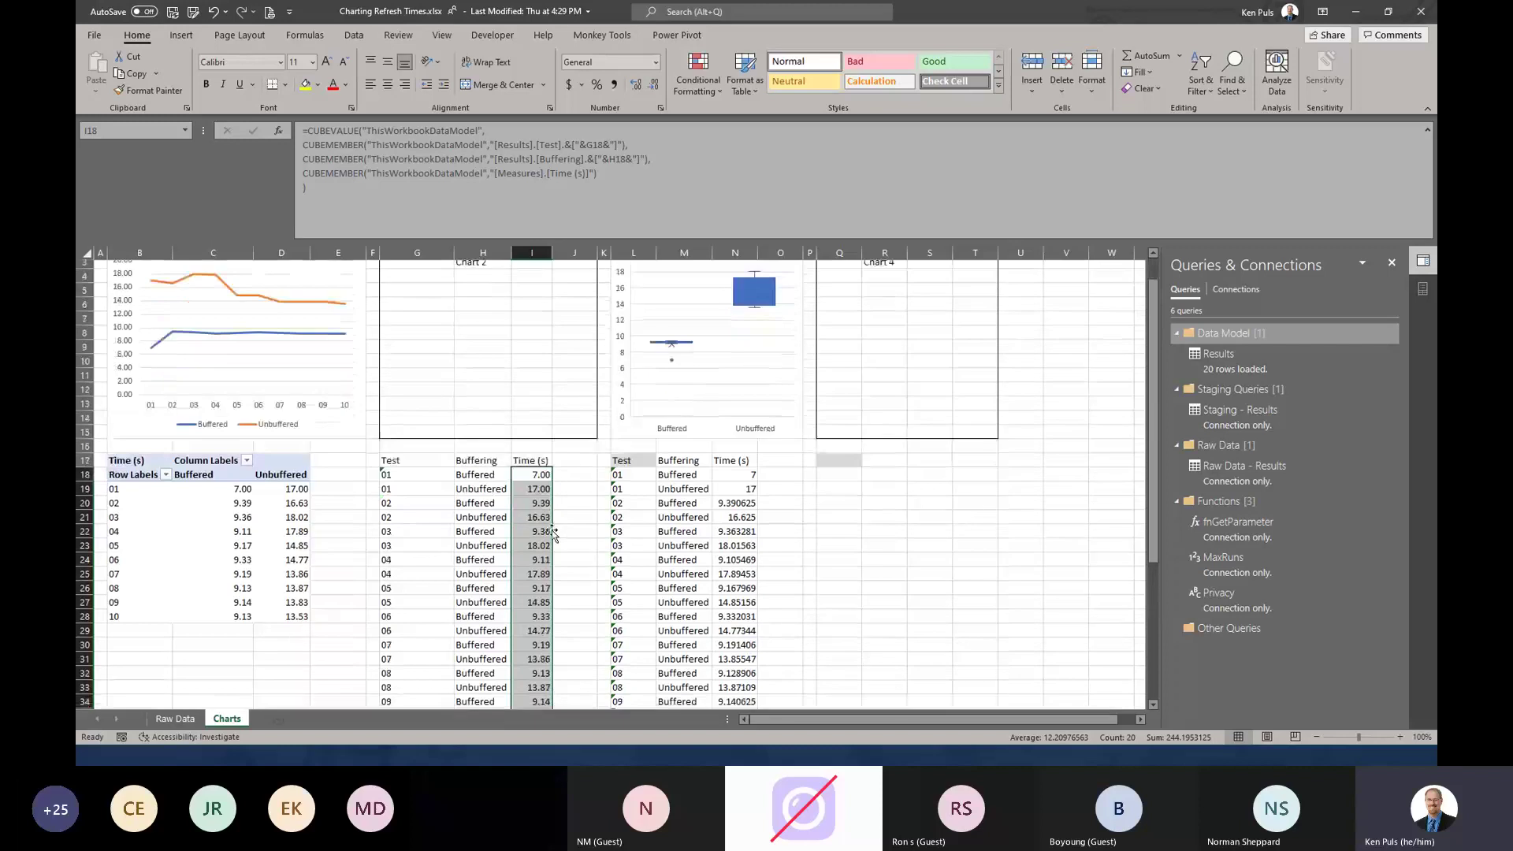
{"action": "scroll", "coordinate": [553, 533], "scroll_direction": "up", "scroll_amount": 1}
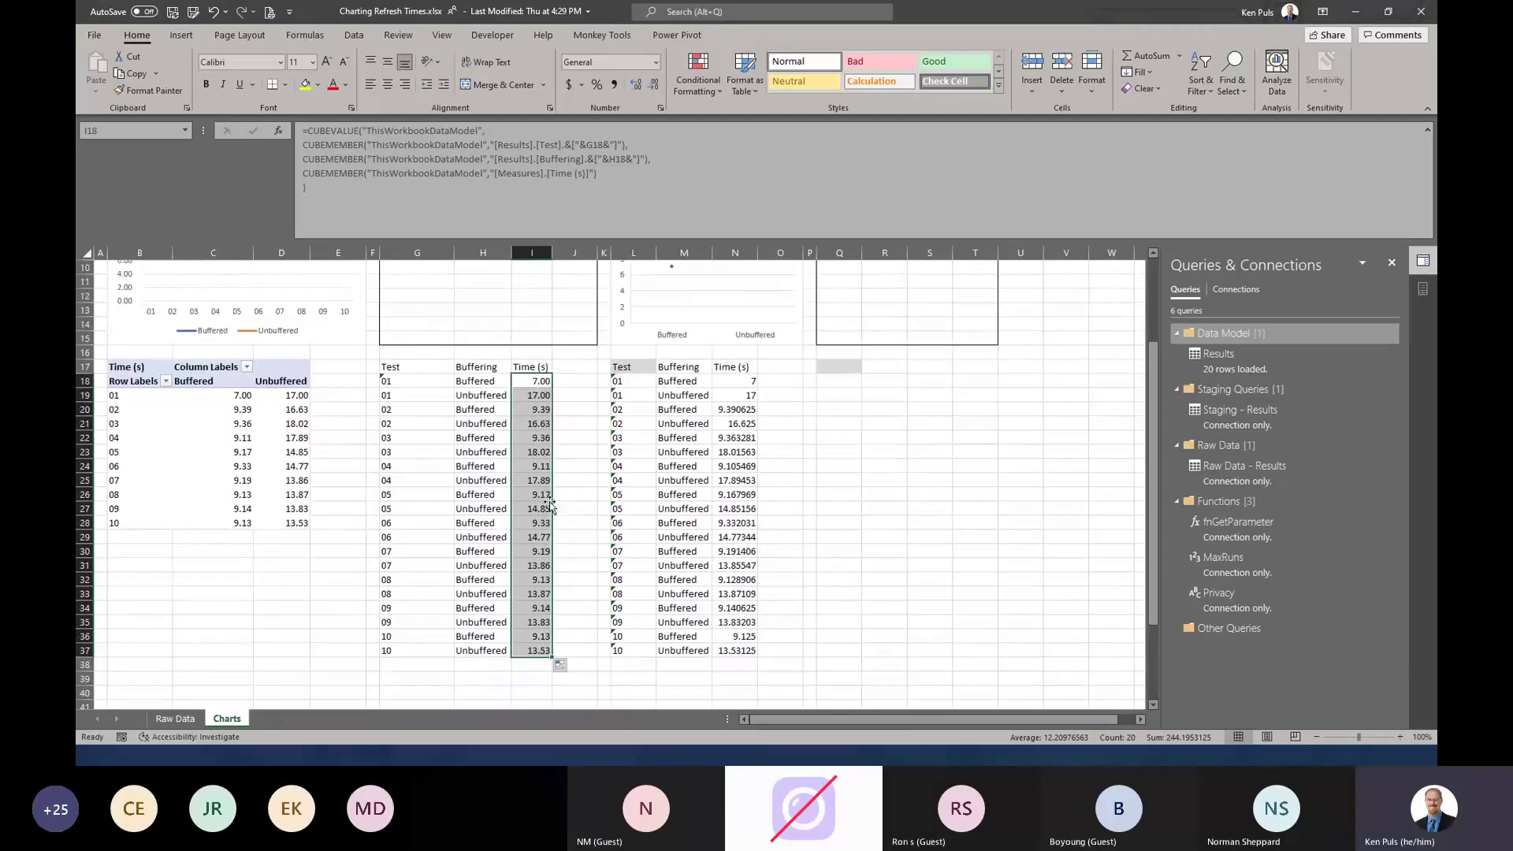
- Inspect which Test and Buffering cells the formula in I19 references
{"action": "left_click", "coordinate": [542, 394]}
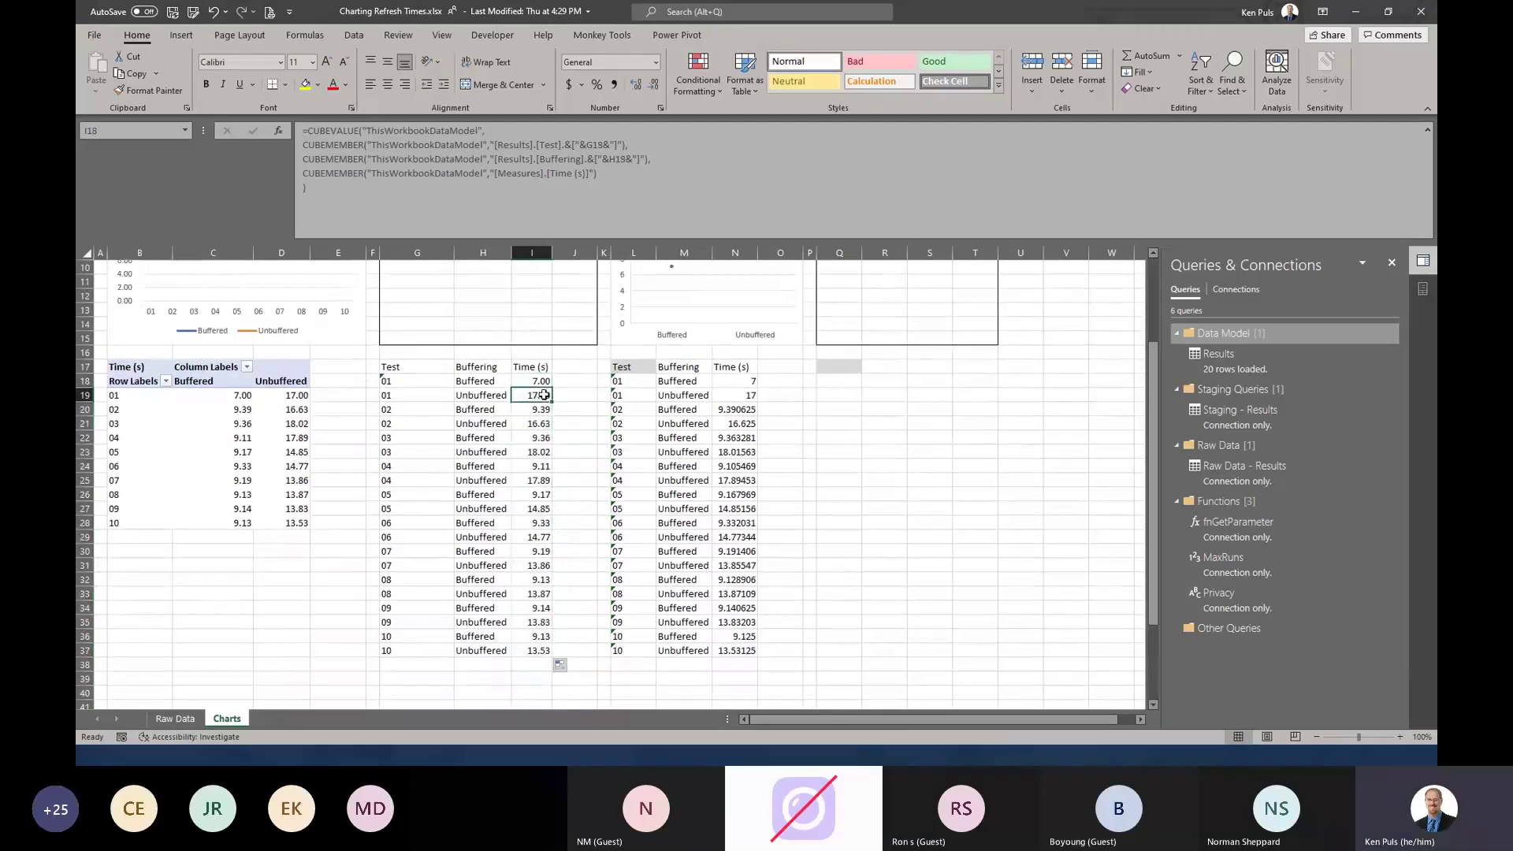
{"action": "left_click", "coordinate": [640, 203]}
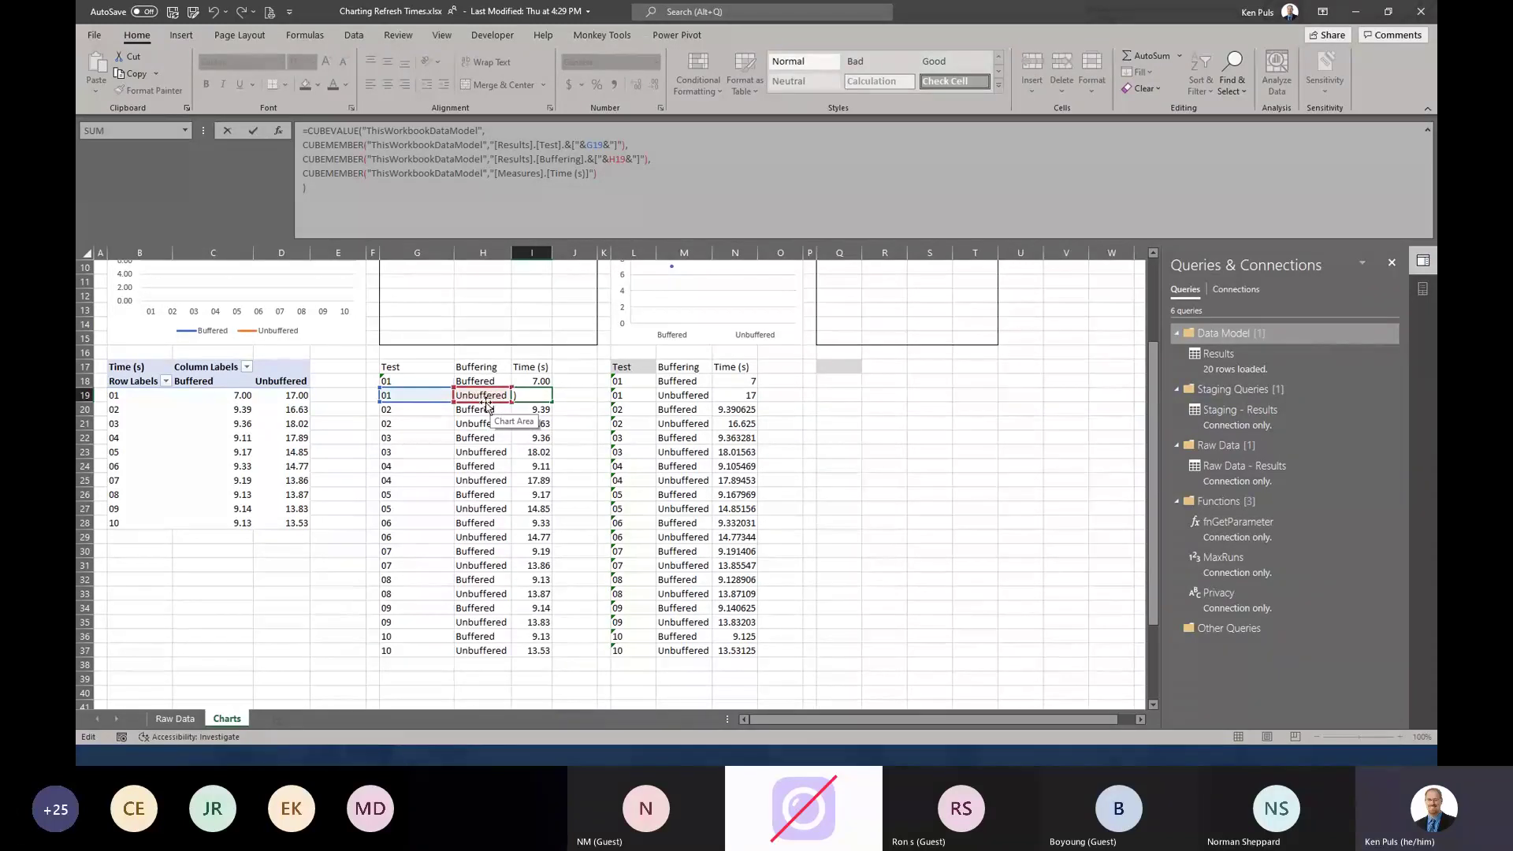
{"action": "key", "text": "ctrl+Return"}
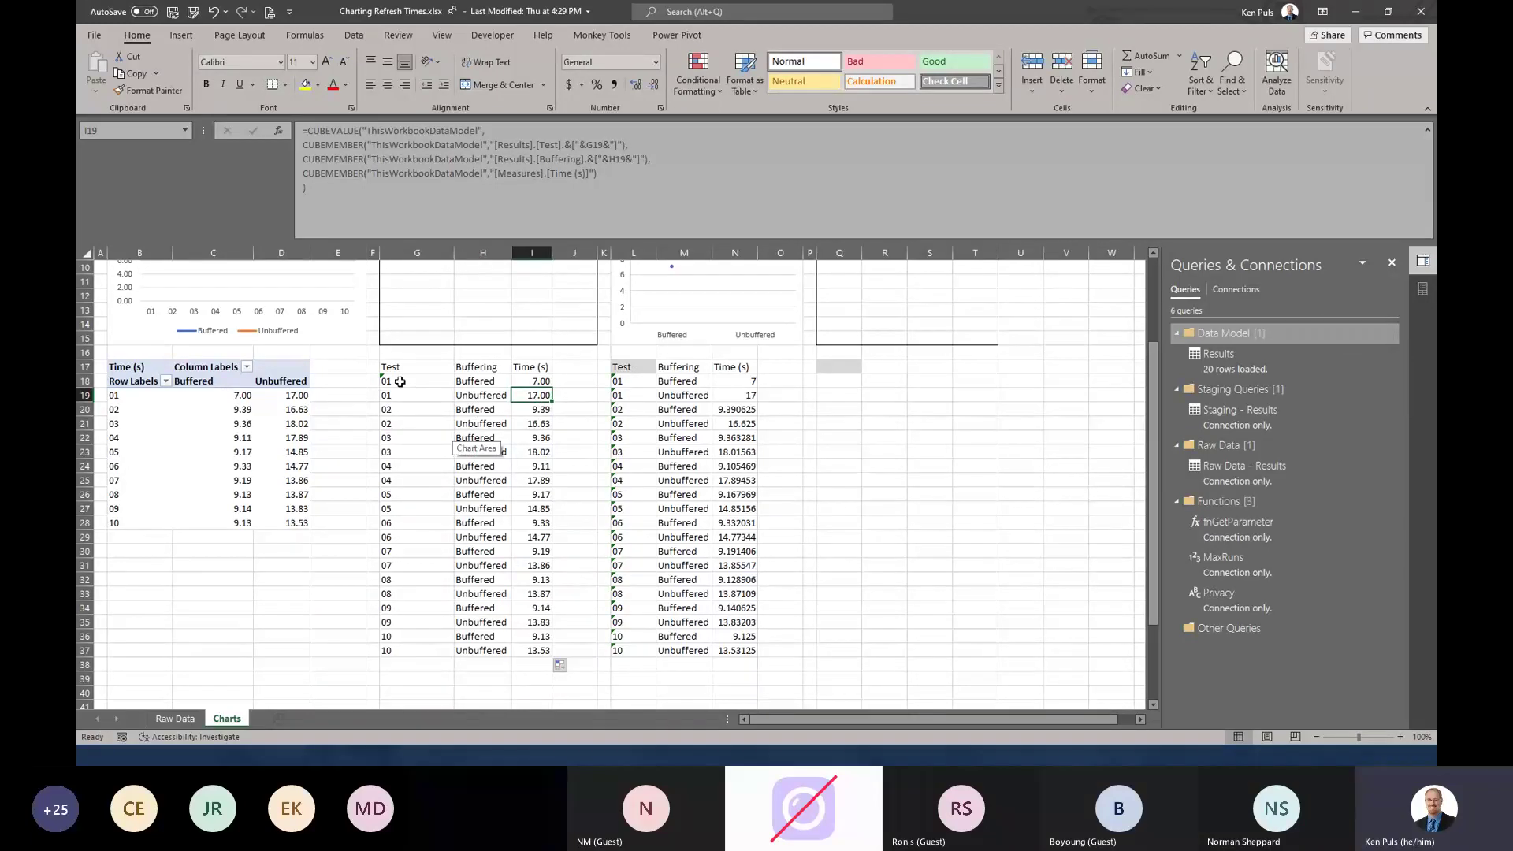
- Convert the Test and Buffering labels in G18:H37 to static values by pasting them over themselves as values
{"action": "left_click_drag", "start_coordinate": [386, 380], "coordinate": [486, 653]}
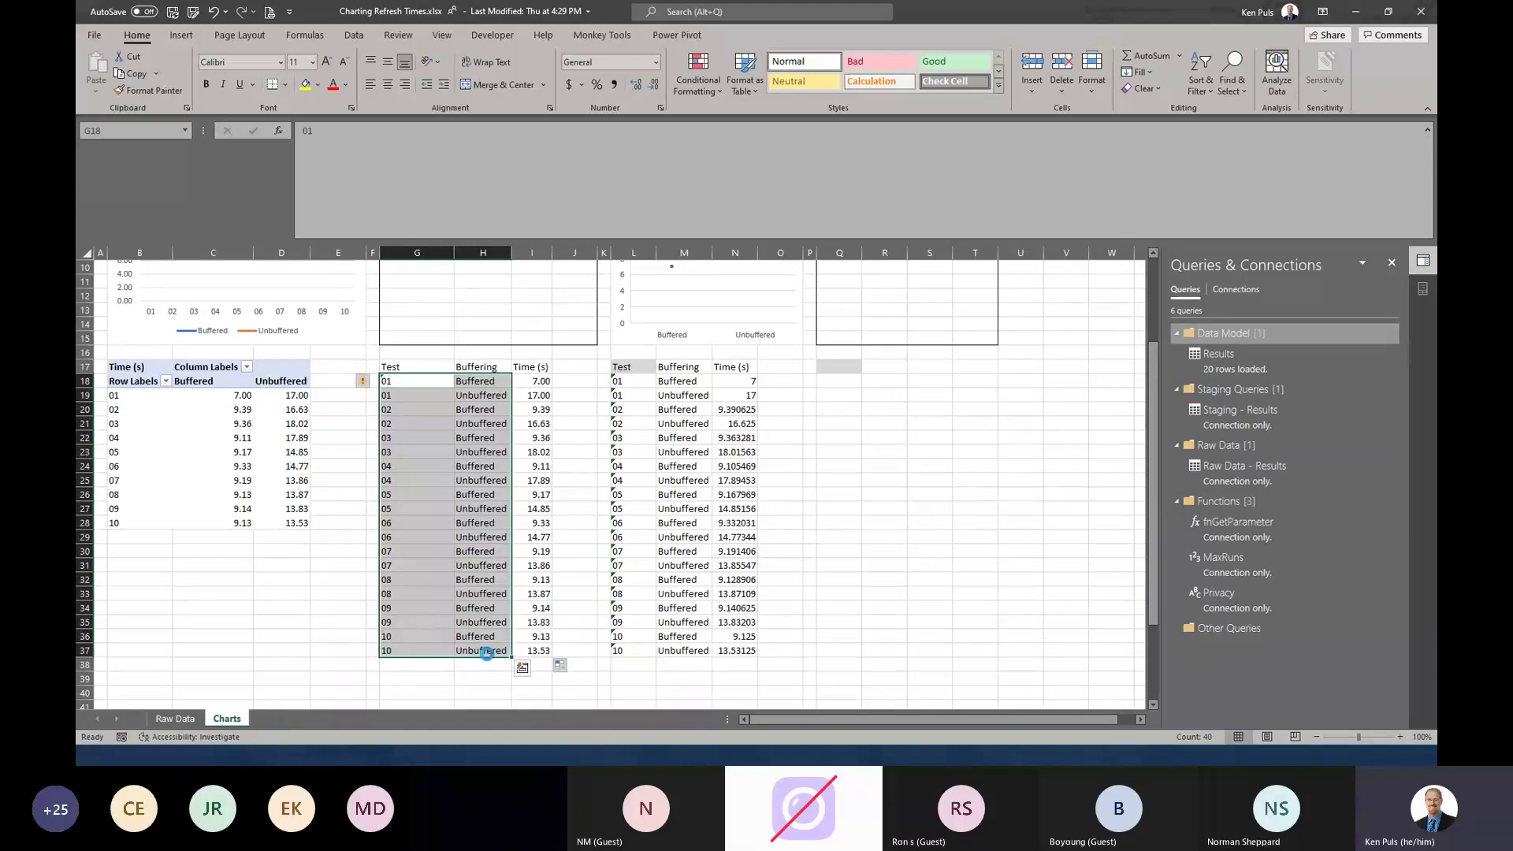
{"action": "key", "text": "ctrl+c"}
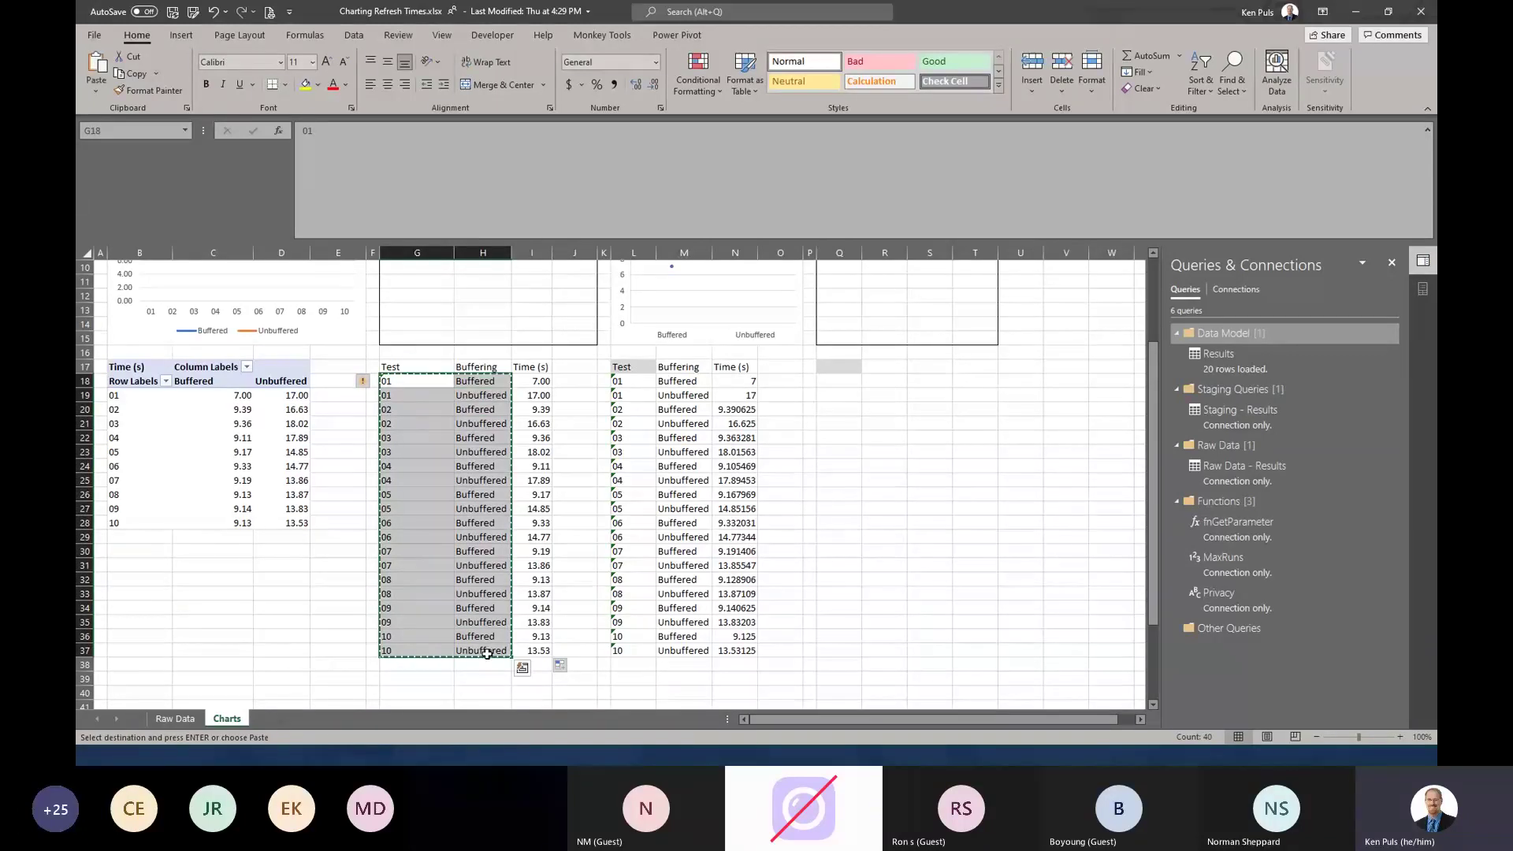
{"action": "key", "text": "ctrl+alt+v"}
{"action": "key", "text": "v"}
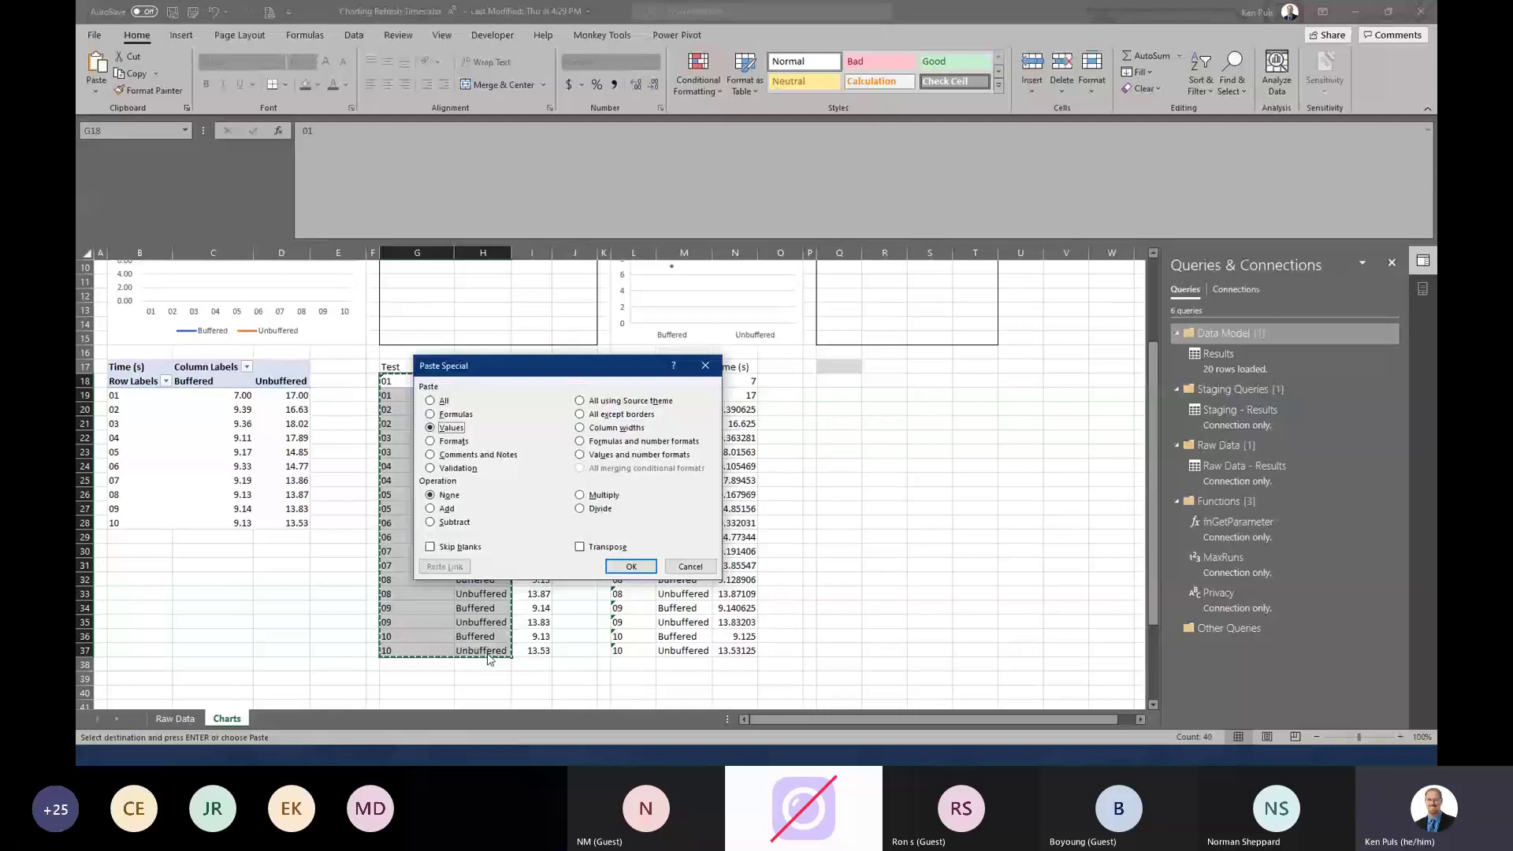
{"action": "key", "text": "Return"}
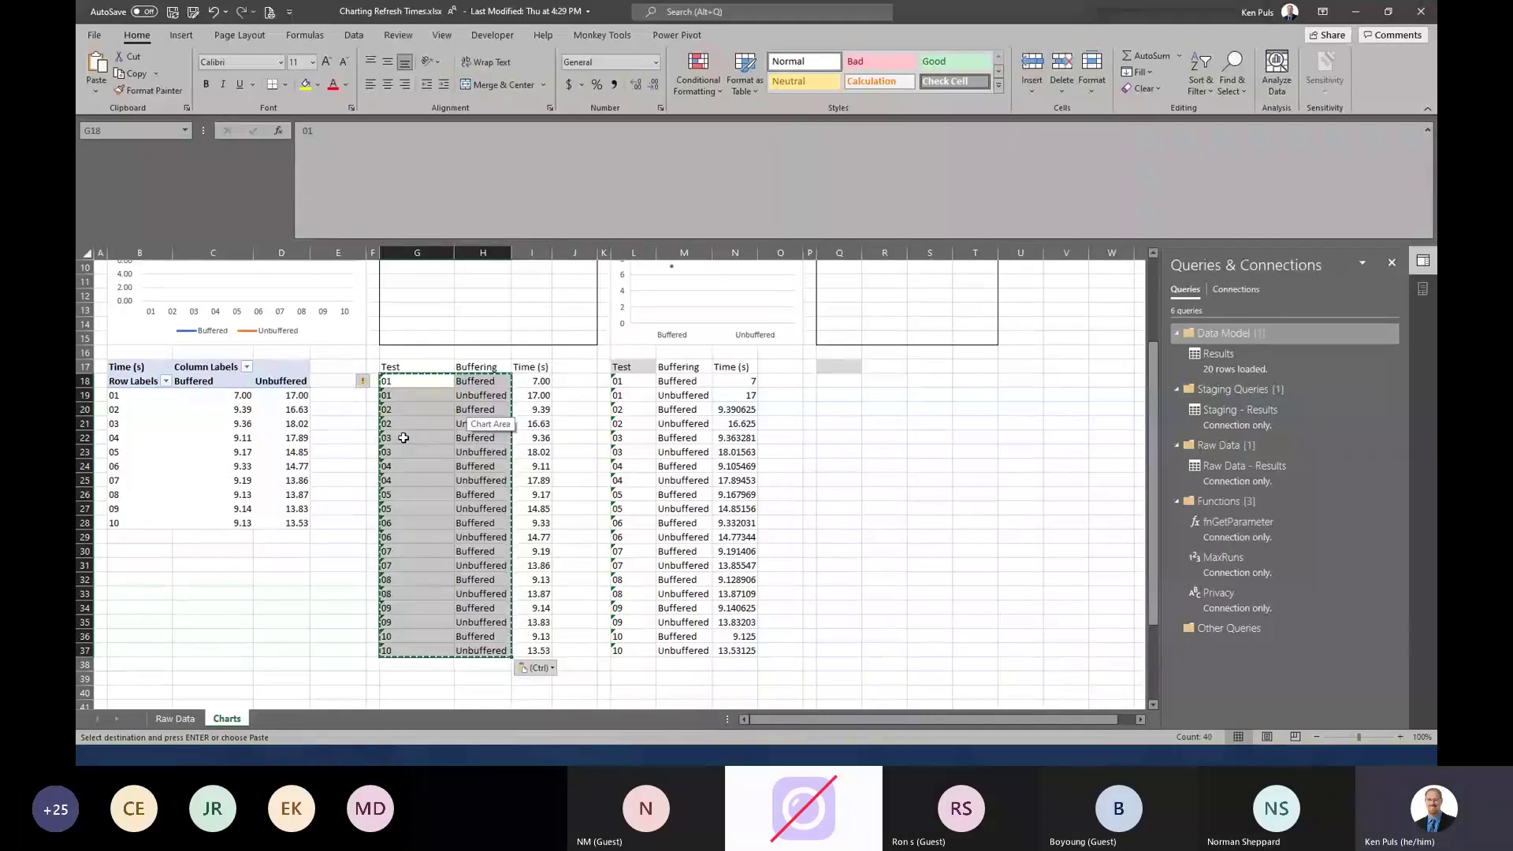
- Replace the CUBEMEMBER formula in header cell I17 with its static value
{"action": "left_click", "coordinate": [533, 368]}
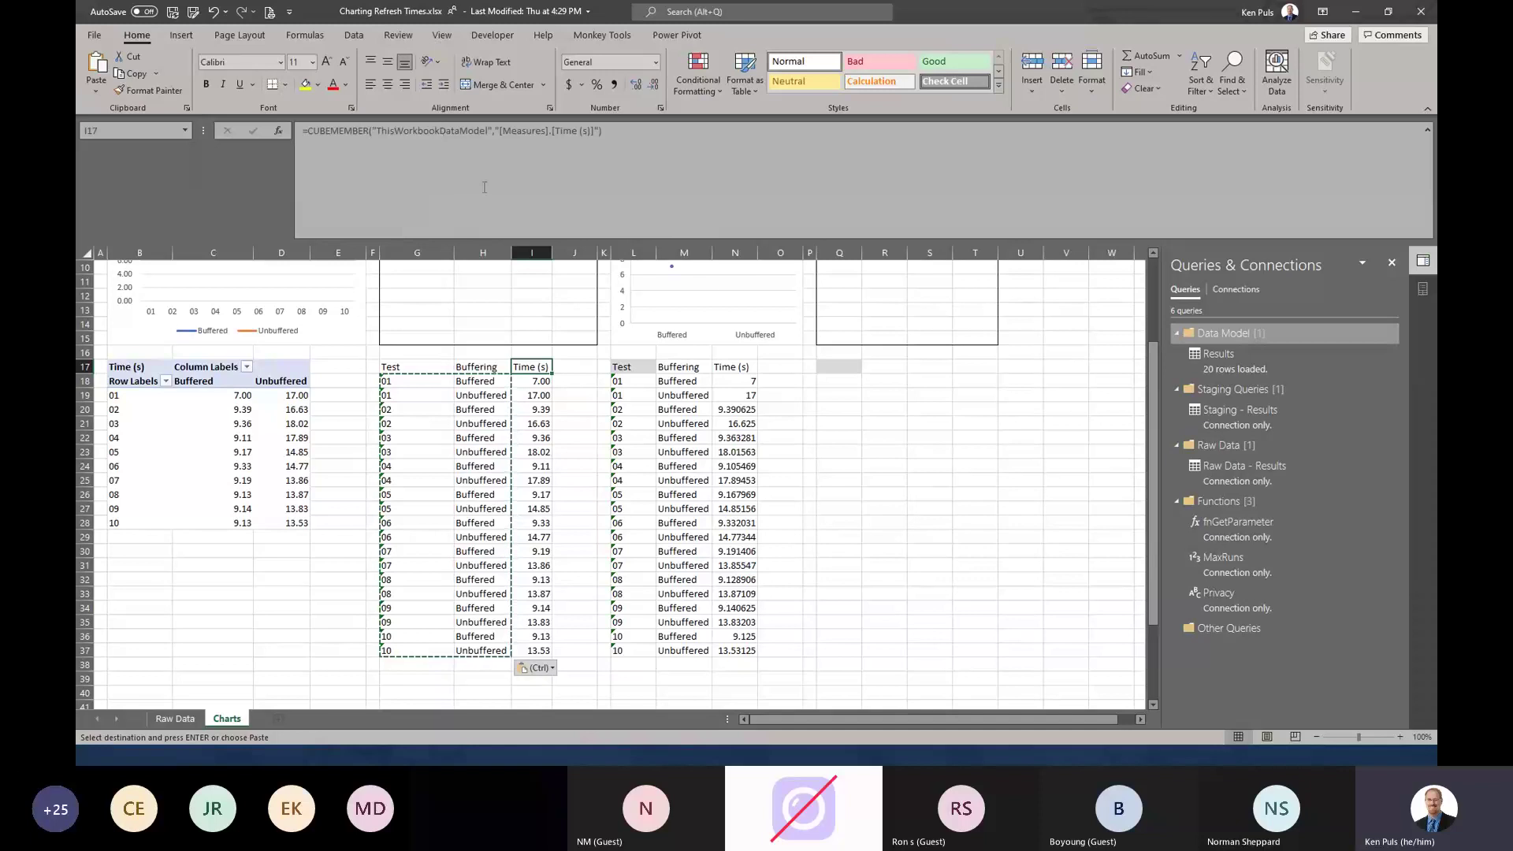
{"action": "key", "text": "ctrl+c"}
{"action": "key", "text": "ctrl+alt+v"}
{"action": "key", "text": "v"}
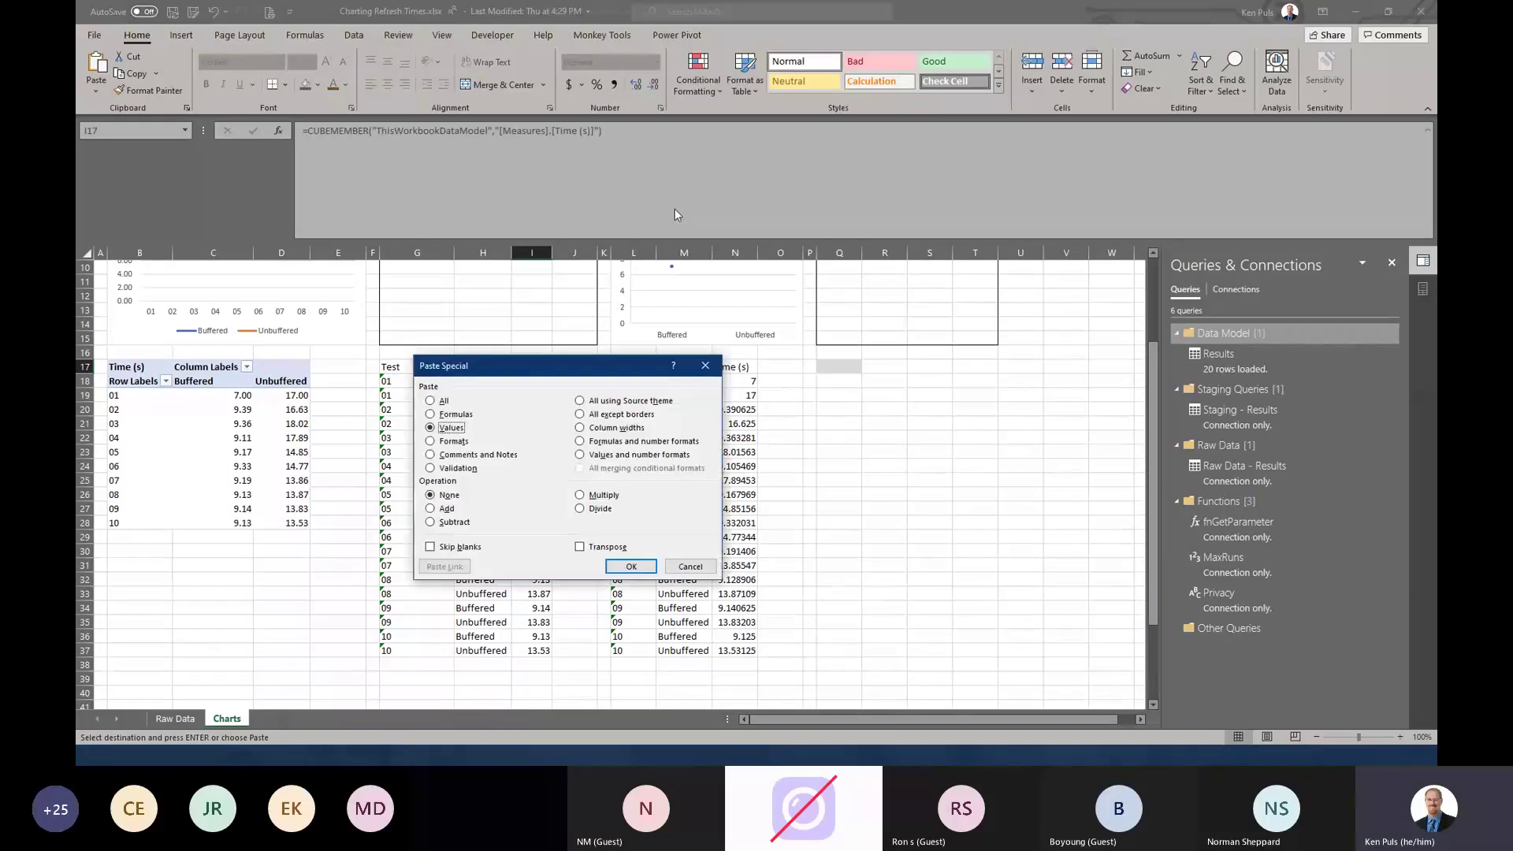
{"action": "key", "text": "Return"}
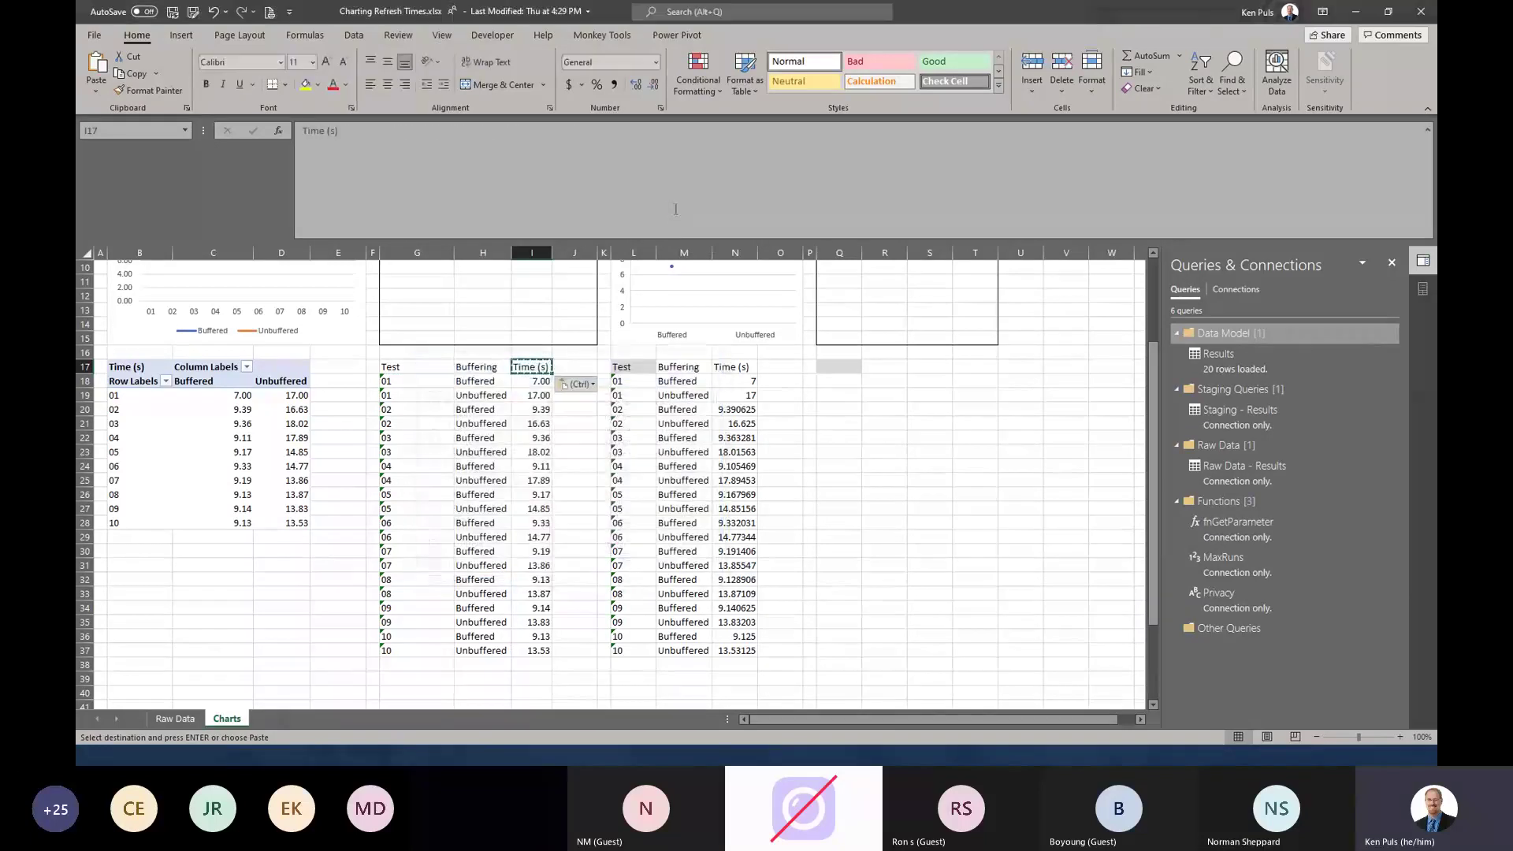
- Check the CUBEVALUE formulas in the Time (s) column, tracing the cells that I23 references
{"action": "left_click", "coordinate": [504, 426]}
{"action": "scroll", "coordinate": [535, 482], "scroll_direction": "up", "scroll_amount": 1}
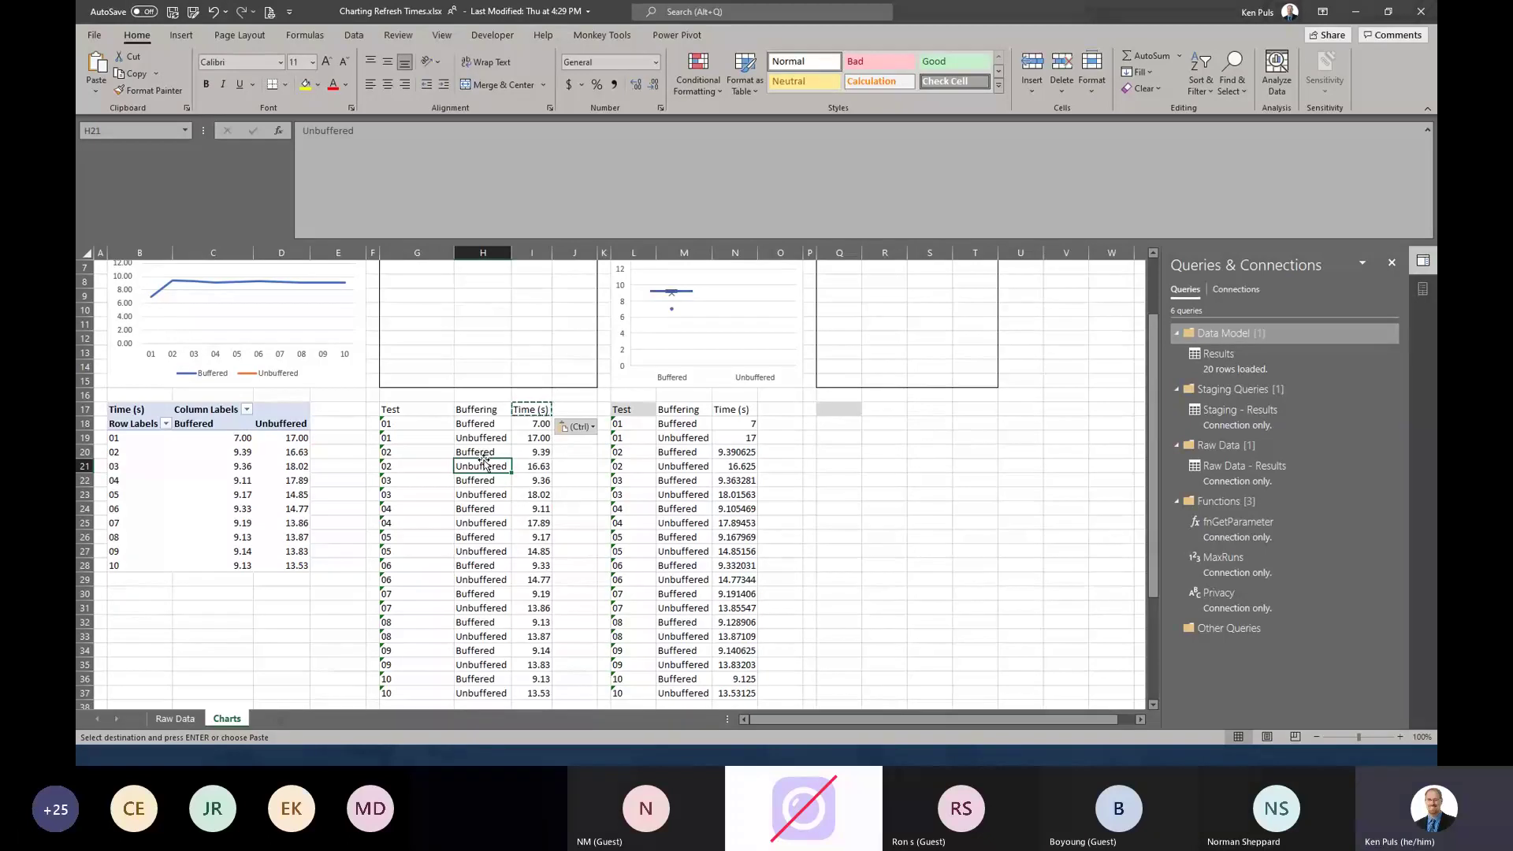
{"action": "key", "text": "Right"}
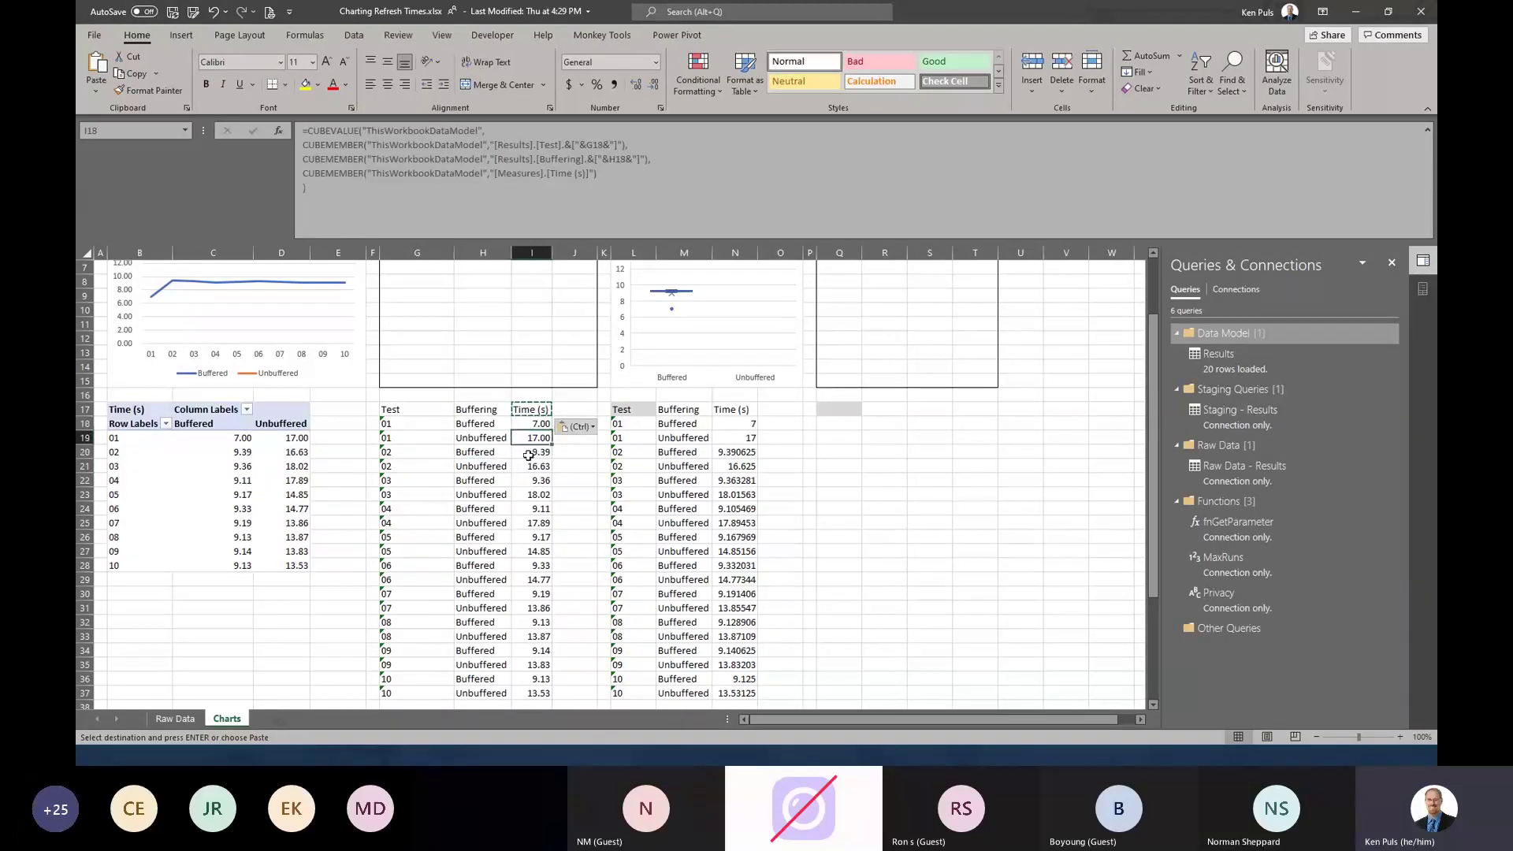
{"action": "left_click", "coordinate": [530, 495]}
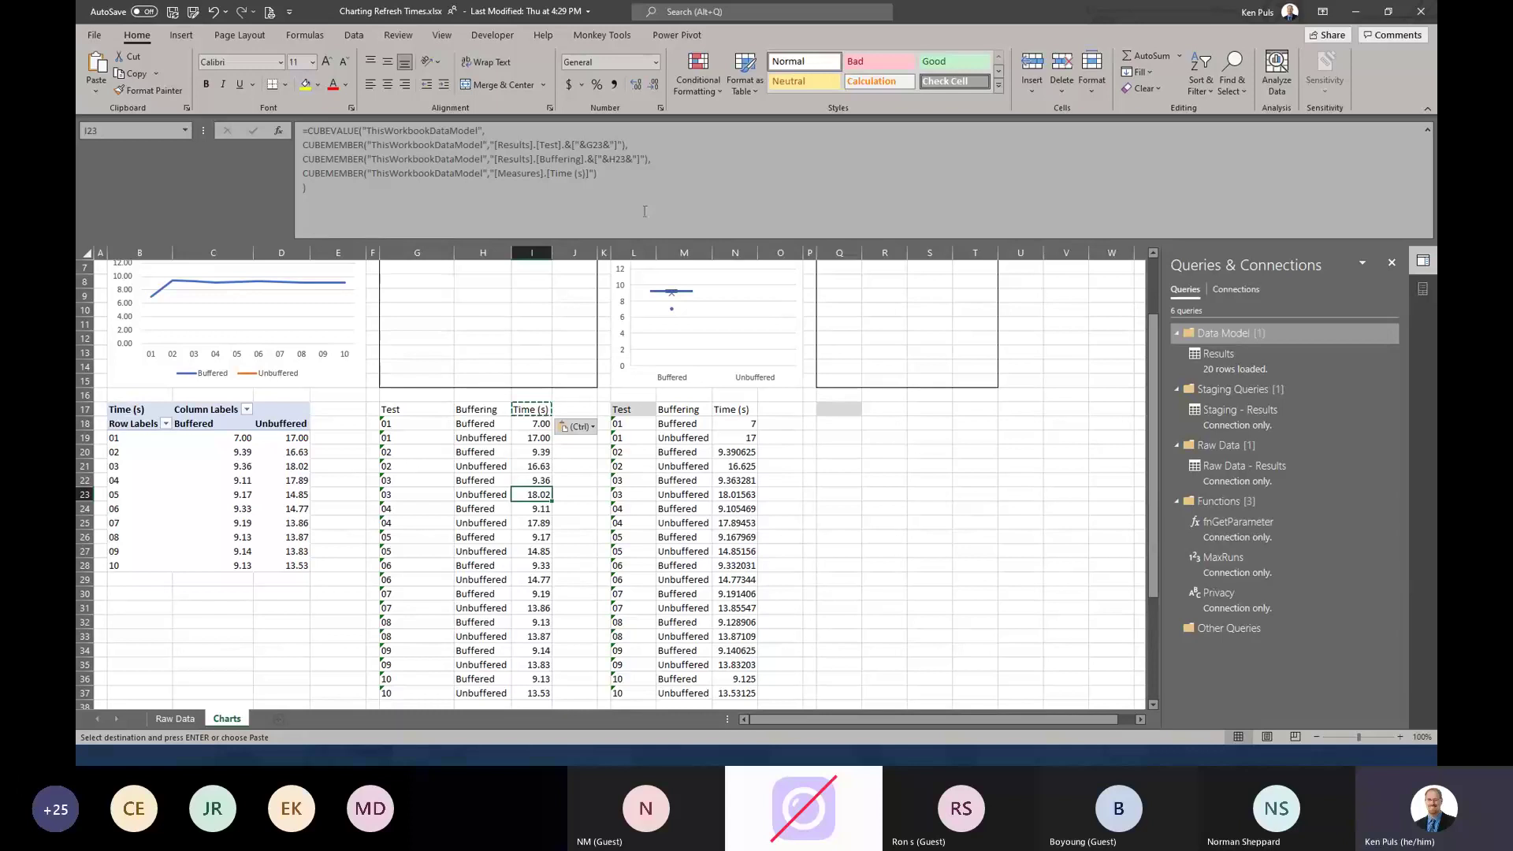
{"action": "key", "text": "F2"}
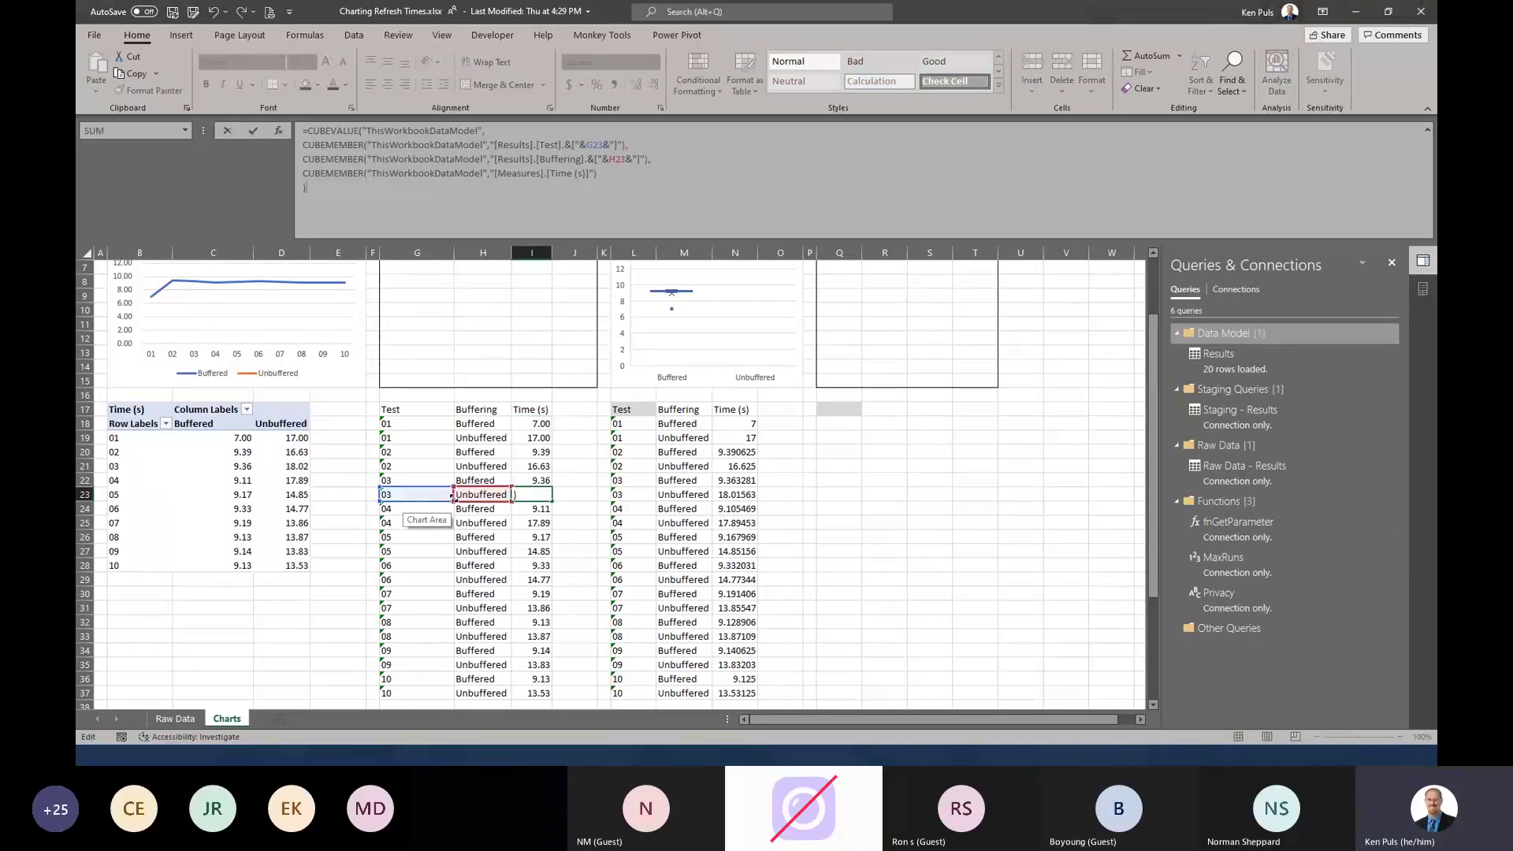
{"action": "key", "text": "Escape"}
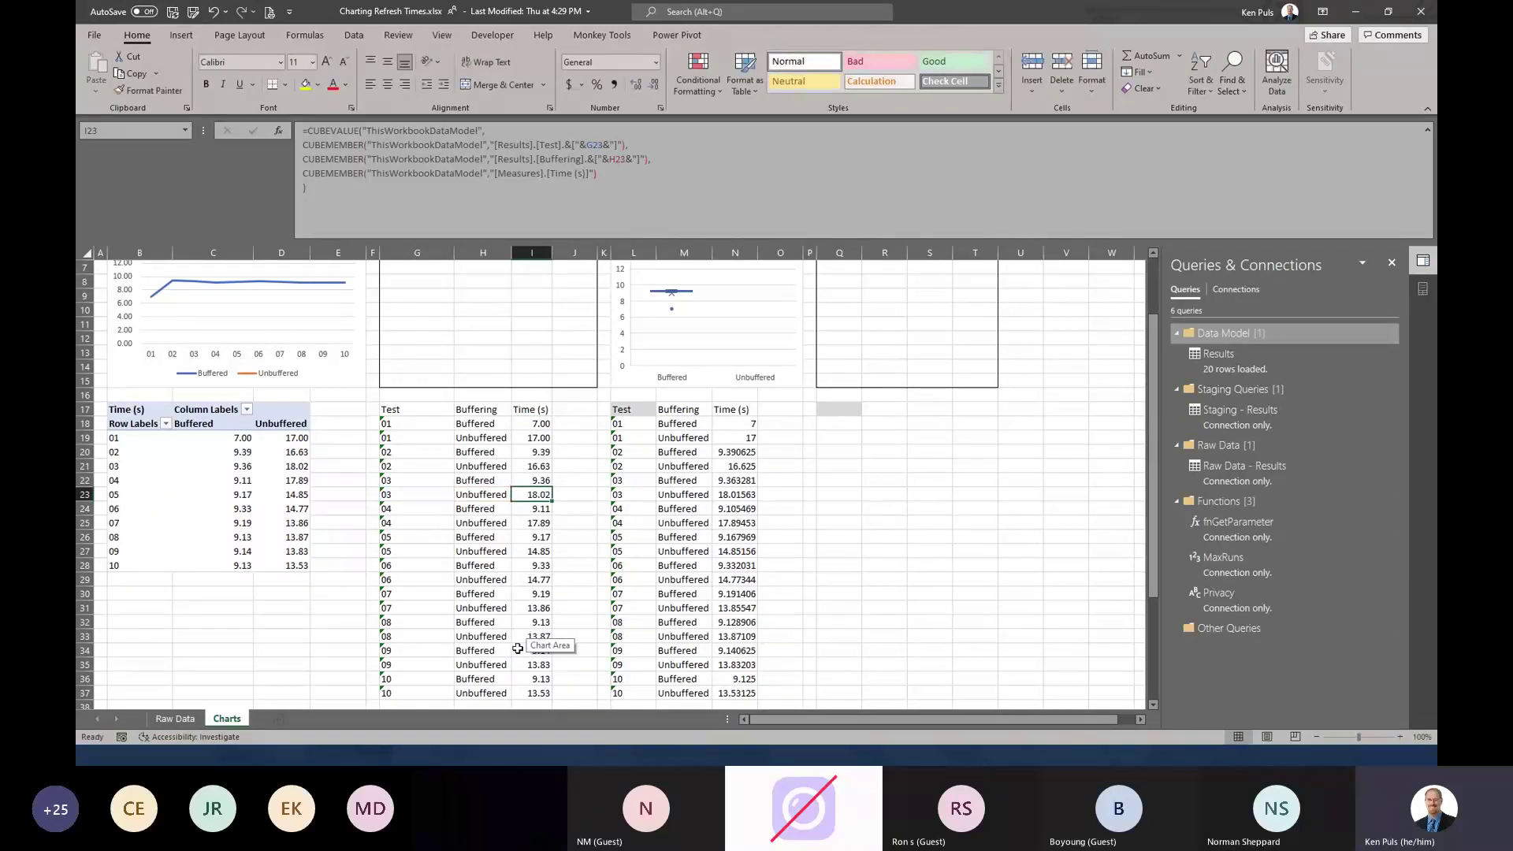
{"action": "left_click", "coordinate": [490, 497]}
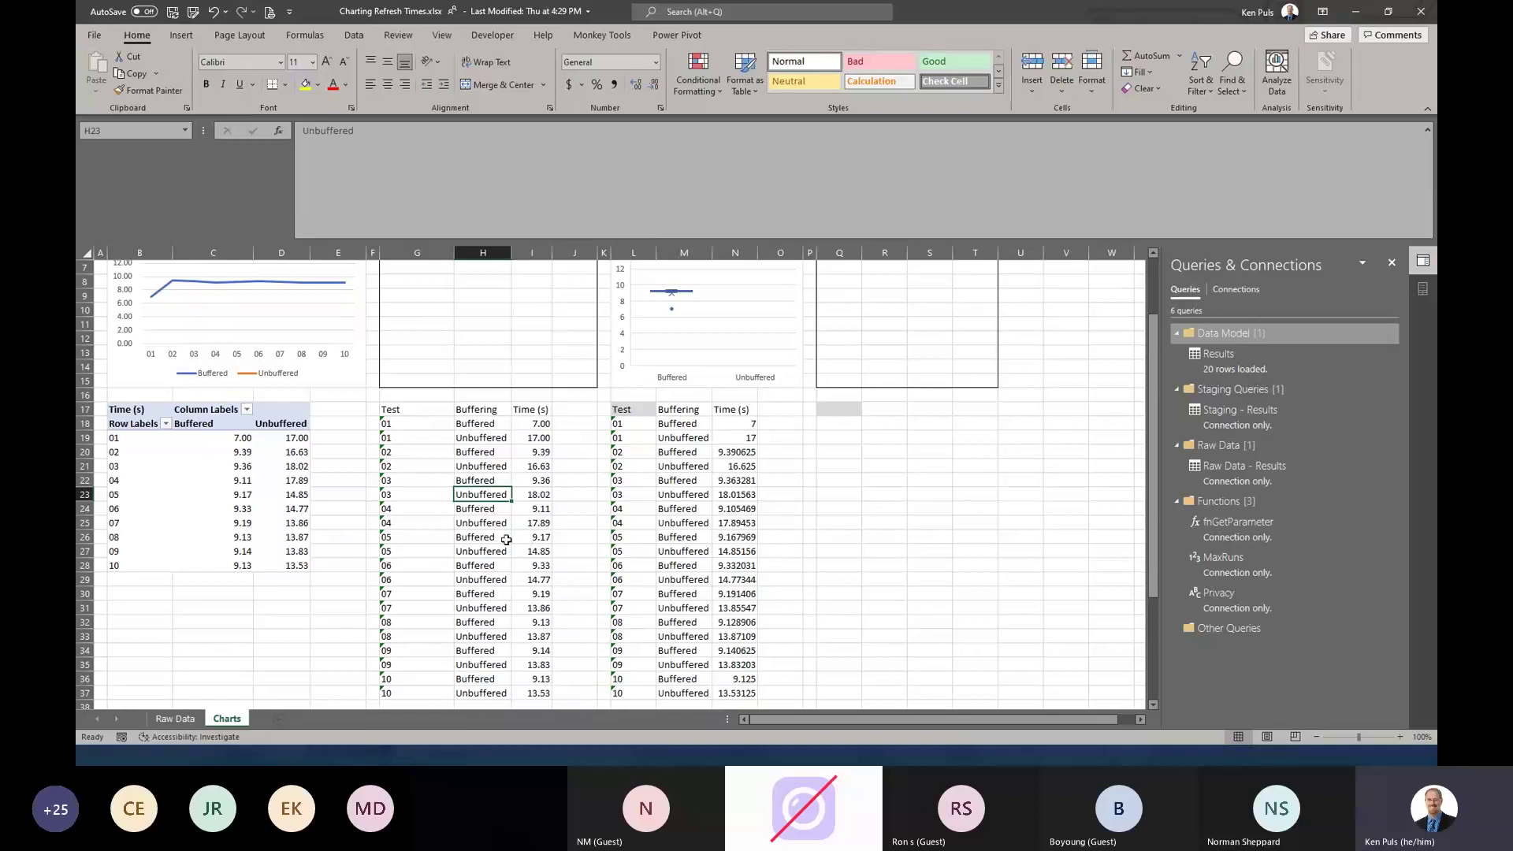
- Collapse the expanded formula bar and convert G17:I37 into a table with headers
{"action": "left_click", "coordinate": [1427, 132]}
{"action": "key", "text": "Up"}
{"action": "key", "text": "Up"}
{"action": "key", "text": "Up"}
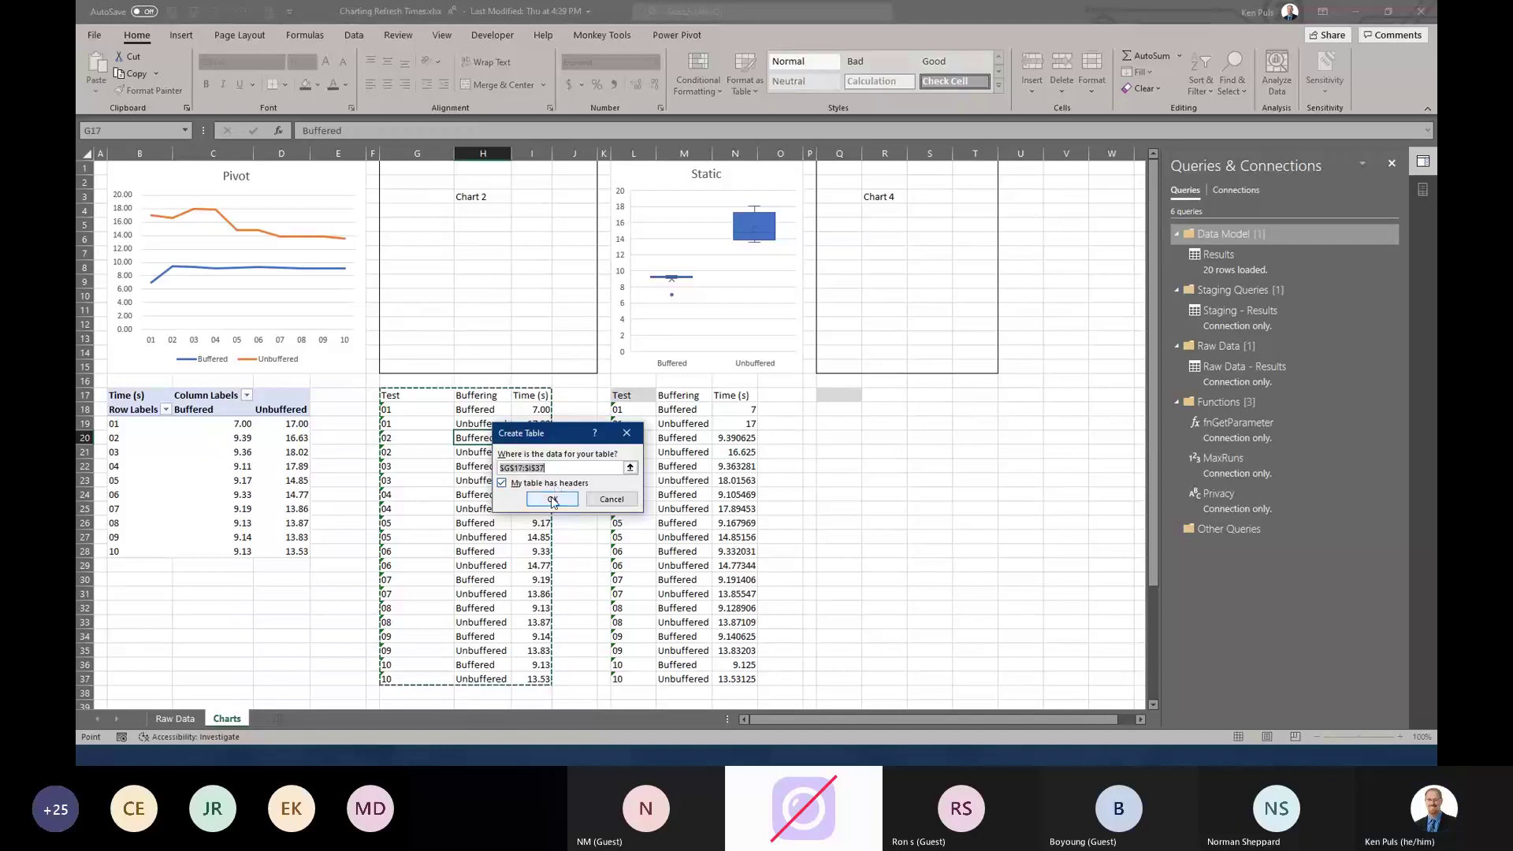
{"action": "left_click", "coordinate": [553, 498]}
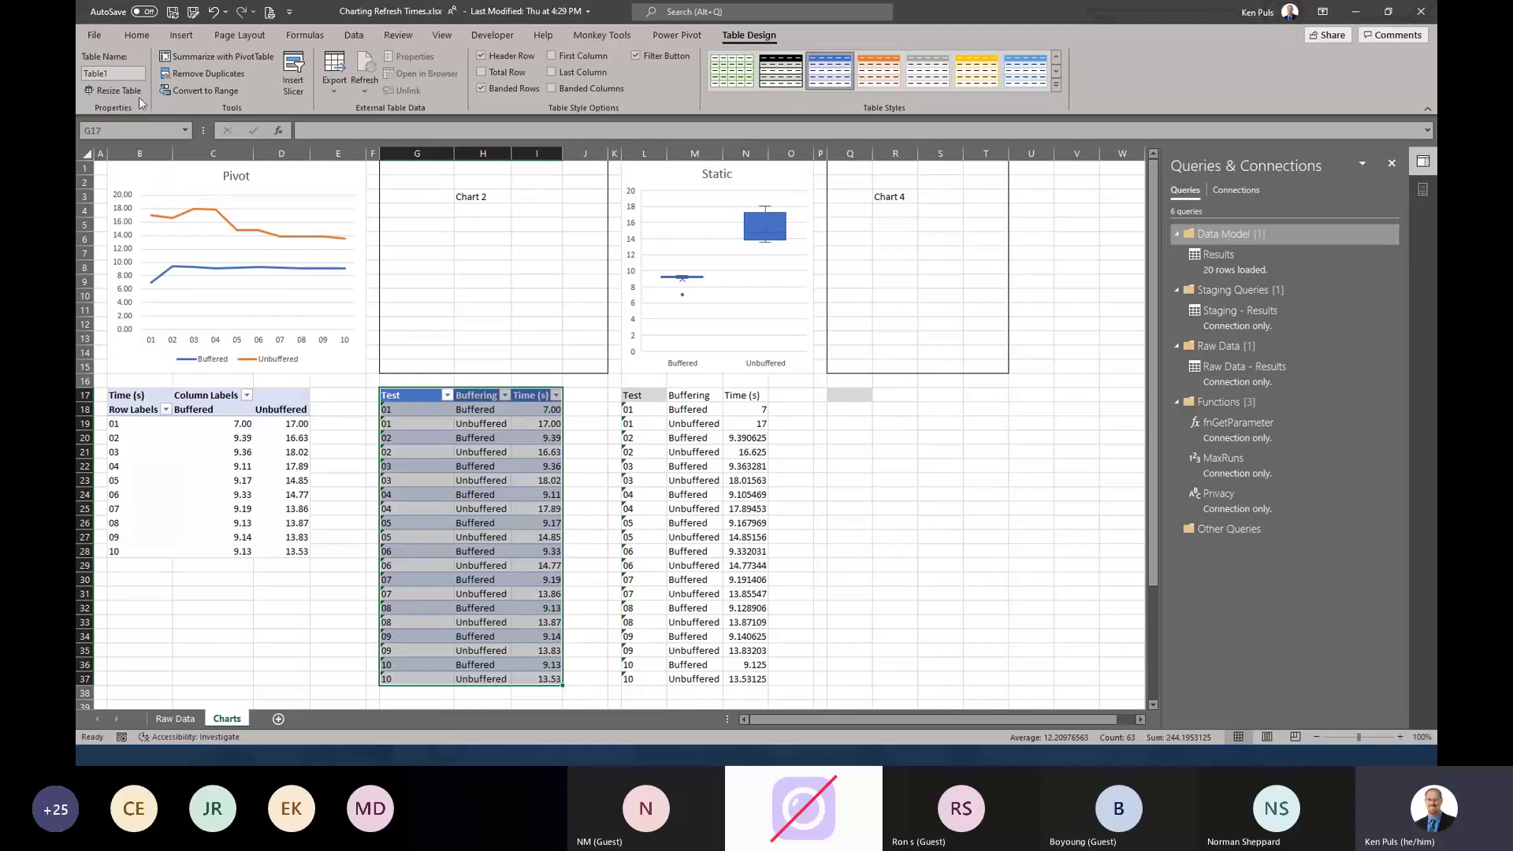
- Name the new table BoxWhiskerData
{"action": "left_click", "coordinate": [113, 74]}
{"action": "type", "text": "BoxWhiskerDa"}
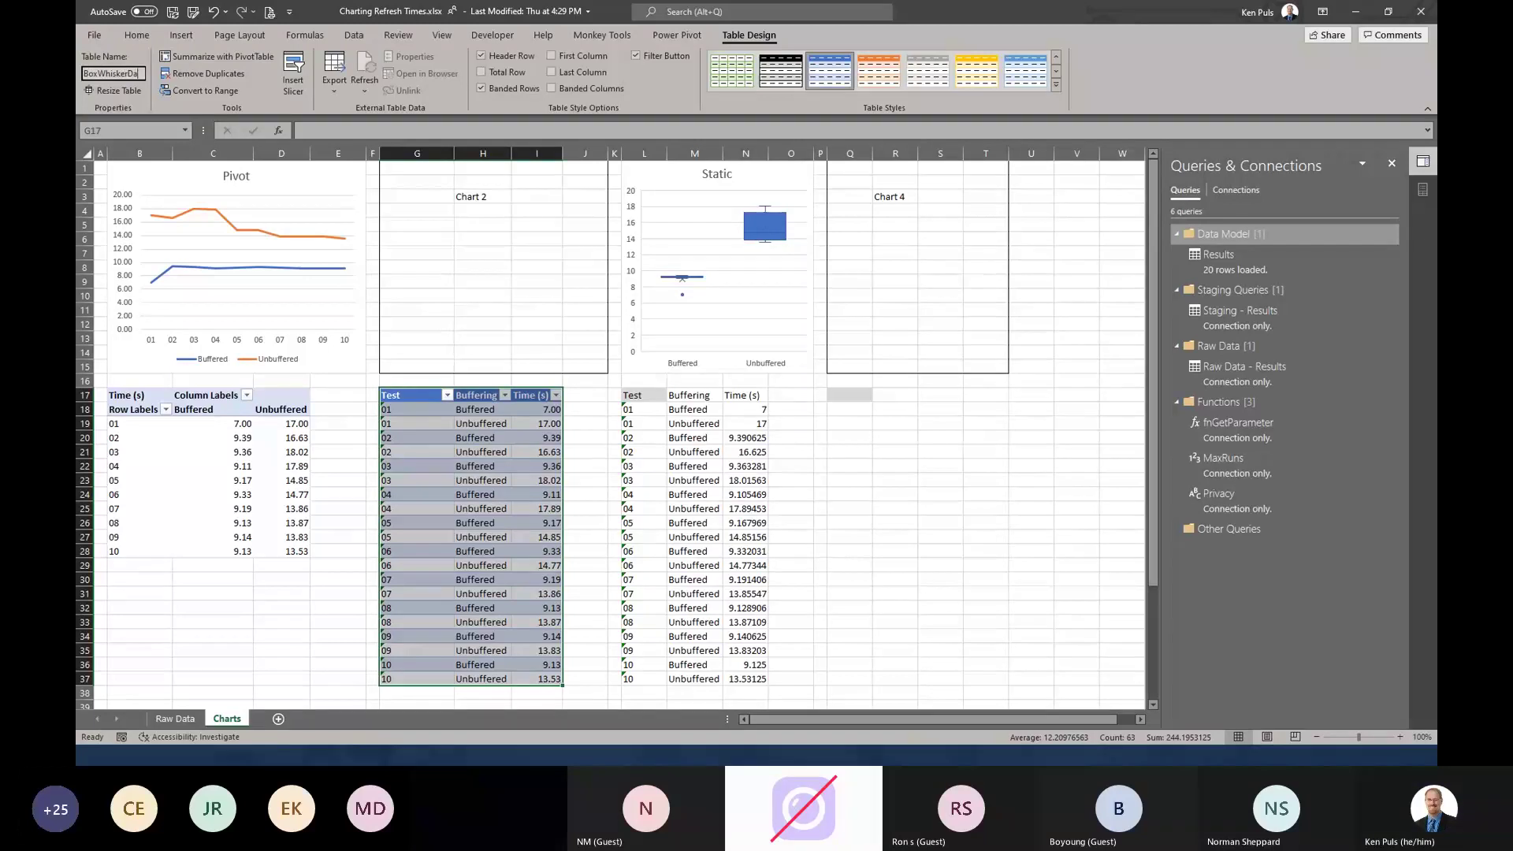
{"action": "type", "text": "ta"}
{"action": "key", "text": "Return"}
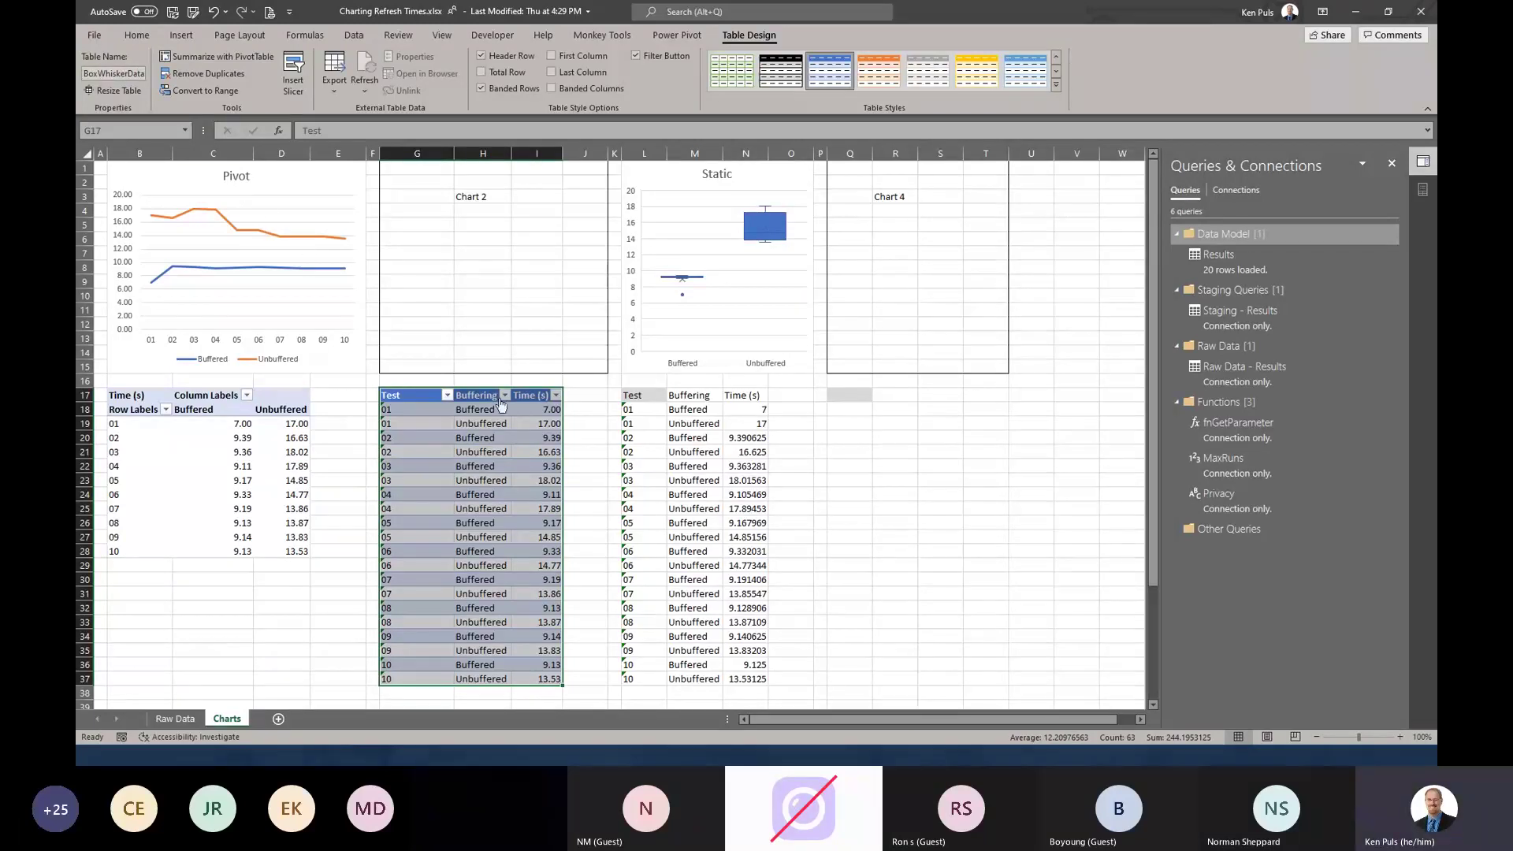
- Insert a Box and Whisker chart based on the table's Buffering and Time (s) columns
{"action": "left_click", "coordinate": [483, 423]}
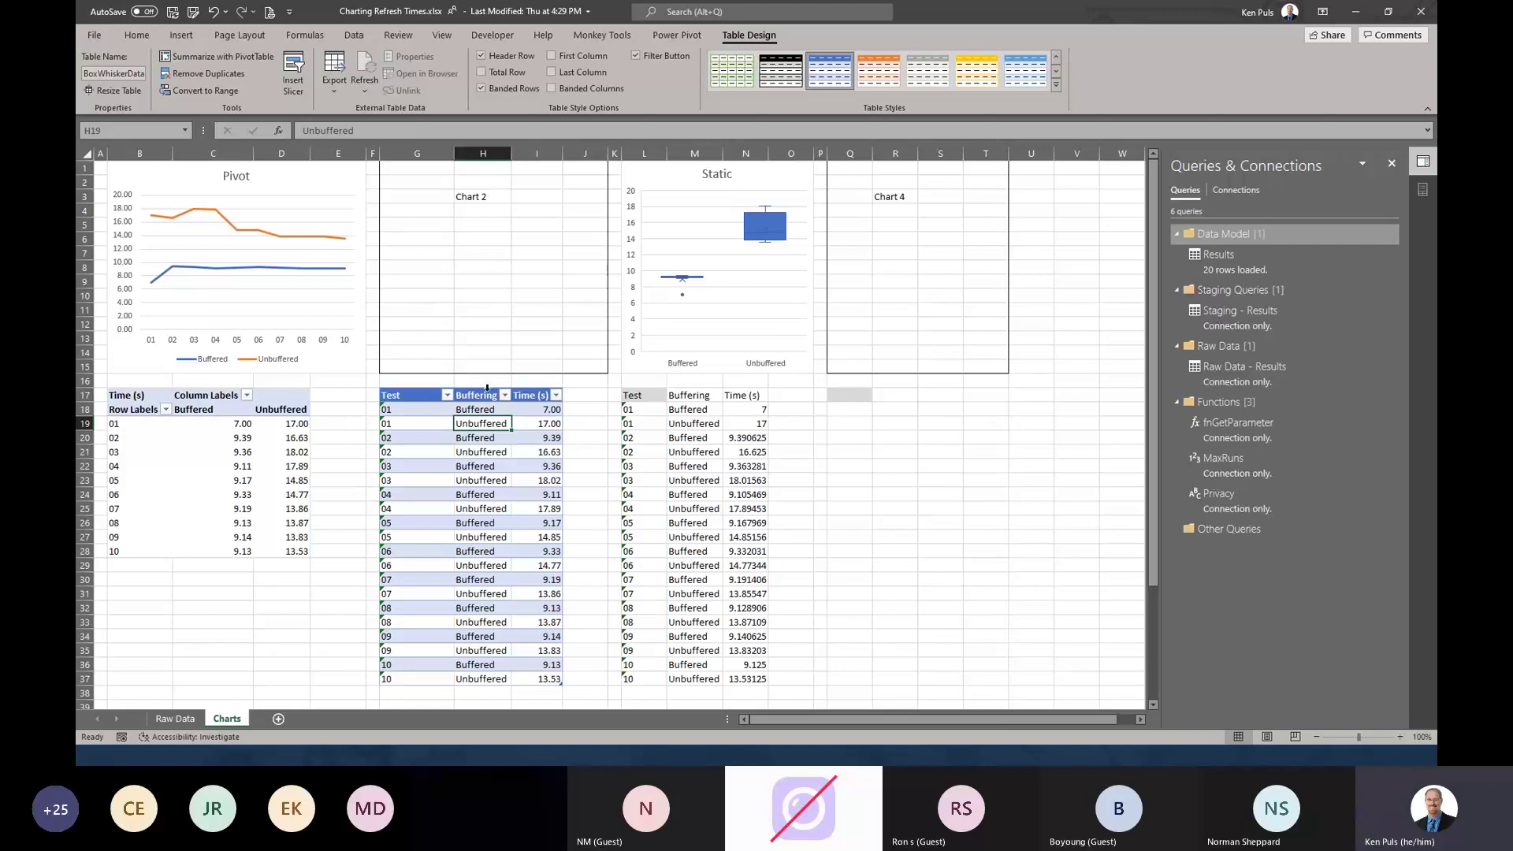
{"action": "left_click_drag", "start_coordinate": [486, 387], "coordinate": [522, 393]}
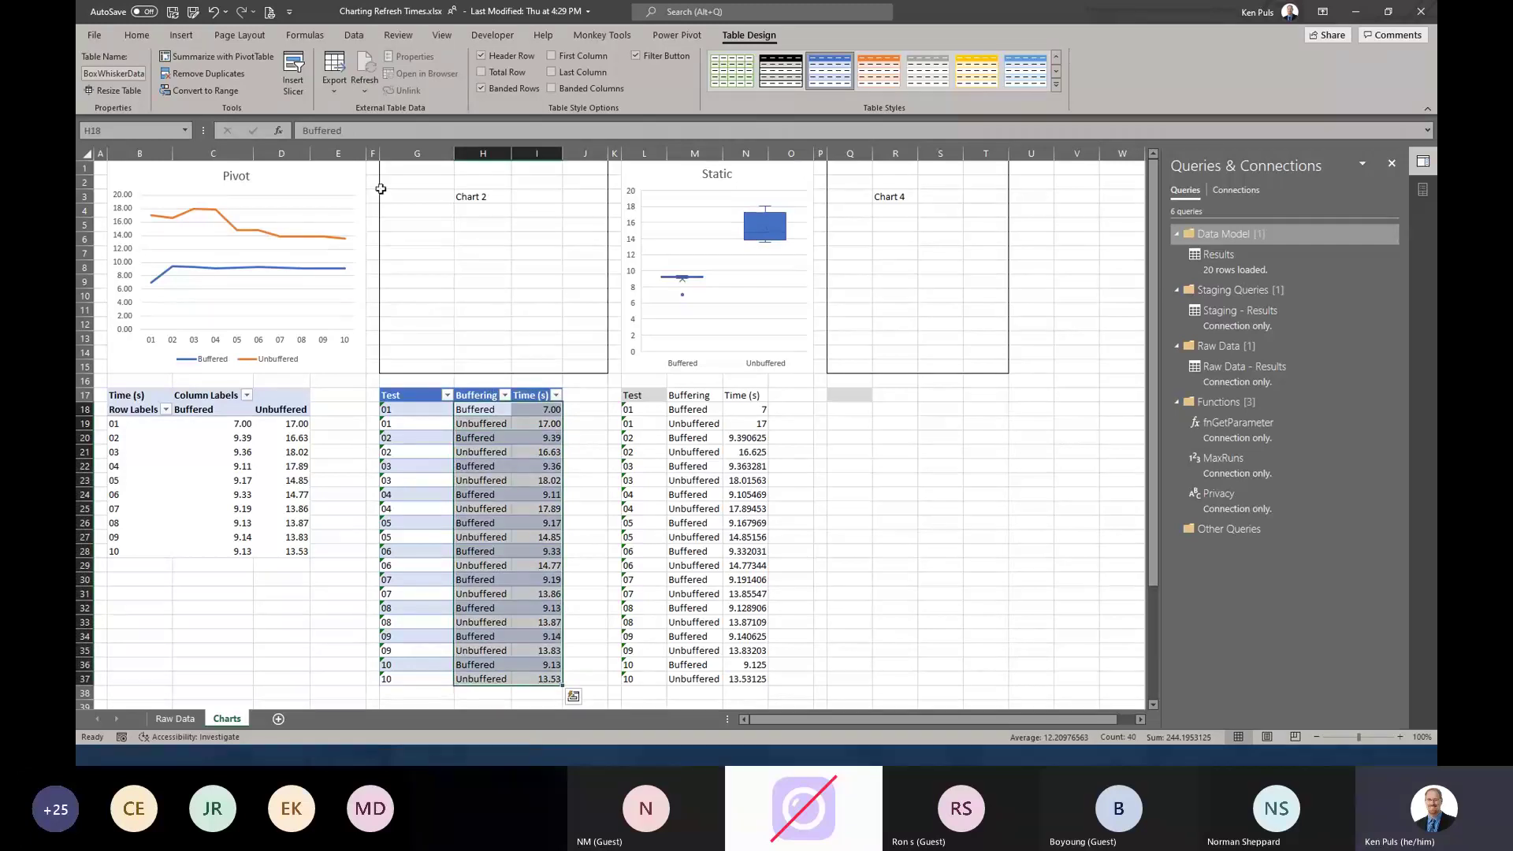
{"action": "left_click", "coordinate": [187, 37]}
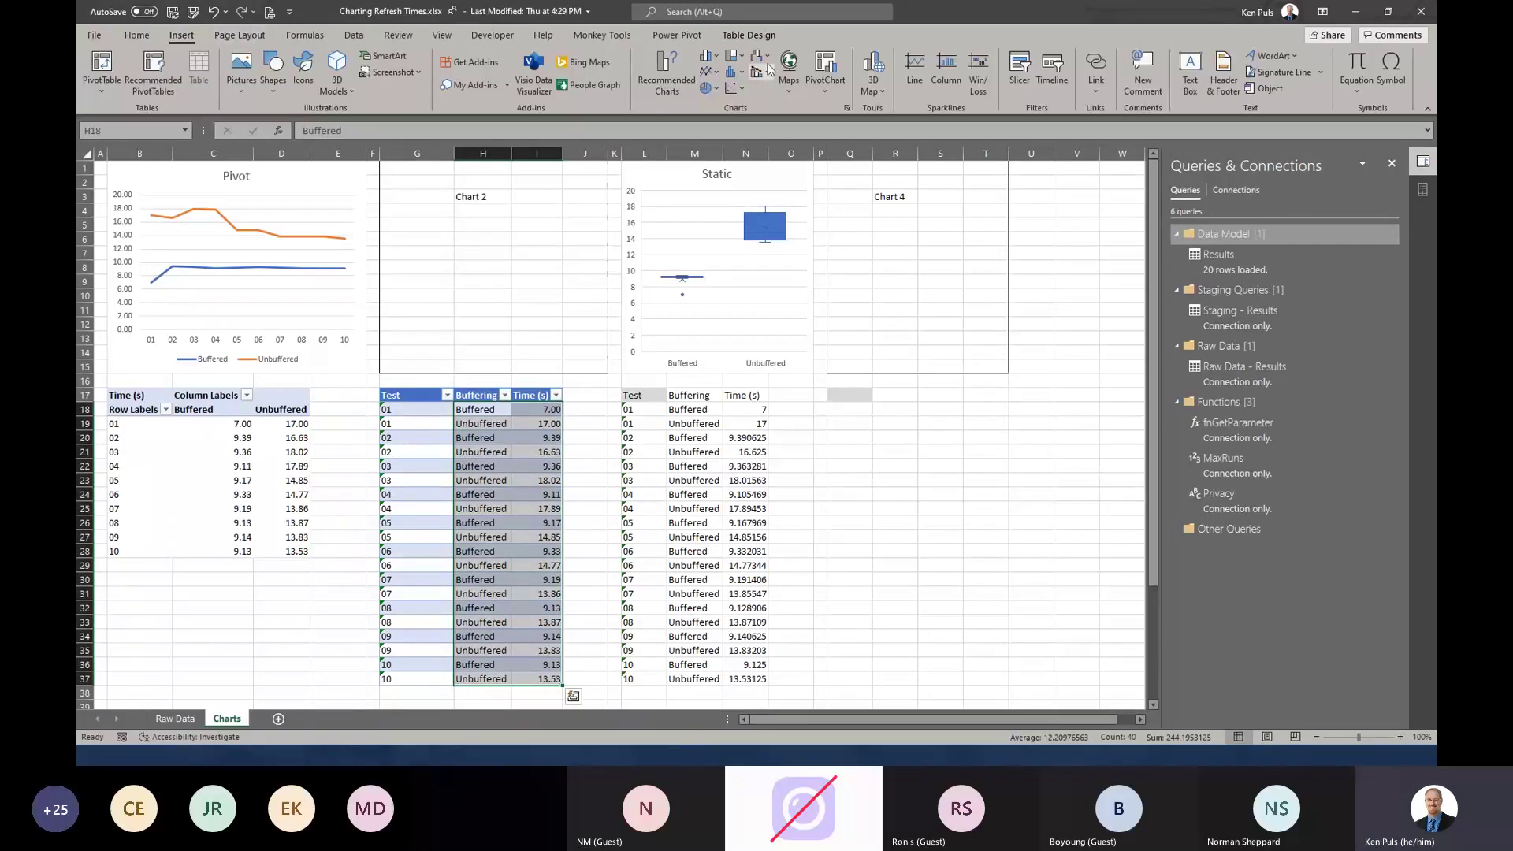
{"action": "left_click", "coordinate": [737, 72]}
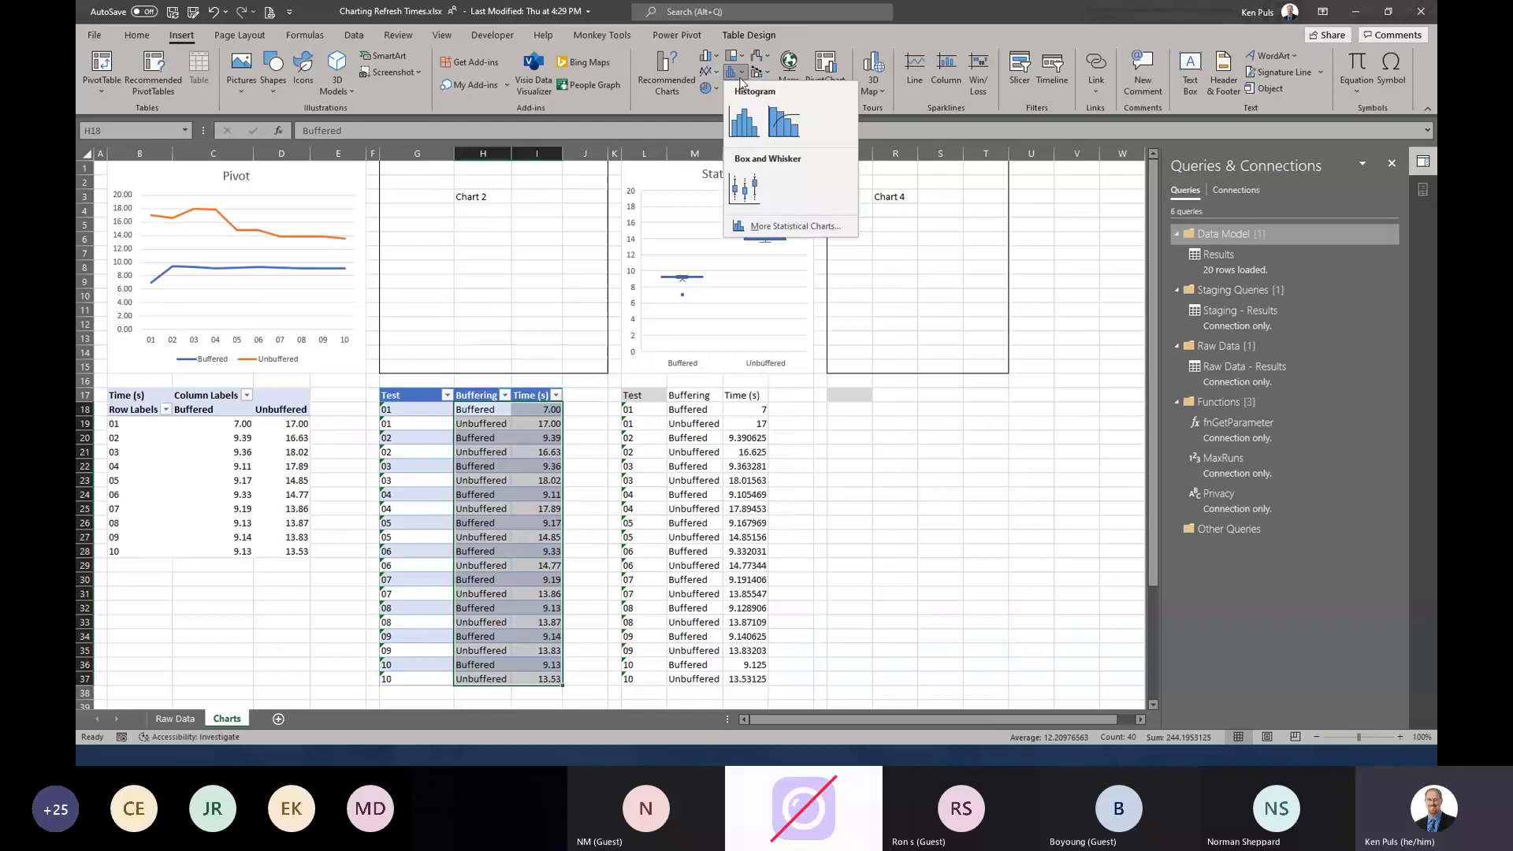
{"action": "left_click", "coordinate": [745, 189]}
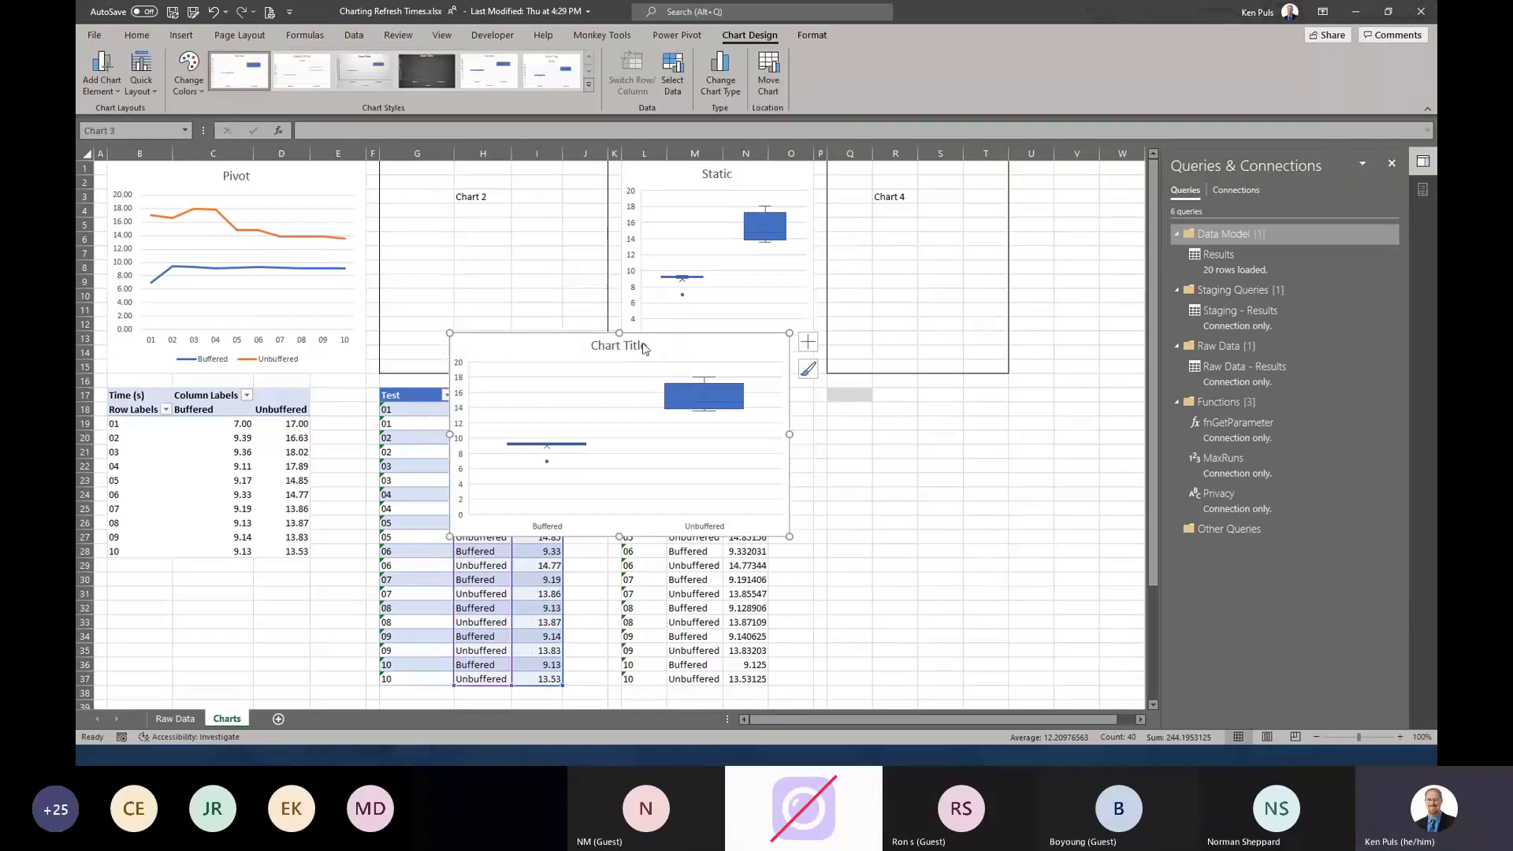
- Change the new box and whisker chart's title to OLAP
{"action": "left_click", "coordinate": [619, 347]}
{"action": "left_click_drag", "start_coordinate": [591, 346], "coordinate": [648, 347]}
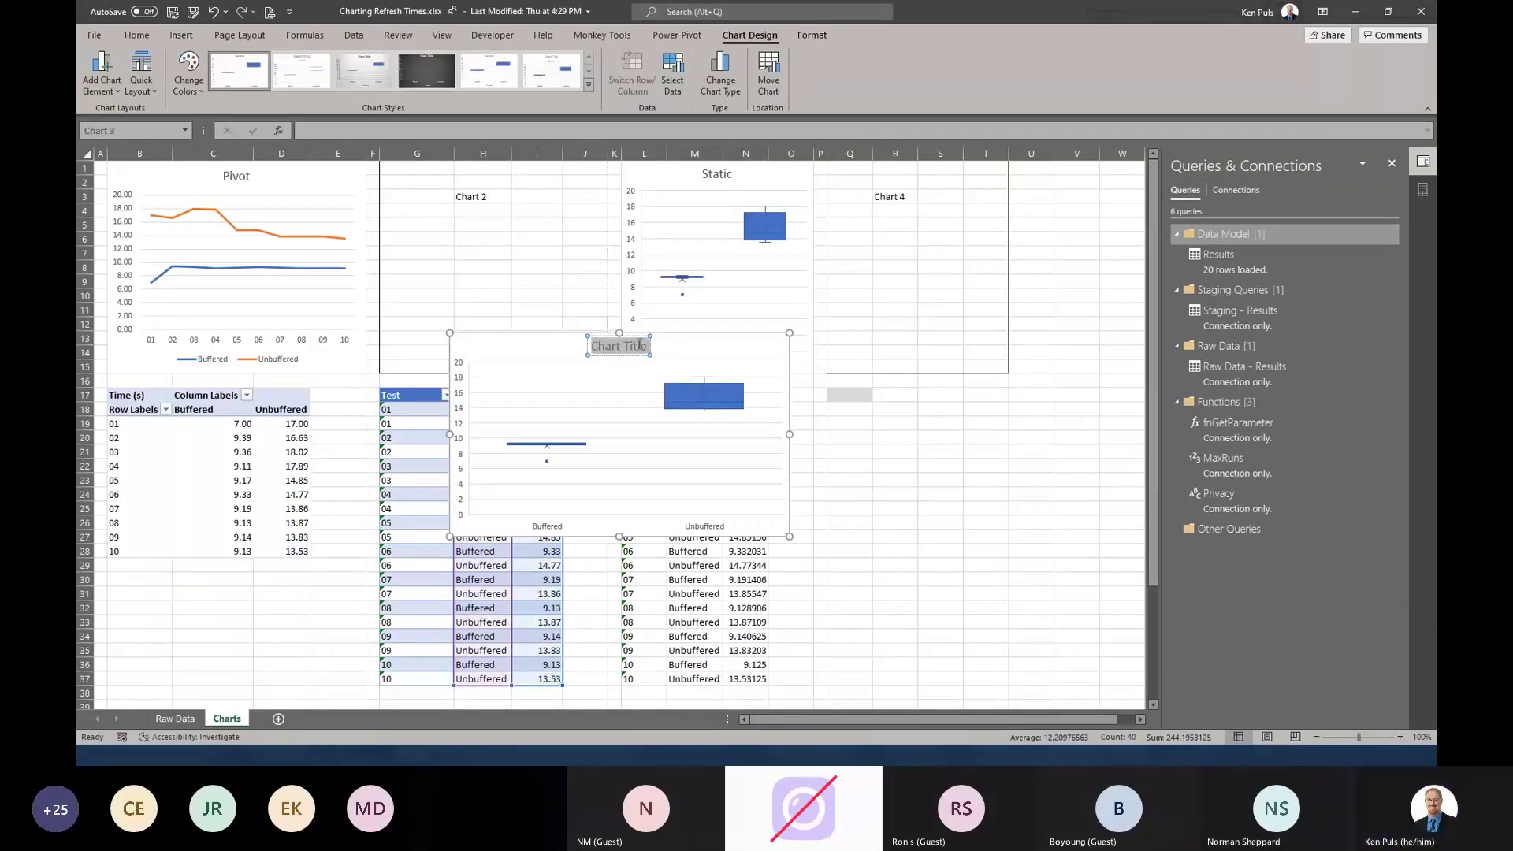
{"action": "type", "text": "OLAP"}
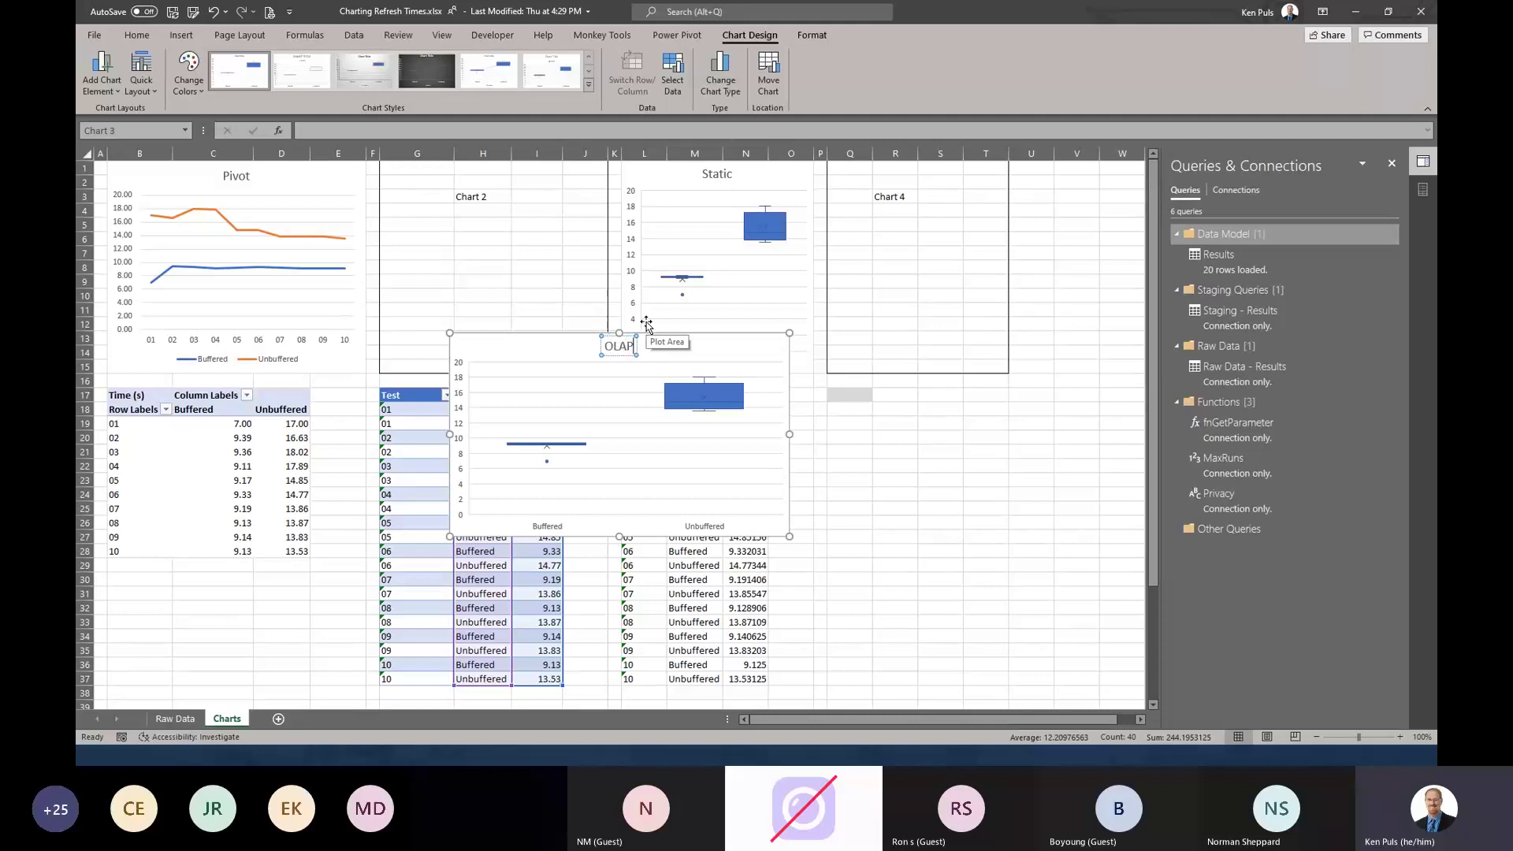
{"action": "left_click", "coordinate": [738, 346]}
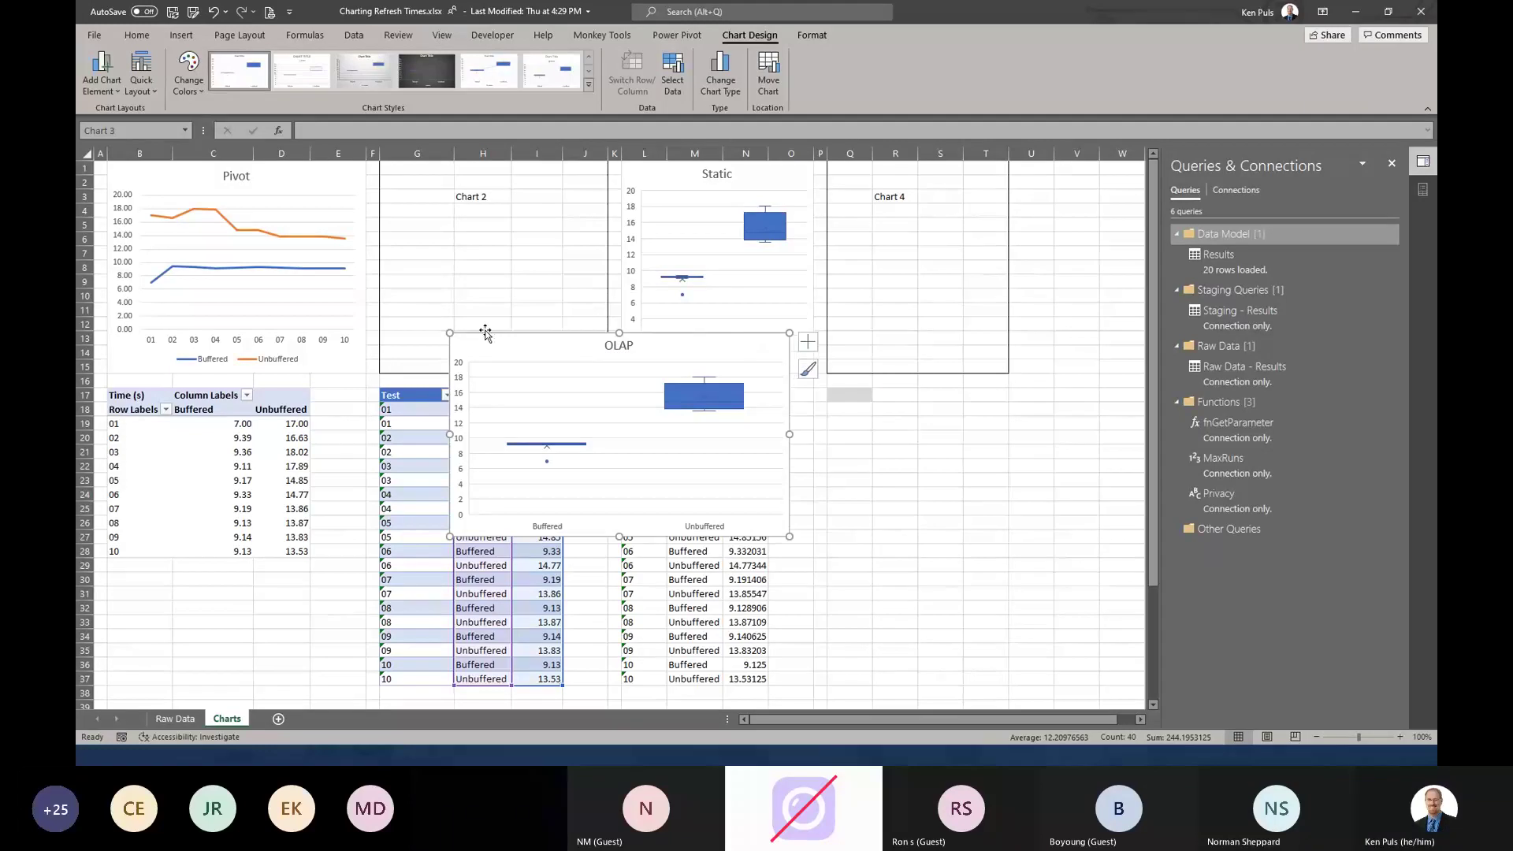
- Move the OLAP chart into the Chart 2 frame, resize it to fit the outline, and deselect it
{"action": "left_click_drag", "start_coordinate": [495, 337], "coordinate": [424, 164]}
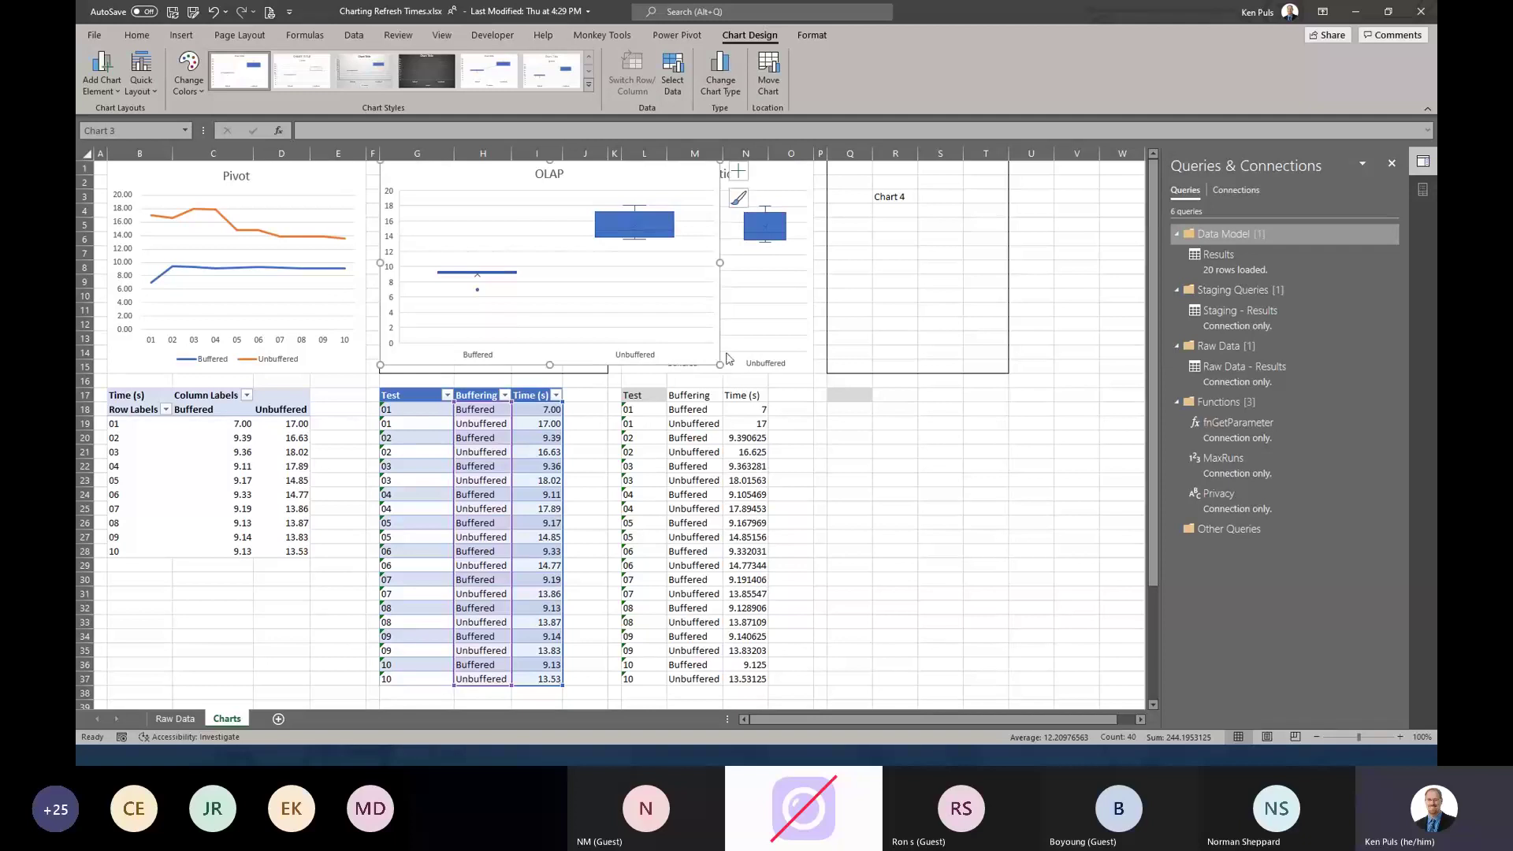
{"action": "left_click_drag", "start_coordinate": [720, 365], "coordinate": [600, 372]}
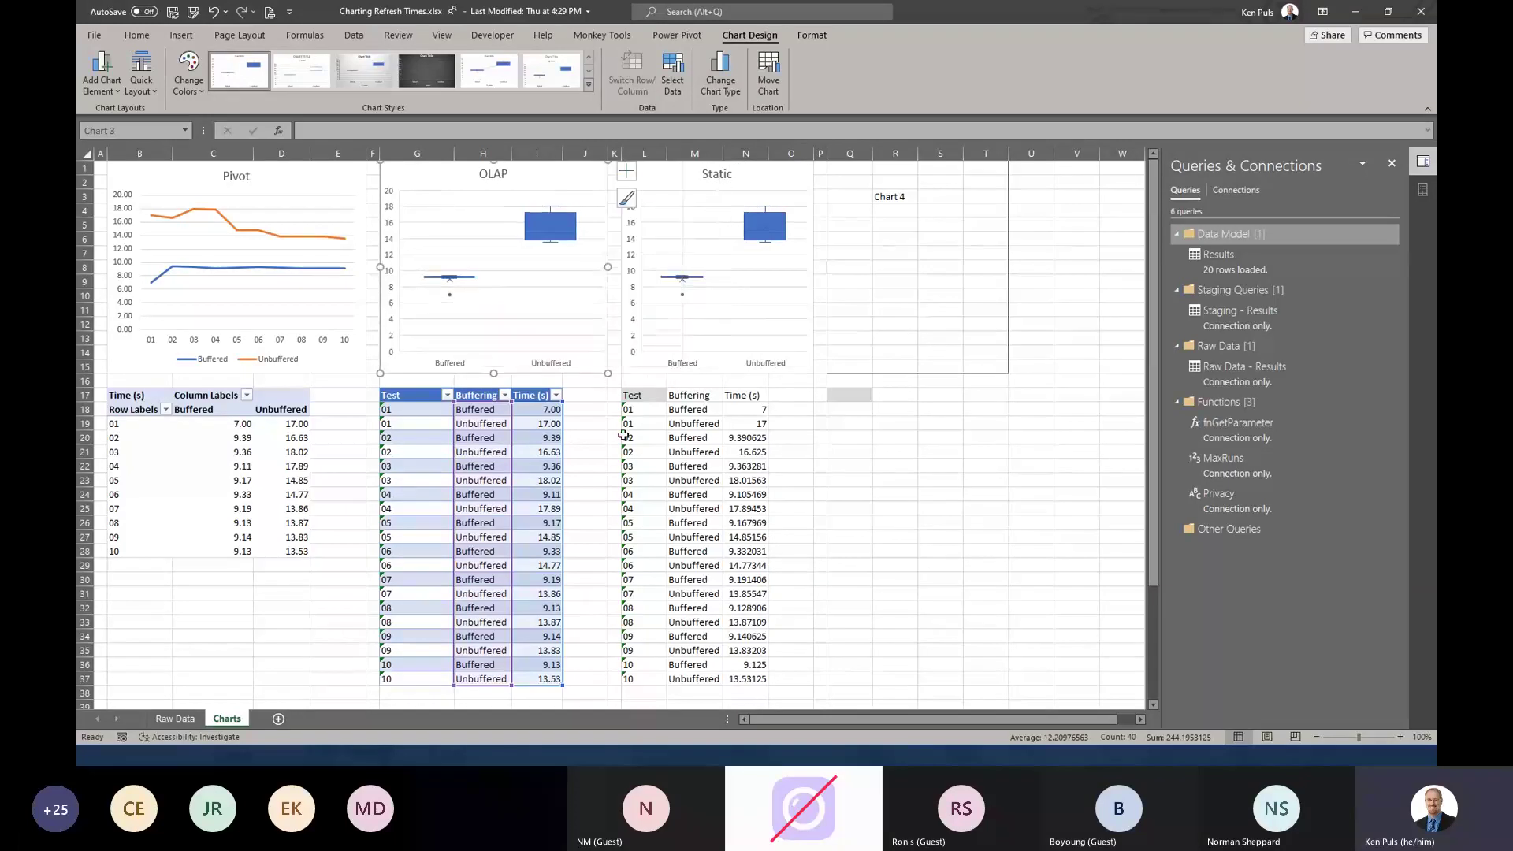
{"action": "left_click", "coordinate": [585, 452]}
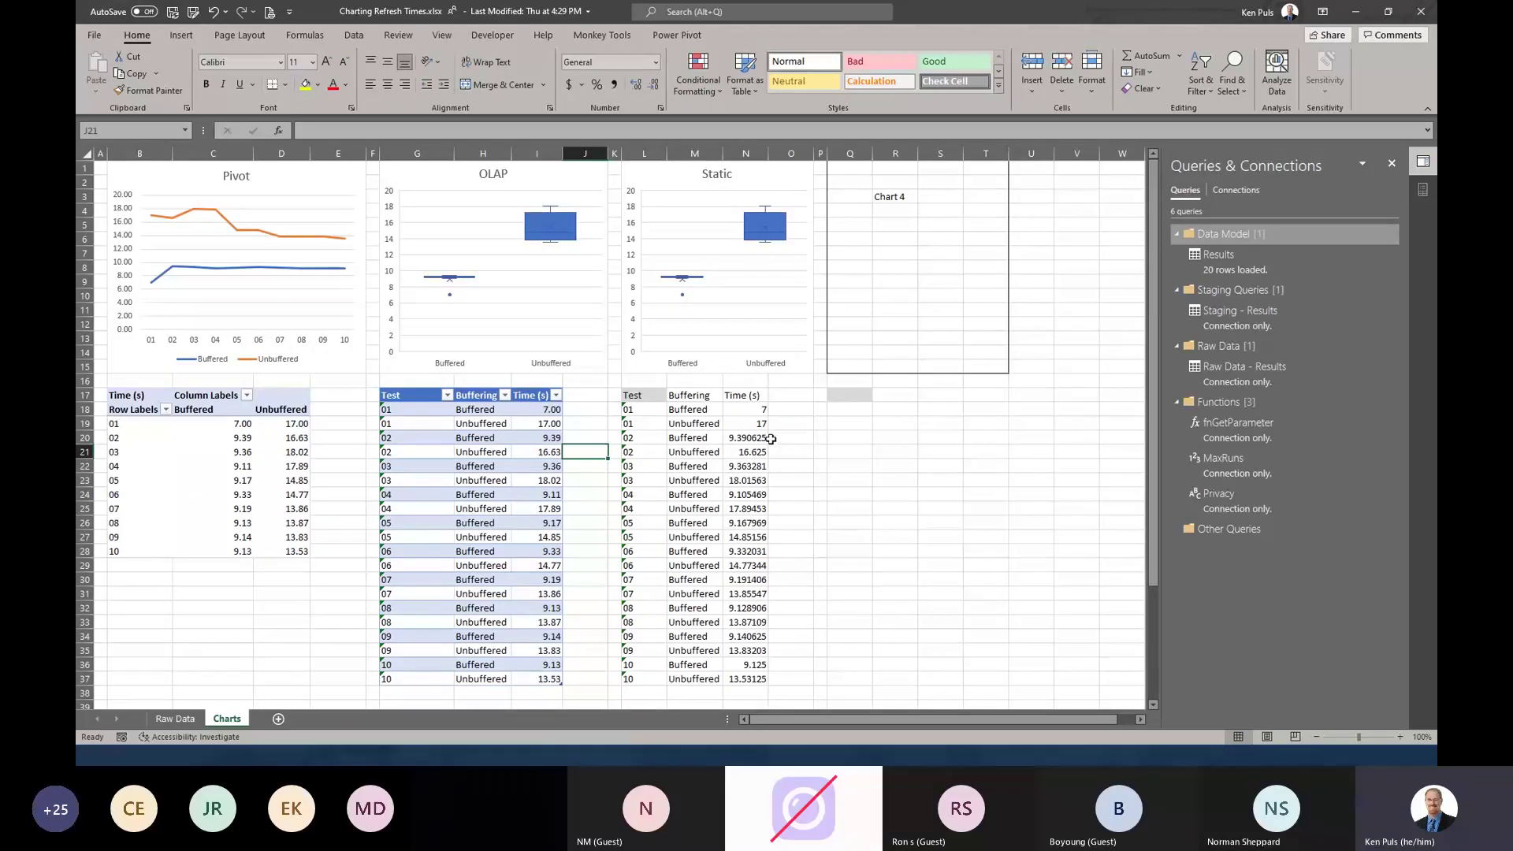
- On the Raw Data sheet, copy the two Actual values over the first two Refresh Time (s) entries of run 1
{"action": "left_click", "coordinate": [175, 719]}
{"action": "left_click_drag", "start_coordinate": [602, 267], "coordinate": [602, 281]}
{"action": "key", "text": "ctrl+c"}
{"action": "key", "text": "ctrl+v"}
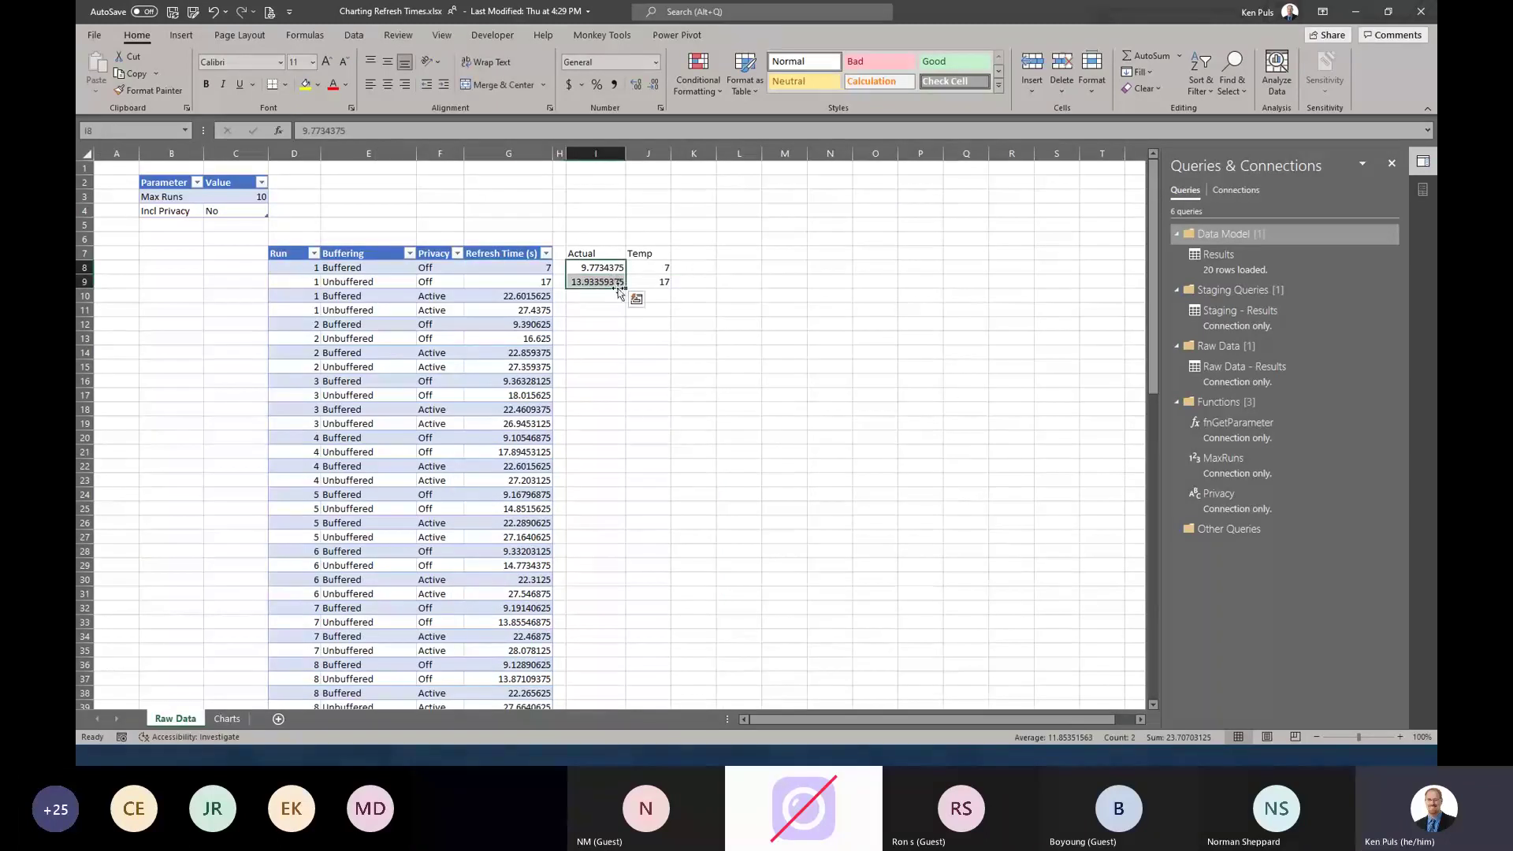
{"action": "key", "text": "ctrl+c"}
{"action": "left_click_drag", "start_coordinate": [508, 267], "coordinate": [508, 281]}
{"action": "key", "text": "ctrl+v"}
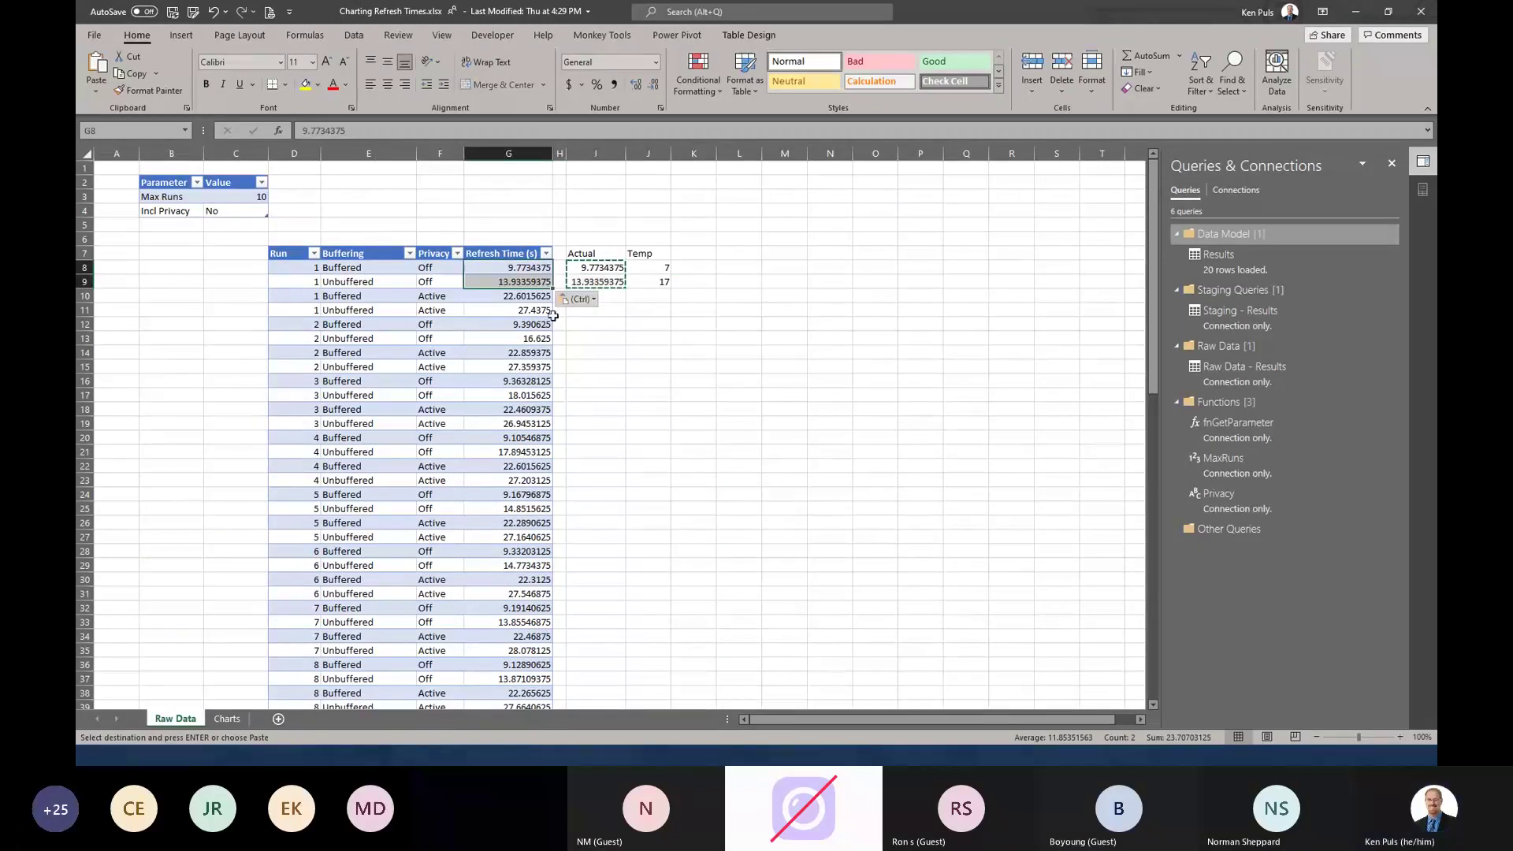
- Return to the Charts sheet and refresh all data so the restored run 1 times reach the charts
{"action": "left_click", "coordinate": [229, 719]}
{"action": "left_click", "coordinate": [602, 34]}
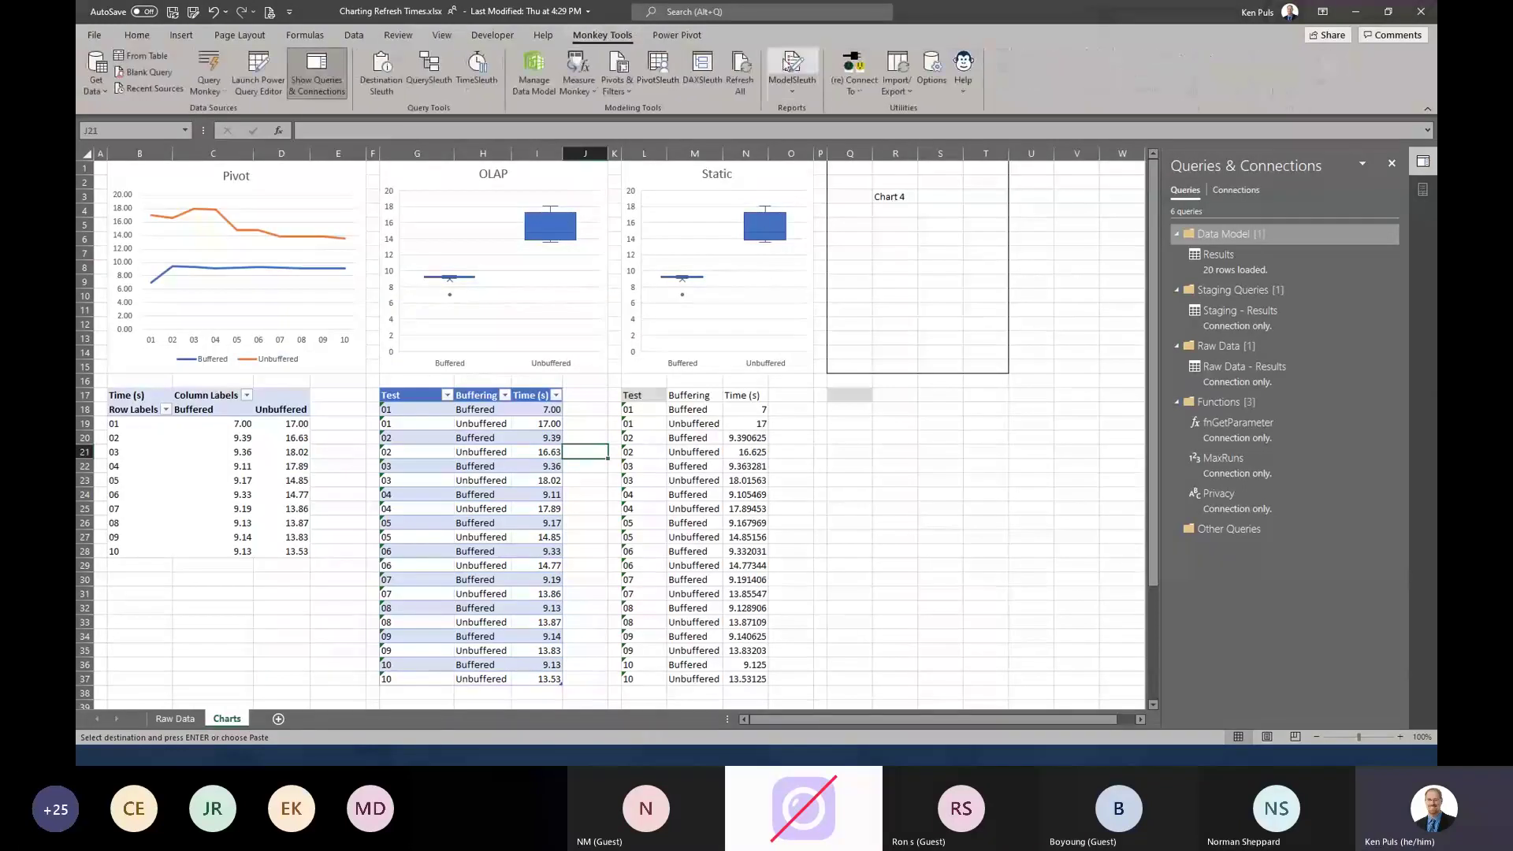
{"action": "left_click", "coordinate": [738, 75]}
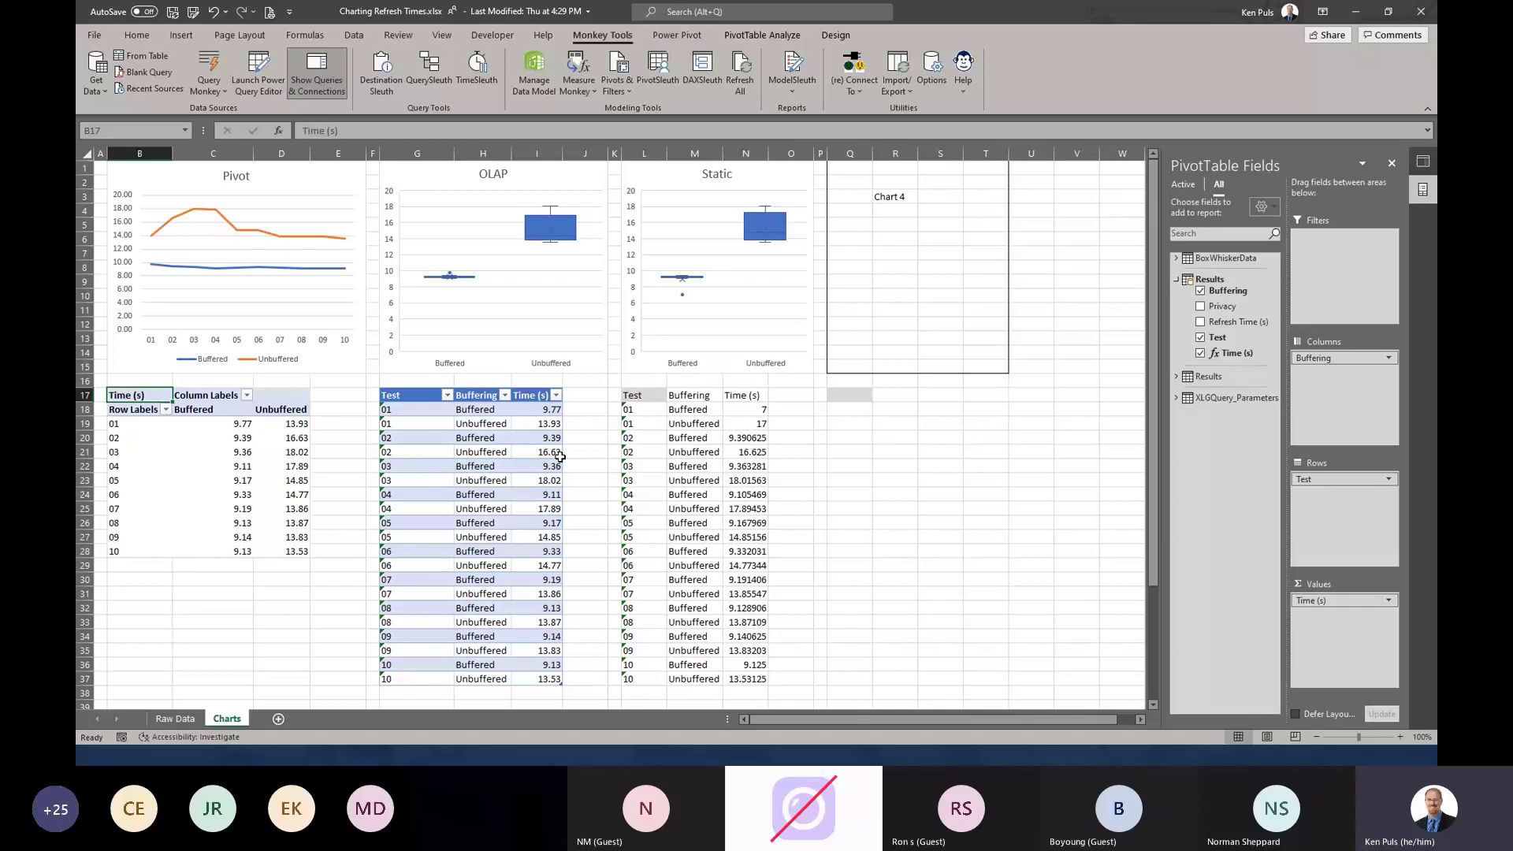
- Set the Max Runs parameter on the Raw Data sheet to 15
{"action": "left_click", "coordinate": [192, 726]}
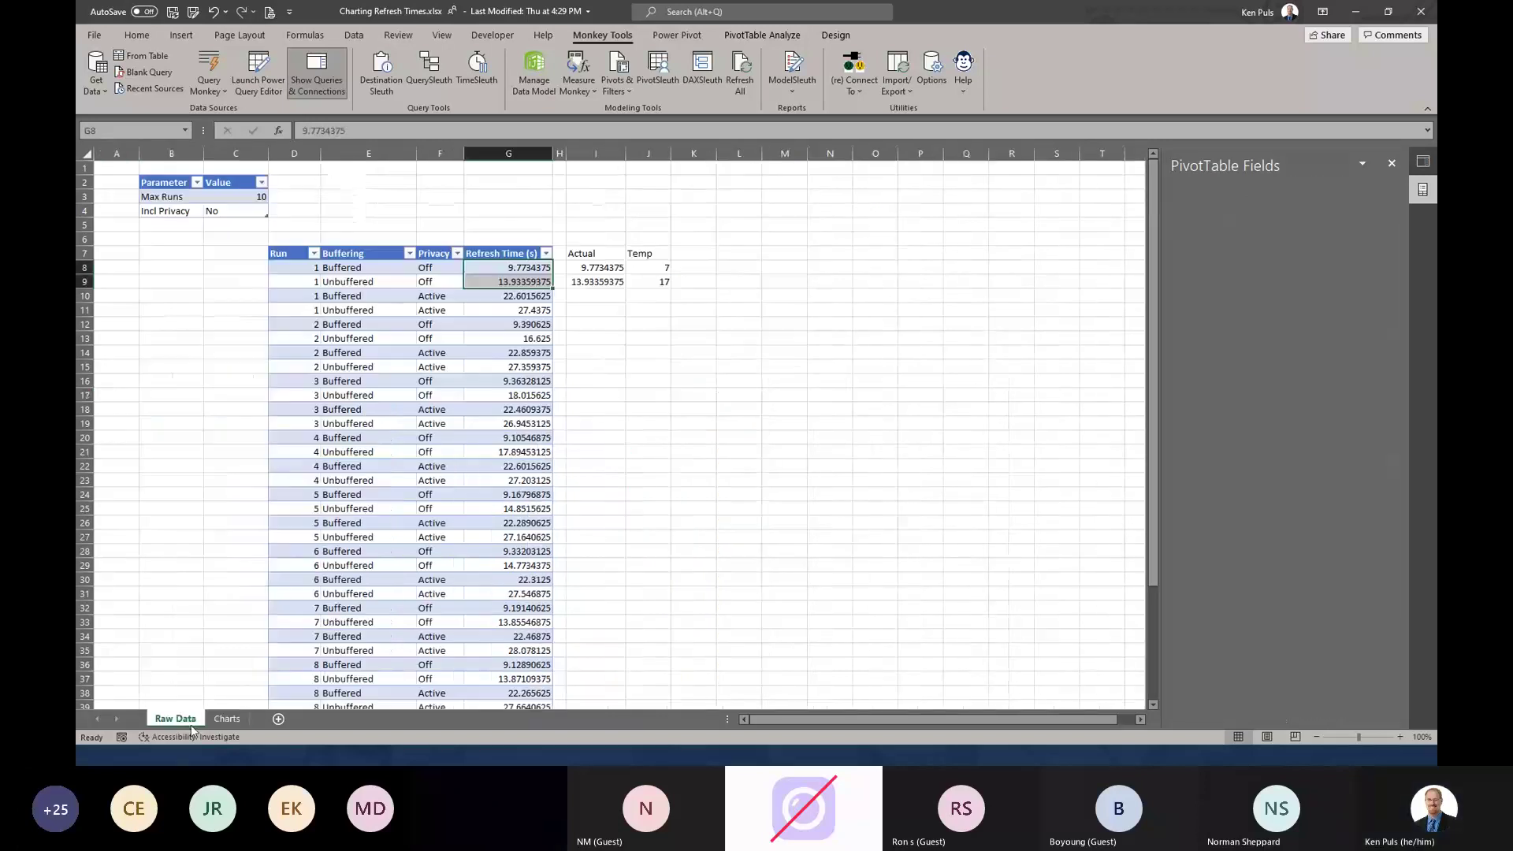
{"action": "left_click", "coordinate": [267, 198]}
{"action": "type", "text": "15"}
{"action": "key", "text": "Return"}
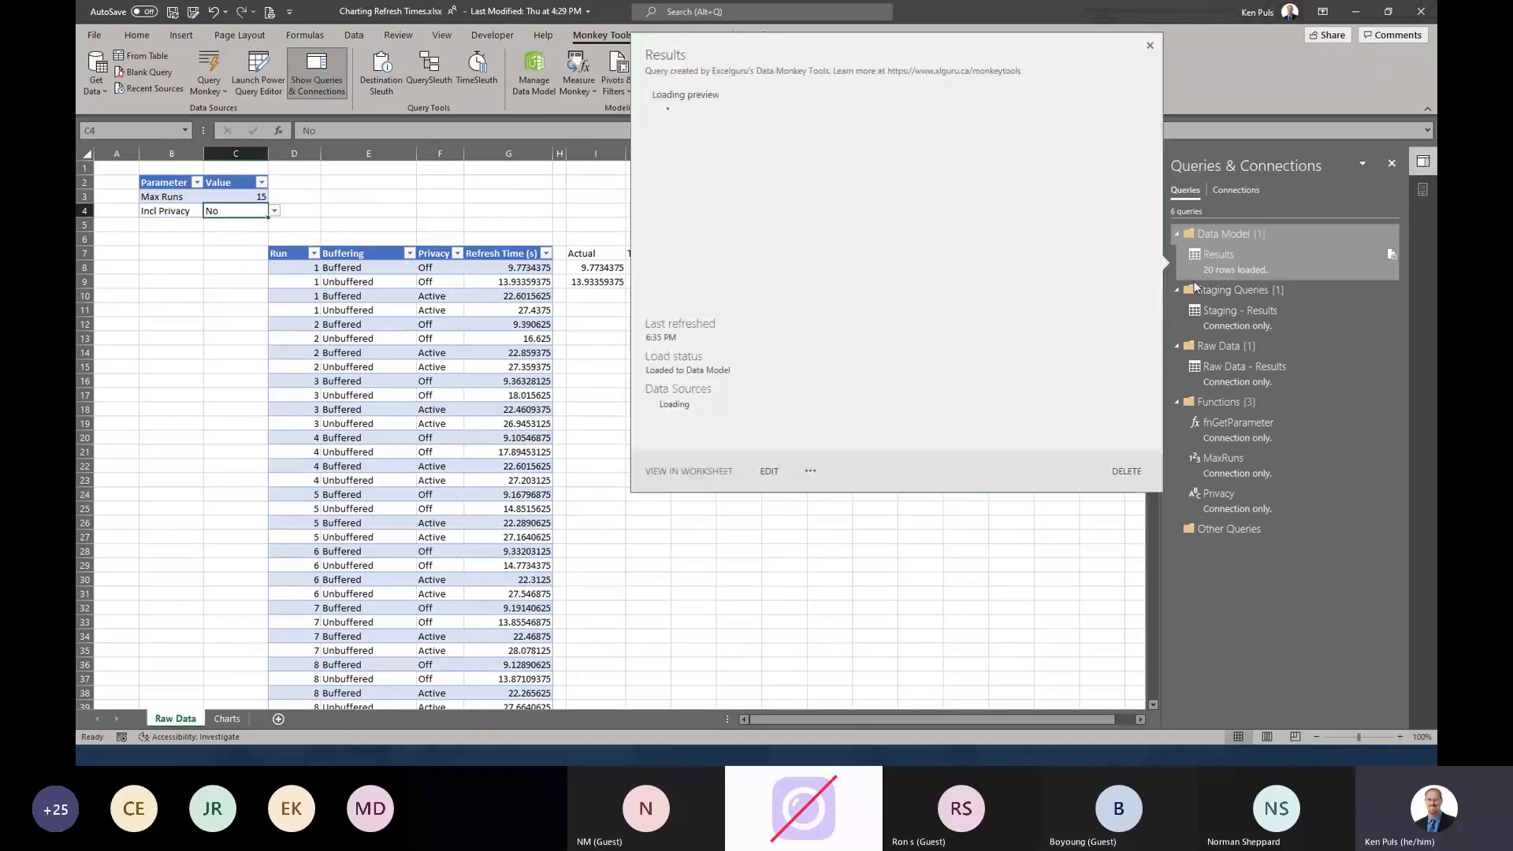
- Refresh all data from the Charts sheet with the new run limit and display the workbook's query list to check the loaded rows
{"action": "left_click", "coordinate": [227, 719]}
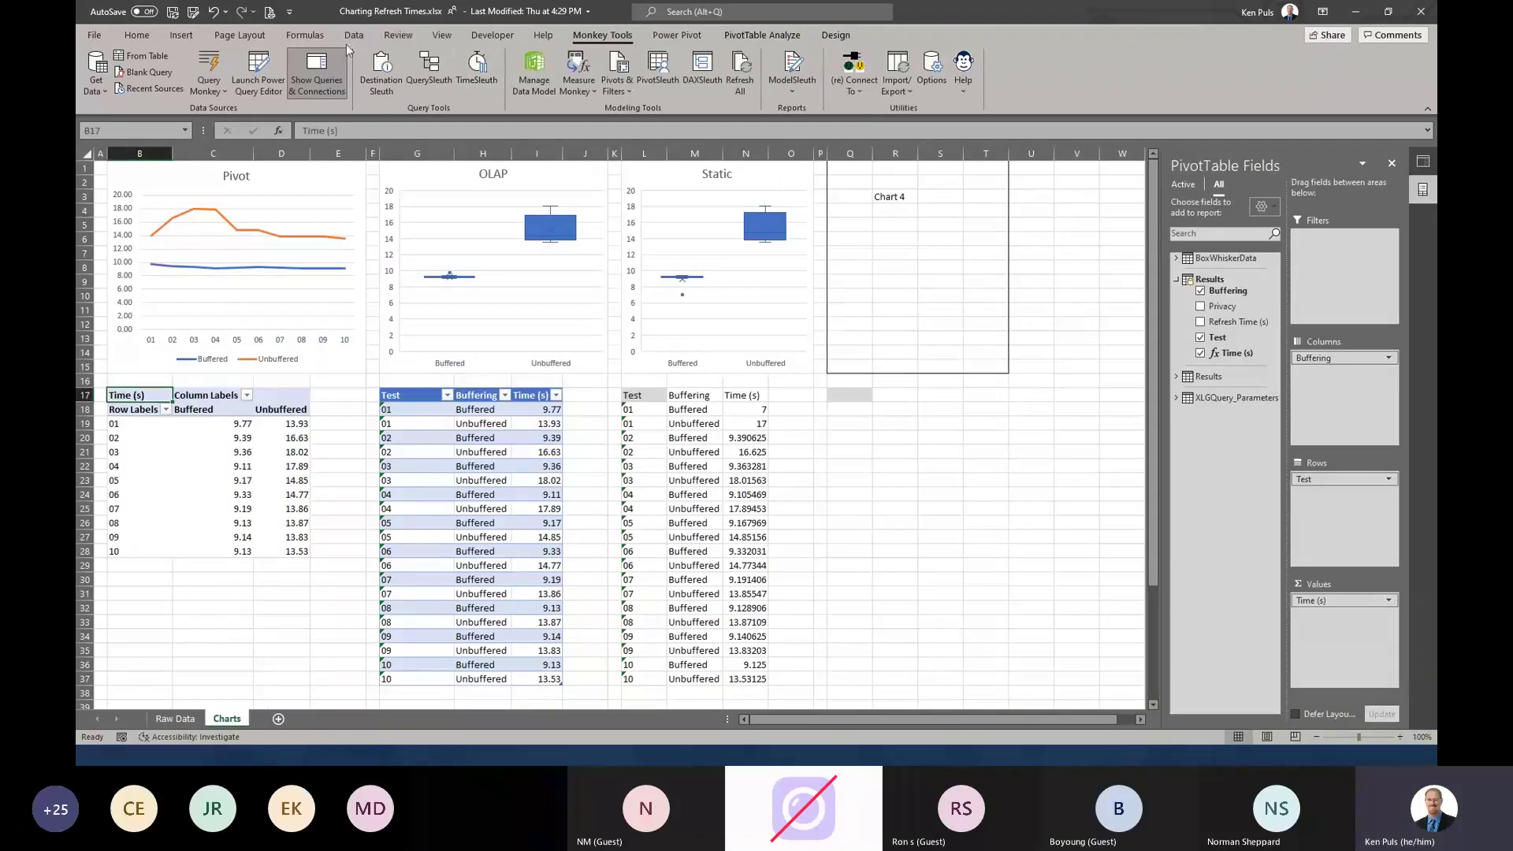
{"action": "left_click", "coordinate": [739, 75]}
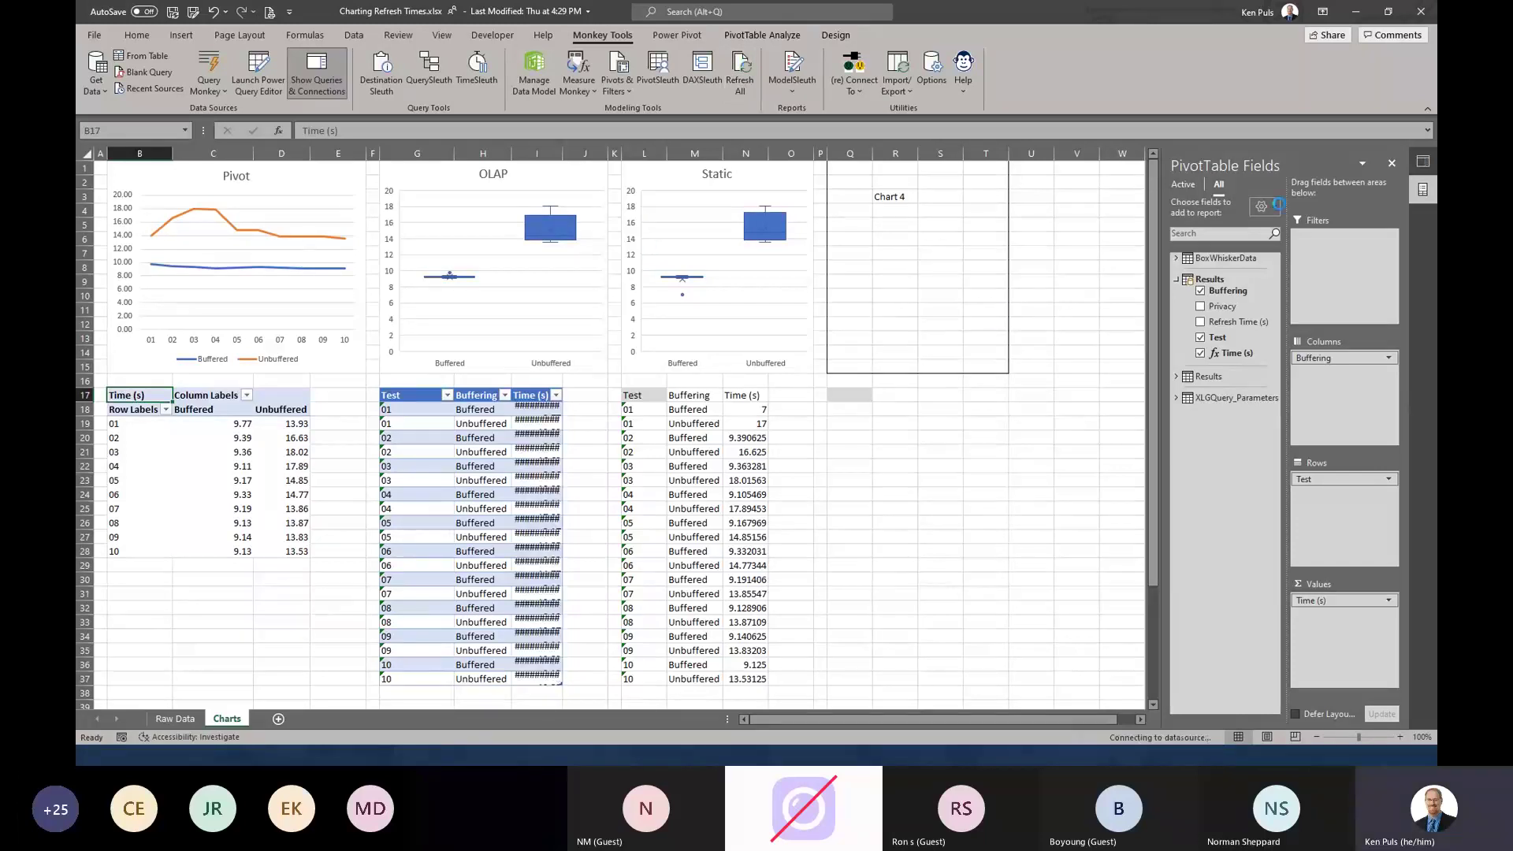
{"action": "left_click", "coordinate": [1423, 163]}
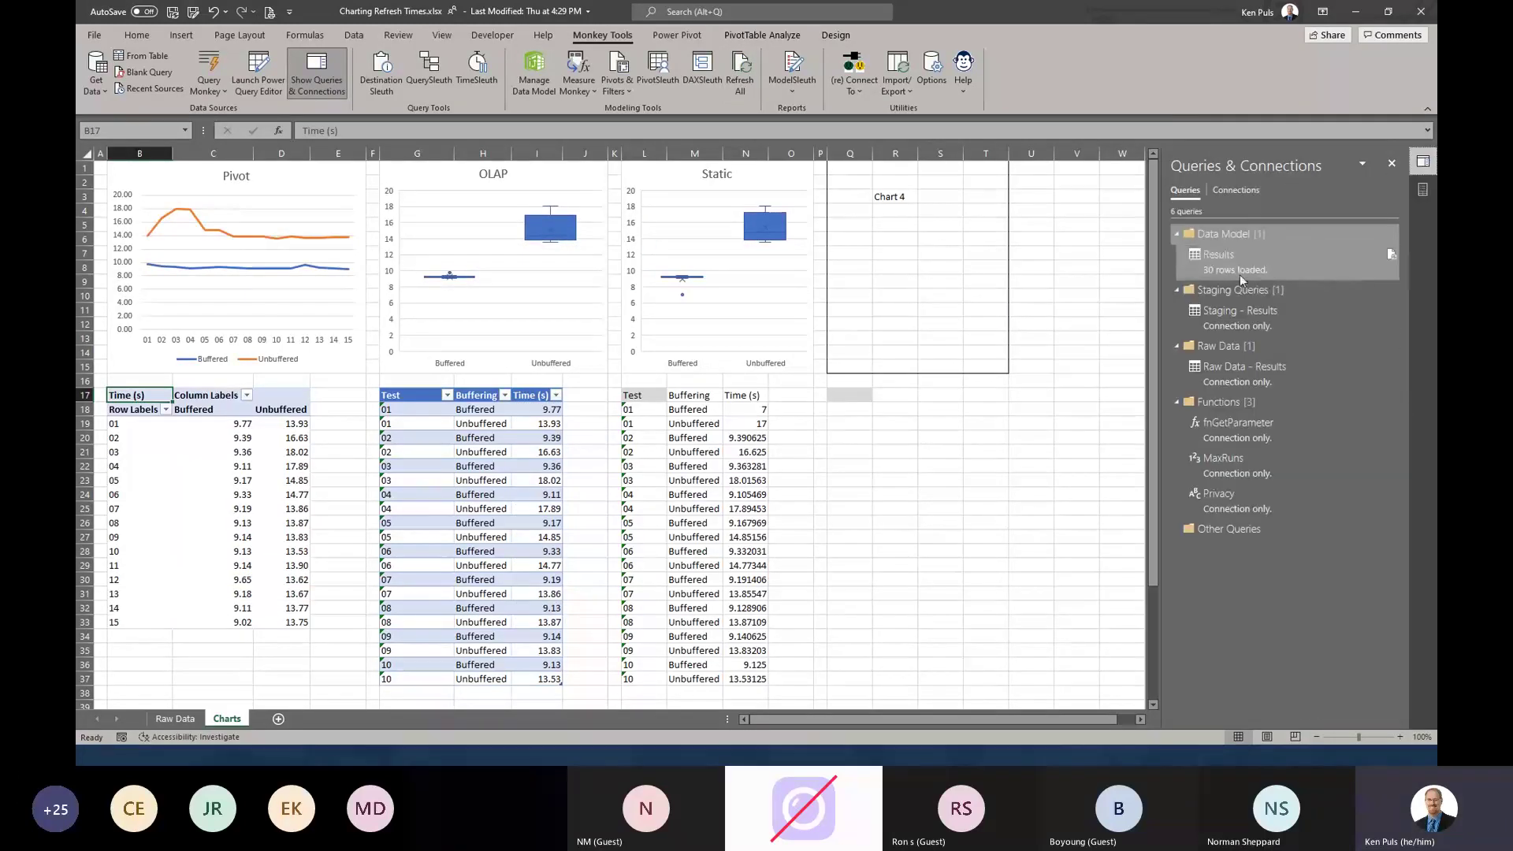
{"action": "mouse_move", "coordinate": [1227, 267]}
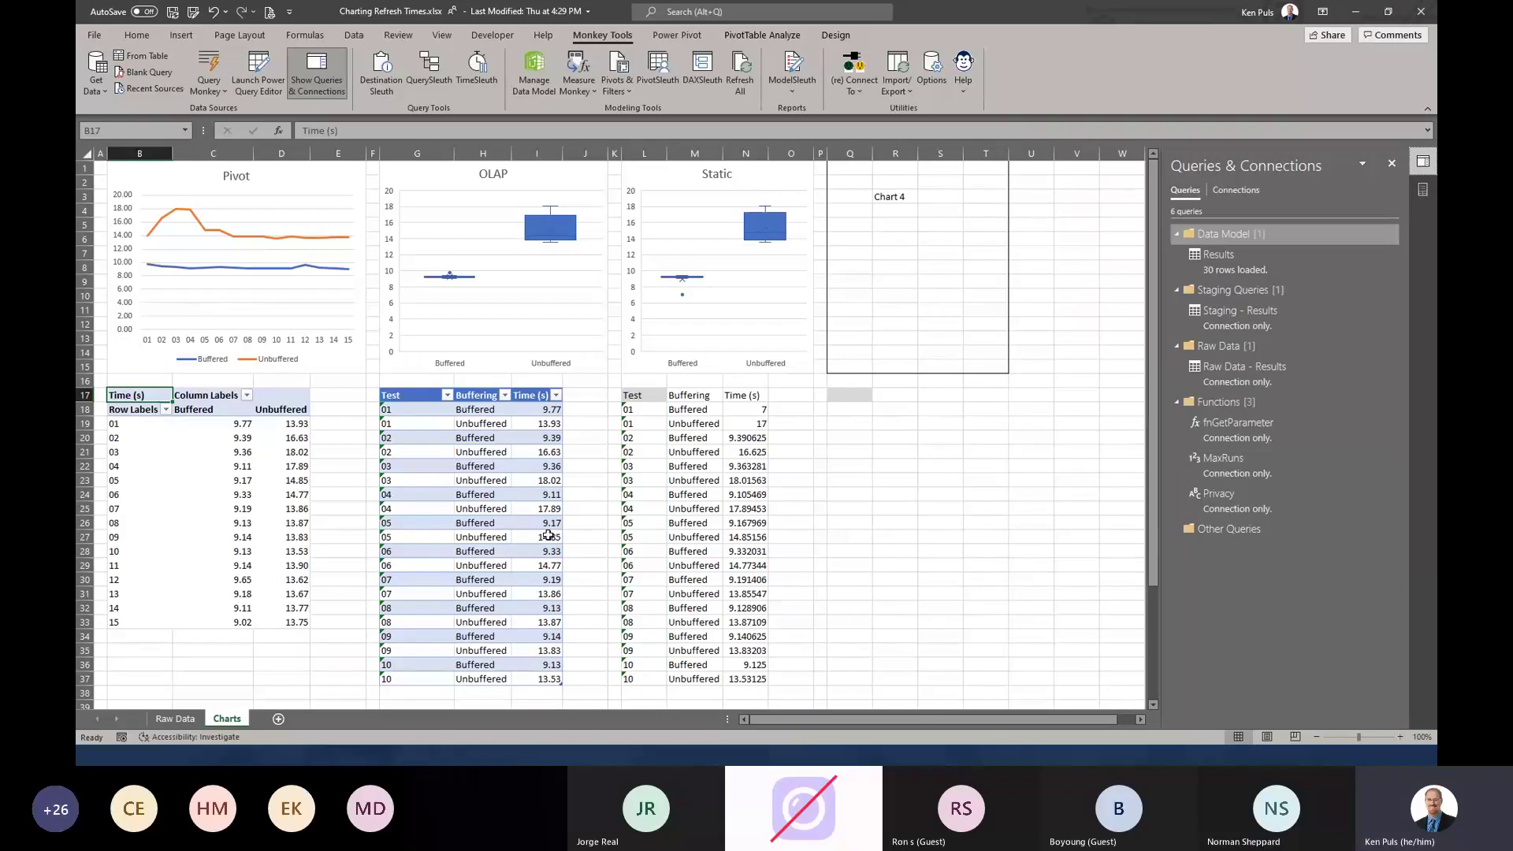
- Examine the full CUBEVALUE formula behind the Time (s) value for buffered test 02 in the OLAP table
{"action": "left_click", "coordinate": [545, 438]}
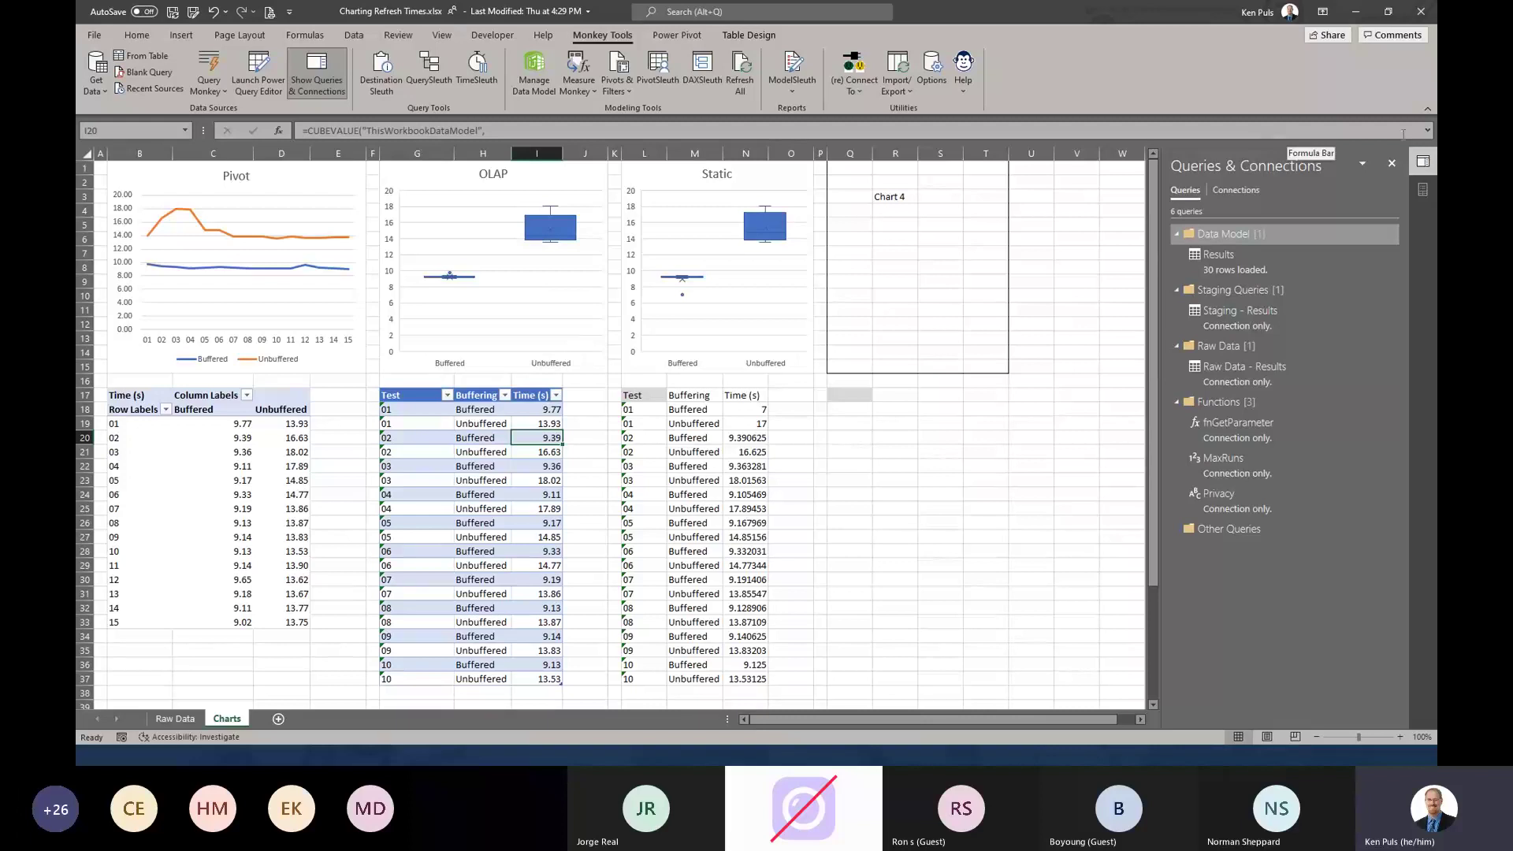
{"action": "left_click", "coordinate": [1427, 130]}
{"action": "left_click", "coordinate": [653, 191]}
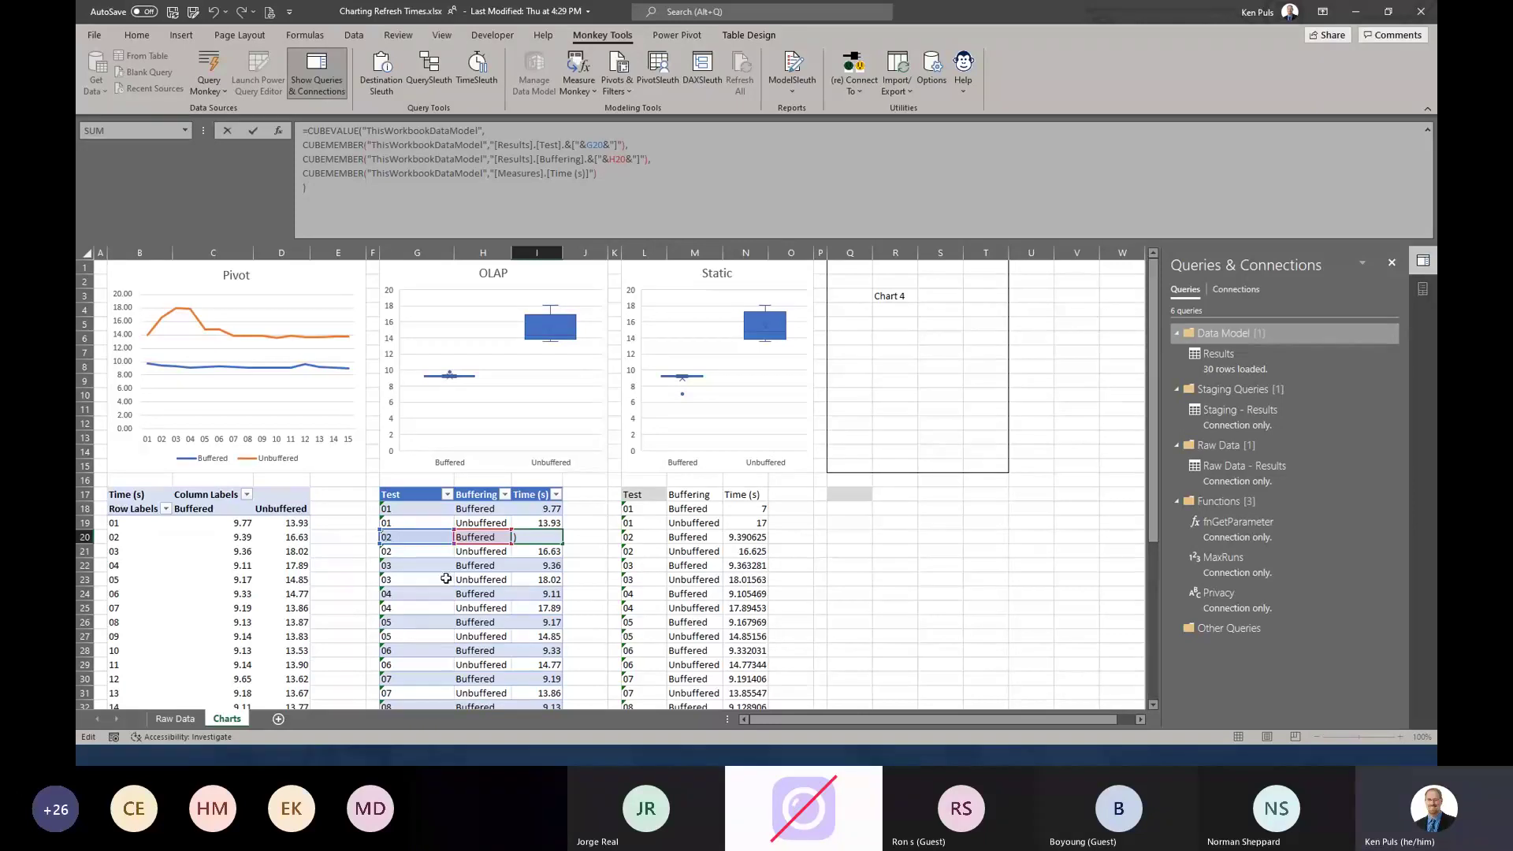
{"action": "left_click", "coordinate": [1428, 131]}
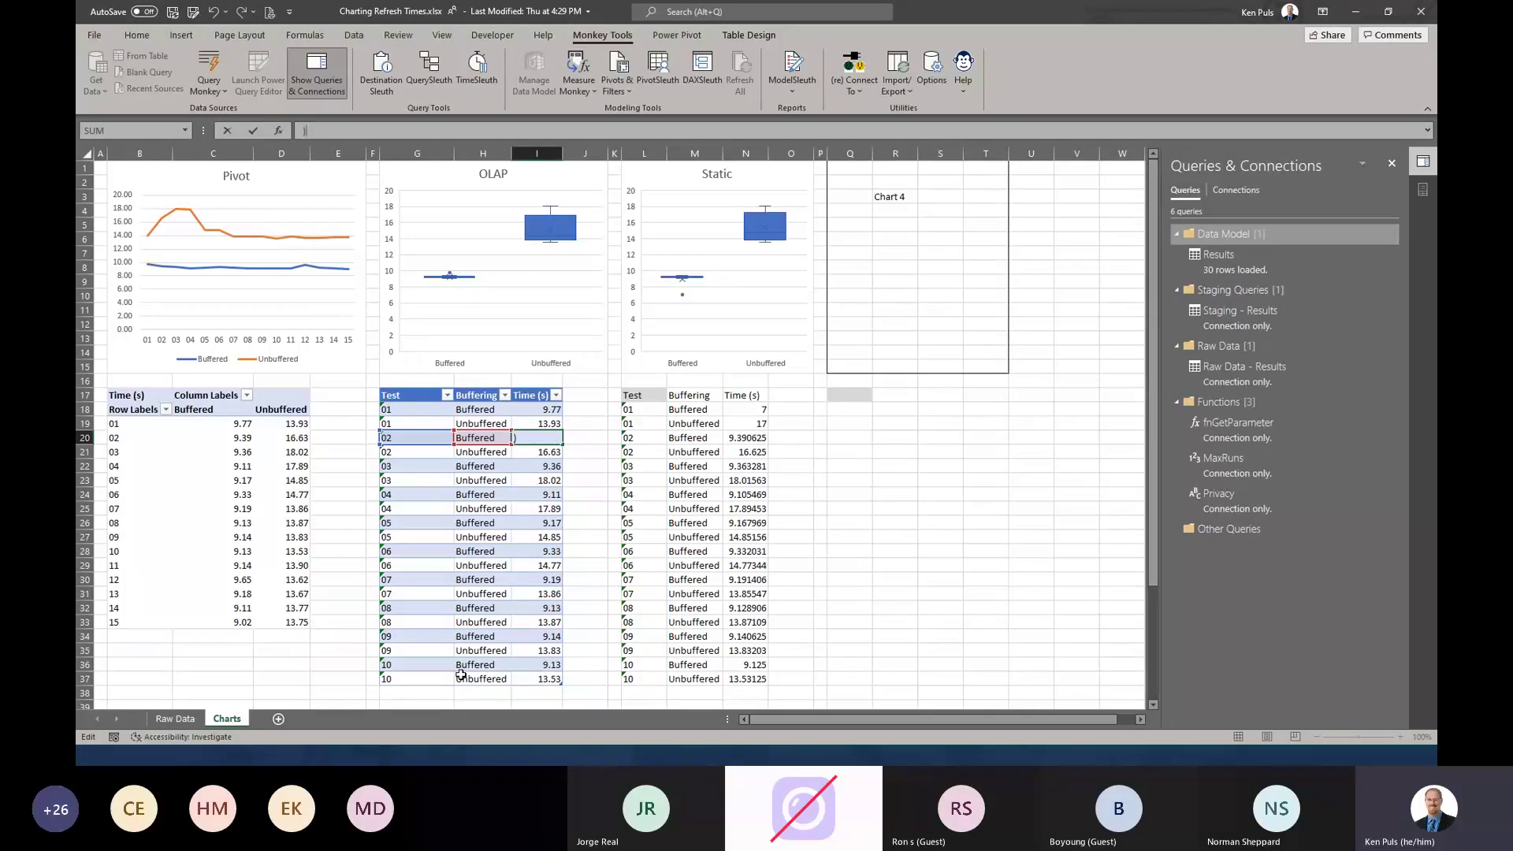
{"action": "key", "text": "ctrl+Return"}
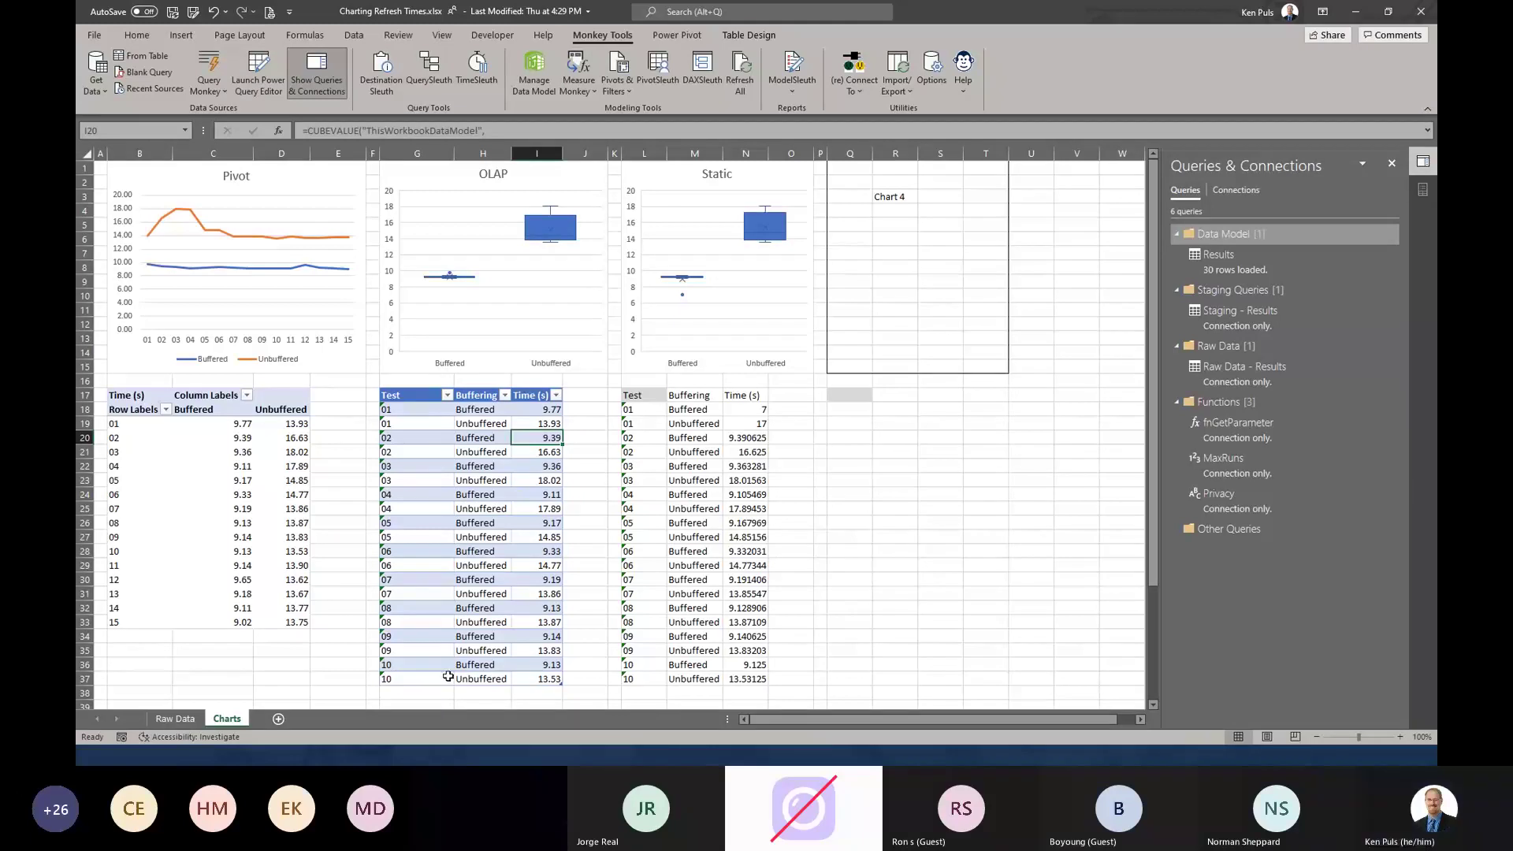
- Copy the OLAP table's rows for tests 01 to 05 and paste them directly below its last row
{"action": "left_click", "coordinate": [433, 409]}
{"action": "left_click_drag", "start_coordinate": [425, 409], "coordinate": [543, 538]}
{"action": "key", "text": "ctrl+c"}
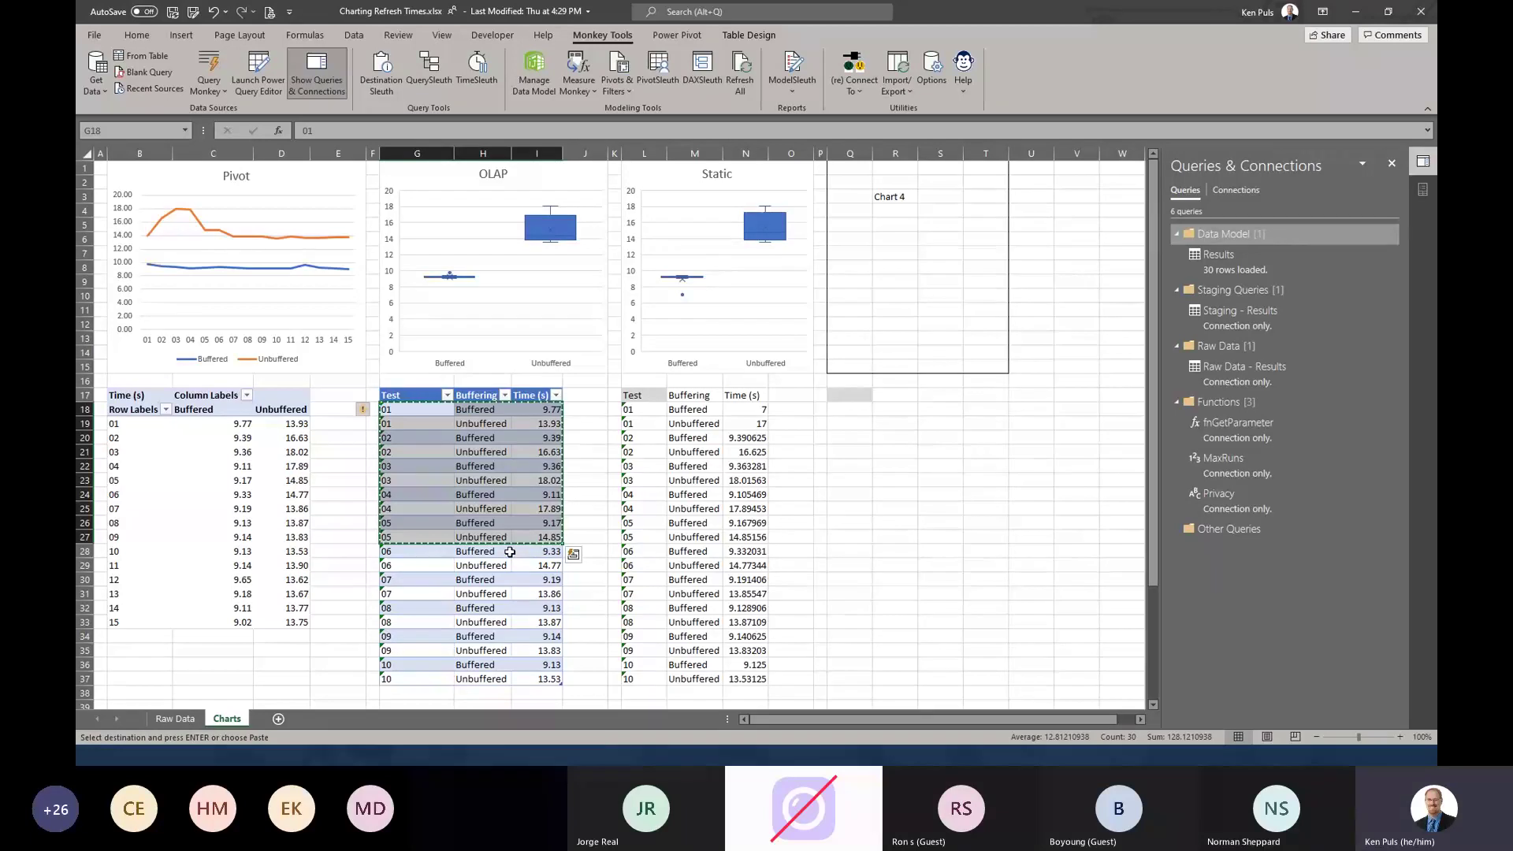
{"action": "scroll", "coordinate": [406, 574], "scroll_direction": "down", "scroll_amount": 3}
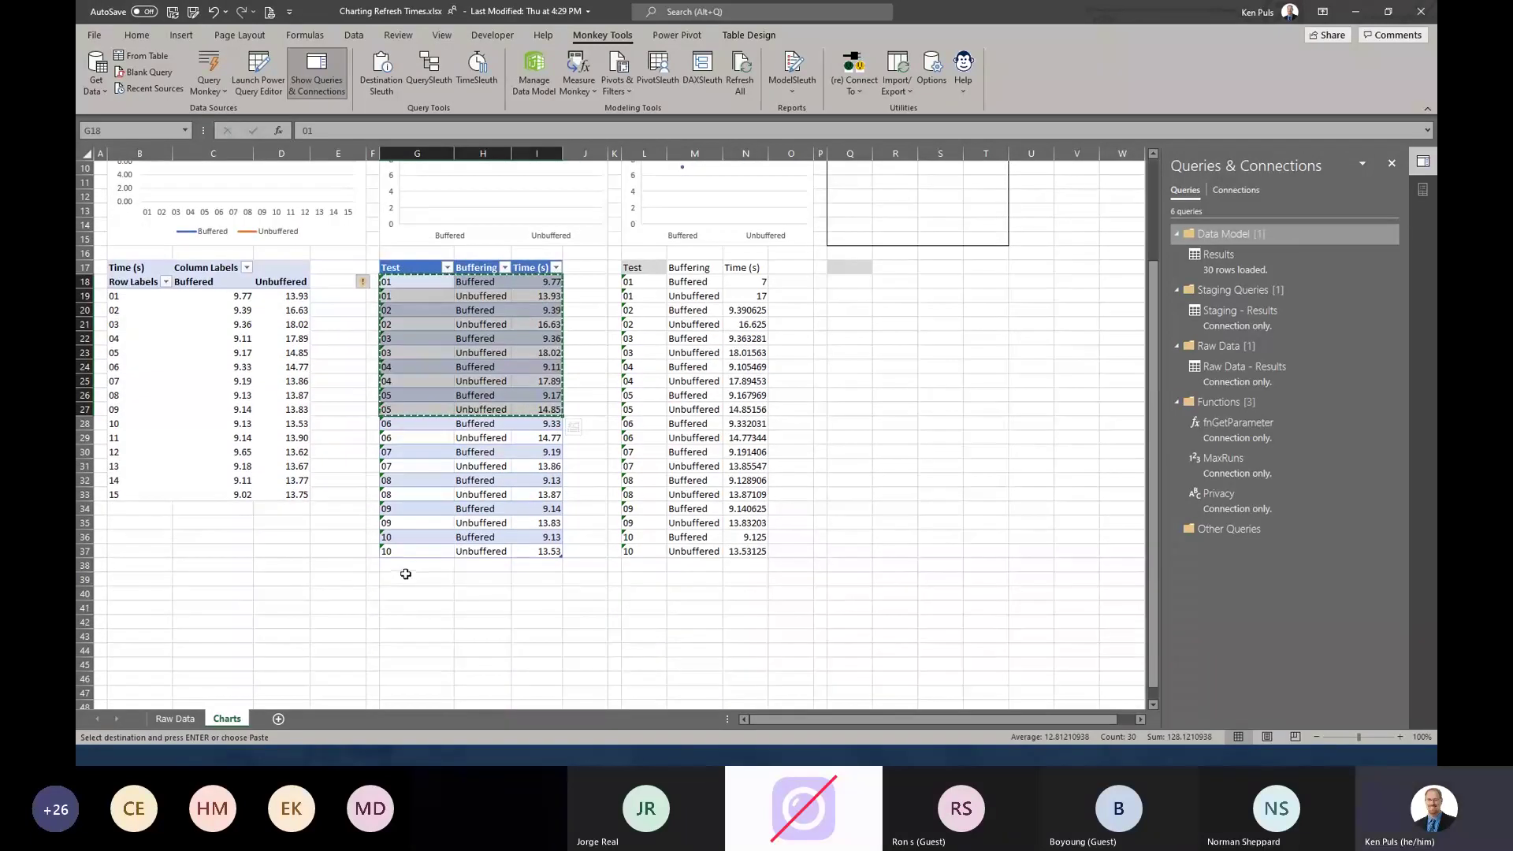
{"action": "left_click", "coordinate": [405, 569]}
{"action": "key", "text": "ctrl+v"}
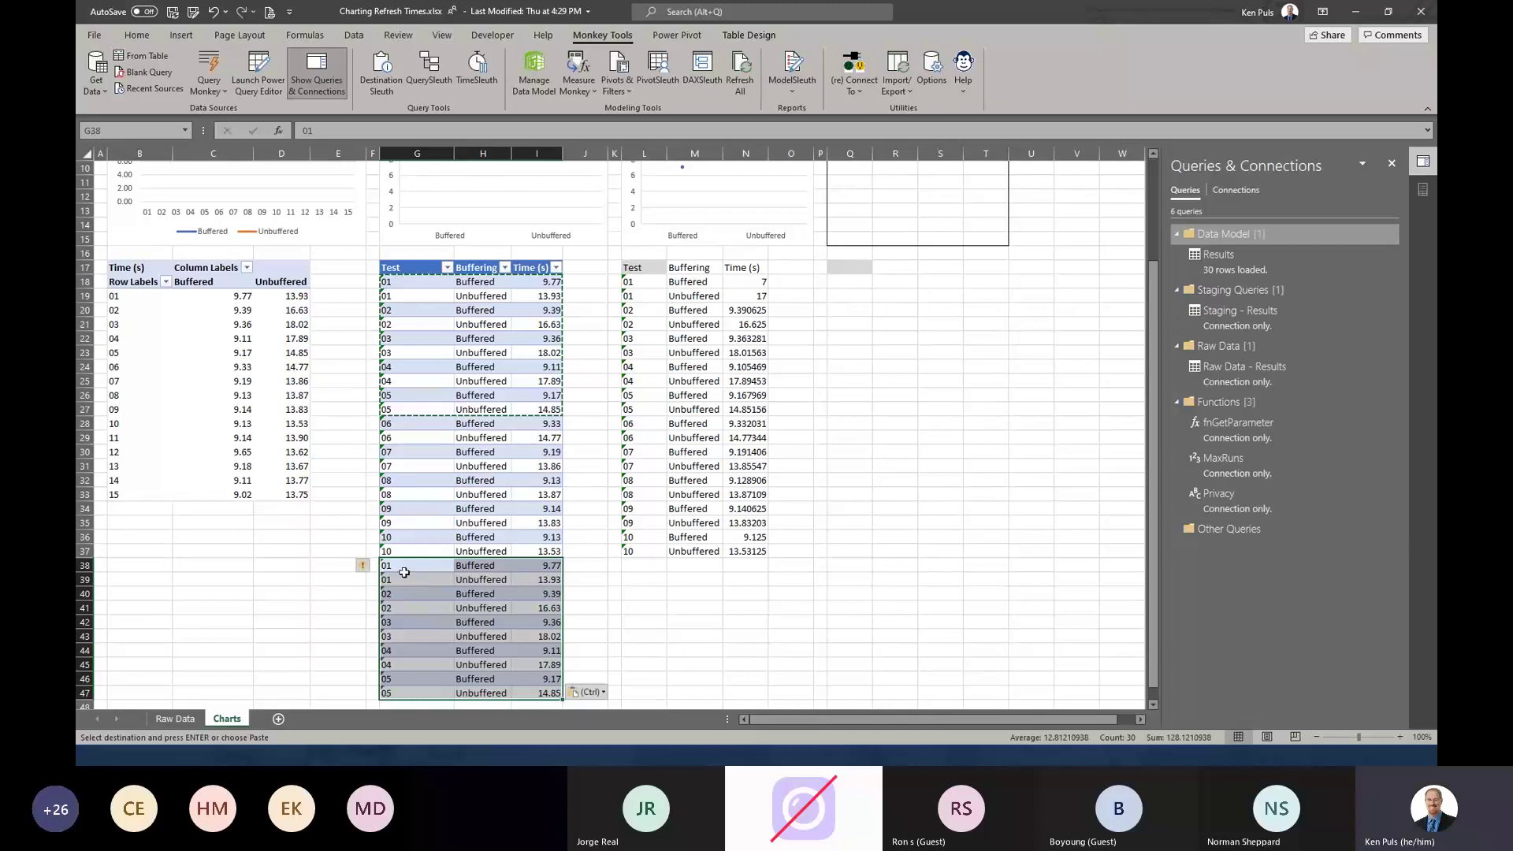
- Replace every 0 with 1 in the Test column of the newly pasted rows, turning them into tests 11 to 15
{"action": "left_click_drag", "start_coordinate": [404, 573], "coordinate": [416, 692]}
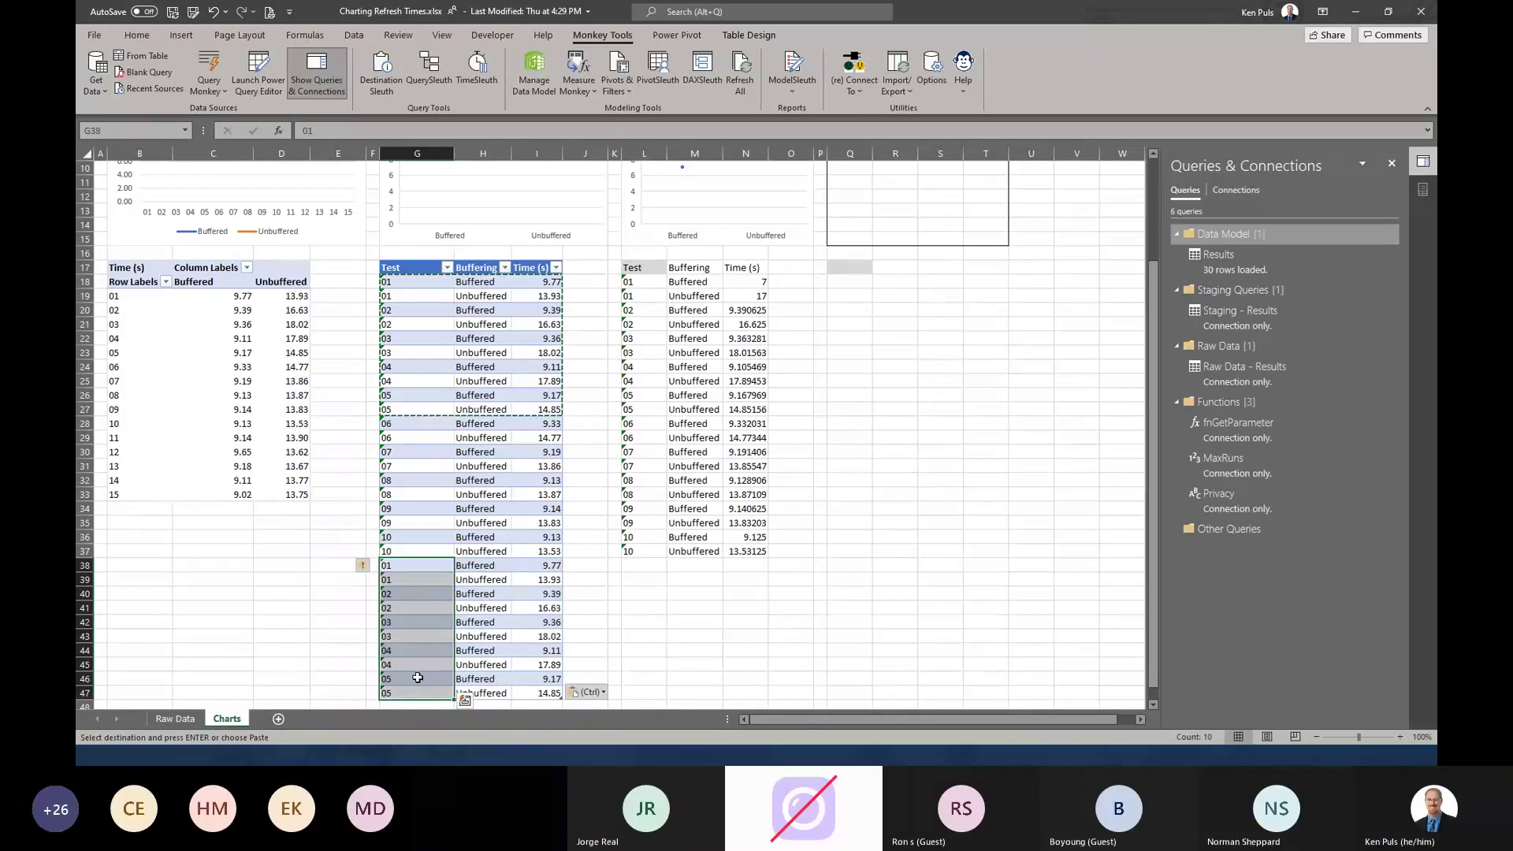
{"action": "key", "text": "ctrl+h"}
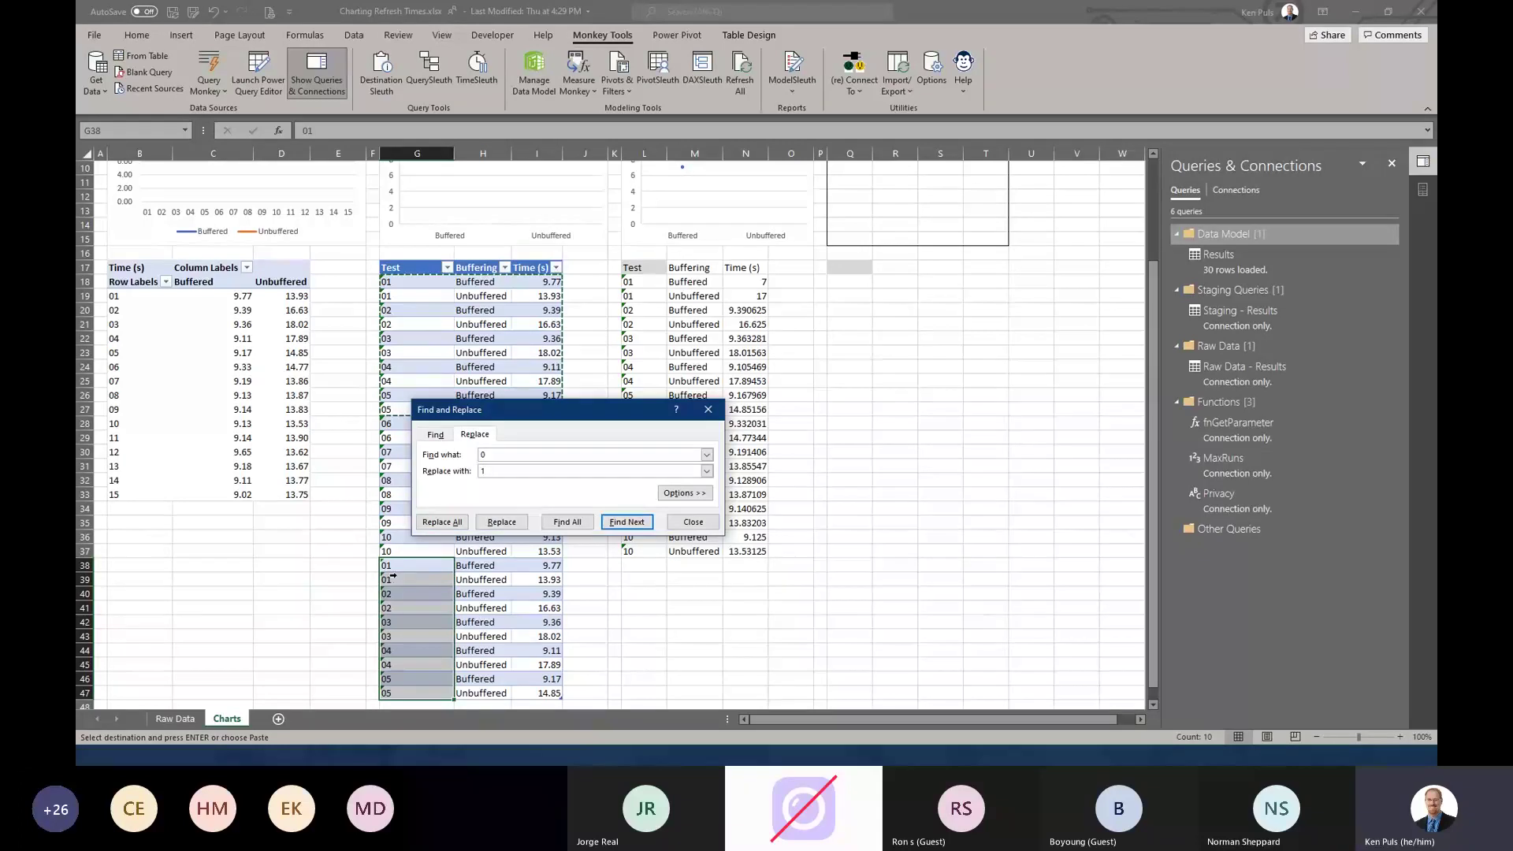
{"action": "left_click", "coordinate": [452, 523]}
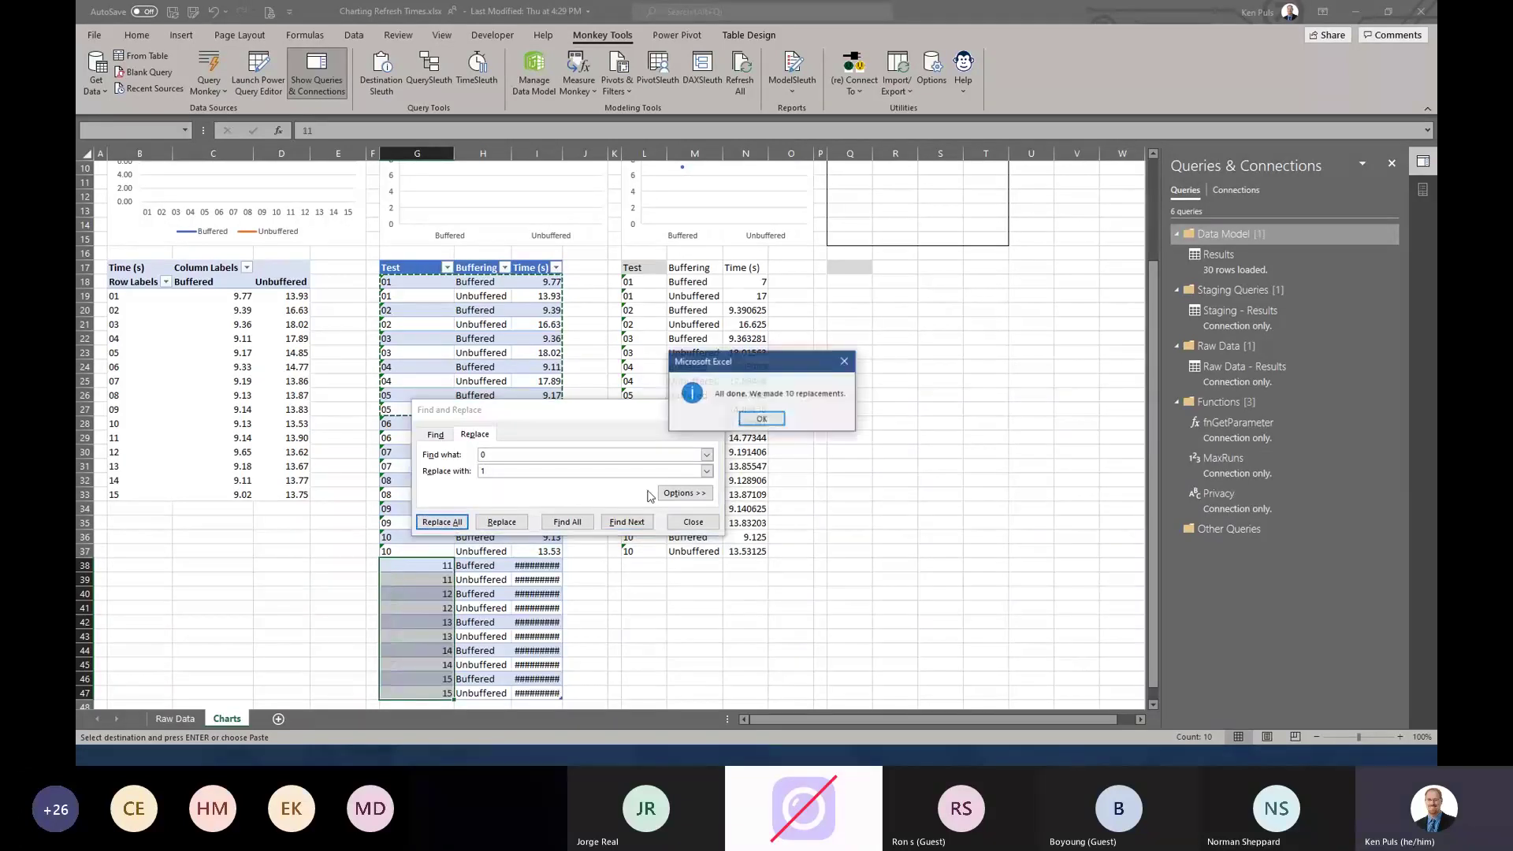
{"action": "left_click", "coordinate": [807, 420]}
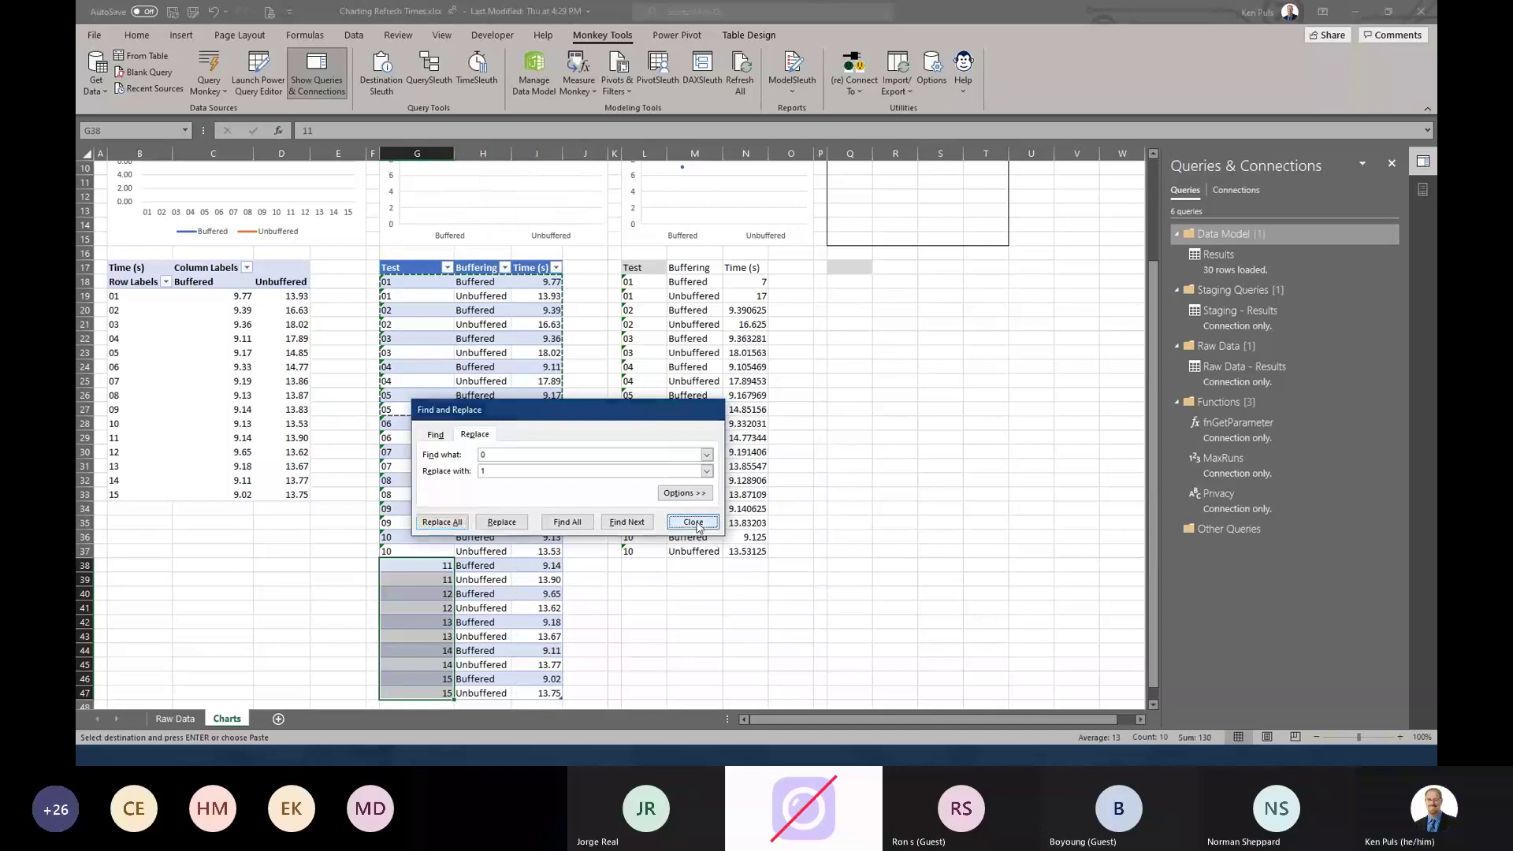
{"action": "left_click", "coordinate": [695, 520]}
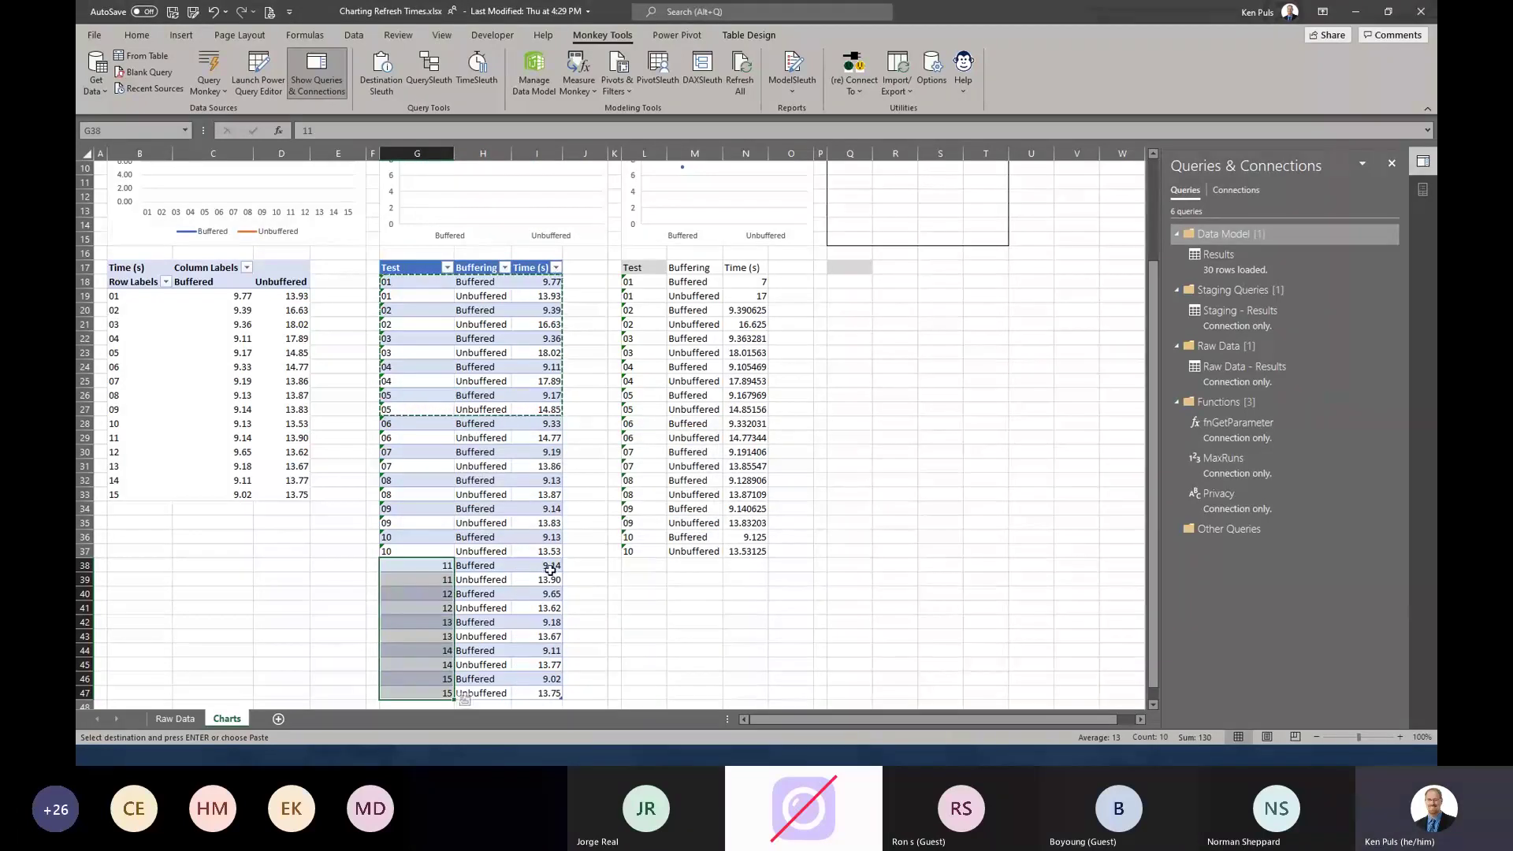
- Examine the CUBEVALUE formulas for tests 11 and 13 in the added rows, then review the OLAP chart
{"action": "left_click", "coordinate": [544, 566]}
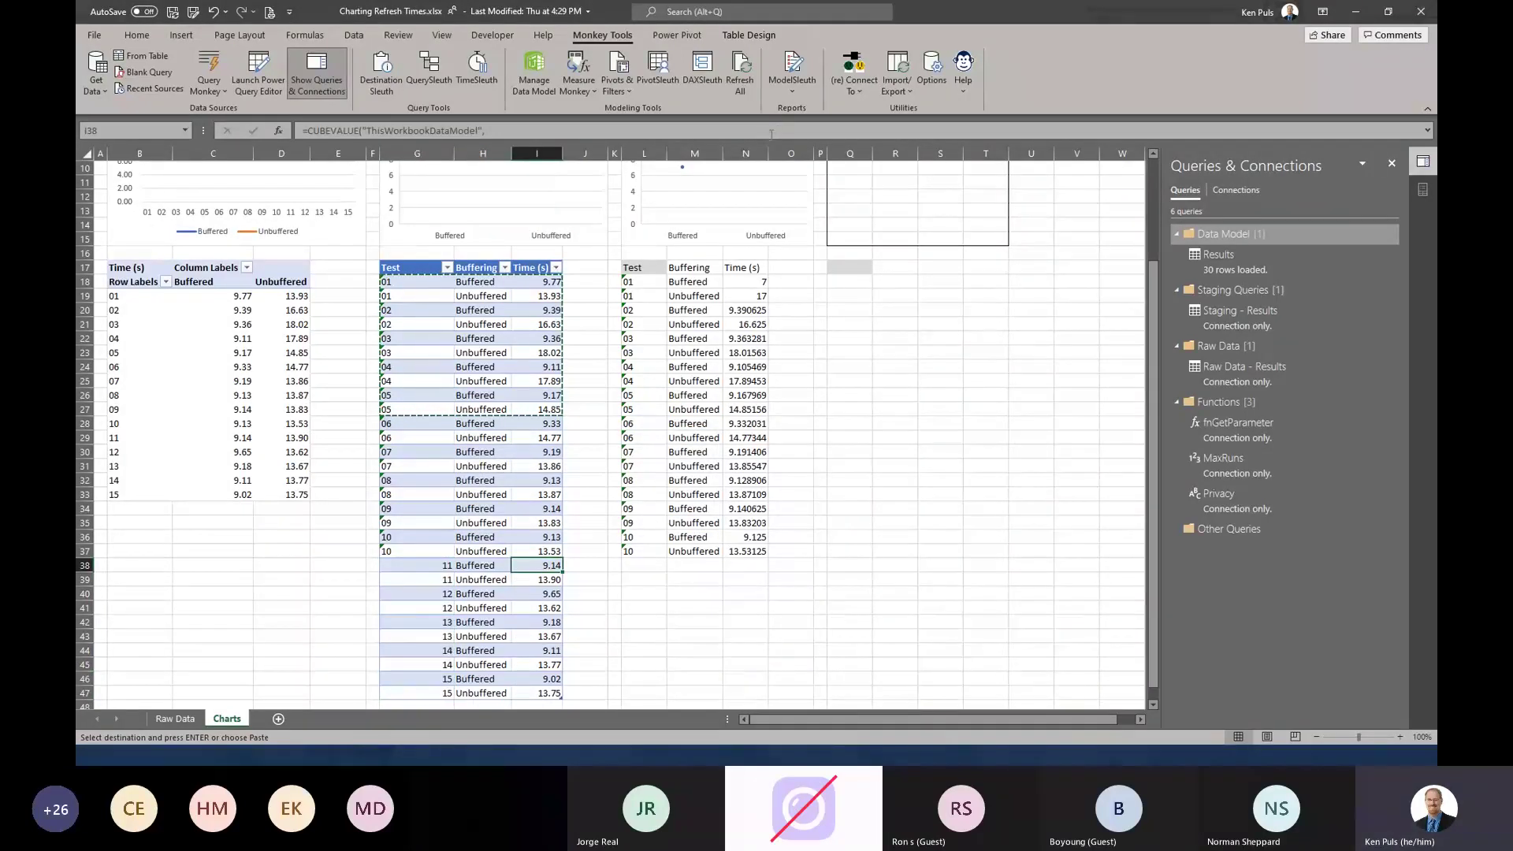
{"action": "key", "text": "F2"}
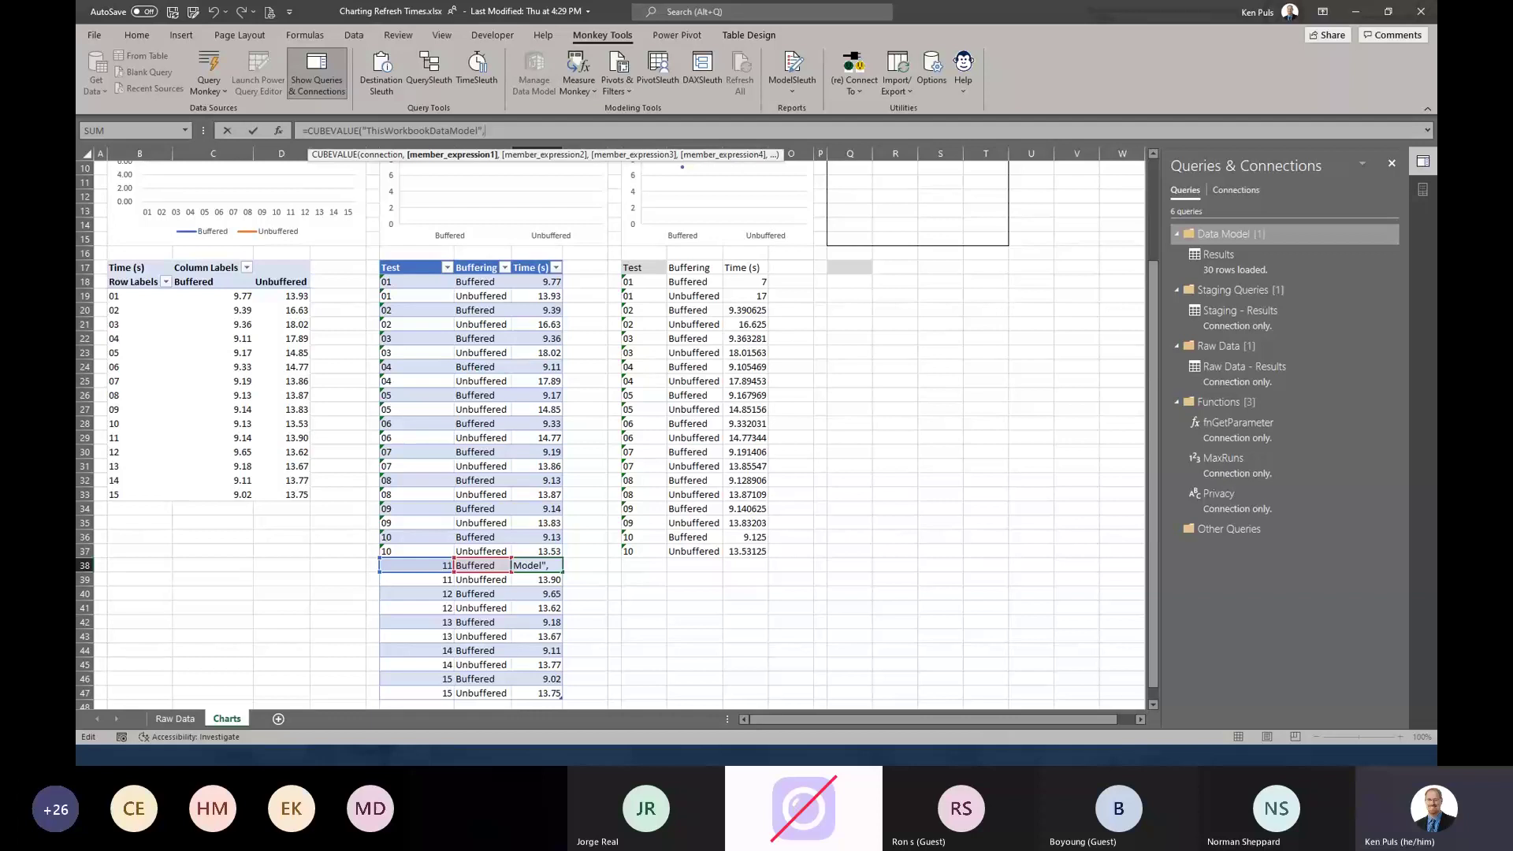
{"action": "left_click", "coordinate": [1427, 130]}
{"action": "scroll", "coordinate": [565, 597], "scroll_direction": "down", "scroll_amount": 4}
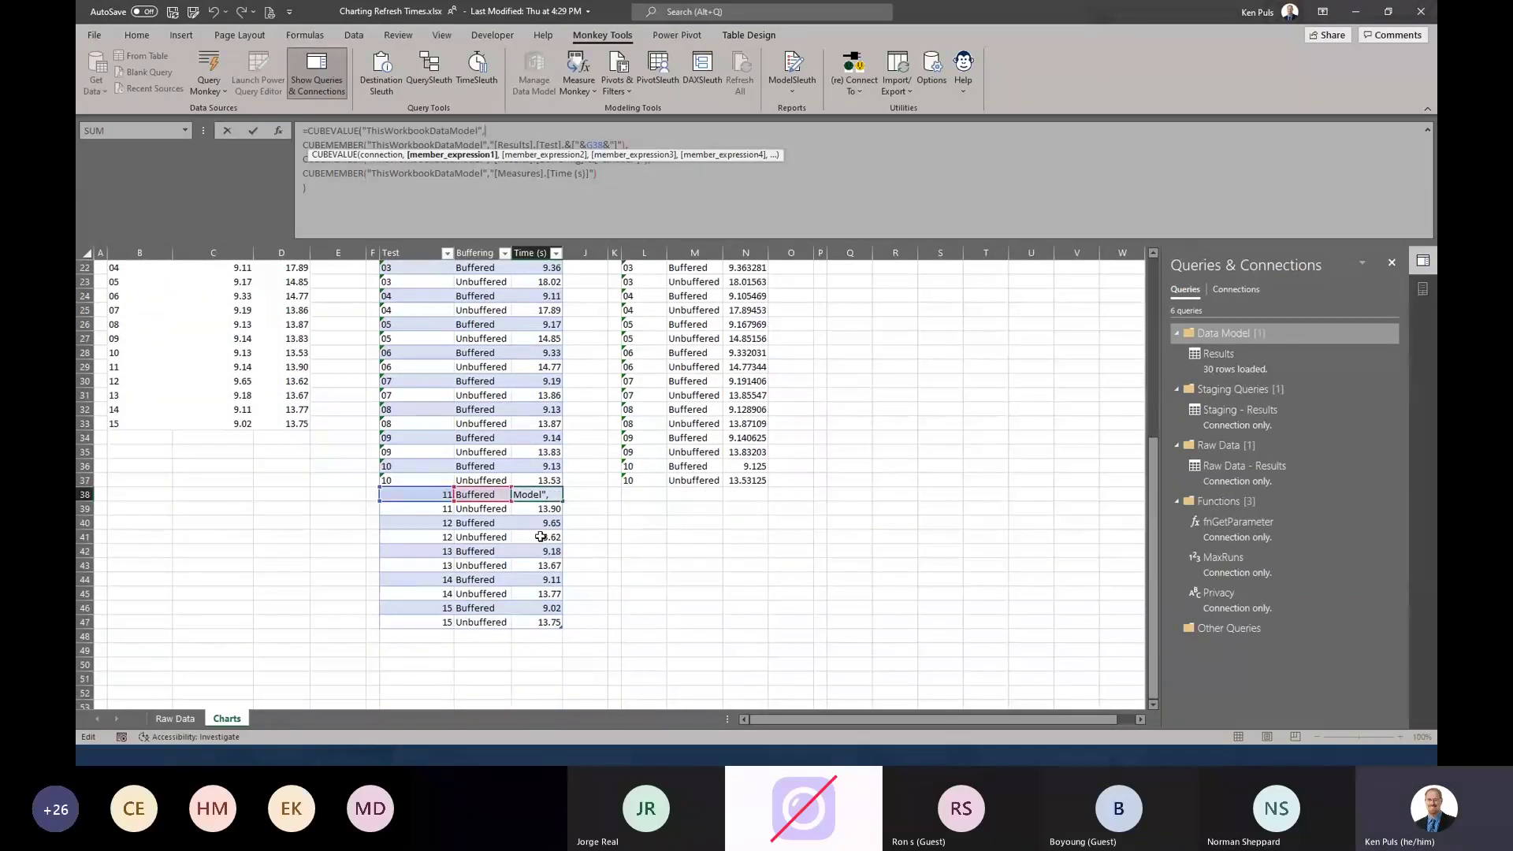
{"action": "key", "text": "Escape"}
{"action": "left_click", "coordinate": [542, 552]}
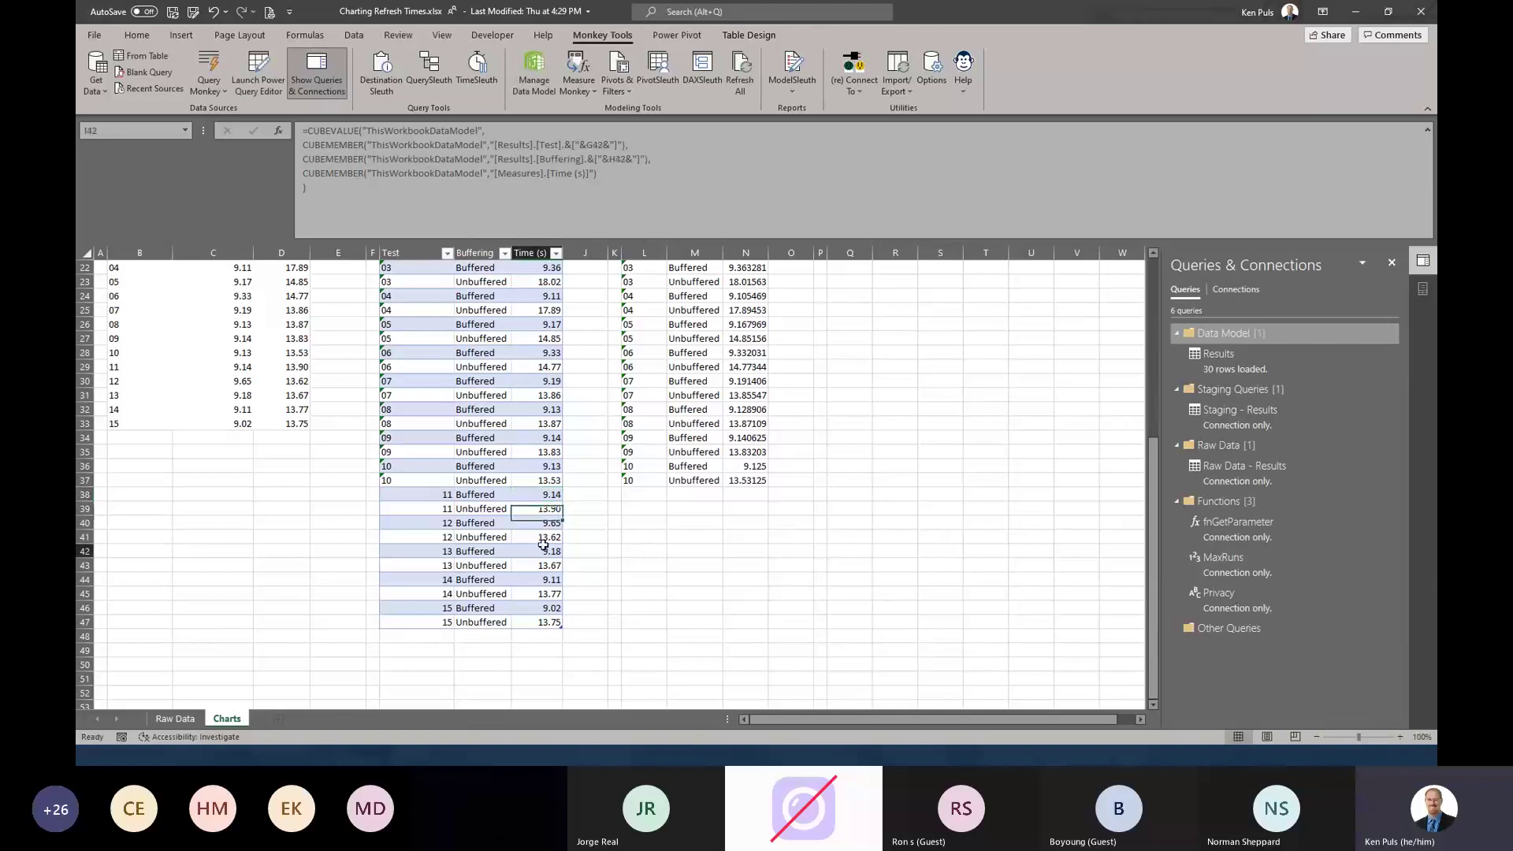
{"action": "left_click", "coordinate": [609, 197]}
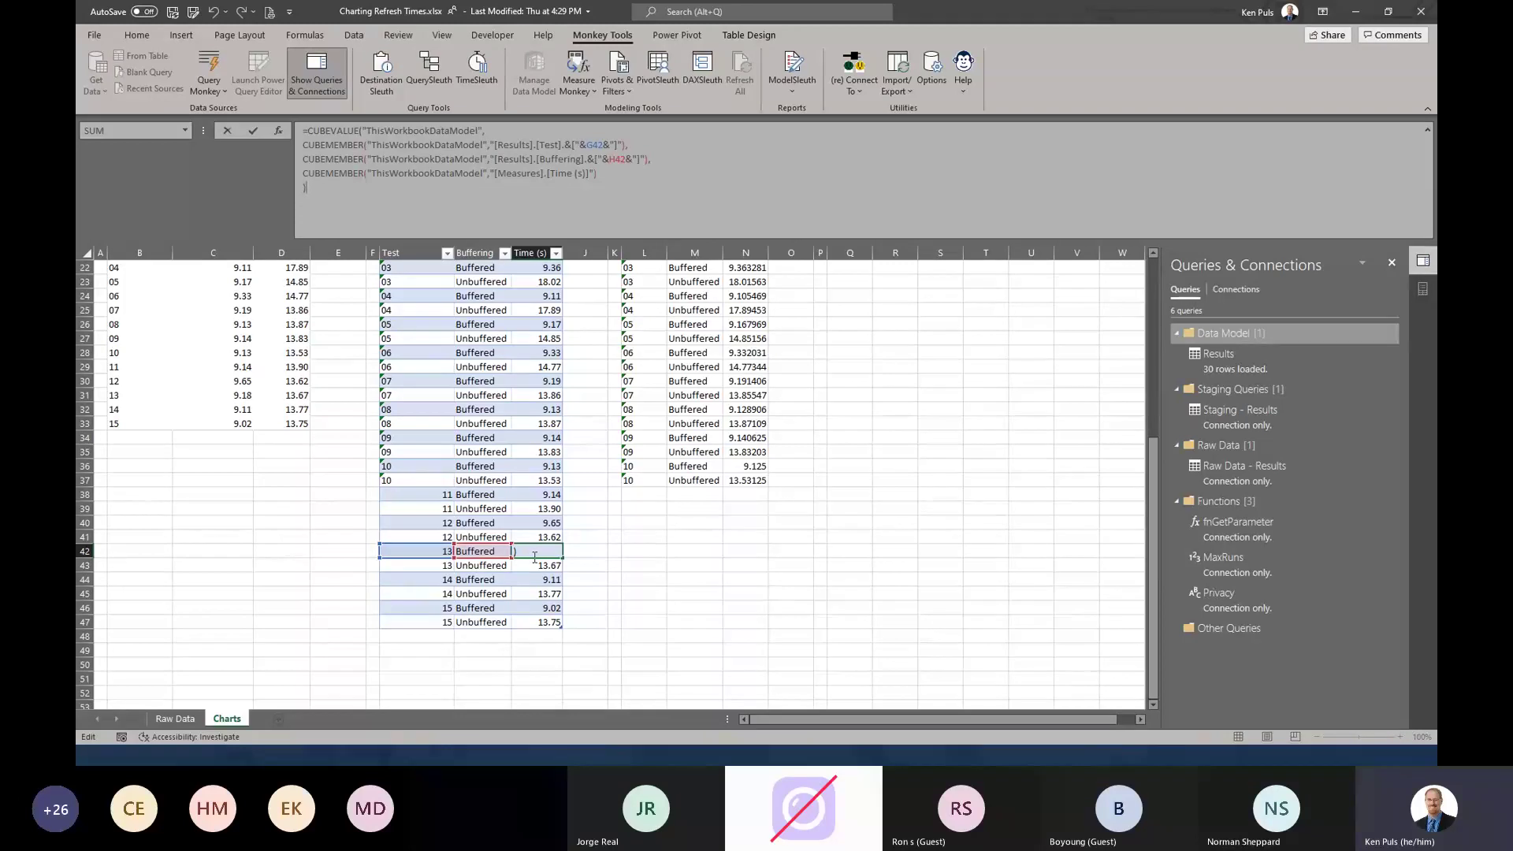
{"action": "key", "text": "ctrl+Return"}
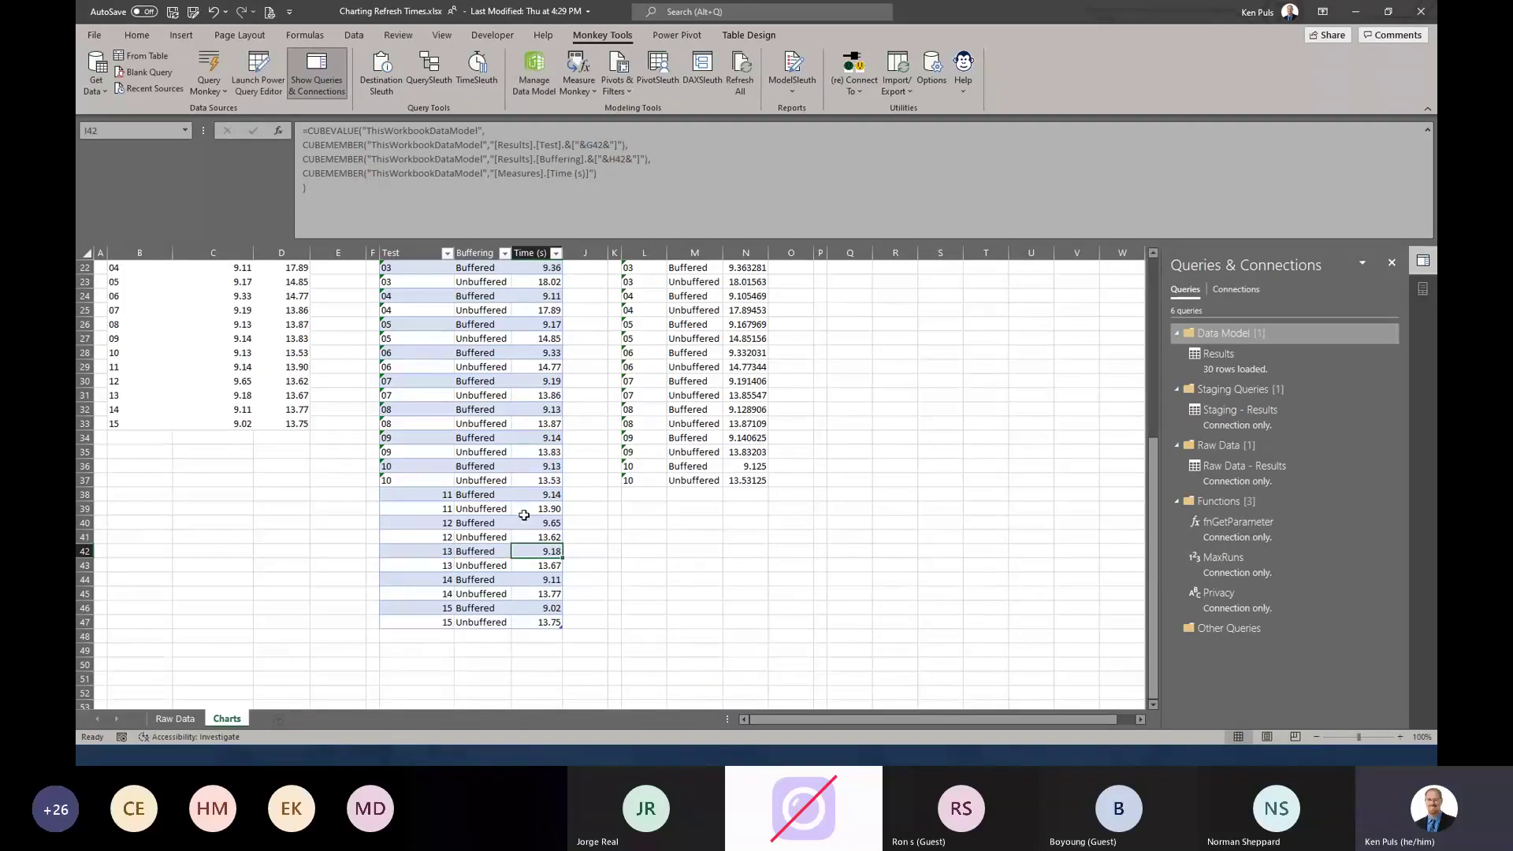
{"action": "scroll", "coordinate": [524, 514], "scroll_direction": "up", "scroll_amount": 7}
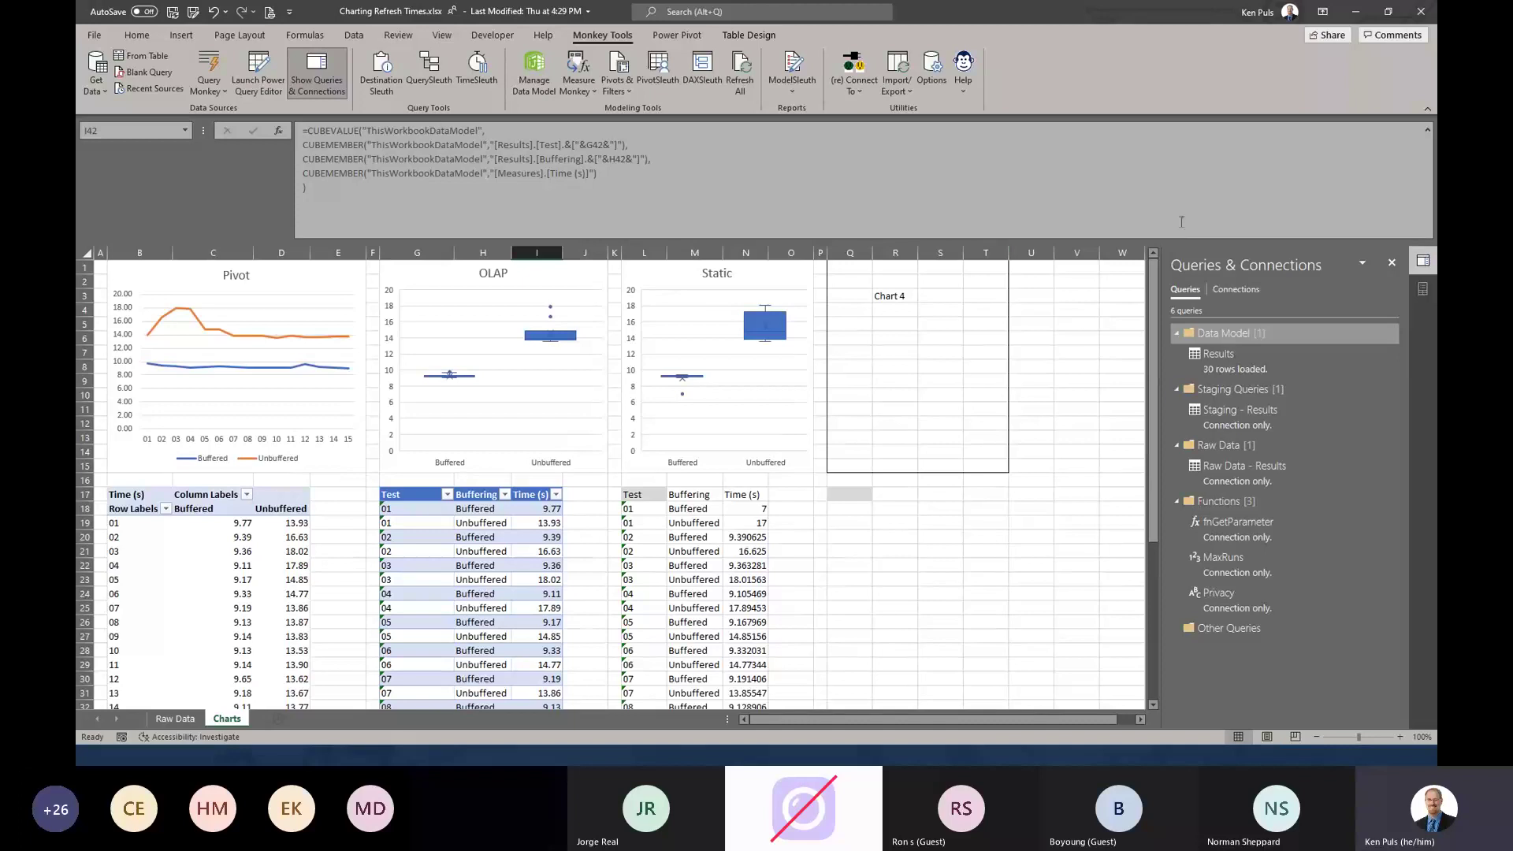
{"action": "left_click", "coordinate": [1427, 129]}
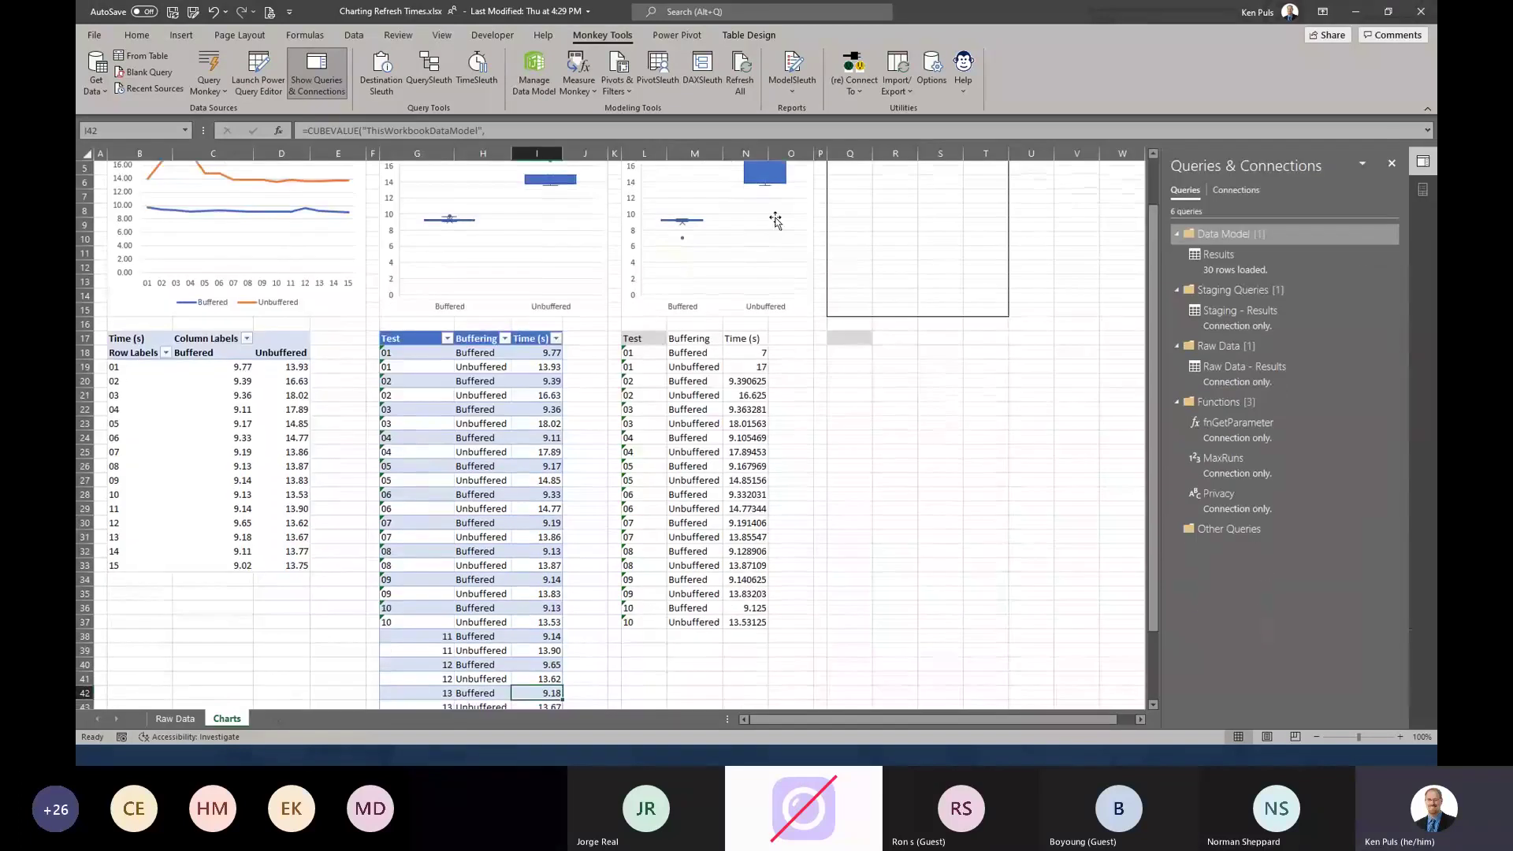
{"action": "scroll", "coordinate": [776, 220], "scroll_direction": "up", "scroll_amount": 2}
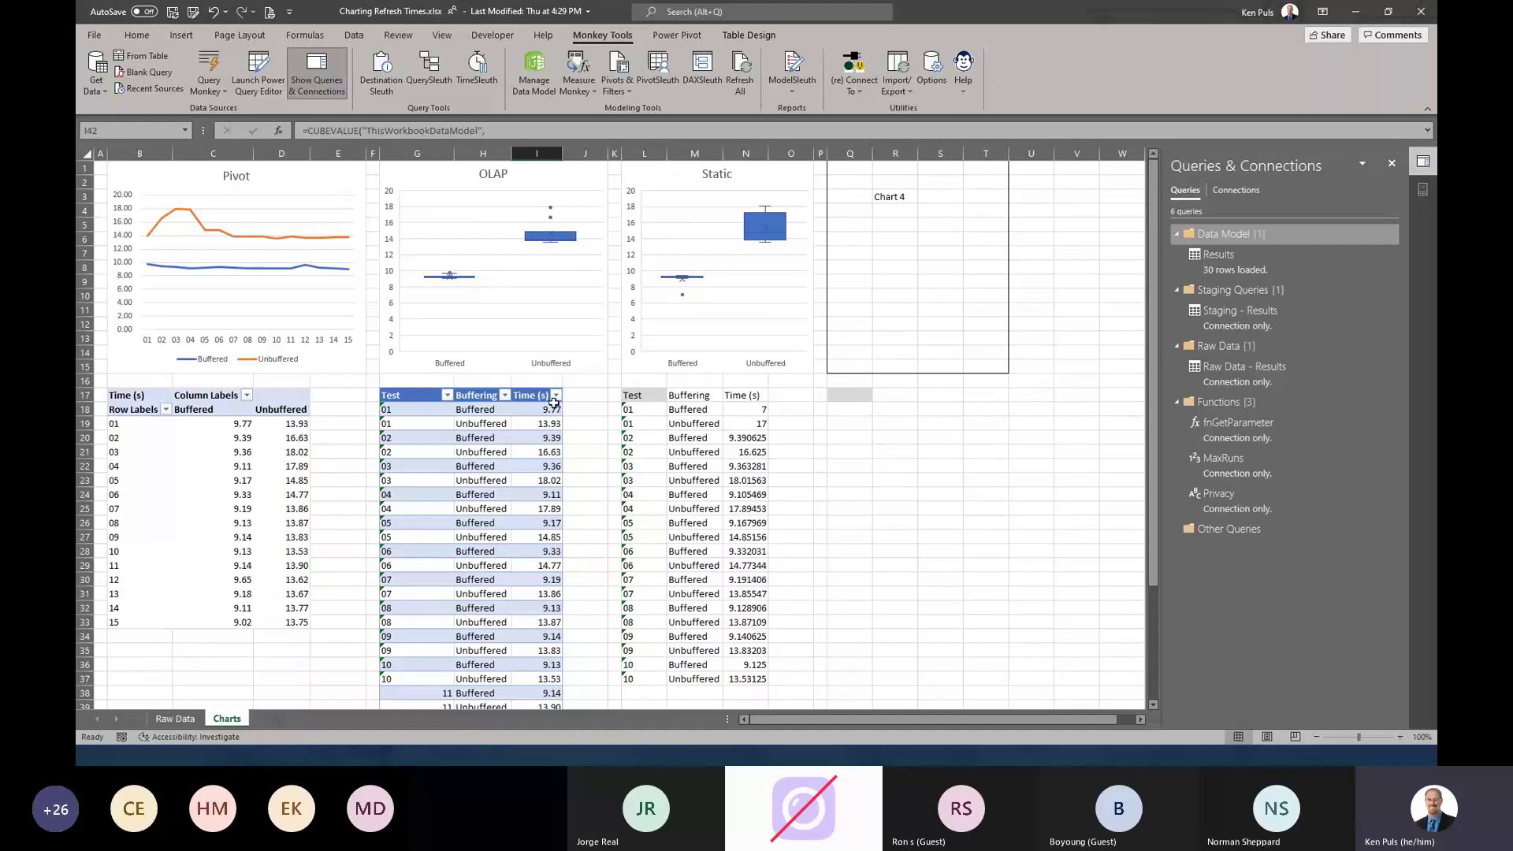
- Fill the OLAP chart's box and whisker series with a lighter blue theme color
{"action": "left_click", "coordinate": [569, 252]}
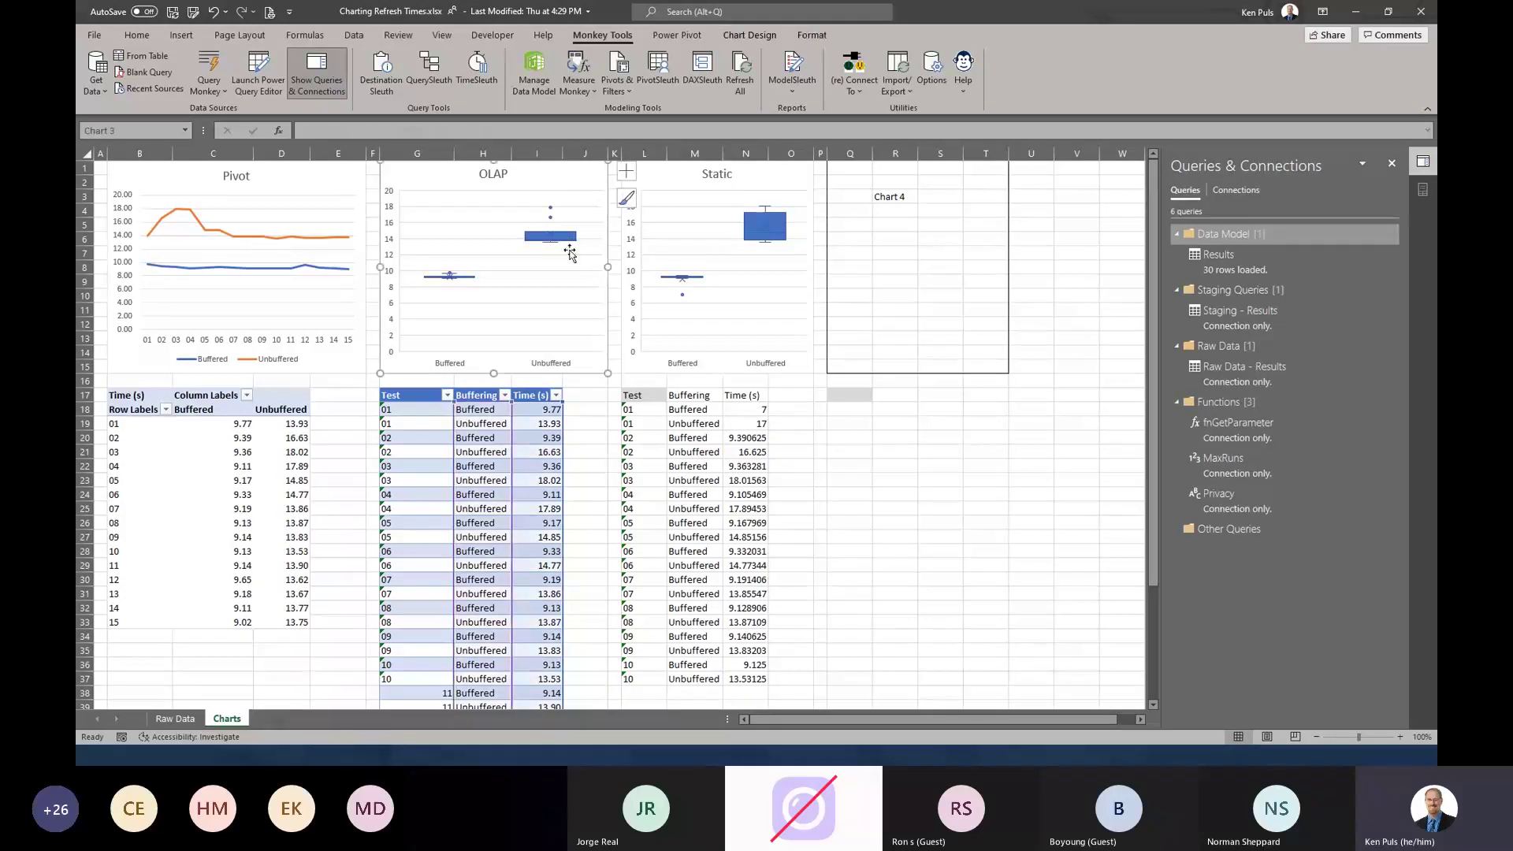
{"action": "left_click", "coordinate": [569, 250]}
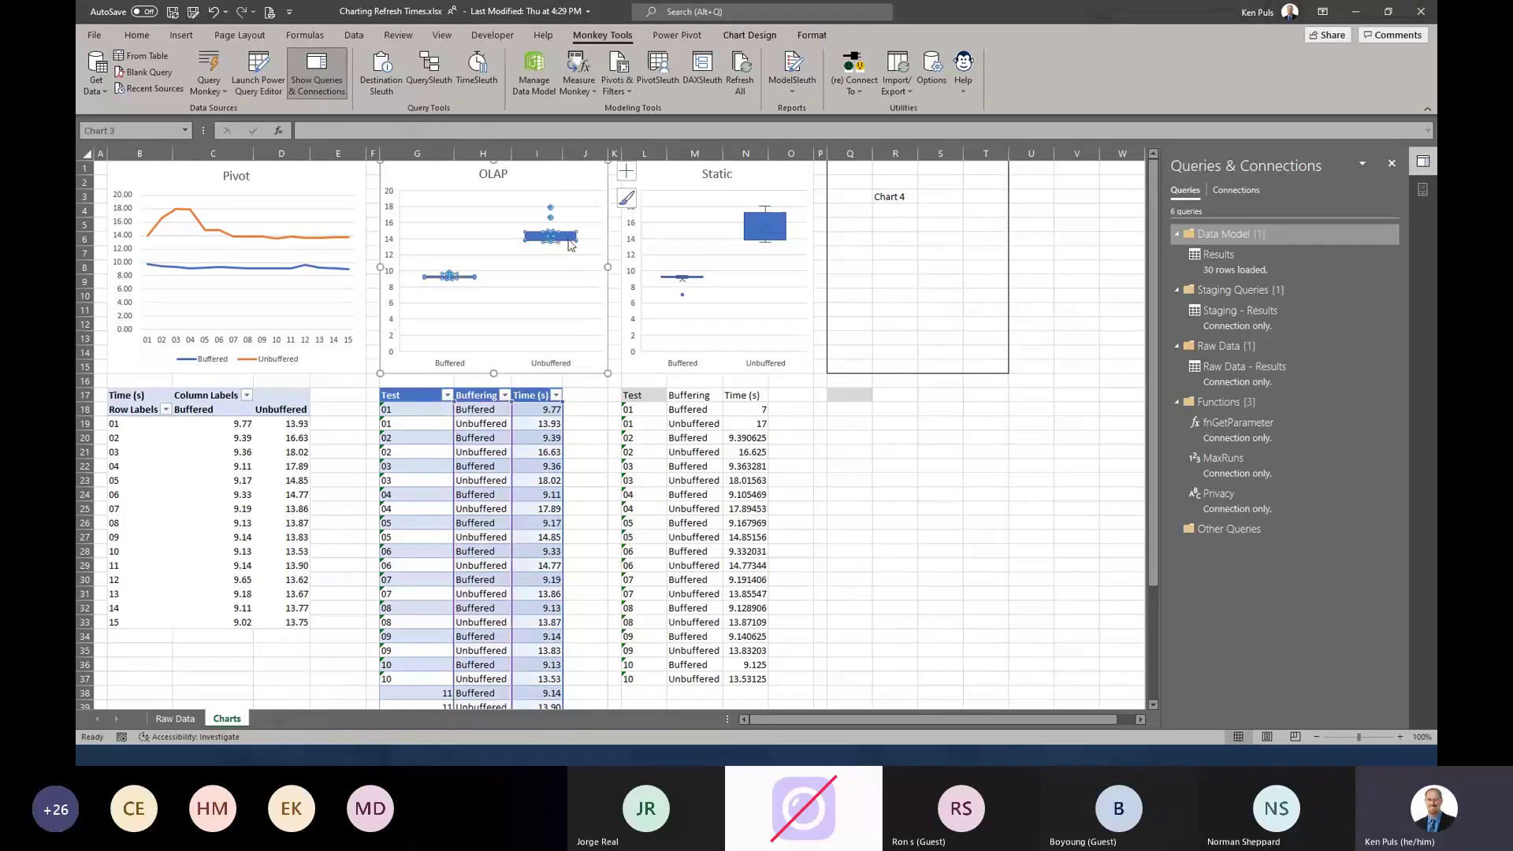
{"action": "left_click", "coordinate": [139, 35]}
{"action": "left_click", "coordinate": [317, 85]}
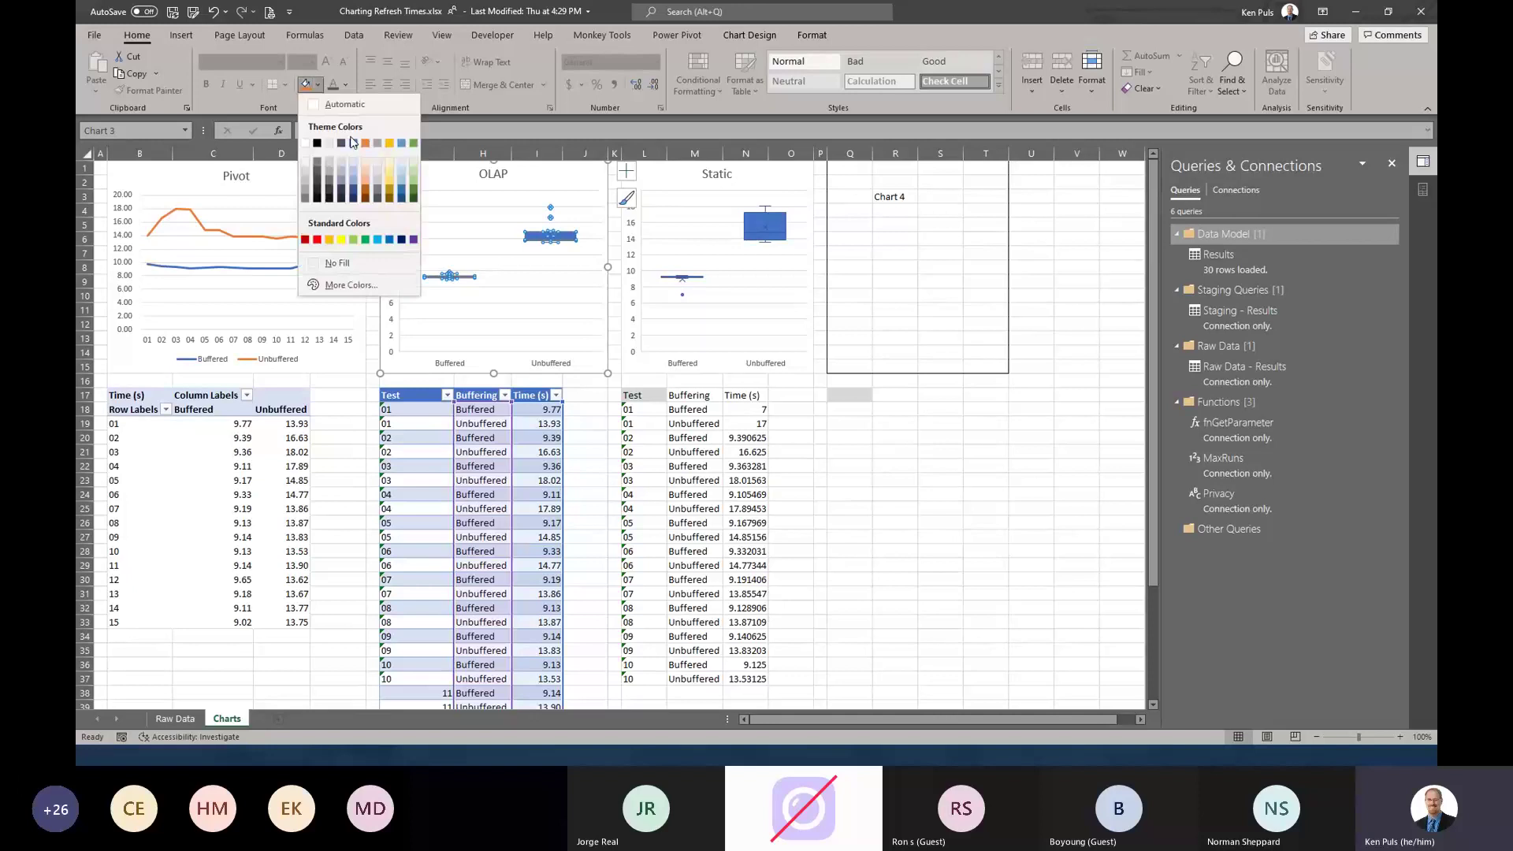
{"action": "left_click", "coordinate": [353, 173]}
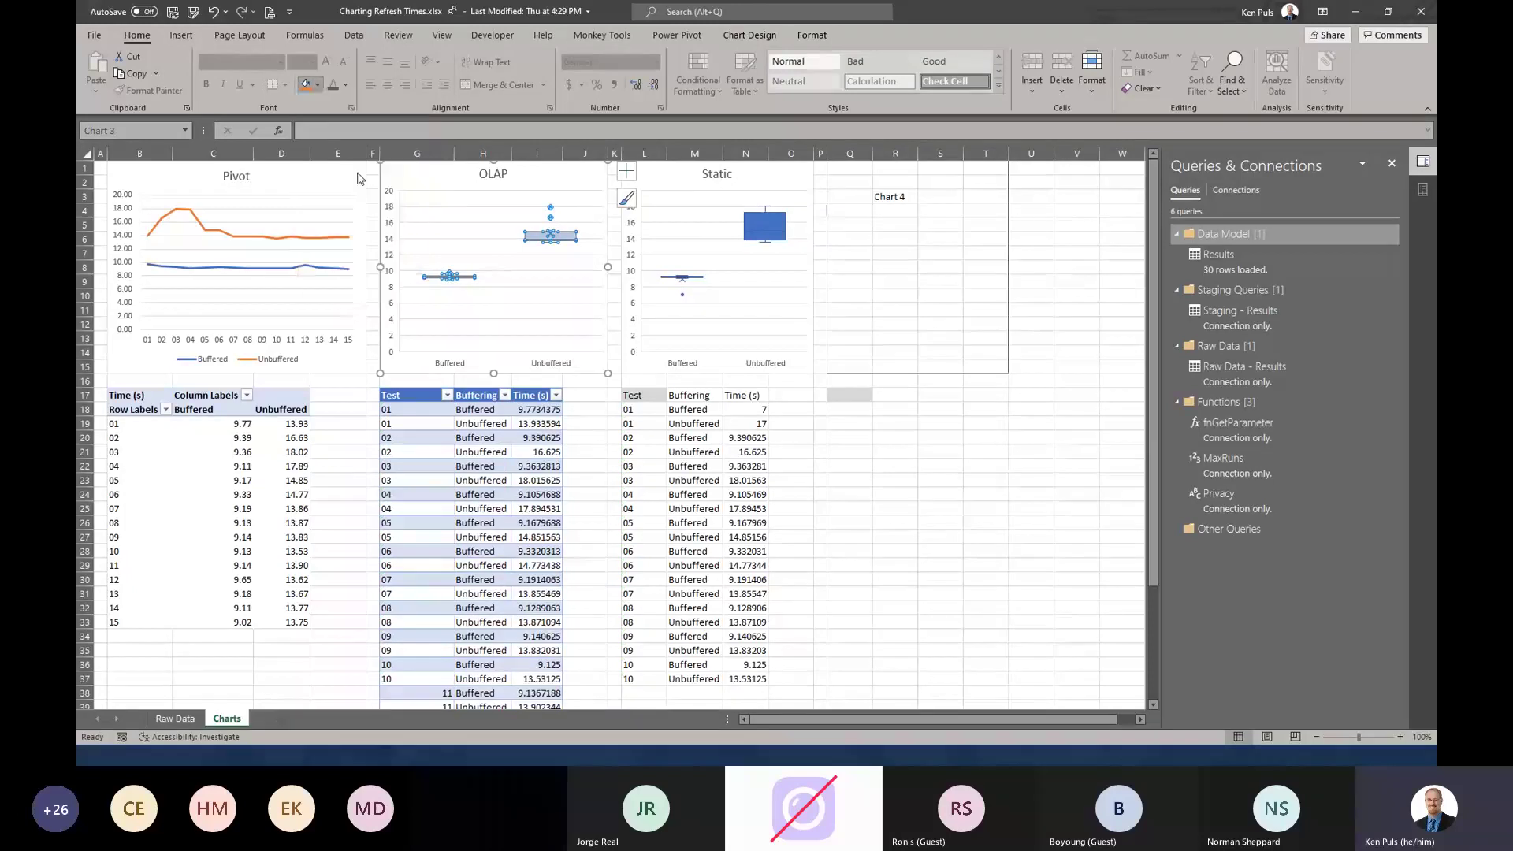
- Fill the Static chart's box and whisker series with the same lighter blue theme color as the OLAP chart
{"action": "left_click", "coordinate": [779, 224]}
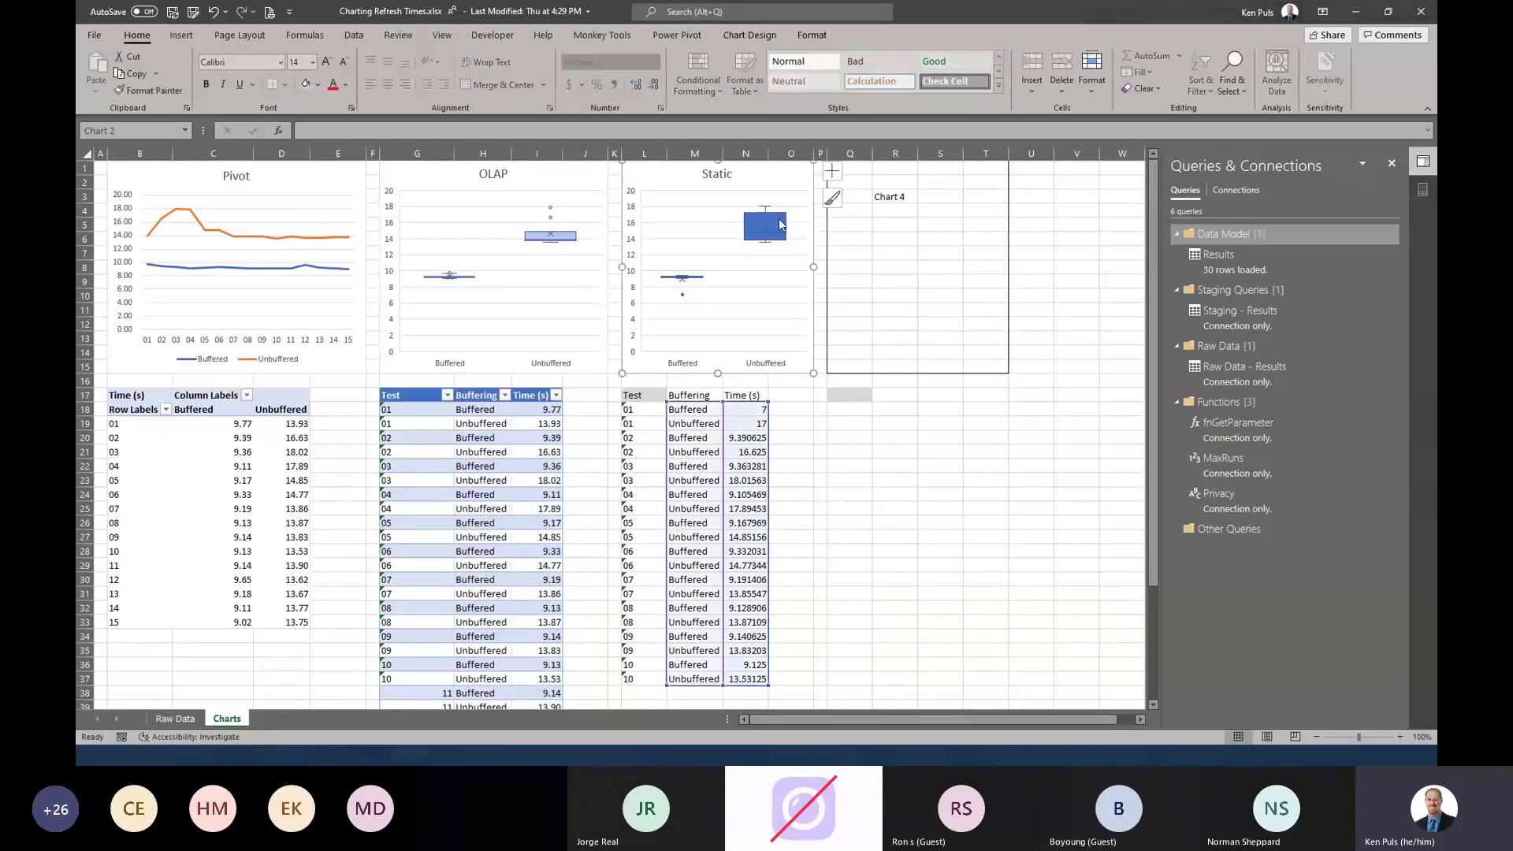
{"action": "left_click", "coordinate": [306, 84]}
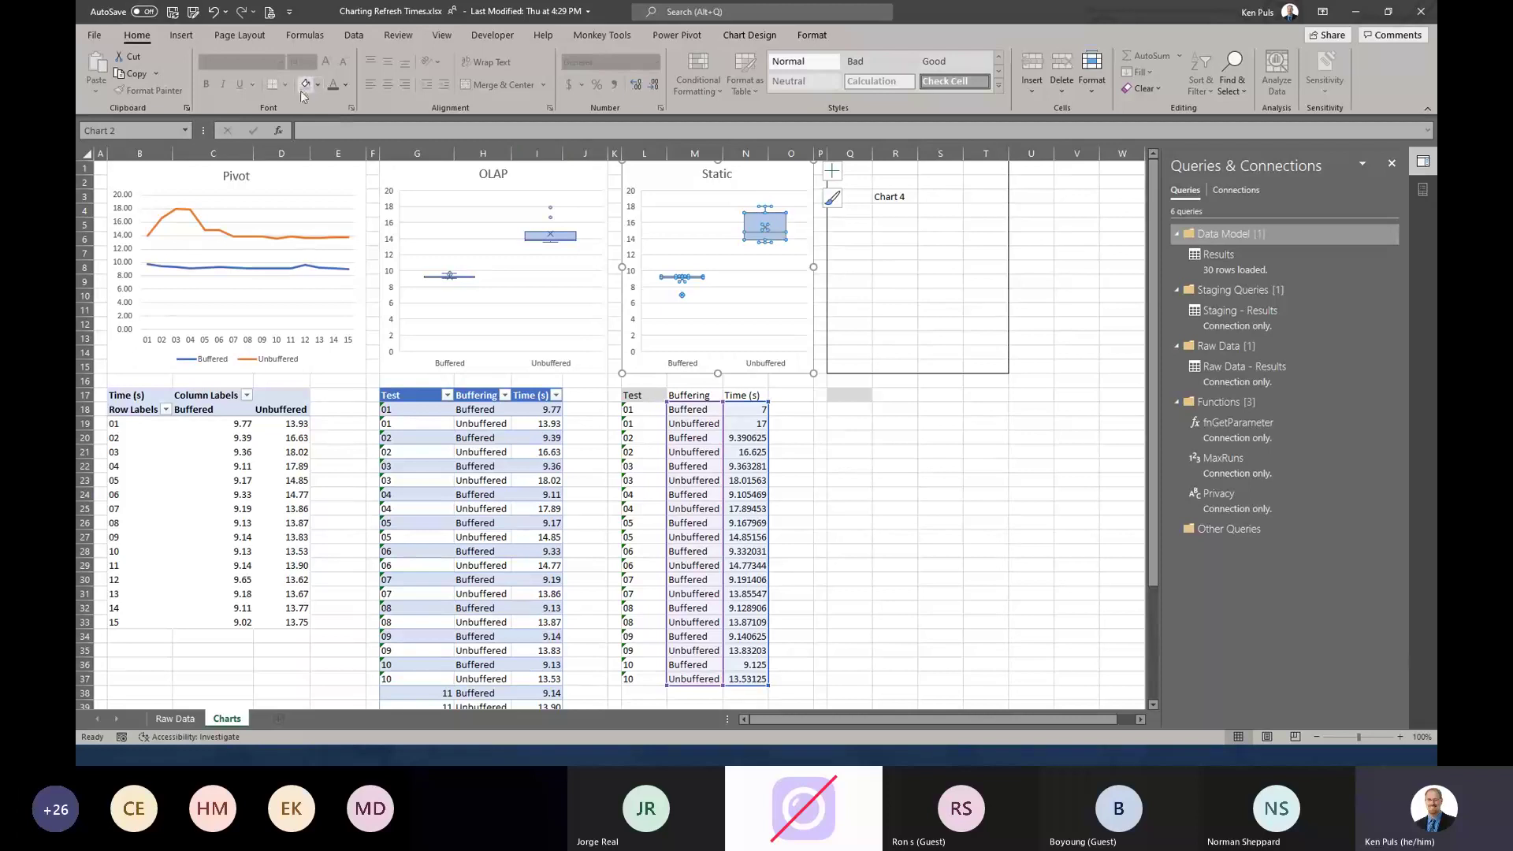
{"action": "left_click", "coordinate": [583, 395]}
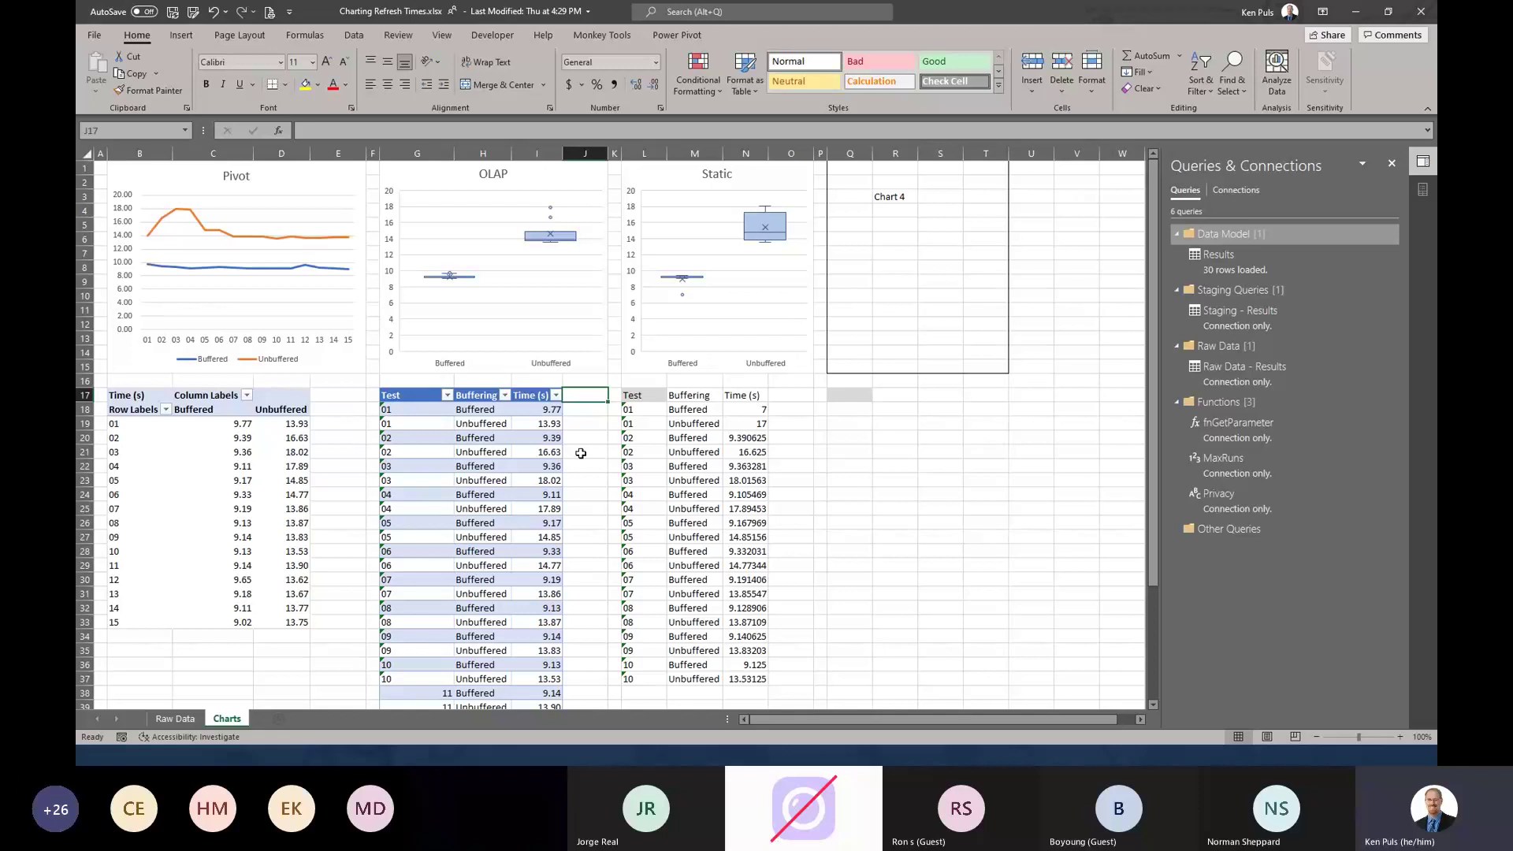
- Starting from cell Q17, create a blank query whose formula is 1 and convert its result to a table
{"action": "left_click", "coordinate": [845, 394]}
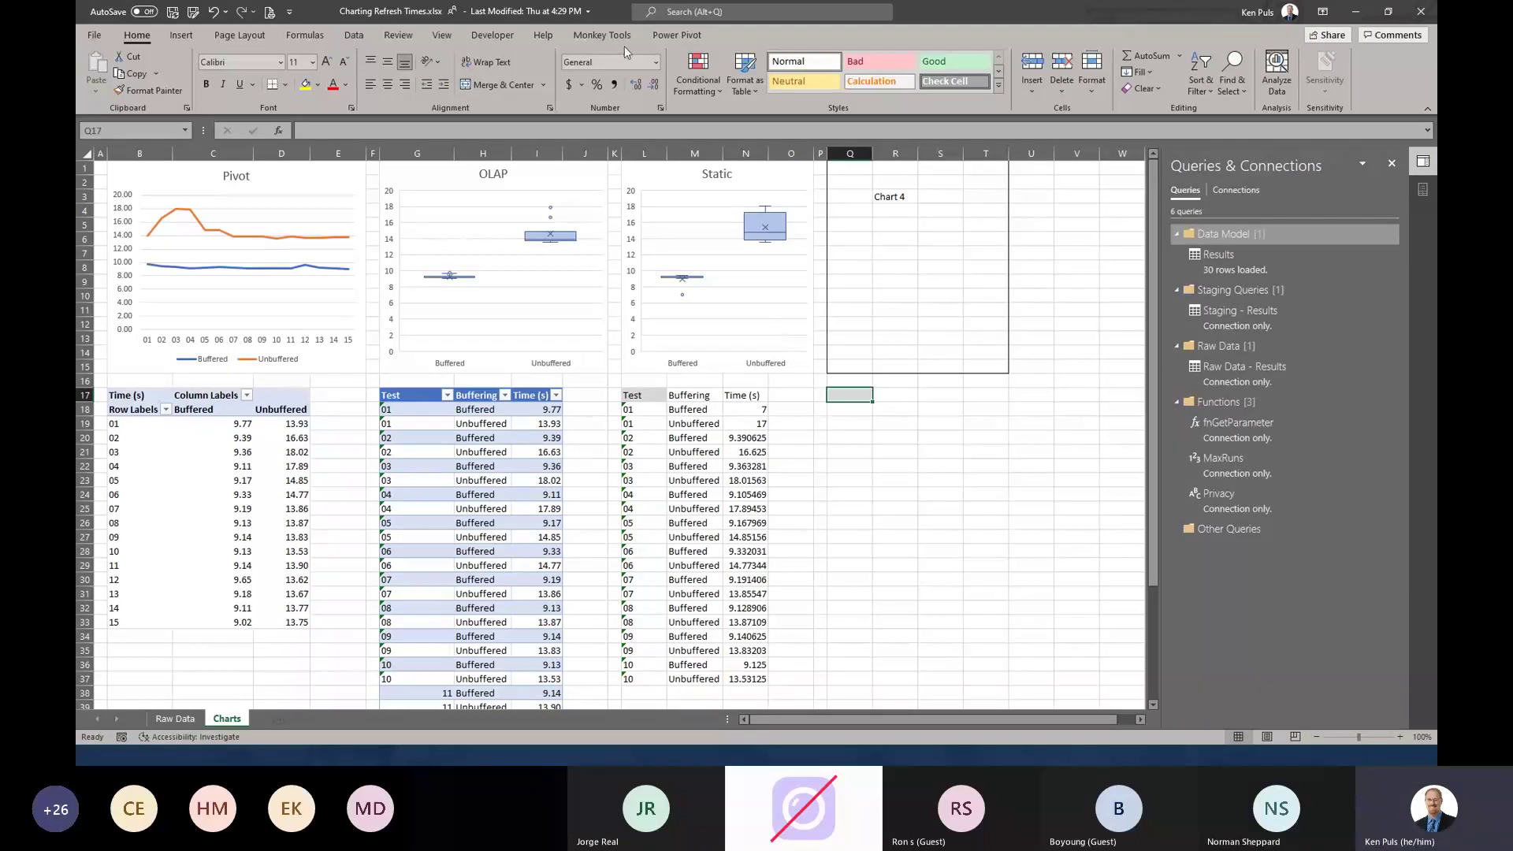
{"action": "left_click", "coordinate": [602, 35]}
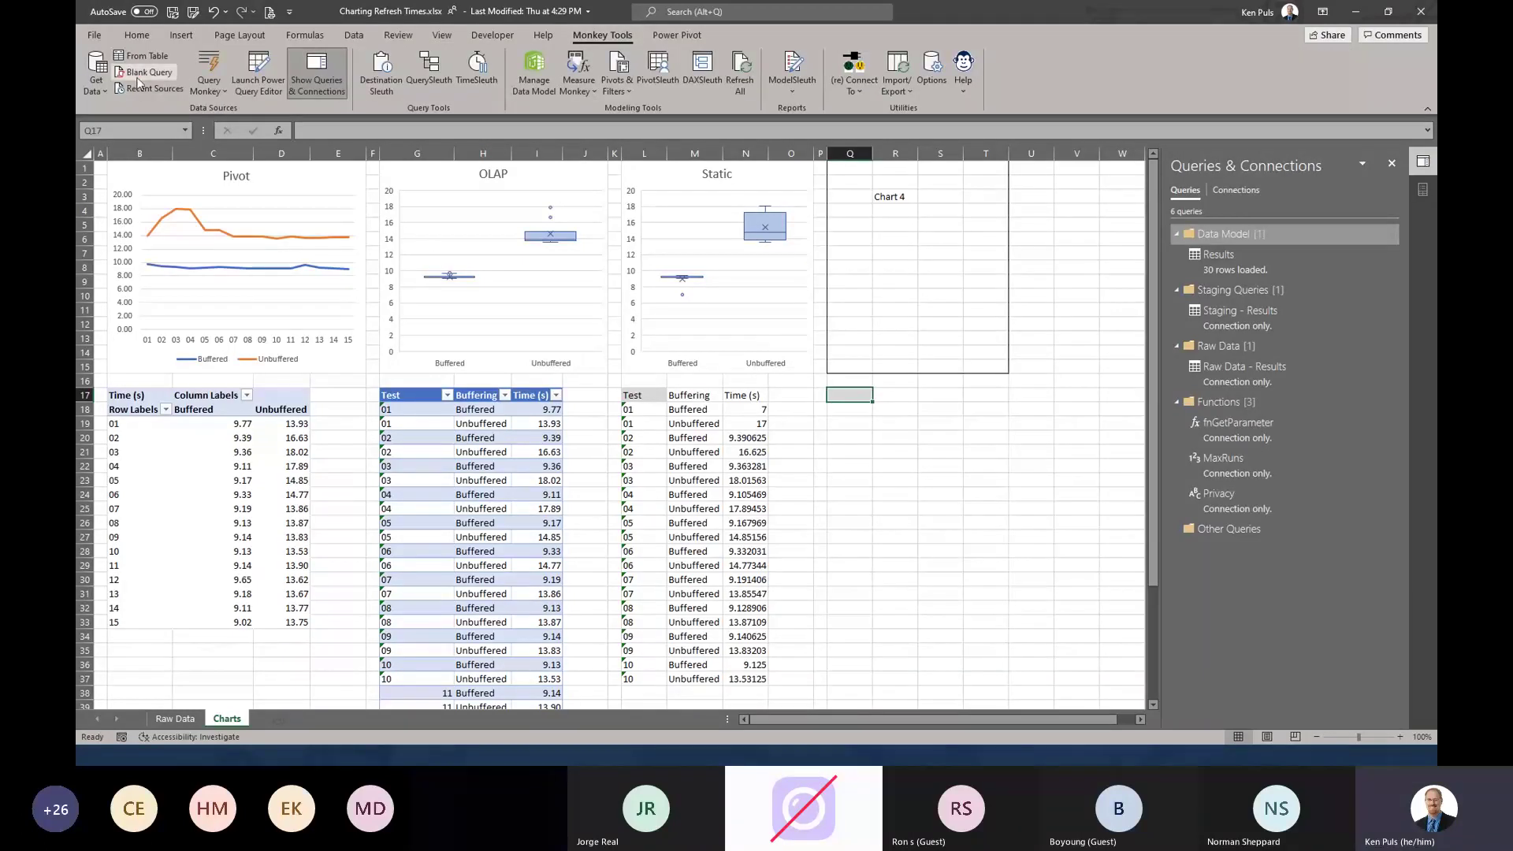
{"action": "left_click", "coordinate": [142, 73]}
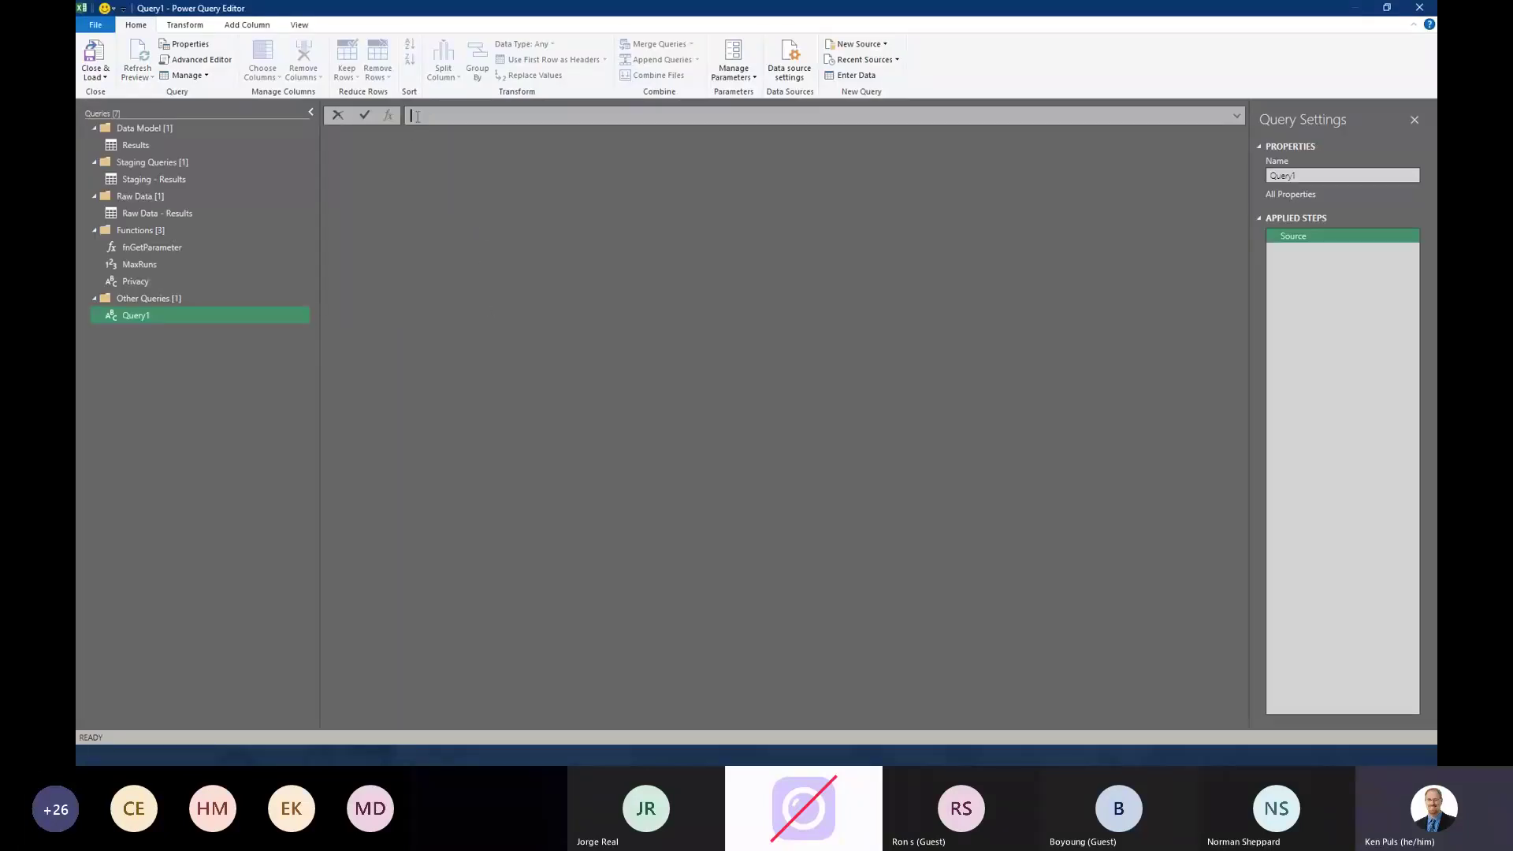
{"action": "type", "text": "1"}
{"action": "key", "text": "Return"}
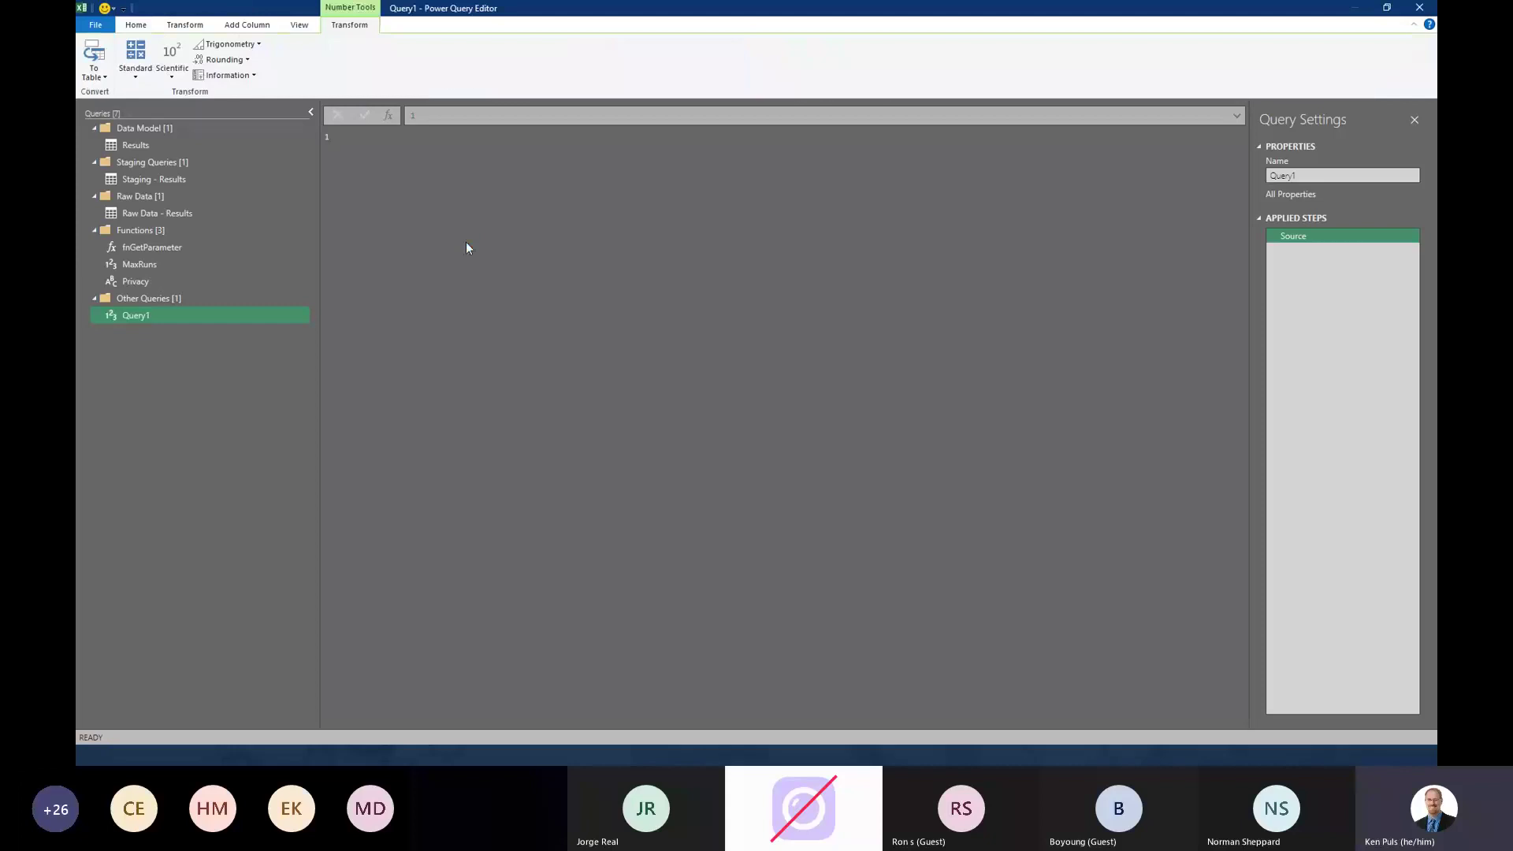
{"action": "left_click", "coordinate": [94, 53]}
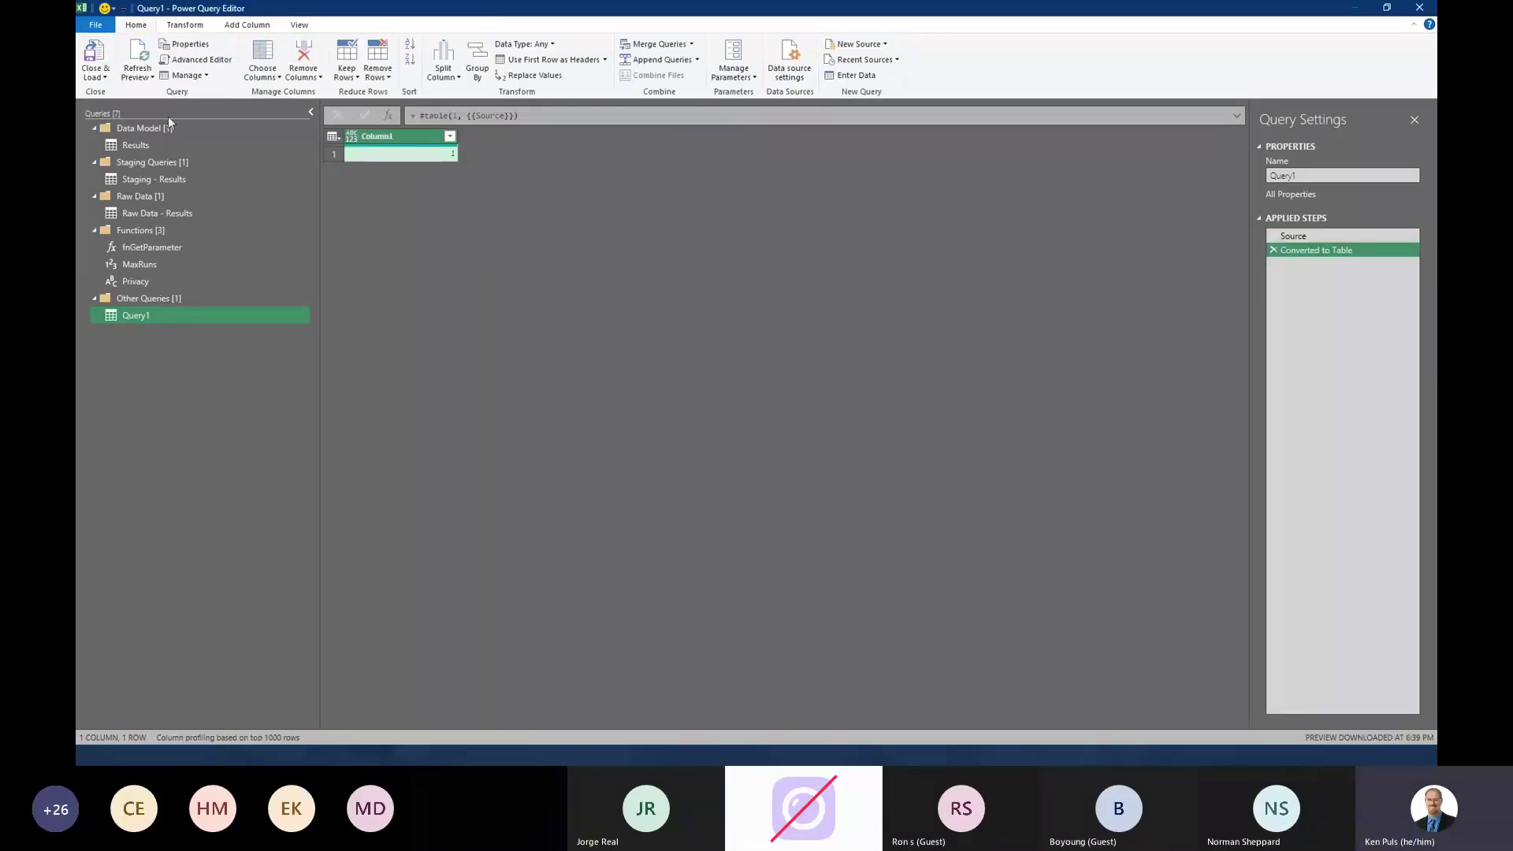
- Load the query as a table into the existing worksheet at $Q$17 and add its data to the Data Model
{"action": "left_click", "coordinate": [96, 78]}
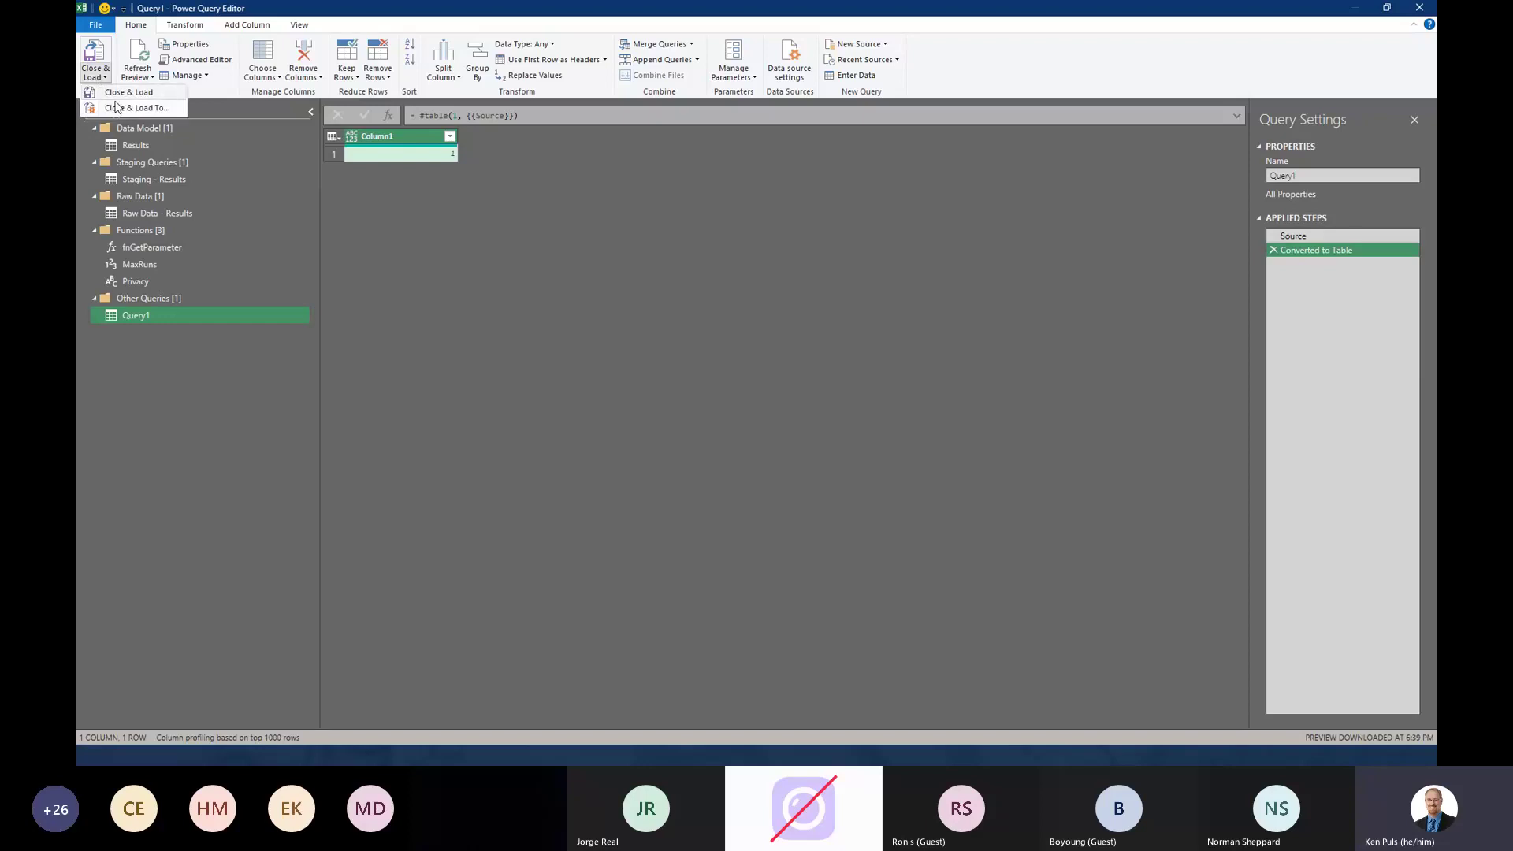
{"action": "left_click", "coordinate": [124, 109]}
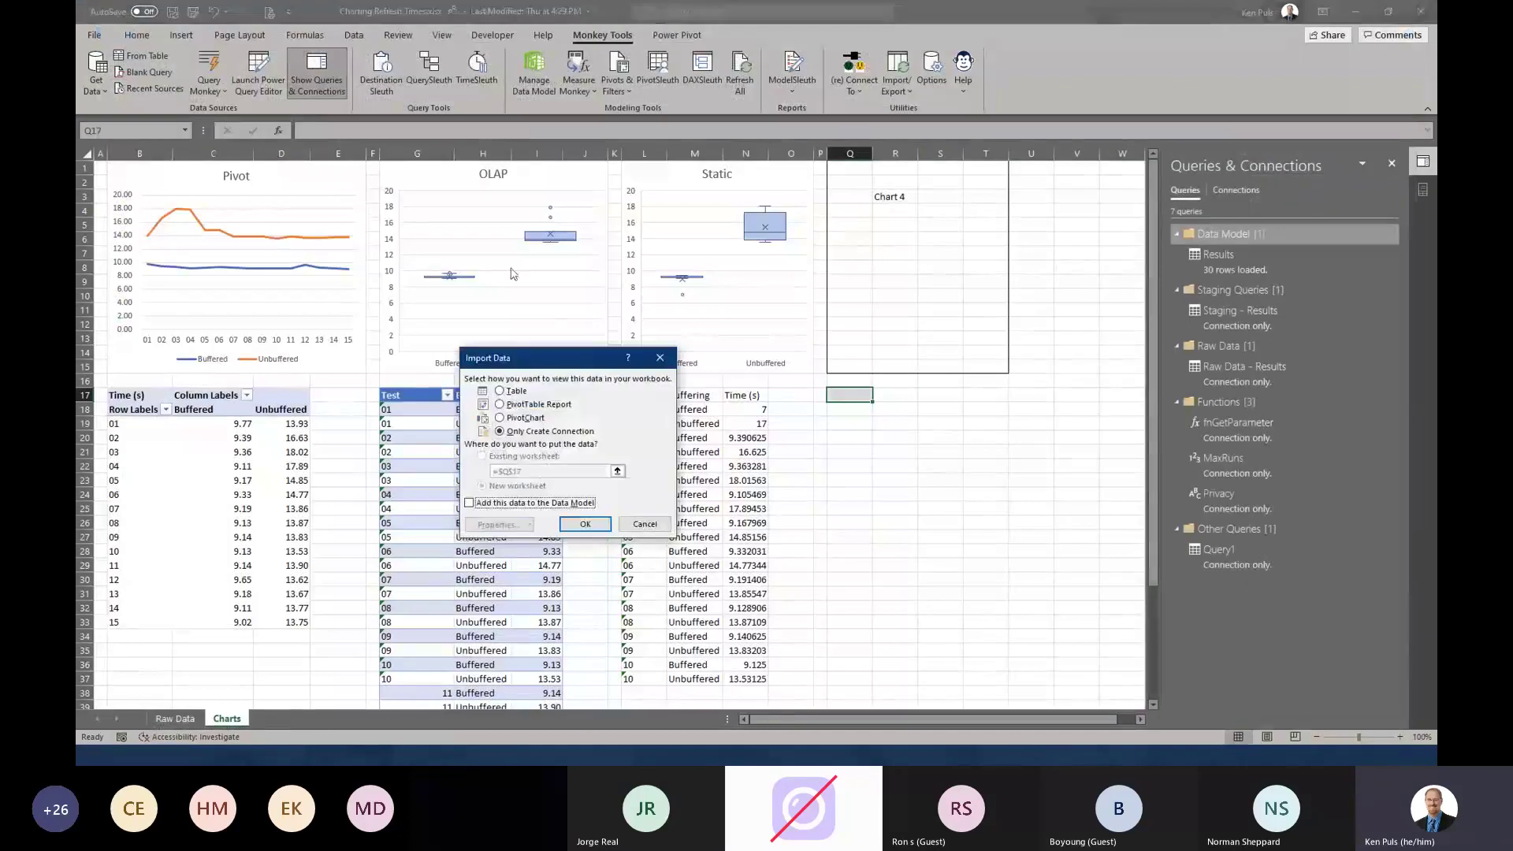
{"action": "left_click", "coordinate": [501, 391]}
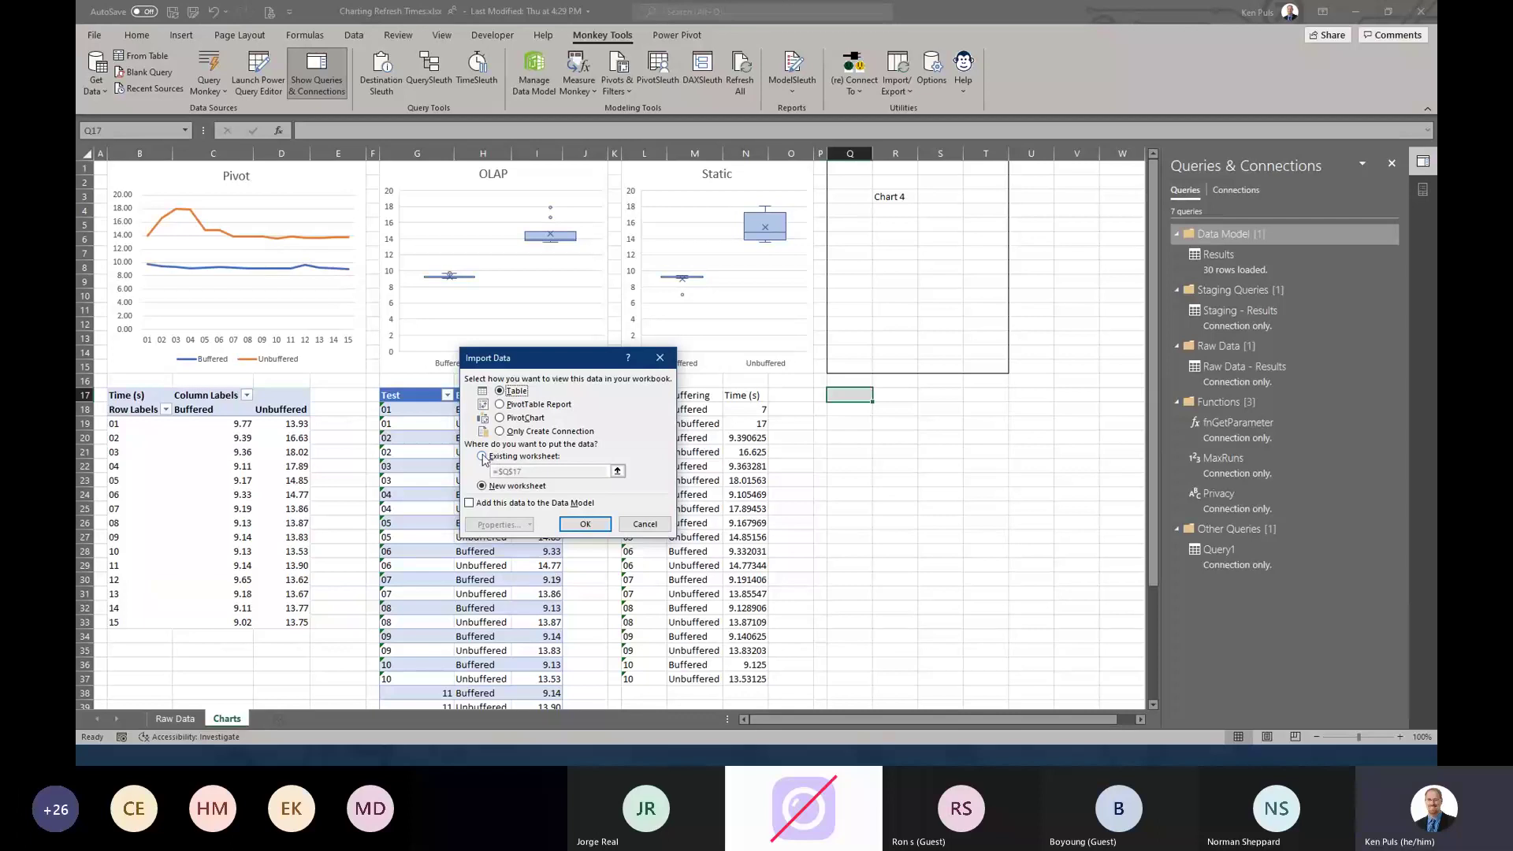
{"action": "left_click", "coordinate": [482, 457]}
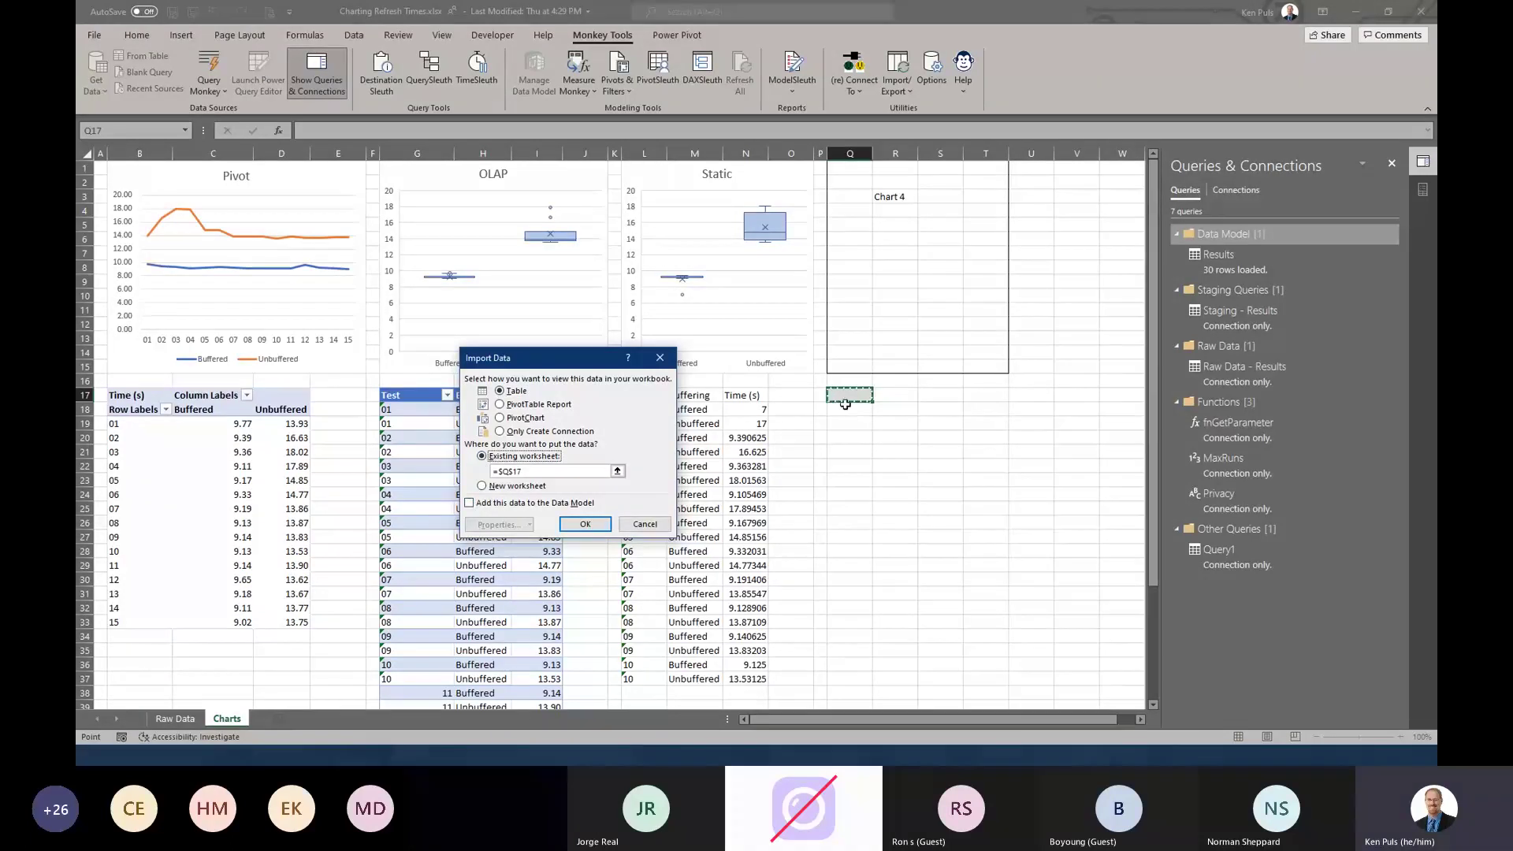
{"action": "left_click", "coordinate": [473, 504]}
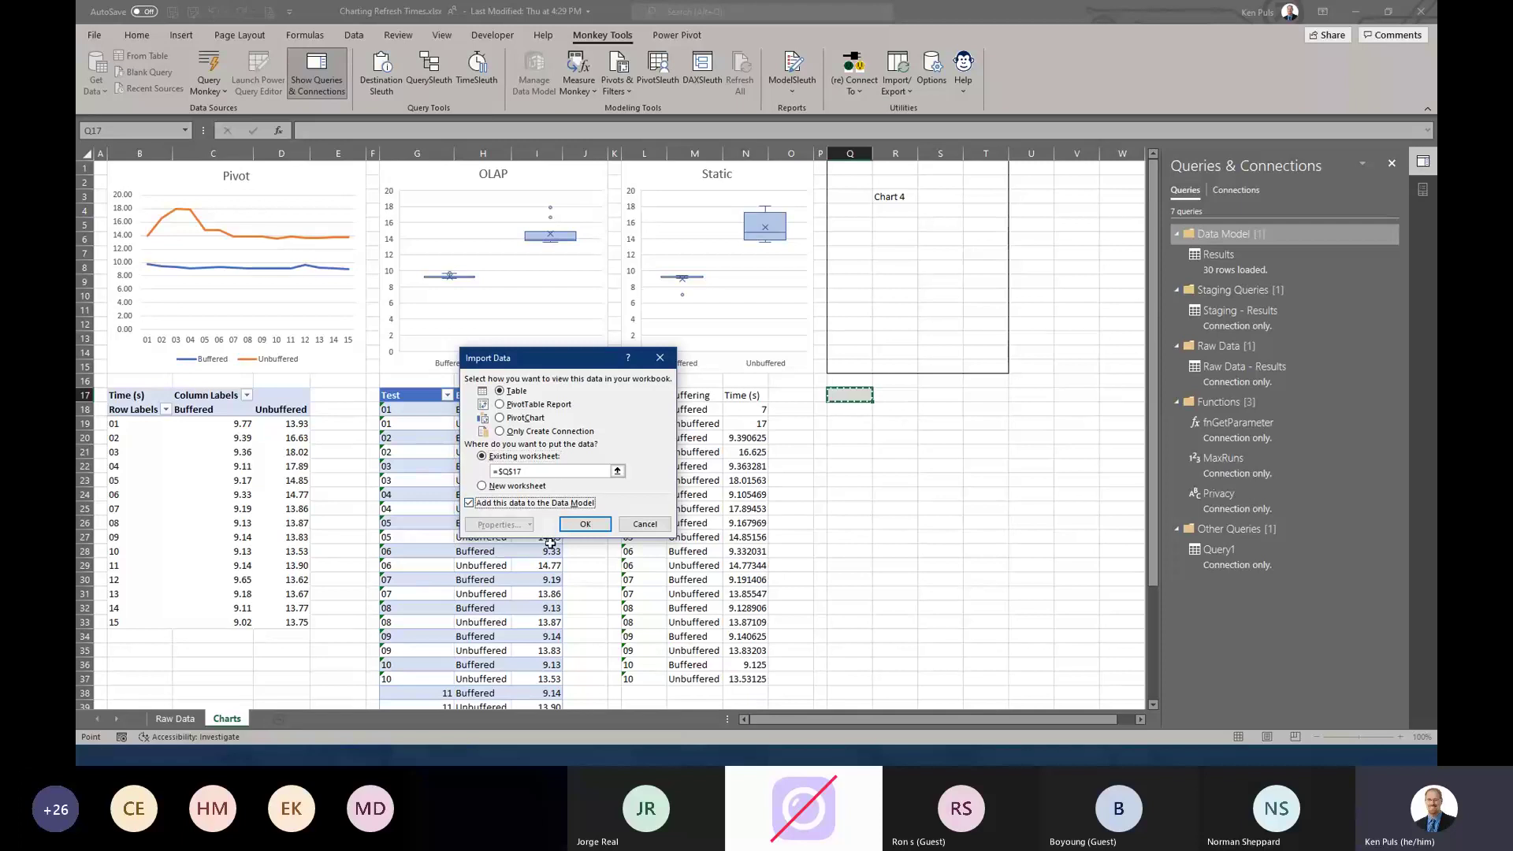
{"action": "left_click", "coordinate": [586, 524]}
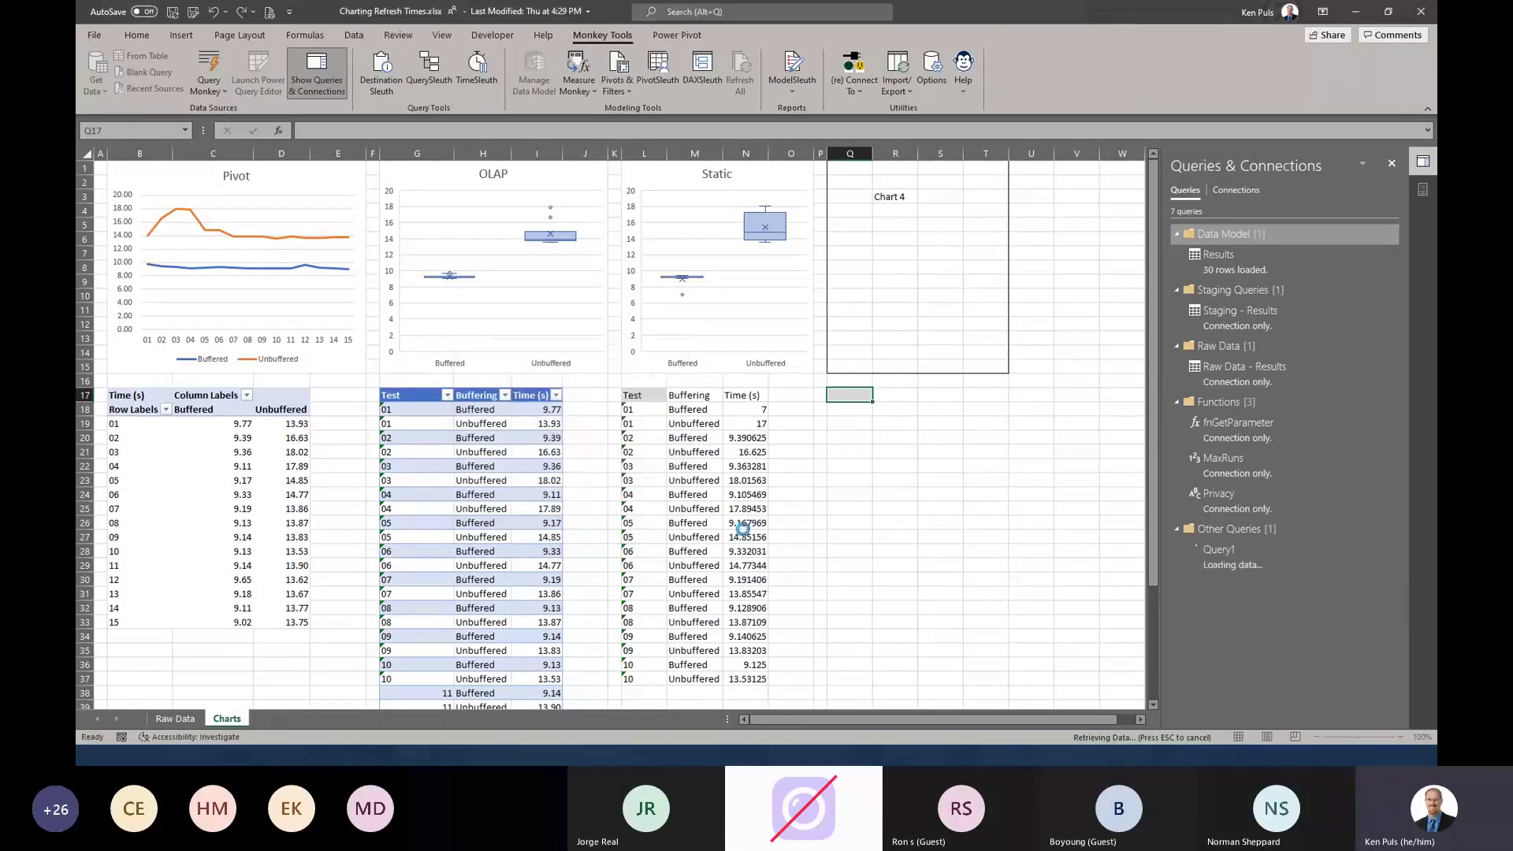
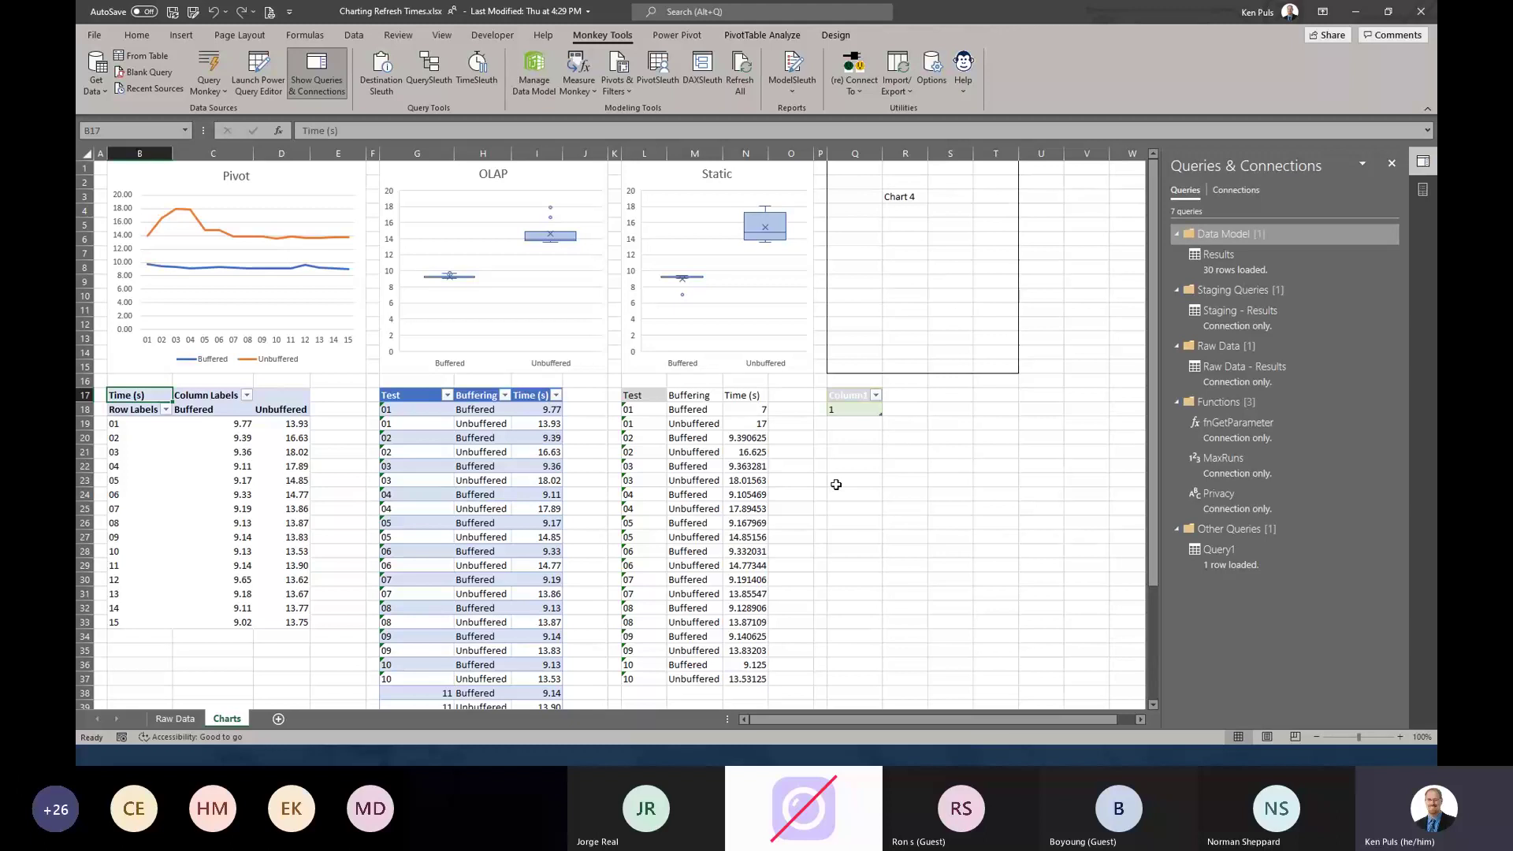
- Edit the loaded table's DAX, setting the command type to DAX and the expression to EVALUATE TOPN(20, Results)
{"action": "left_click", "coordinate": [867, 409]}
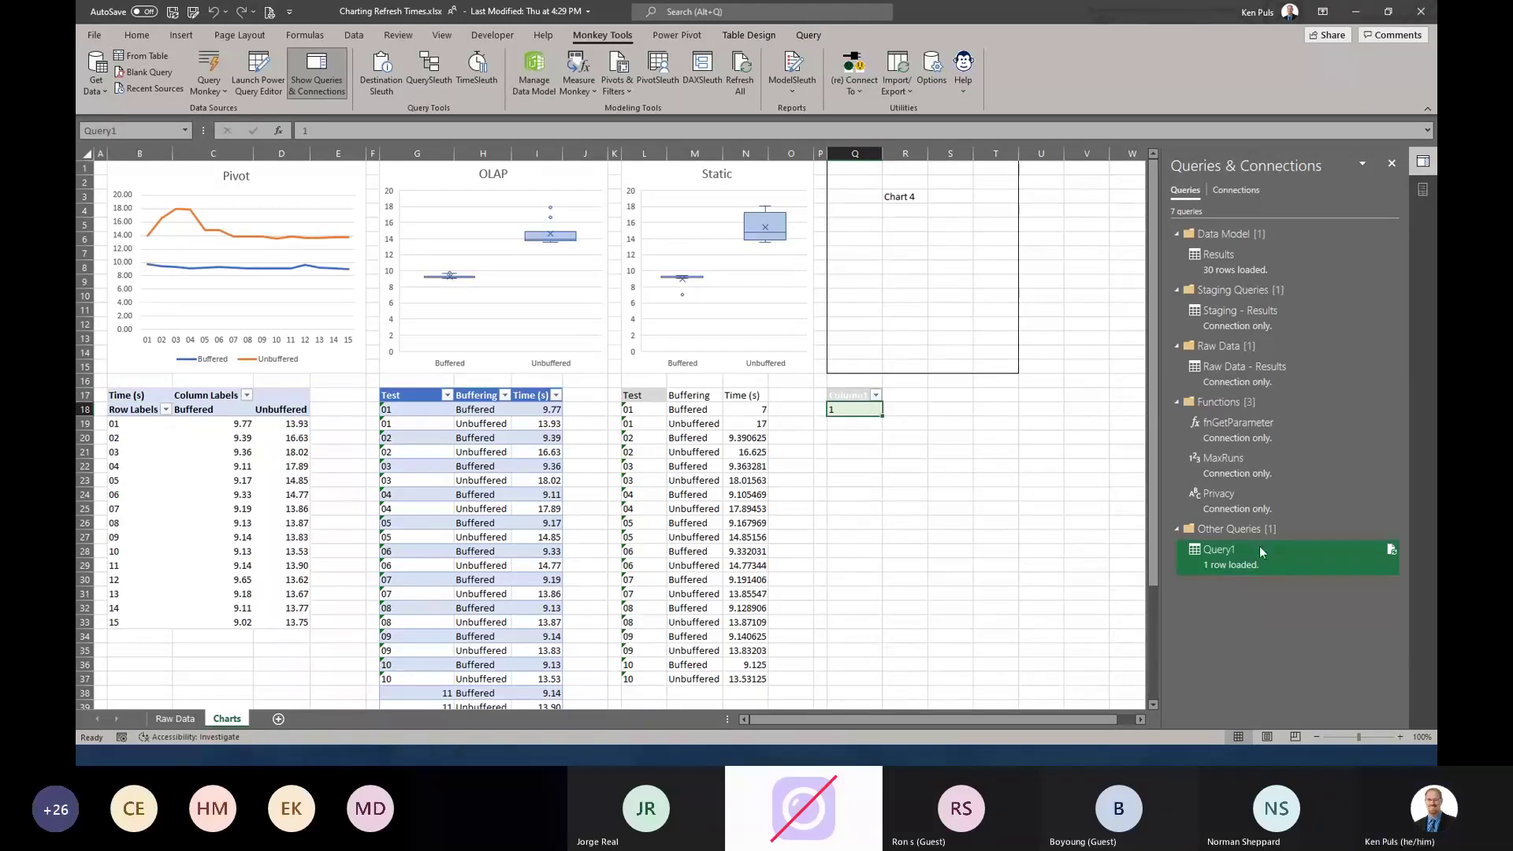
{"action": "mouse_move", "coordinate": [1255, 565]}
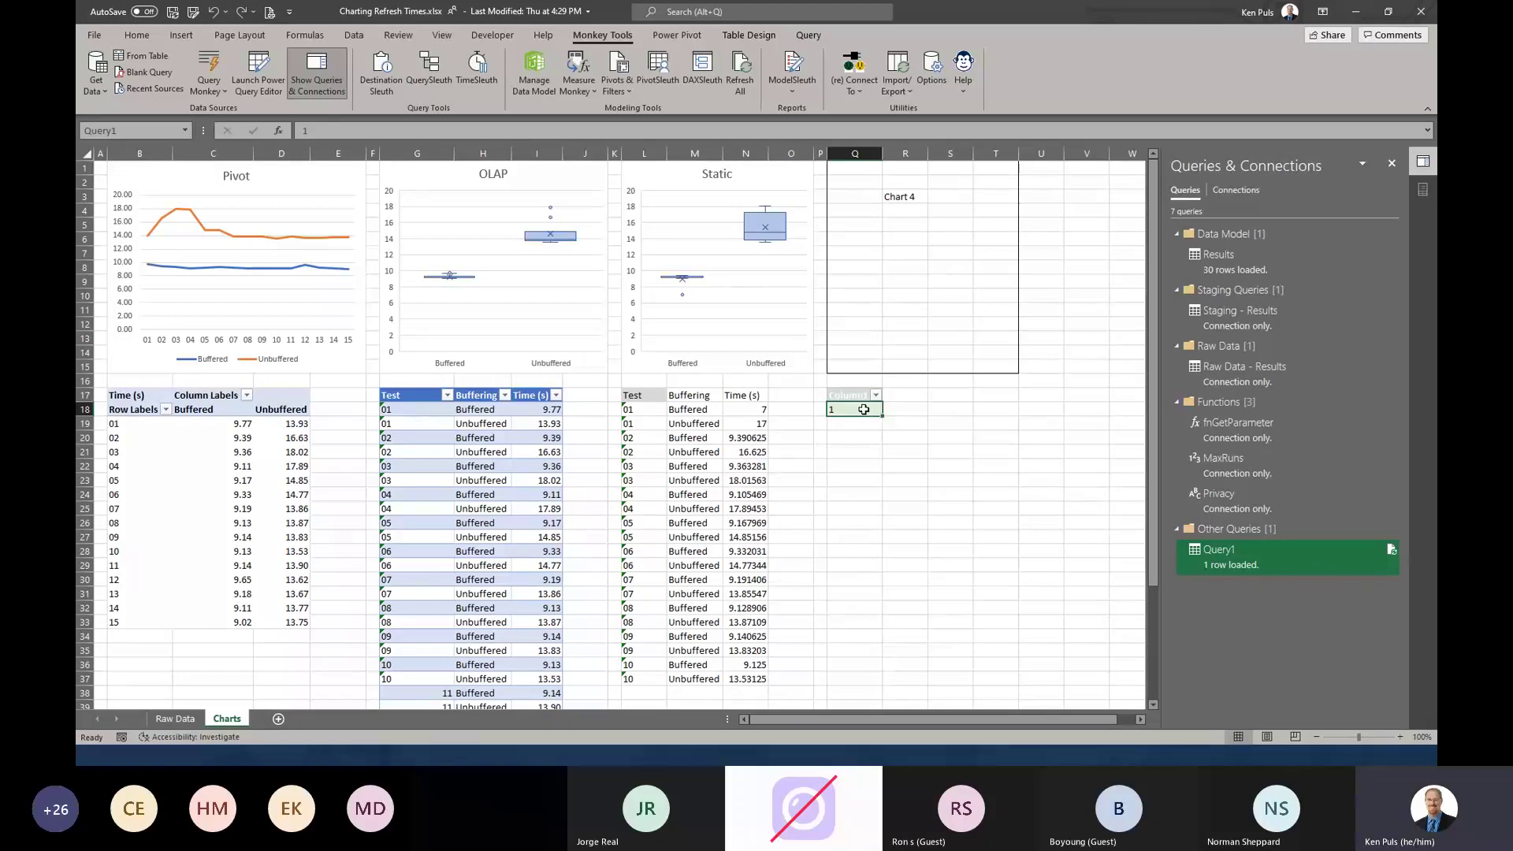
{"action": "right_click", "coordinate": [867, 414]}
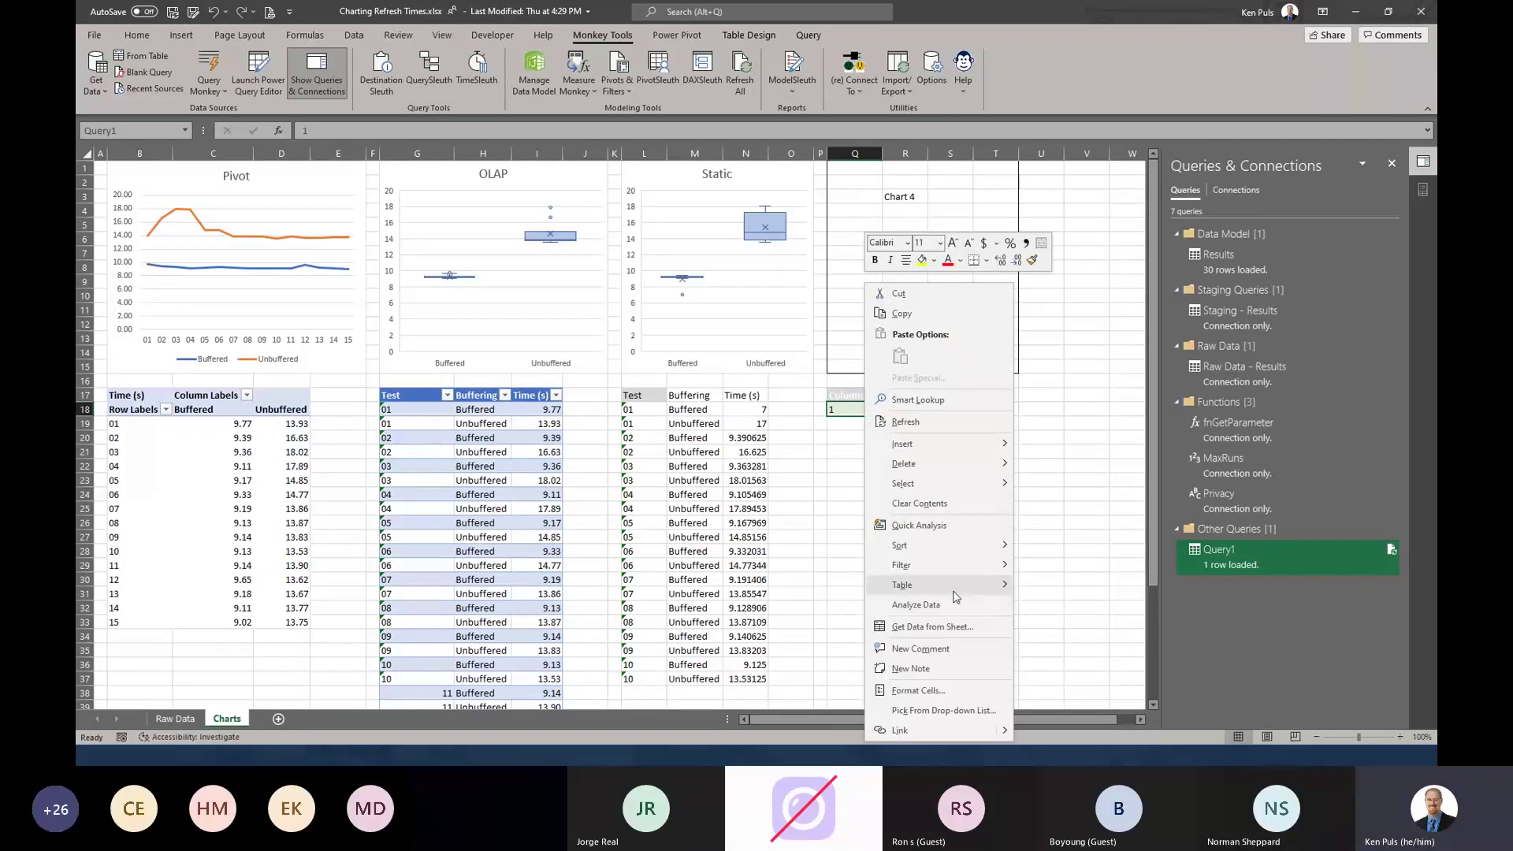
{"action": "mouse_move", "coordinate": [967, 592]}
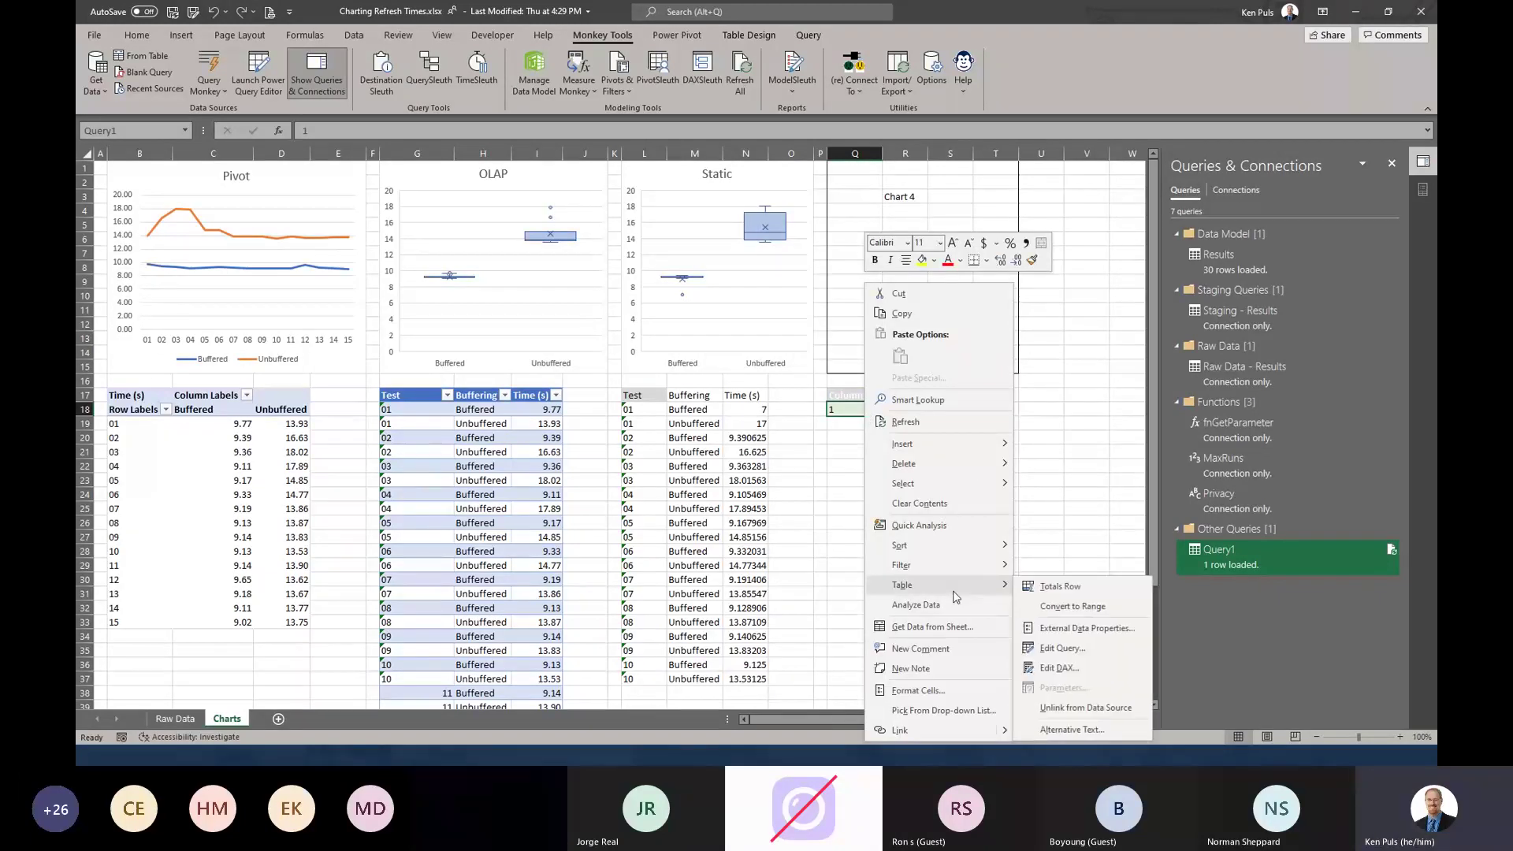
{"action": "left_click", "coordinate": [1061, 670]}
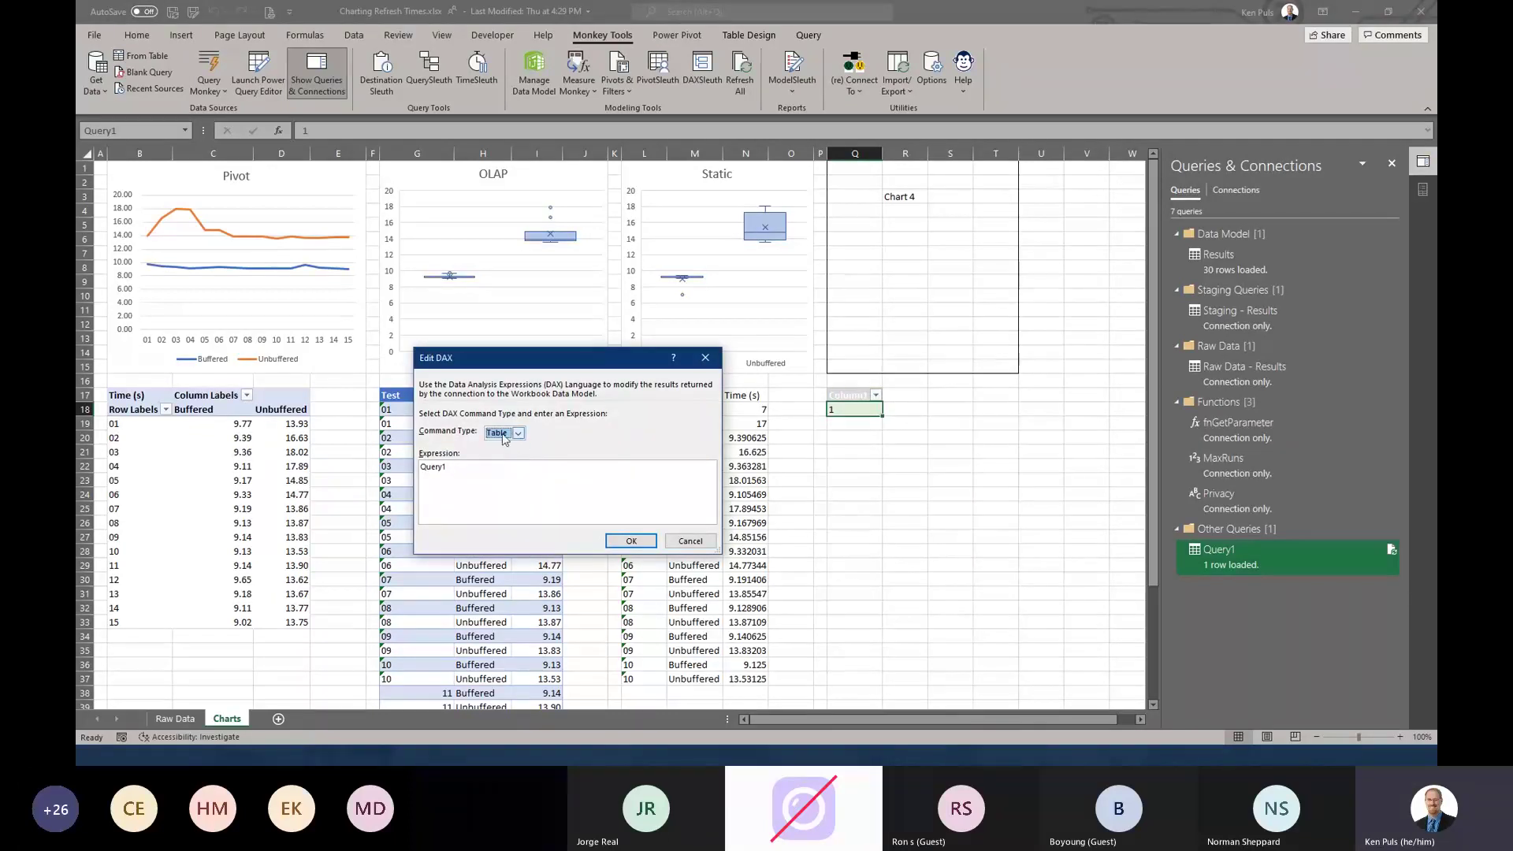
{"action": "left_click", "coordinate": [518, 434]}
{"action": "left_click", "coordinate": [513, 457]}
{"action": "key", "text": "Tab"}
{"action": "type", "text": "E"}
{"action": "type", "text": "Results)"}
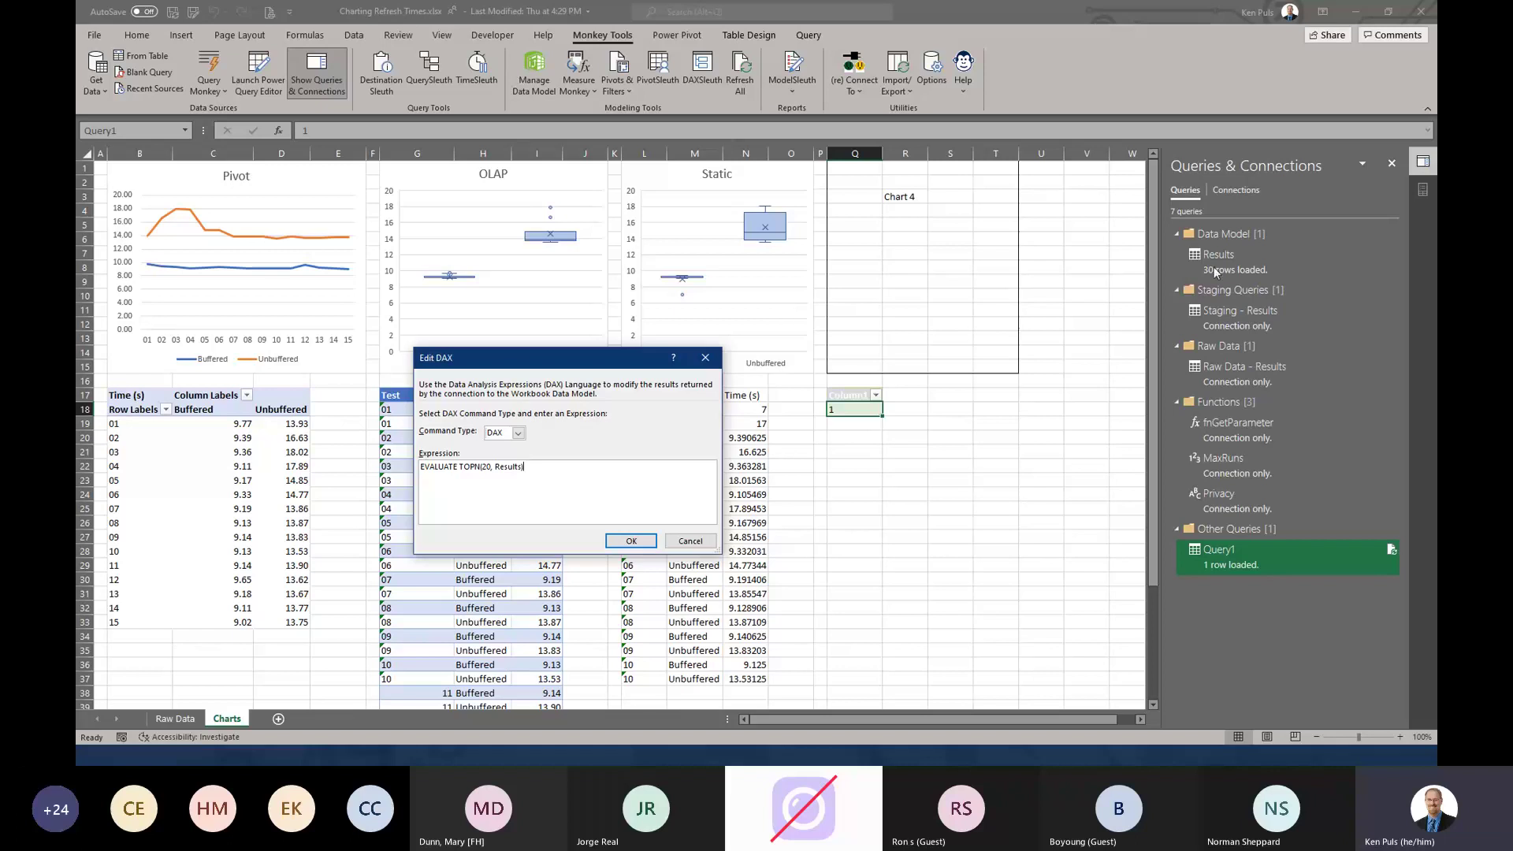
{"action": "left_click", "coordinate": [630, 541]}
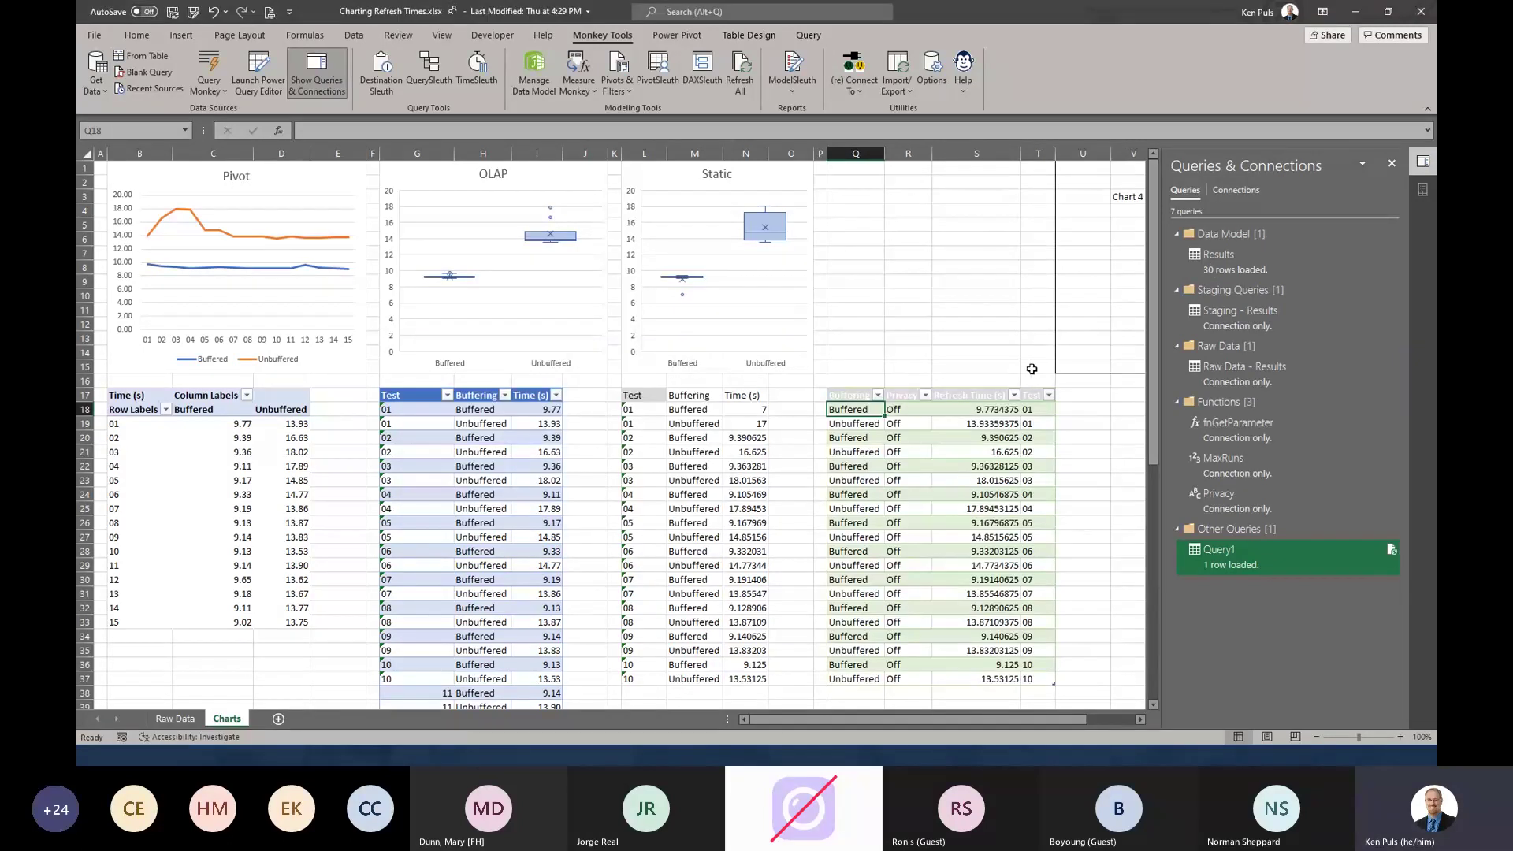
- Delete the empty cells Q1:T15 above the DAX table, shifting cells left so the Chart 4 placeholder sits over it
{"action": "left_click_drag", "start_coordinate": [1028, 366], "coordinate": [852, 167]}
{"action": "right_click", "coordinate": [902, 243]}
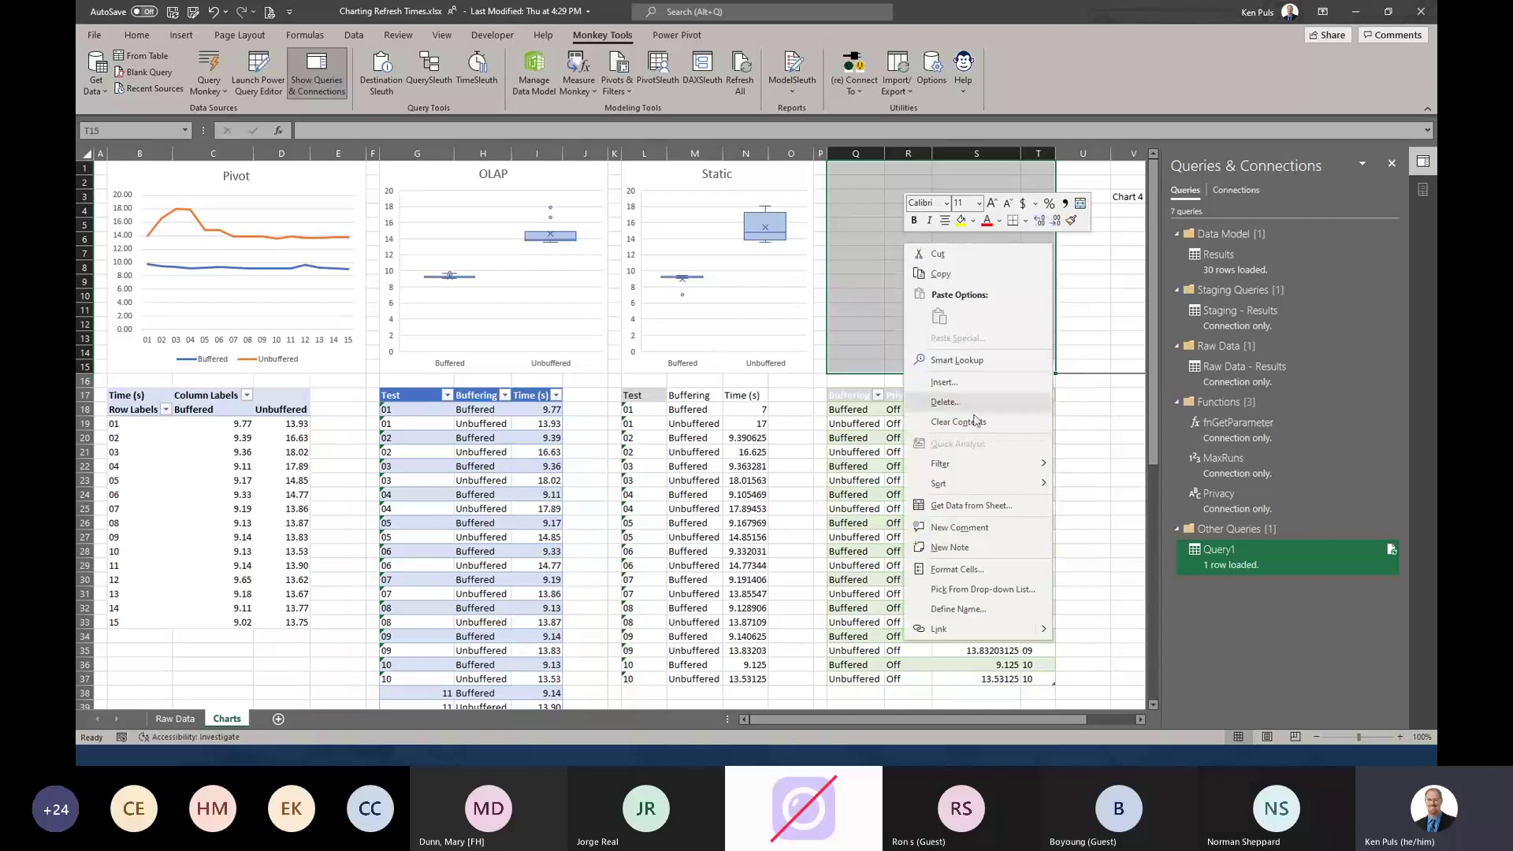
{"action": "left_click", "coordinate": [914, 407]}
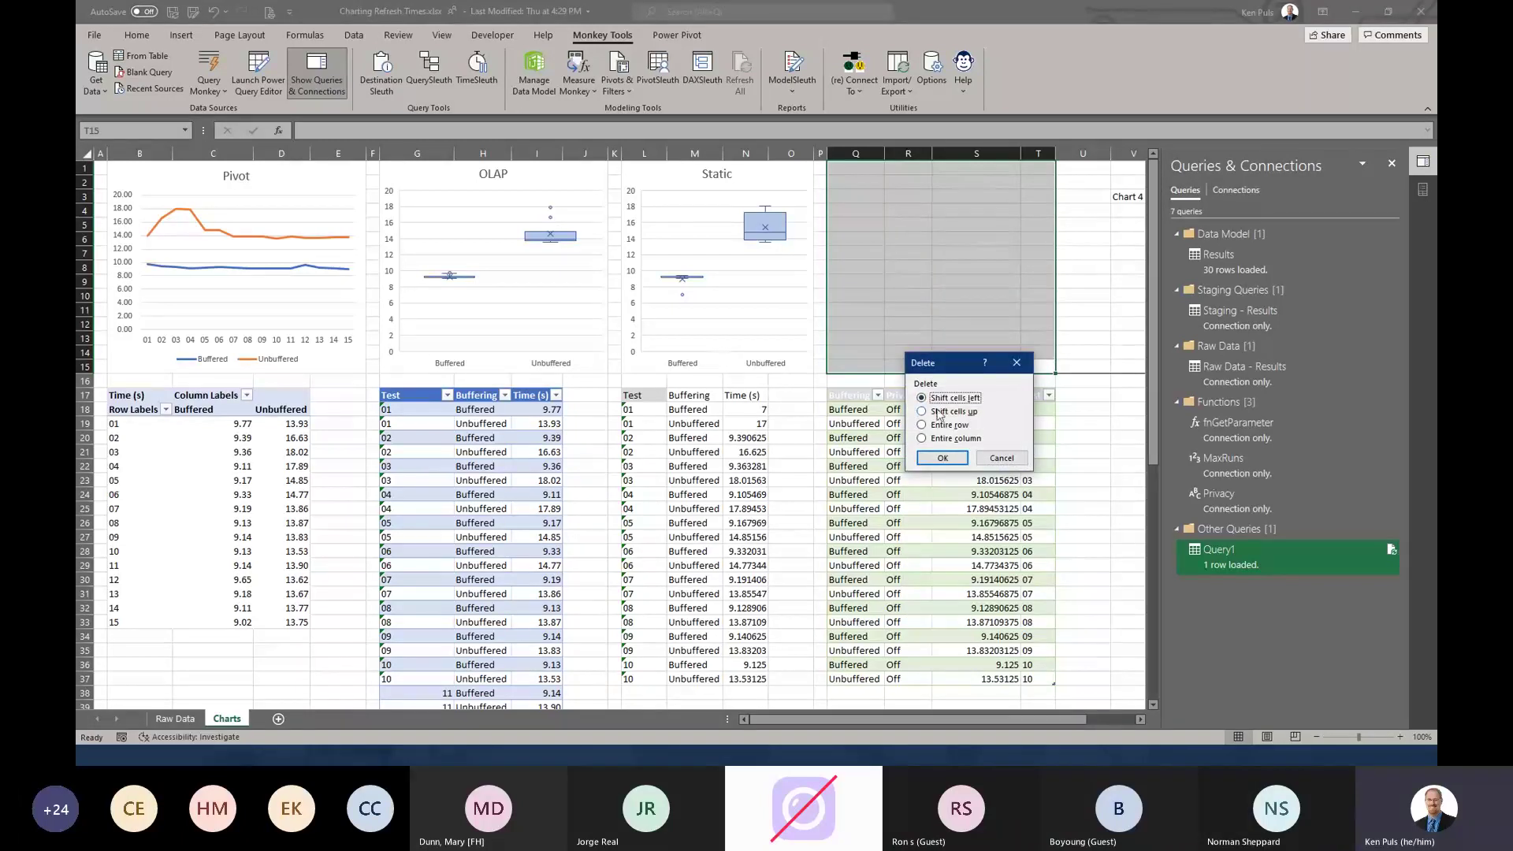
{"action": "left_click", "coordinate": [941, 458]}
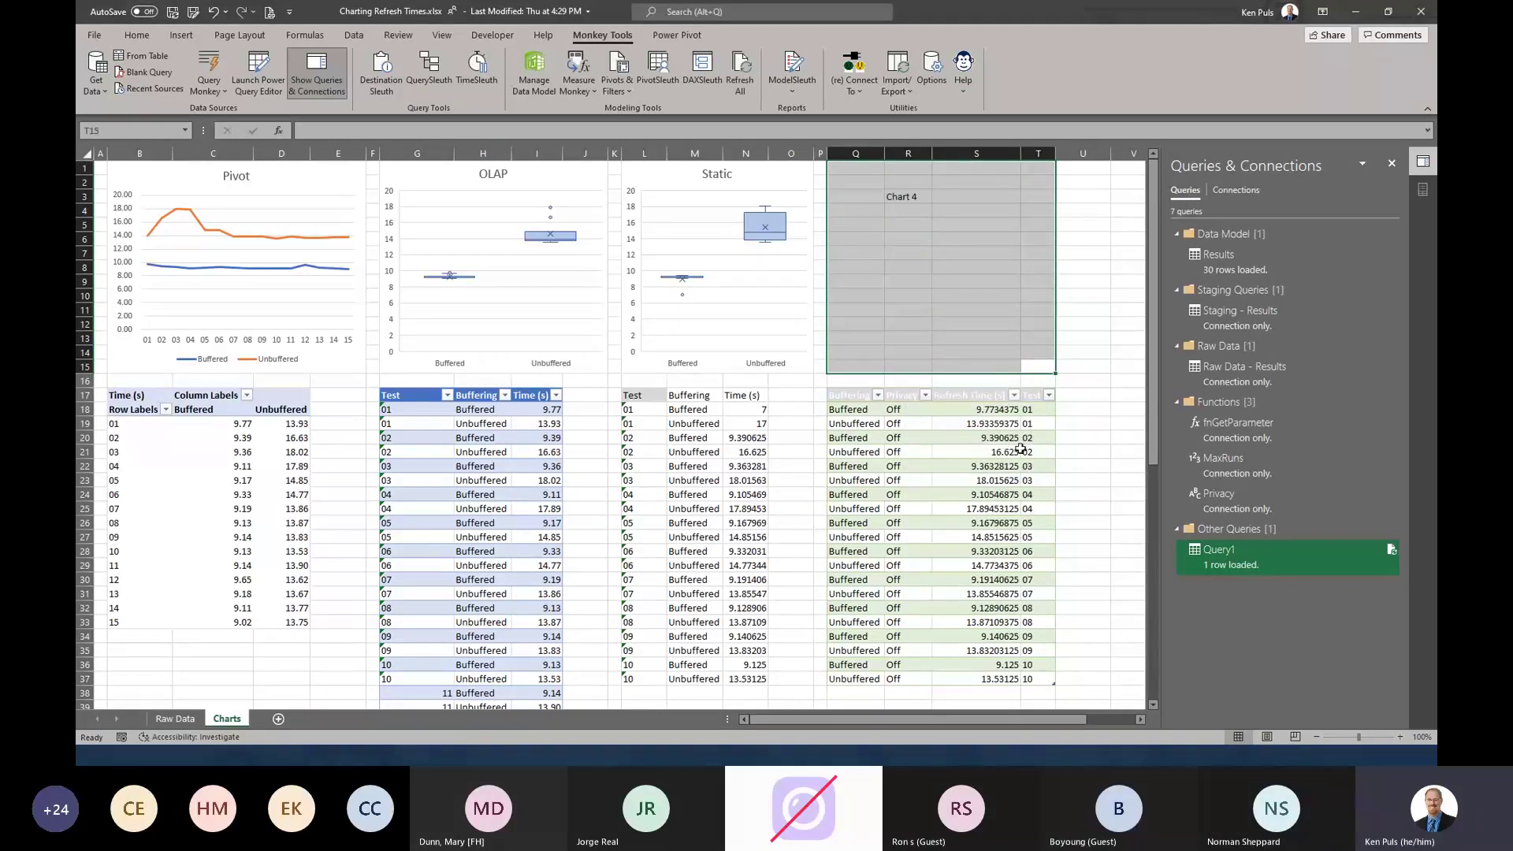
- Rearrange the DAX table's columns into the order Test, Privacy, Buffering, Refresh Time (s)
{"action": "left_click", "coordinate": [954, 410]}
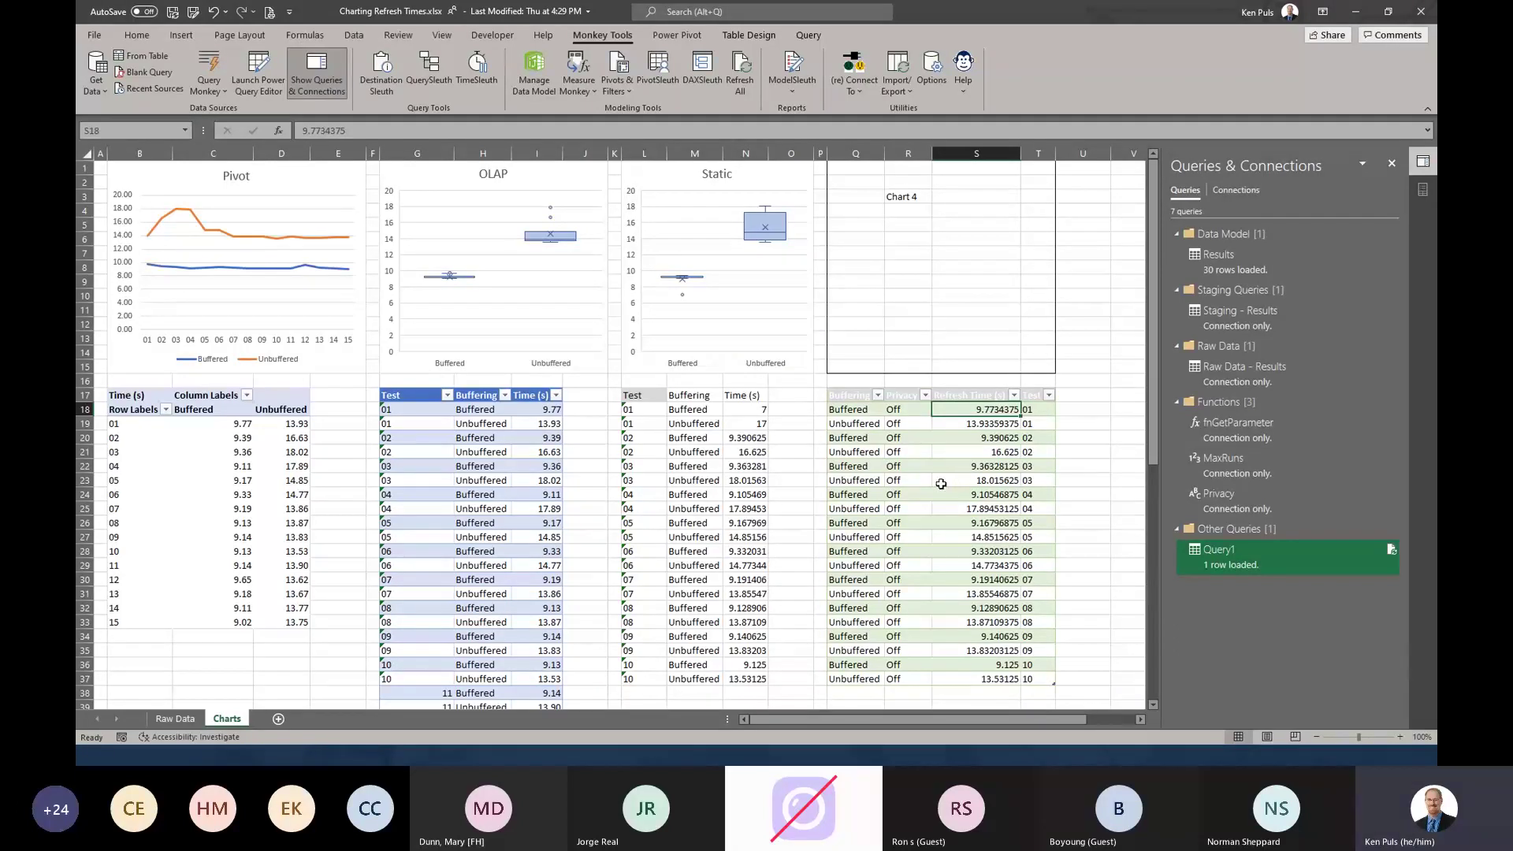
{"action": "left_click", "coordinate": [1032, 393]}
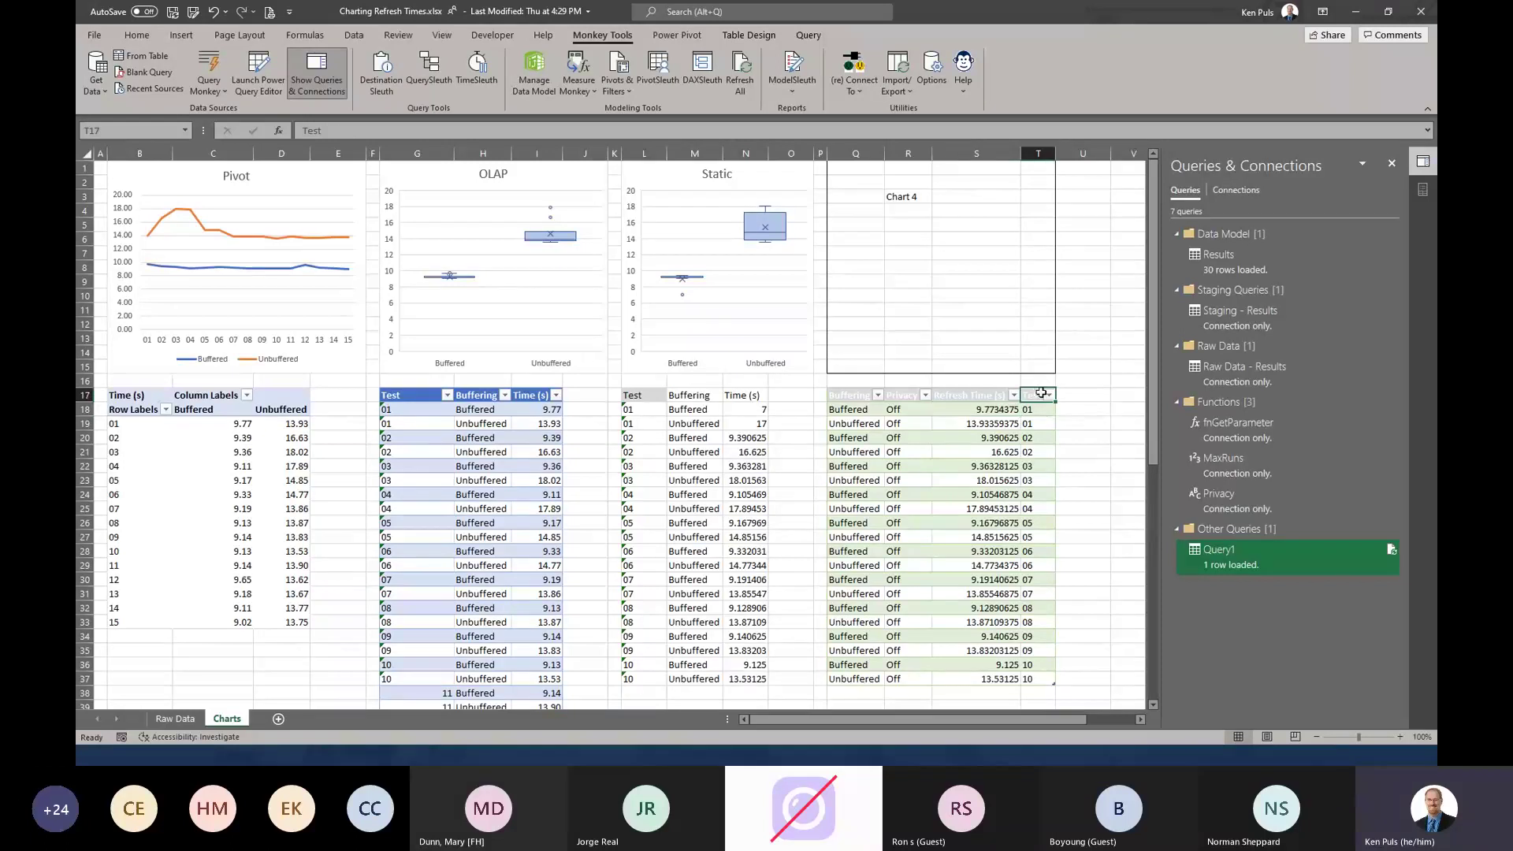
{"action": "left_click", "coordinate": [1036, 389]}
{"action": "left_click_drag", "start_coordinate": [1024, 394], "coordinate": [831, 394]}
{"action": "left_click", "coordinate": [959, 395]}
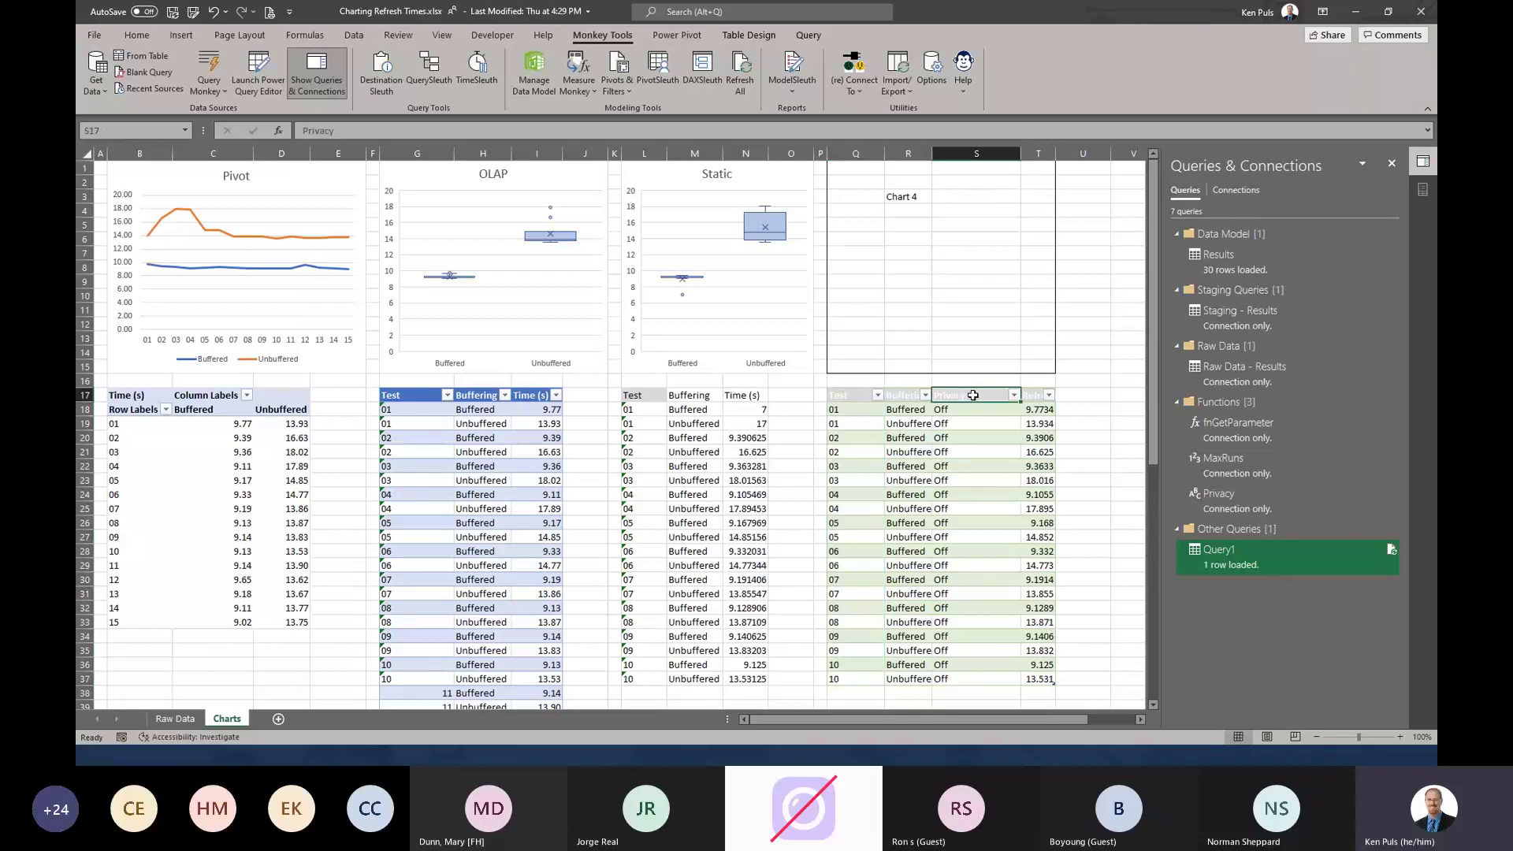
{"action": "left_click", "coordinate": [974, 391]}
{"action": "left_click_drag", "start_coordinate": [973, 394], "coordinate": [901, 400]}
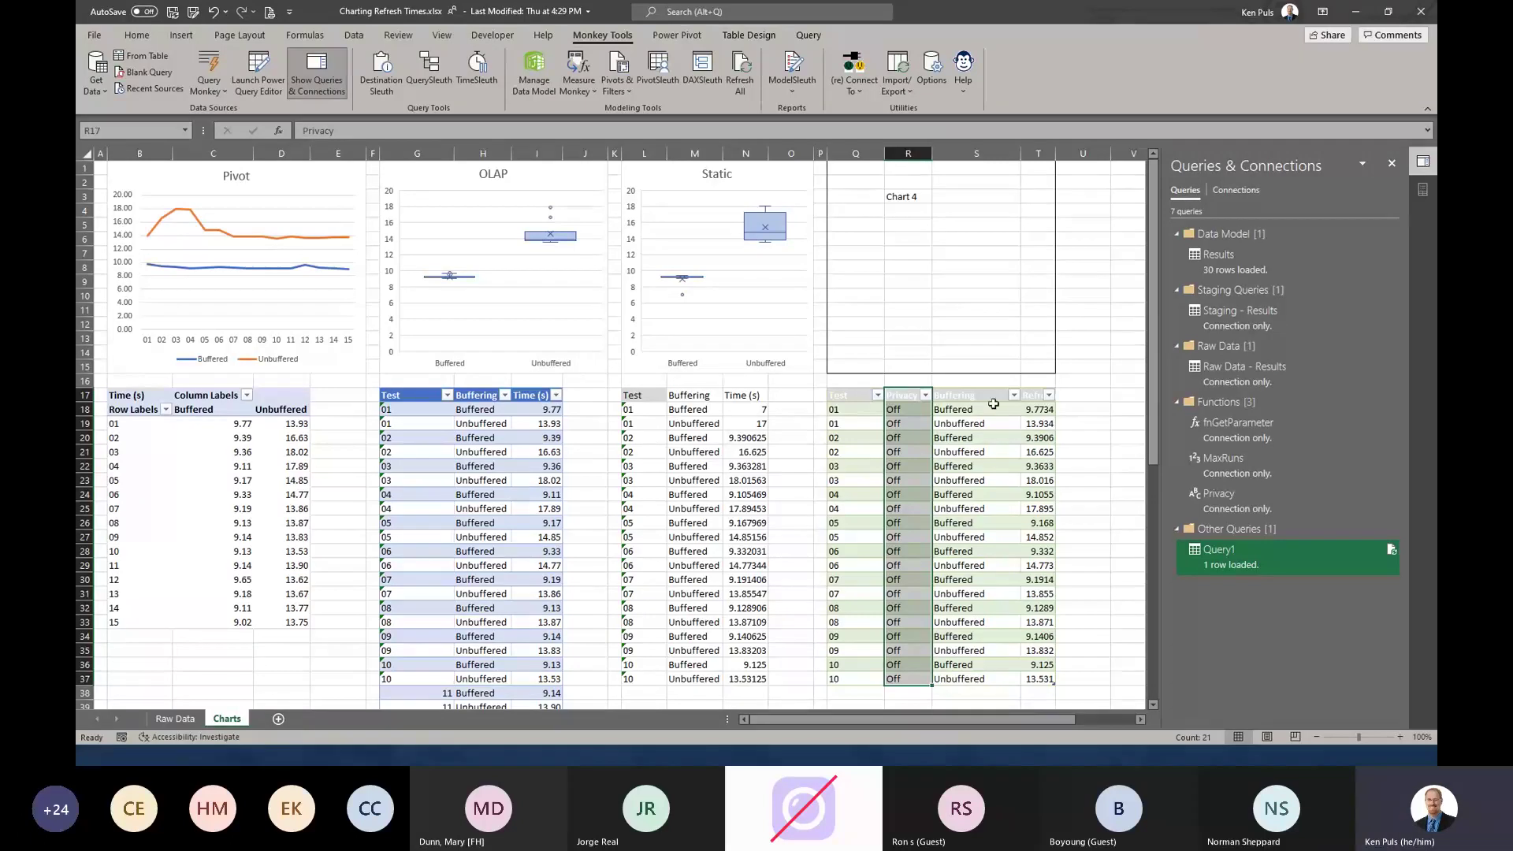
- Insert a box and whisker chart from the DAX table's Buffering and Refresh Time data in S18:T37
{"action": "left_click_drag", "start_coordinate": [980, 409], "coordinate": [1023, 676]}
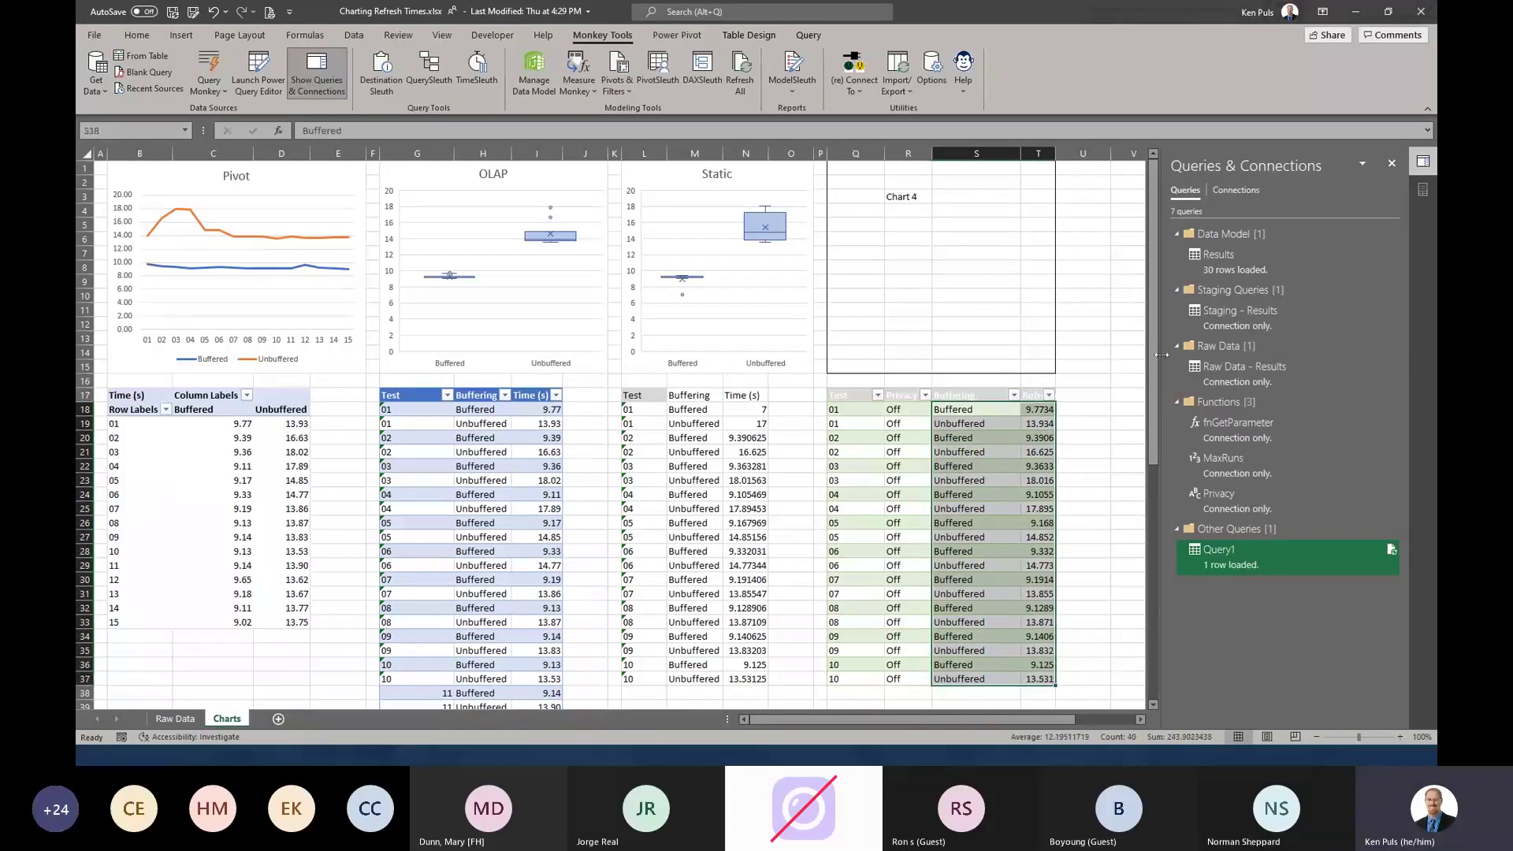
{"action": "left_click", "coordinate": [181, 35]}
{"action": "left_click", "coordinate": [741, 72]}
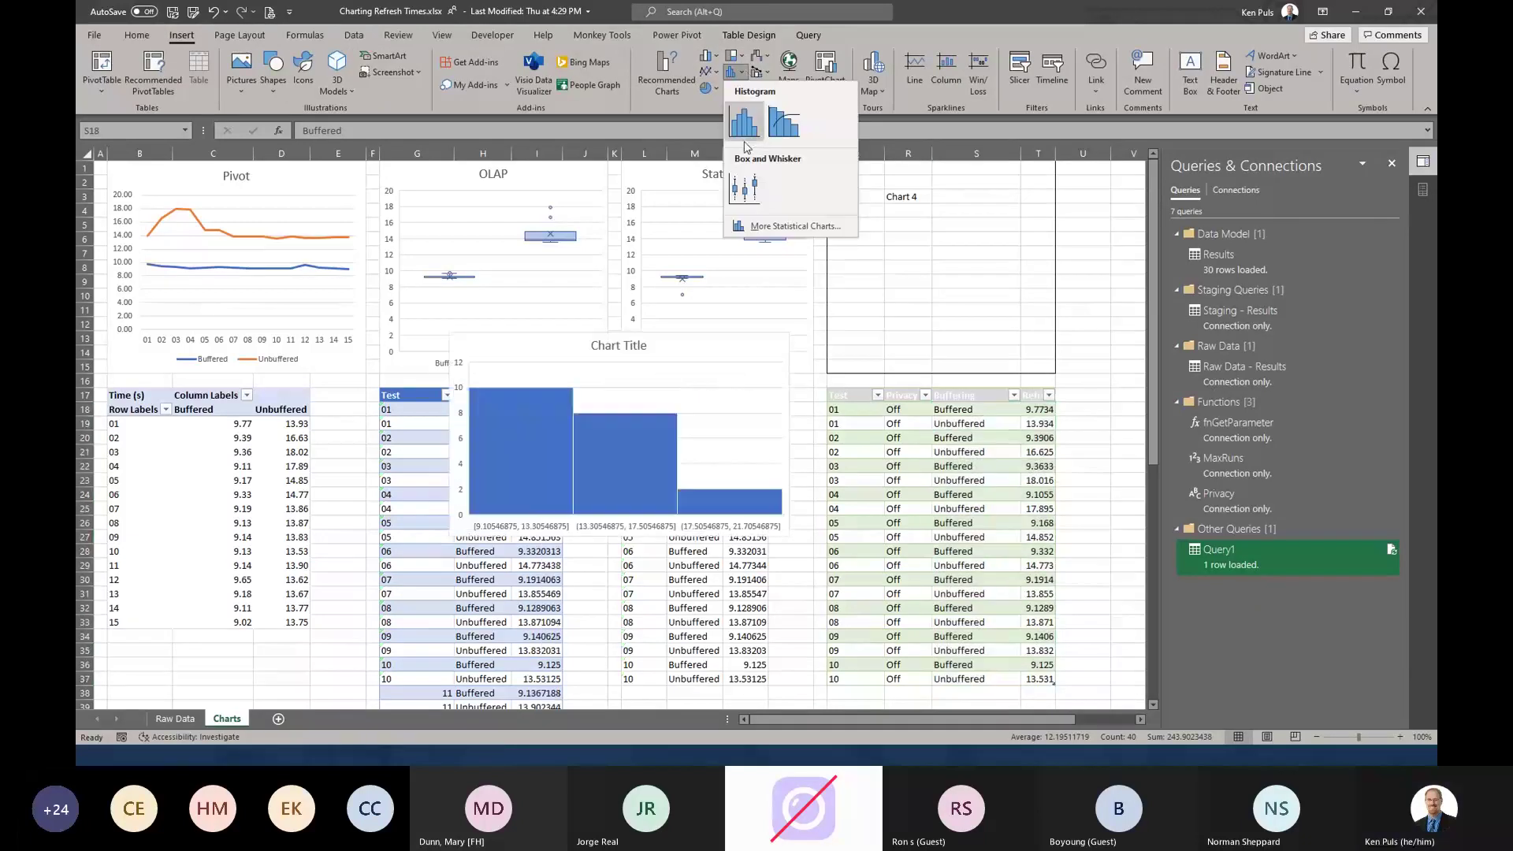
{"action": "left_click", "coordinate": [746, 190]}
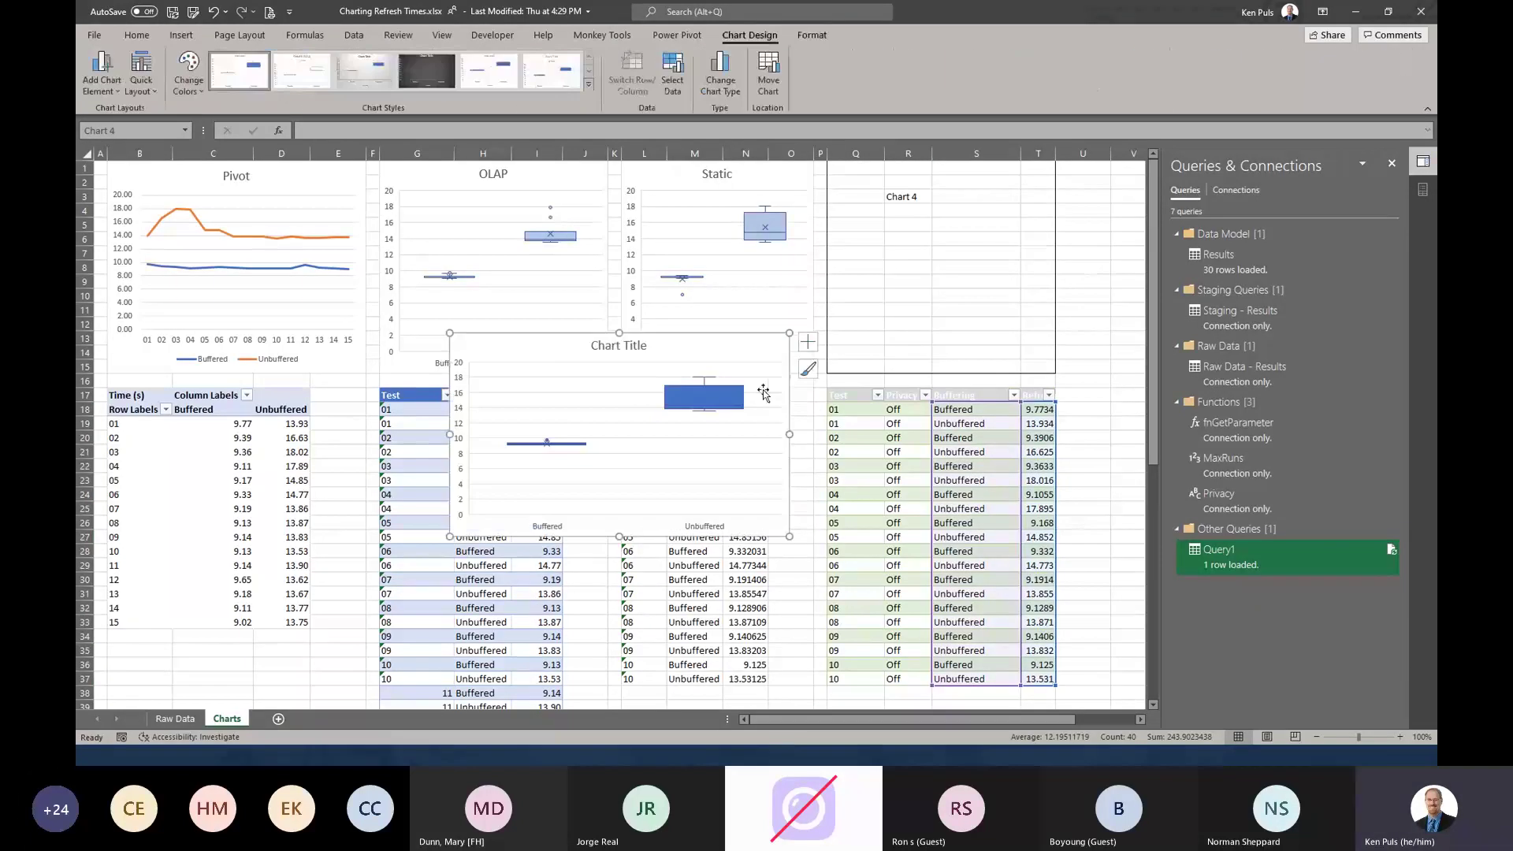
- Change the new box and whisker chart's title to "DAX Table"
{"action": "left_click", "coordinate": [630, 347]}
{"action": "triple_click", "coordinate": [598, 345]}
{"action": "type", "text": "DA"}
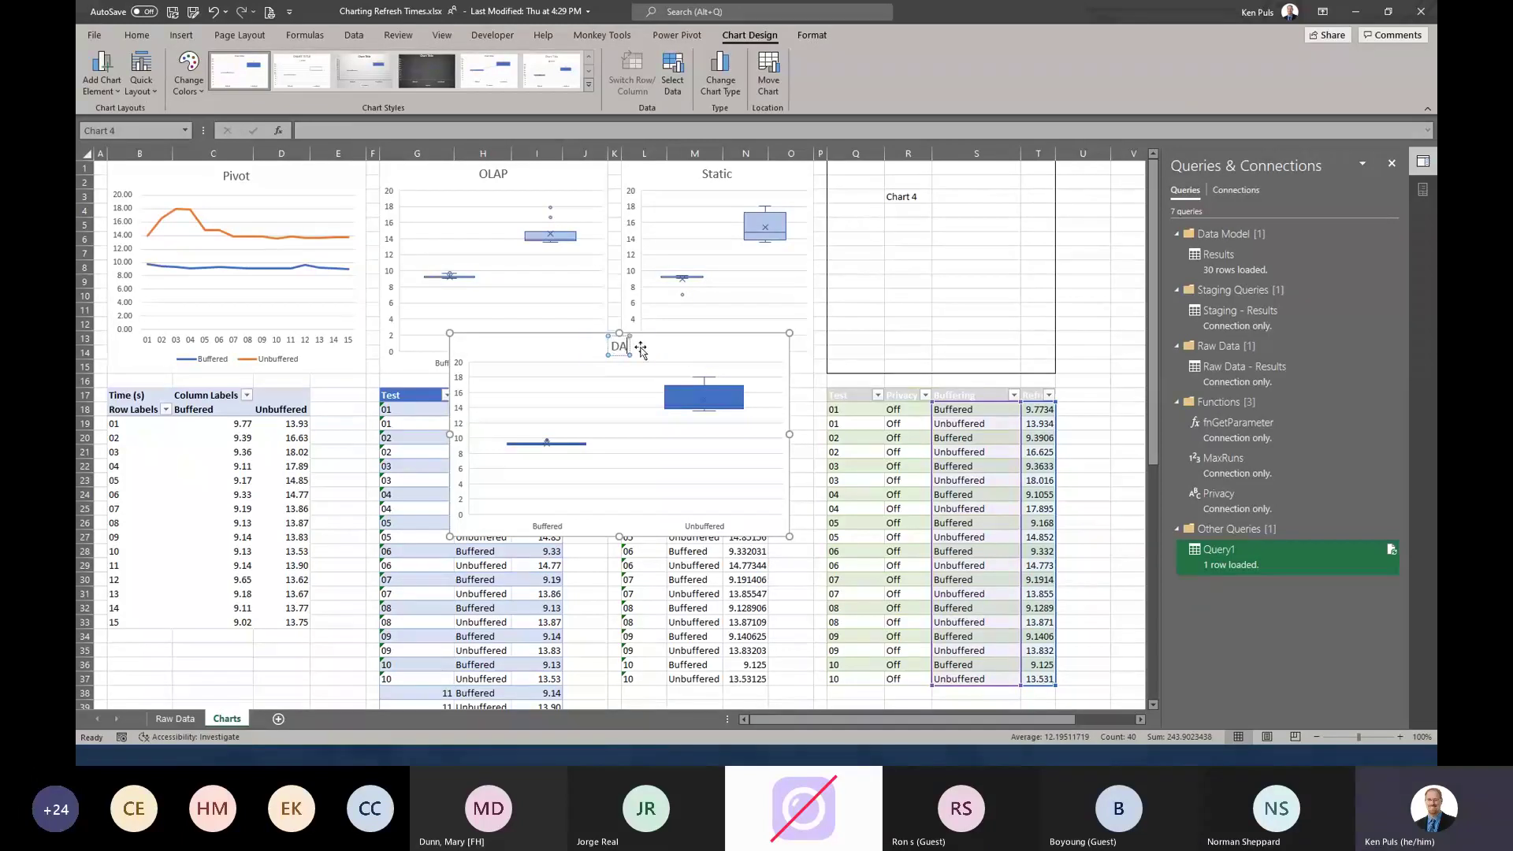
{"action": "type", "text": "X Table"}
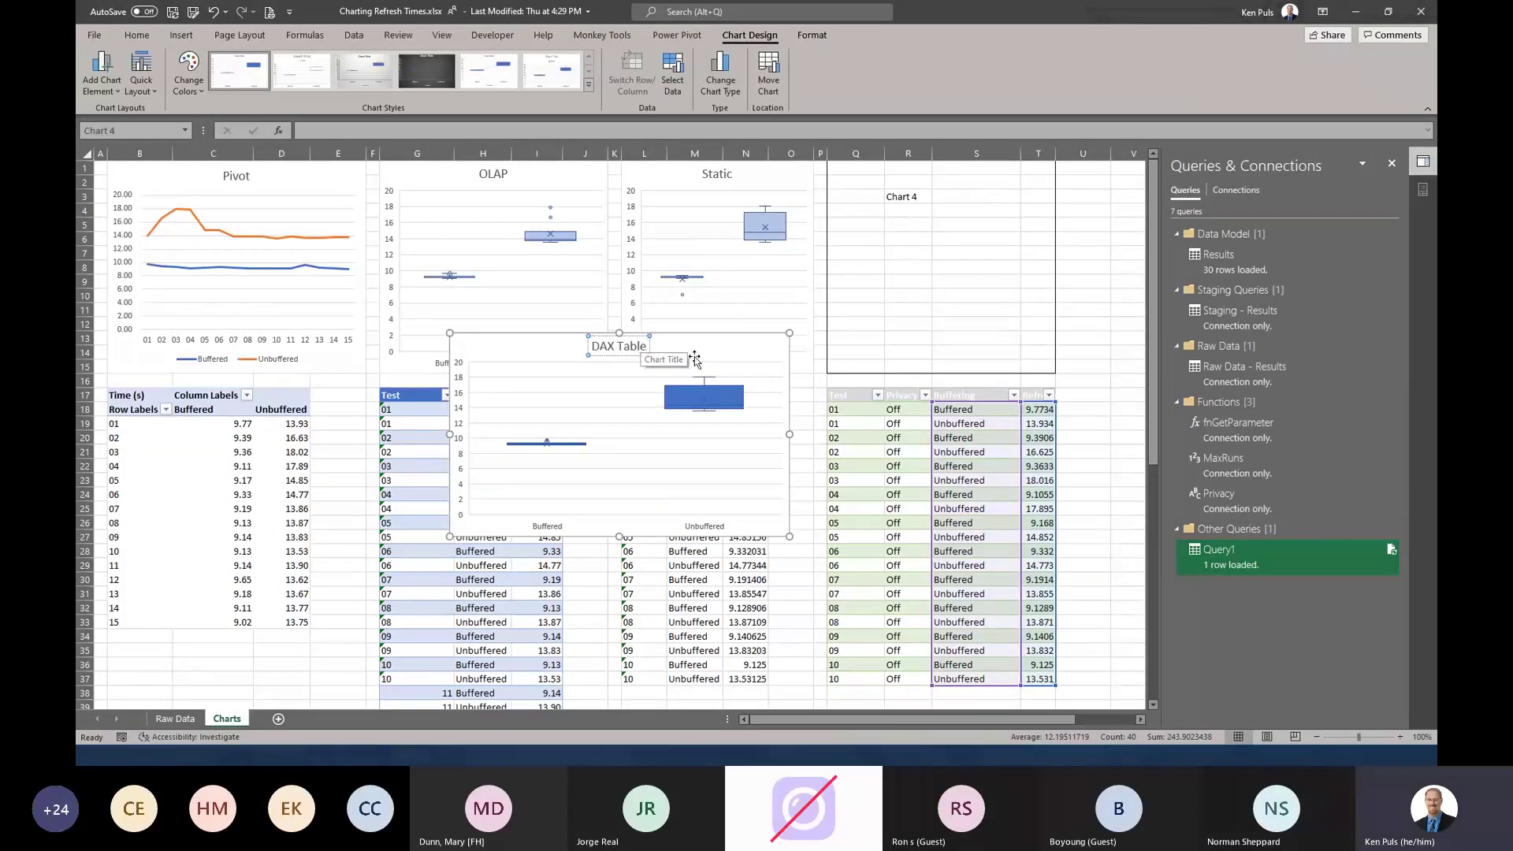
- Move the DAX Table chart over the Chart 4 placeholder and resize it to fit Q1:T15
{"action": "left_click_drag", "start_coordinate": [700, 337], "coordinate": [1084, 161]}
{"action": "left_click_drag", "start_coordinate": [1054, 719], "coordinate": [1099, 722]}
{"action": "left_click_drag", "start_coordinate": [1008, 364], "coordinate": [896, 373]}
{"action": "left_click_drag", "start_coordinate": [903, 720], "coordinate": [859, 719]}
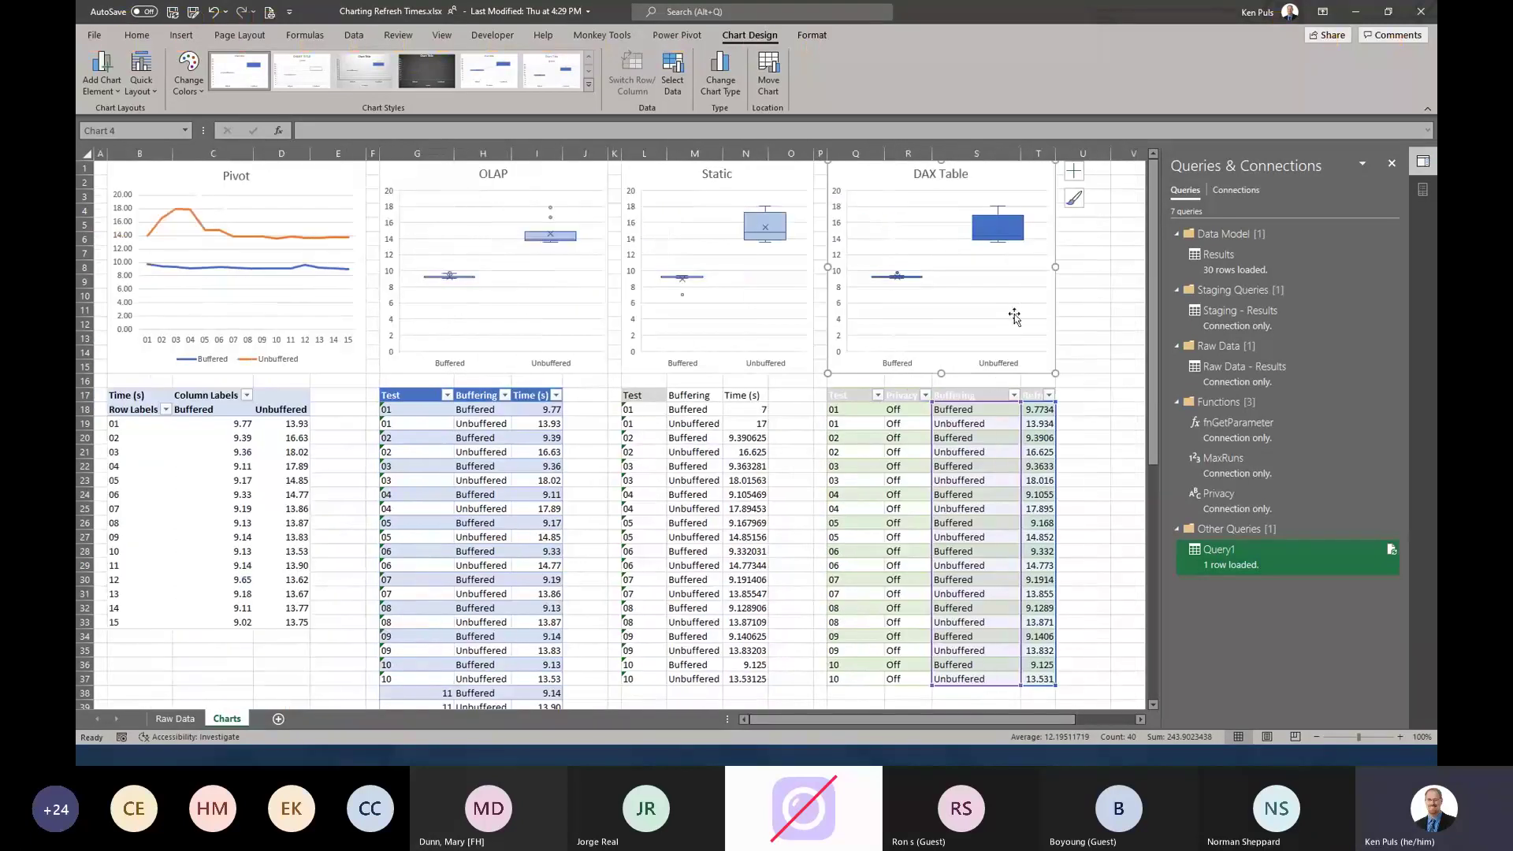
- Delete Query1 from the workbook's Other Queries group
{"action": "left_click", "coordinate": [955, 477]}
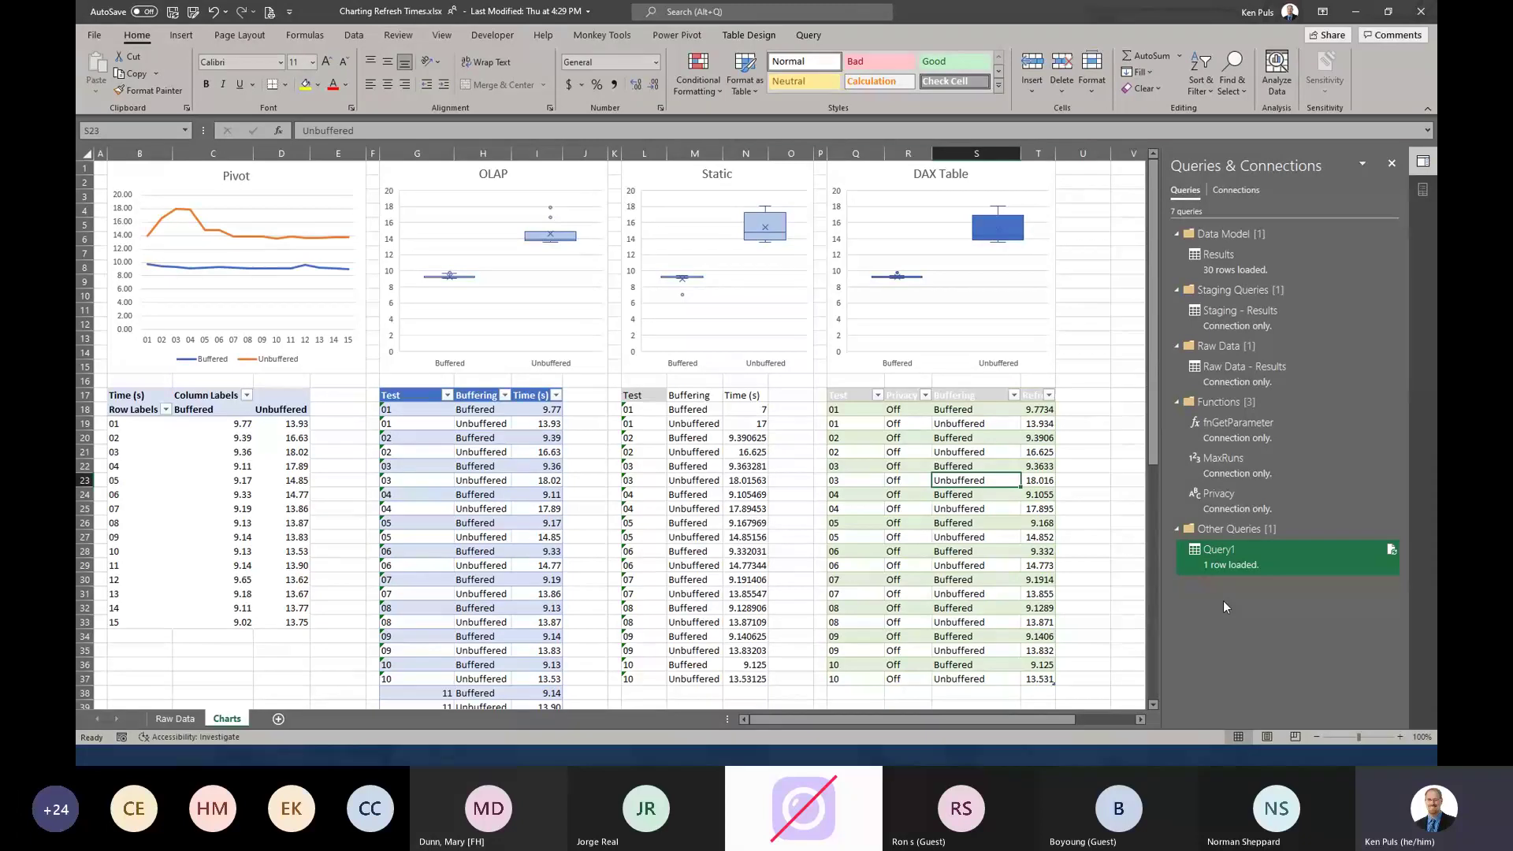
{"action": "right_click", "coordinate": [1211, 563]}
{"action": "left_click", "coordinate": [1249, 508]}
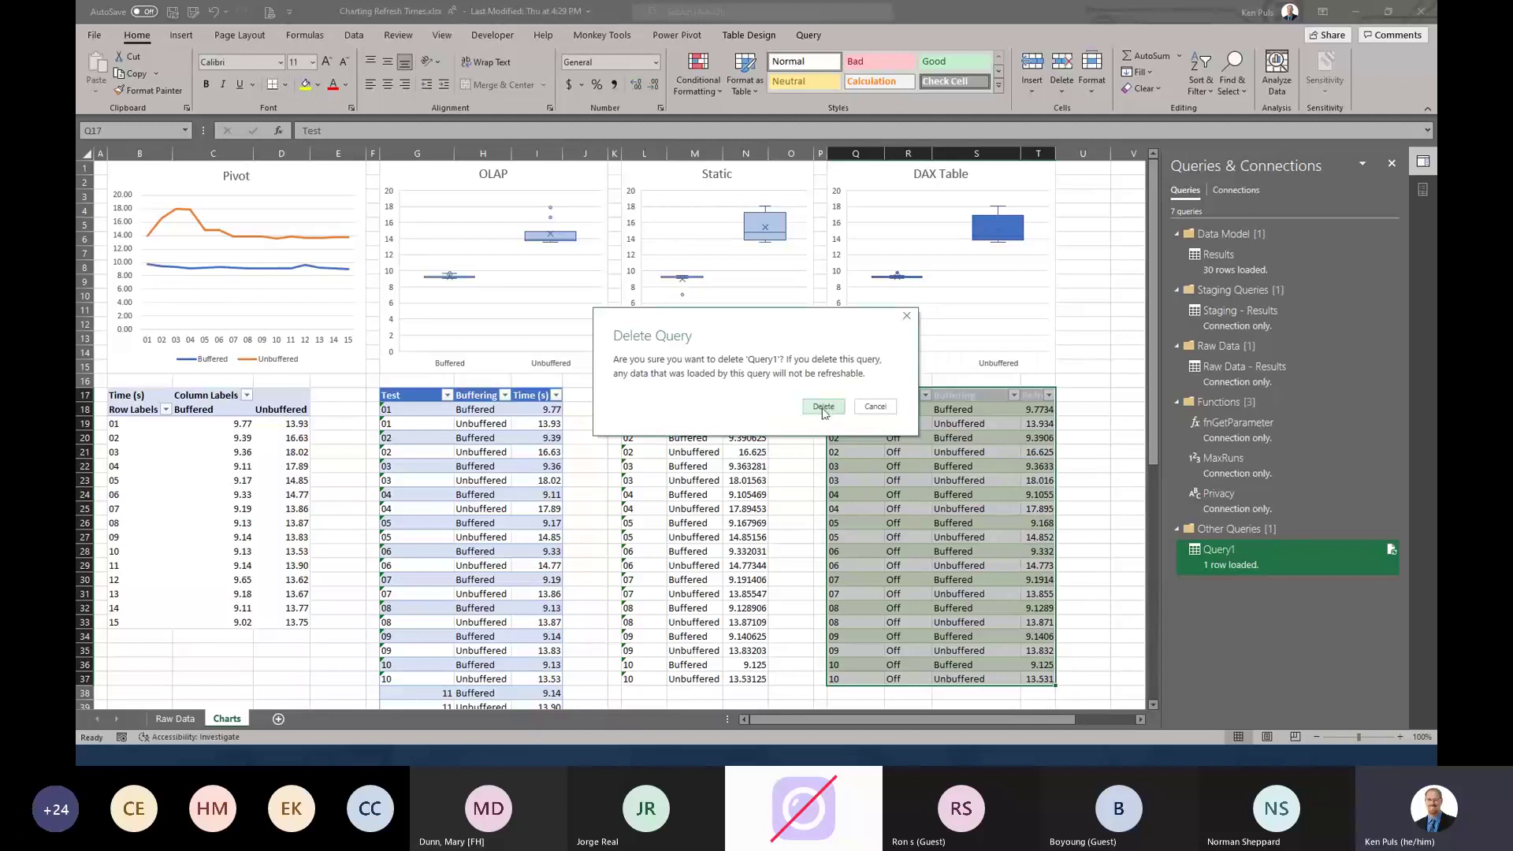
{"action": "left_click", "coordinate": [823, 407]}
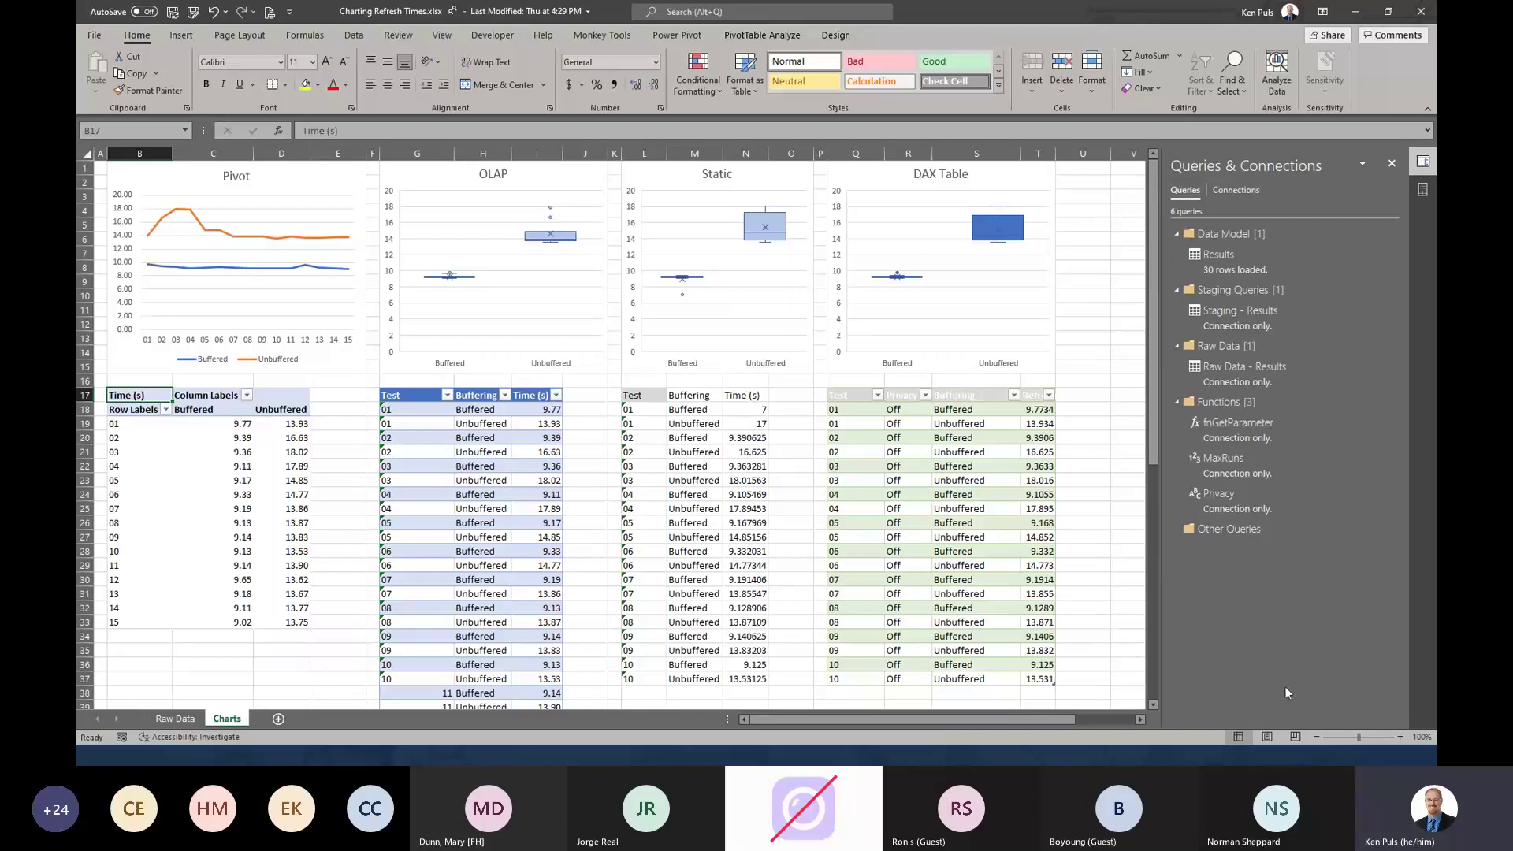
- Examine the load destination options of the Results query in the Data Model group, then dismiss them without applying anything
{"action": "mouse_move", "coordinate": [1229, 257]}
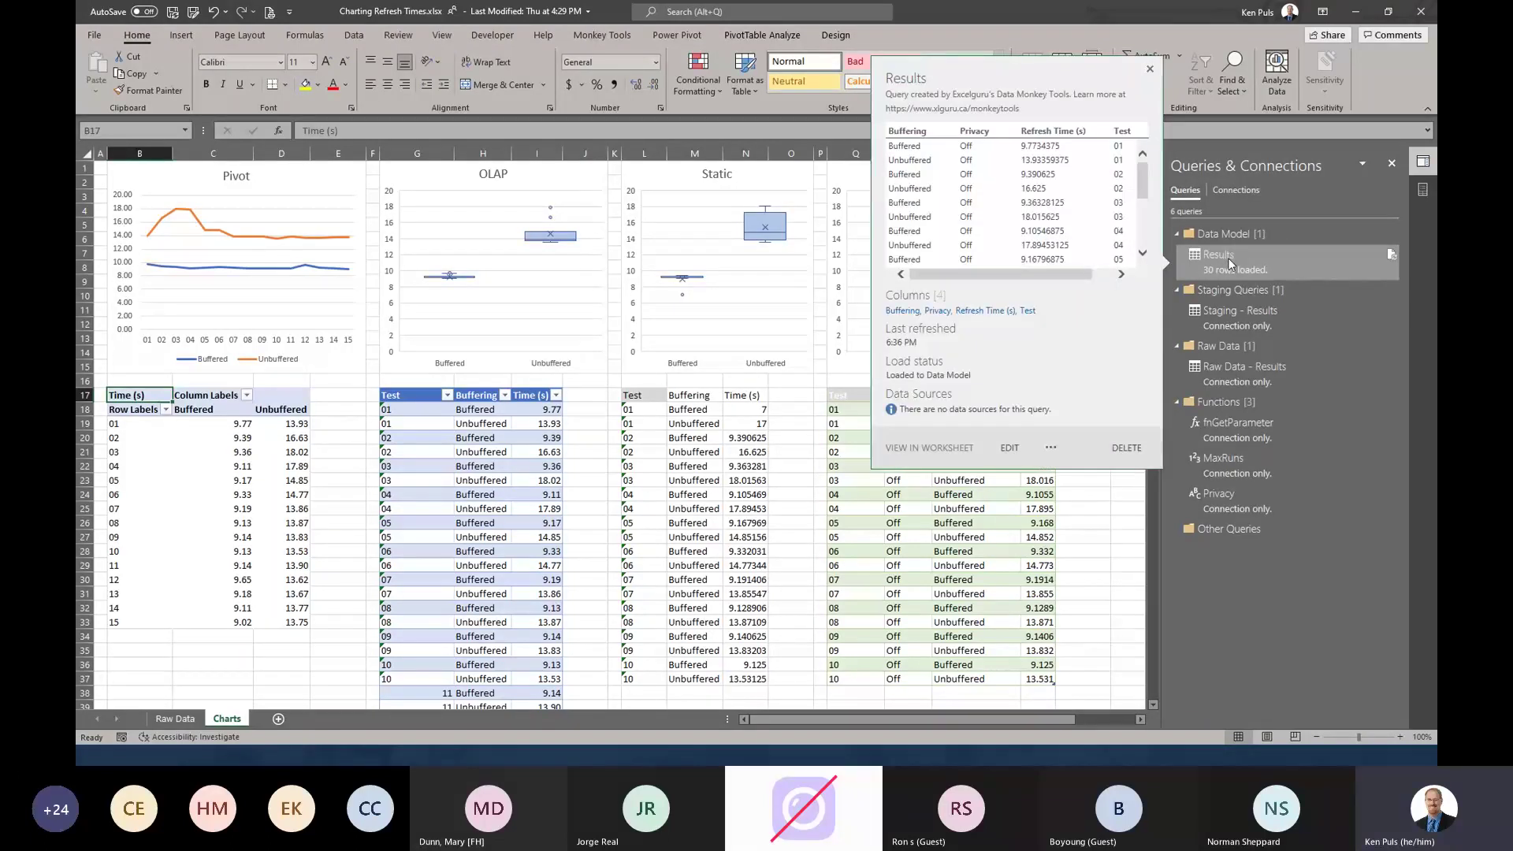
{"action": "right_click", "coordinate": [1227, 256]}
{"action": "left_click", "coordinate": [1255, 377]}
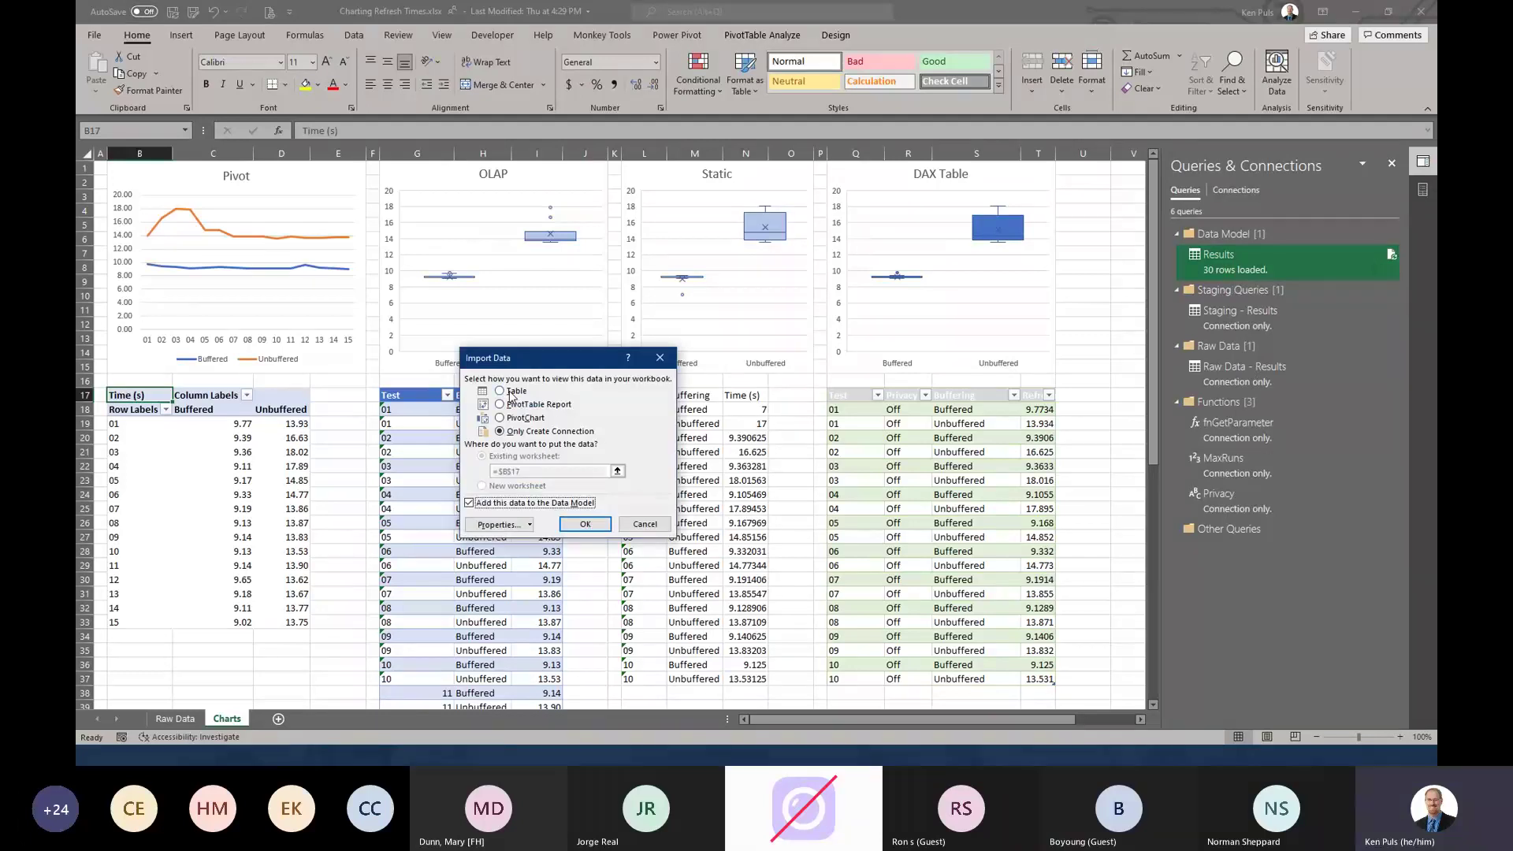
{"action": "left_click", "coordinate": [653, 527]}
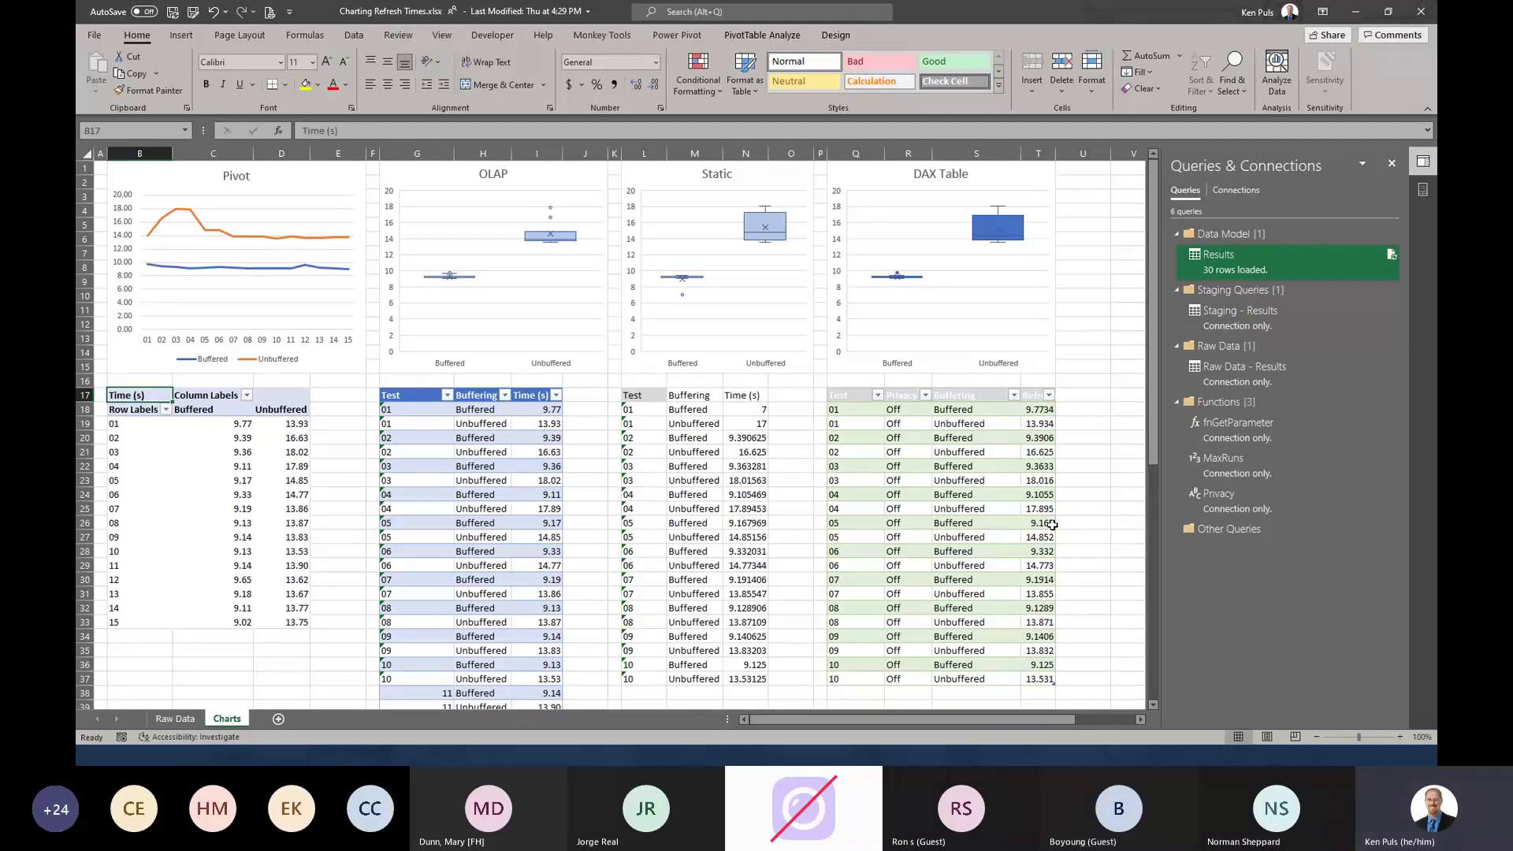
- Bring up the commands available for cell R19 in the DAX table's Privacy column
{"action": "left_click", "coordinate": [980, 457]}
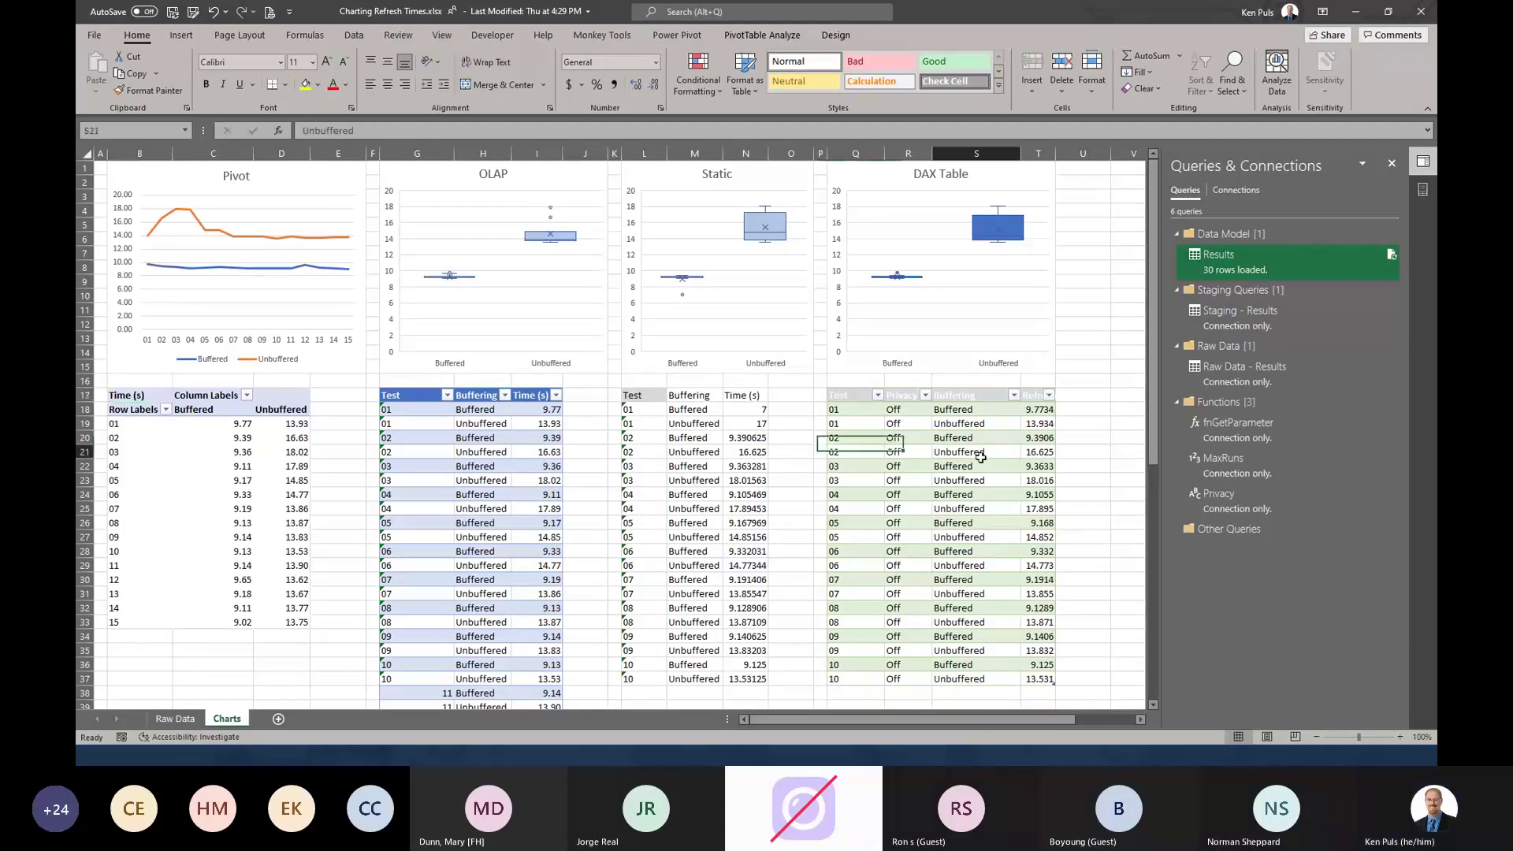
{"action": "right_click", "coordinate": [916, 425]}
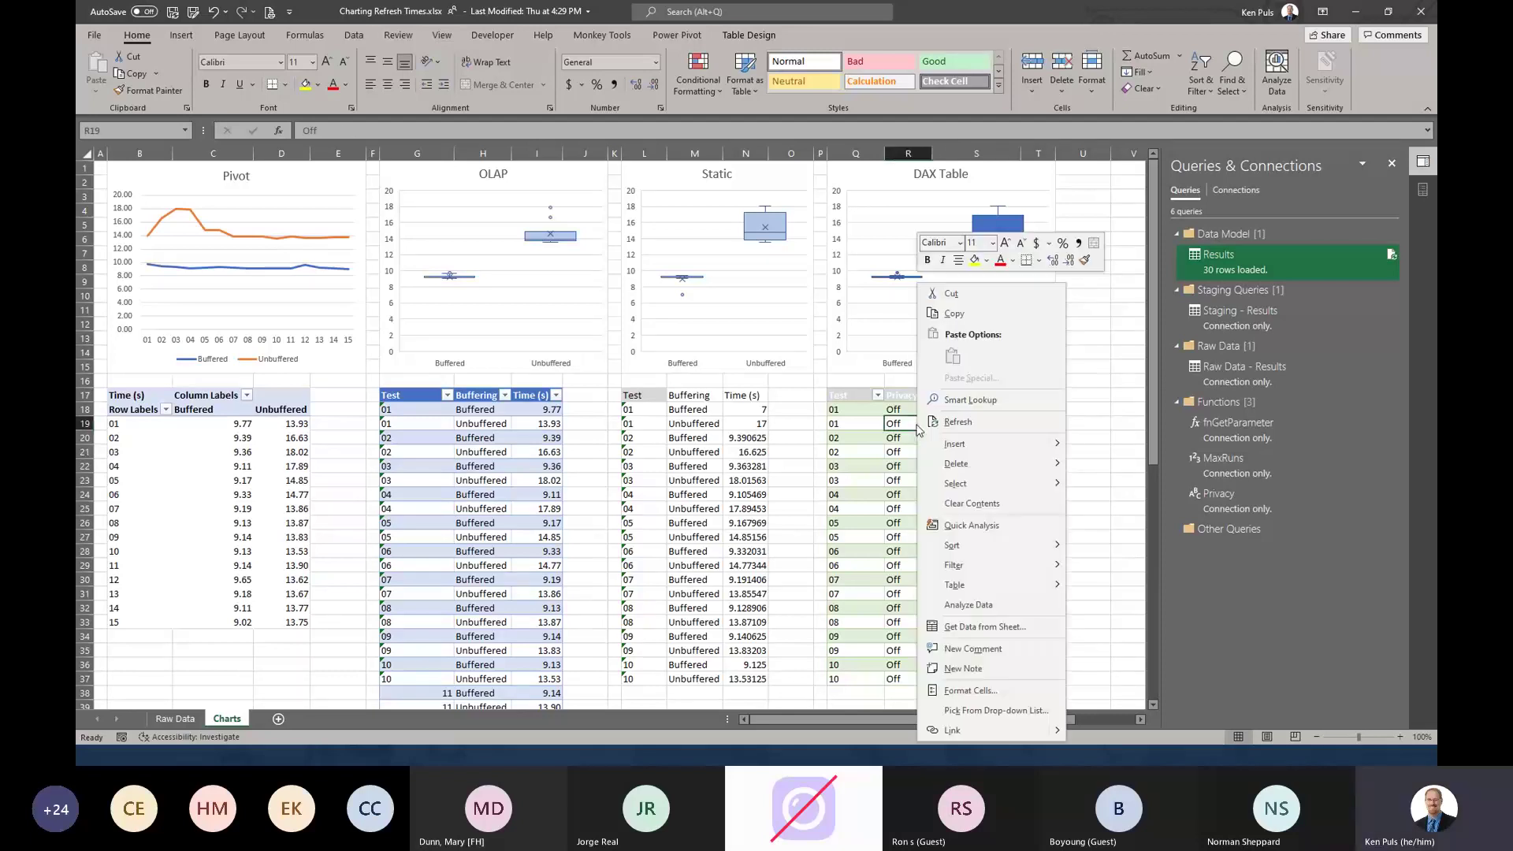
- Edit the green table's DAX expression to EVALUATE Results, removing the TOPN row limit
{"action": "mouse_move", "coordinate": [985, 565]}
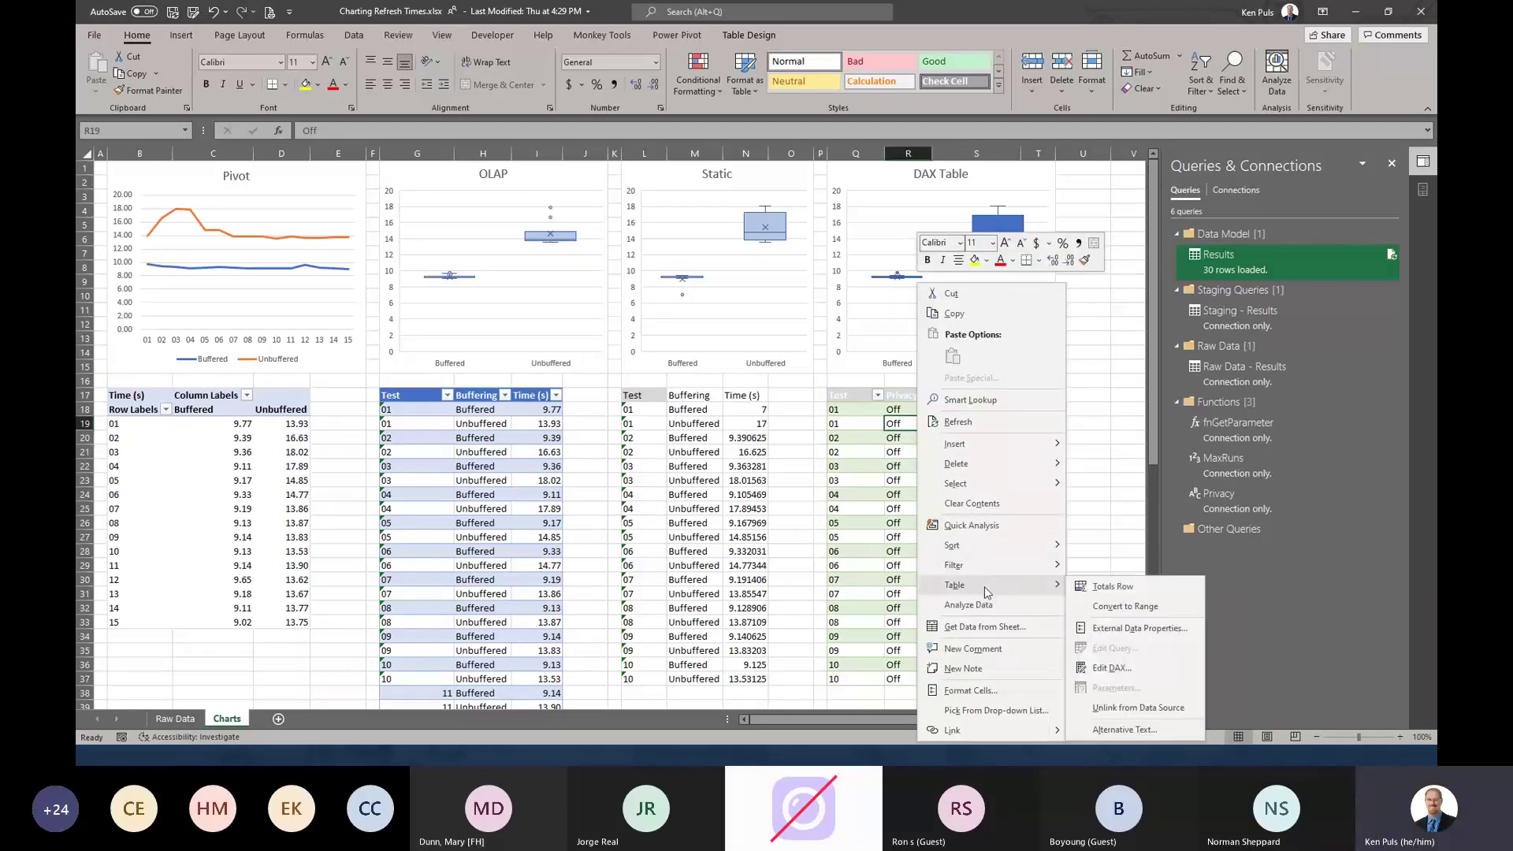
{"action": "left_click", "coordinate": [1106, 669]}
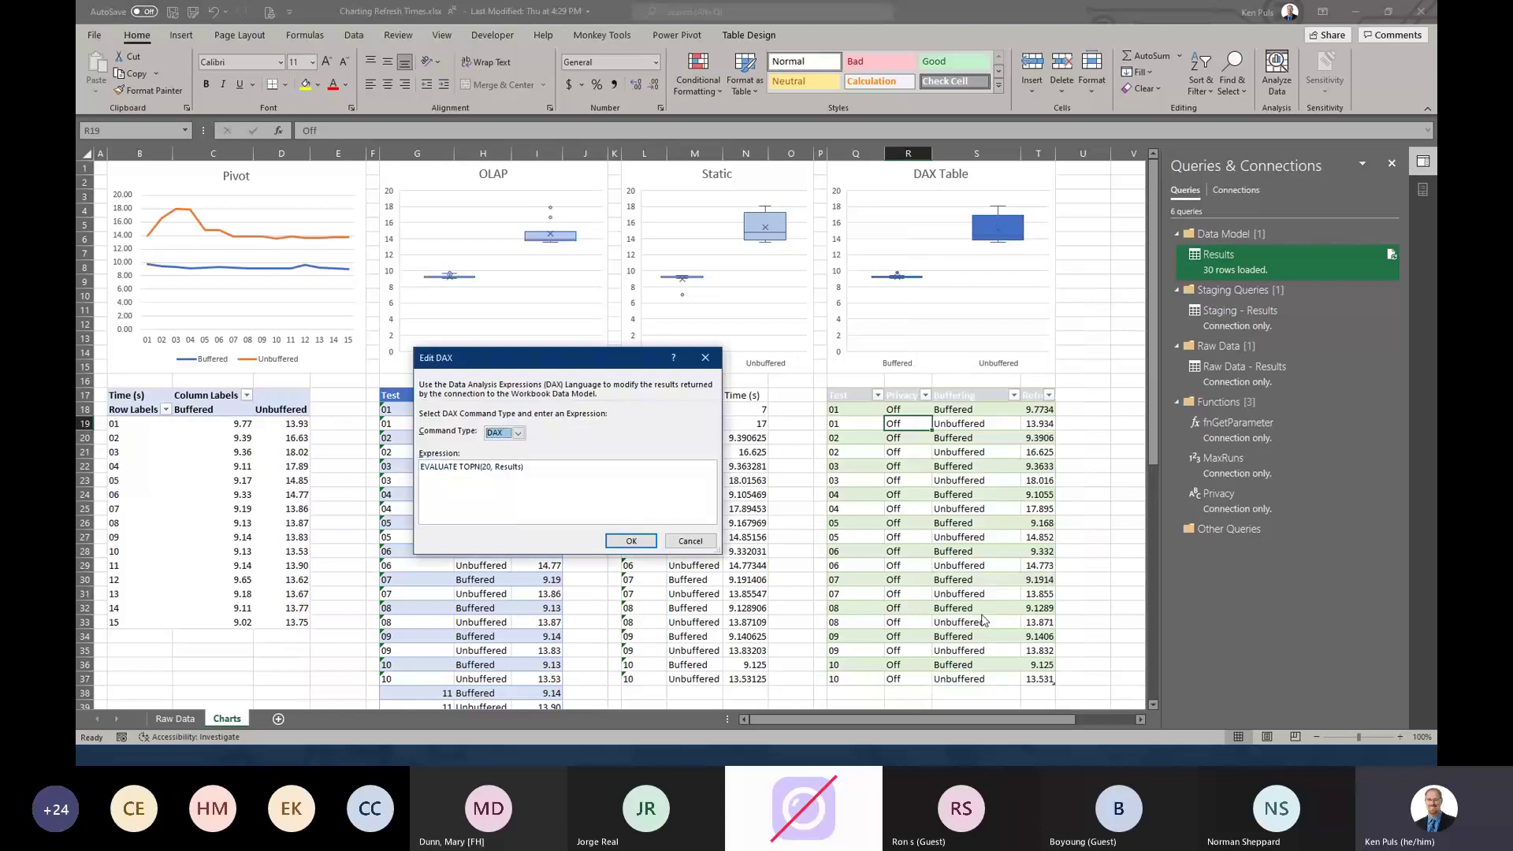
{"action": "left_click_drag", "start_coordinate": [460, 467], "coordinate": [497, 473]}
{"action": "key", "text": "Delete"}
{"action": "left_click", "coordinate": [620, 542]}
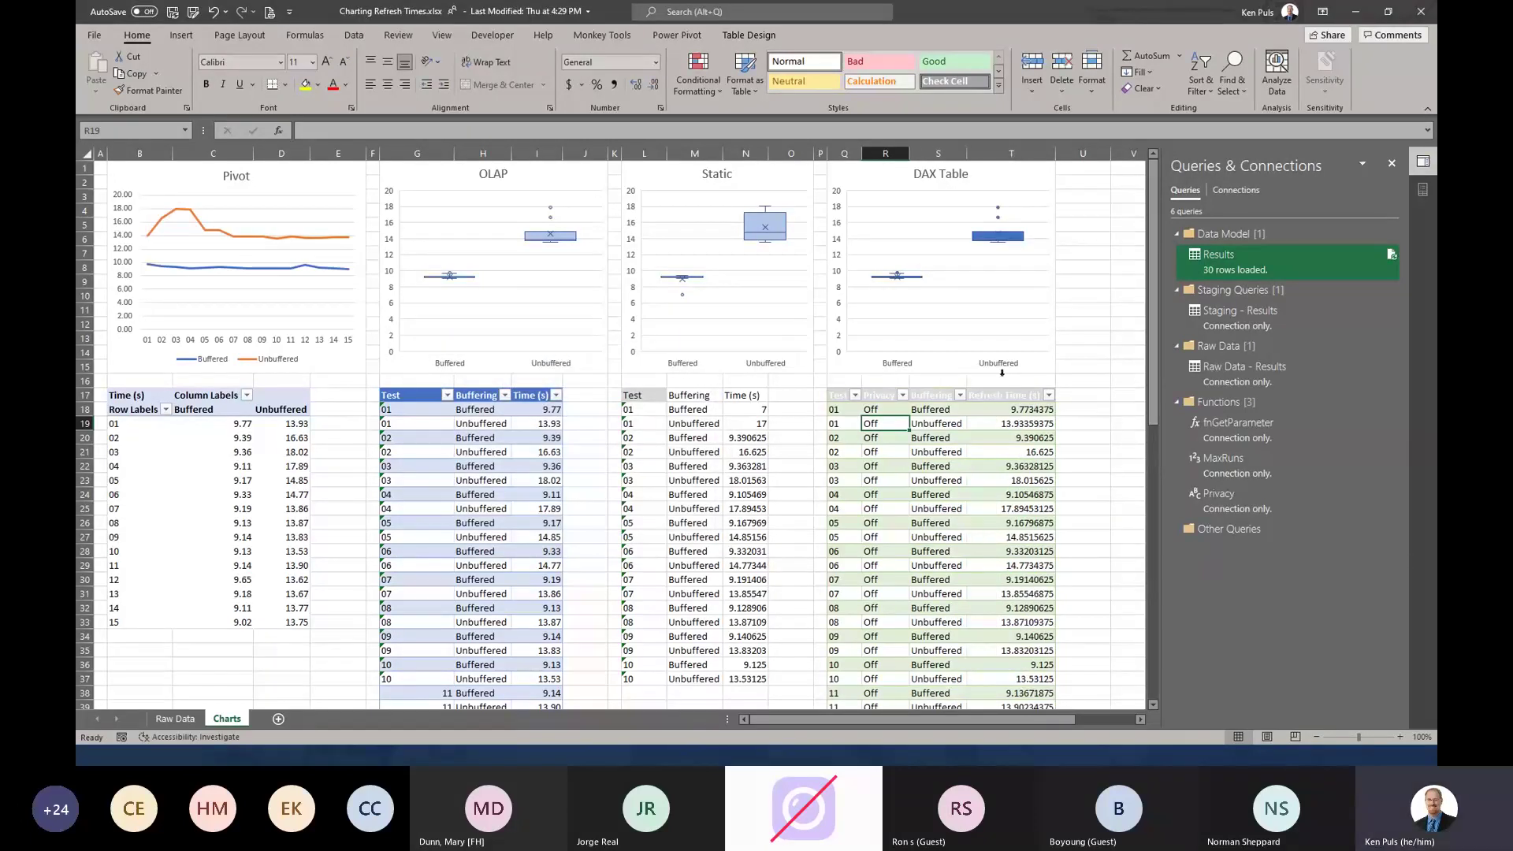
- Lighten the DAX Table chart's box fill to match the other charts, and compare the lengths of the tables beneath
{"action": "left_click", "coordinate": [984, 235]}
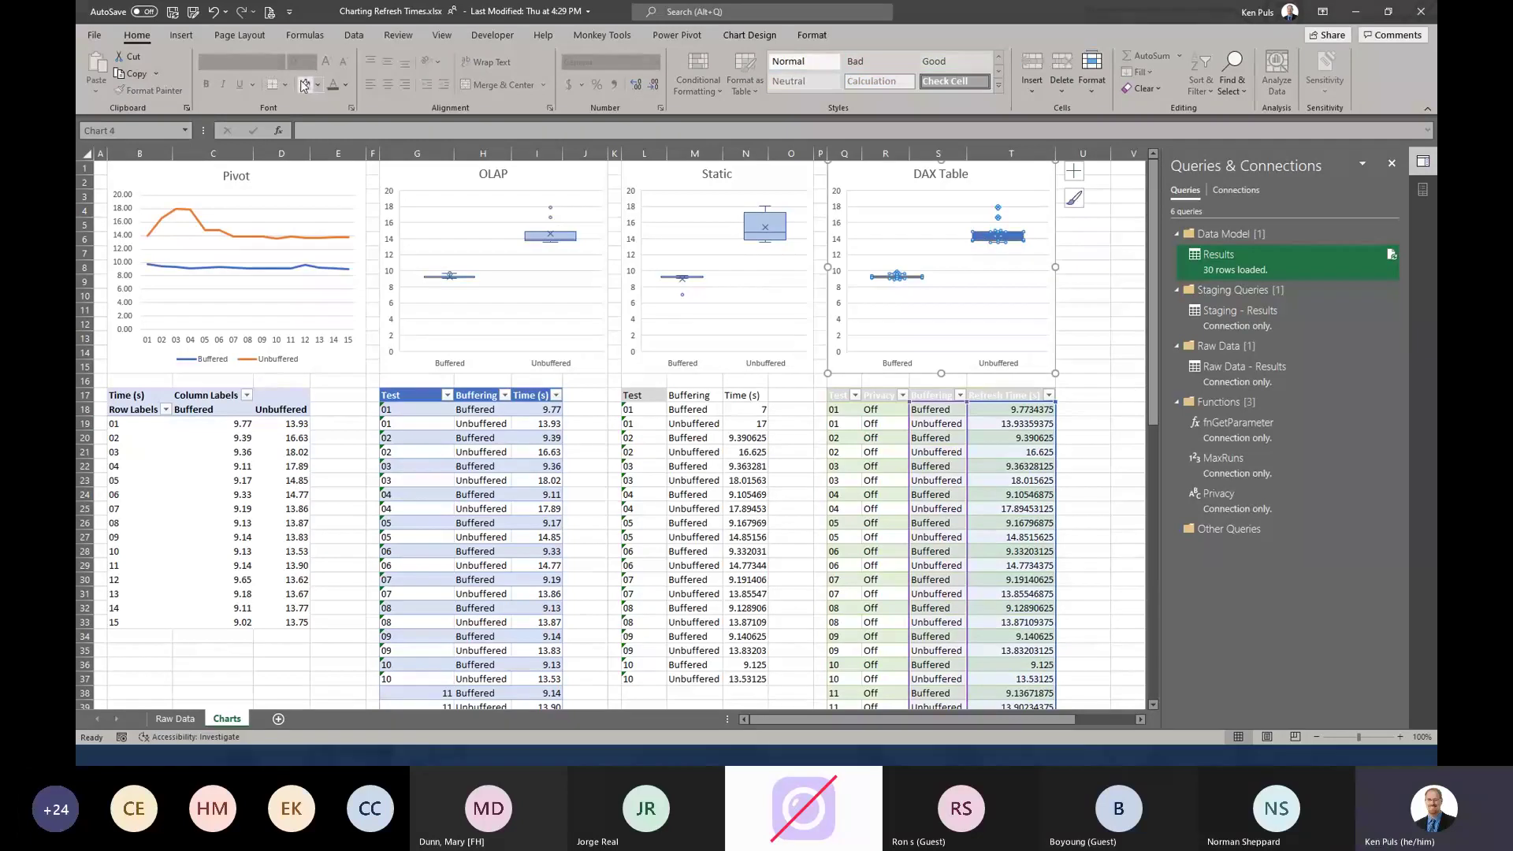
{"action": "left_click", "coordinate": [933, 451]}
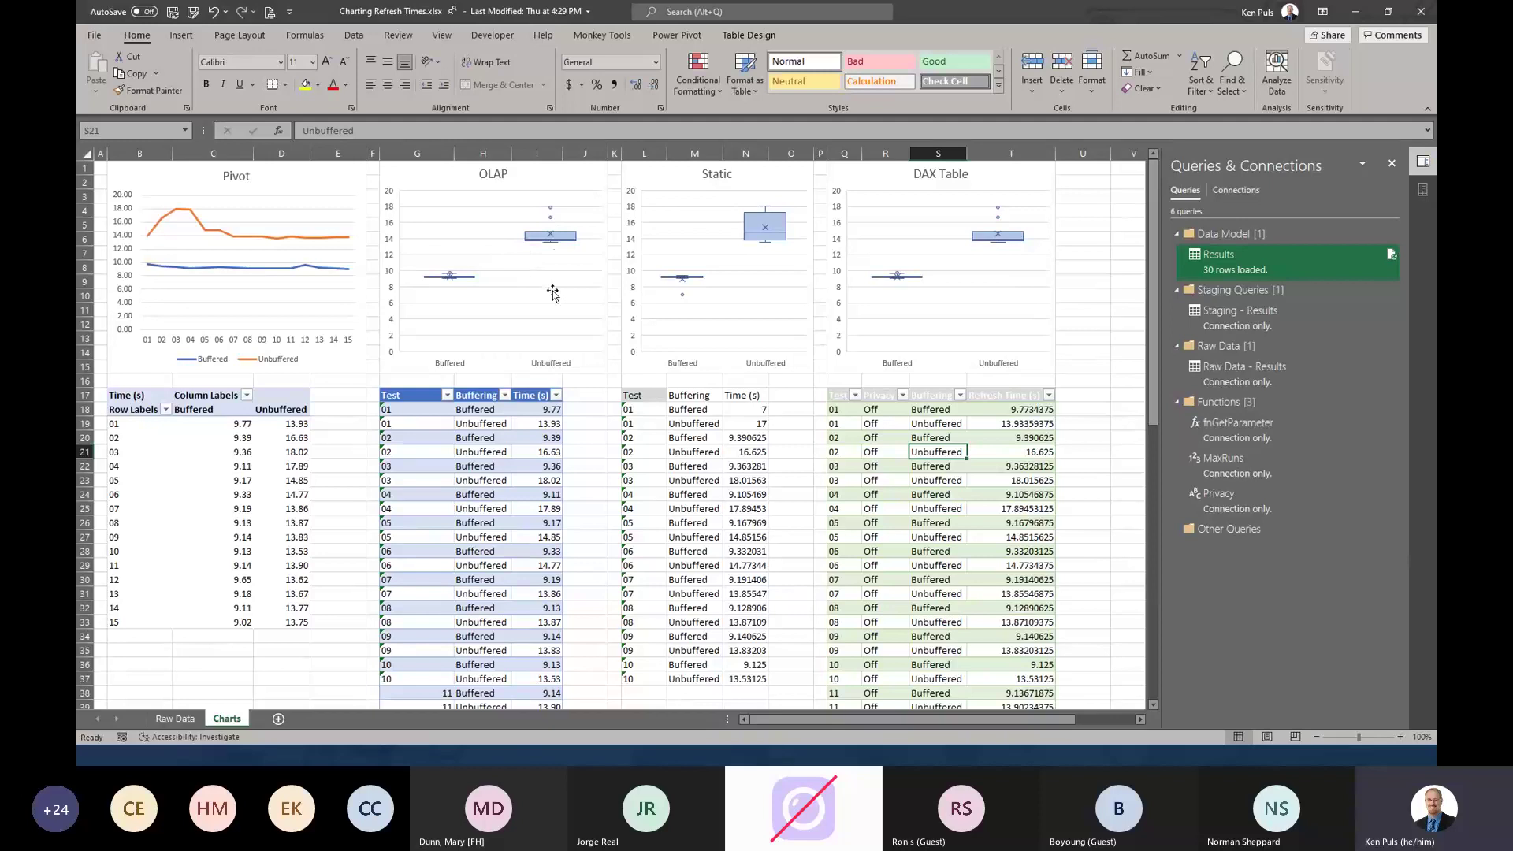
{"action": "scroll", "coordinate": [780, 579], "scroll_direction": "down", "scroll_amount": 5}
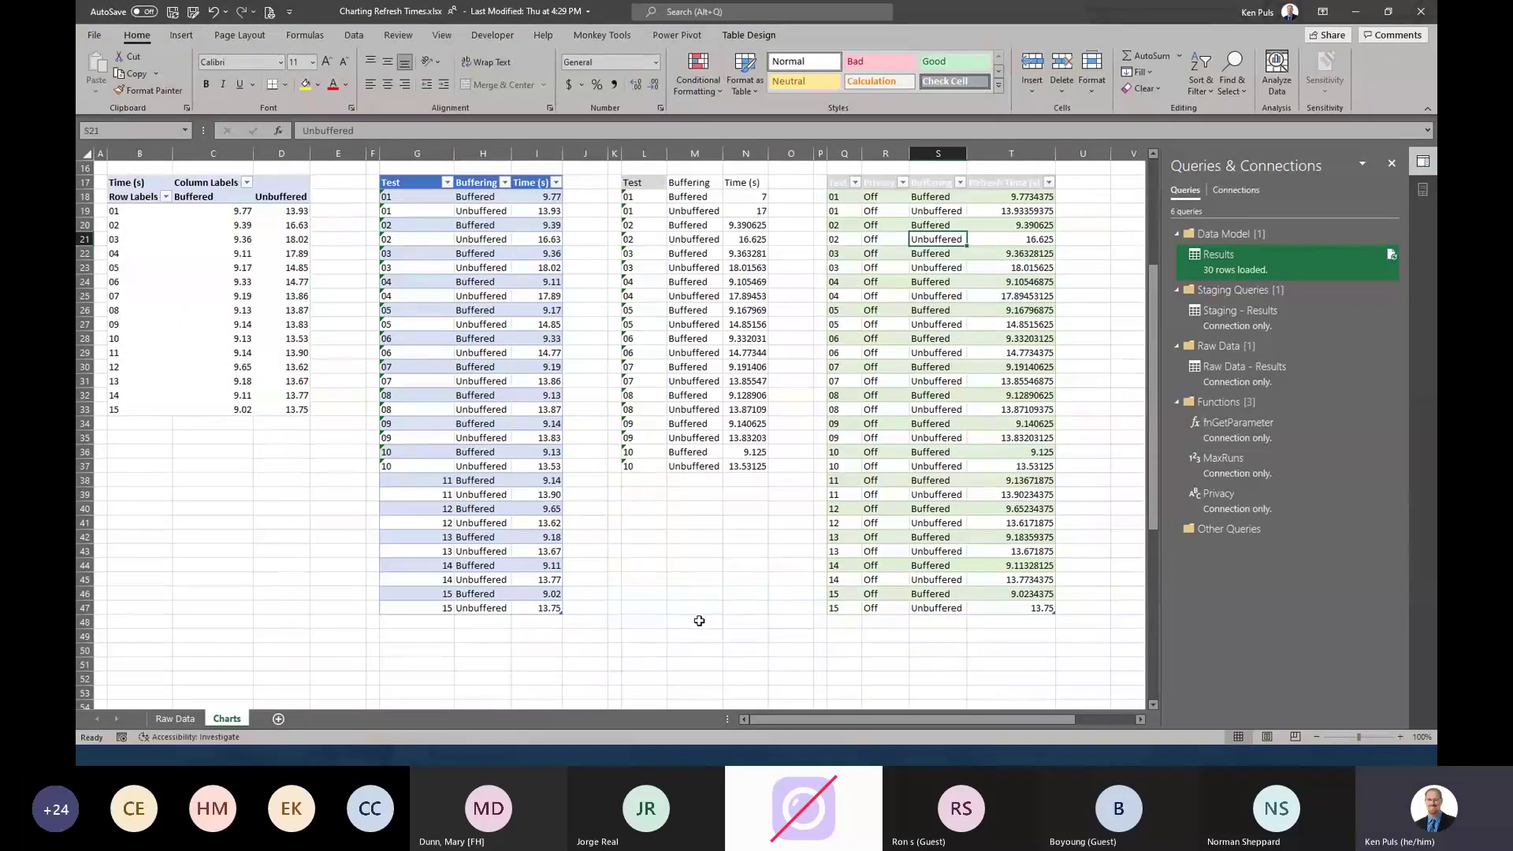
{"action": "scroll", "coordinate": [699, 621], "scroll_direction": "up", "scroll_amount": 5}
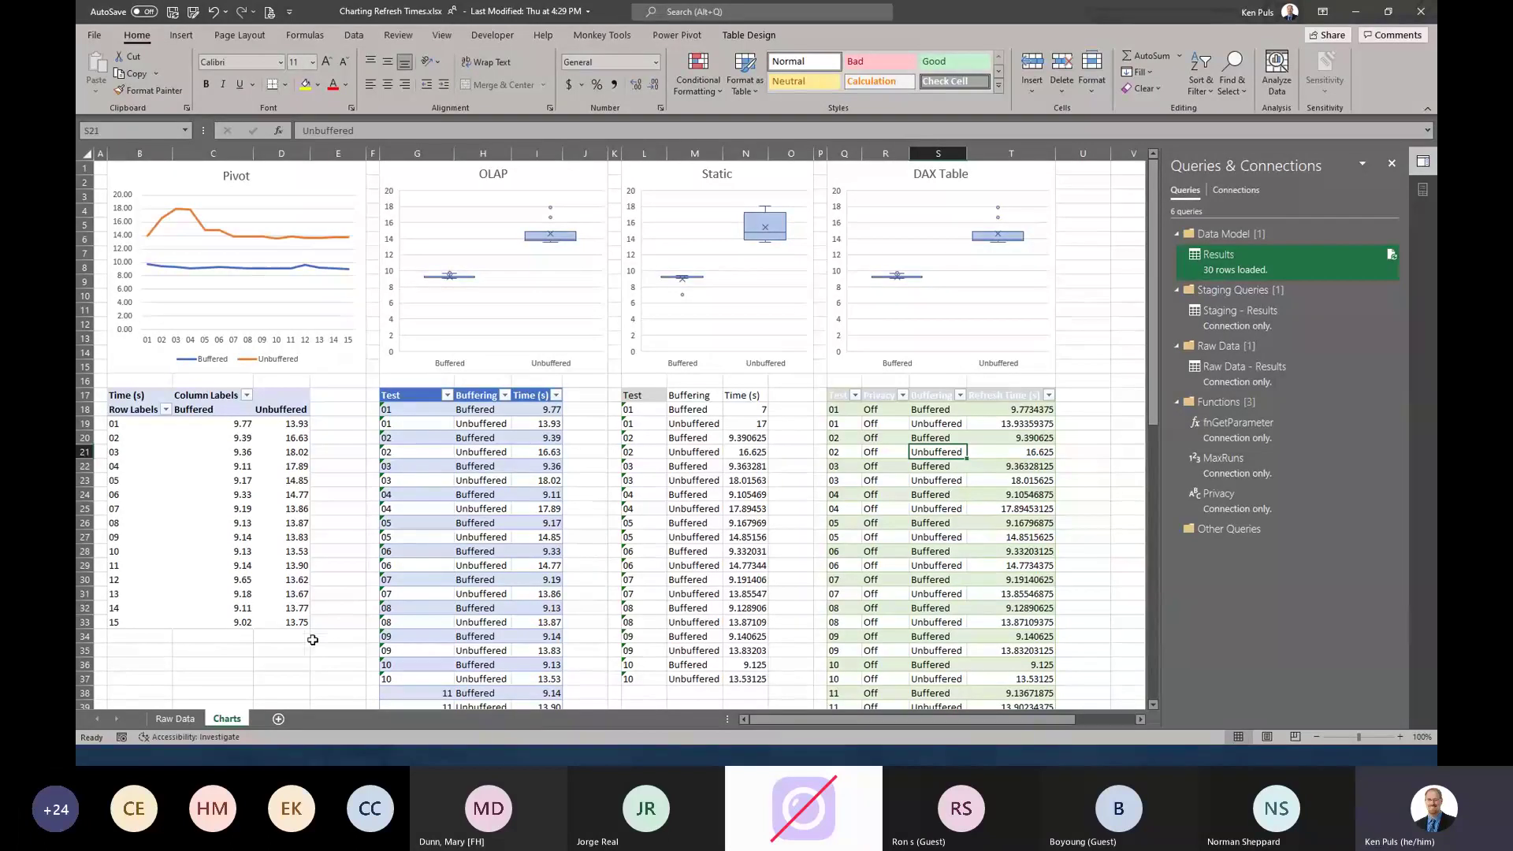
- Set the Max Runs parameter to 20 in the parameter table on the Raw Data sheet
{"action": "left_click", "coordinate": [175, 718]}
{"action": "left_click", "coordinate": [258, 198]}
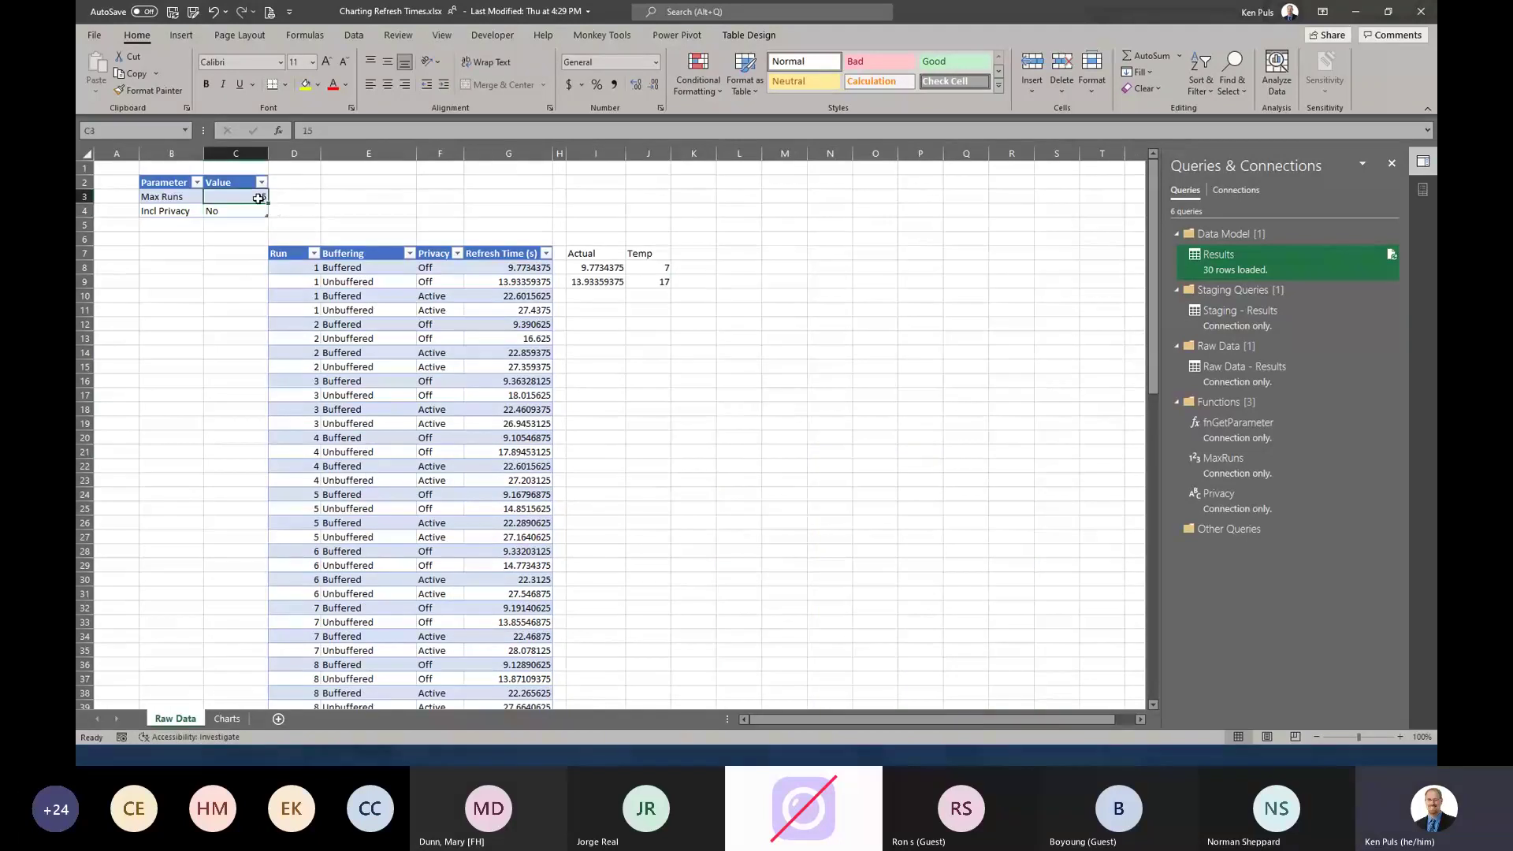
{"action": "type", "text": "20"}
{"action": "key", "text": "Return"}
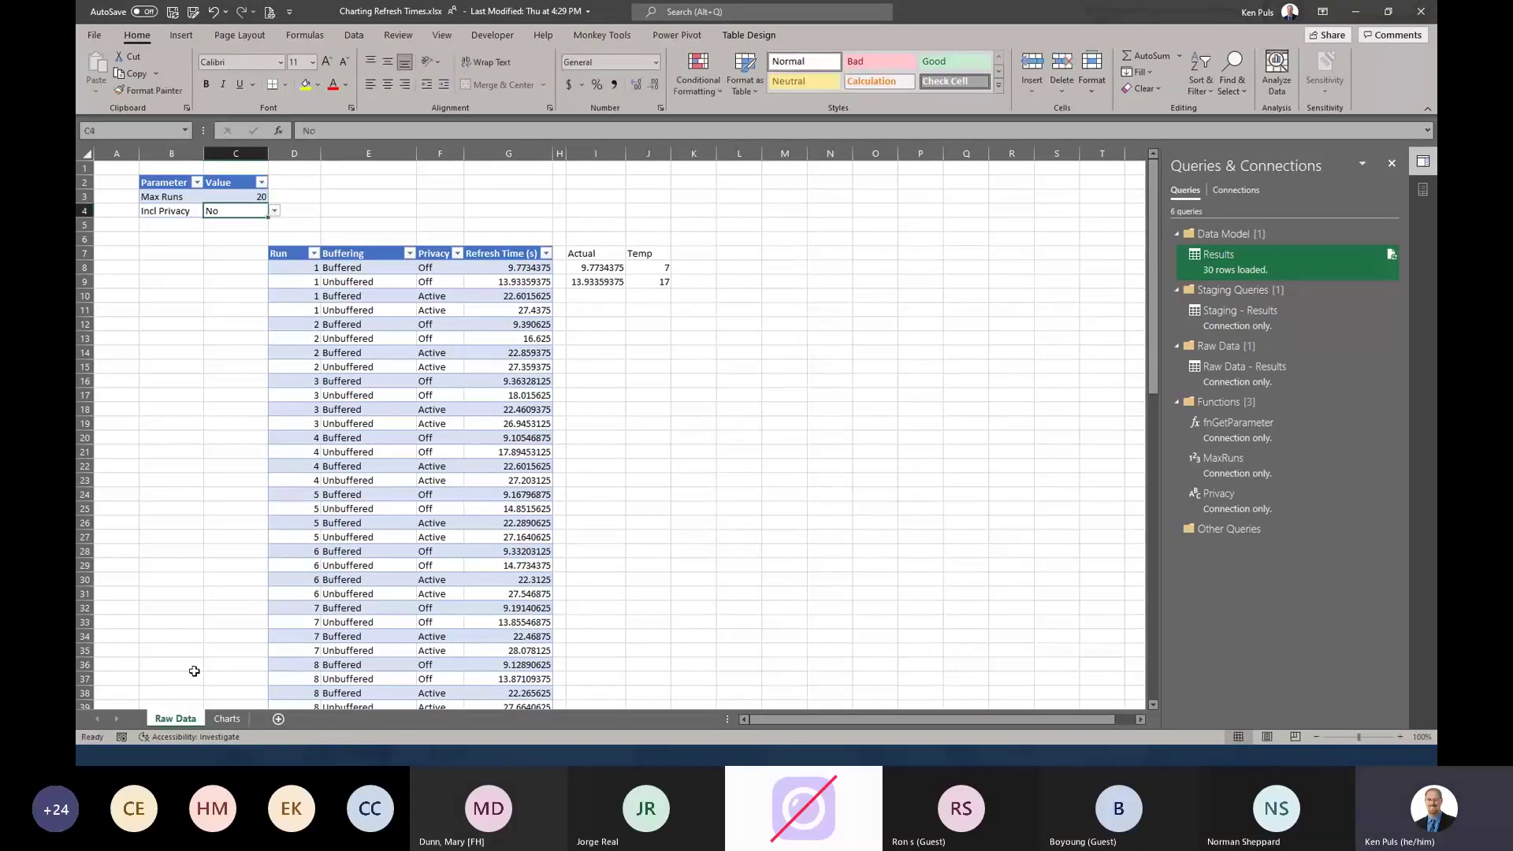
- Refresh all data from the Charts sheet and compare how far the Pivot, OLAP, Static and DAX tables extend
{"action": "left_click", "coordinate": [226, 719]}
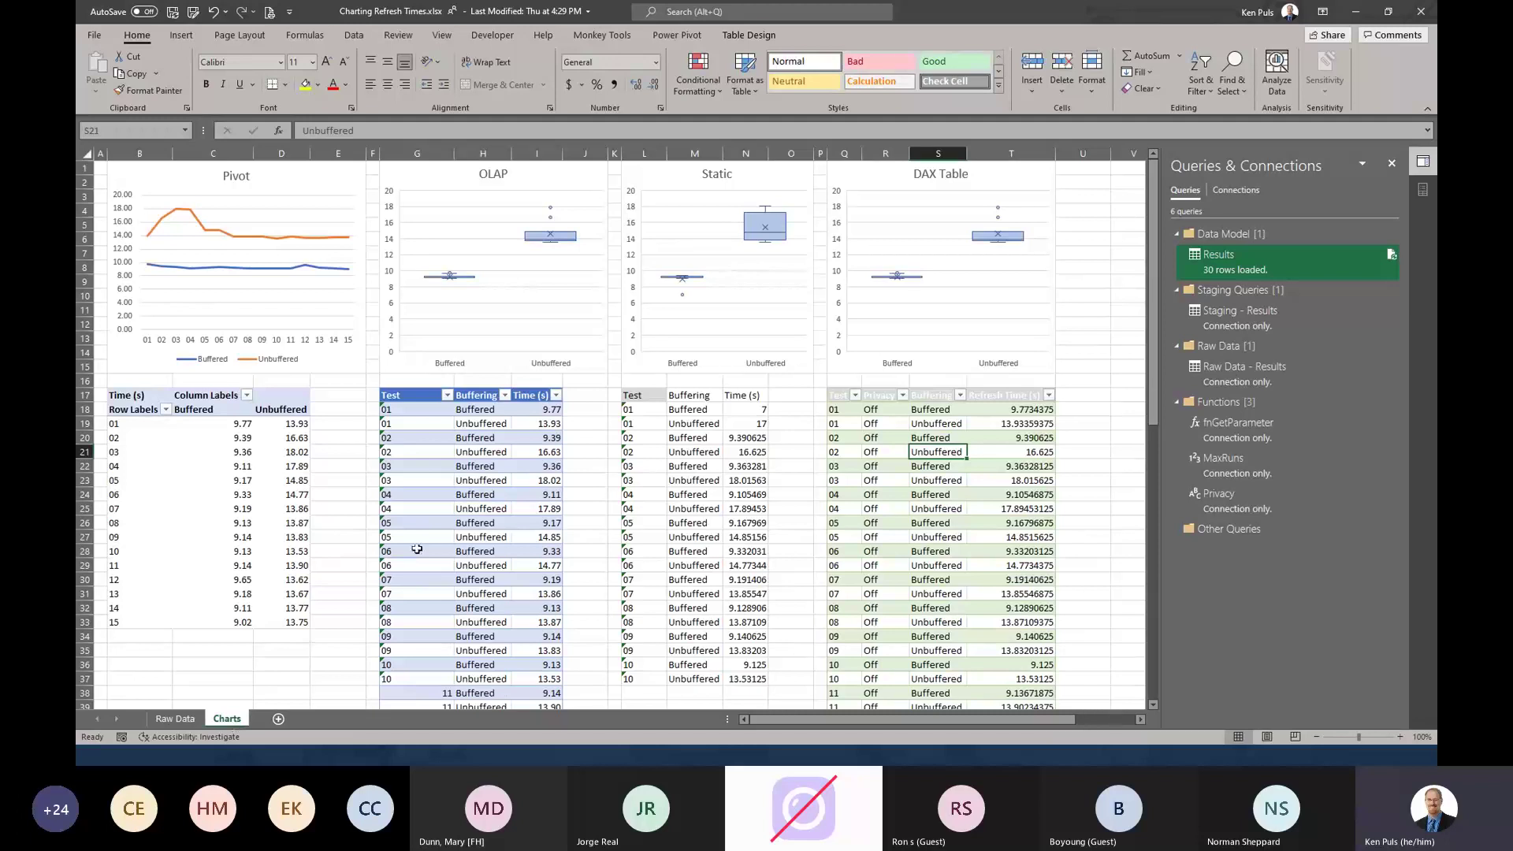
{"action": "left_click", "coordinate": [362, 37]}
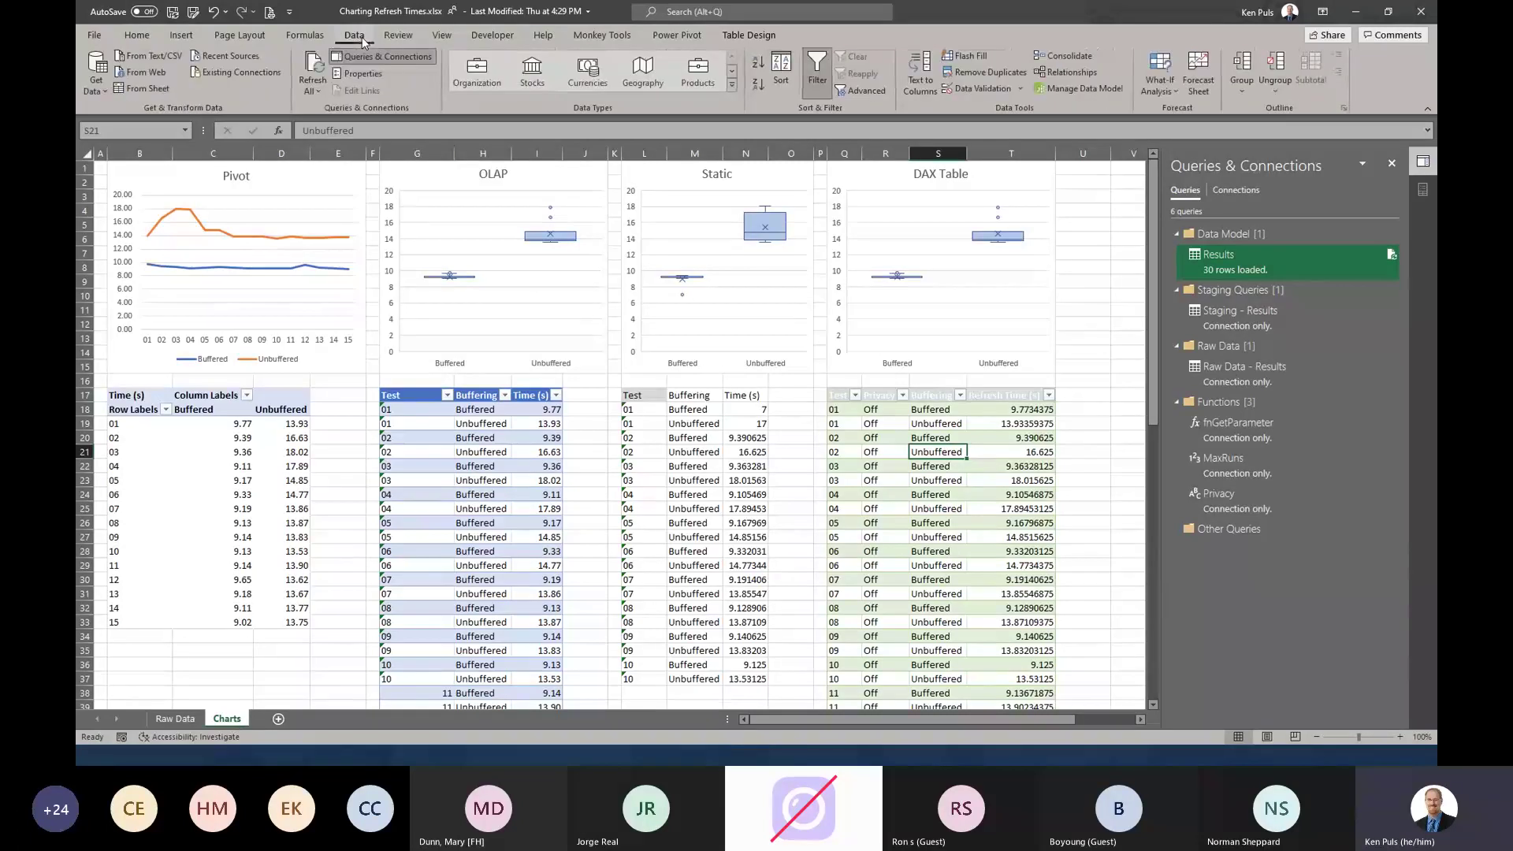
{"action": "left_click", "coordinate": [313, 69]}
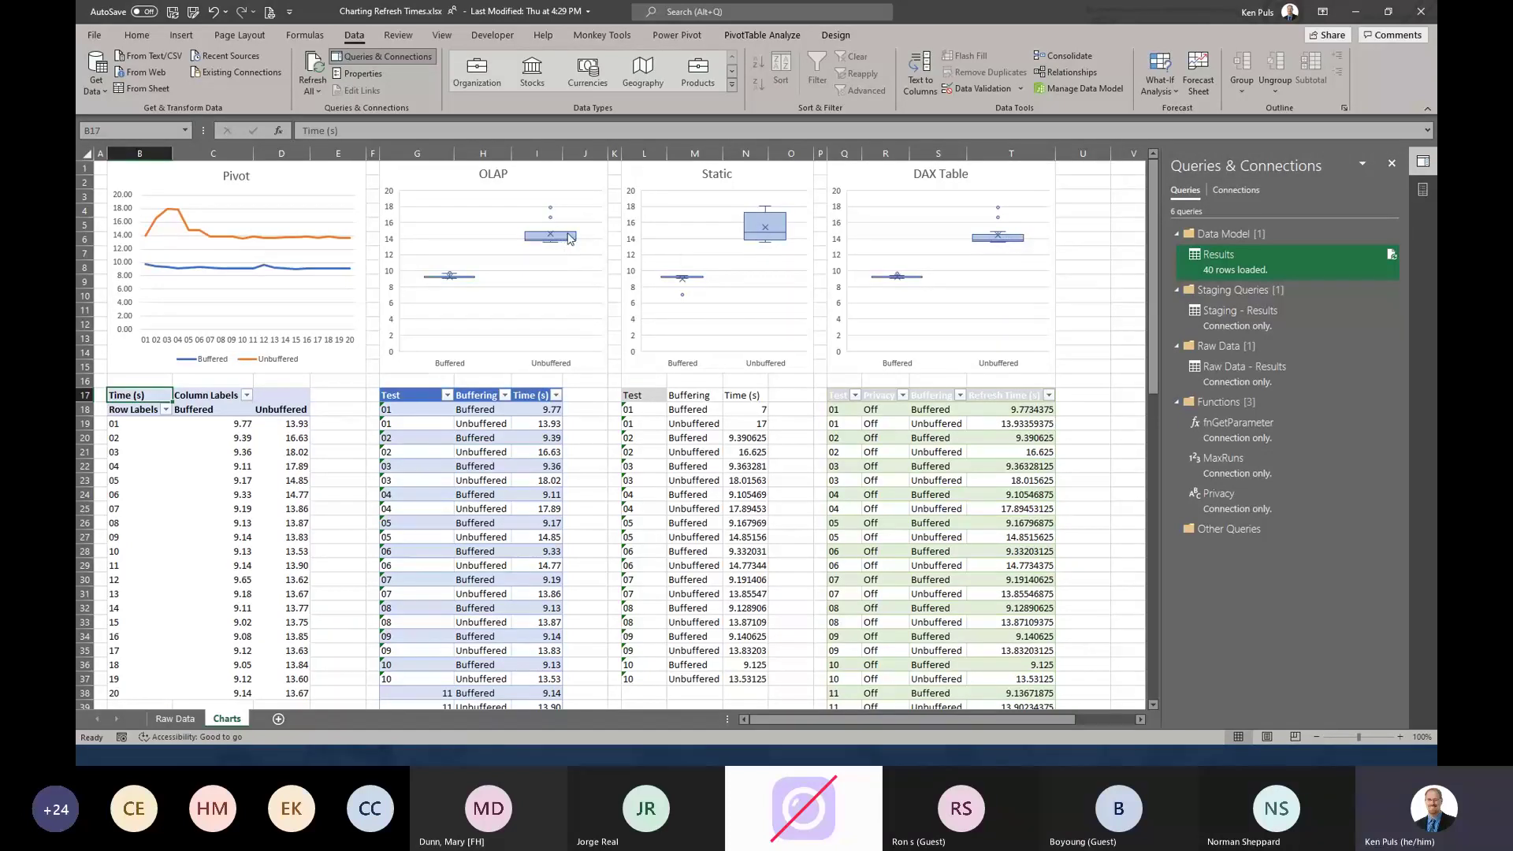
{"action": "mouse_move", "coordinate": [571, 239]}
{"action": "scroll", "coordinate": [683, 466], "scroll_direction": "down", "scroll_amount": 6}
{"action": "scroll", "coordinate": [682, 469], "scroll_direction": "down", "scroll_amount": 4}
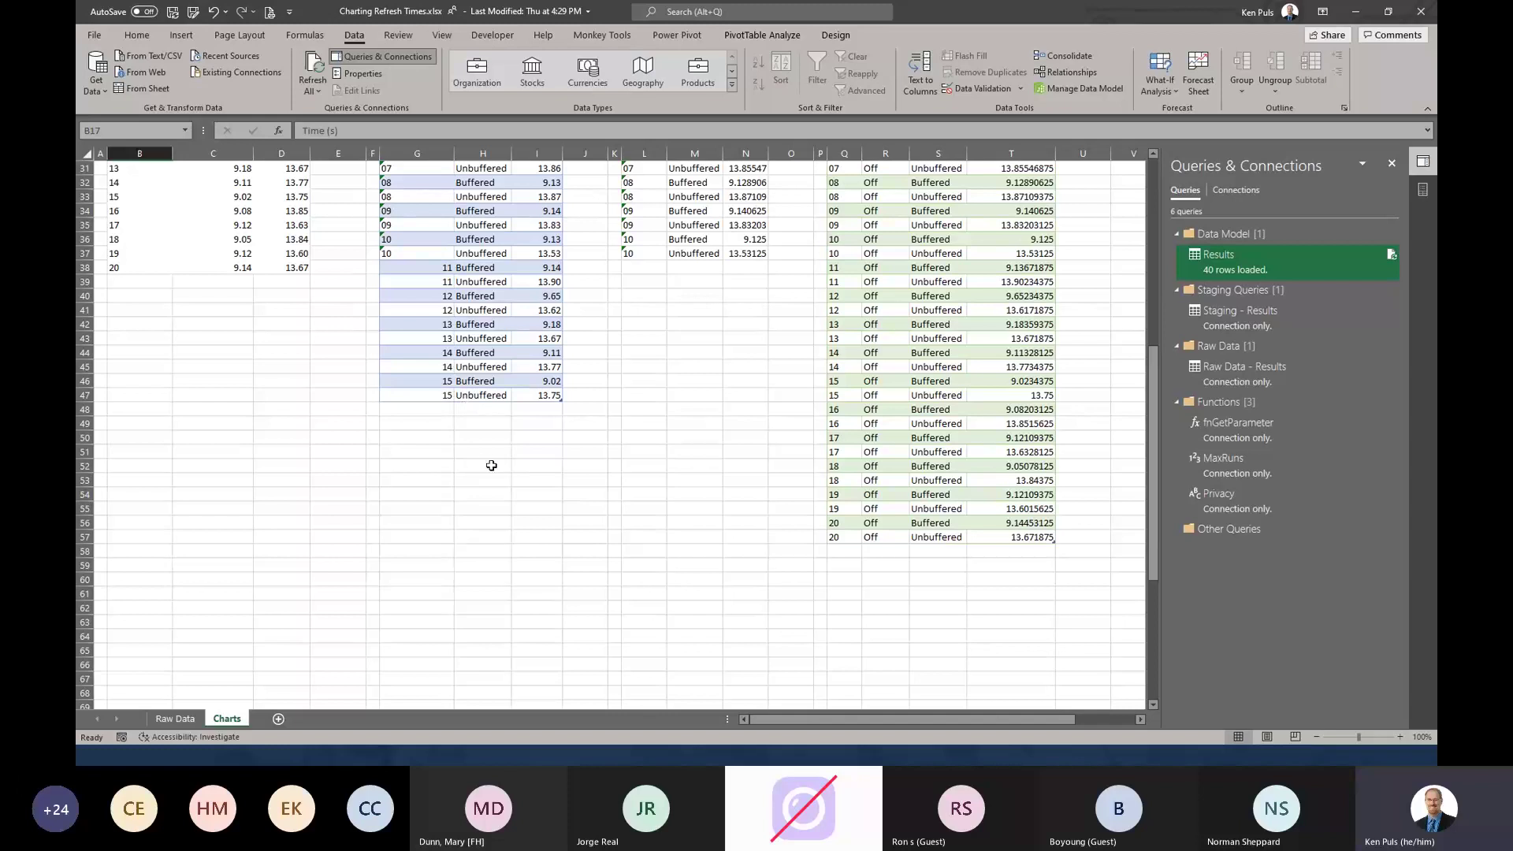
{"action": "scroll", "coordinate": [542, 479], "scroll_direction": "up", "scroll_amount": 10}
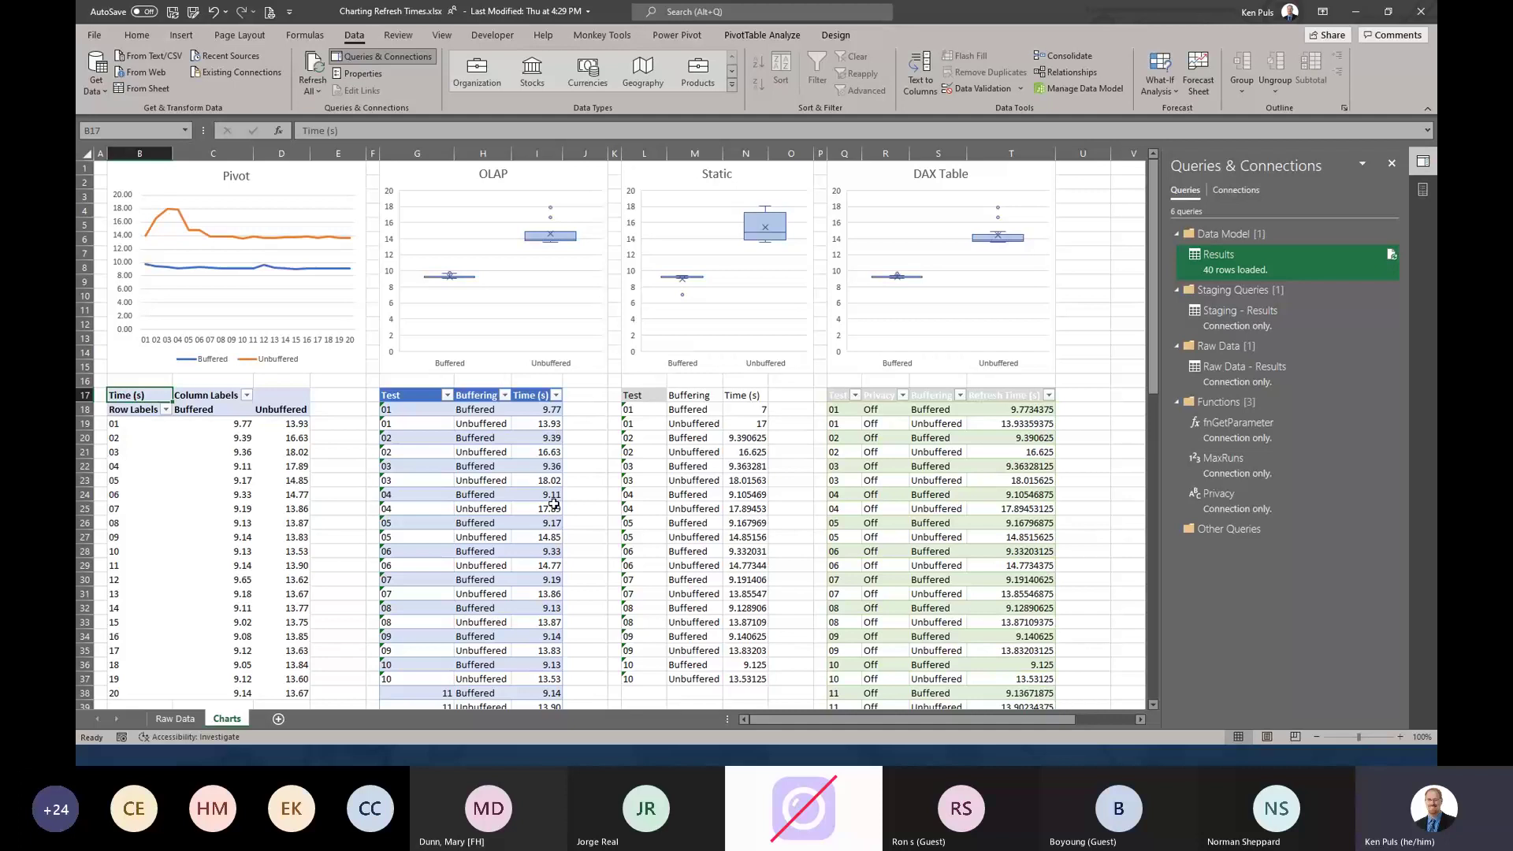
- Reopen the green table's DAX expression and place a SUMMARIZECOLUMNS( call on a new line after EVALUATE
{"action": "left_click", "coordinate": [929, 446]}
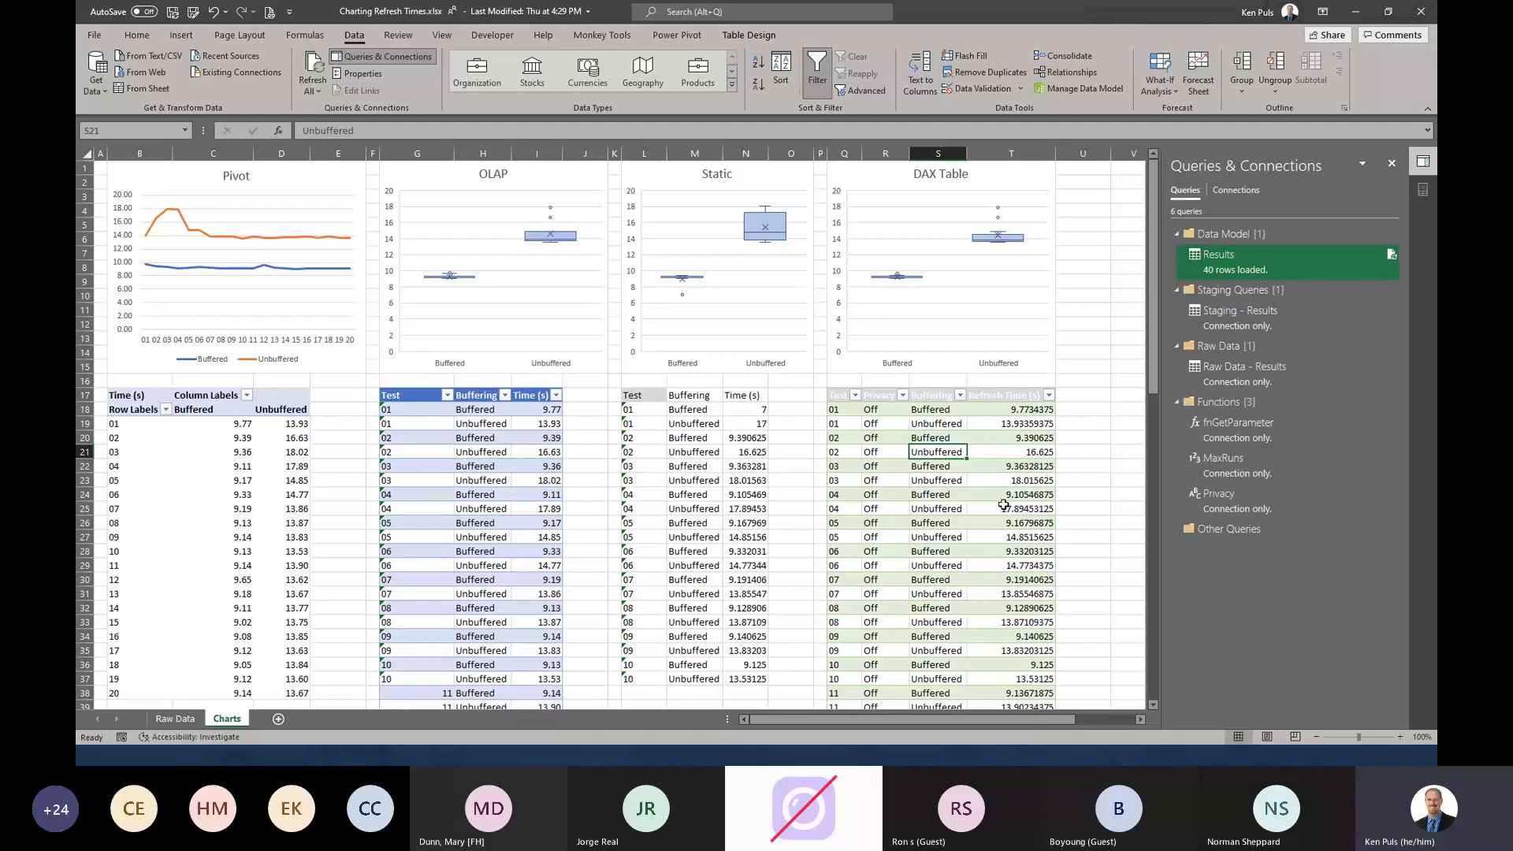
{"action": "right_click", "coordinate": [925, 425]}
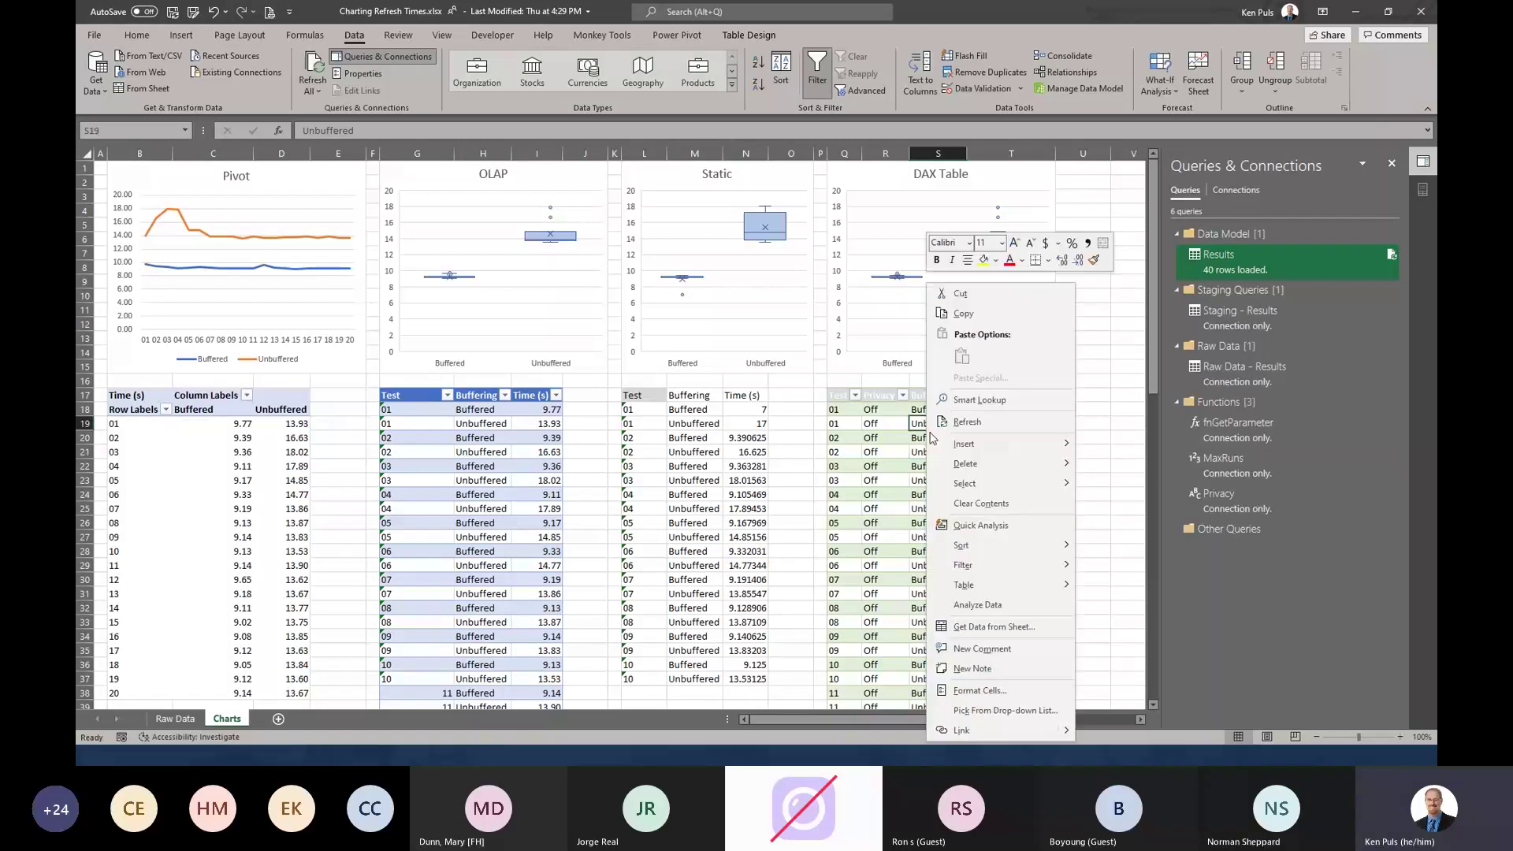
{"action": "mouse_move", "coordinate": [990, 587]}
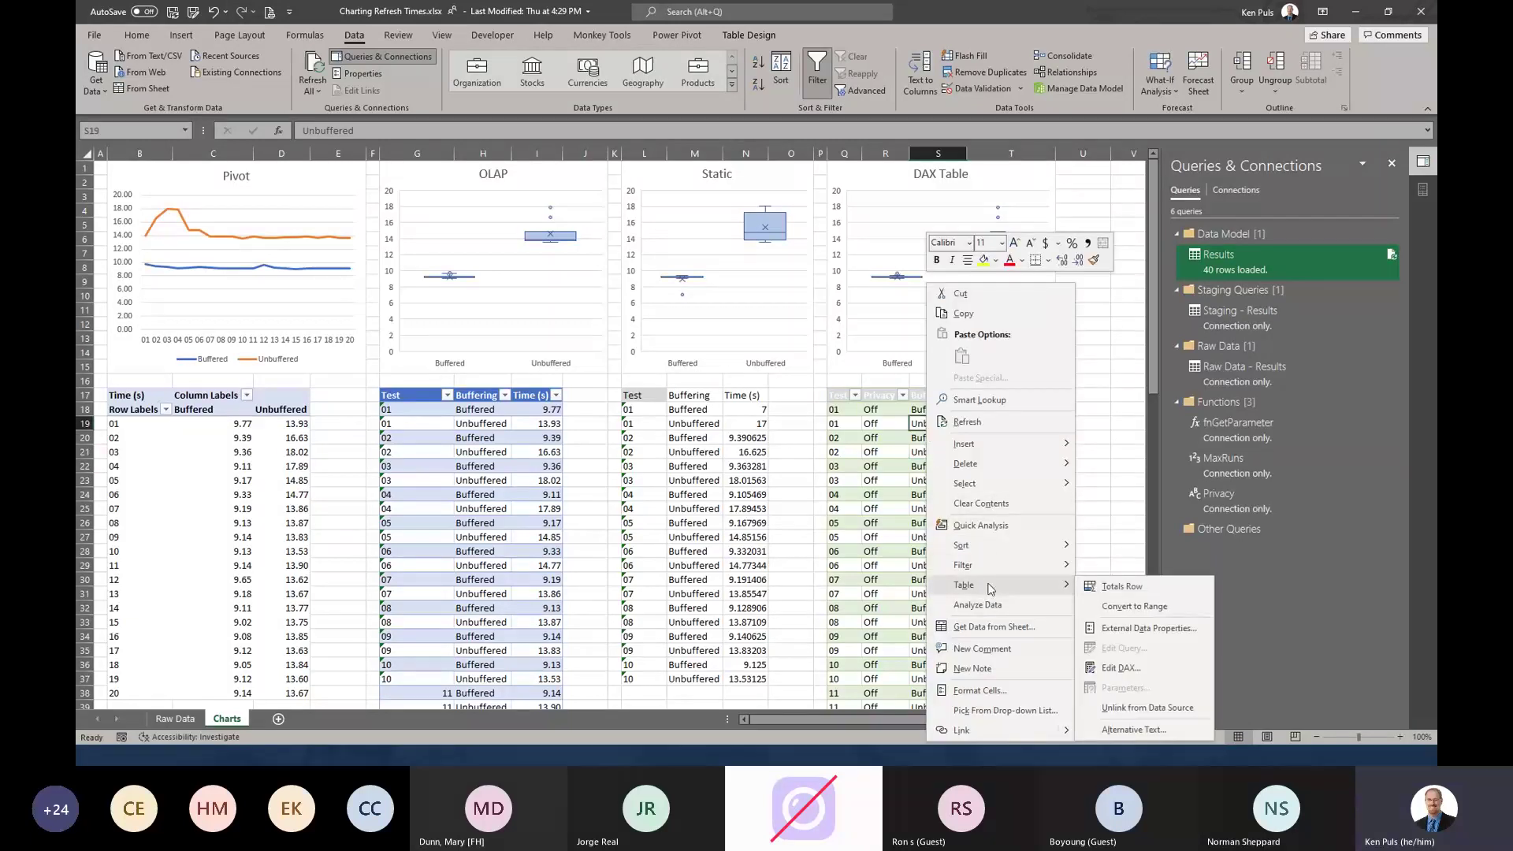
{"action": "left_click", "coordinate": [1120, 667]}
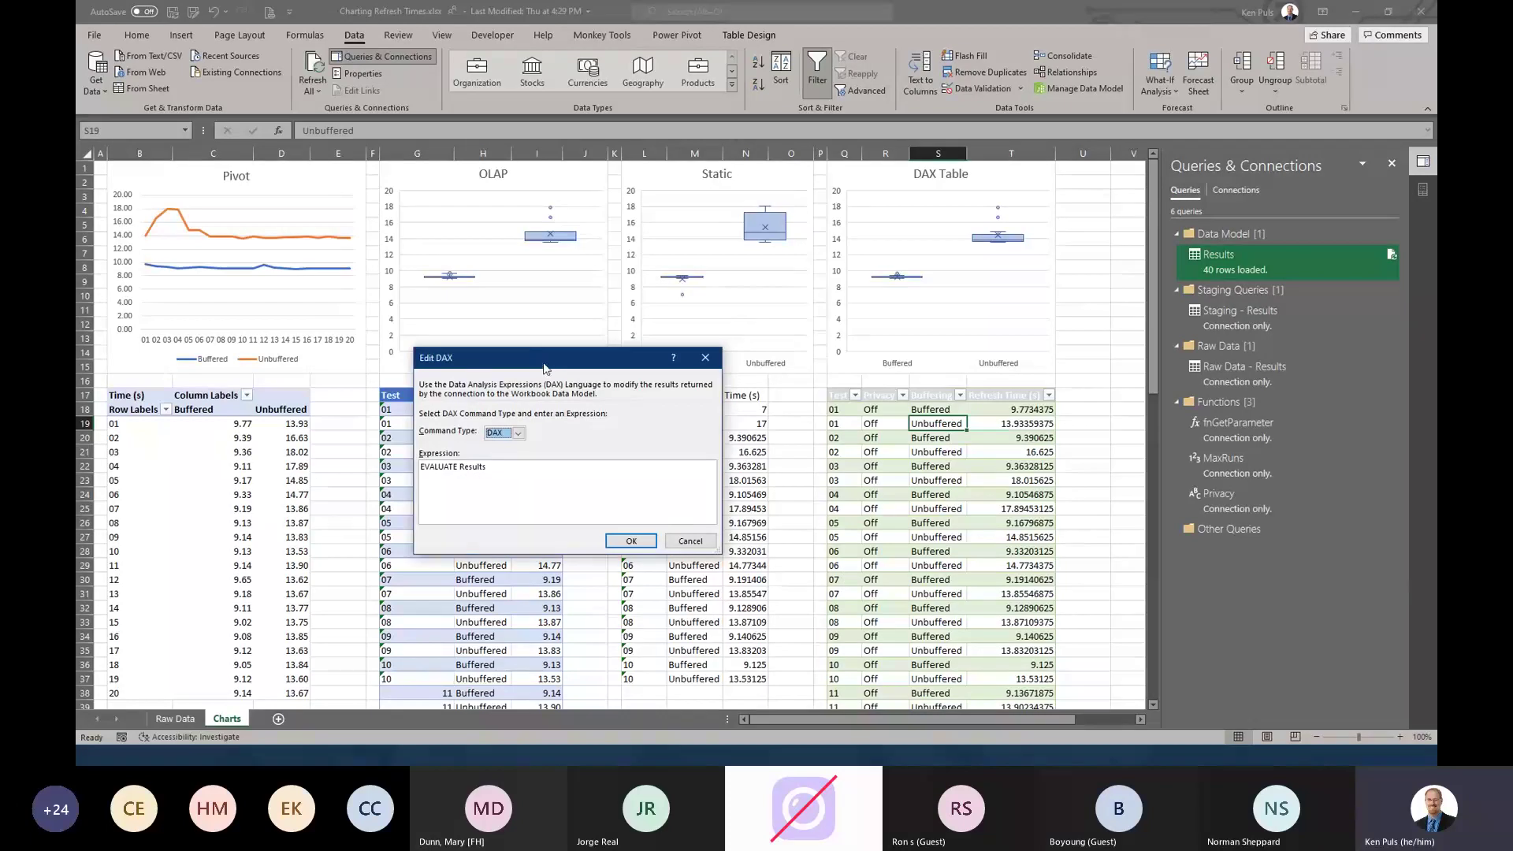
{"action": "left_click_drag", "start_coordinate": [538, 364], "coordinate": [534, 229]}
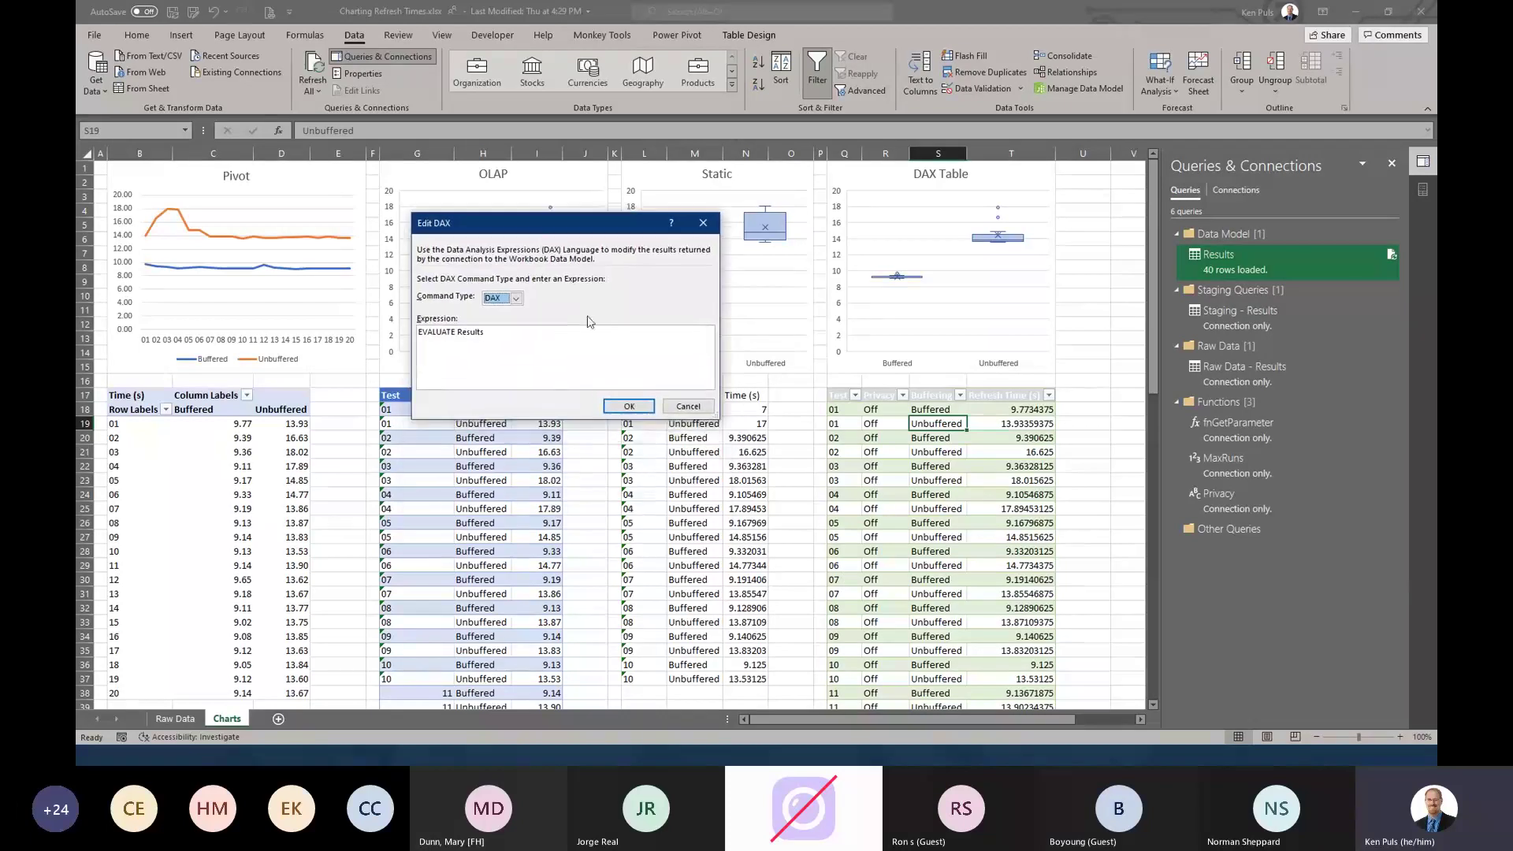
{"action": "left_click", "coordinate": [461, 332]}
{"action": "key", "text": "Return"}
{"action": "type", "text": "SUMMARIZEW"}
{"action": "key", "text": "BackSpace"}
{"action": "type", "text": "COLUMNS"}
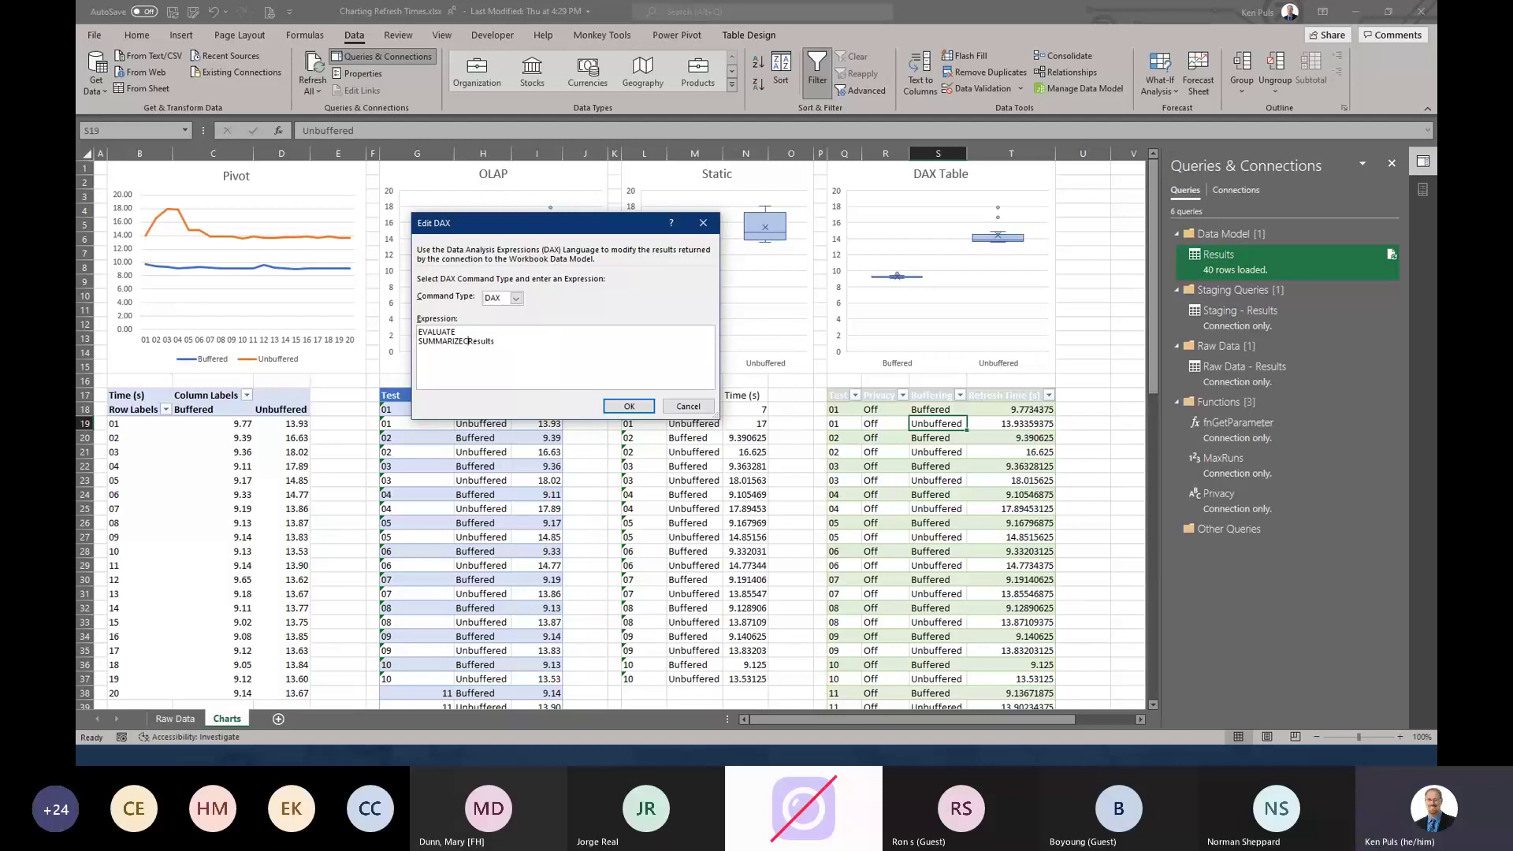
{"action": "type", "text": "("}
{"action": "key", "text": "Return"}
- List Results[Test] and Results[Buffering] on separate lines as the grouping columns of SUMMARIZECOLUMNS
{"action": "type", "text": "TE"}
{"action": "key", "text": "shift+Home"}
{"action": "key", "text": "ctrl+c"}
{"action": "key", "text": "End"}
{"action": "key", "text": "Return"}
{"action": "key", "text": "ctrl+v"}
{"action": "key", "text": "BackSpace"}
{"action": "key", "text": "BackSpace"}
{"action": "key", "text": "BackSpace"}
{"action": "key", "text": "BackSpace"}
{"action": "type", "text": "Bu"}
{"action": "type", "text": "ring]"}
{"action": "type", "text": ","}
- Add "Refresh Time (s)", [Refresh Time (s)] as the value column, close the function and try to run the query
{"action": "type", "text": "  'Refresh"}
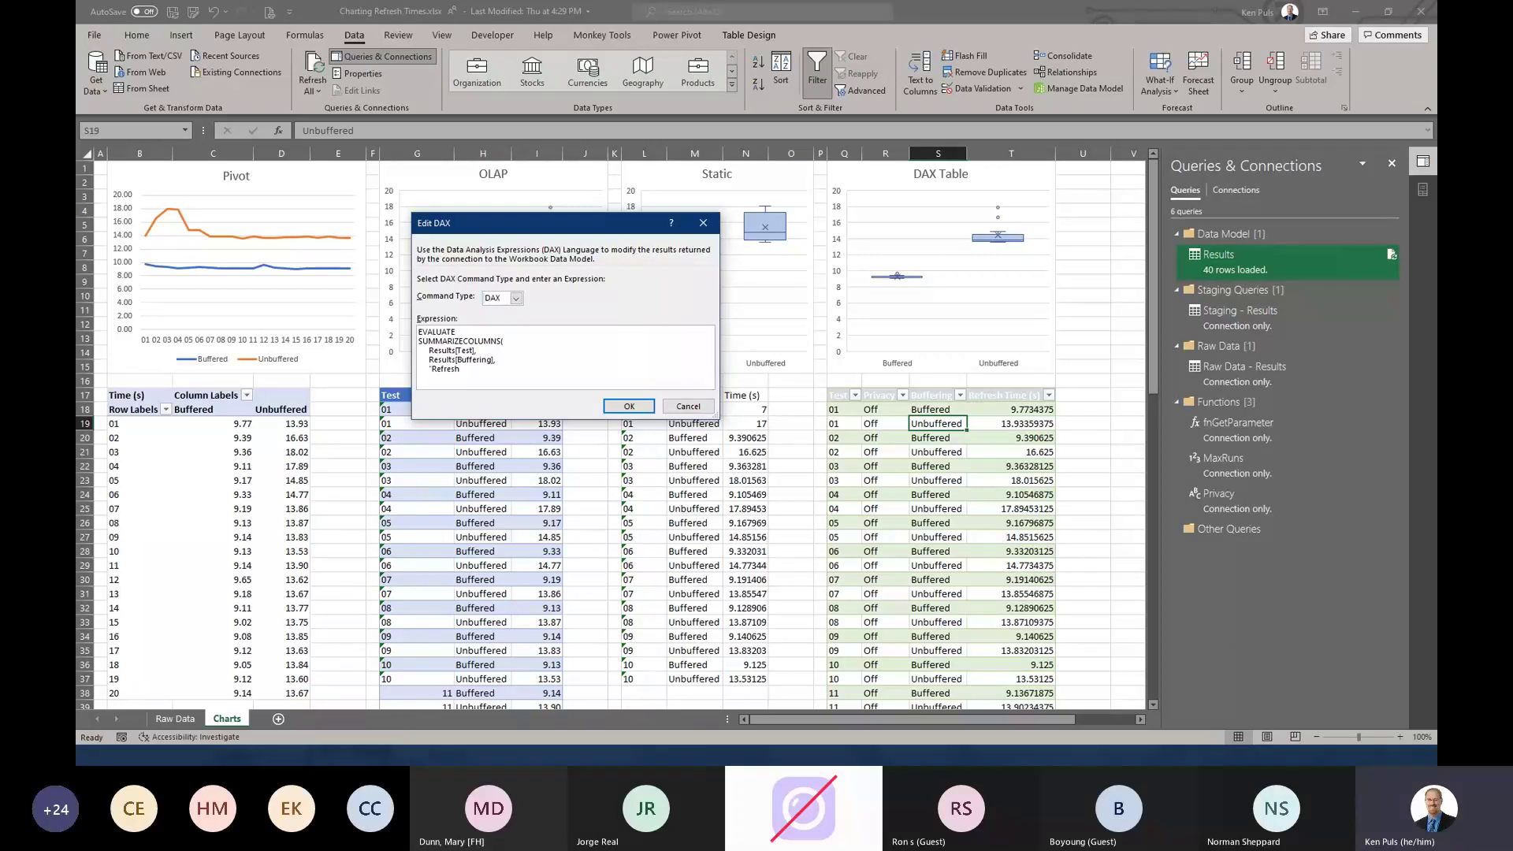
{"action": "type", "text": " Time"}
{"action": "type", "text": " (s"}
{"action": "type", "text": ")\""}
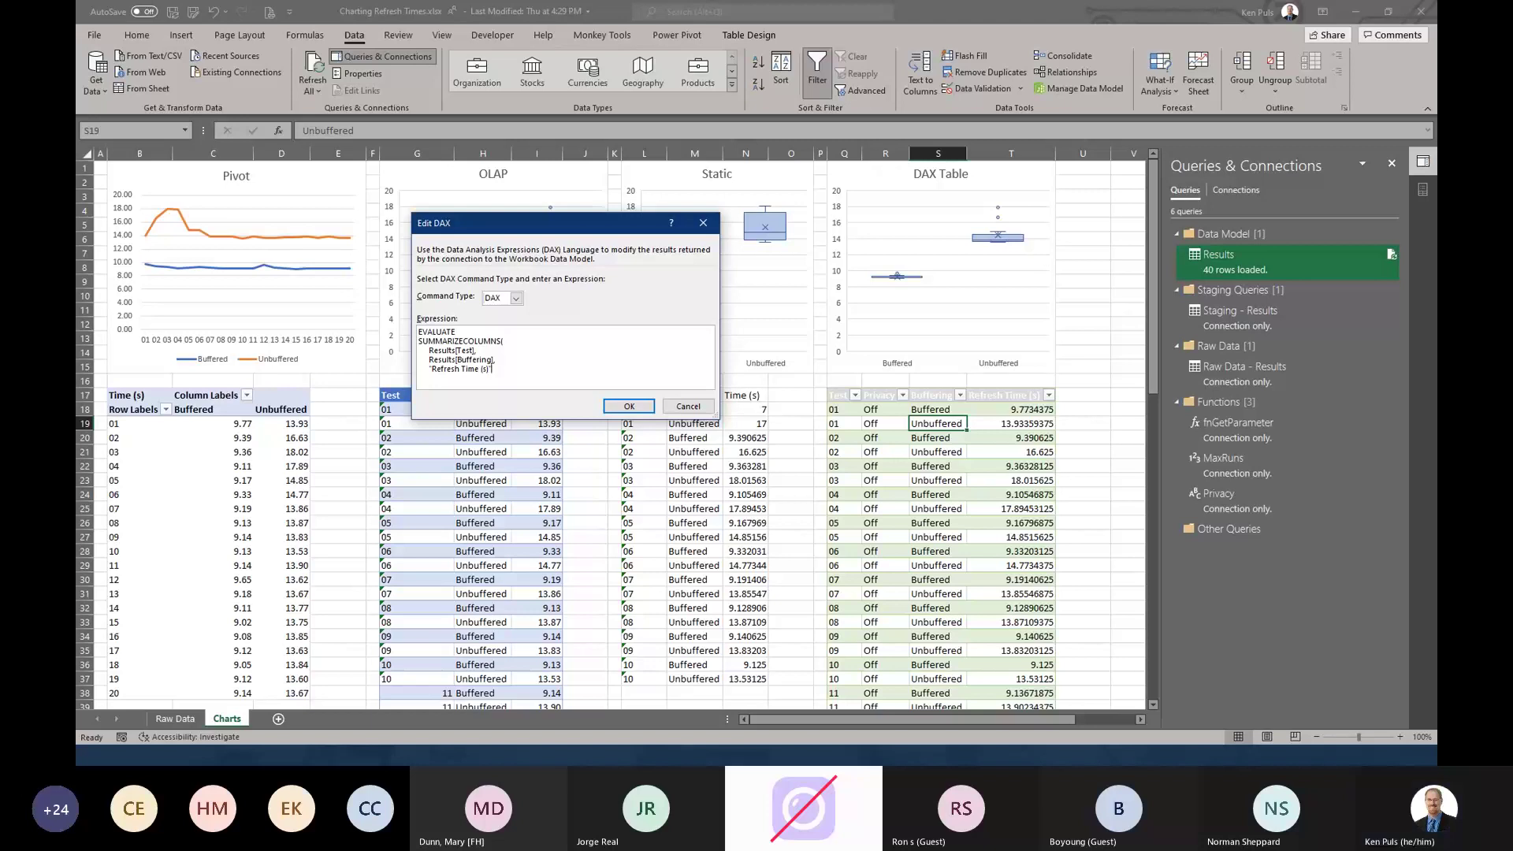
{"action": "key", "text": "shift+Left"}
{"action": "key", "text": "shift+Left"}
{"action": "key", "text": "shift+Left"}
{"action": "key", "text": "shift+Left"}
{"action": "key", "text": "shift+Left"}
{"action": "key", "text": "shift+Left"}
{"action": "key", "text": "shift+Left"}
{"action": "key", "text": "shift+Left"}
{"action": "key", "text": "shift+Left"}
{"action": "key", "text": "shift+Left"}
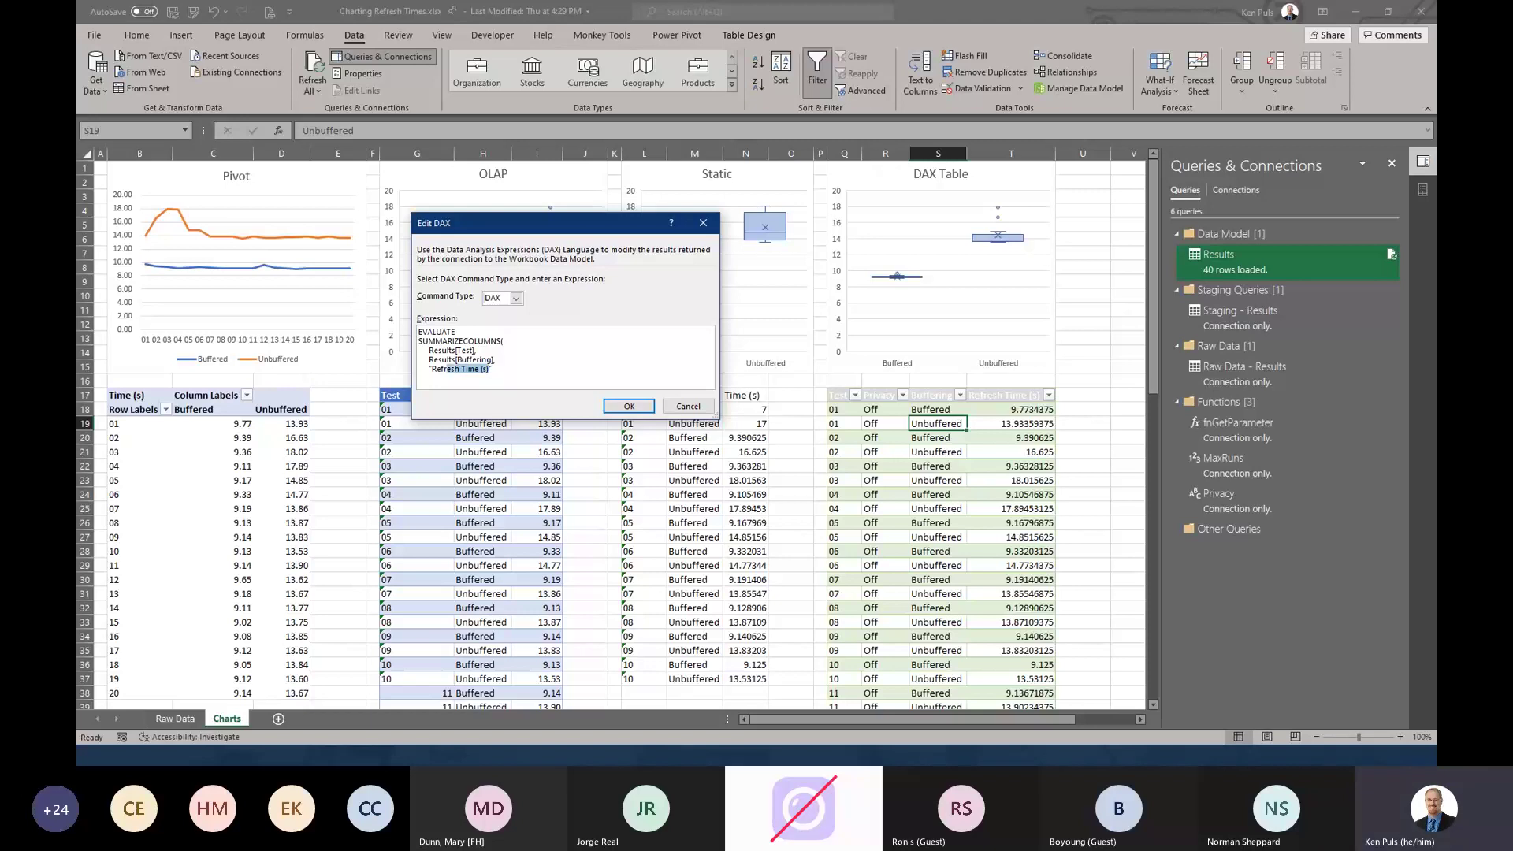
{"action": "key", "text": "shift+Left"}
{"action": "key", "text": "shift+Left"}
{"action": "key", "text": "shift+Left"}
{"action": "key", "text": "shift+Left"}
{"action": "key", "text": "End"}
{"action": "type", "text": ", ["}
{"action": "key", "text": "ctrl+v"}
{"action": "type", "text": ")"}
{"action": "left_click", "coordinate": [627, 406]}
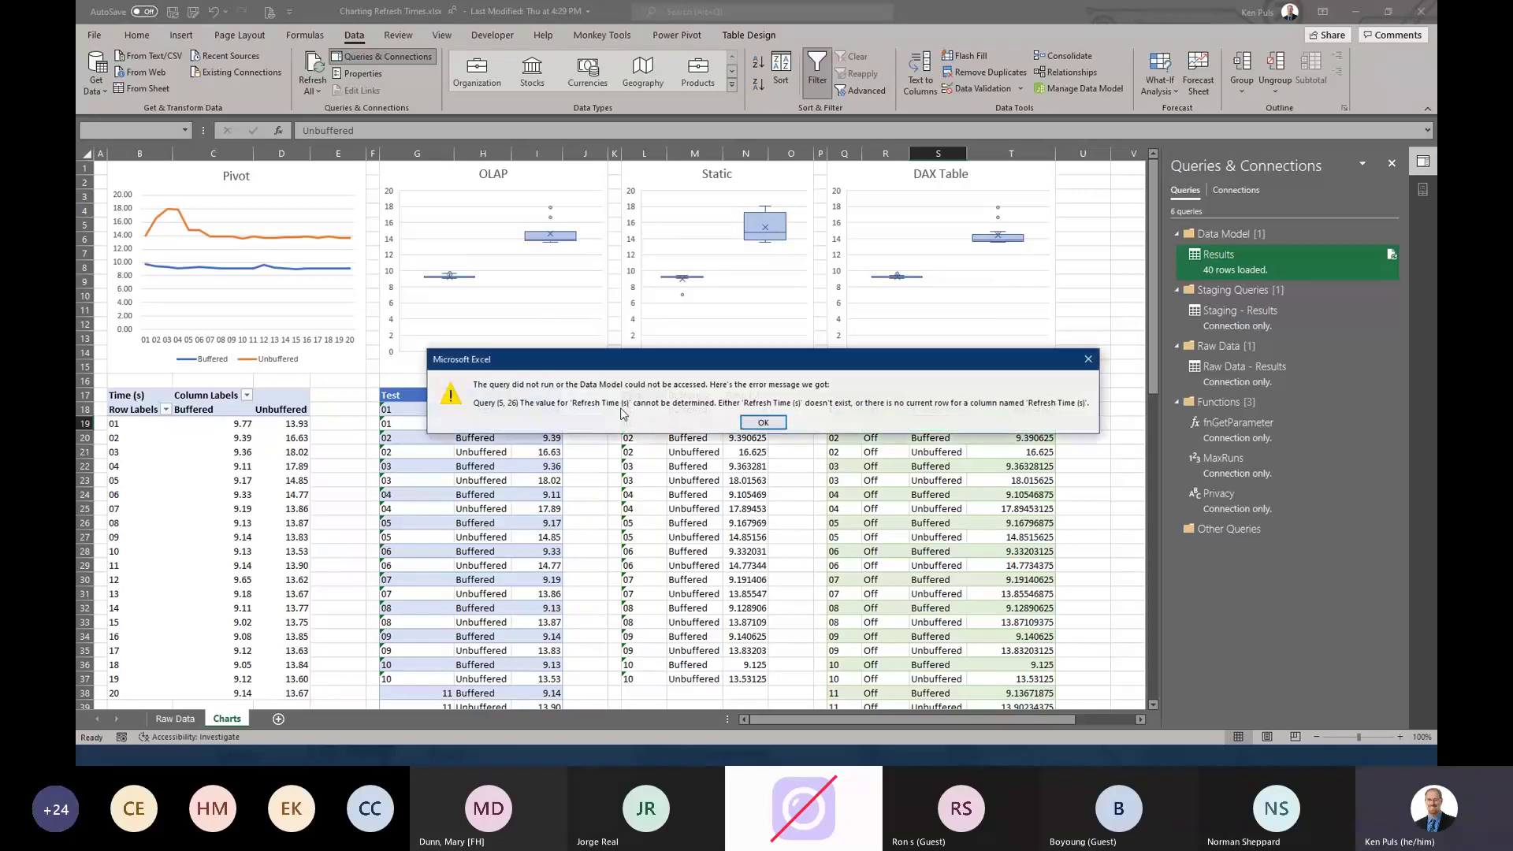
{"action": "left_click", "coordinate": [763, 424]}
- Load Query1 for modification in Monkey Tools' DAX query table builder and include the Time (s) measure
{"action": "left_click", "coordinate": [938, 466]}
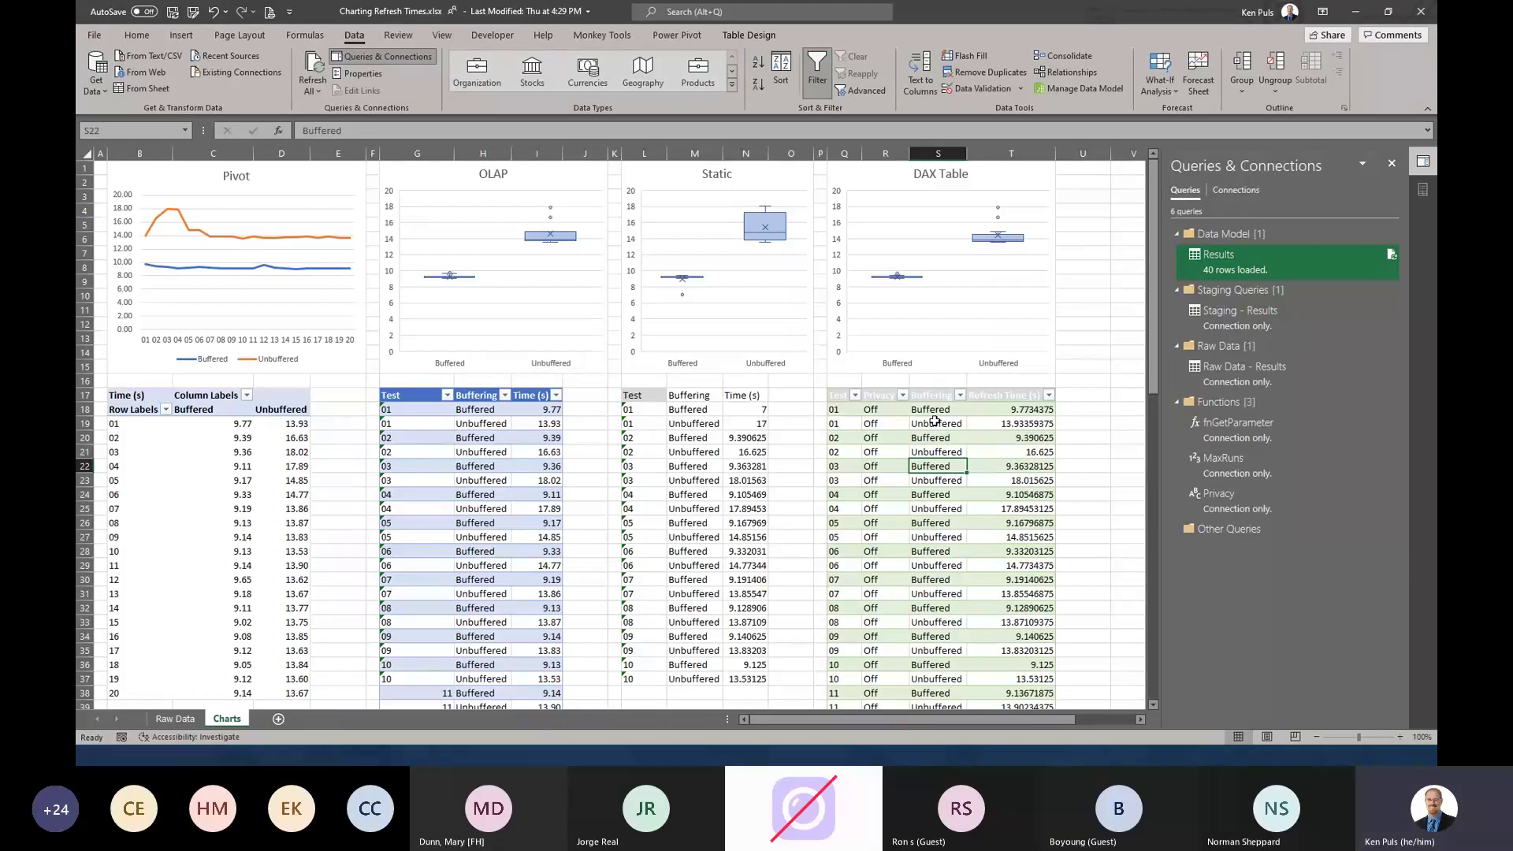
{"action": "left_click", "coordinate": [608, 35]}
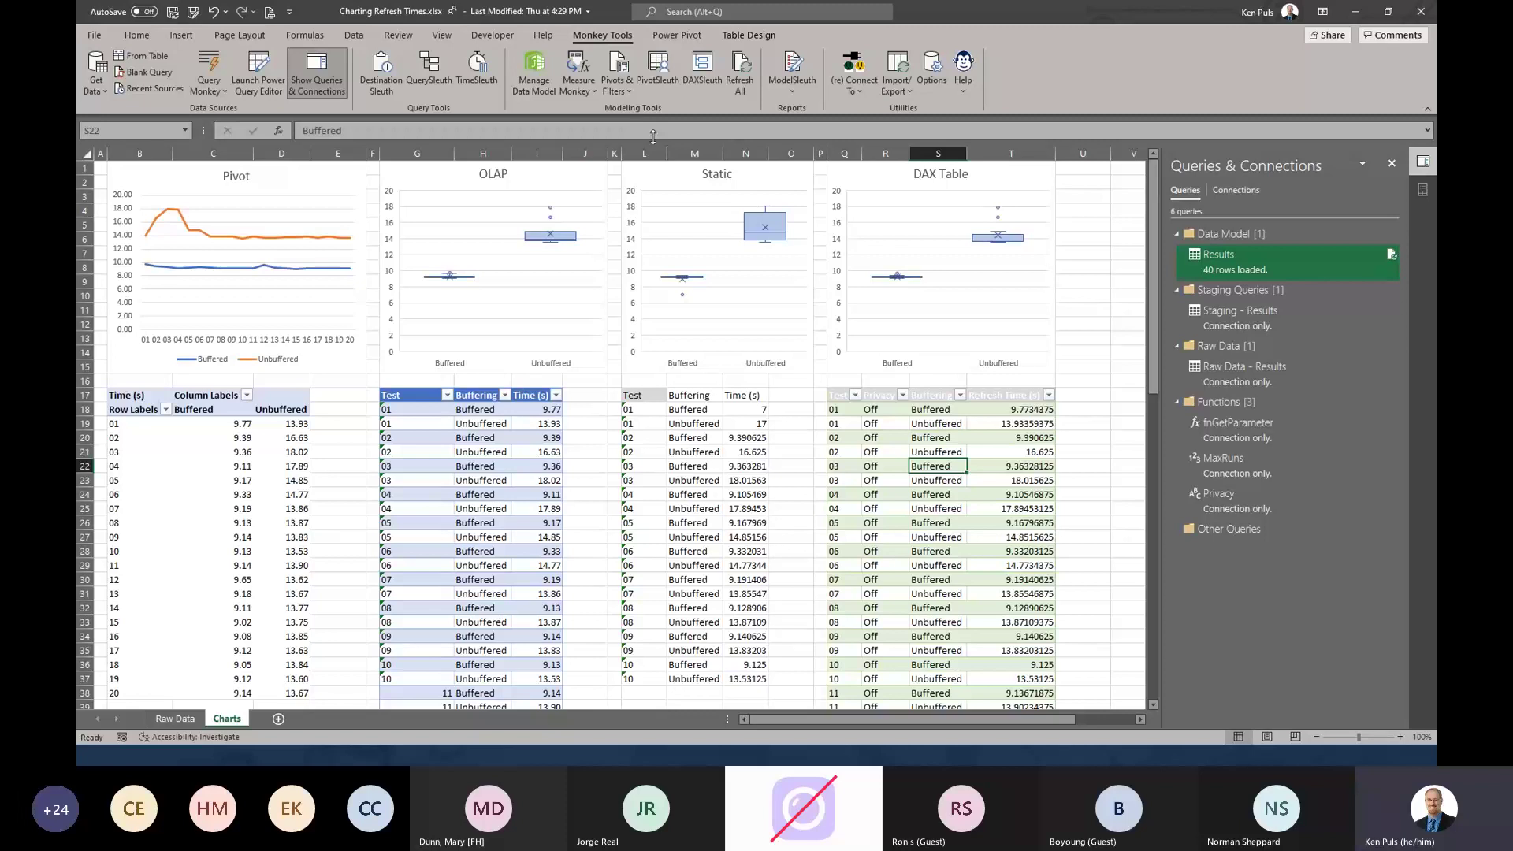
{"action": "left_click", "coordinate": [623, 93]}
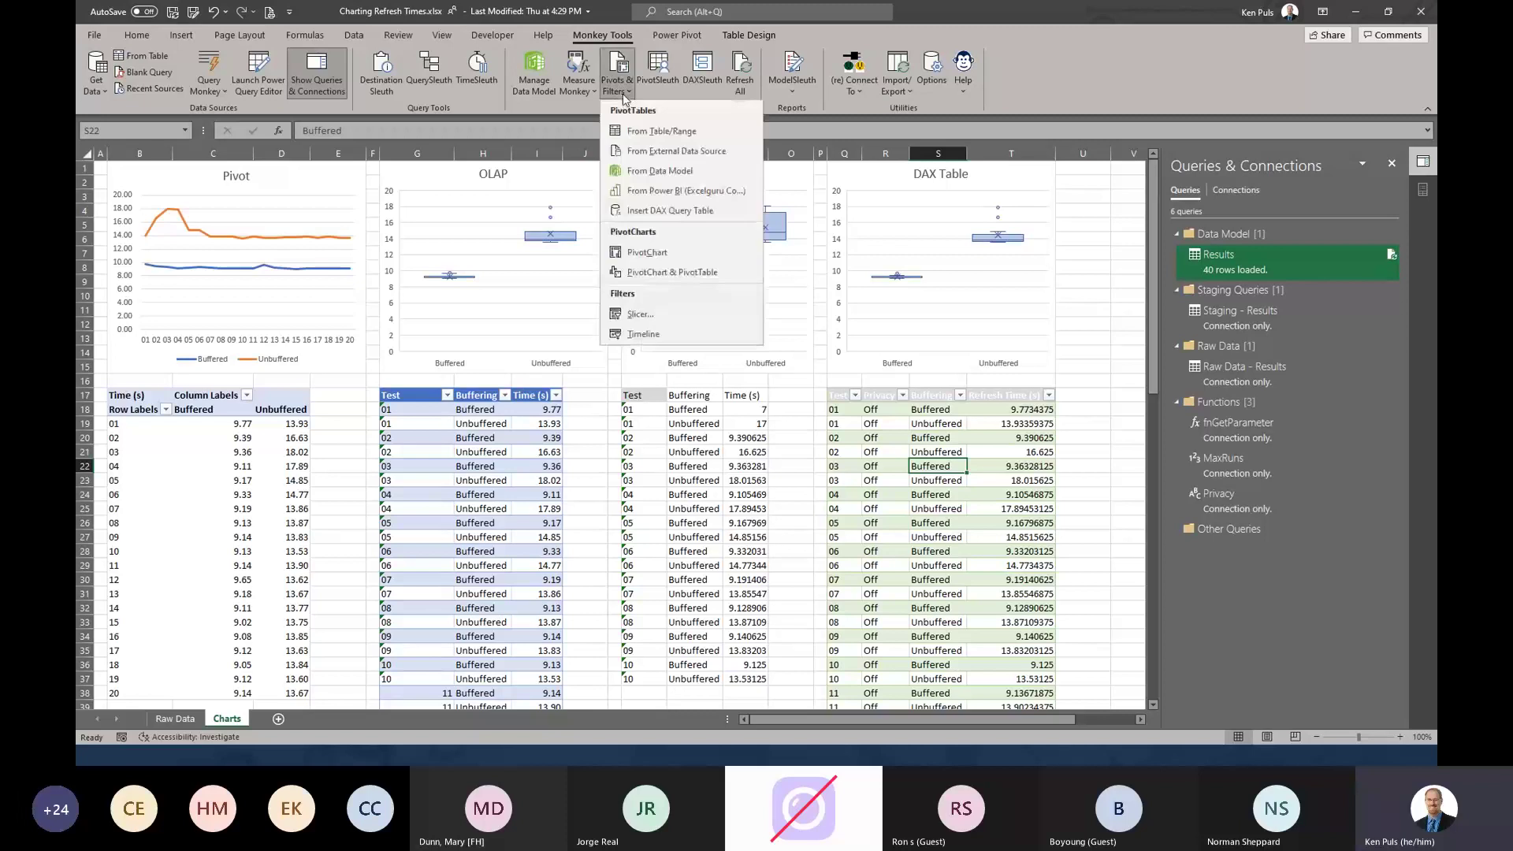
{"action": "left_click", "coordinate": [674, 217]}
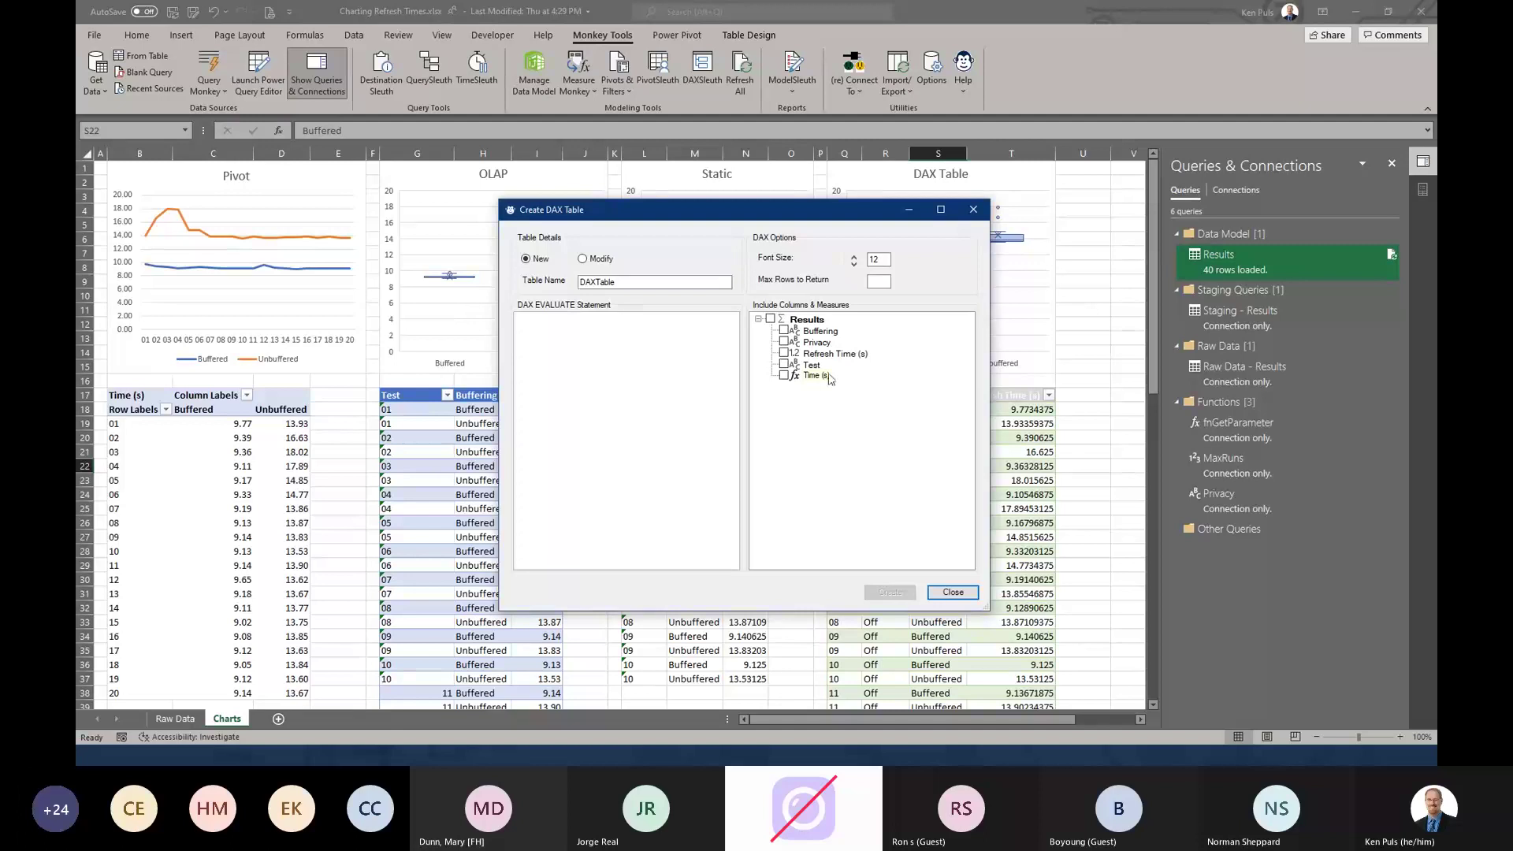
{"action": "left_click", "coordinate": [592, 262]}
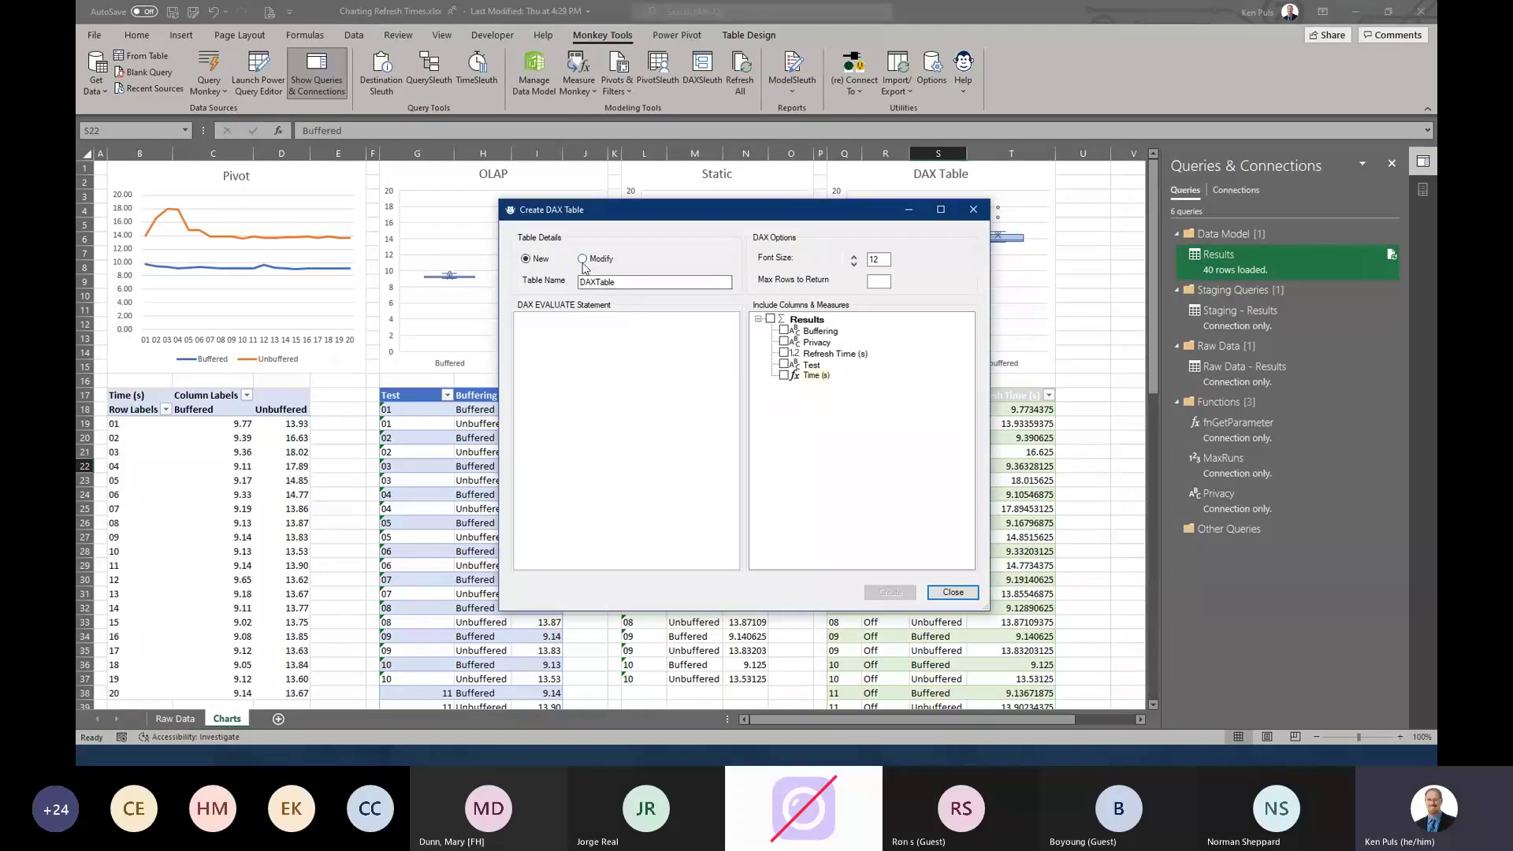
{"action": "left_click", "coordinate": [724, 283]}
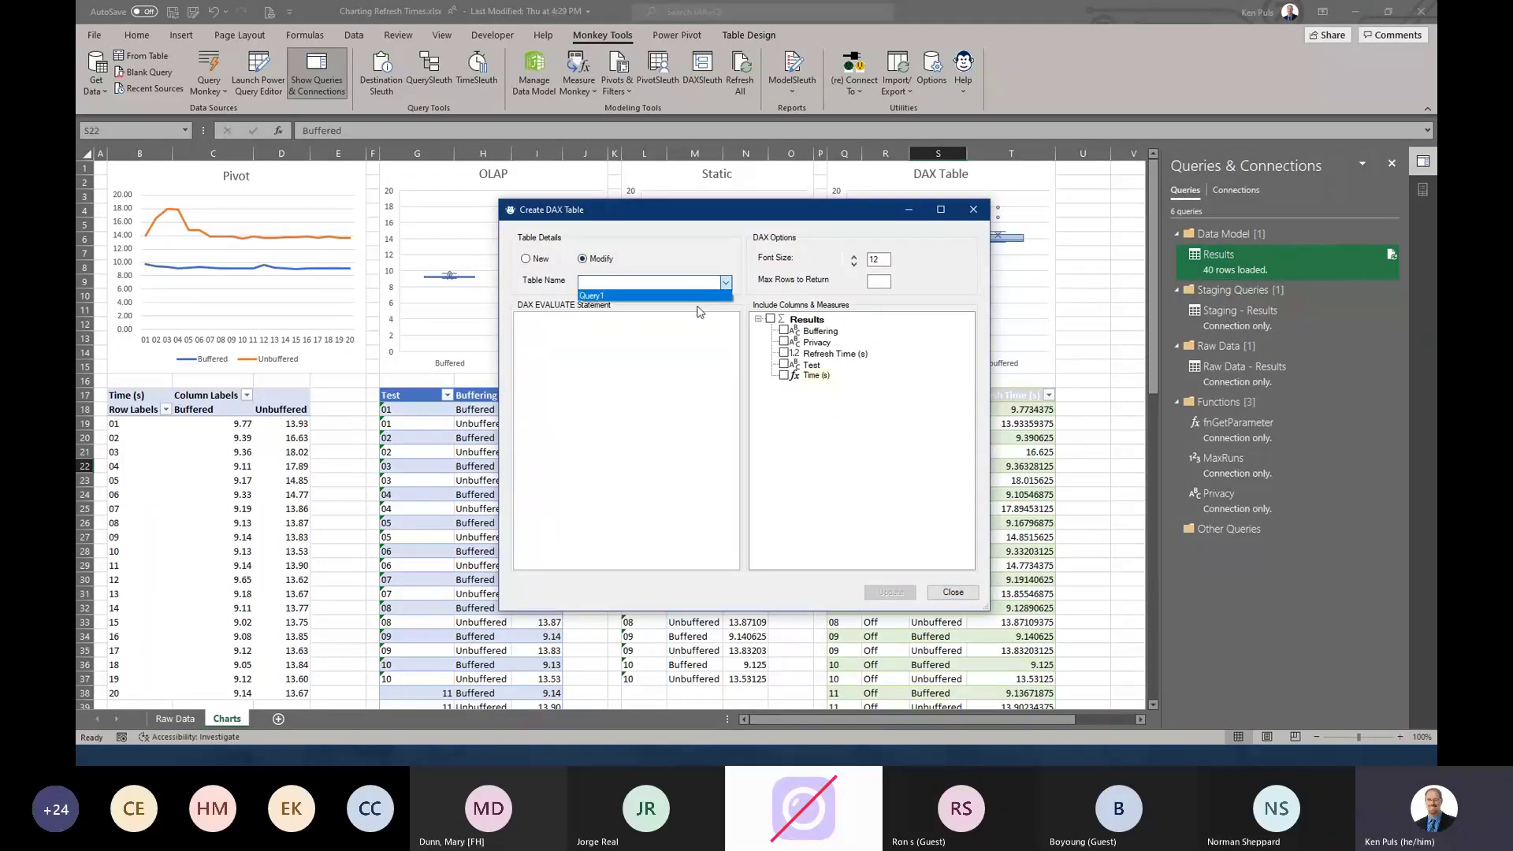
{"action": "left_click", "coordinate": [697, 296]}
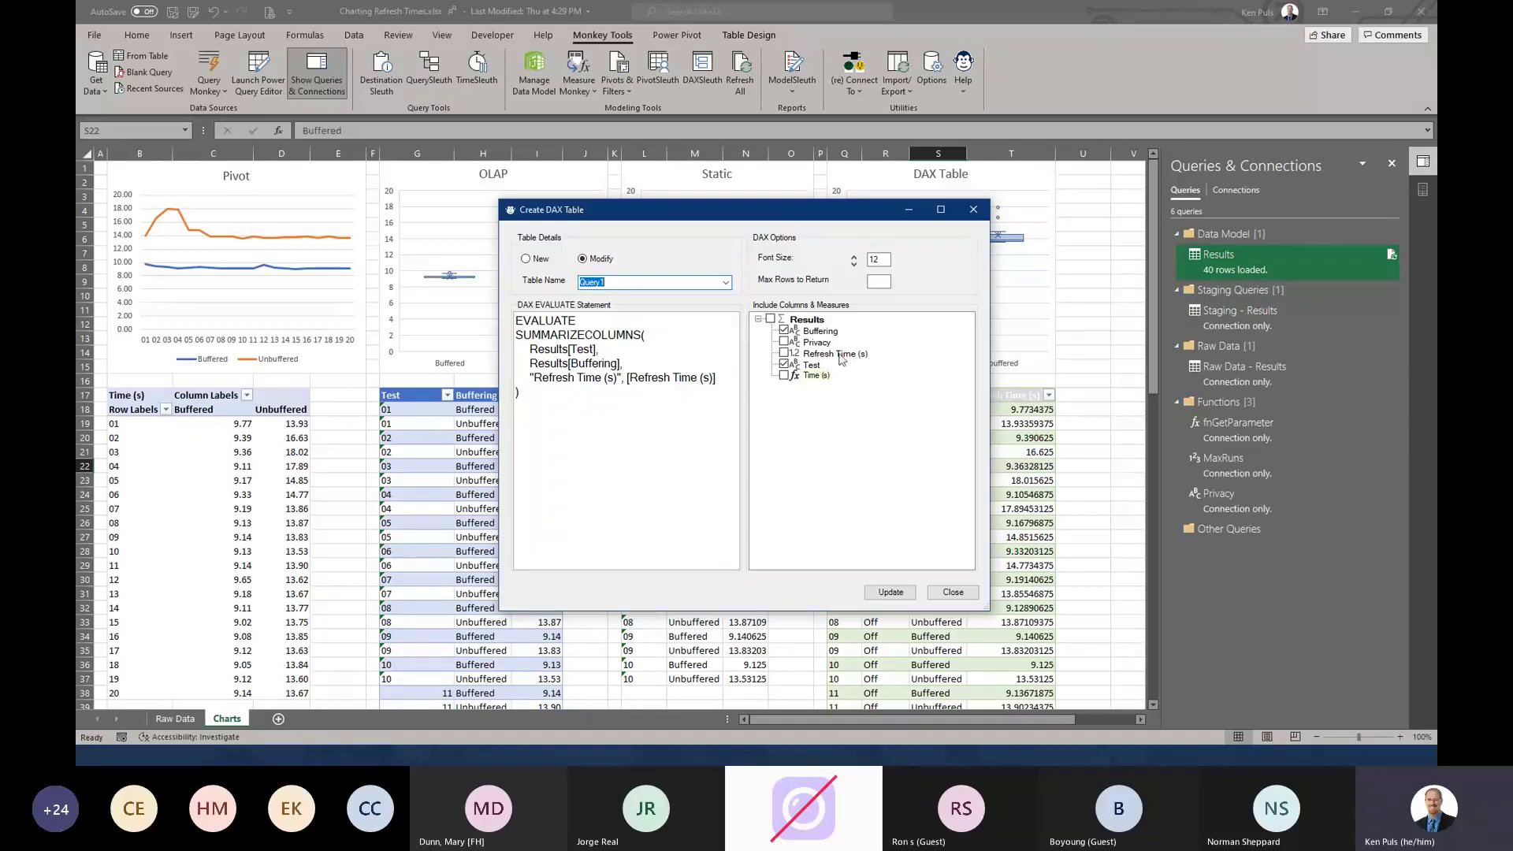
{"action": "left_click", "coordinate": [784, 376]}
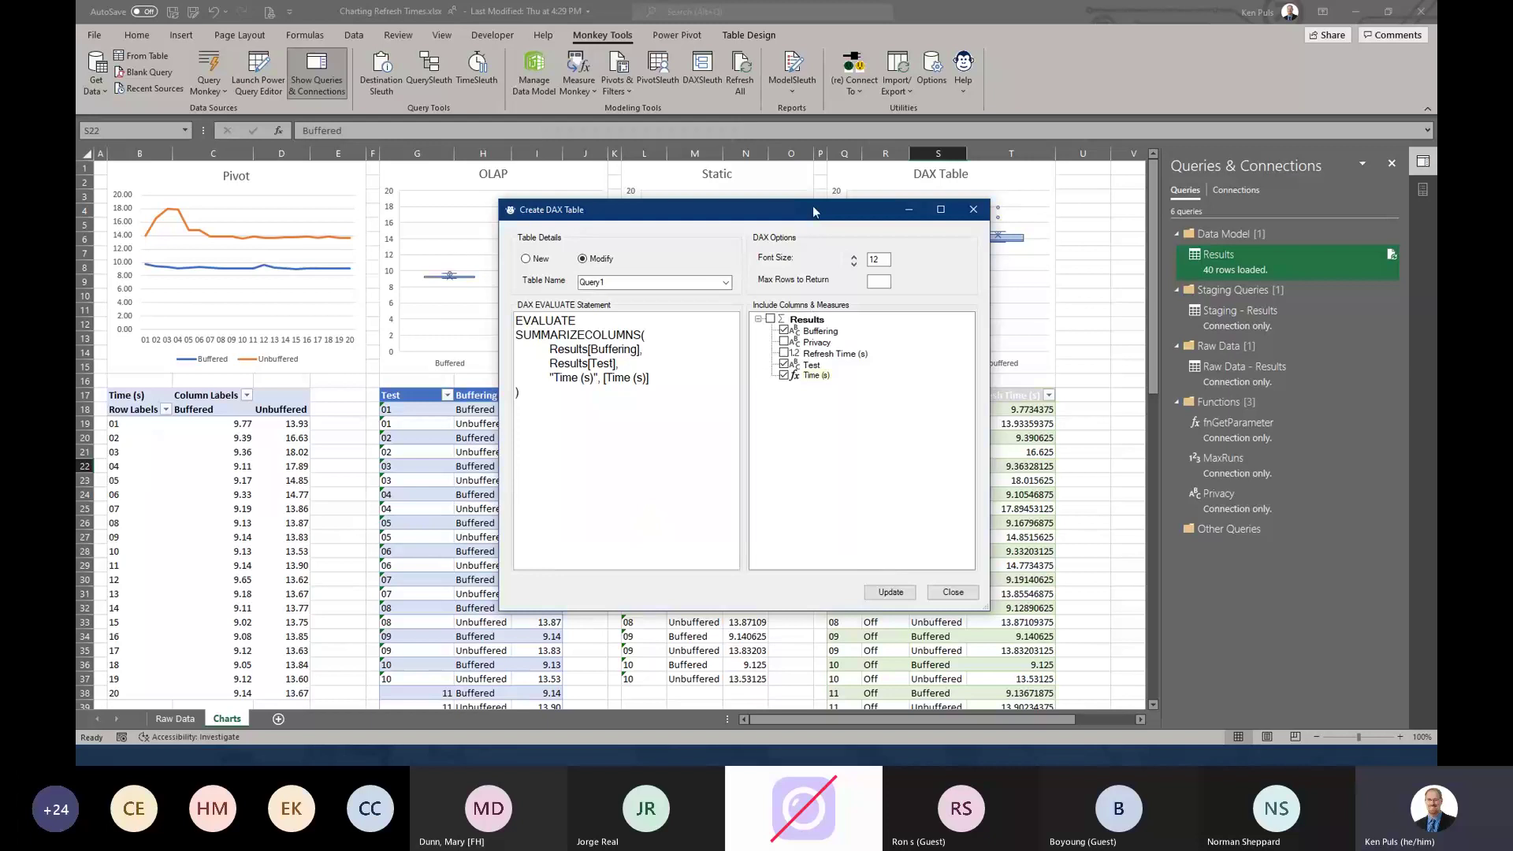
- Move Results[Test] above Results[Buffering] in the Query1 DAX statement, update the table and close the query builder
{"action": "left_click_drag", "start_coordinate": [816, 211], "coordinate": [536, 84]}
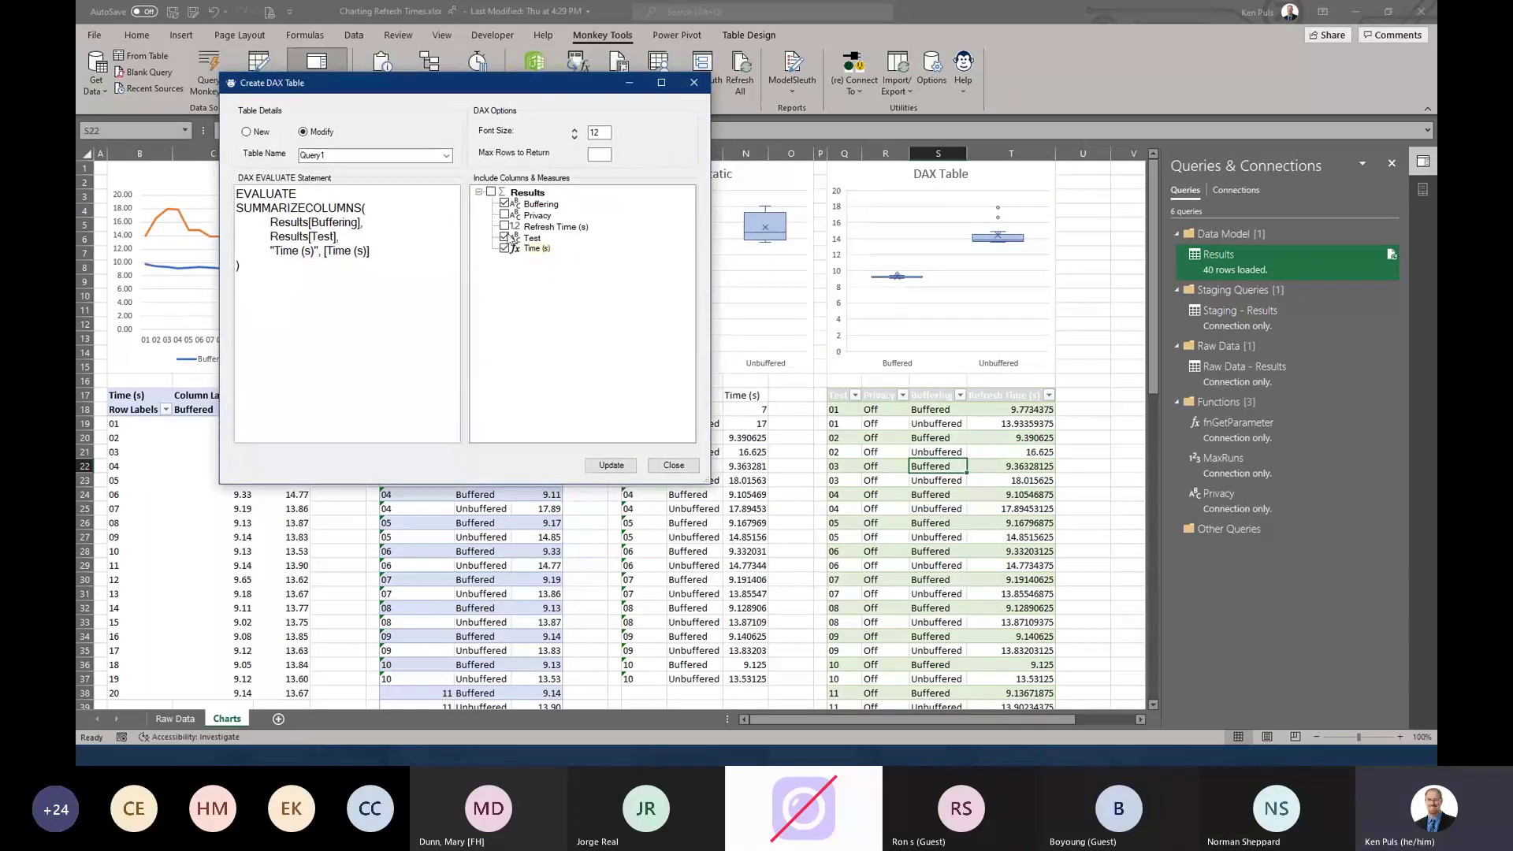
{"action": "left_click_drag", "start_coordinate": [342, 237], "coordinate": [235, 236]}
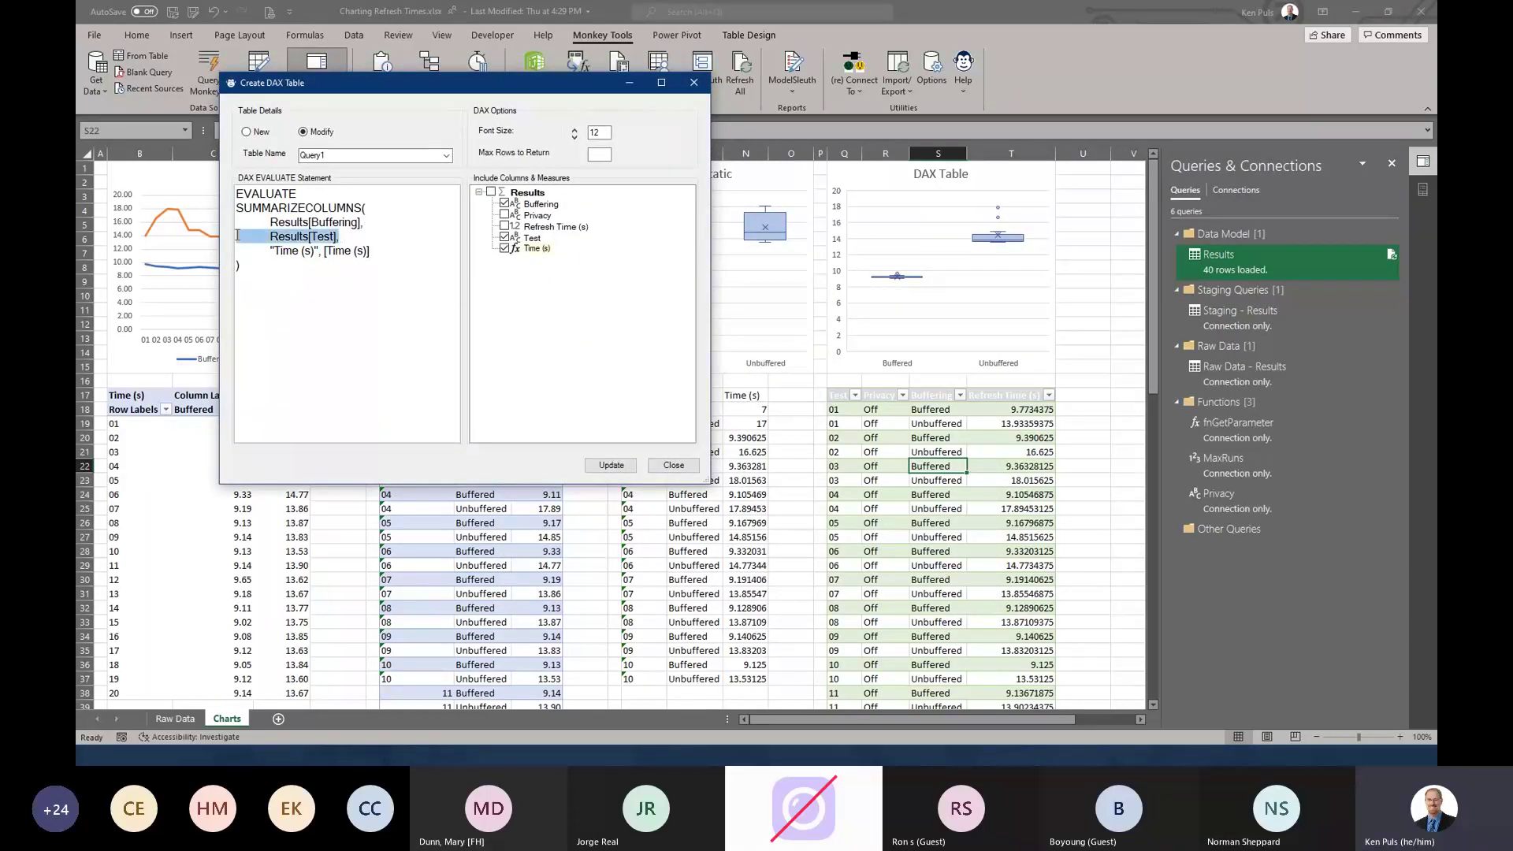
{"action": "key", "text": "BackSpace"}
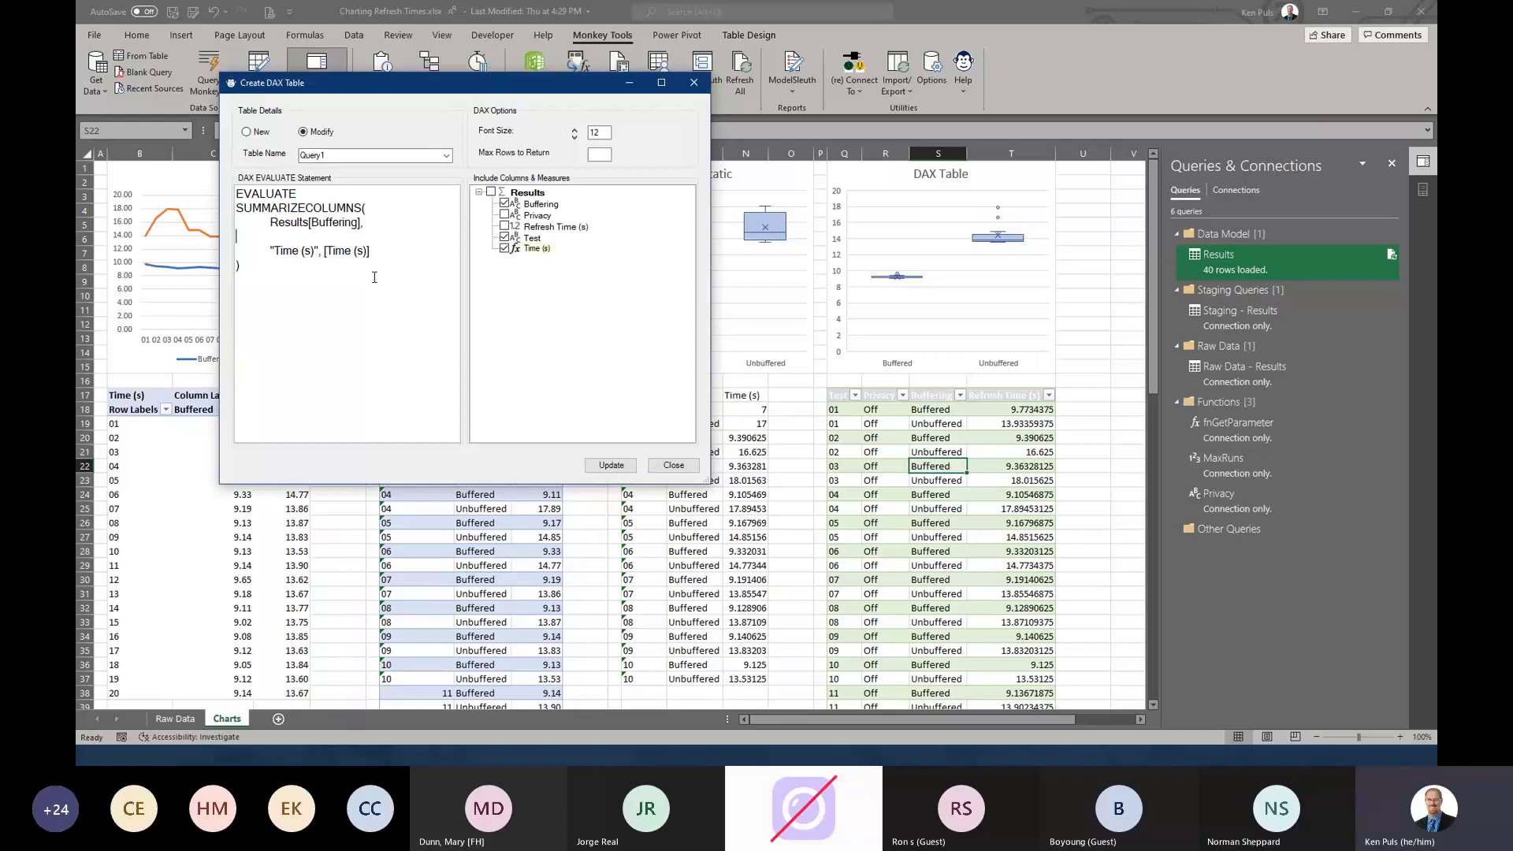
{"action": "key", "text": "BackSpace"}
{"action": "key", "text": "ctrl+z"}
{"action": "key", "text": "ctrl+z"}
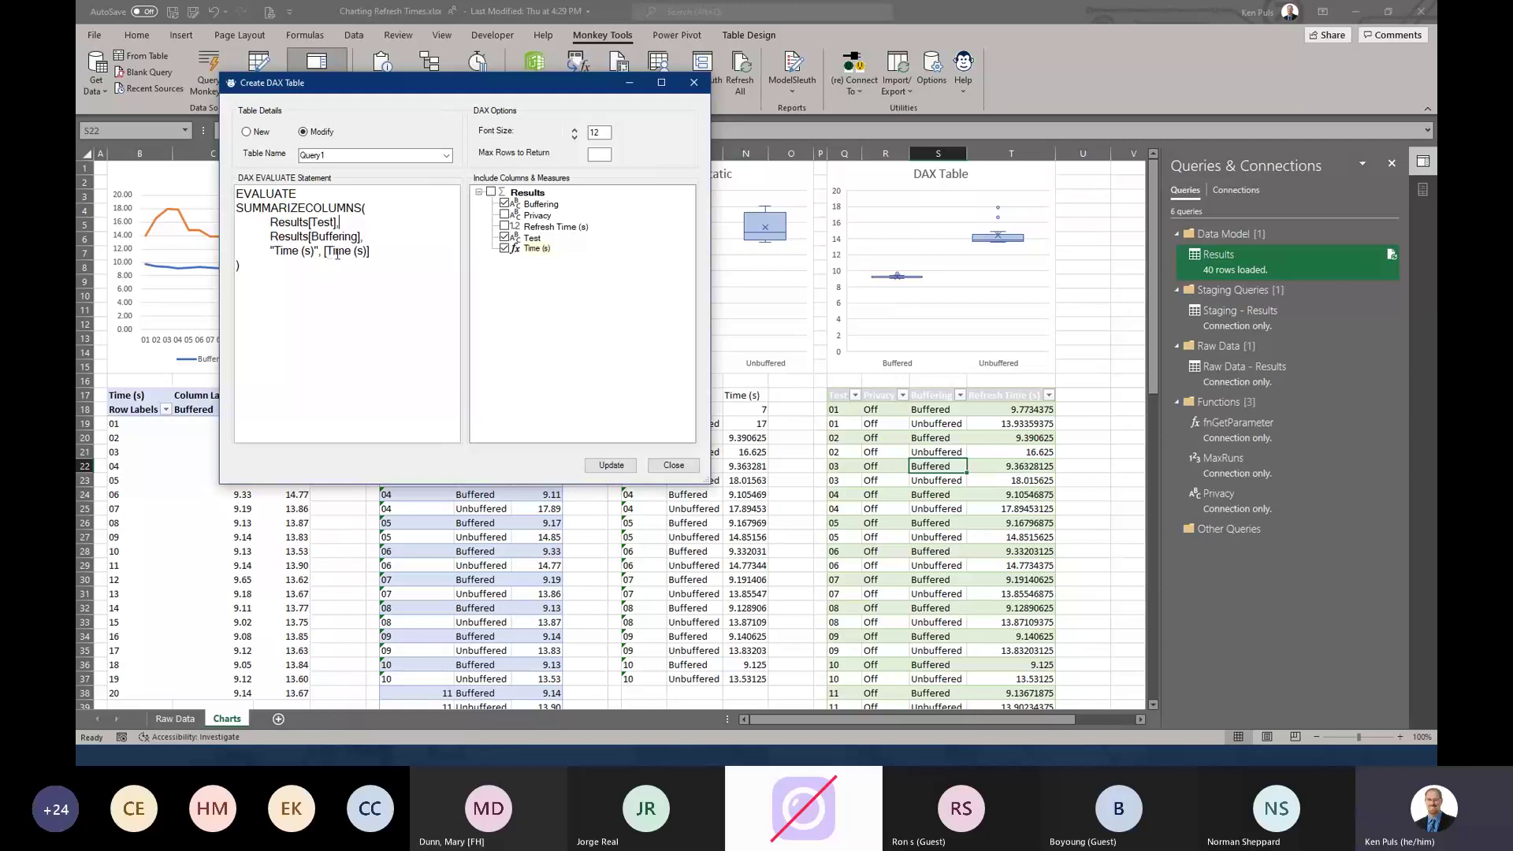
{"action": "left_click", "coordinate": [620, 469]}
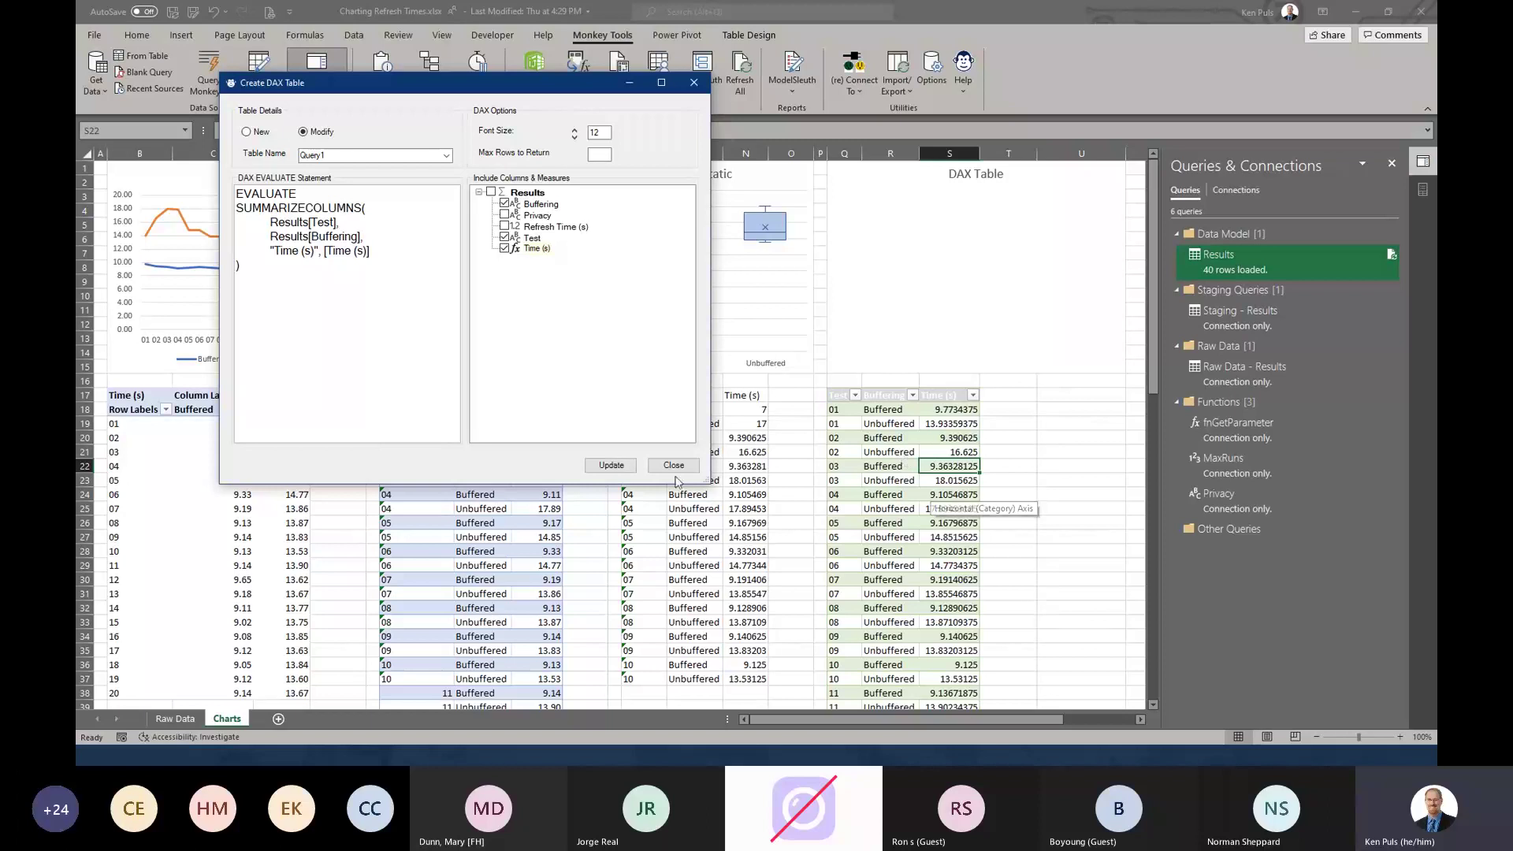
{"action": "left_click", "coordinate": [673, 465]}
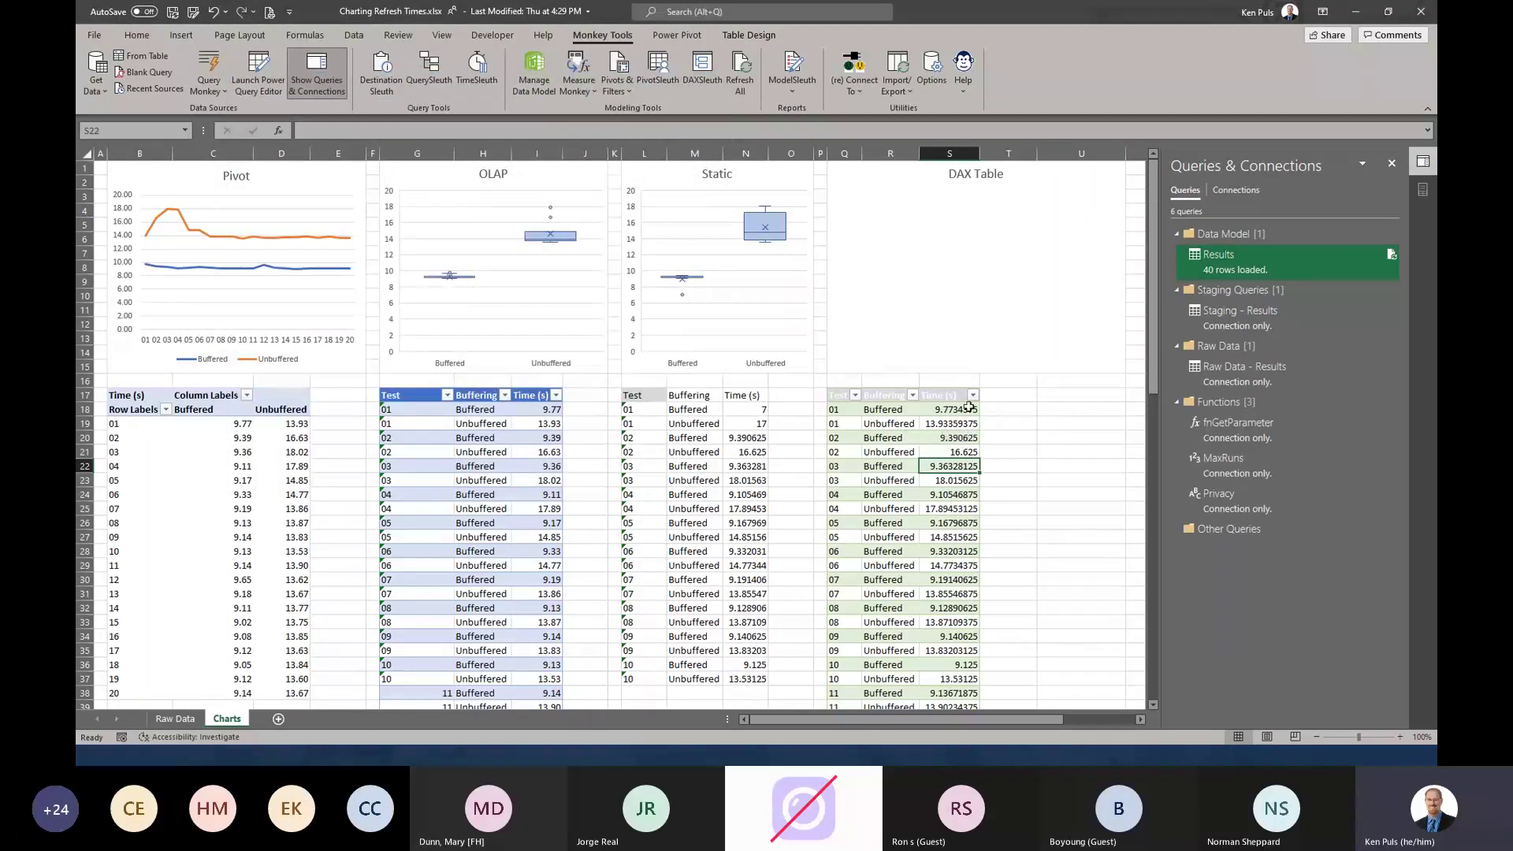
- Insert a Box and Whisker chart from the green table's Buffering and Time (s) columns and place it over the blank DAX Table chart
{"action": "left_click", "coordinate": [1023, 325]}
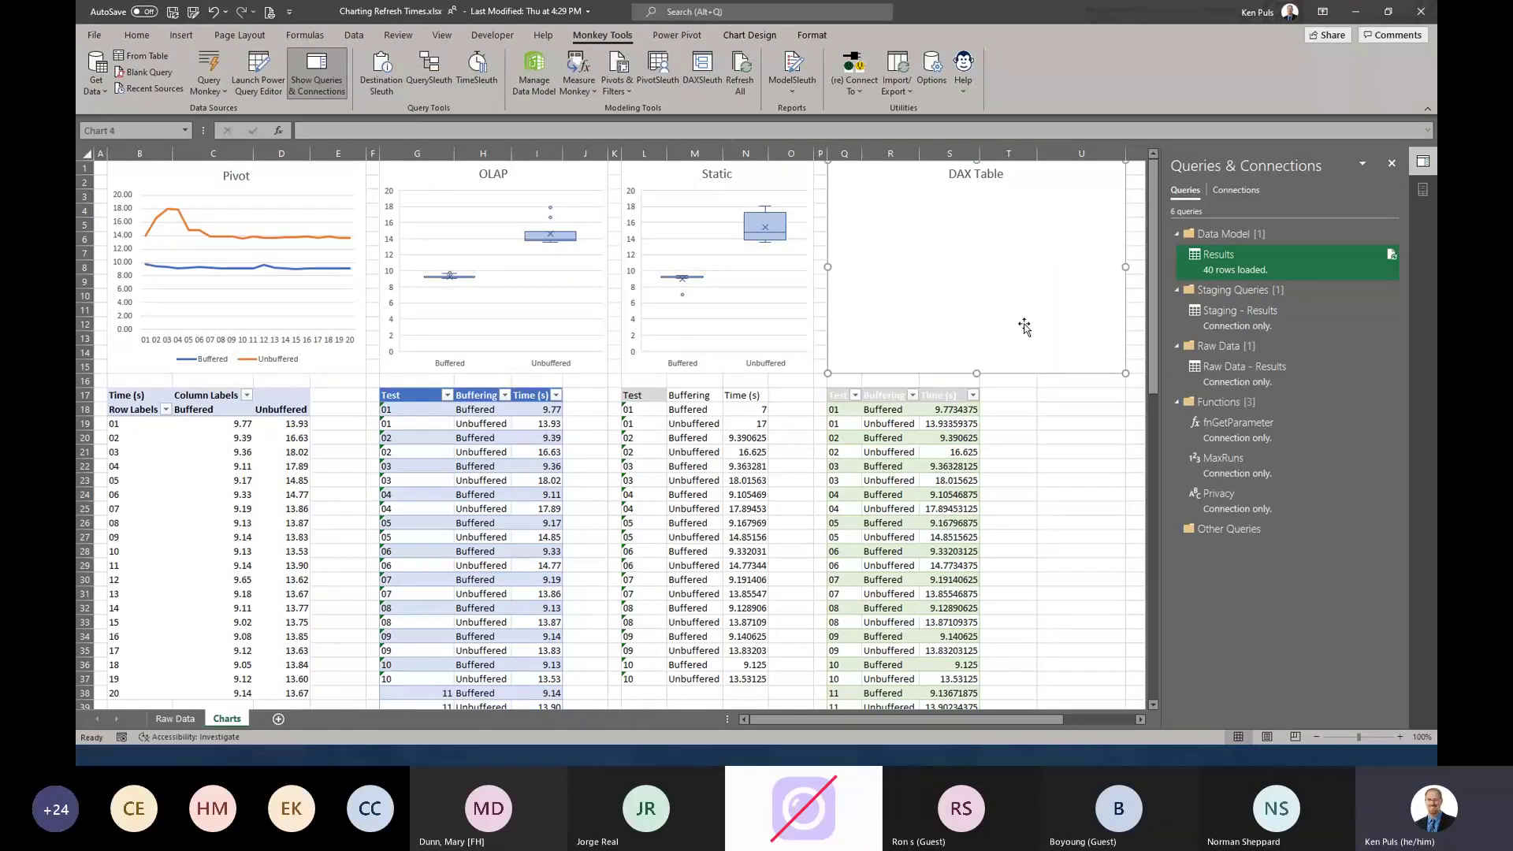
{"action": "key", "text": "Escape"}
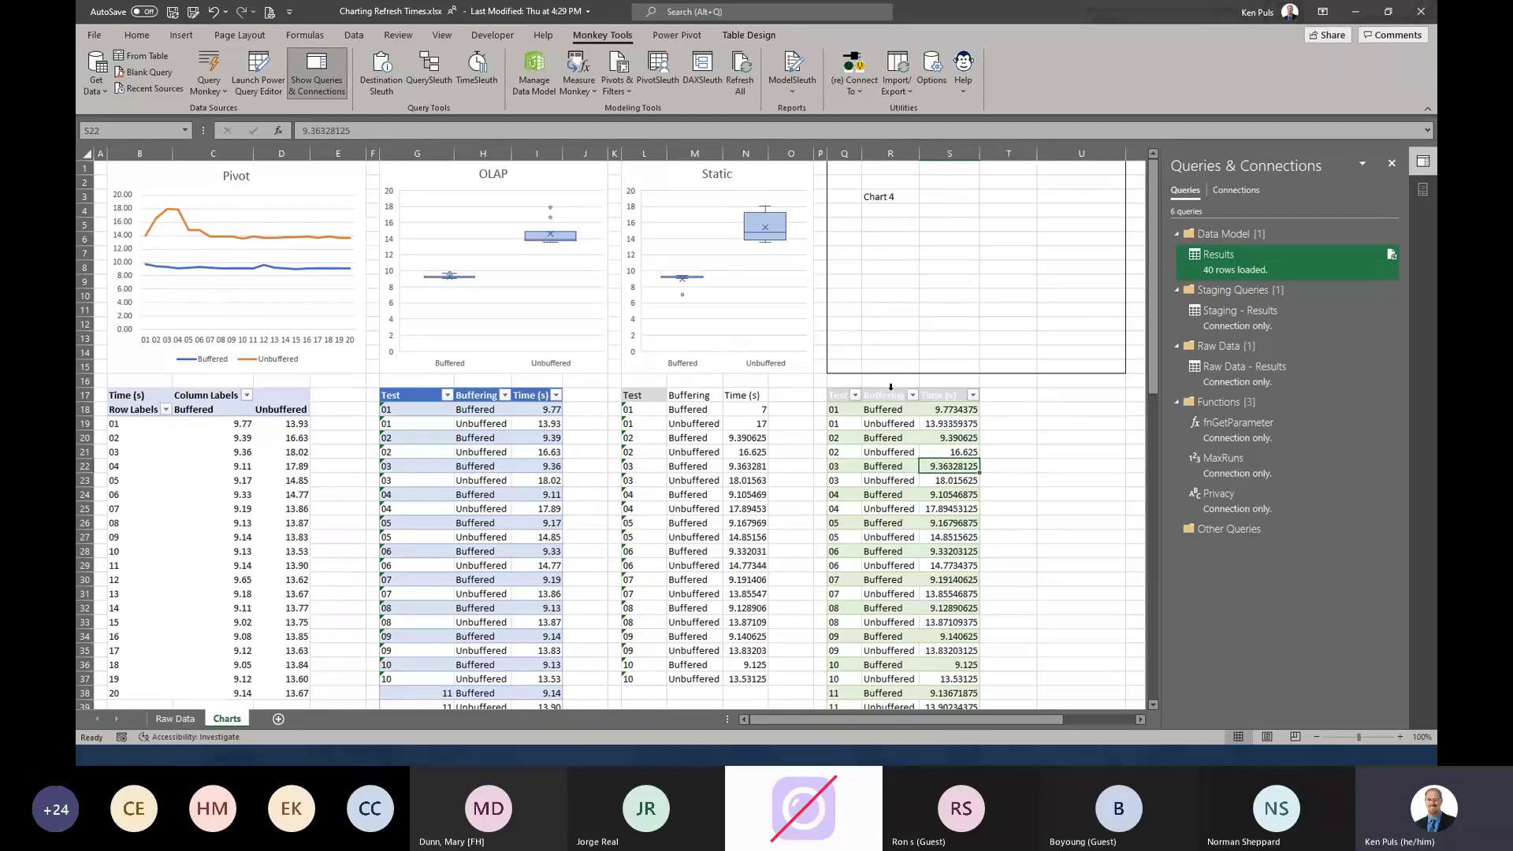
{"action": "left_click_drag", "start_coordinate": [890, 390], "coordinate": [949, 390]}
{"action": "left_click", "coordinate": [182, 35]}
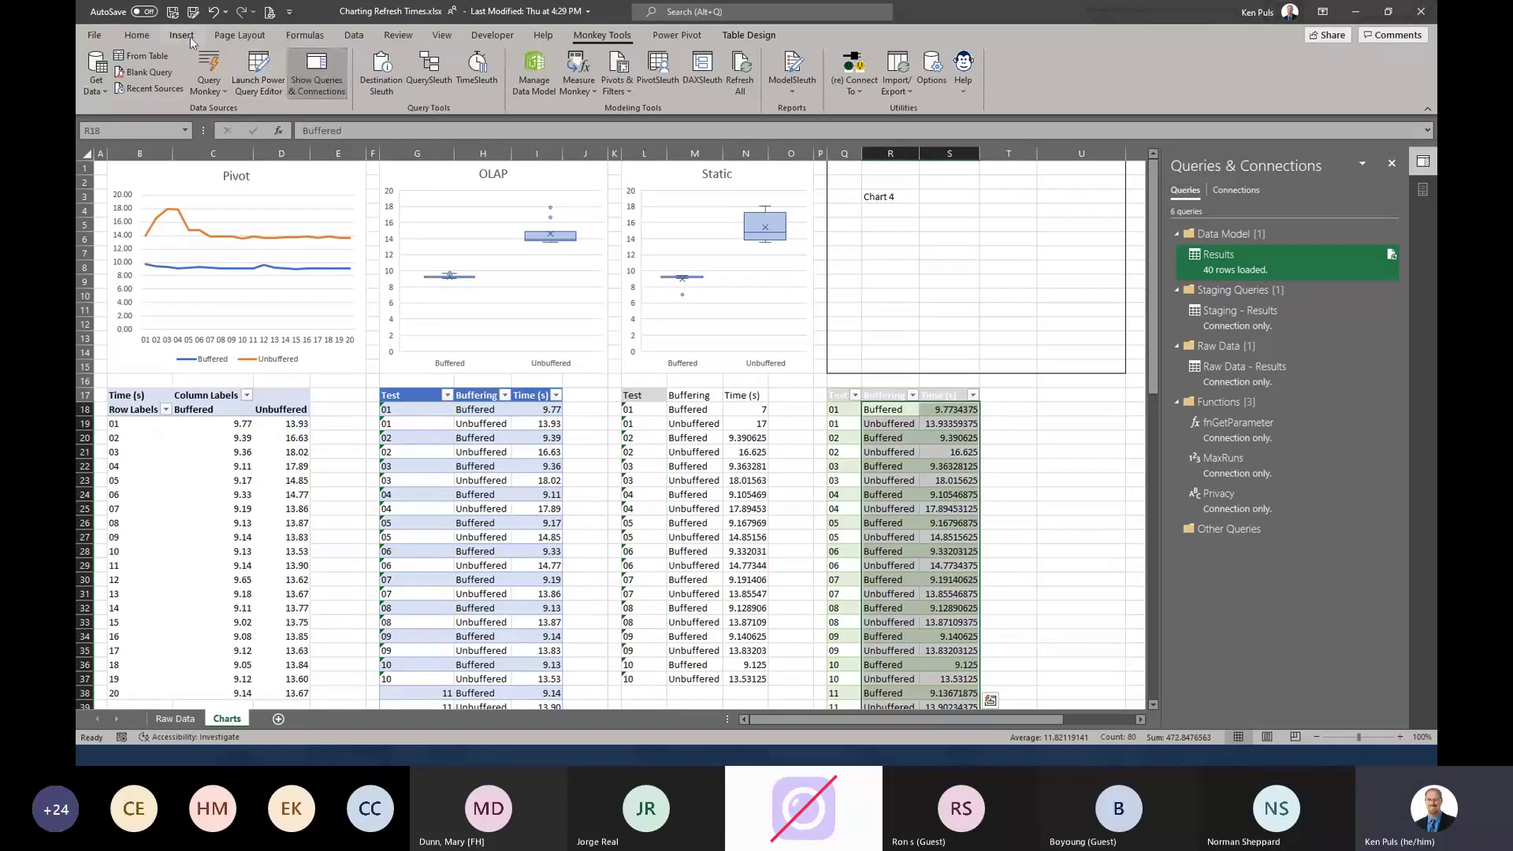
{"action": "left_click", "coordinate": [755, 72]}
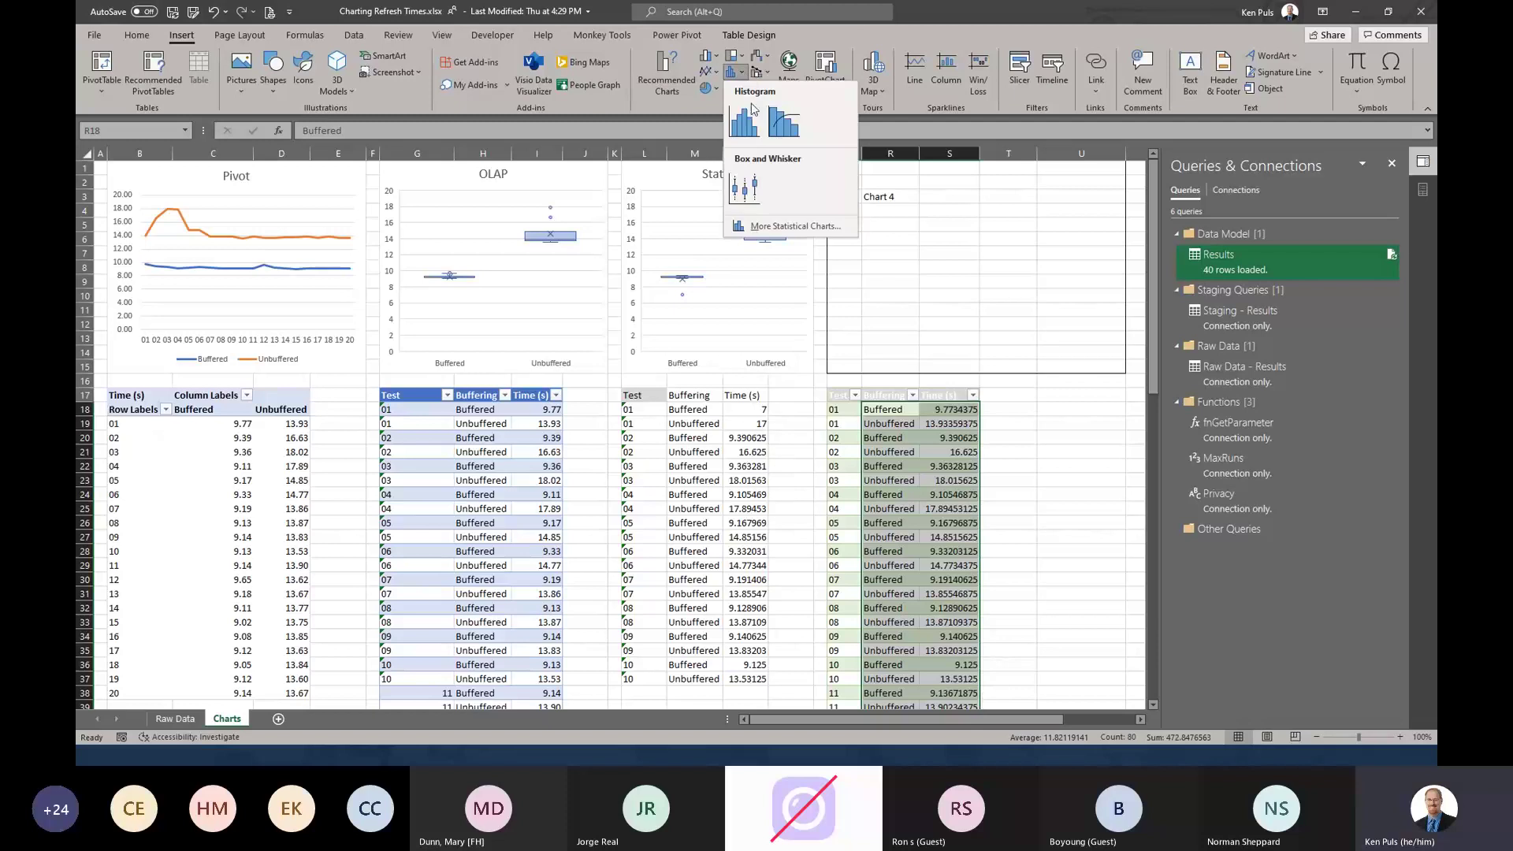
{"action": "left_click", "coordinate": [752, 125]}
{"action": "left_click_drag", "start_coordinate": [660, 330], "coordinate": [1038, 174]}
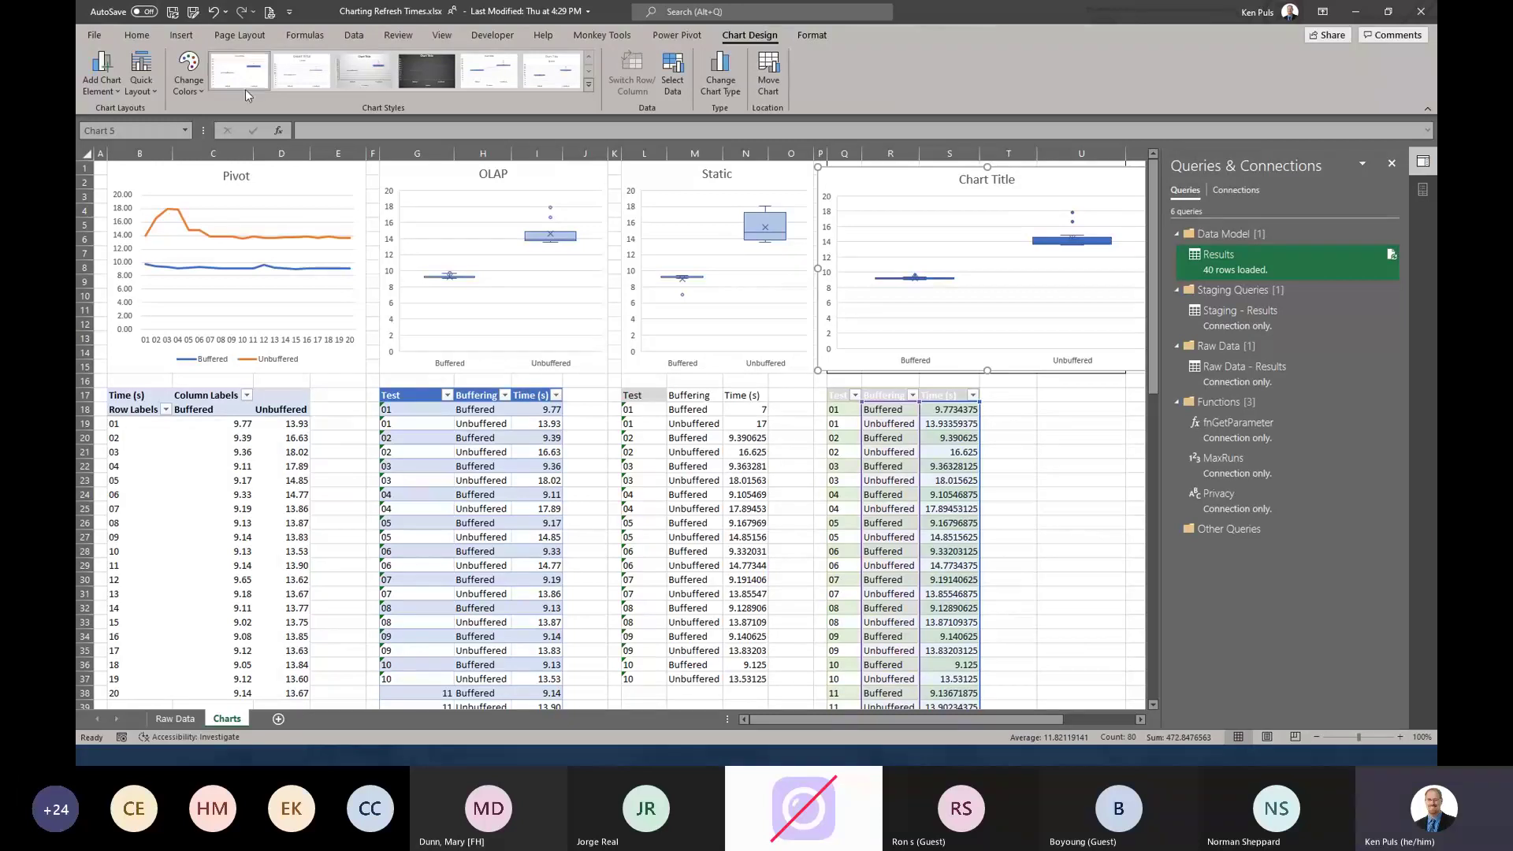
- Close Charting Refresh Times.xlsx without saving its changes
{"action": "left_click", "coordinate": [96, 36]}
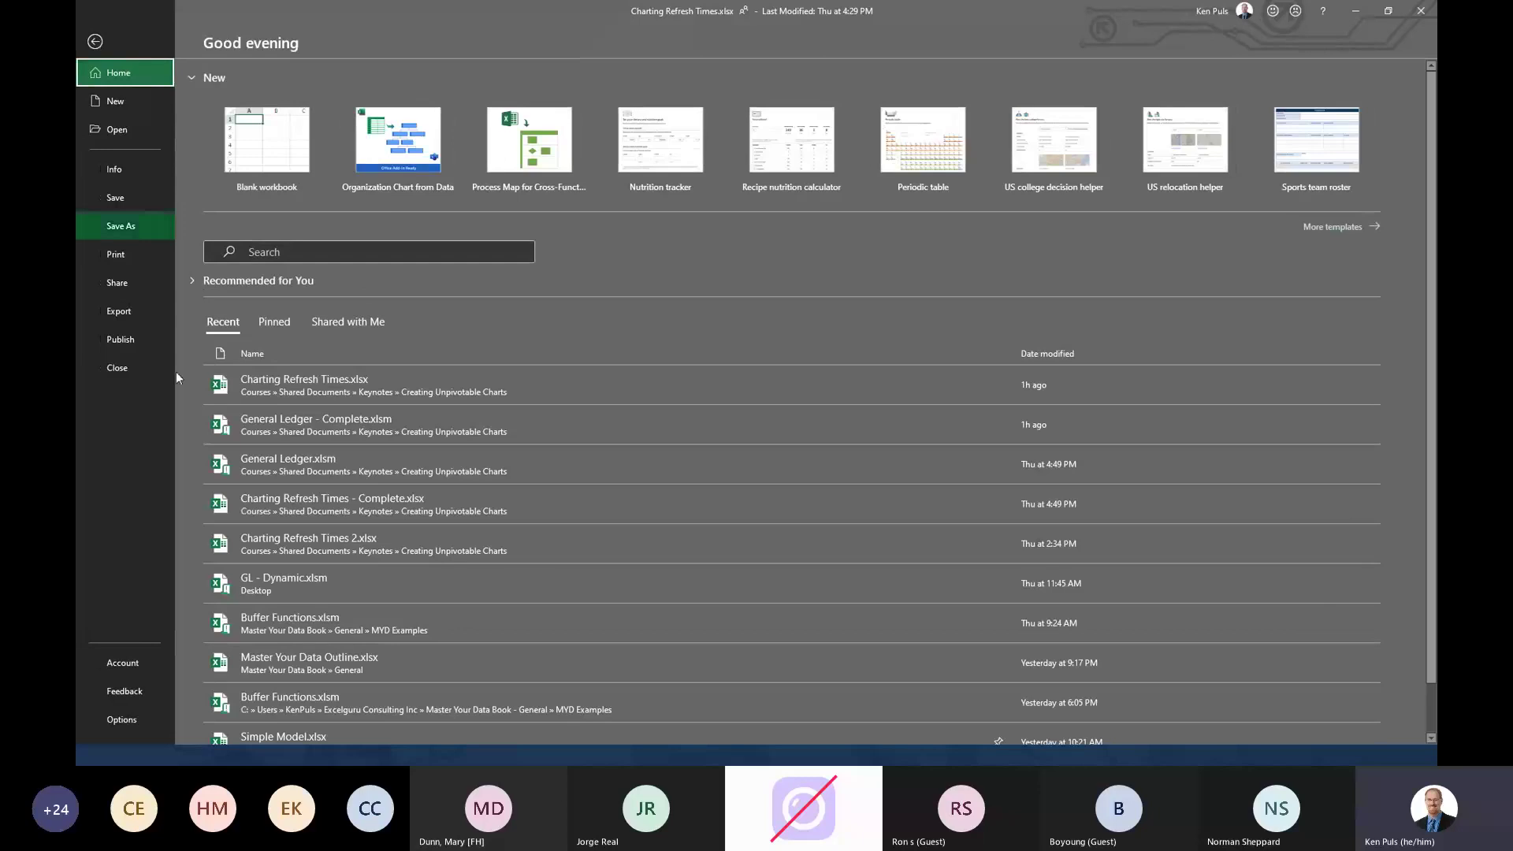
{"action": "left_click", "coordinate": [126, 375]}
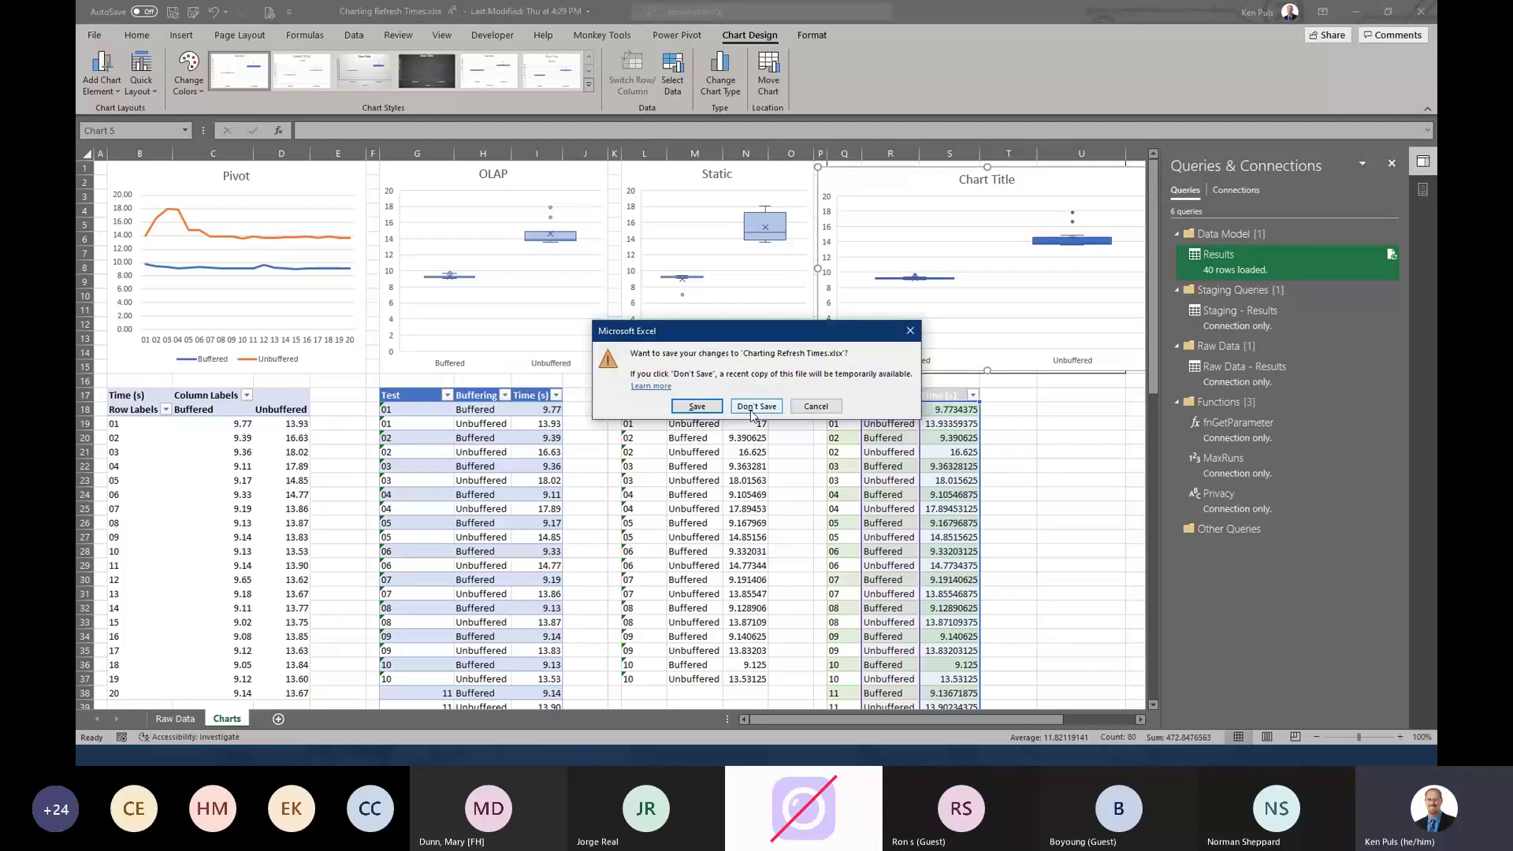
{"action": "left_click", "coordinate": [755, 406]}
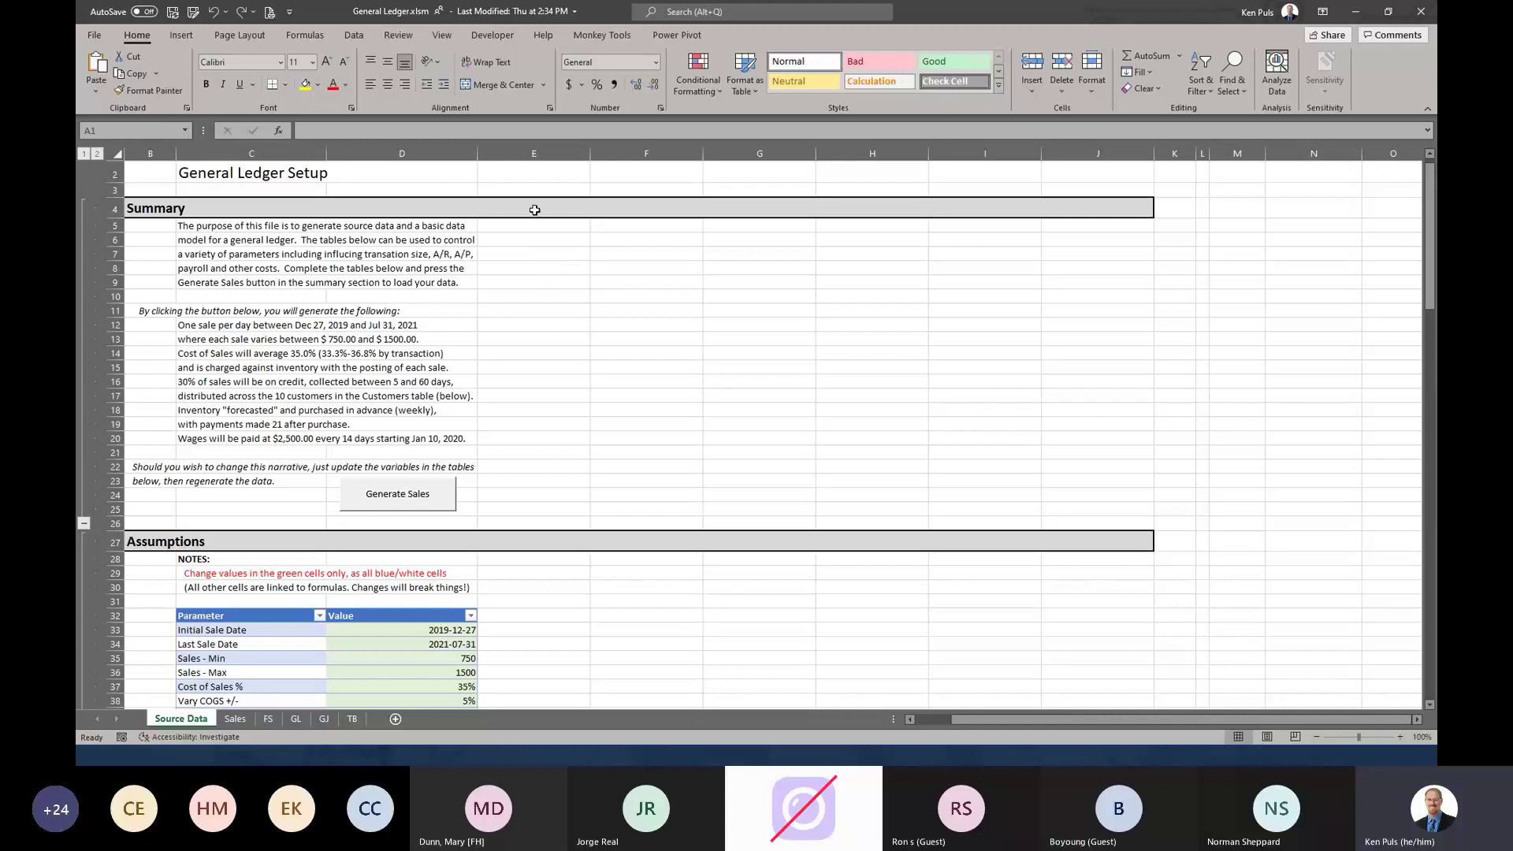
- Review the assumptions, chart of accounts, manual entries, recurring expenses and customers on General Ledger.xlsm's Source Data sheet
{"action": "left_click", "coordinate": [601, 35]}
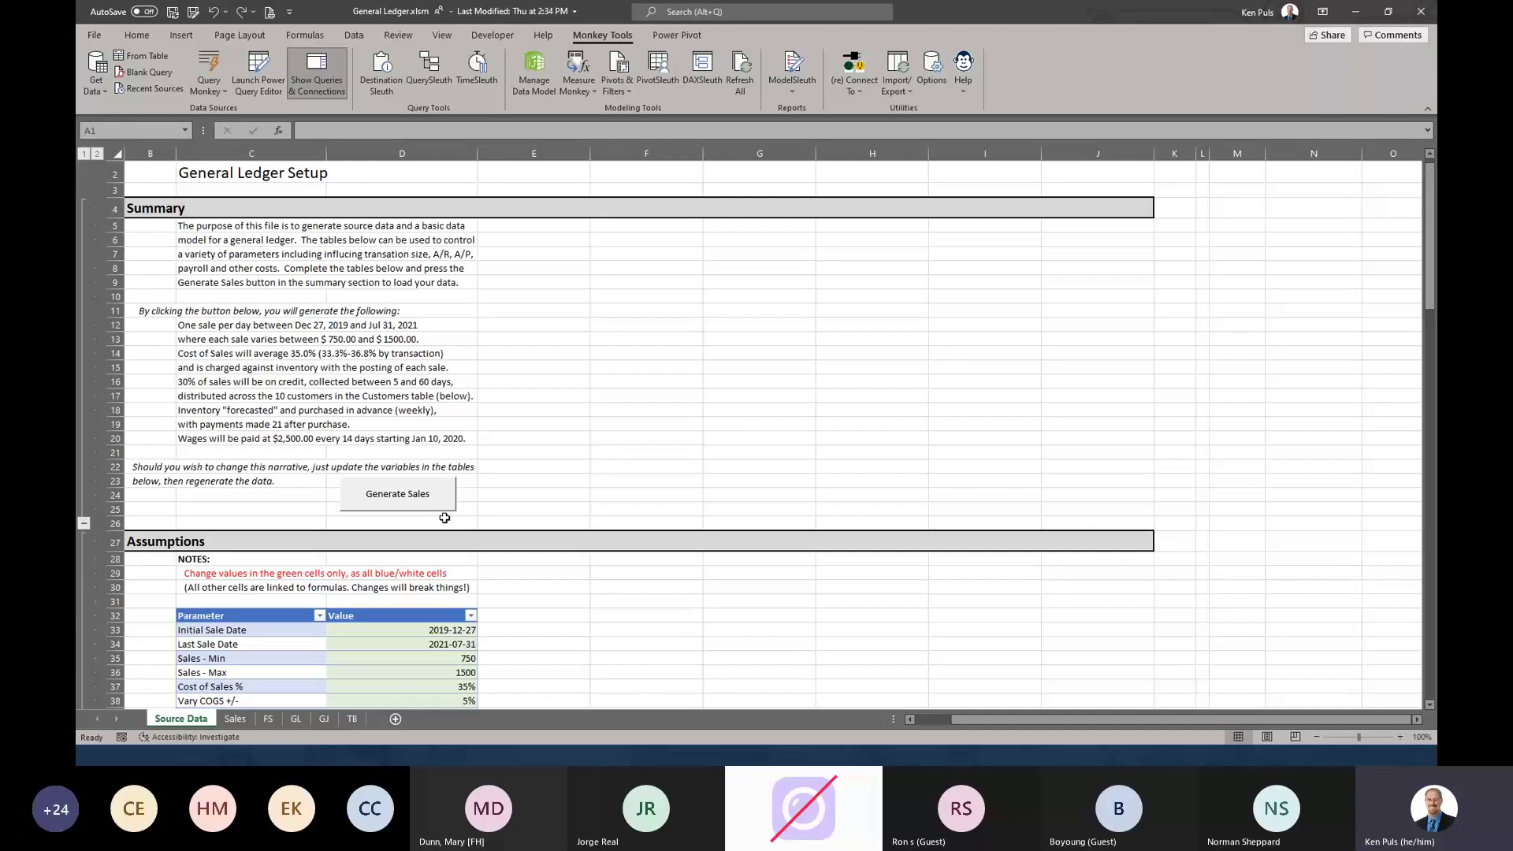
{"action": "scroll", "coordinate": [523, 508], "scroll_direction": "down", "scroll_amount": 20}
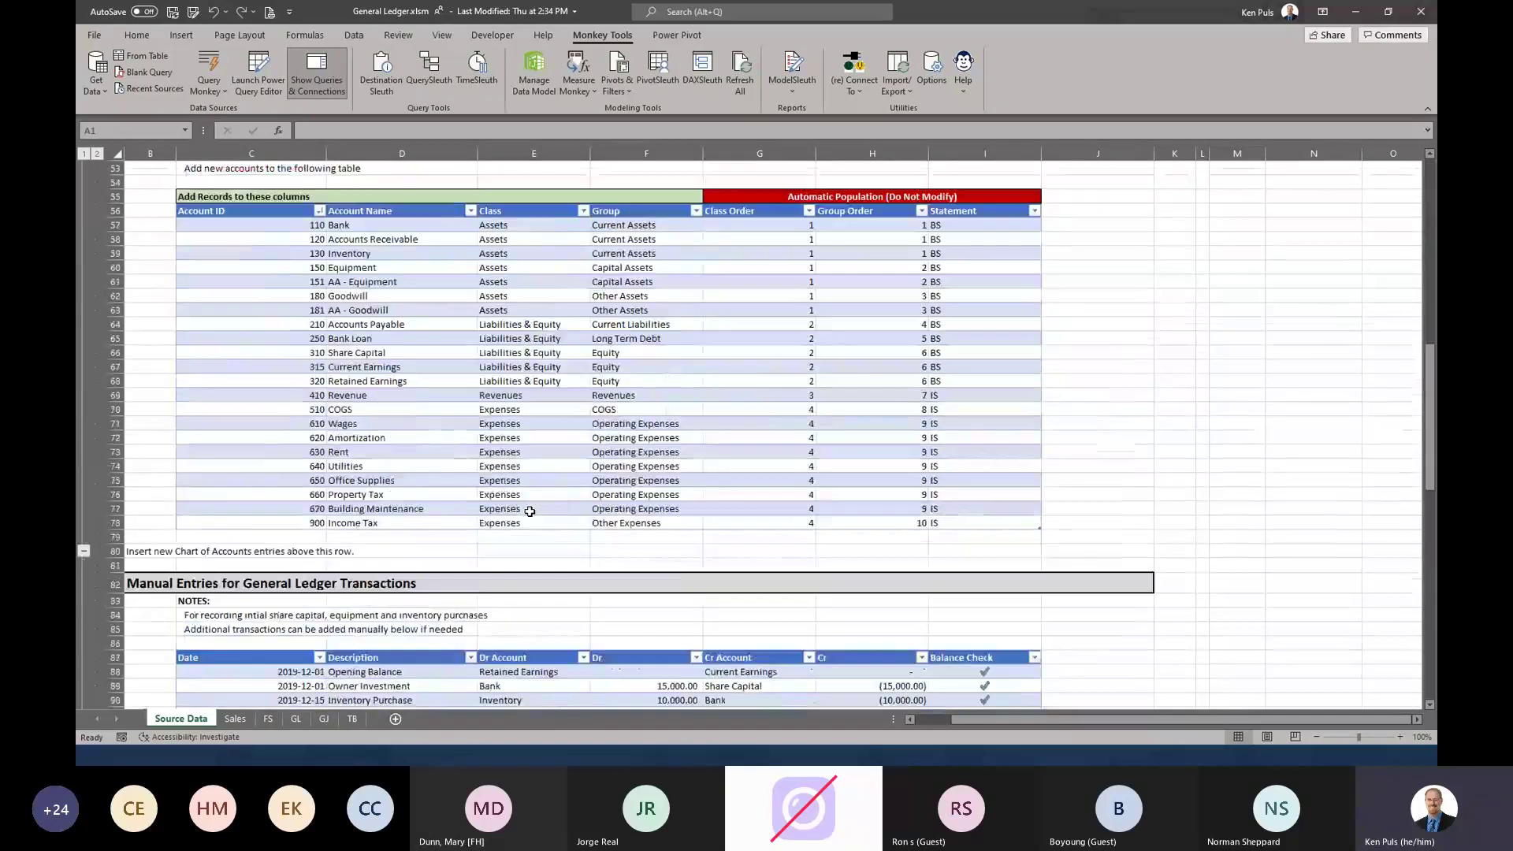
{"action": "scroll", "coordinate": [529, 512], "scroll_direction": "down", "scroll_amount": 11}
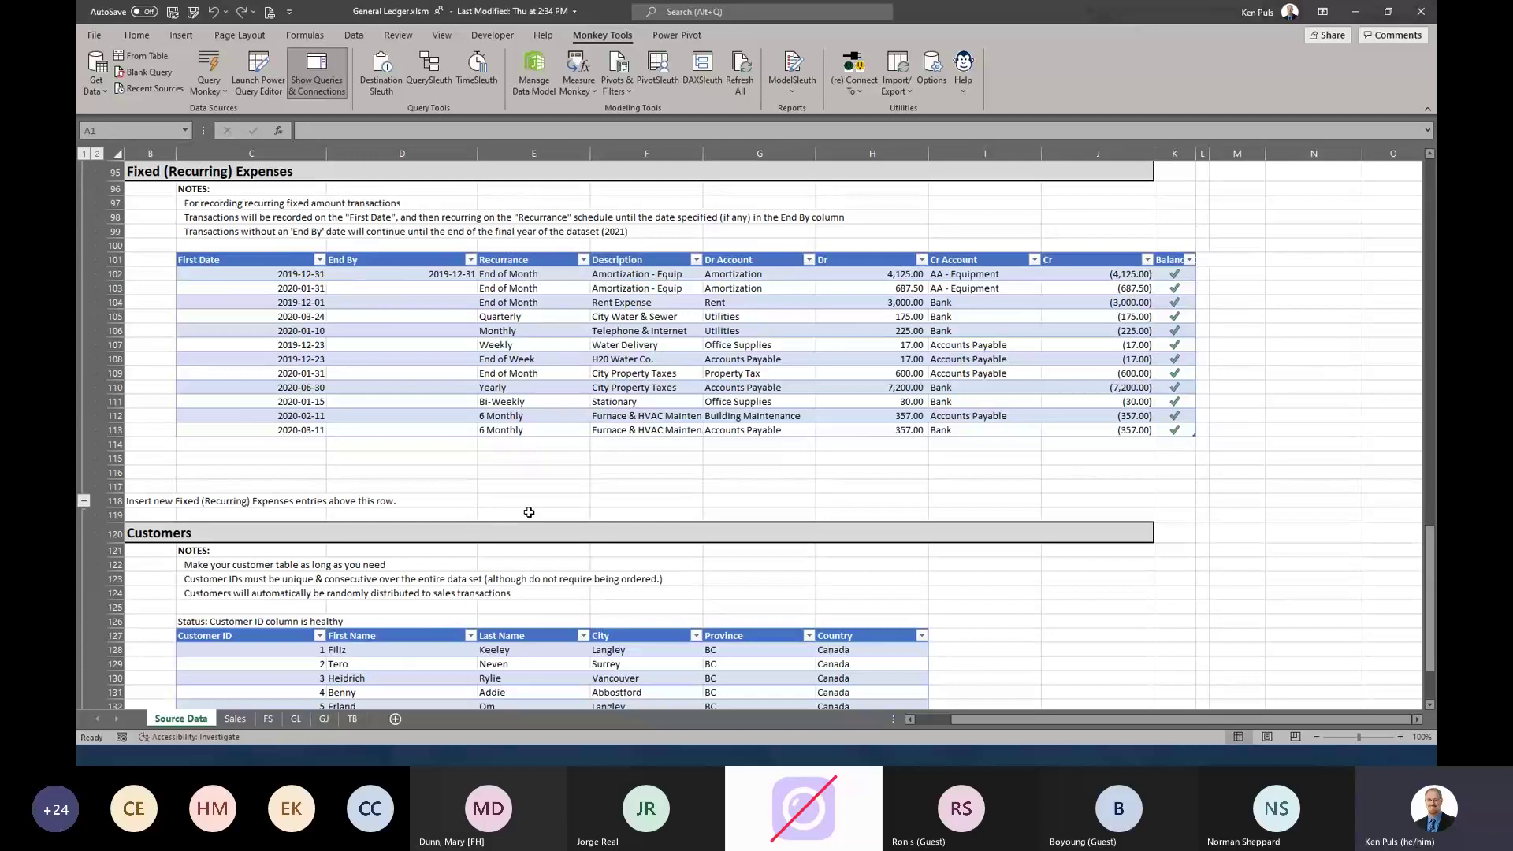
{"action": "scroll", "coordinate": [529, 512], "scroll_direction": "up", "scroll_amount": 20}
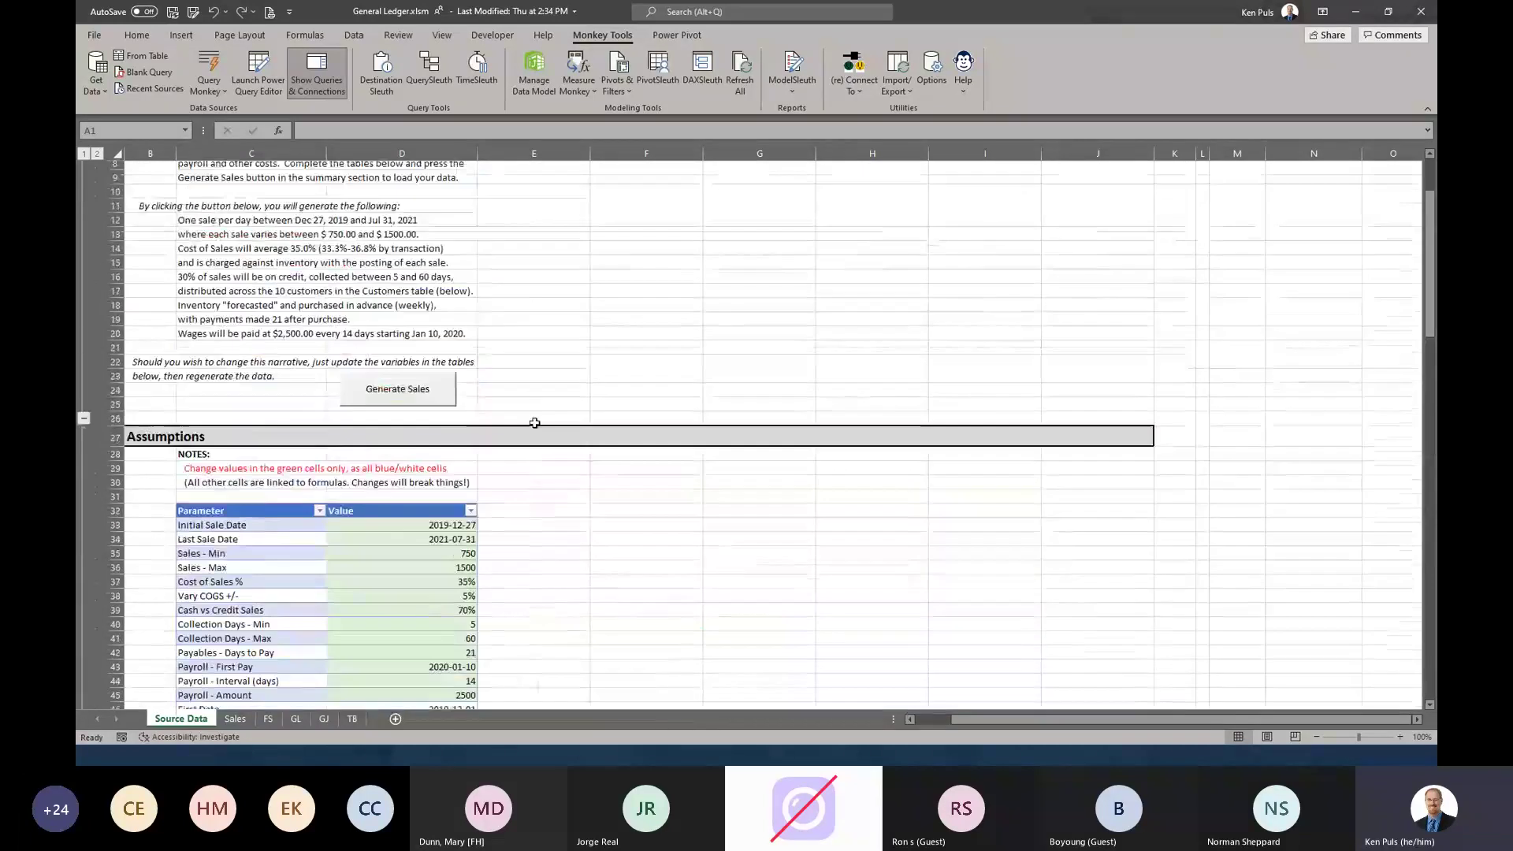
{"action": "scroll", "coordinate": [534, 423], "scroll_direction": "up", "scroll_amount": 1}
- Examine the data model's table relationships in Power Pivot's Diagram View, and close the Power Pivot window
{"action": "left_click", "coordinate": [535, 67]}
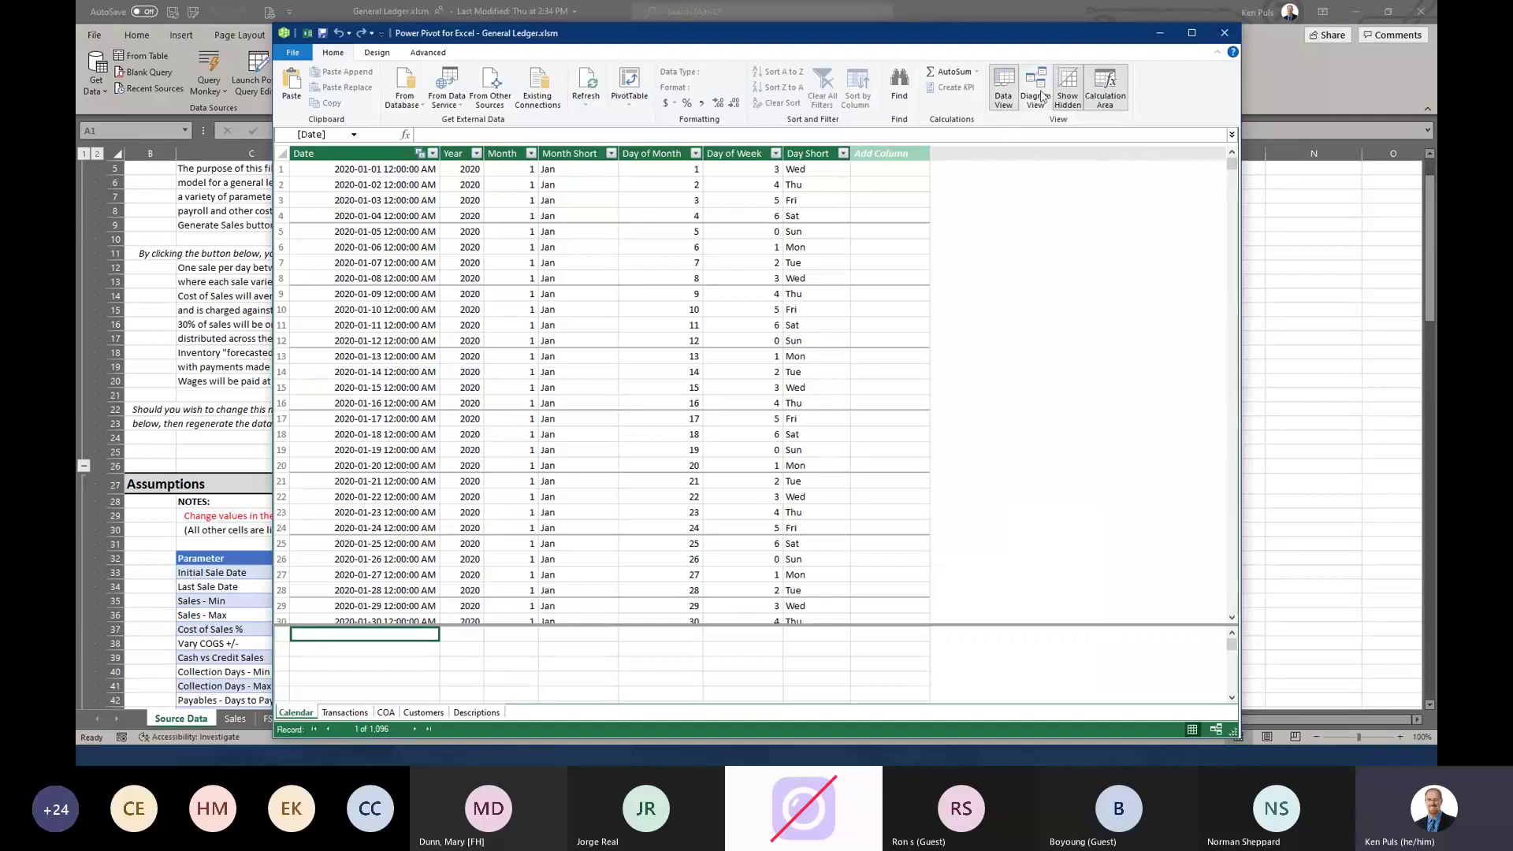
{"action": "left_click", "coordinate": [1037, 93]}
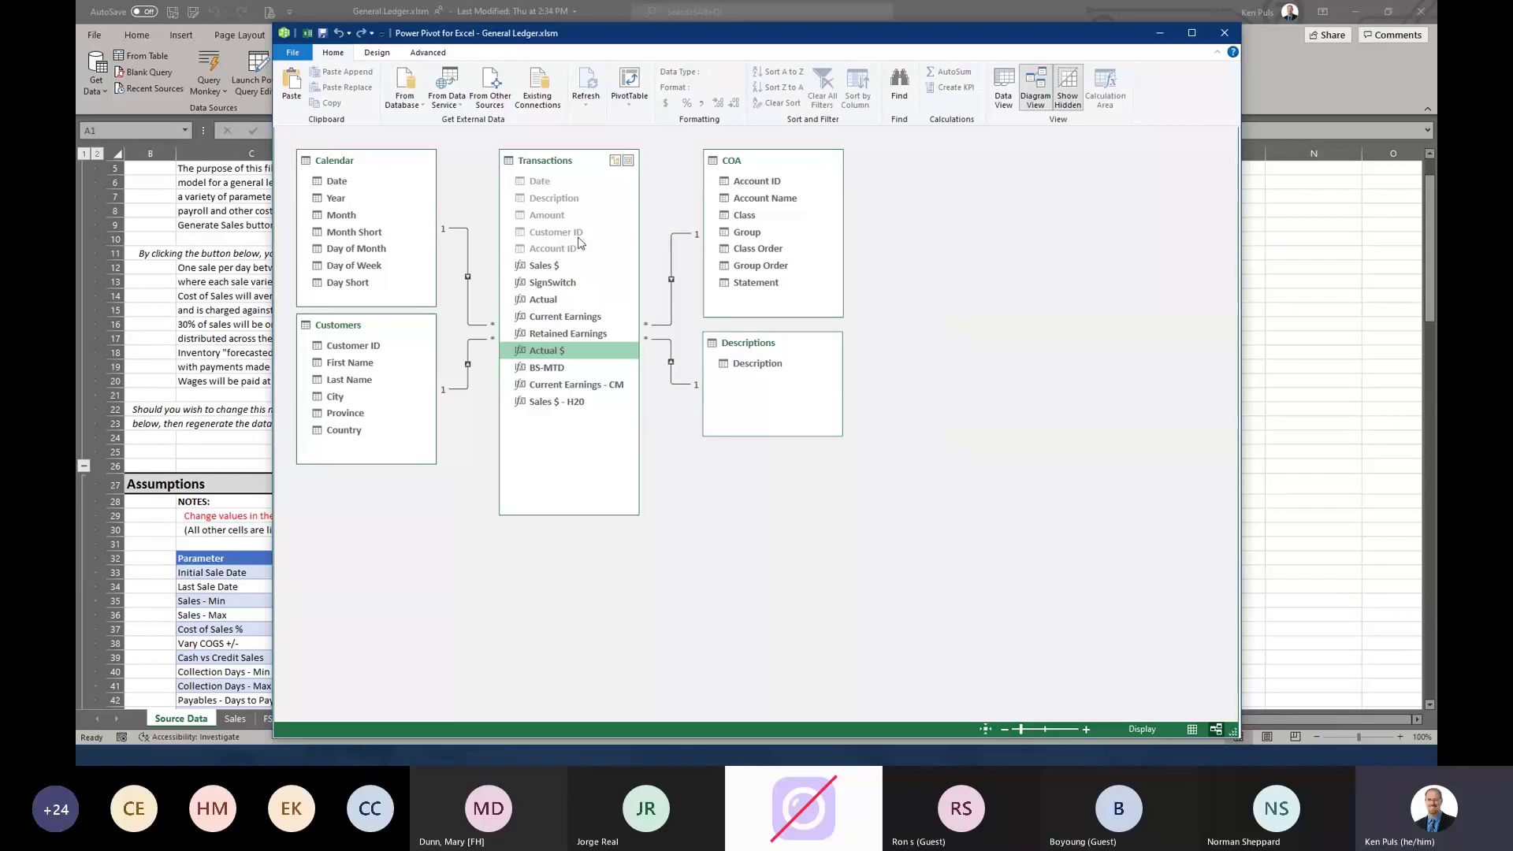
{"action": "left_click", "coordinate": [693, 234]}
{"action": "left_click", "coordinate": [1219, 40]}
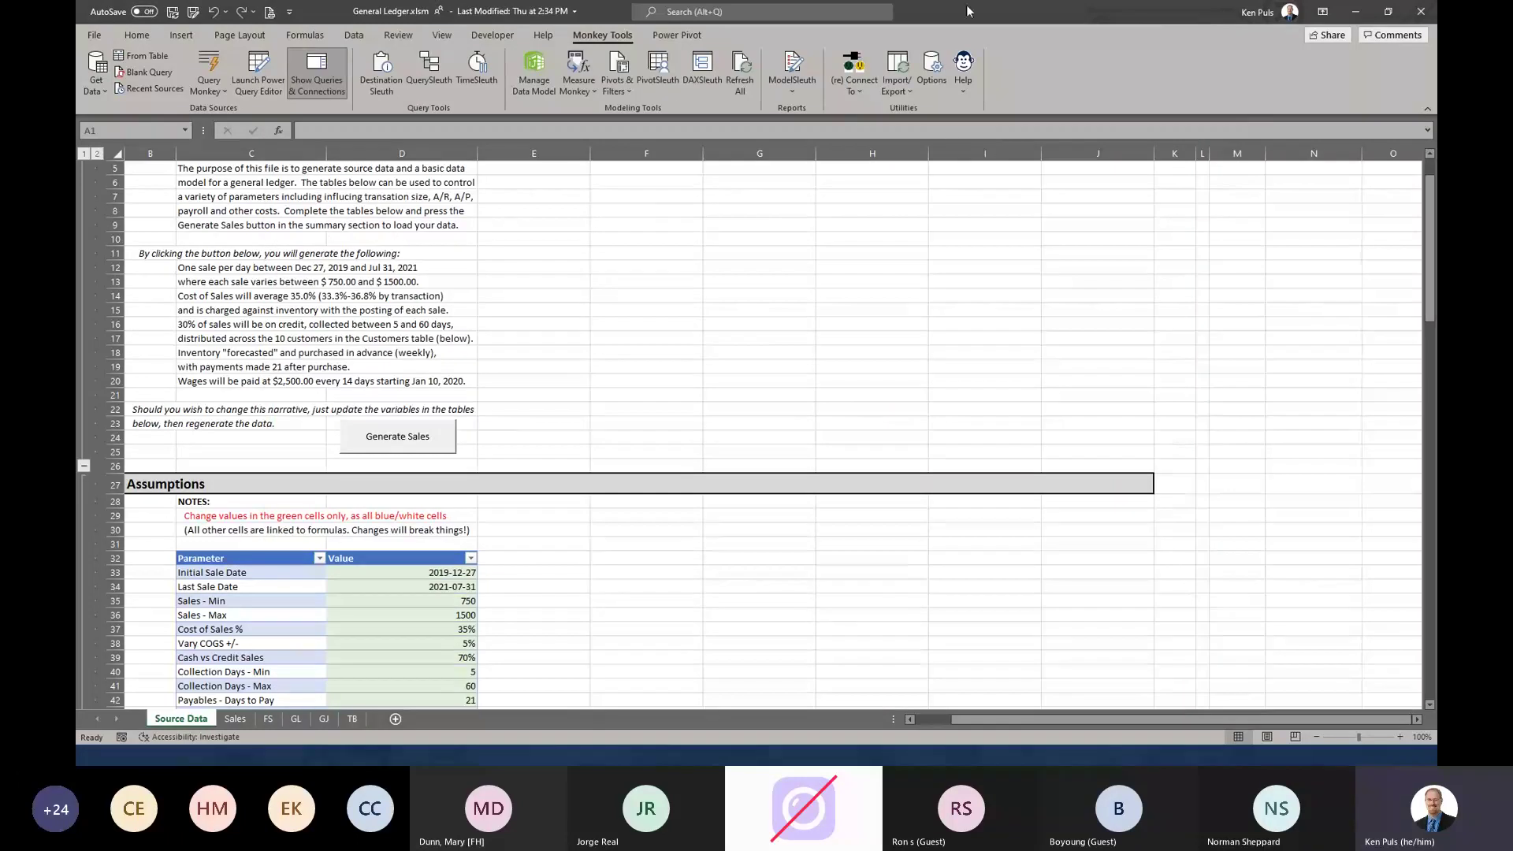
- Inspect the Actual measure and its Sales $ and SignSwitch precedents in DAXSleuth
{"action": "left_click", "coordinate": [702, 70]}
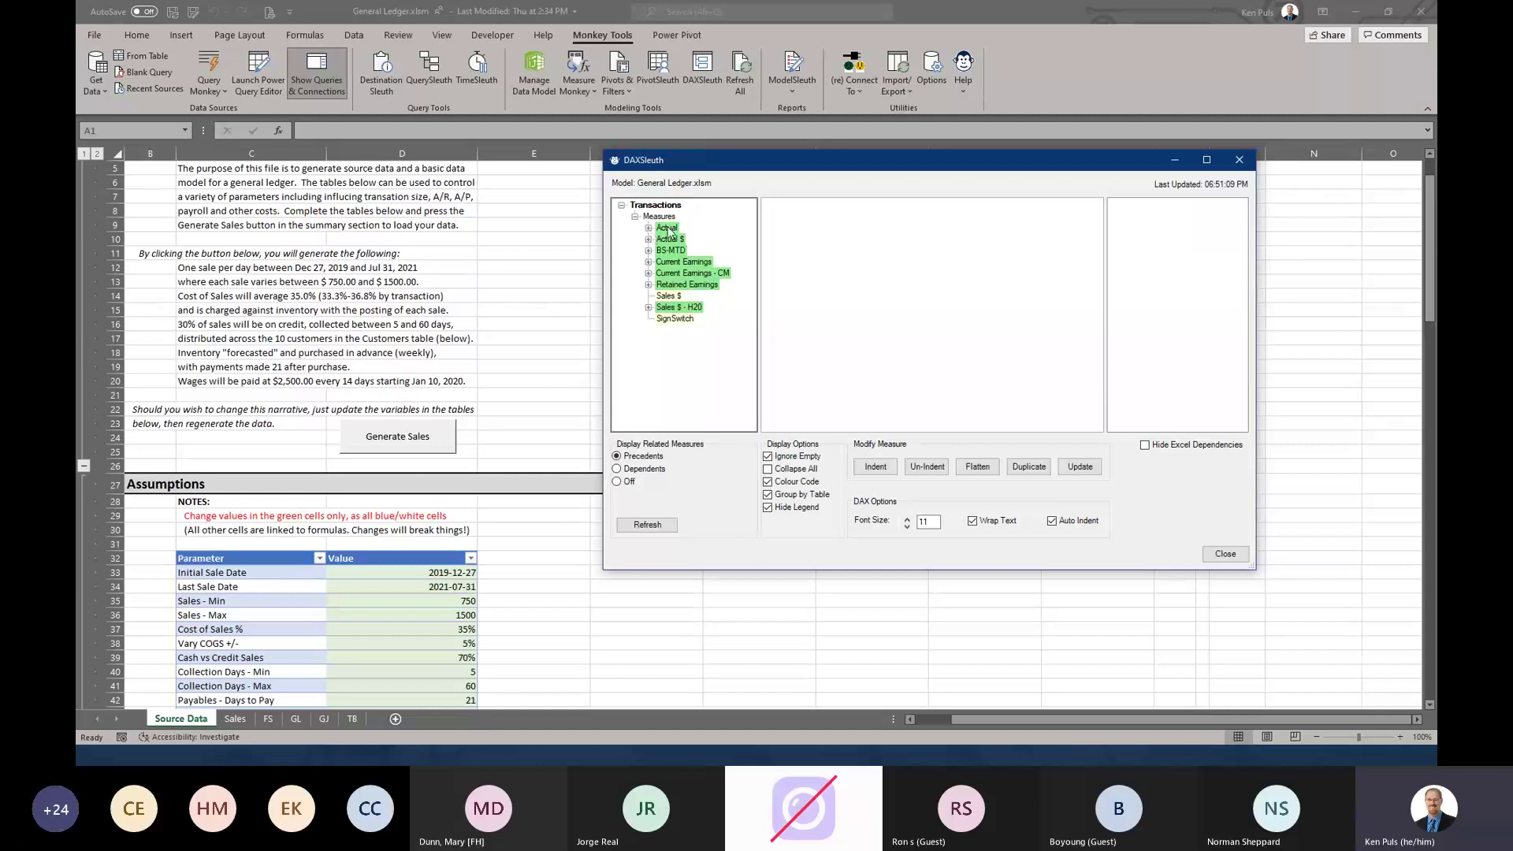
{"action": "left_click", "coordinate": [666, 229]}
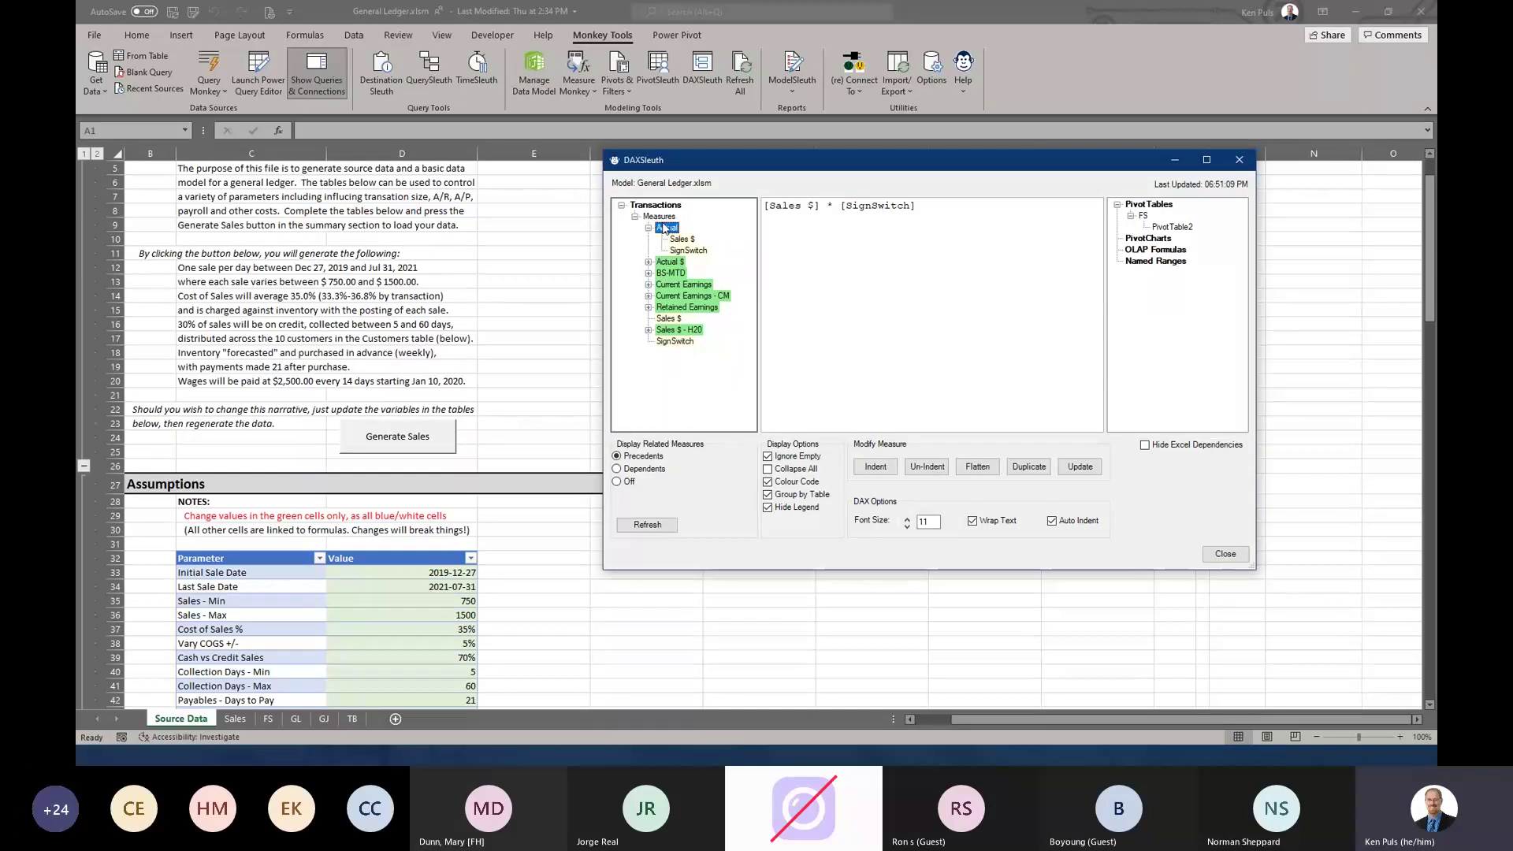
{"action": "left_click", "coordinate": [682, 240]}
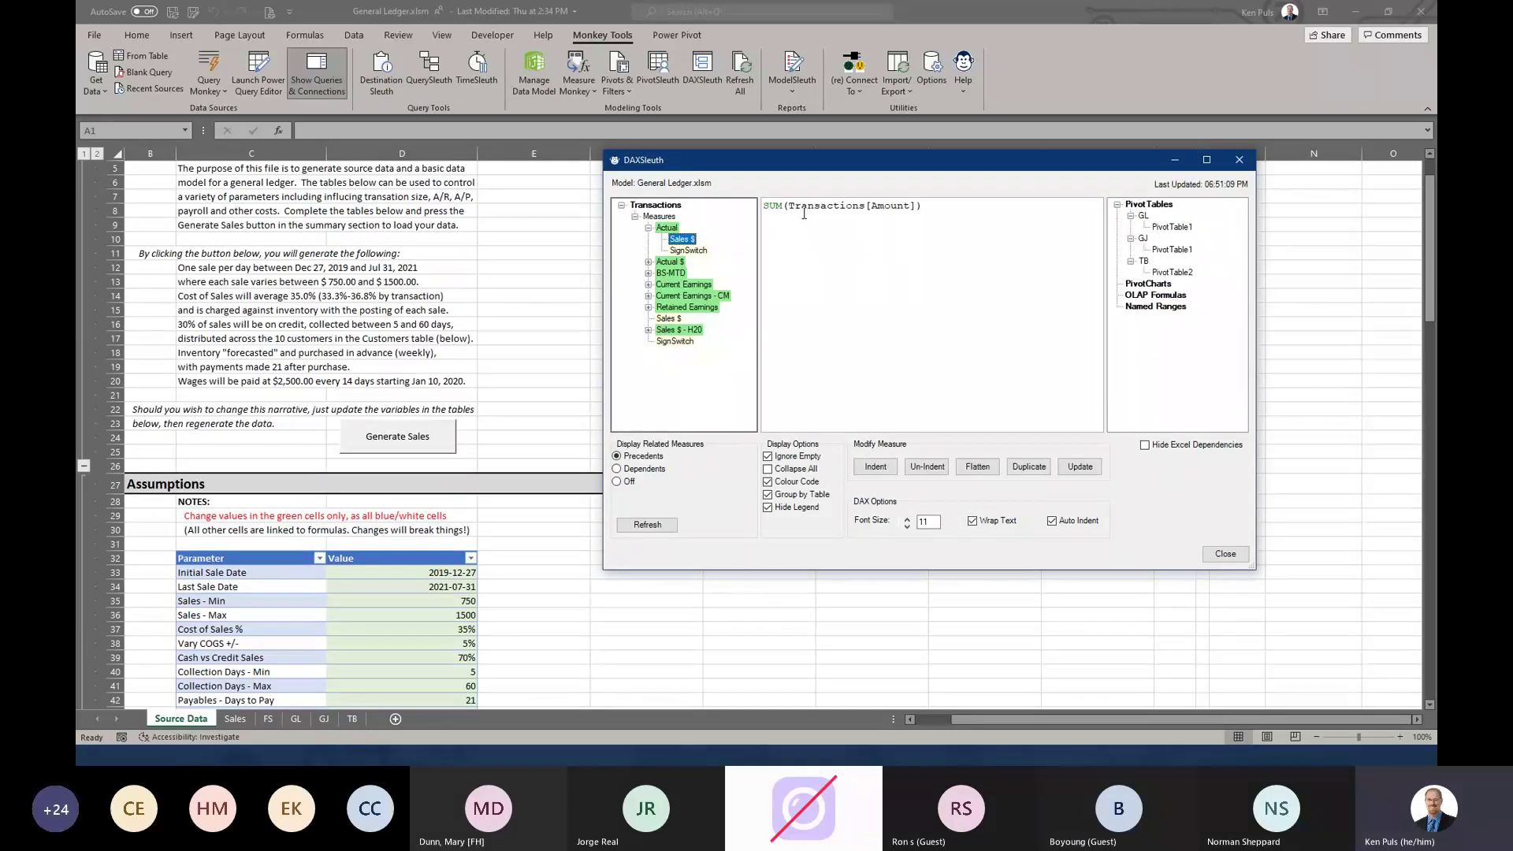
{"action": "left_click", "coordinate": [690, 251]}
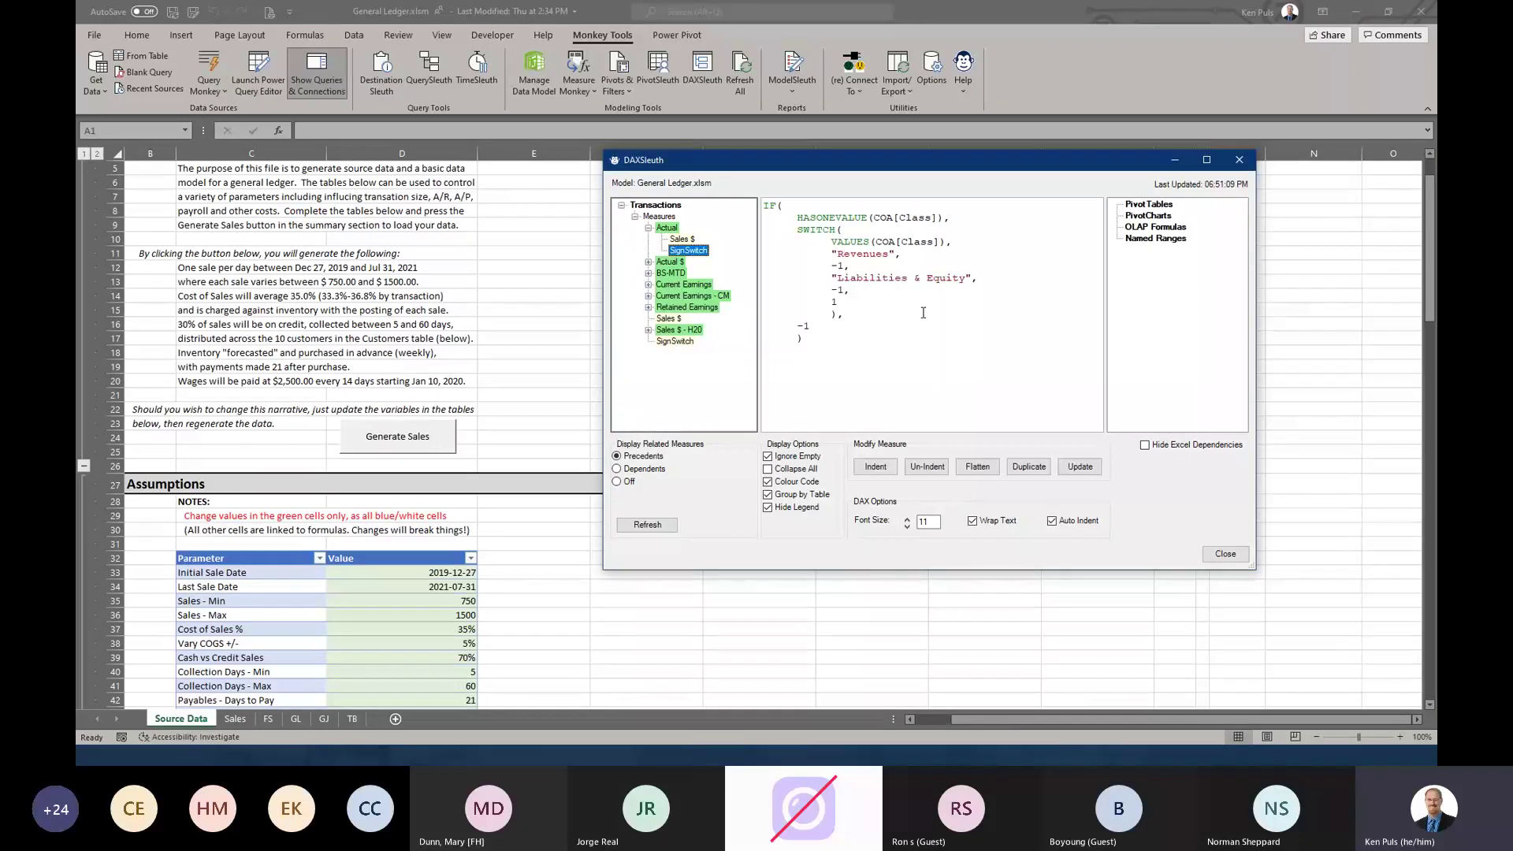
{"action": "left_click", "coordinate": [667, 228]}
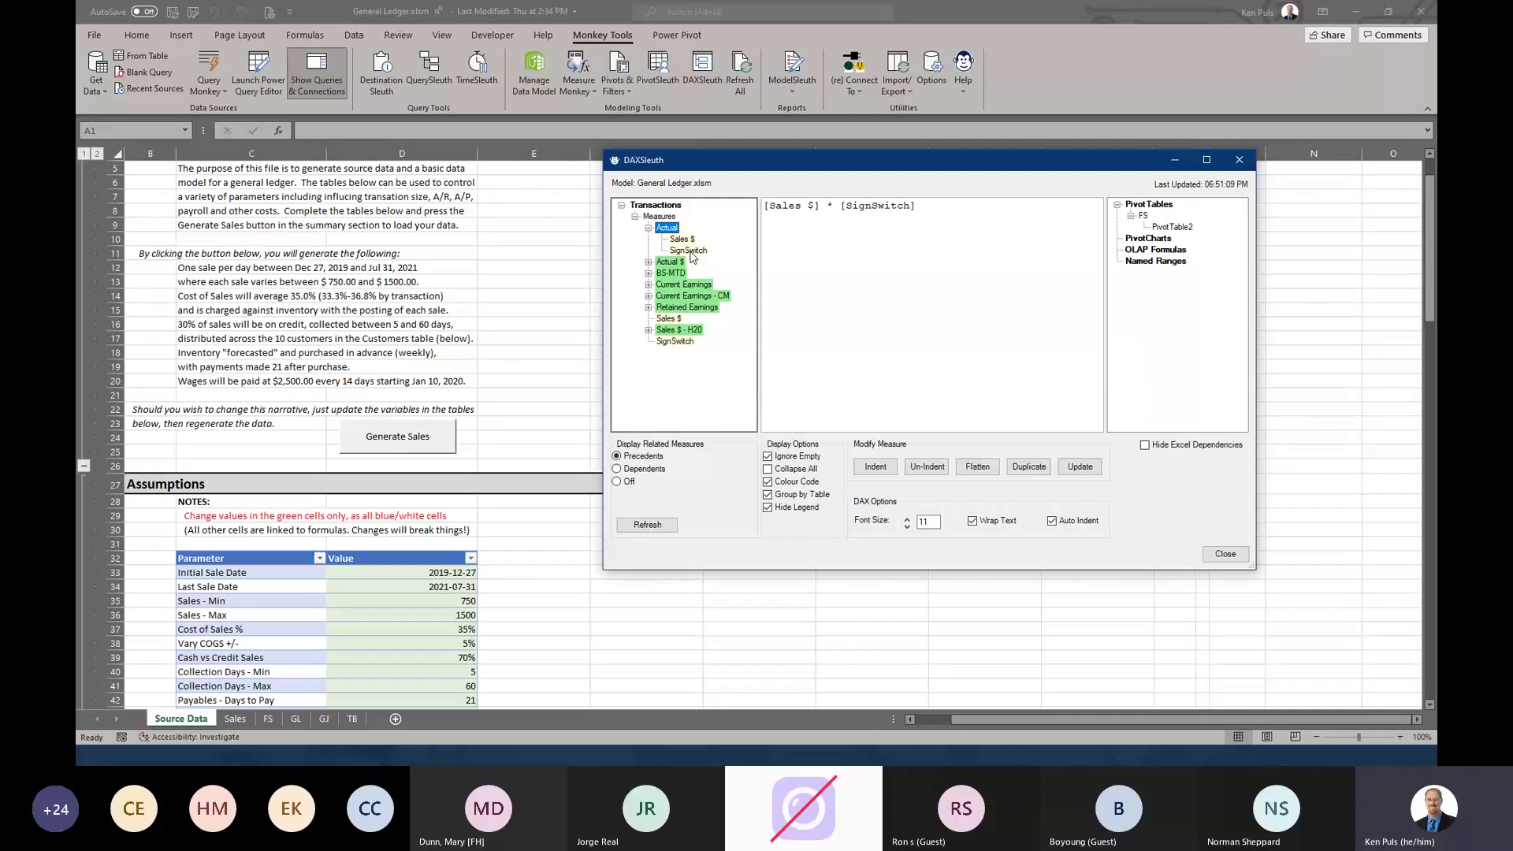
- Read through the Actual $ measure's formula and its precedents, and collapse the expanded Actual and Actual $ measures
{"action": "left_click", "coordinate": [649, 262]}
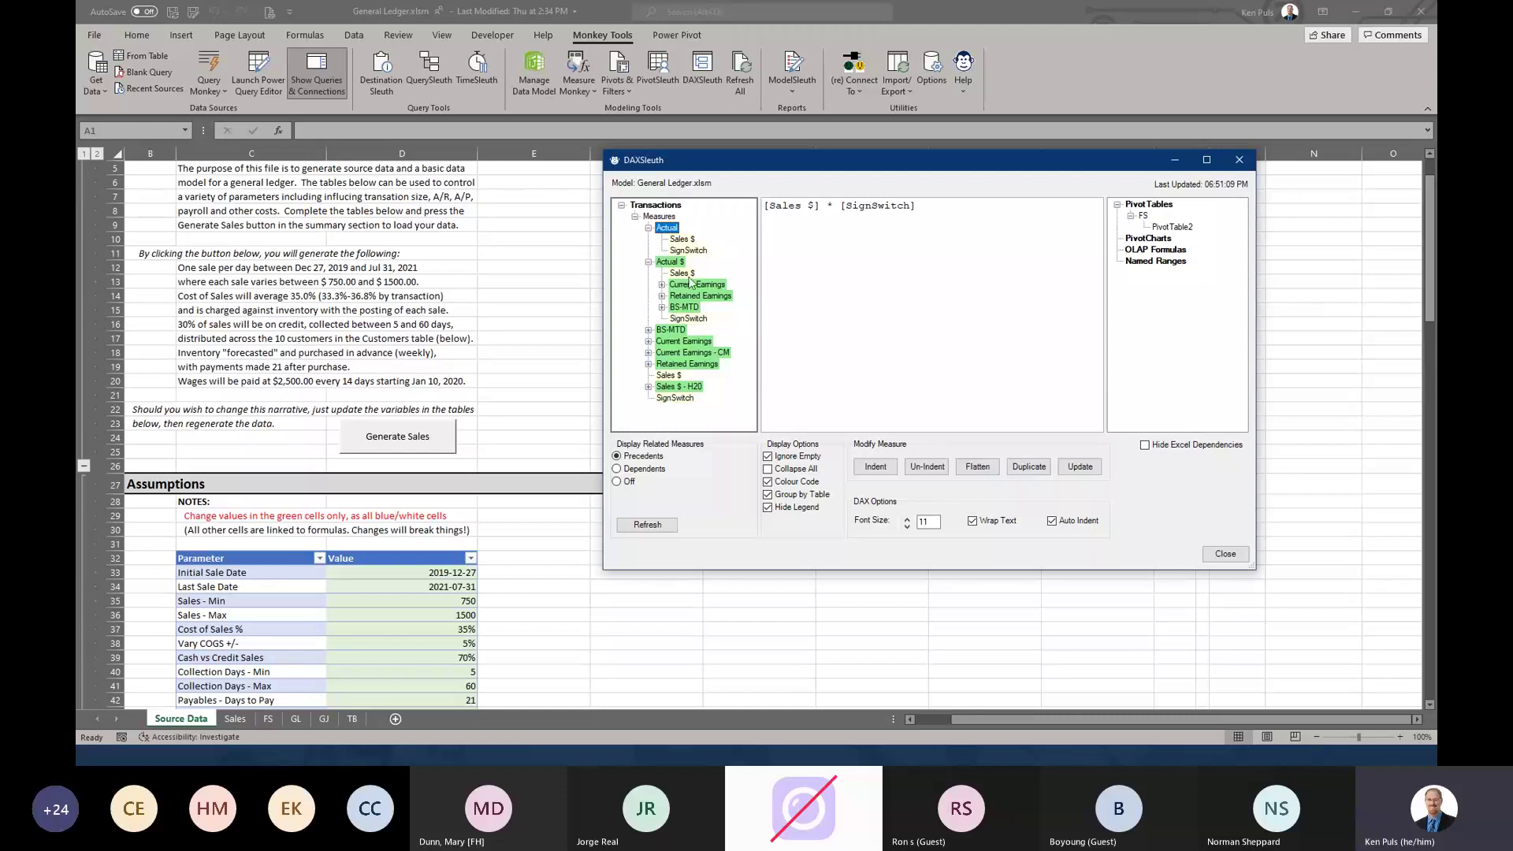
{"action": "left_click", "coordinate": [668, 262]}
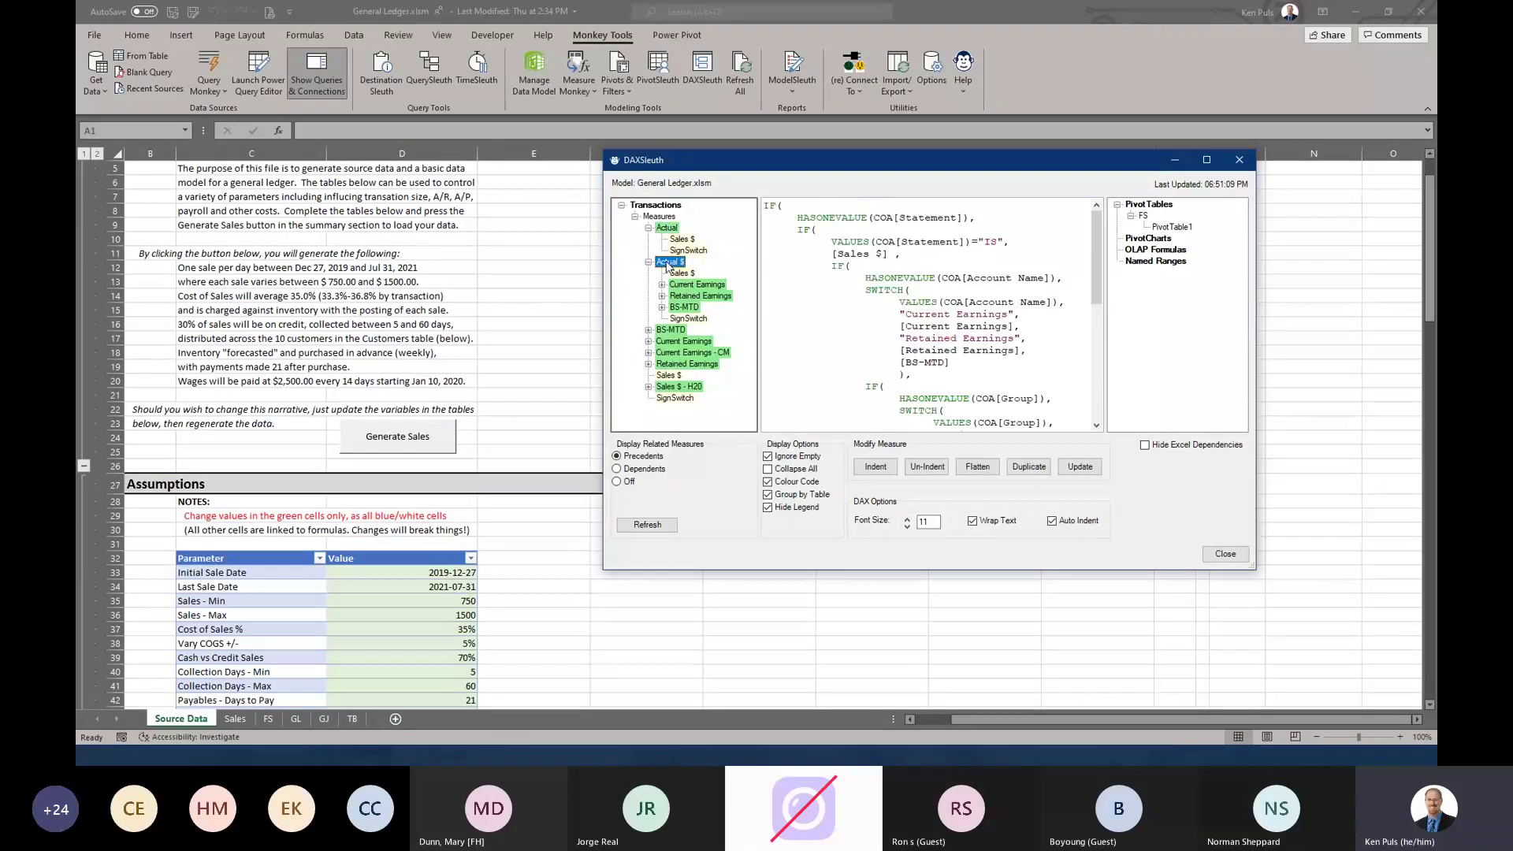
{"action": "scroll", "coordinate": [903, 311], "scroll_direction": "down", "scroll_amount": 3}
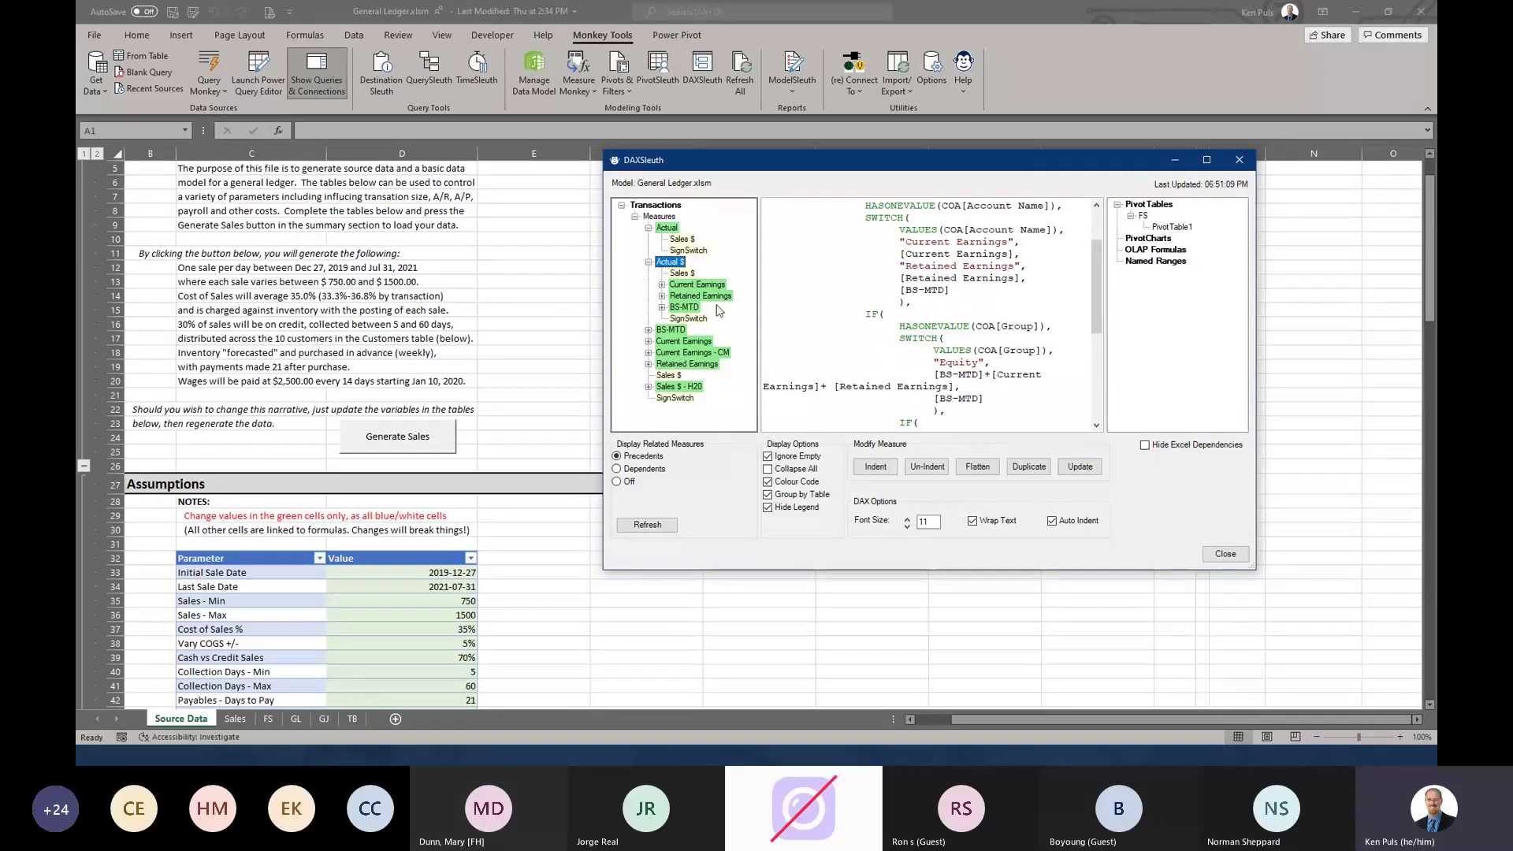
{"action": "scroll", "coordinate": [910, 311], "scroll_direction": "up", "scroll_amount": 2}
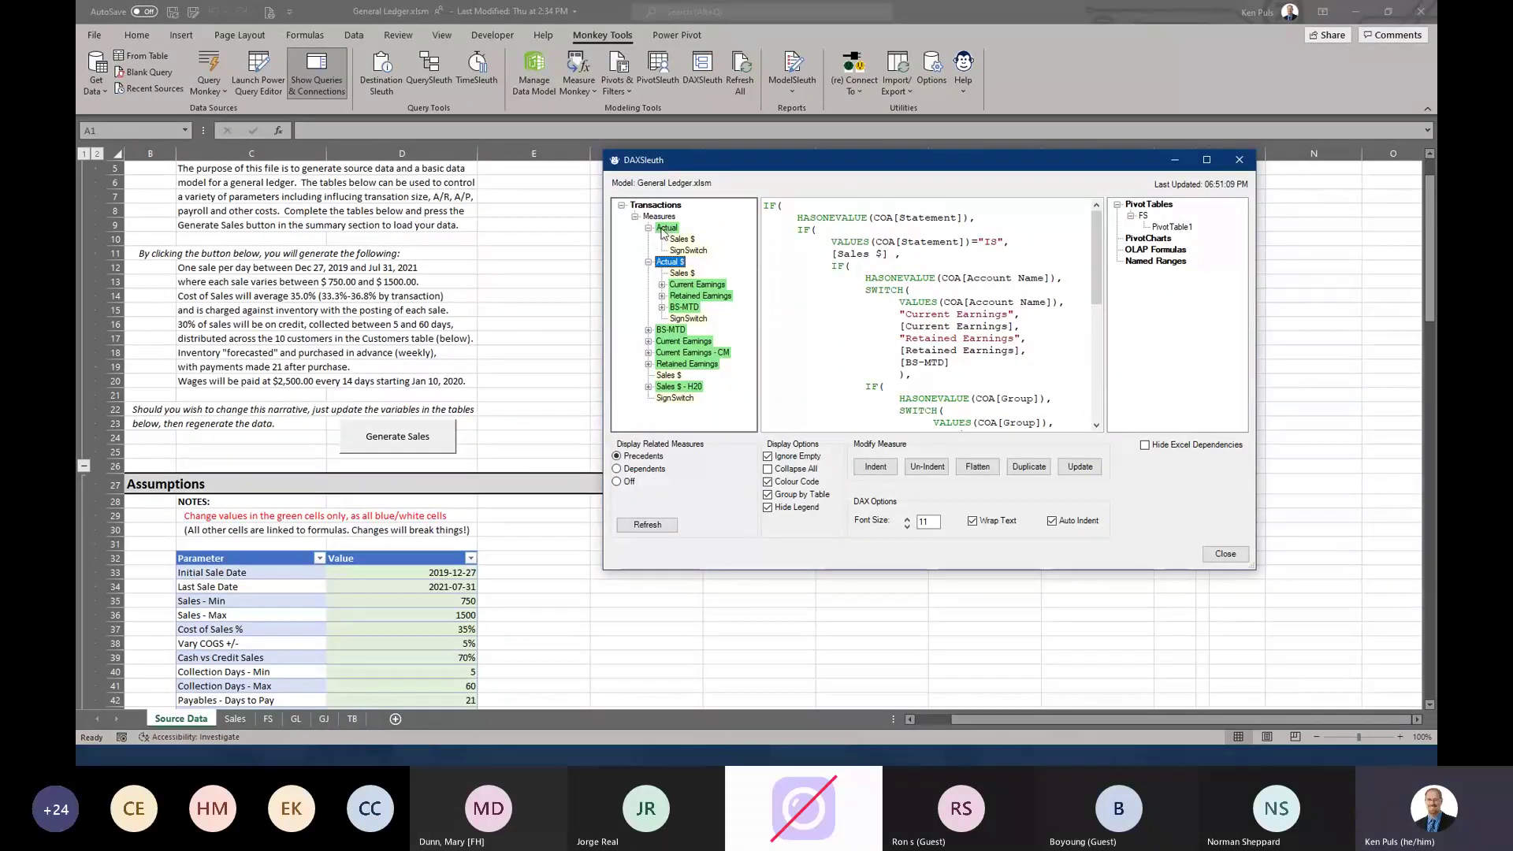
{"action": "left_click", "coordinate": [648, 261]}
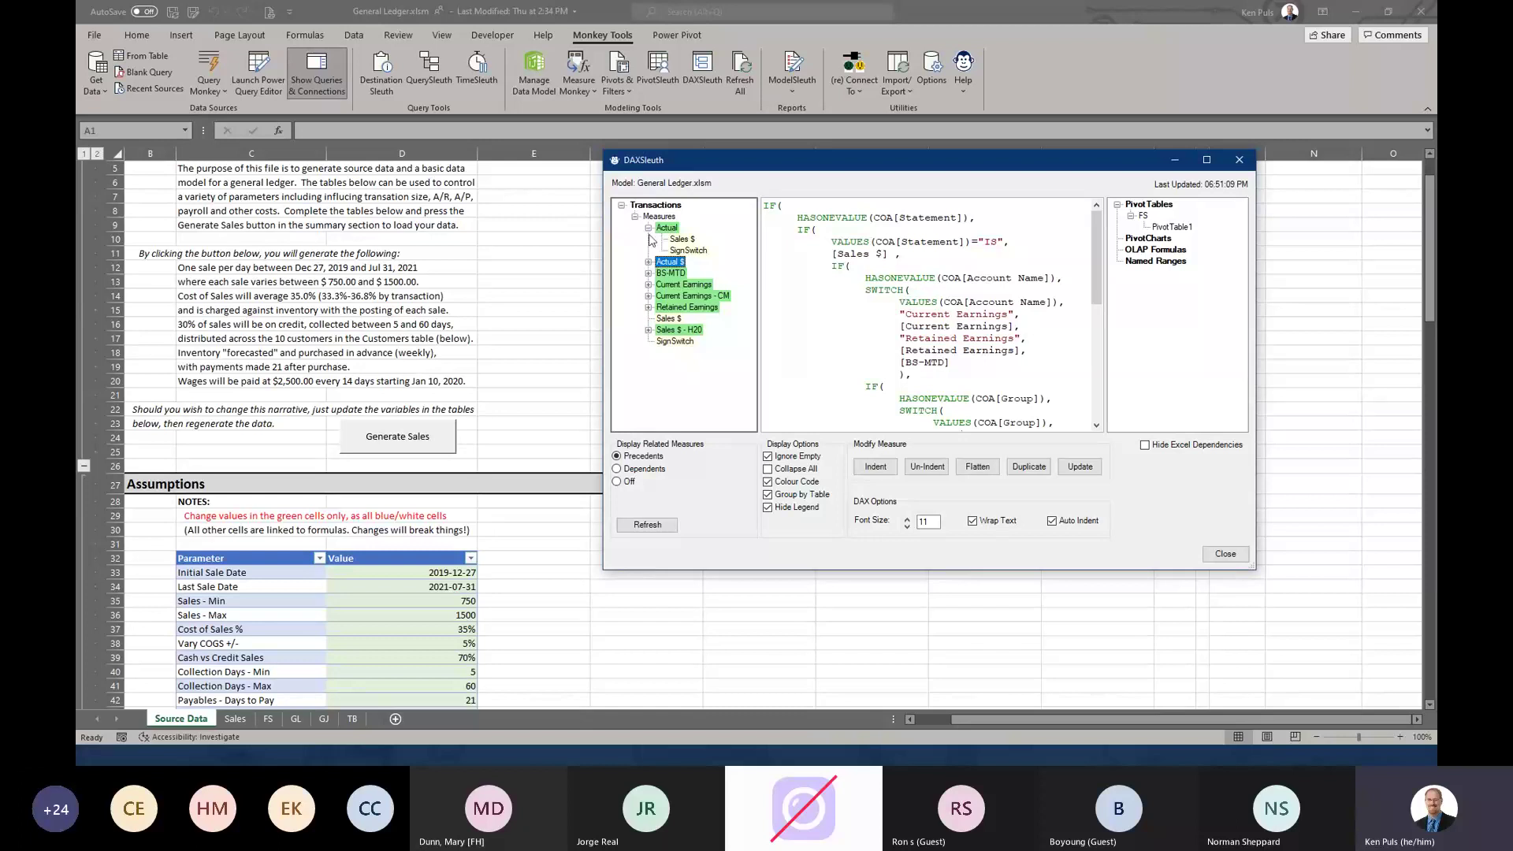
{"action": "left_click", "coordinate": [648, 228]}
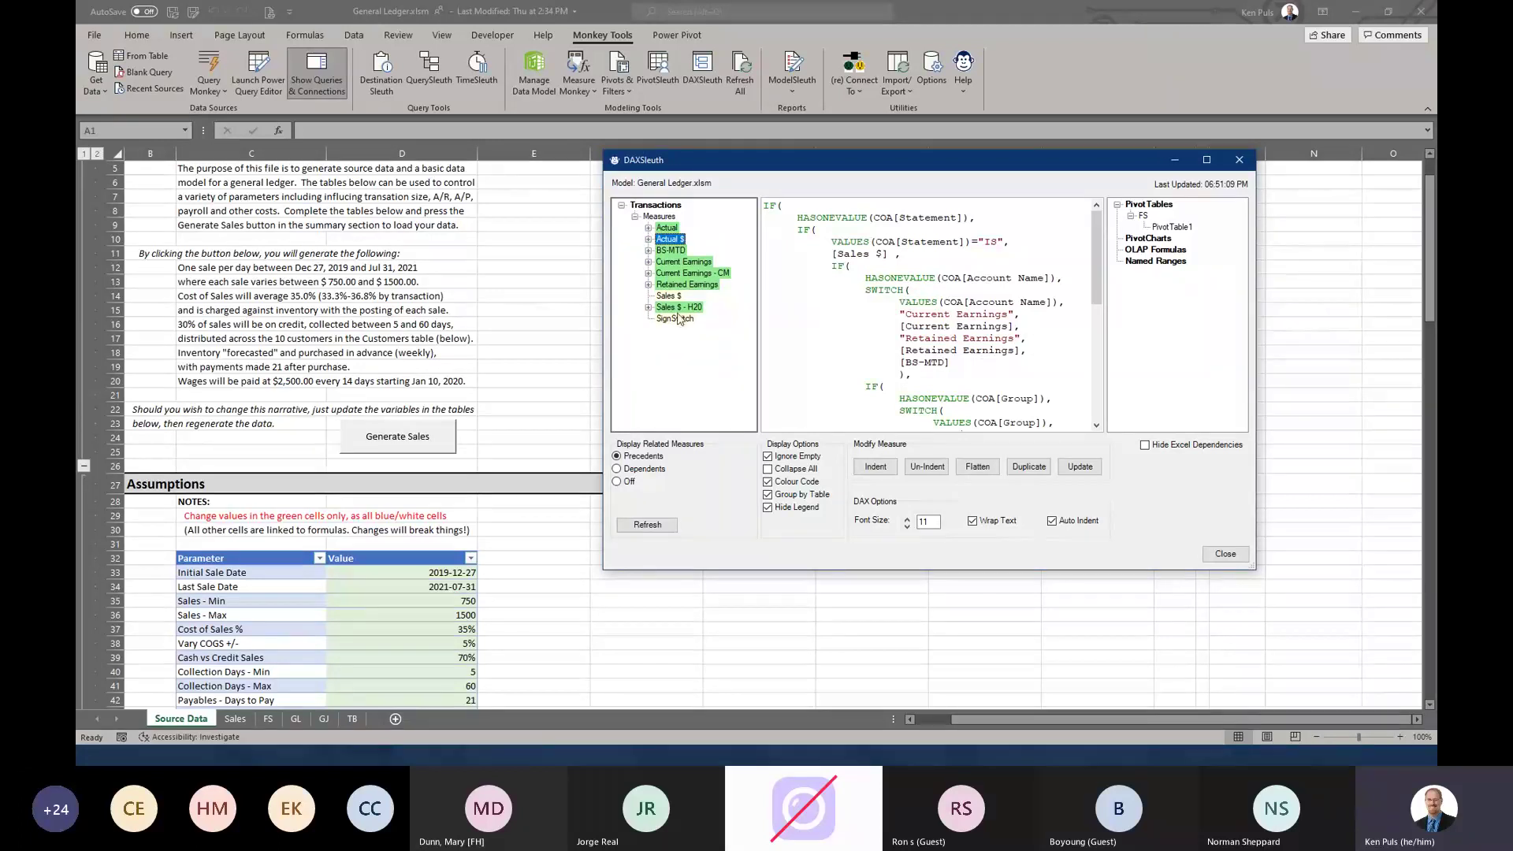
- Inspect the Sales $ - H20 measure's formula and its Sales $ precedent
{"action": "left_click", "coordinate": [679, 308]}
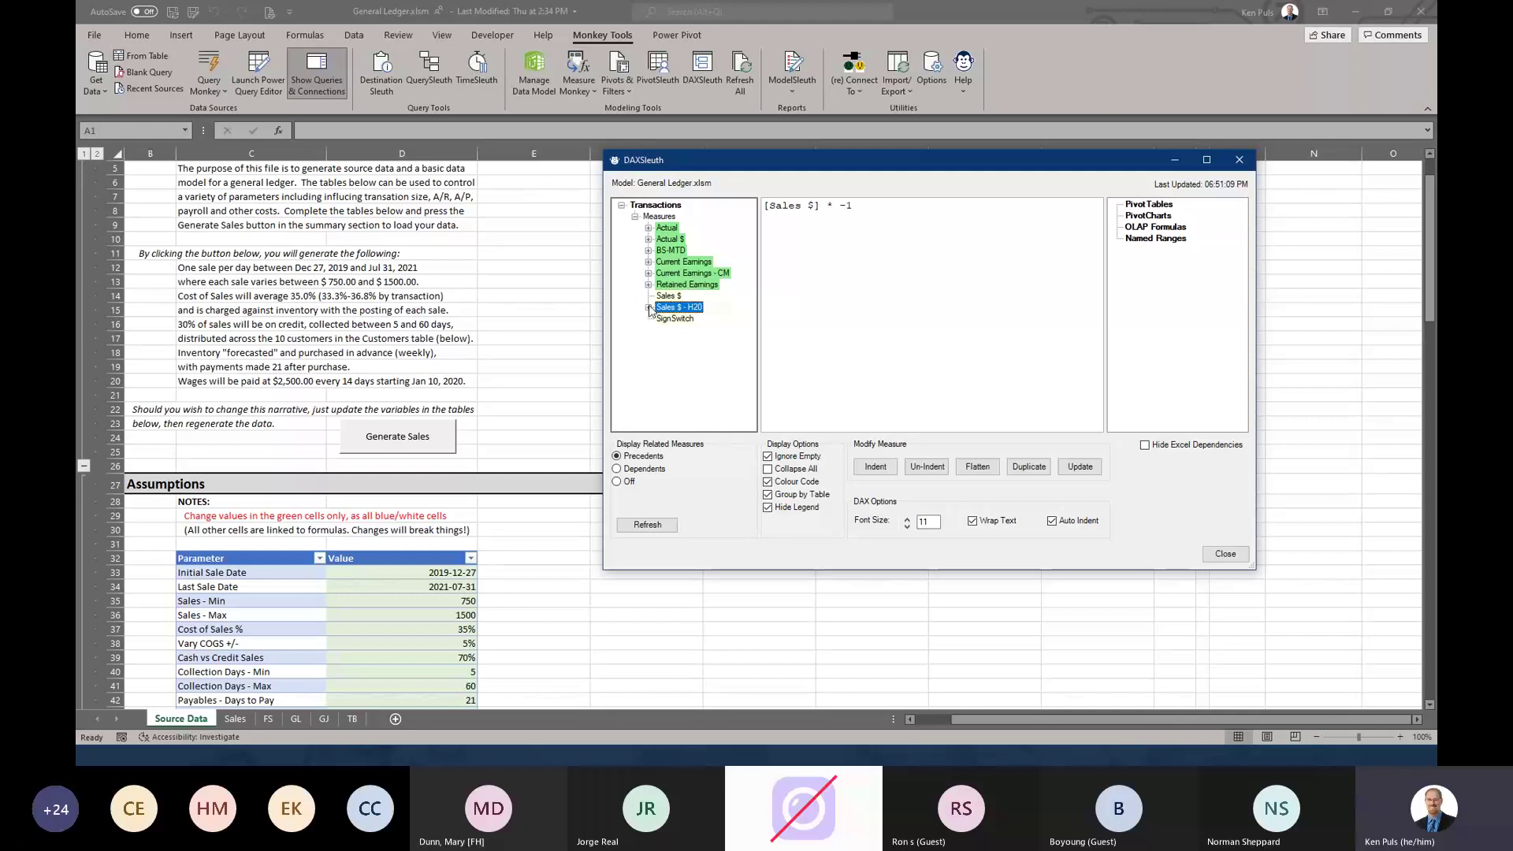
{"action": "left_click", "coordinate": [648, 307]}
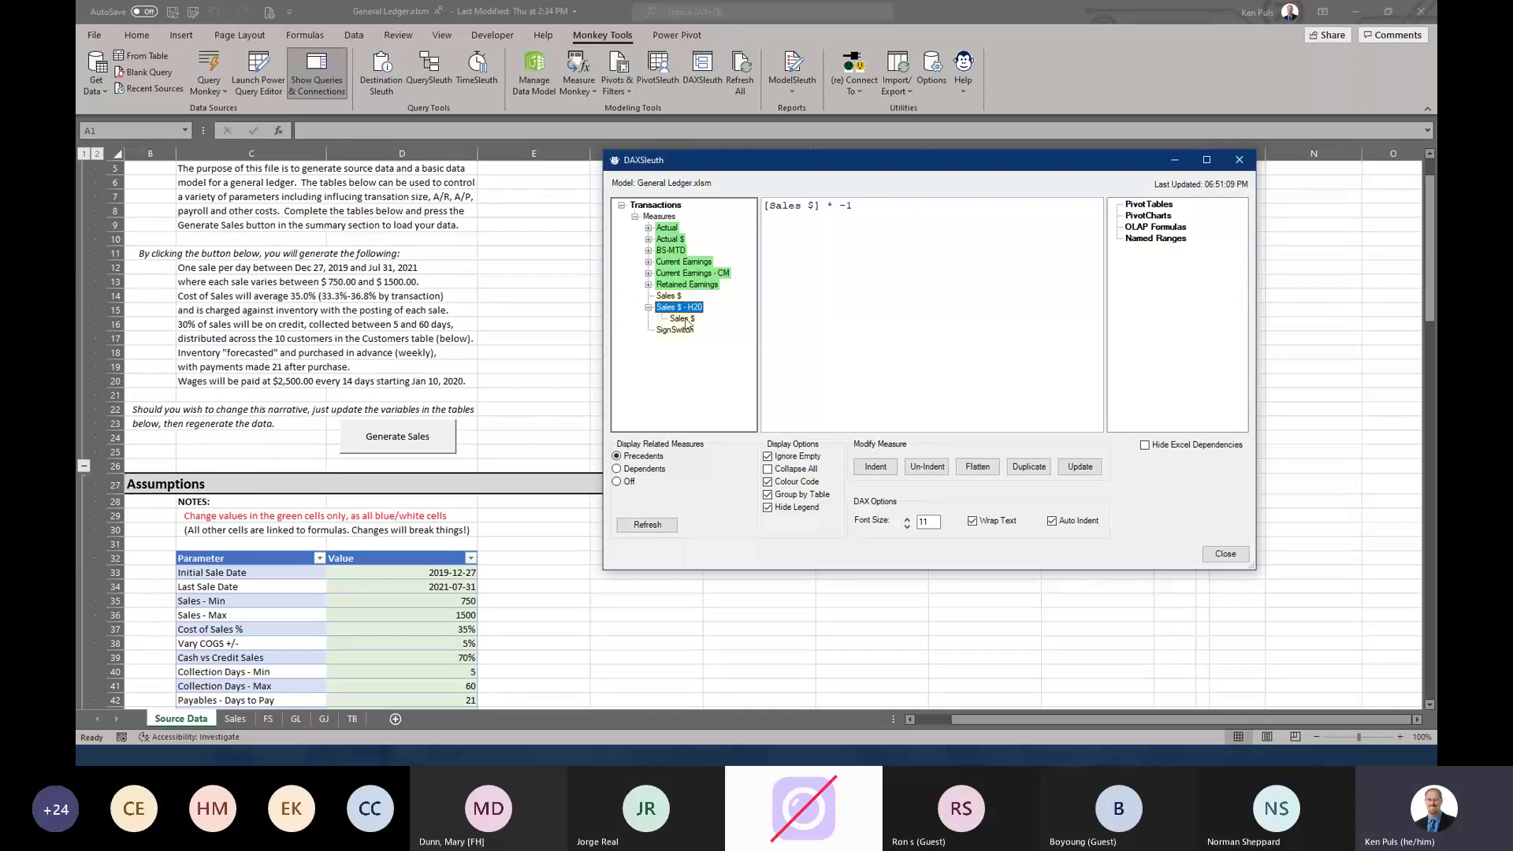
{"action": "left_click", "coordinate": [683, 319]}
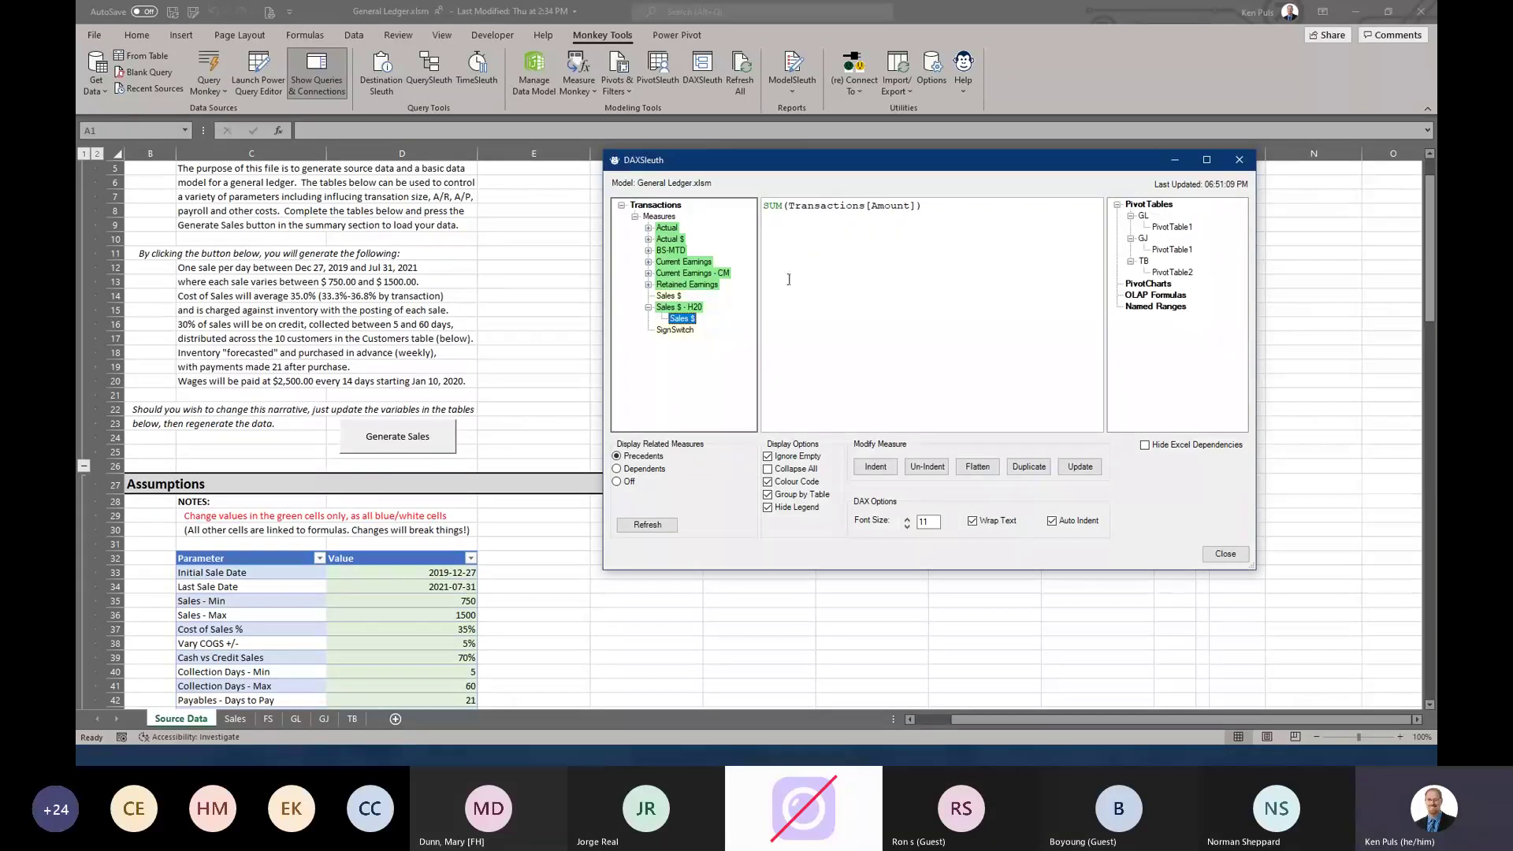
- Review the Sales $ - H20 measure's formula once more and close DAXSleuth
{"action": "left_click", "coordinate": [692, 308]}
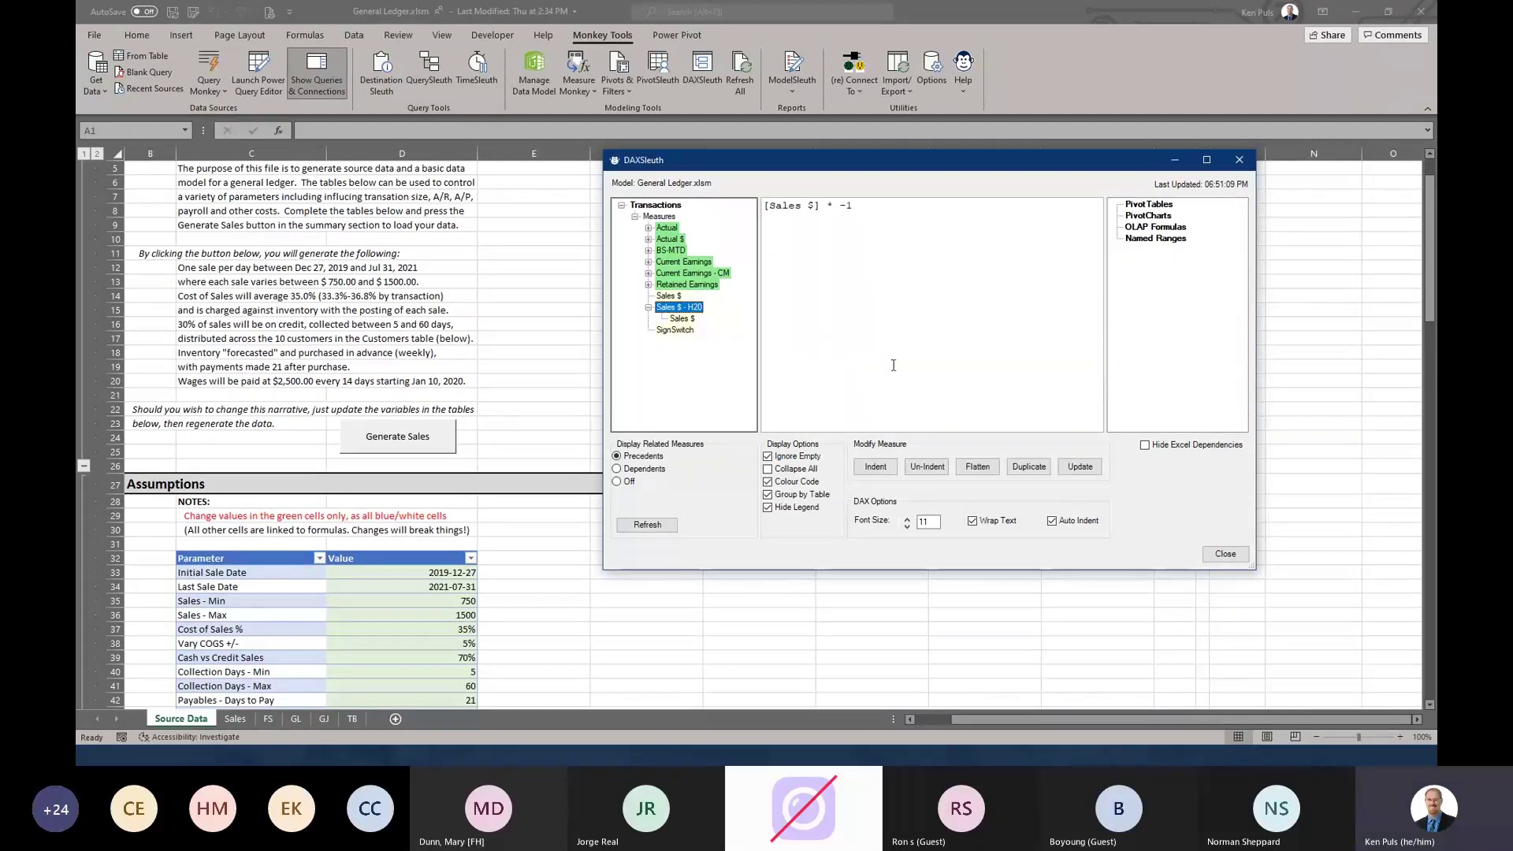
{"action": "left_click", "coordinate": [1219, 554]}
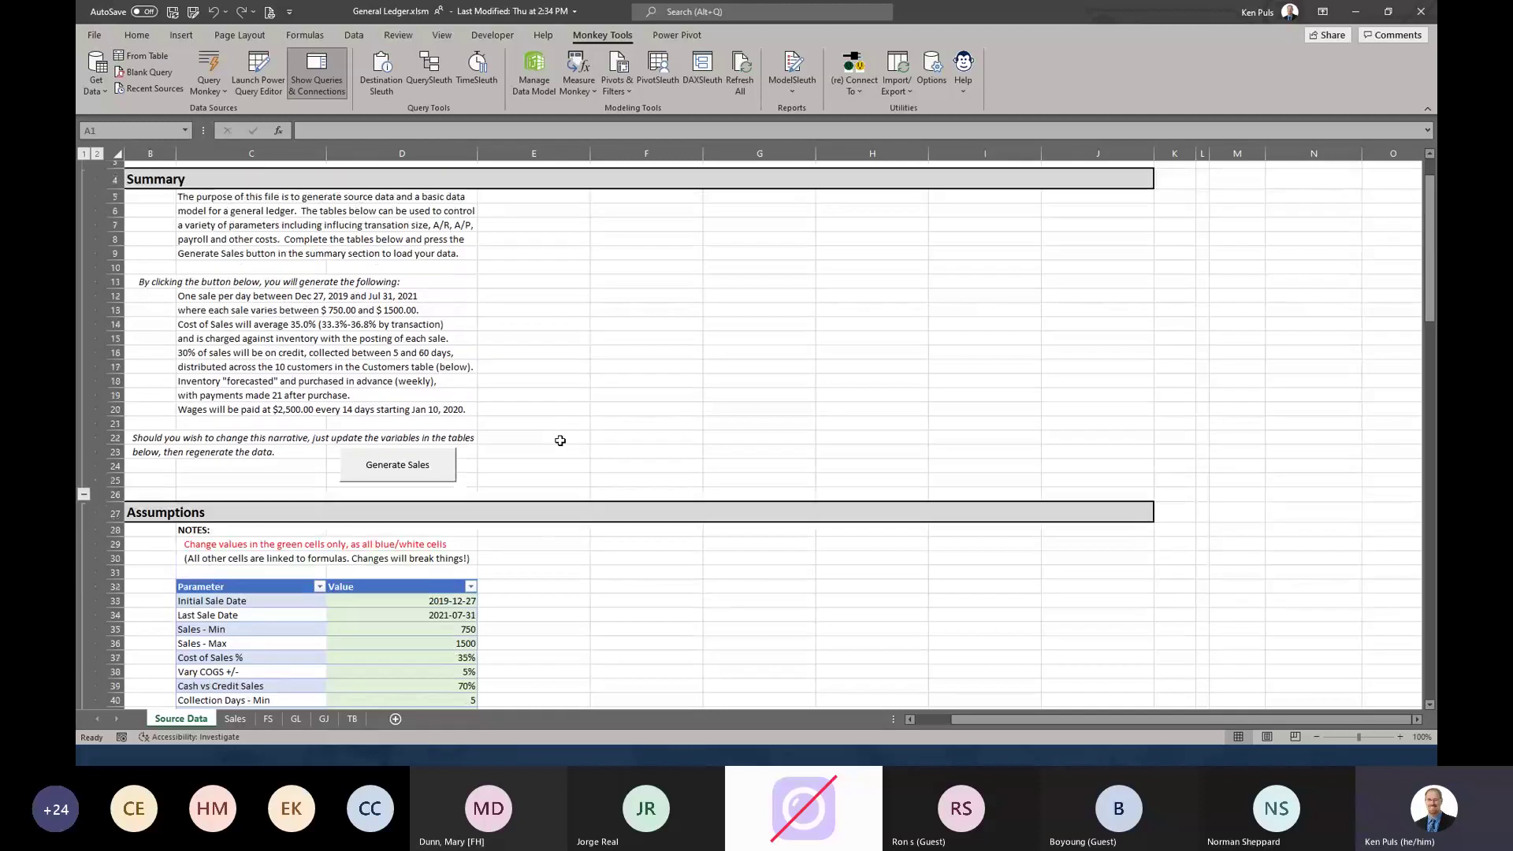
{"action": "scroll", "coordinate": [556, 439], "scroll_direction": "up", "scroll_amount": 1}
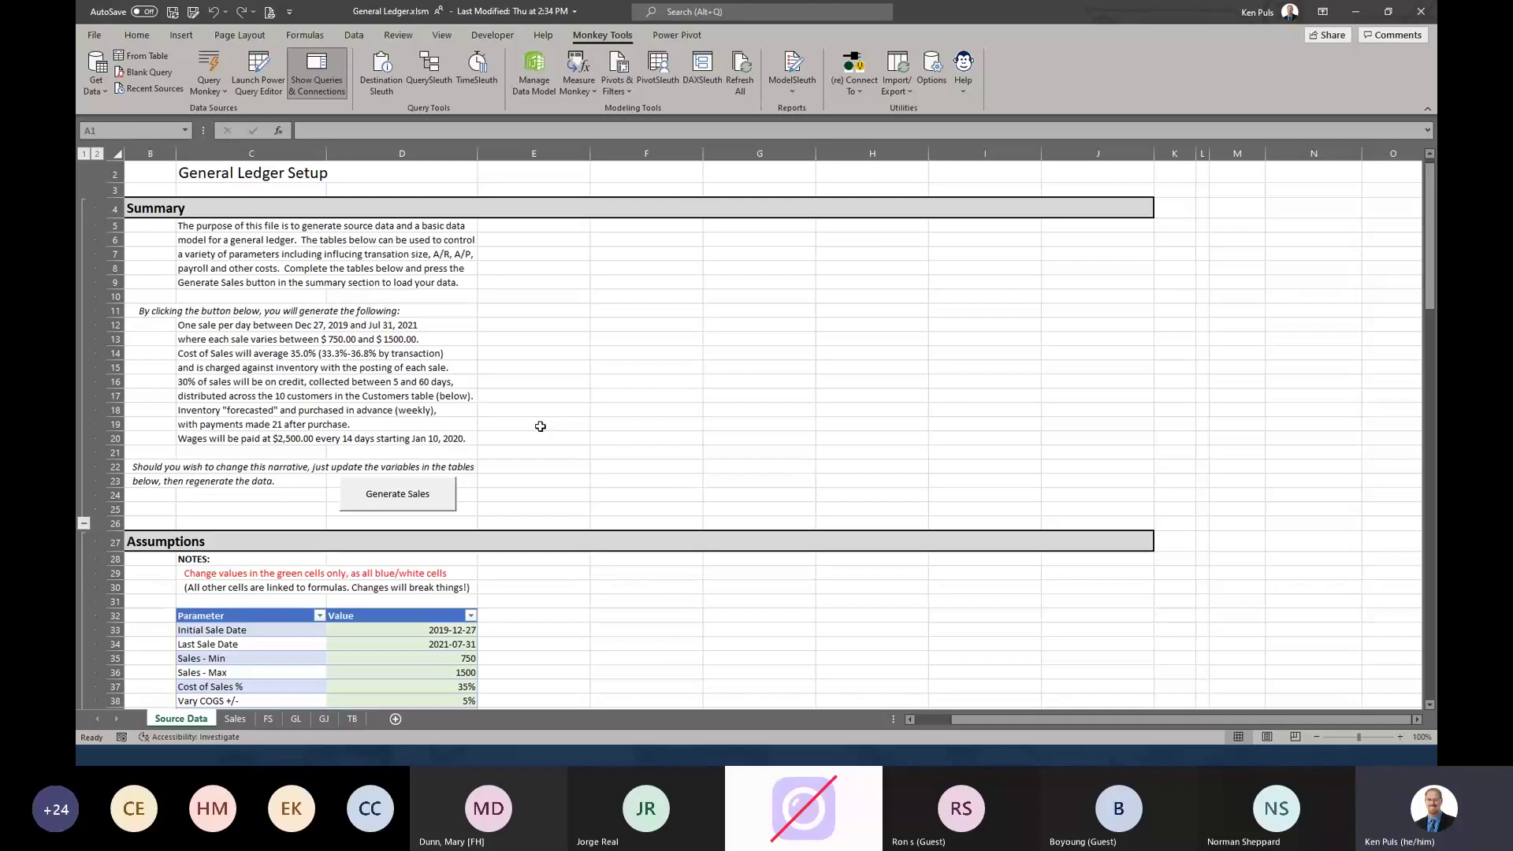
- Start a new DAX query table from the data model and name it Sunburst
{"action": "left_click", "coordinate": [624, 95]}
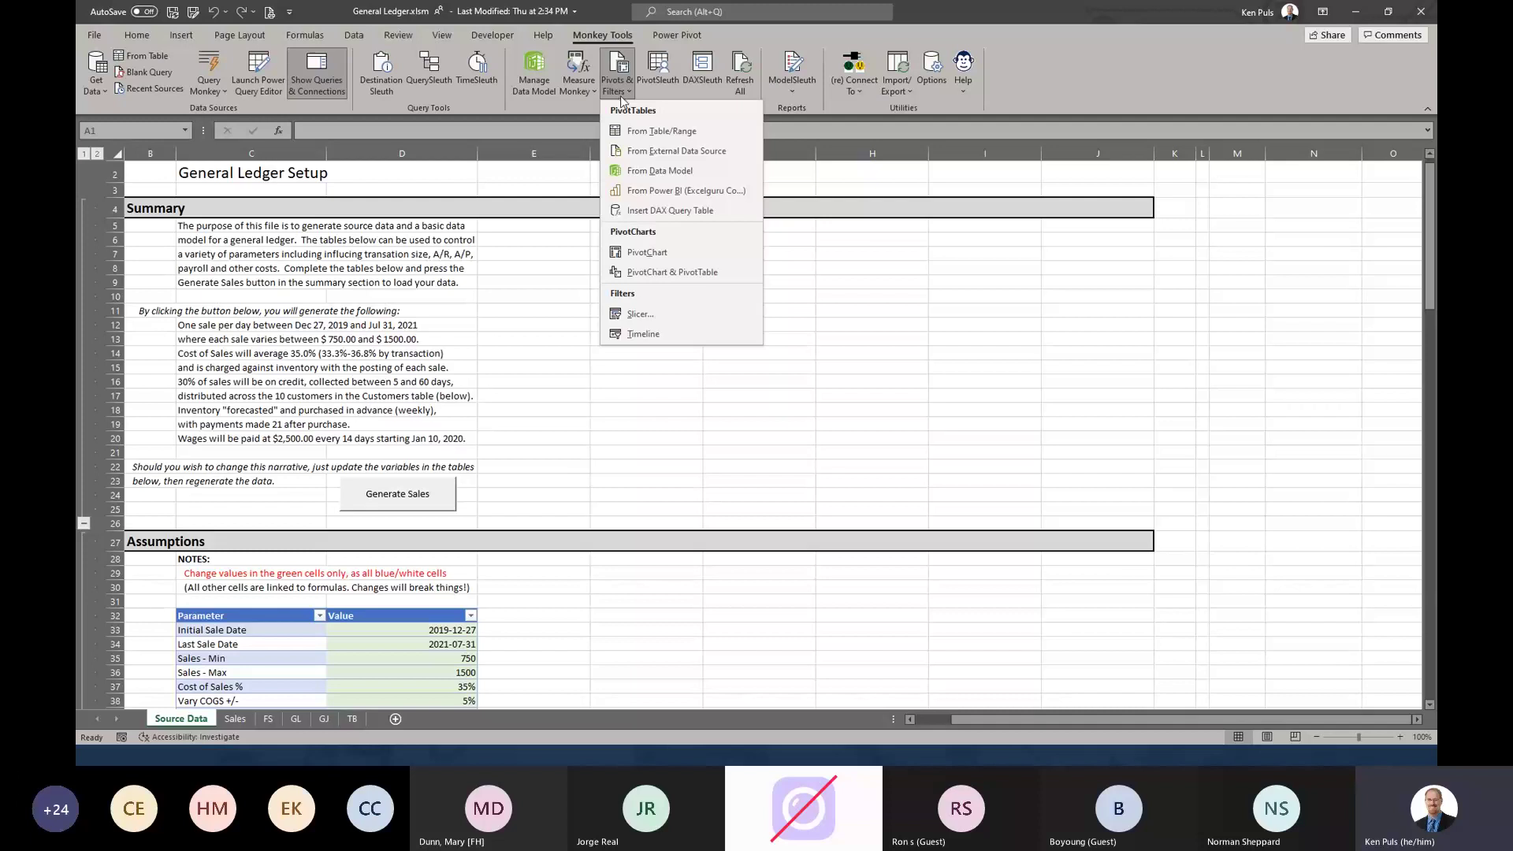
{"action": "left_click", "coordinate": [654, 211]}
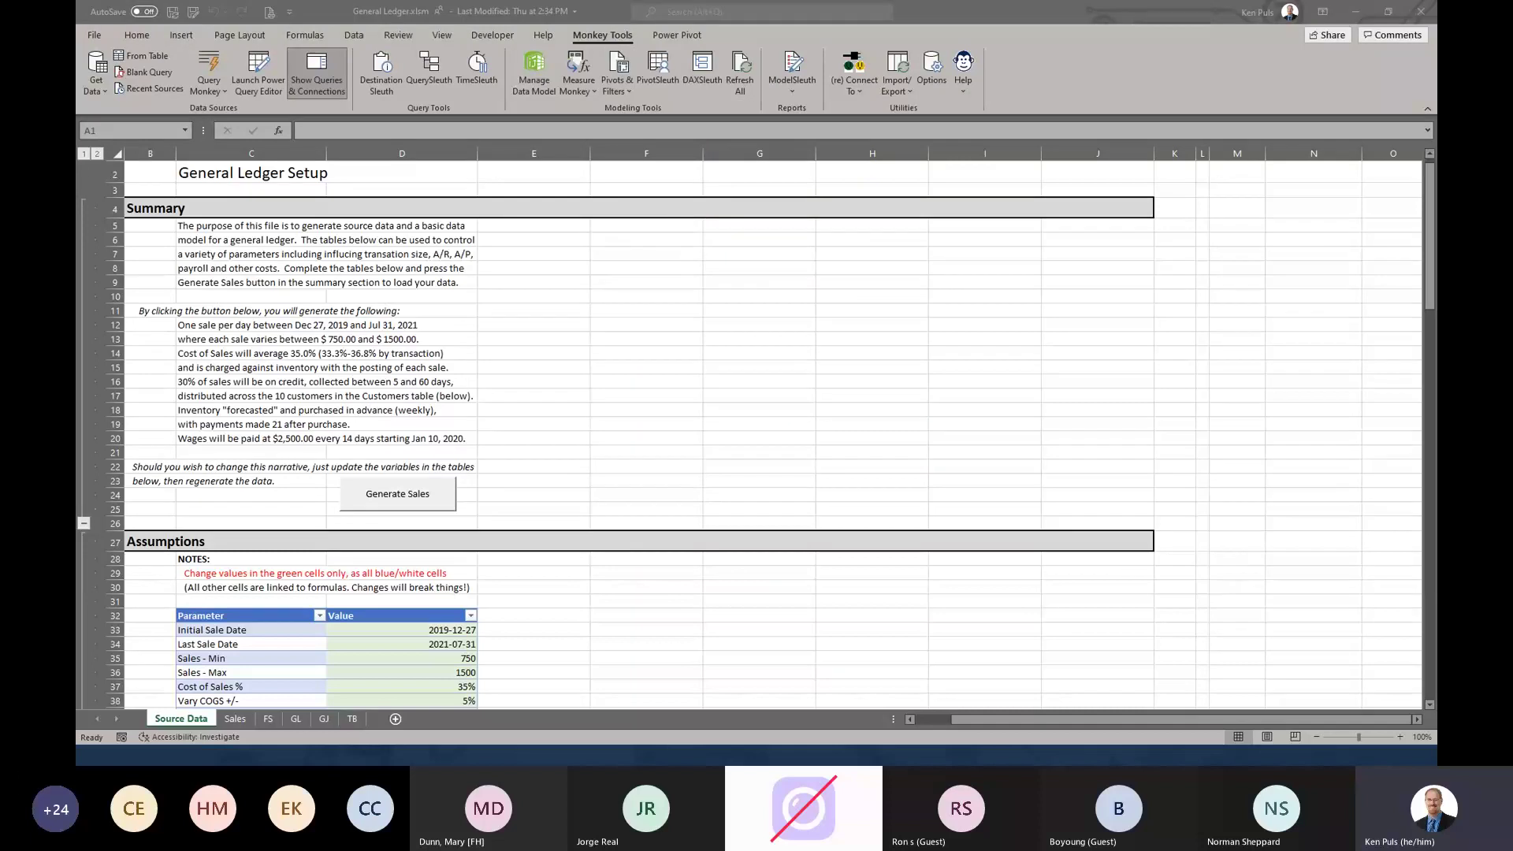
{"action": "left_click_drag", "start_coordinate": [293, 211], "coordinate": [888, 247]}
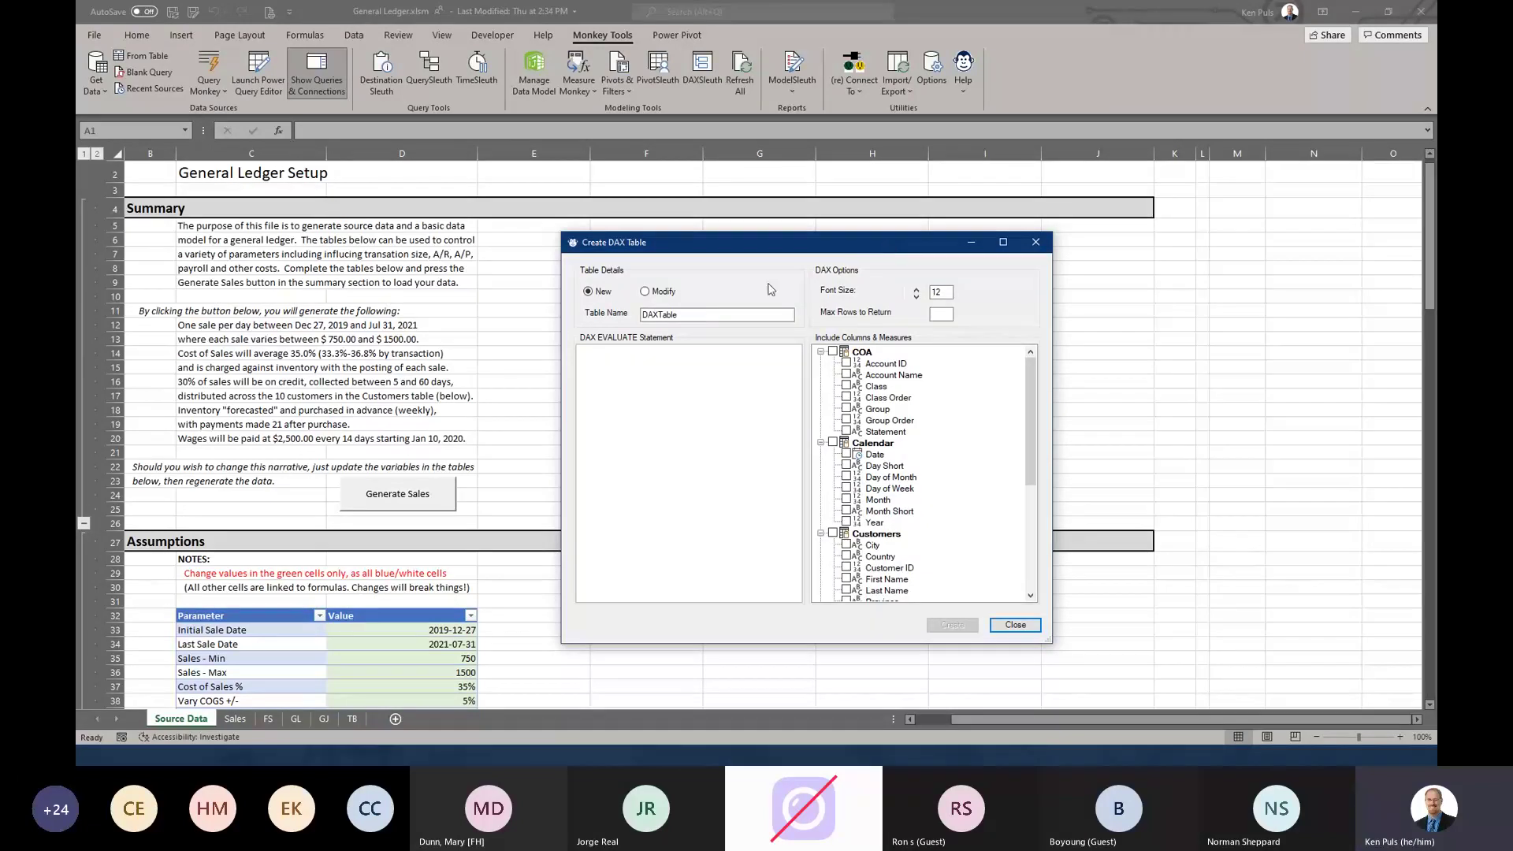
{"action": "left_click_drag", "start_coordinate": [704, 314], "coordinate": [638, 316]}
{"action": "type", "text": "Sunburst"}
- Include the Account Name, Class, Group and Statement columns from the COA table in the DAX query
{"action": "left_click", "coordinate": [846, 375]}
{"action": "left_click", "coordinate": [846, 386]}
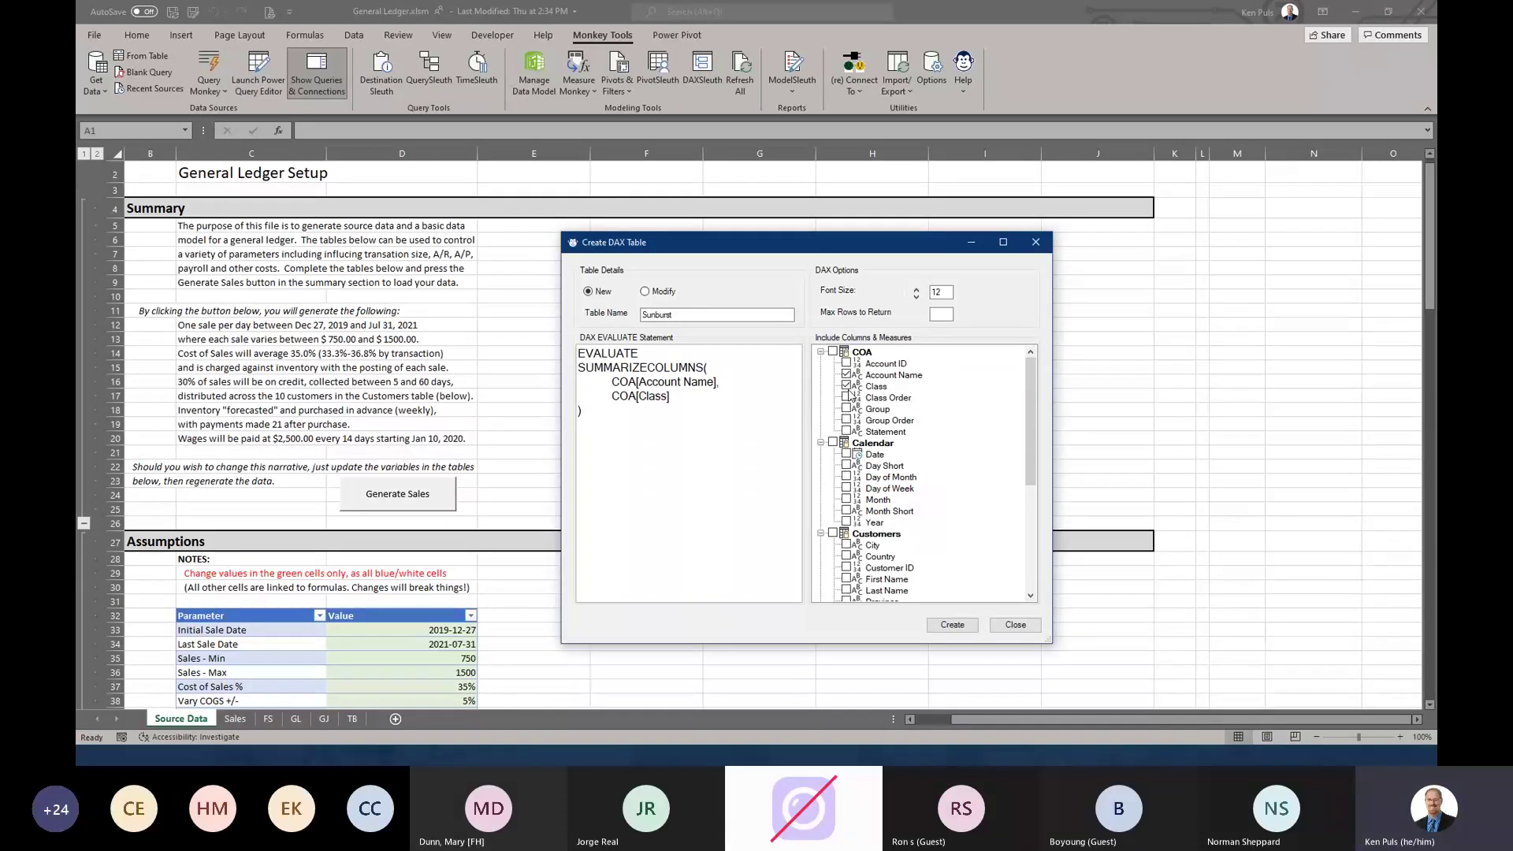
{"action": "left_click", "coordinate": [846, 409]}
{"action": "left_click", "coordinate": [846, 432]}
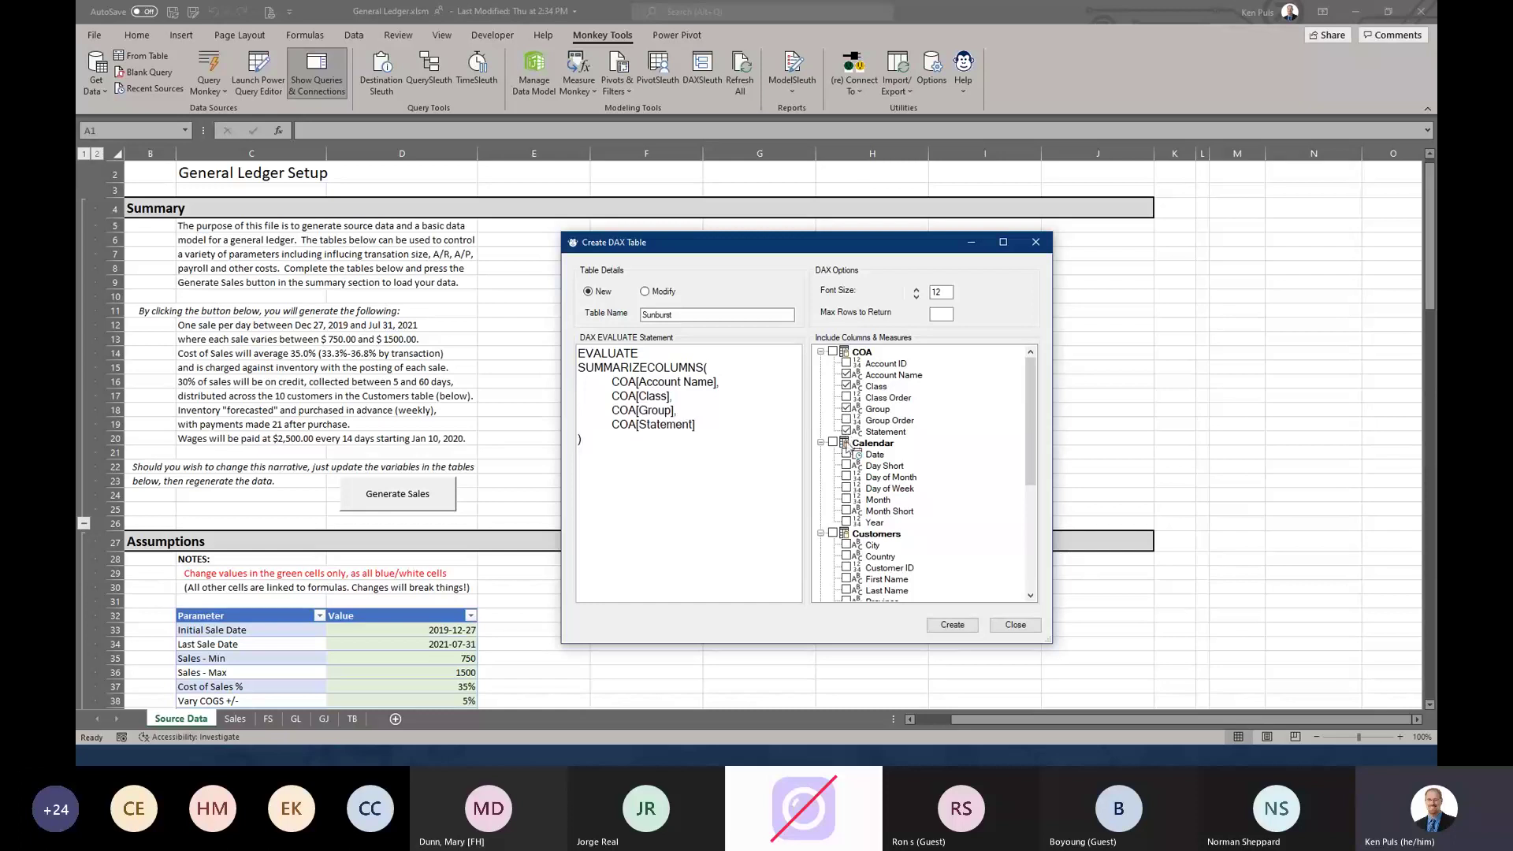
- Add the Calendar table's Year column and the Actual $ measure to the Sunburst query
{"action": "left_click", "coordinate": [846, 522]}
{"action": "scroll", "coordinate": [924, 492], "scroll_direction": "down", "scroll_amount": 5}
{"action": "scroll", "coordinate": [924, 494], "scroll_direction": "down", "scroll_amount": 2}
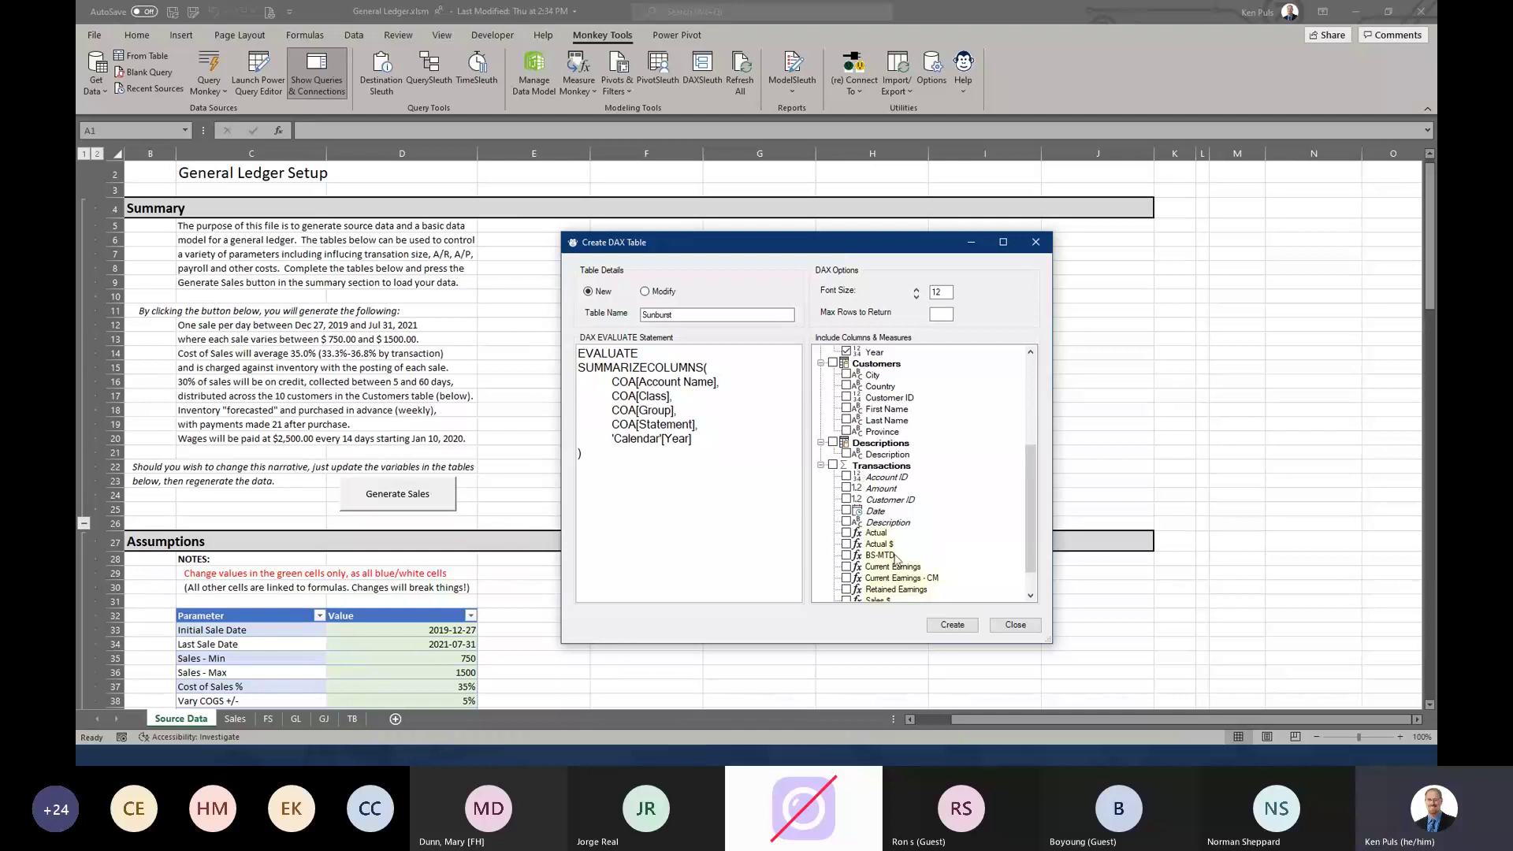
{"action": "scroll", "coordinate": [900, 556], "scroll_direction": "down", "scroll_amount": 1}
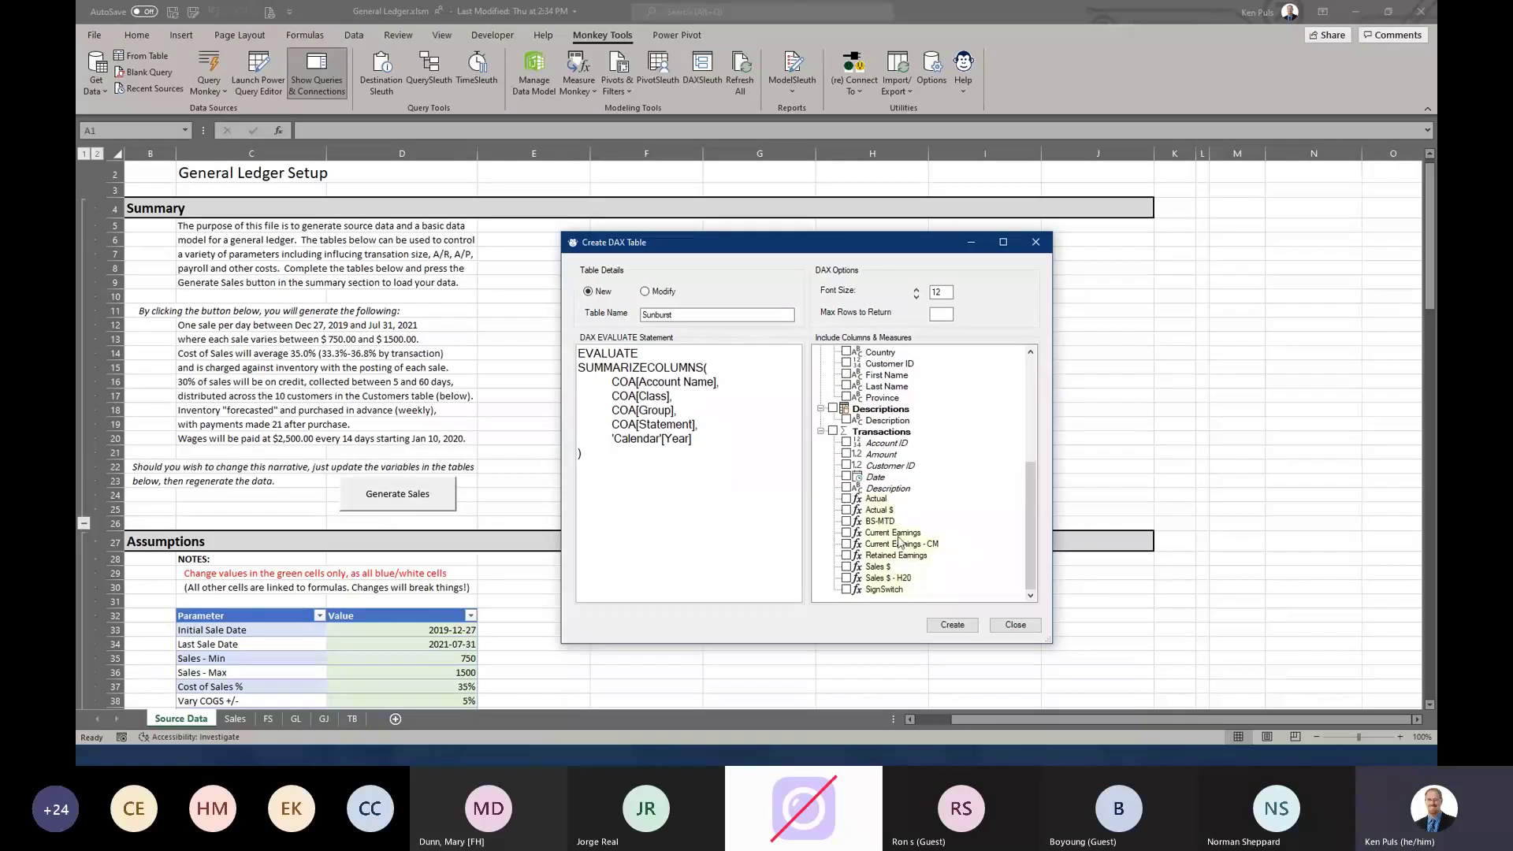
{"action": "left_click", "coordinate": [846, 510]}
{"action": "type", "text": "10"}
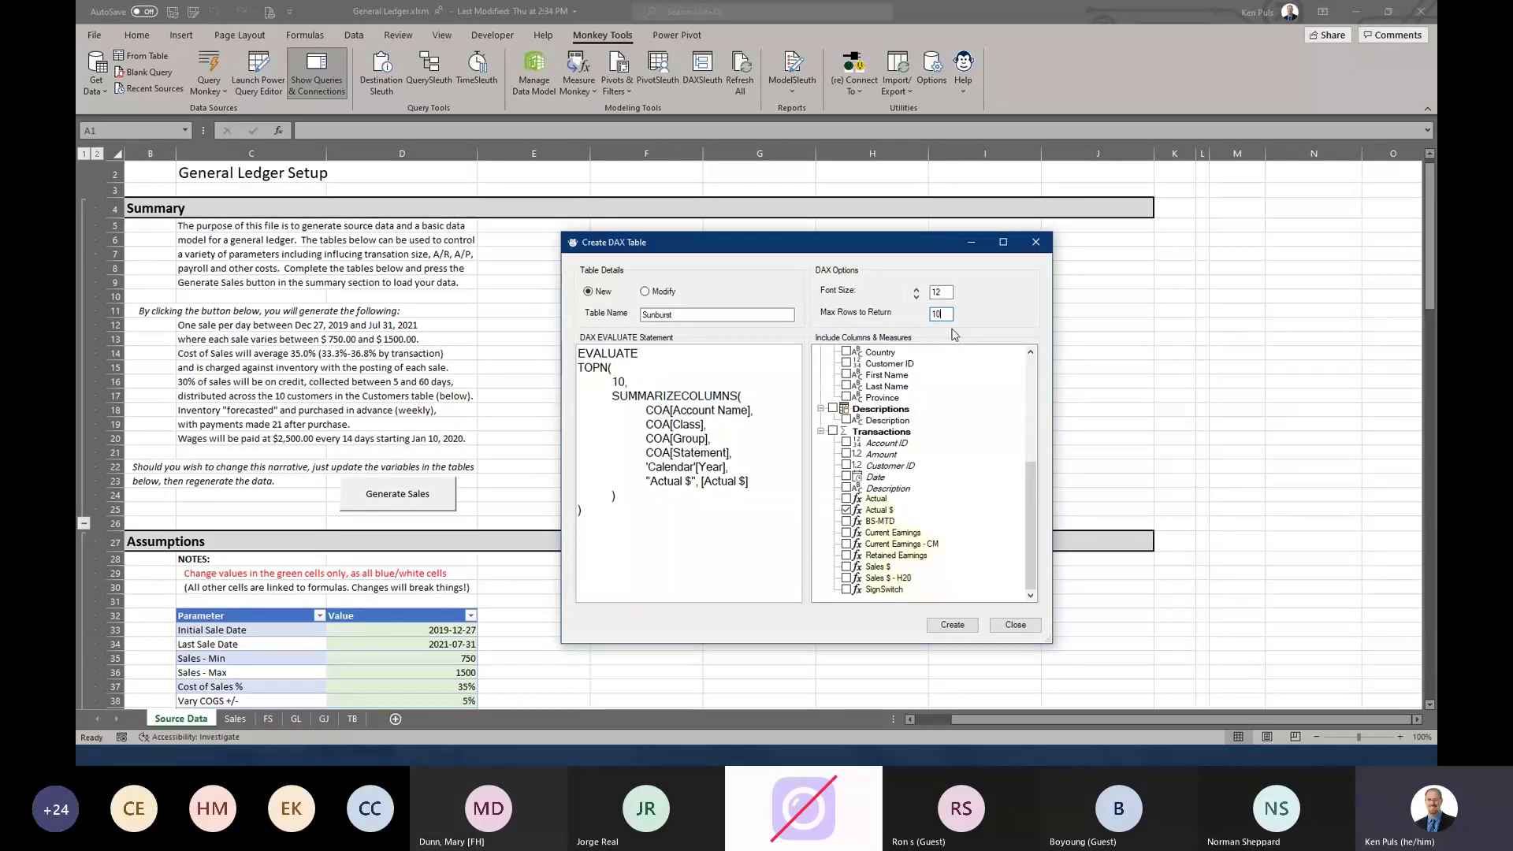
{"action": "key", "text": "BackSpace"}
{"action": "key", "text": "BackSpace"}
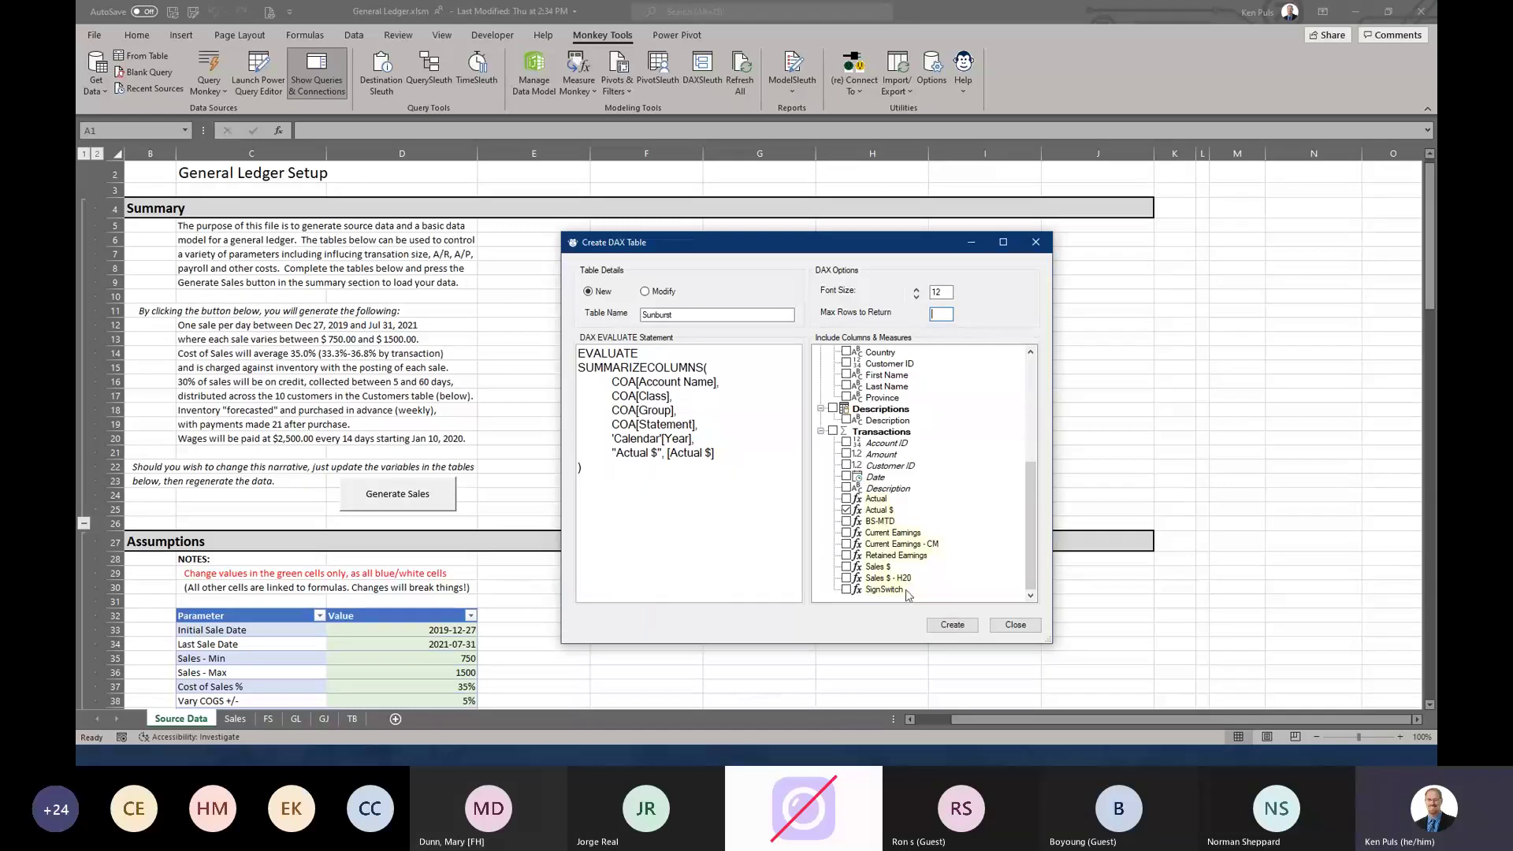
- Create the Sunburst DAX table on a new sheet and close the Create DAX Table window
{"action": "left_click", "coordinate": [952, 625]}
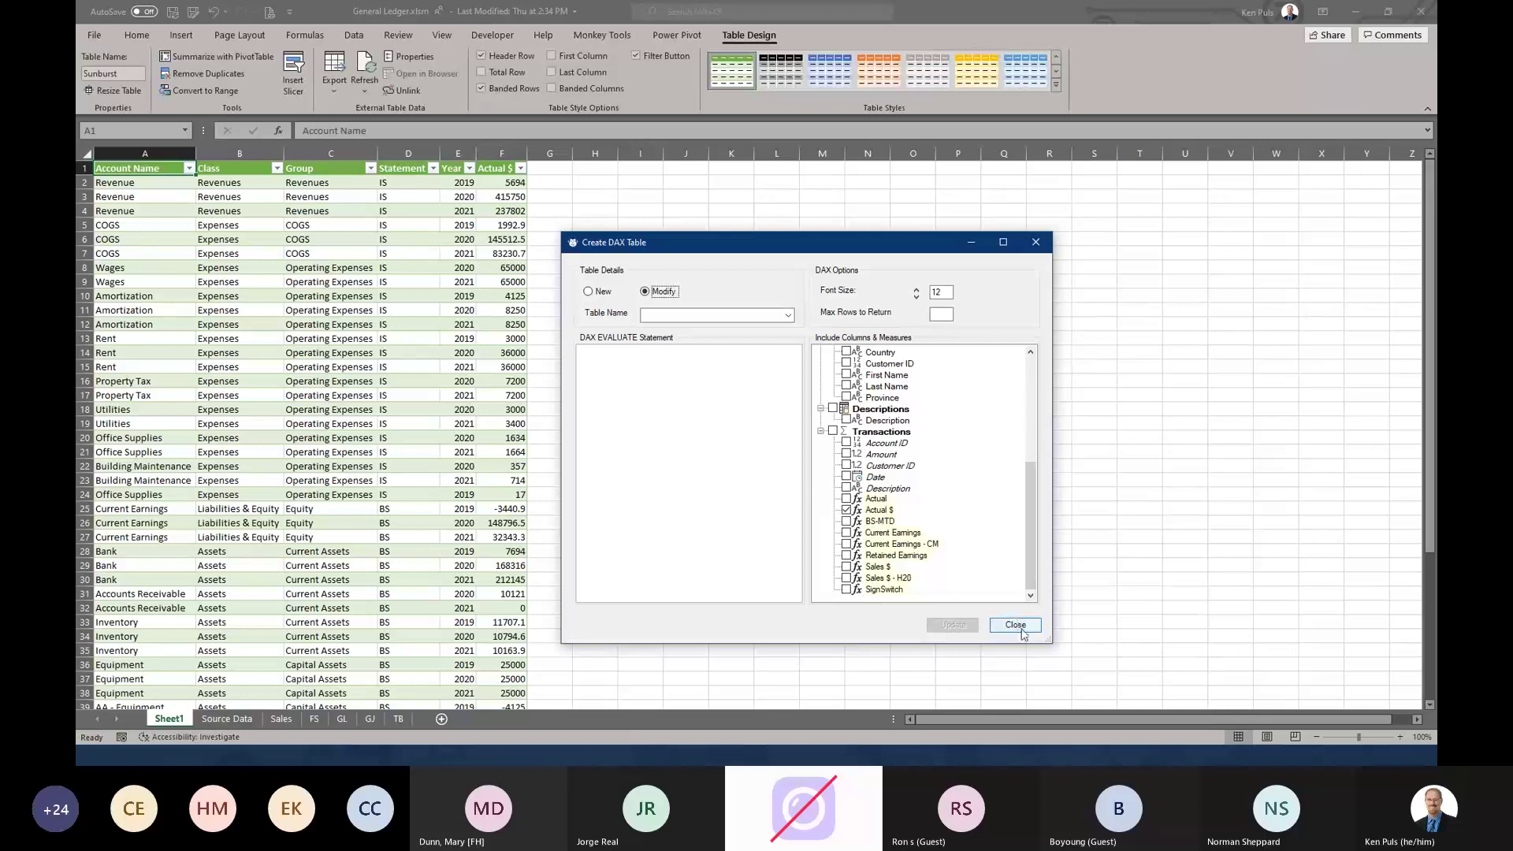
{"action": "left_click", "coordinate": [1015, 625]}
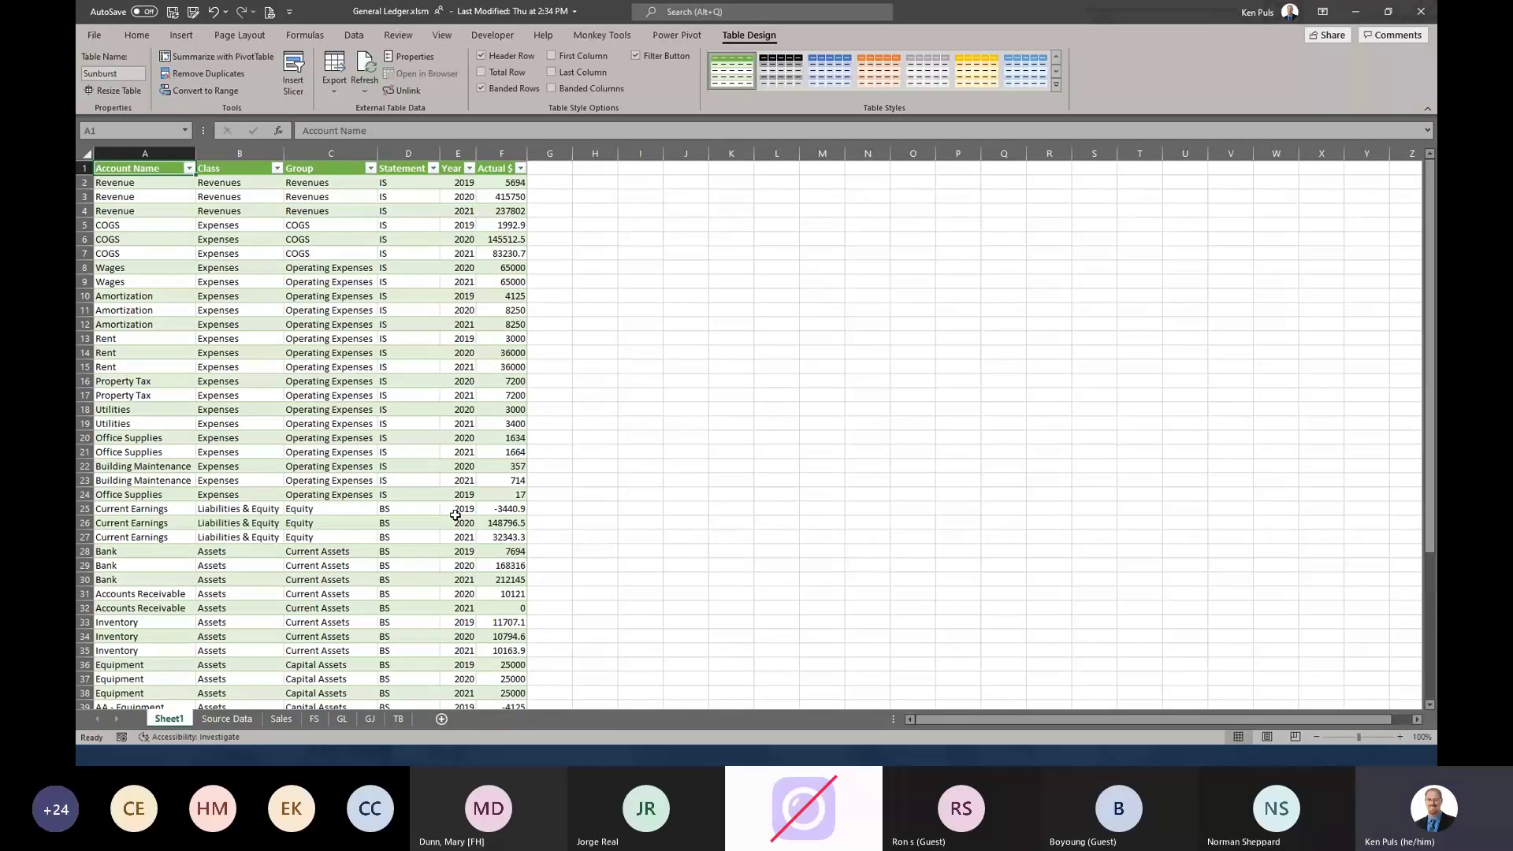
- Examine the DAX expression behind the Sunburst table in the Edit DAX dialog and close it without changes
{"action": "left_click", "coordinate": [309, 226]}
{"action": "right_click", "coordinate": [310, 228]}
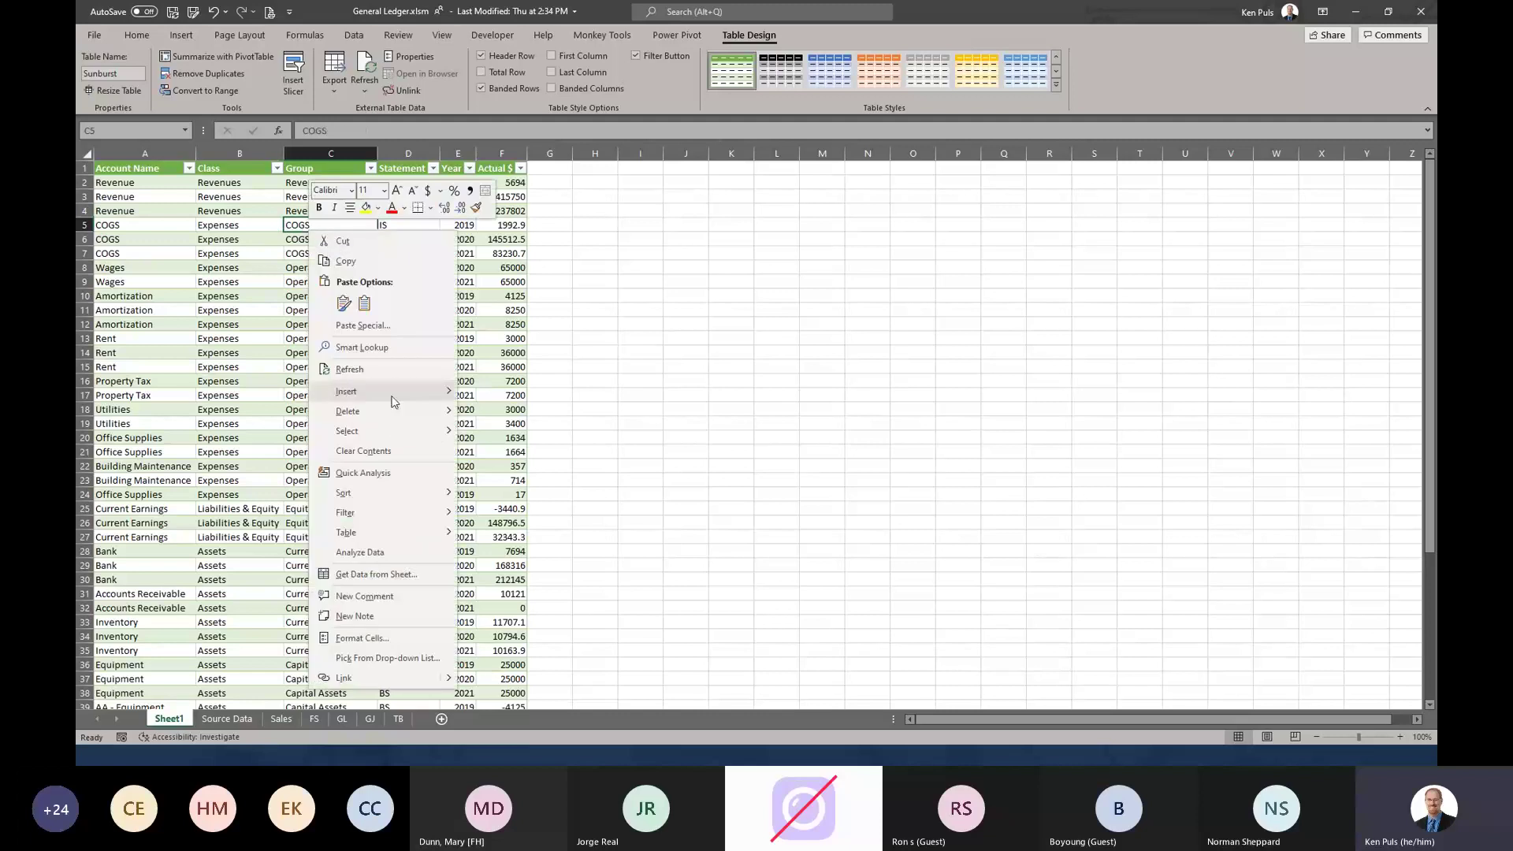
{"action": "mouse_move", "coordinate": [371, 533]}
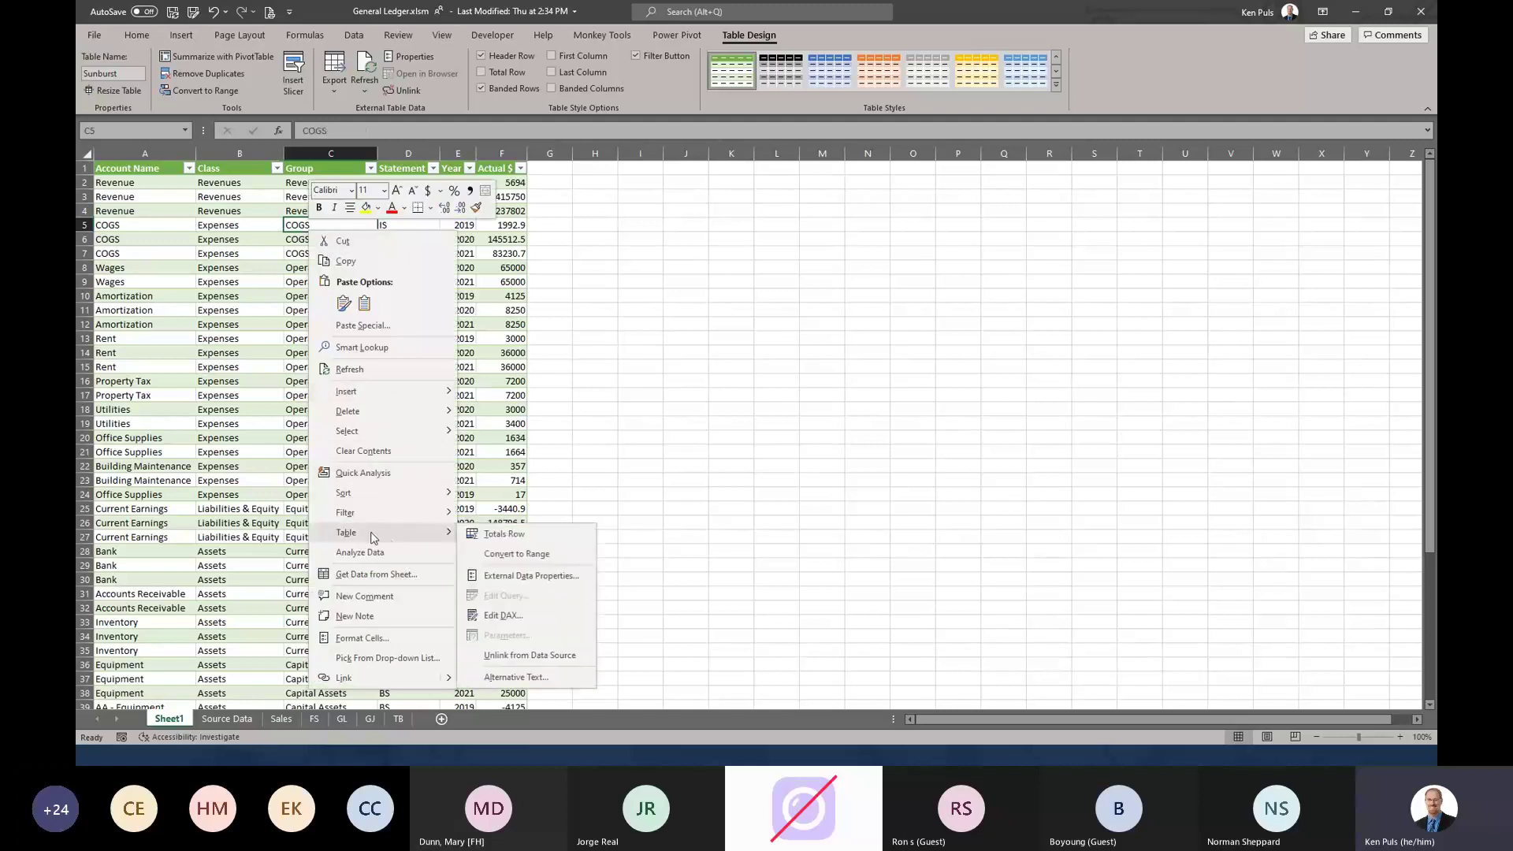
{"action": "left_click", "coordinate": [518, 613]}
{"action": "scroll", "coordinate": [604, 355], "scroll_direction": "down", "scroll_amount": 3}
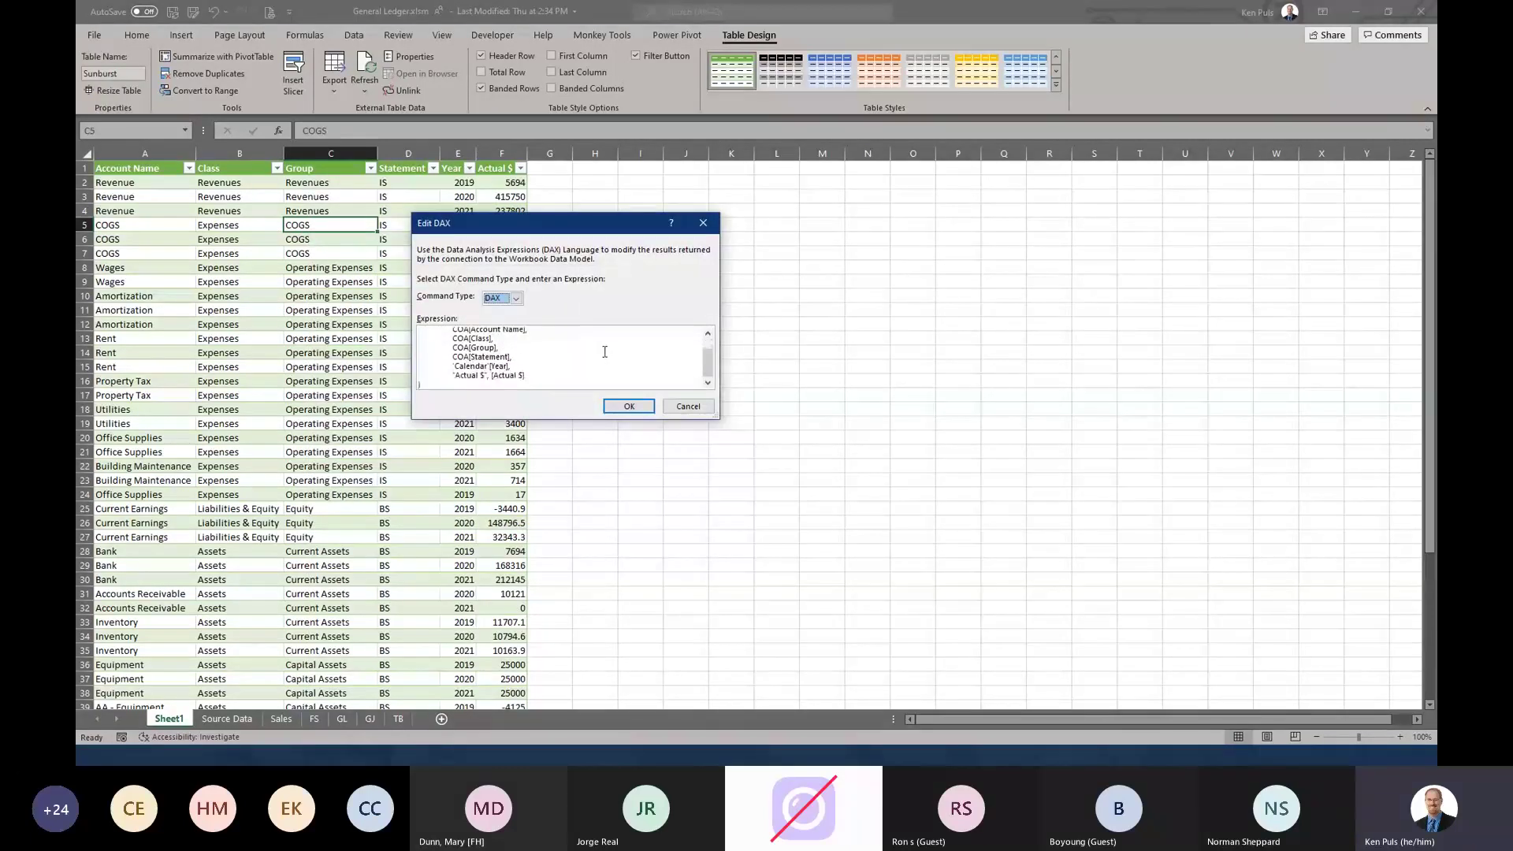
{"action": "scroll", "coordinate": [605, 355], "scroll_direction": "up", "scroll_amount": 3}
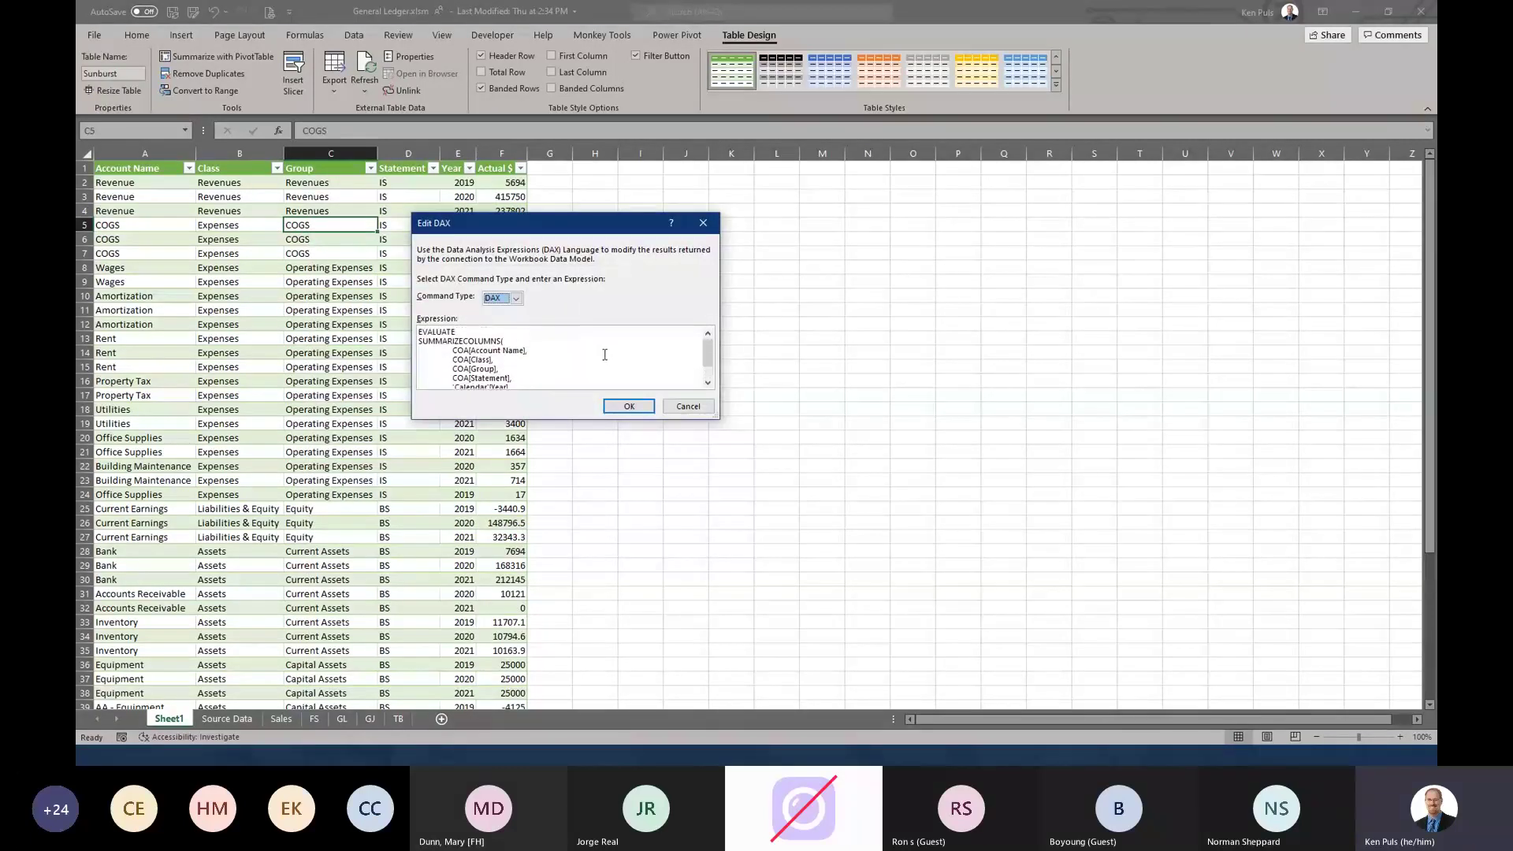
{"action": "left_click", "coordinate": [684, 407]}
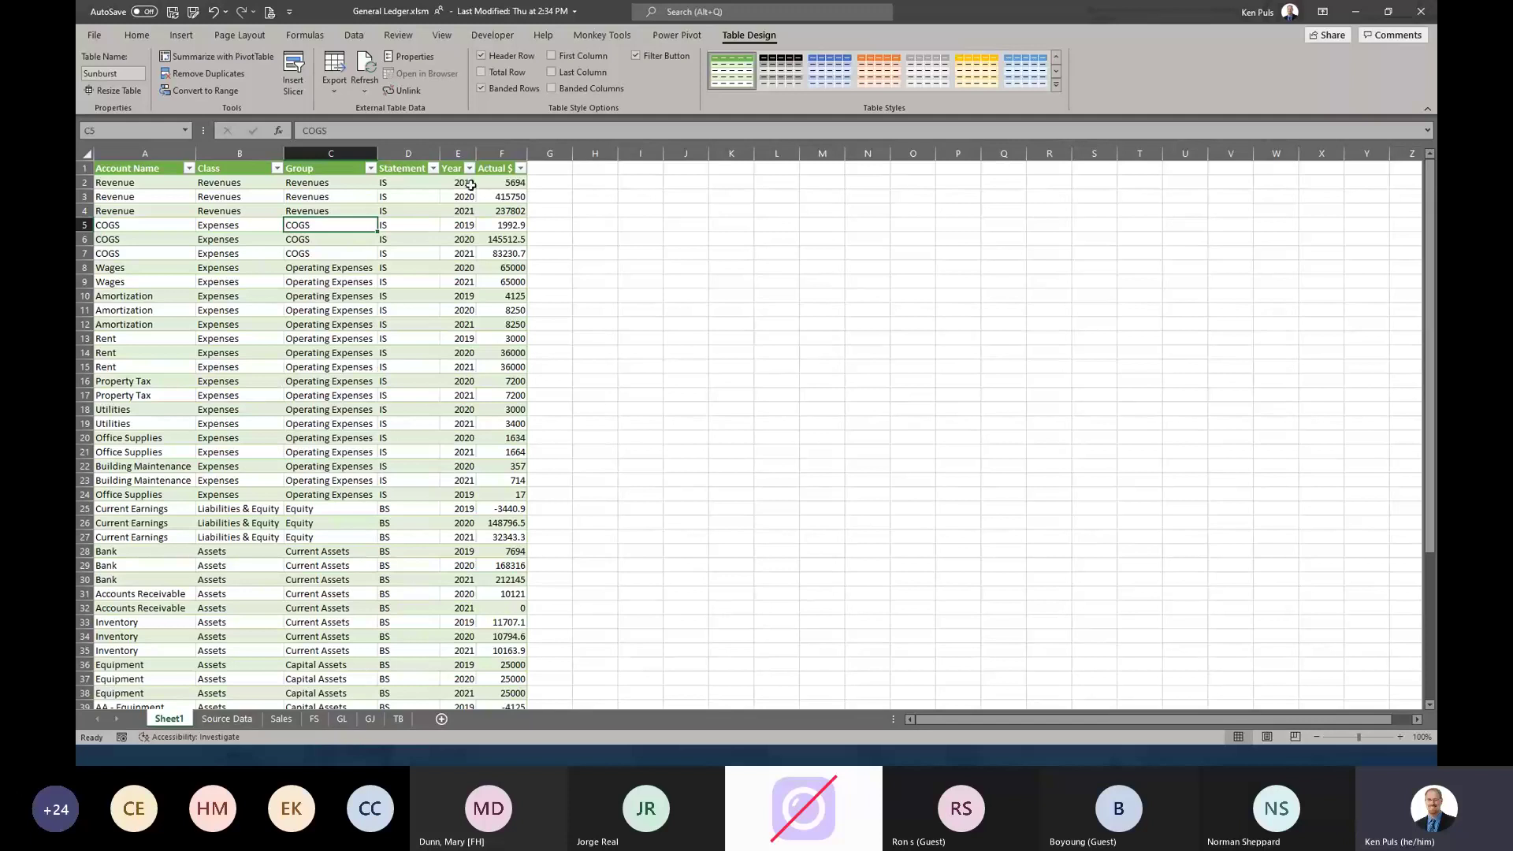
- Move the Statement column to the front of the Sunburst table and place the Year column directly after it
{"action": "left_click", "coordinate": [408, 174]}
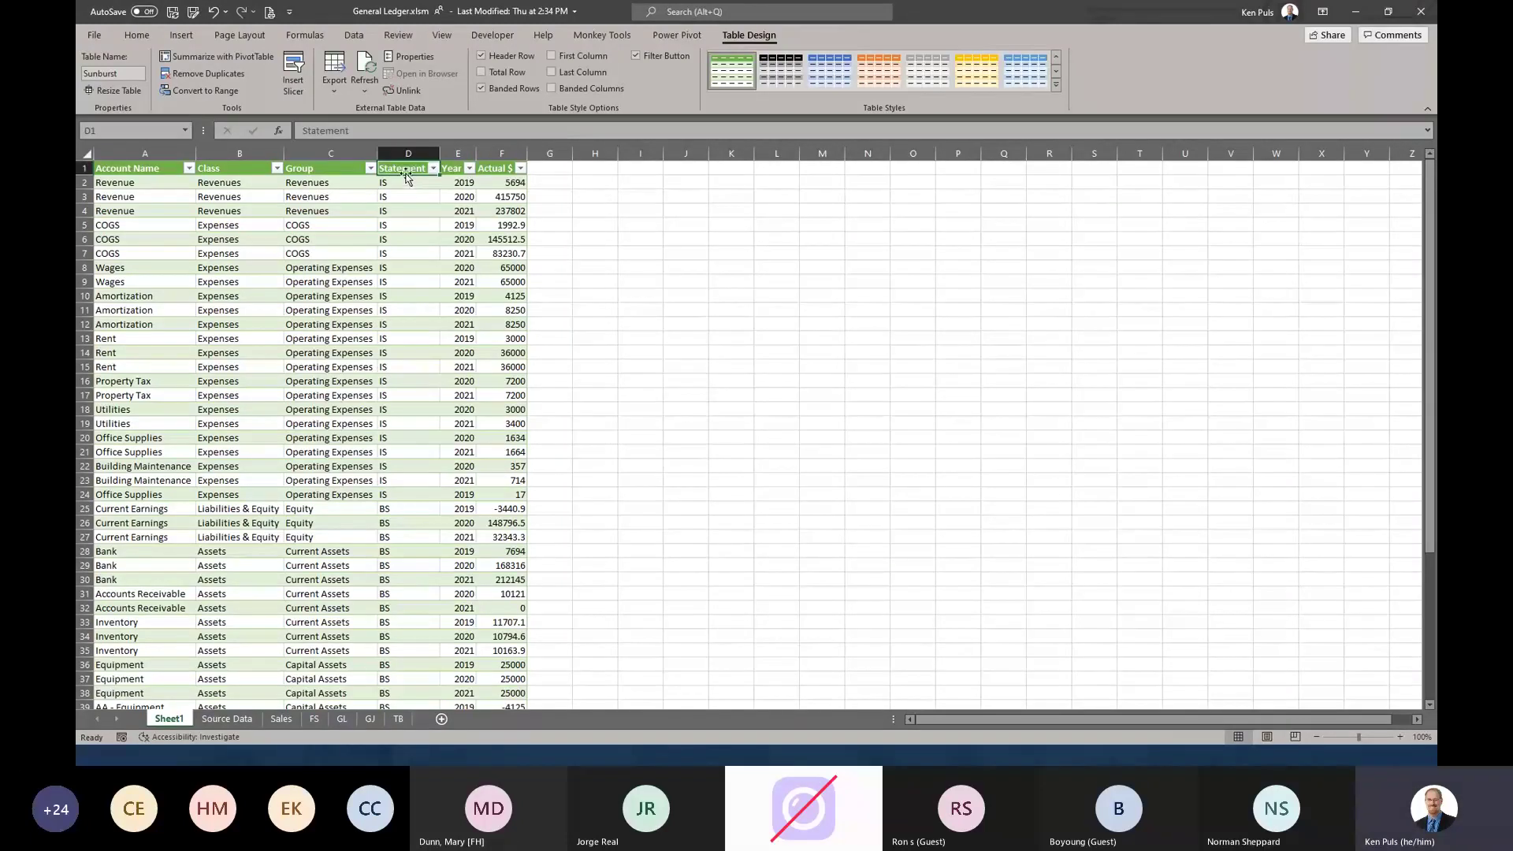
{"action": "left_click", "coordinate": [386, 175]}
{"action": "left_click_drag", "start_coordinate": [386, 174], "coordinate": [93, 169]}
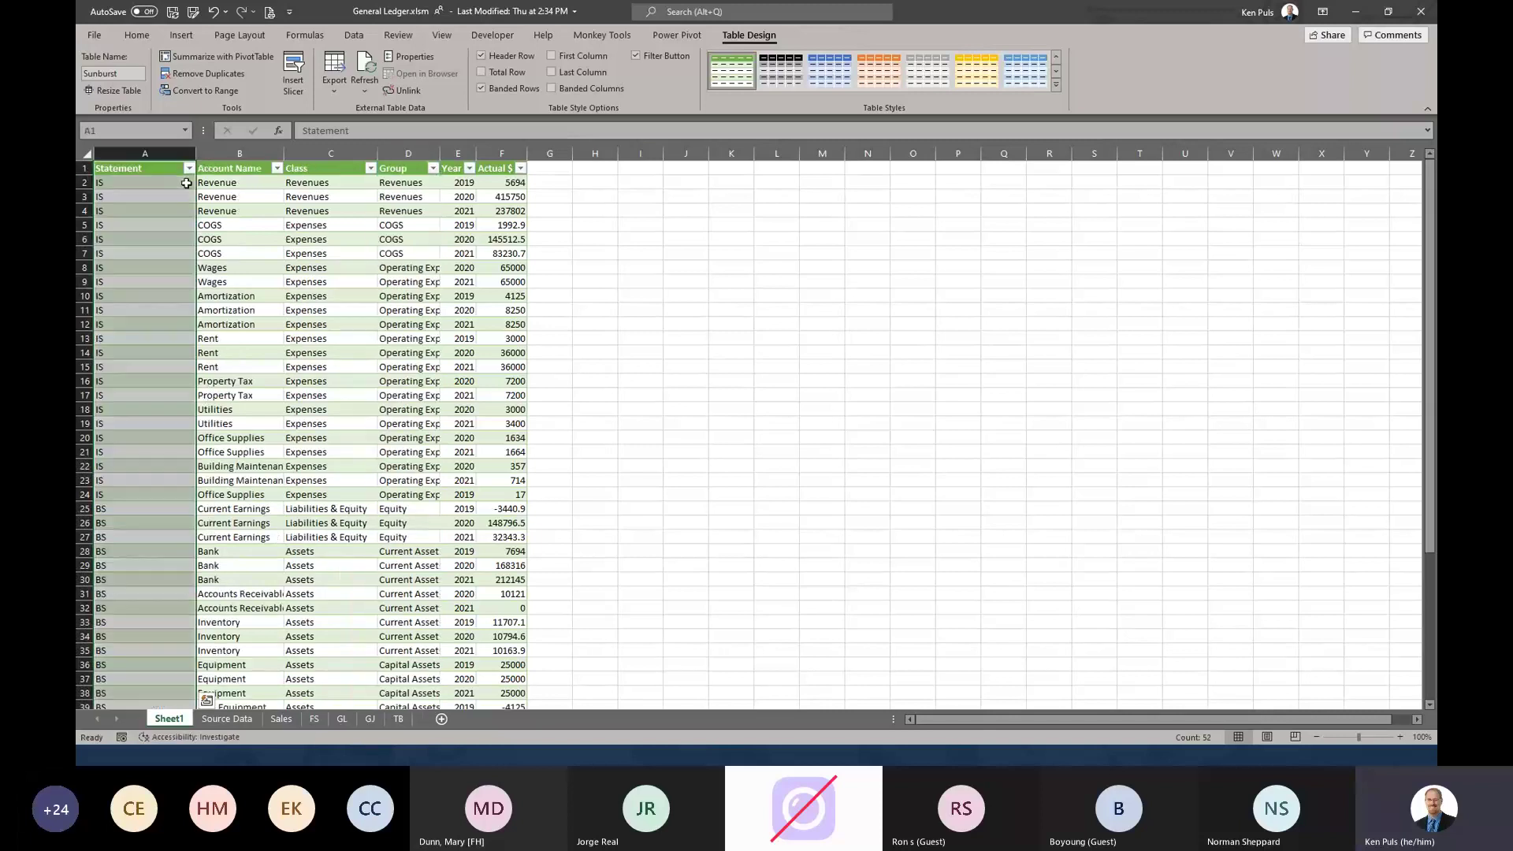
{"action": "left_click", "coordinate": [449, 169]}
{"action": "left_click", "coordinate": [455, 179]}
{"action": "left_click_drag", "start_coordinate": [456, 180], "coordinate": [211, 170]}
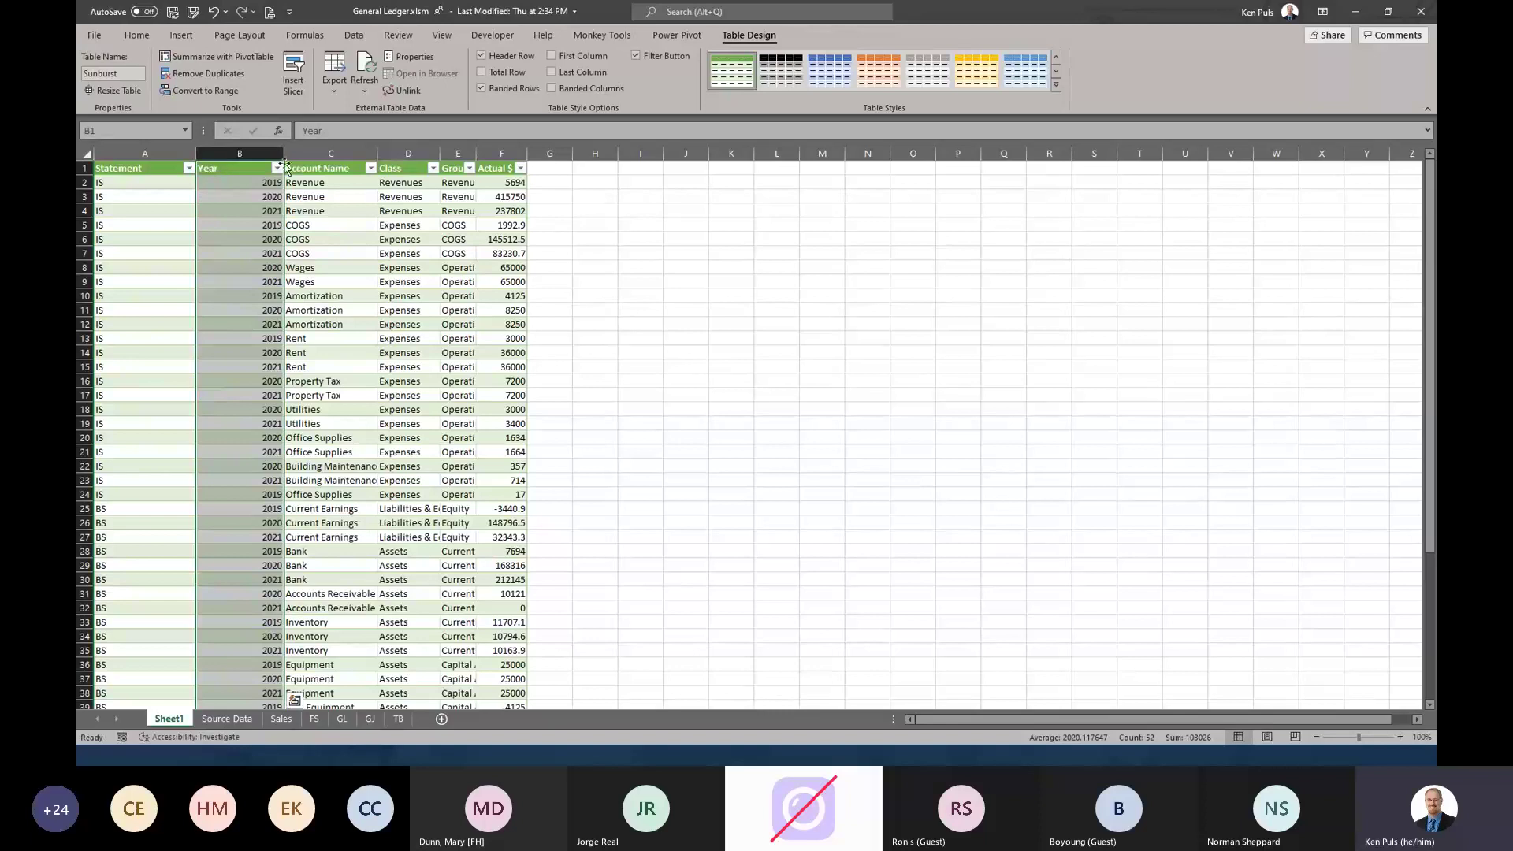
- Move the Account Name column between Group and Actual $, and autofit the widths of columns A to F
{"action": "left_click", "coordinate": [336, 171]}
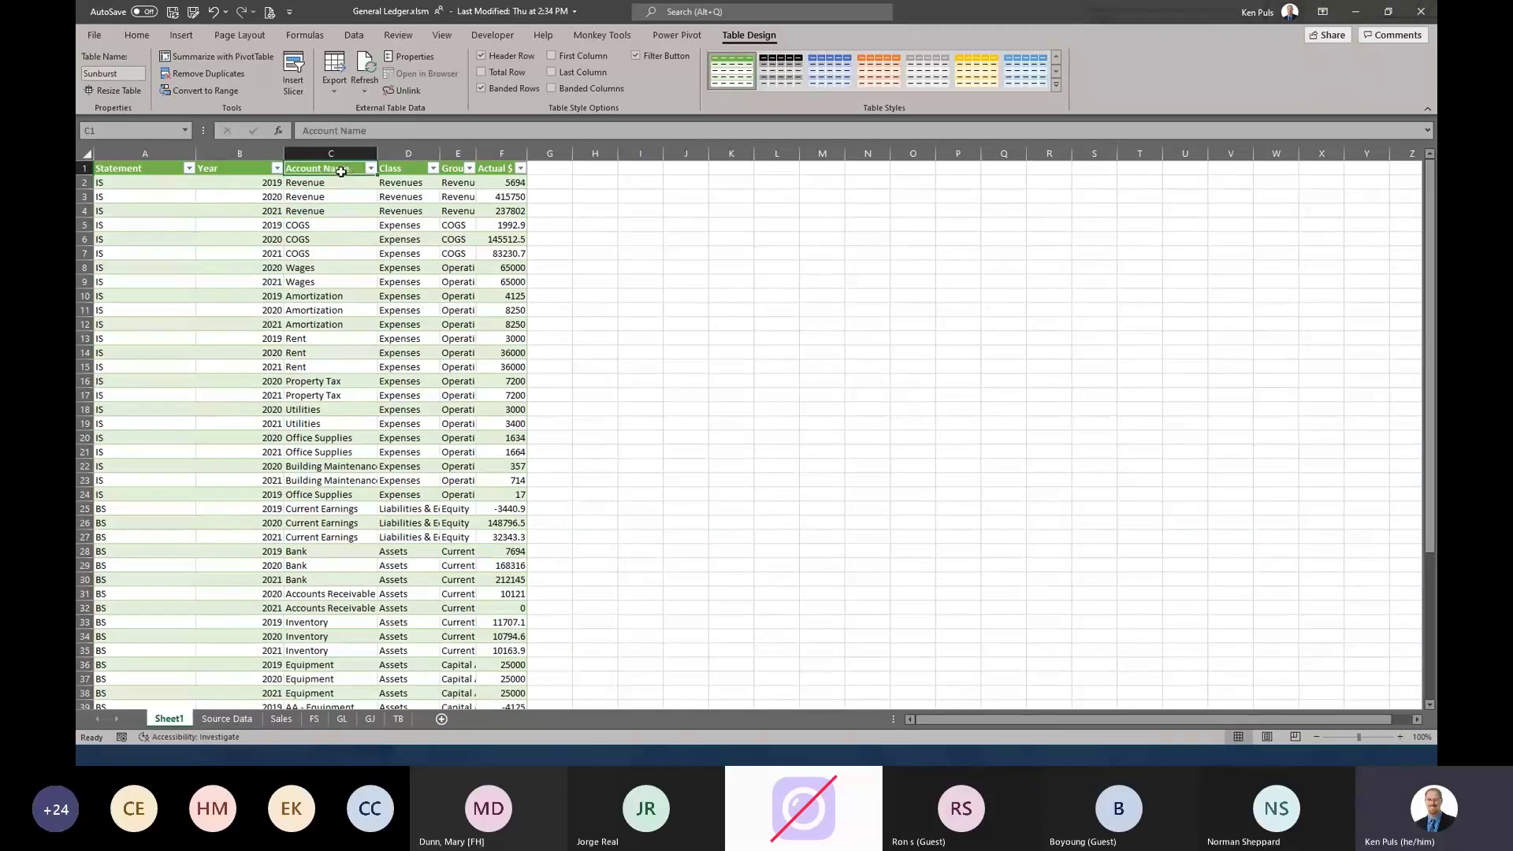
{"action": "left_click", "coordinate": [336, 173]}
{"action": "left_click_drag", "start_coordinate": [378, 175], "coordinate": [471, 175]}
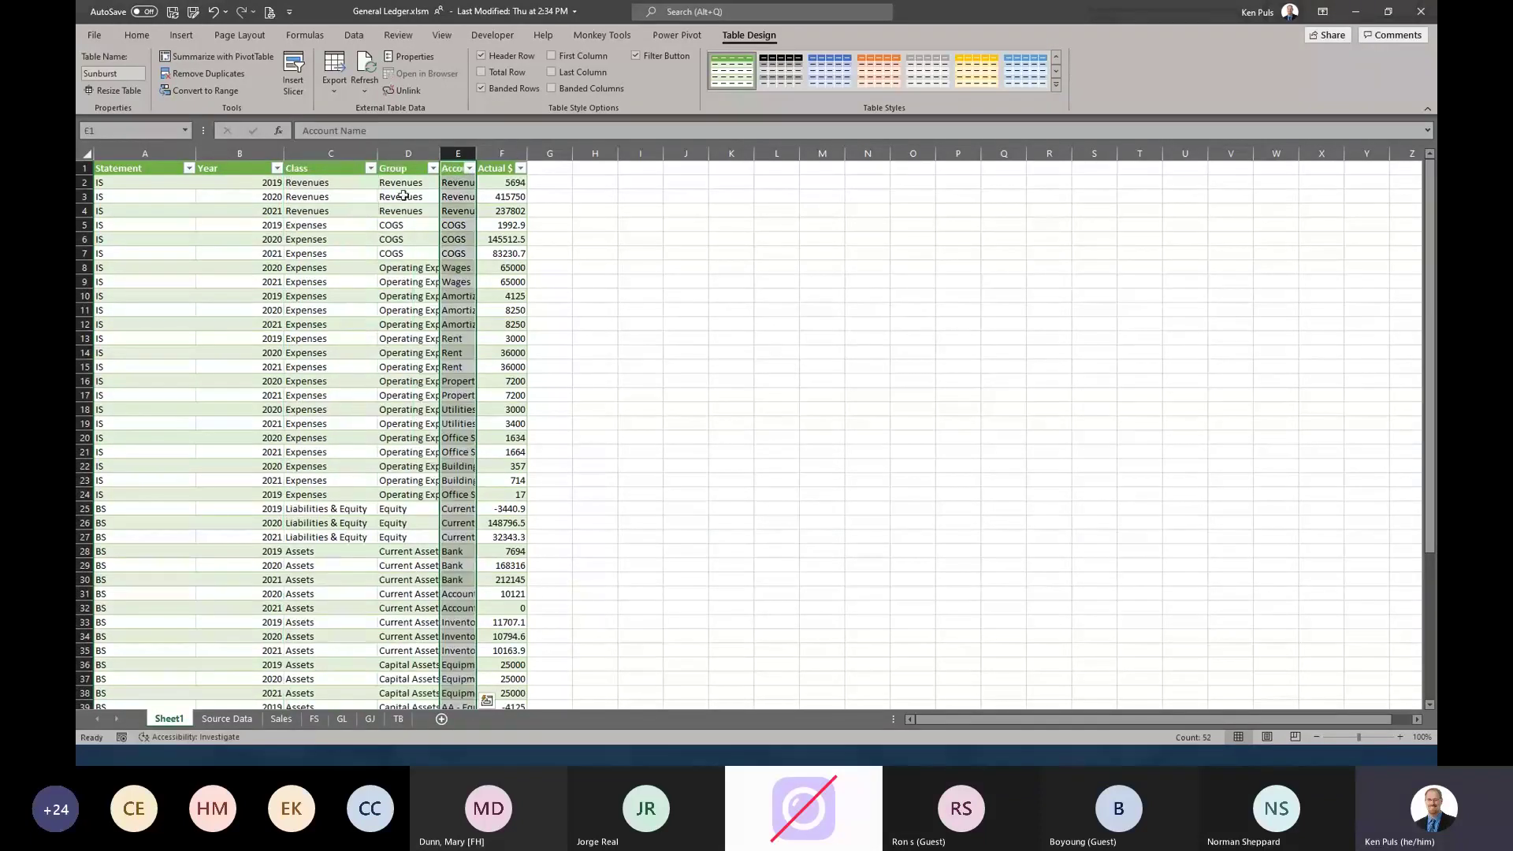
{"action": "left_click_drag", "start_coordinate": [145, 153], "coordinate": [482, 156]}
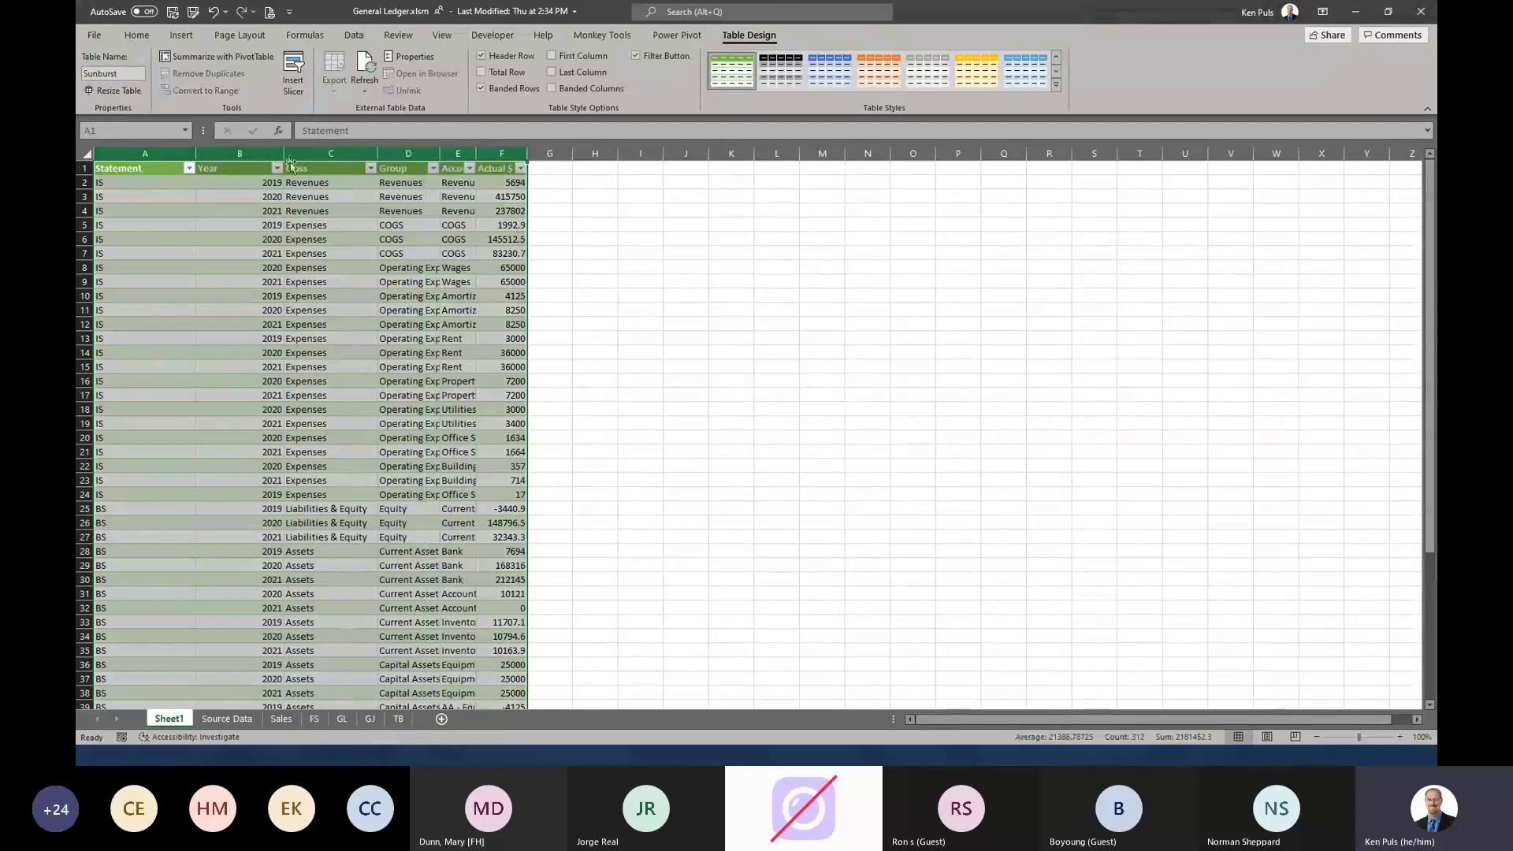
{"action": "double_click", "coordinate": [284, 152]}
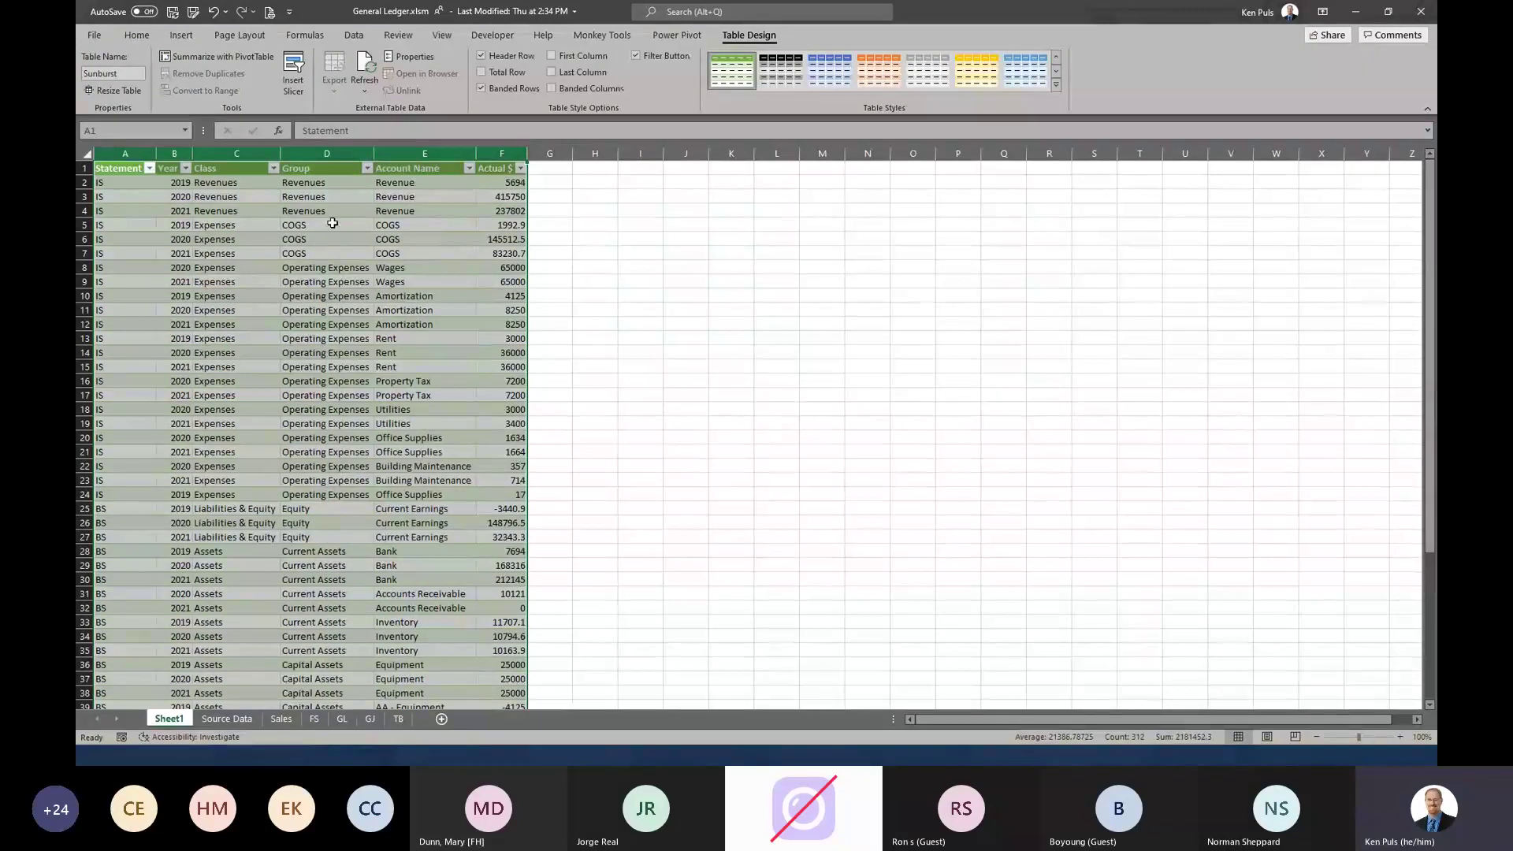
- Start a four-level custom sort of the Sunburst table, with Class as the first level and Group as the second
{"action": "left_click", "coordinate": [354, 36]}
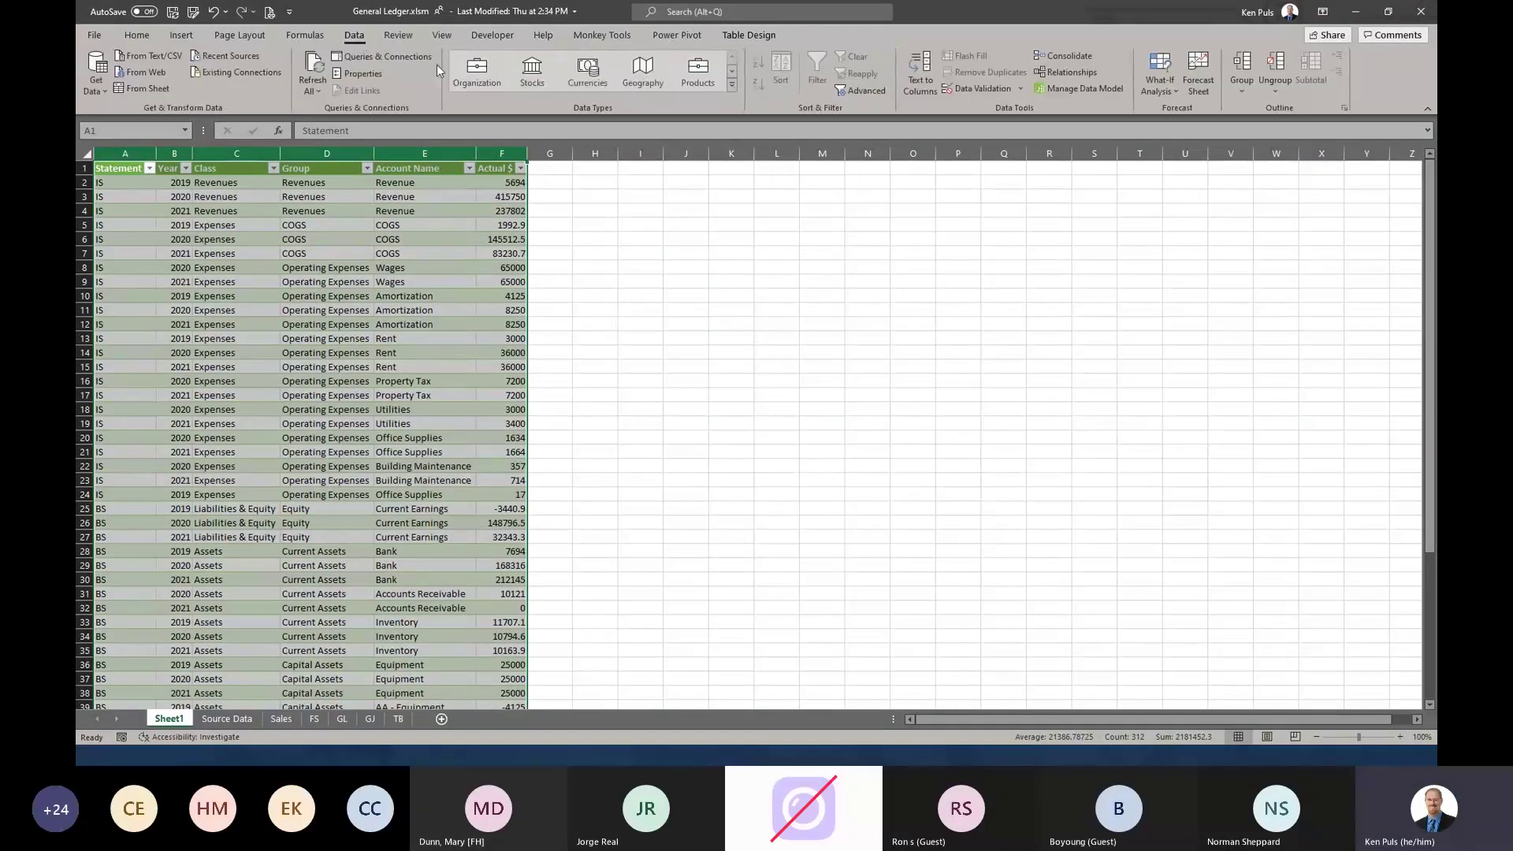
{"action": "left_click", "coordinate": [358, 198]}
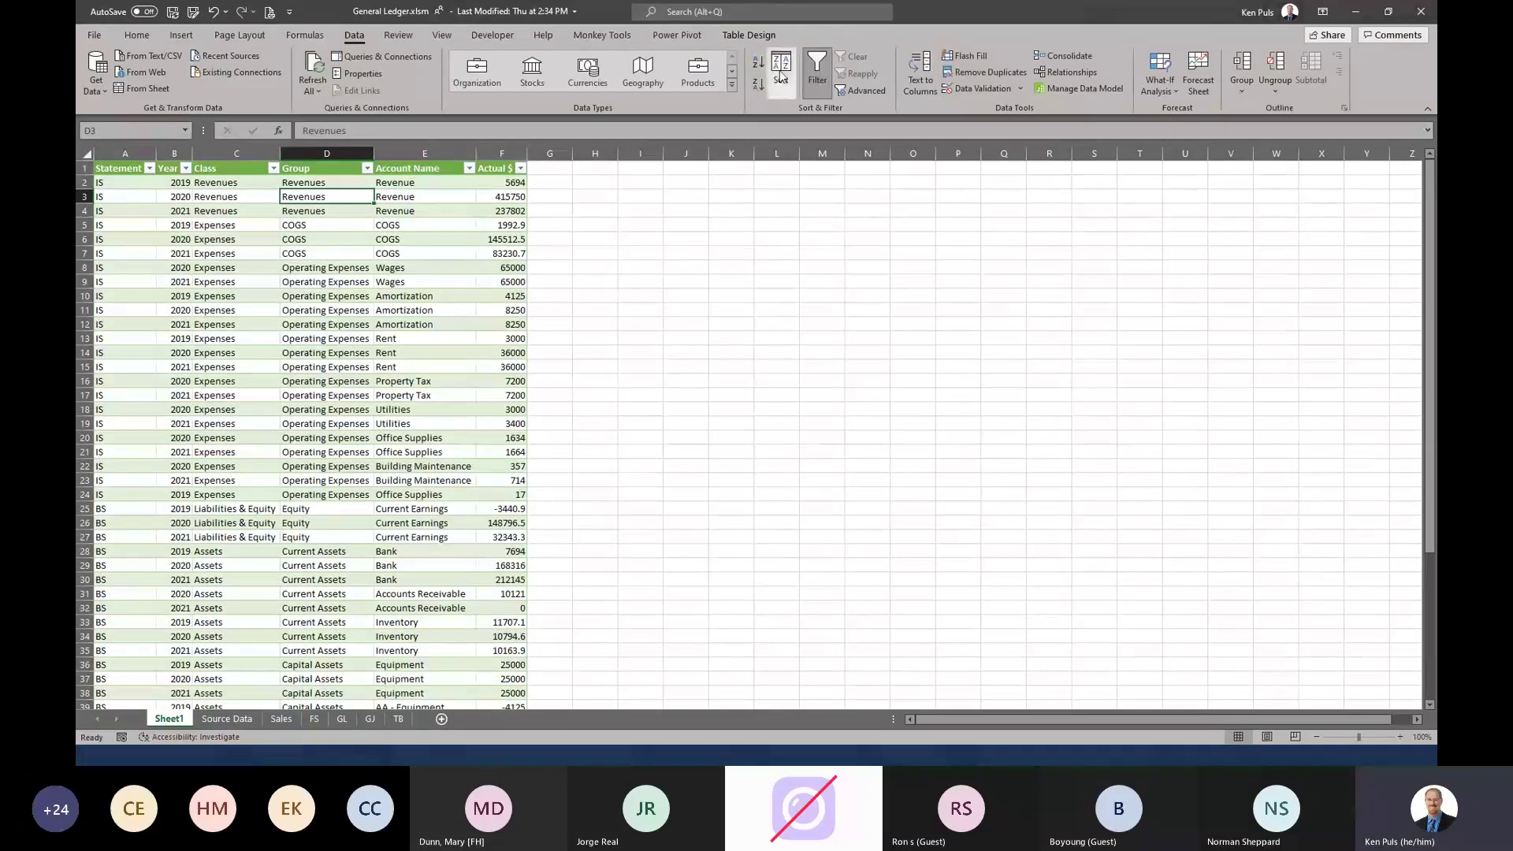
{"action": "left_click", "coordinate": [776, 75]}
{"action": "left_click", "coordinate": [396, 259]}
{"action": "left_click", "coordinate": [394, 258]}
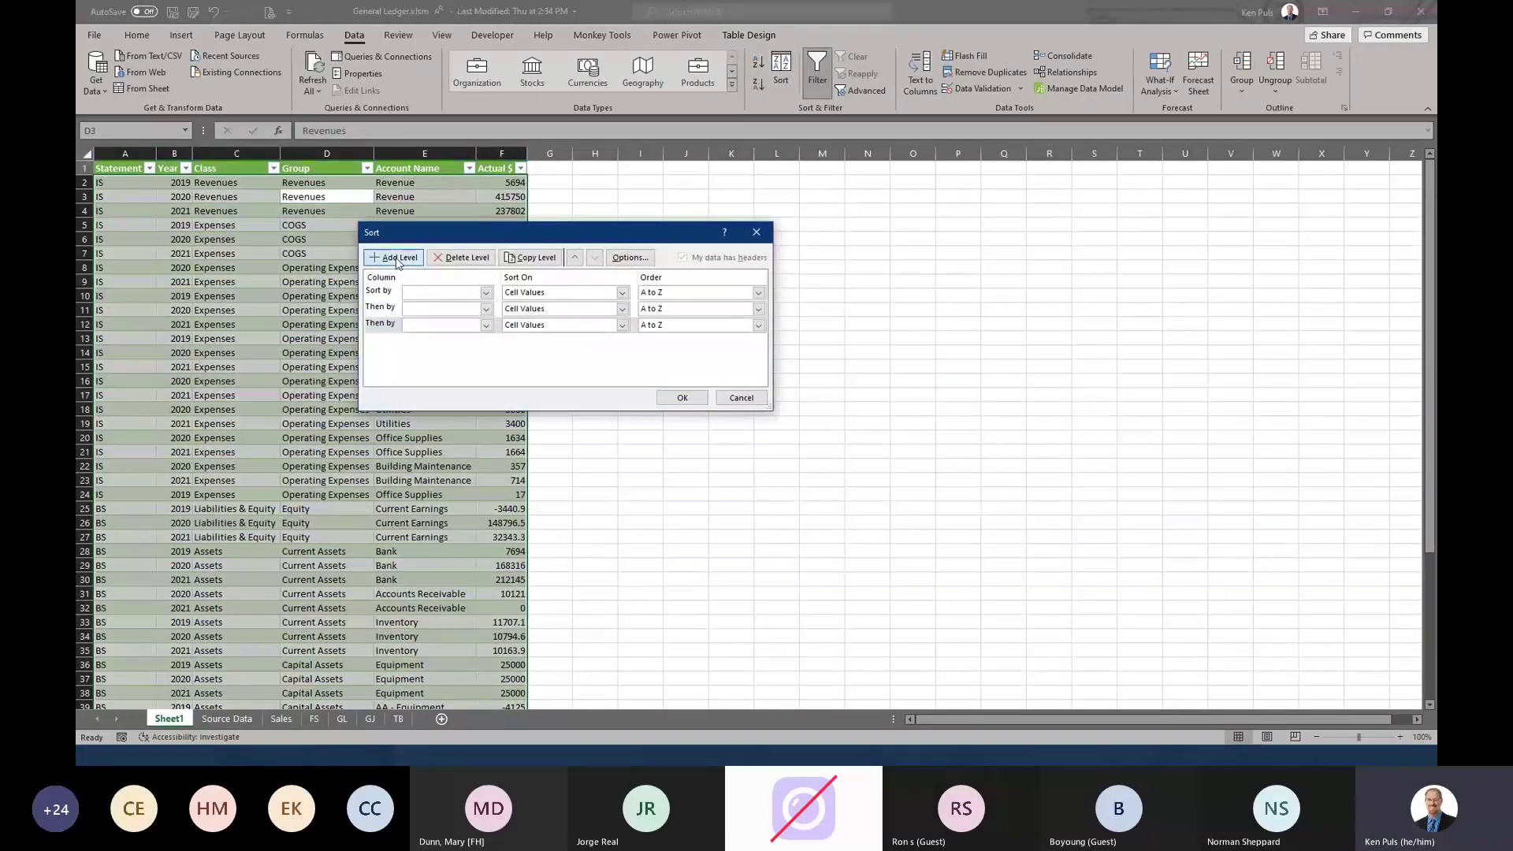
{"action": "left_click", "coordinate": [394, 258]}
{"action": "left_click", "coordinate": [486, 293]}
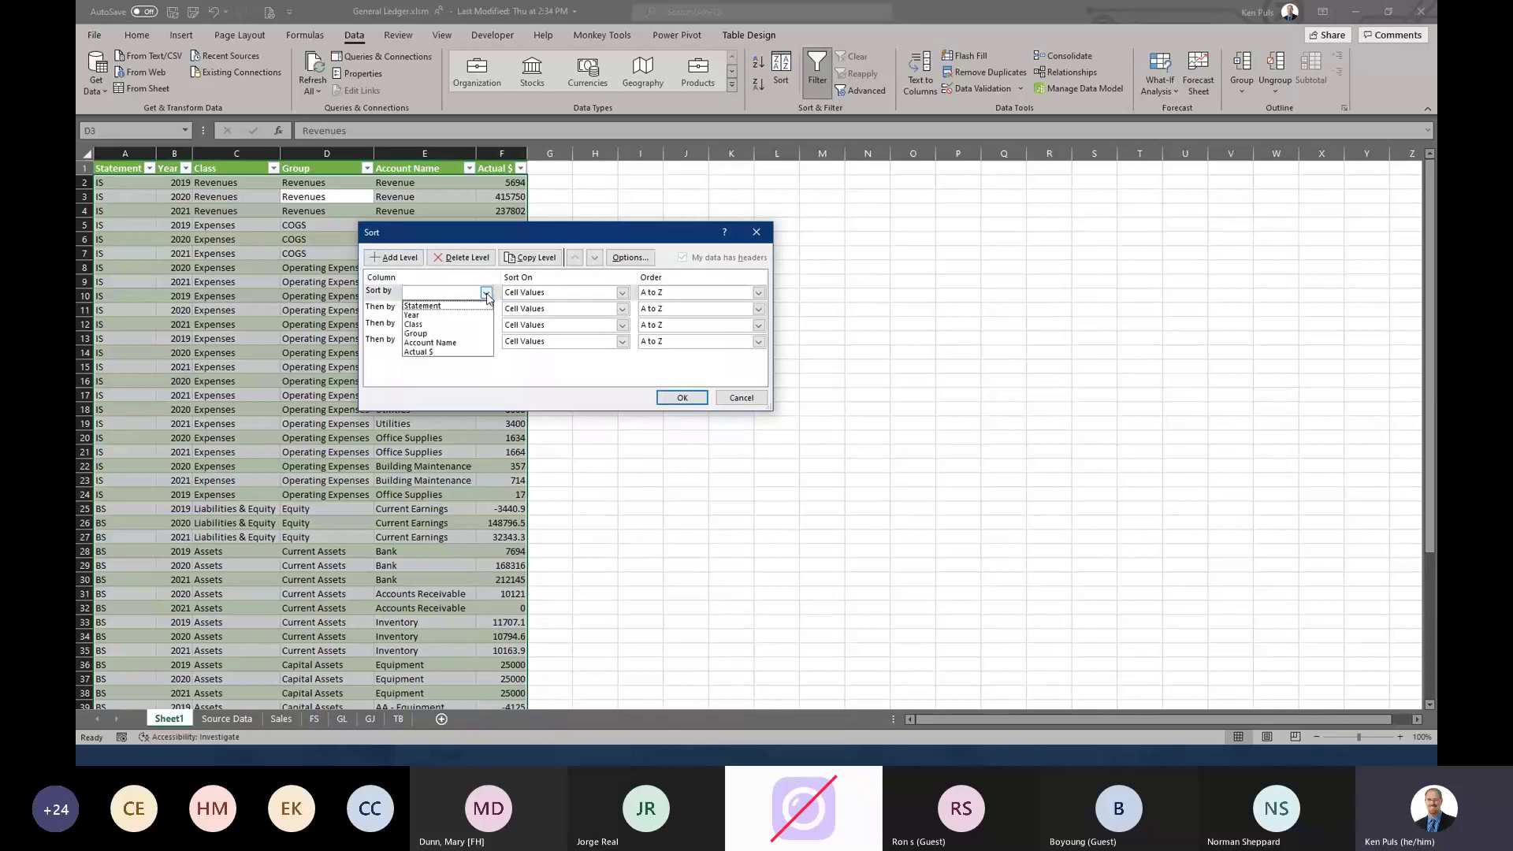
{"action": "left_click", "coordinate": [442, 324]}
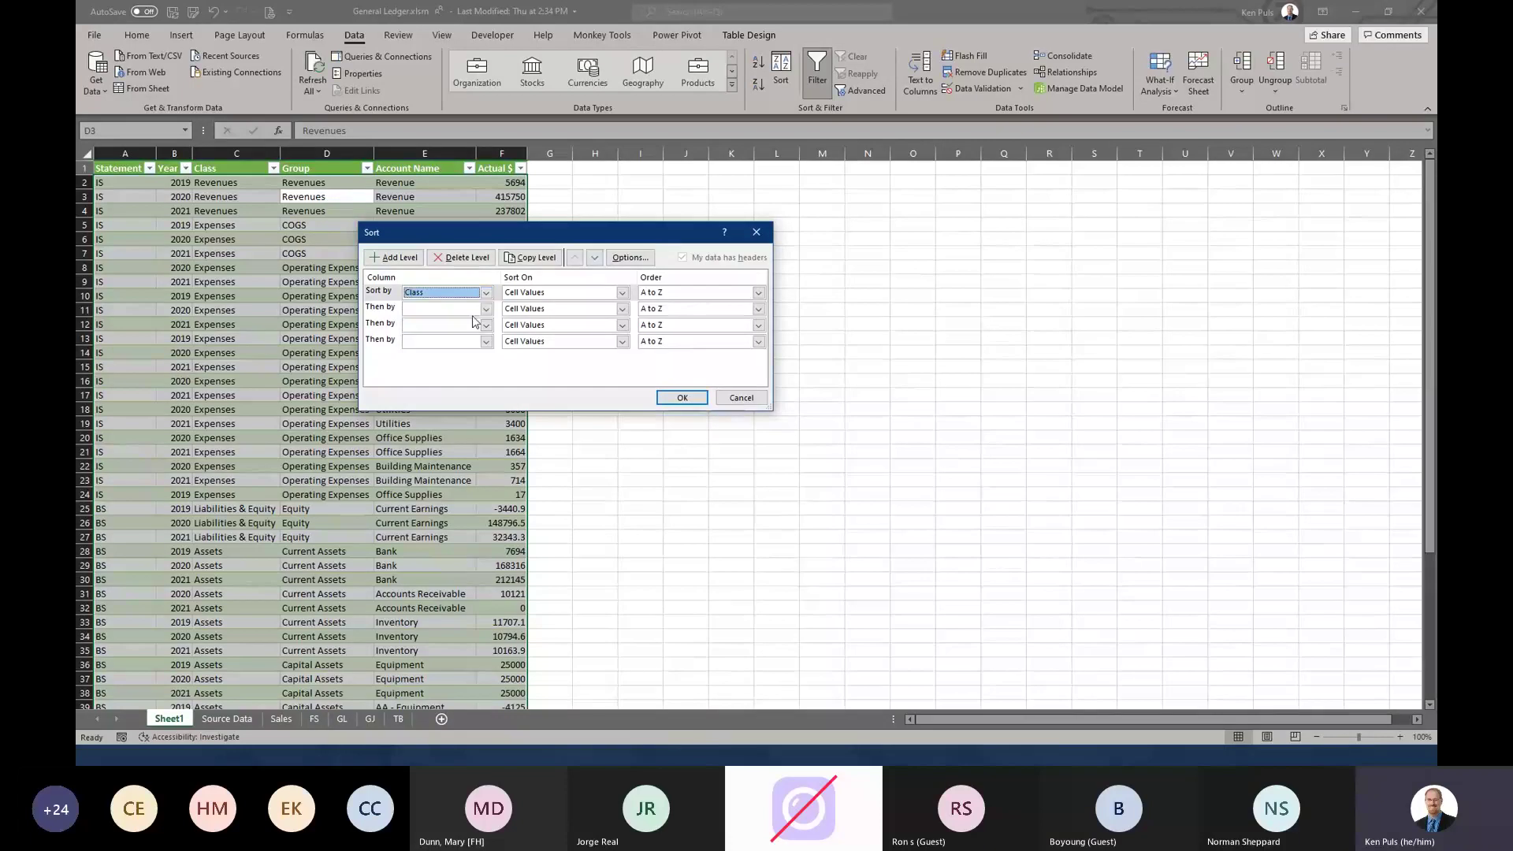
{"action": "left_click", "coordinate": [486, 309]}
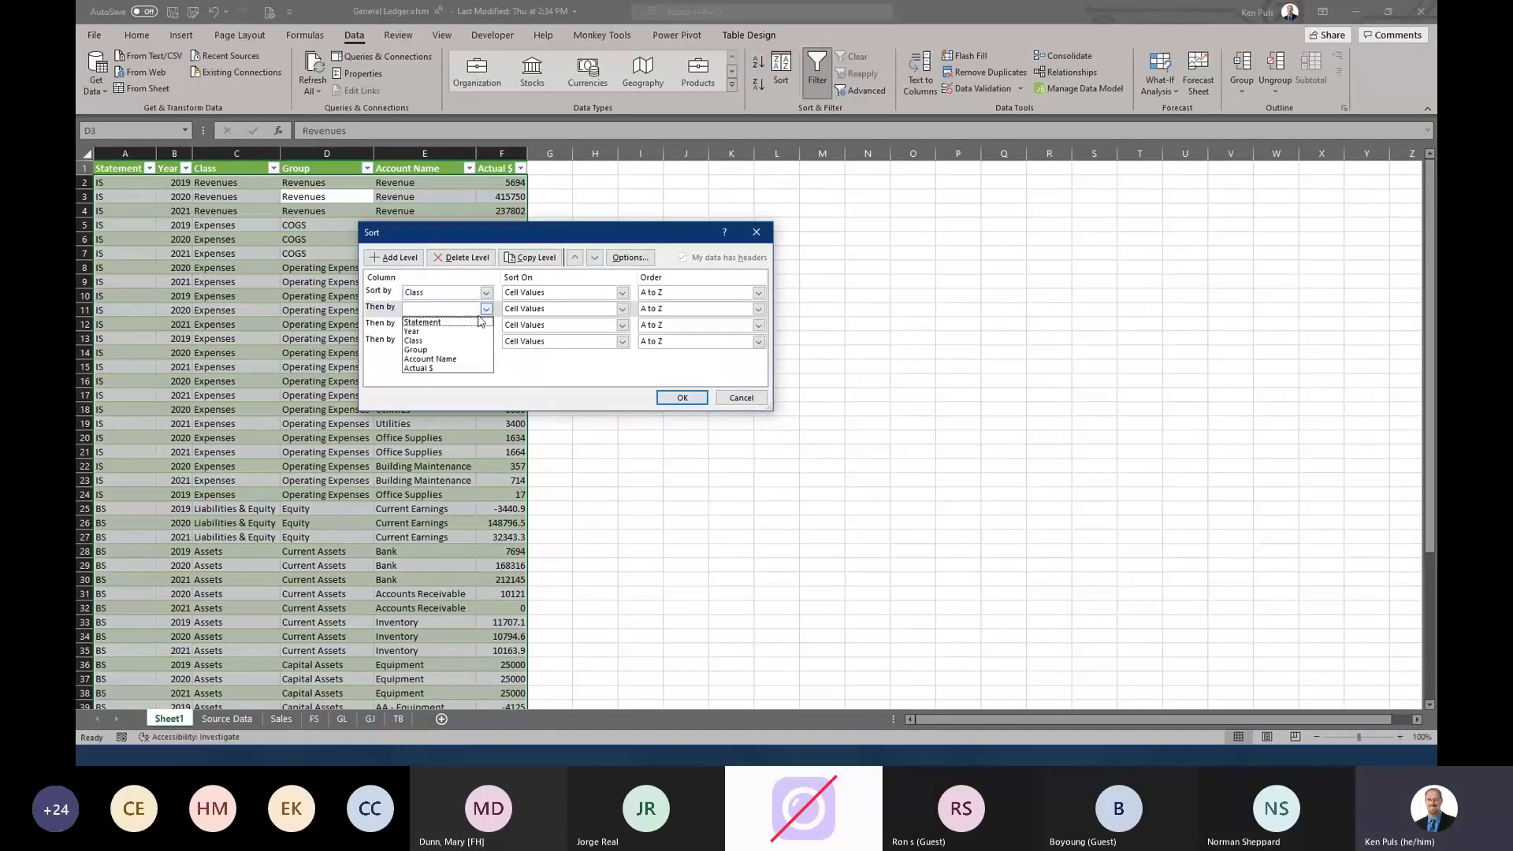
{"action": "left_click", "coordinate": [432, 351]}
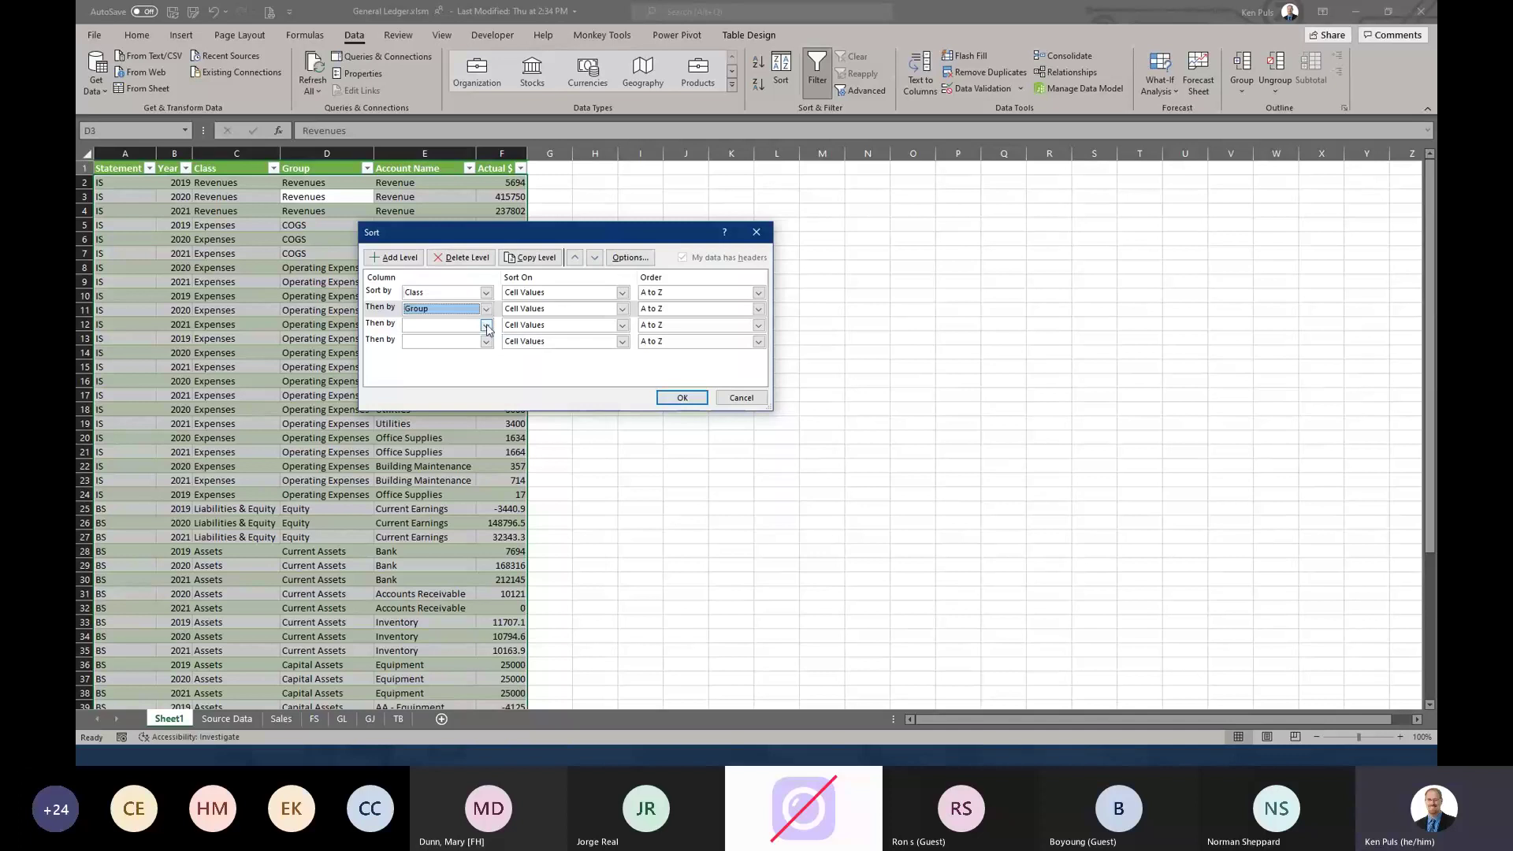
- Add Account Name and Year as the third and fourth sort levels and apply the sort
{"action": "left_click", "coordinate": [486, 326]}
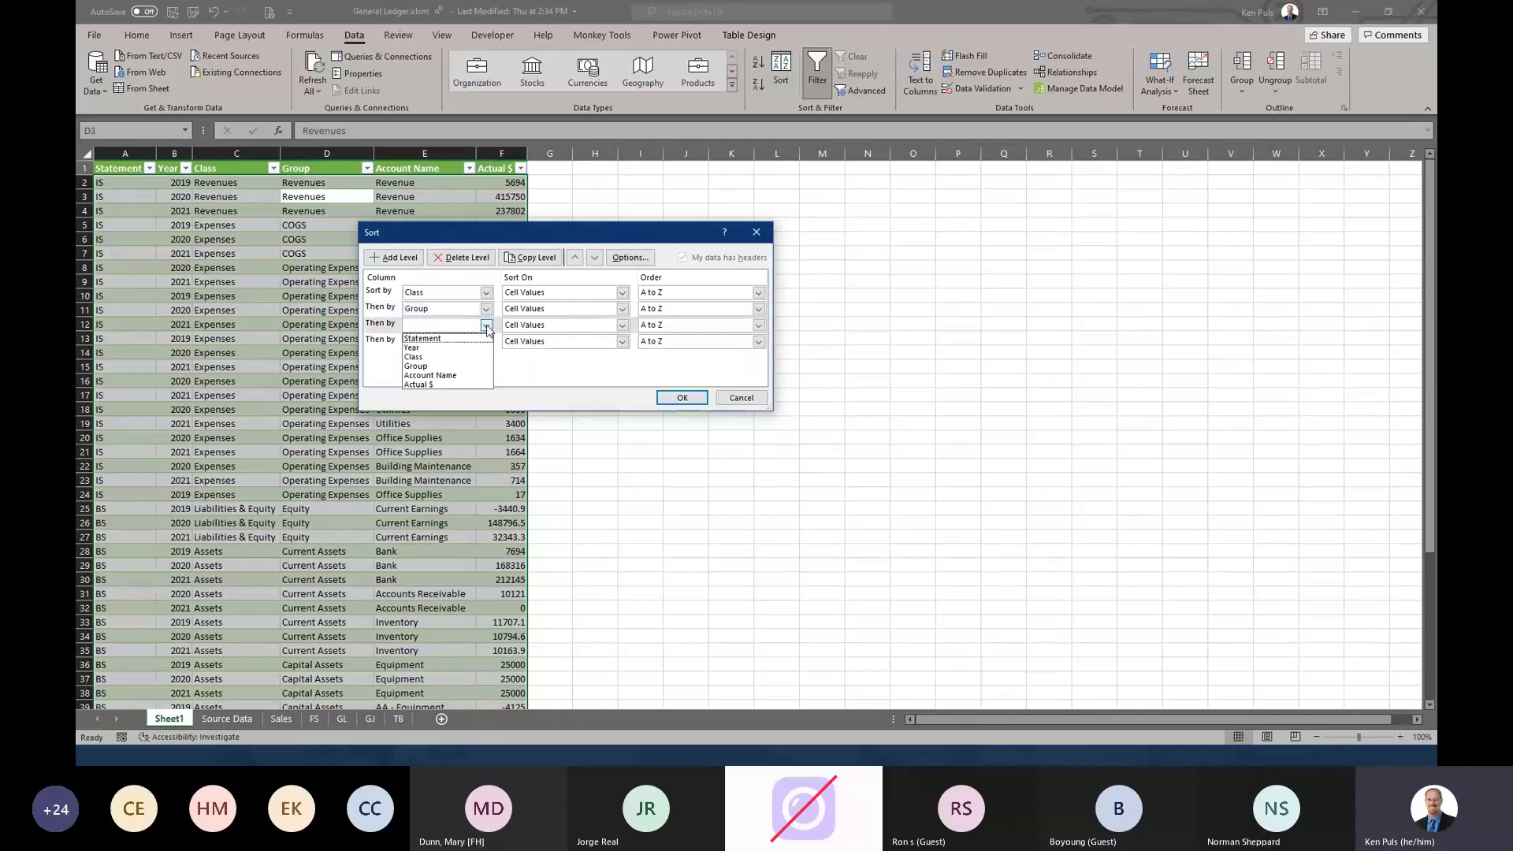
{"action": "left_click", "coordinate": [440, 375]}
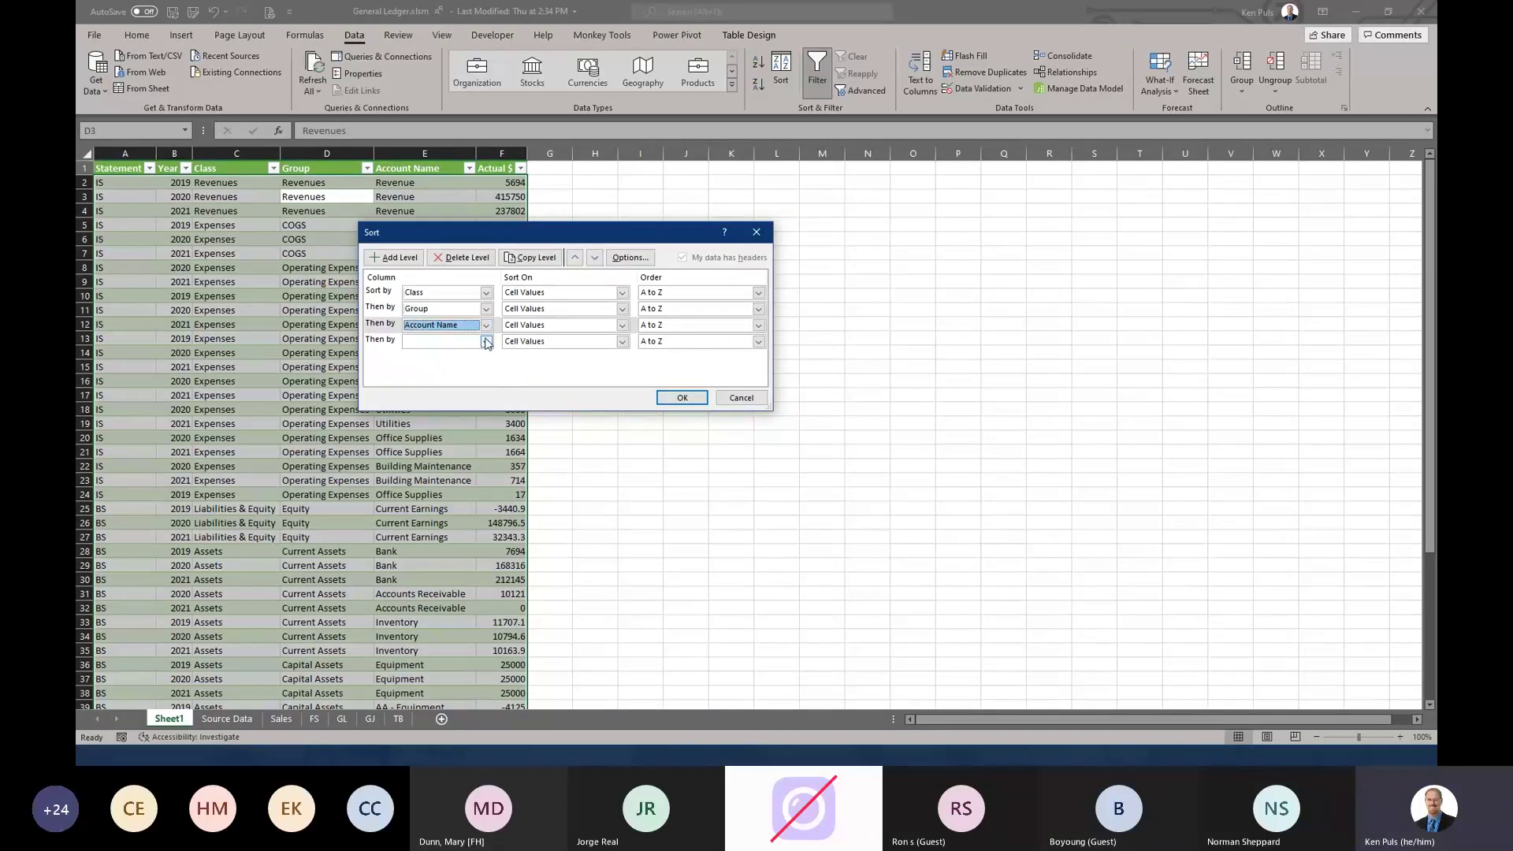
{"action": "left_click", "coordinate": [486, 342]}
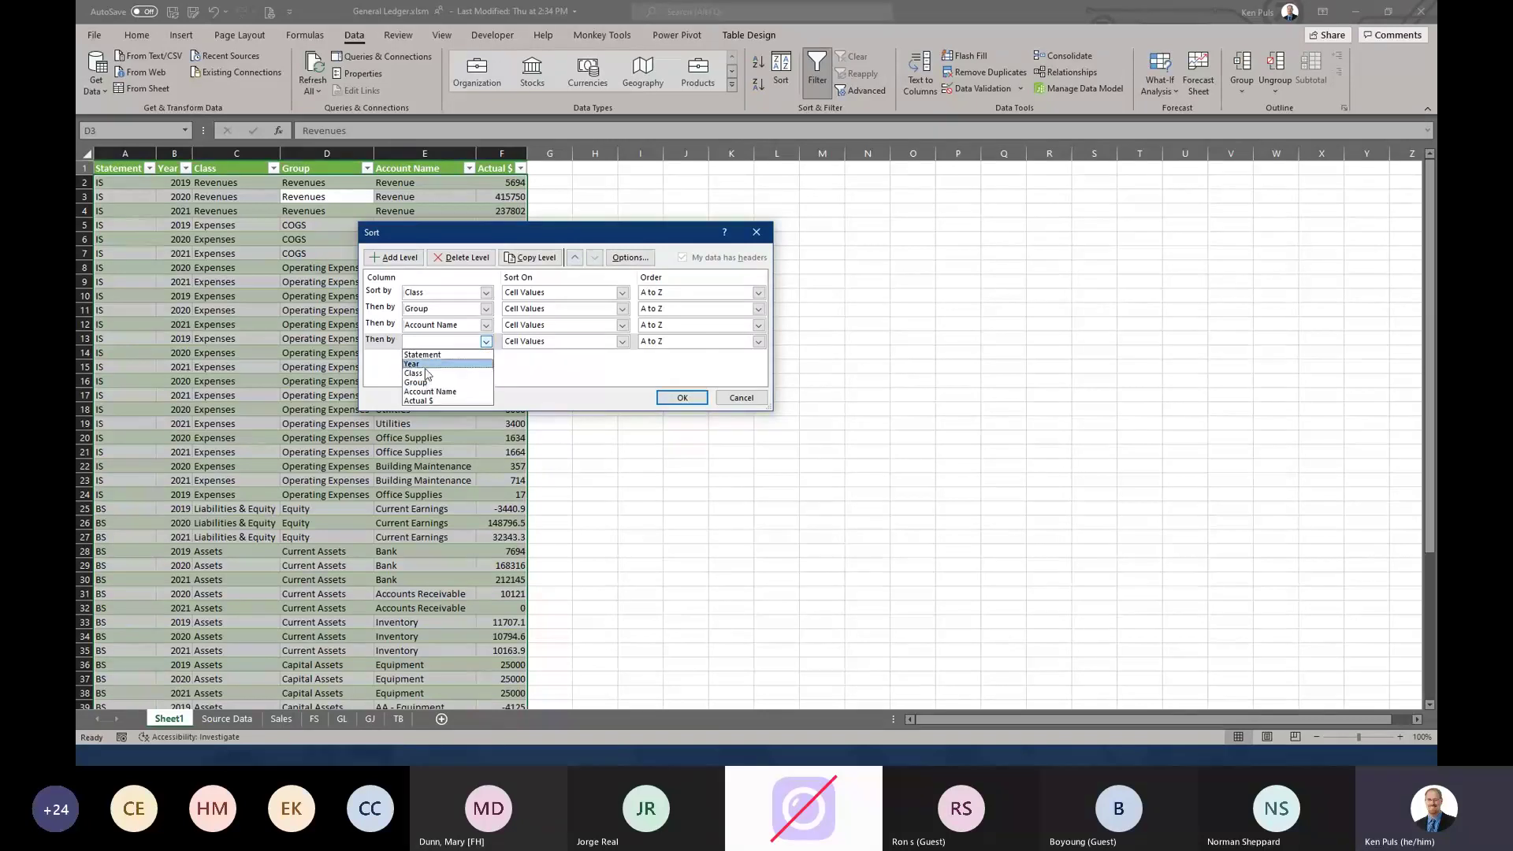
{"action": "left_click", "coordinate": [413, 364]}
{"action": "left_click", "coordinate": [679, 398]}
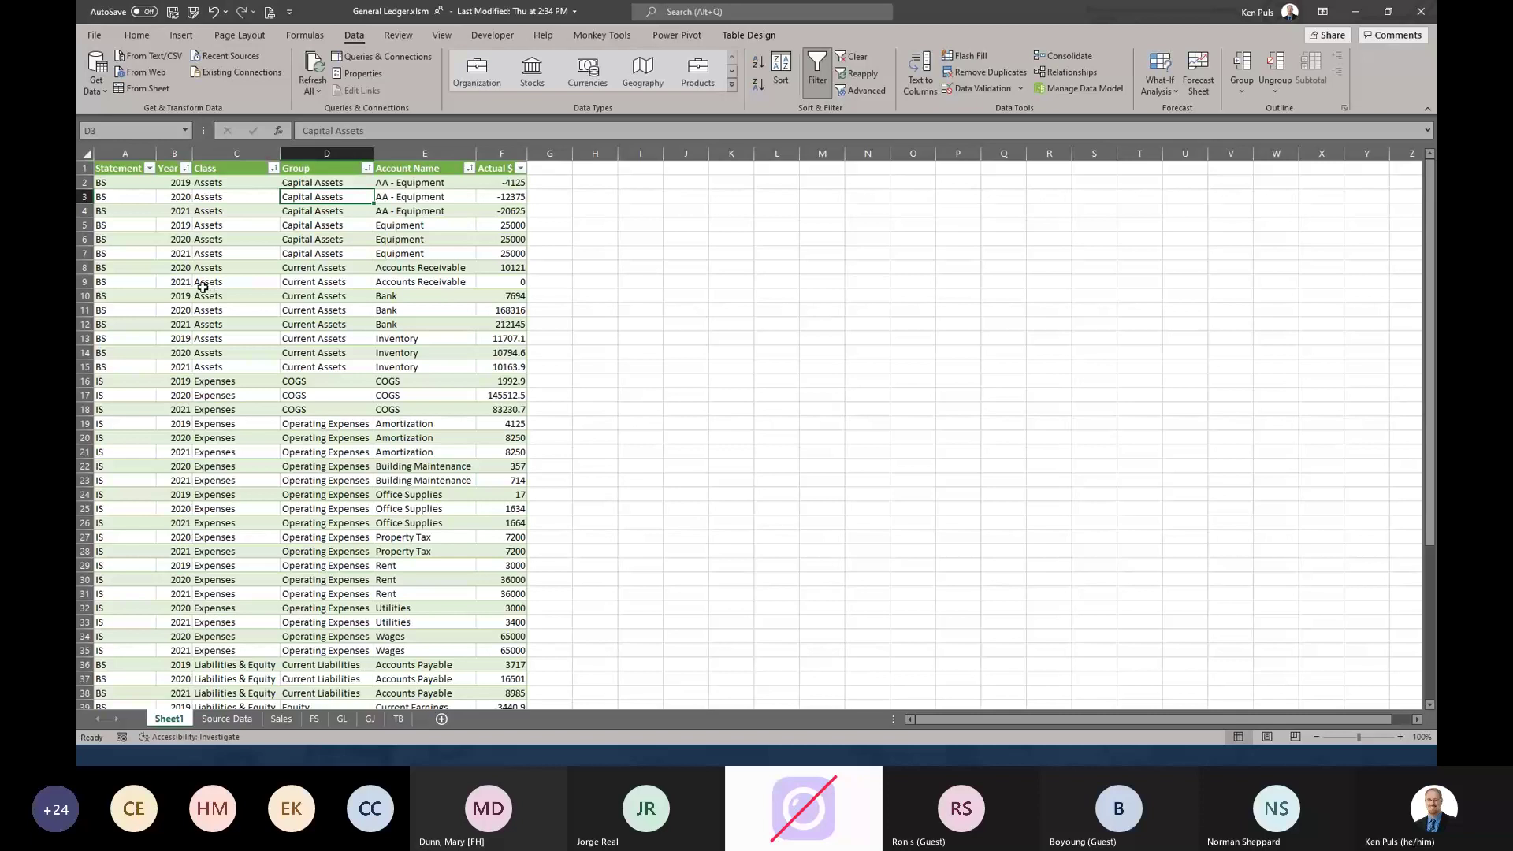
- Insert Statement and Year slicers for the Sunburst table and place them side by side over it, starting around row 13
{"action": "left_click", "coordinate": [181, 36]}
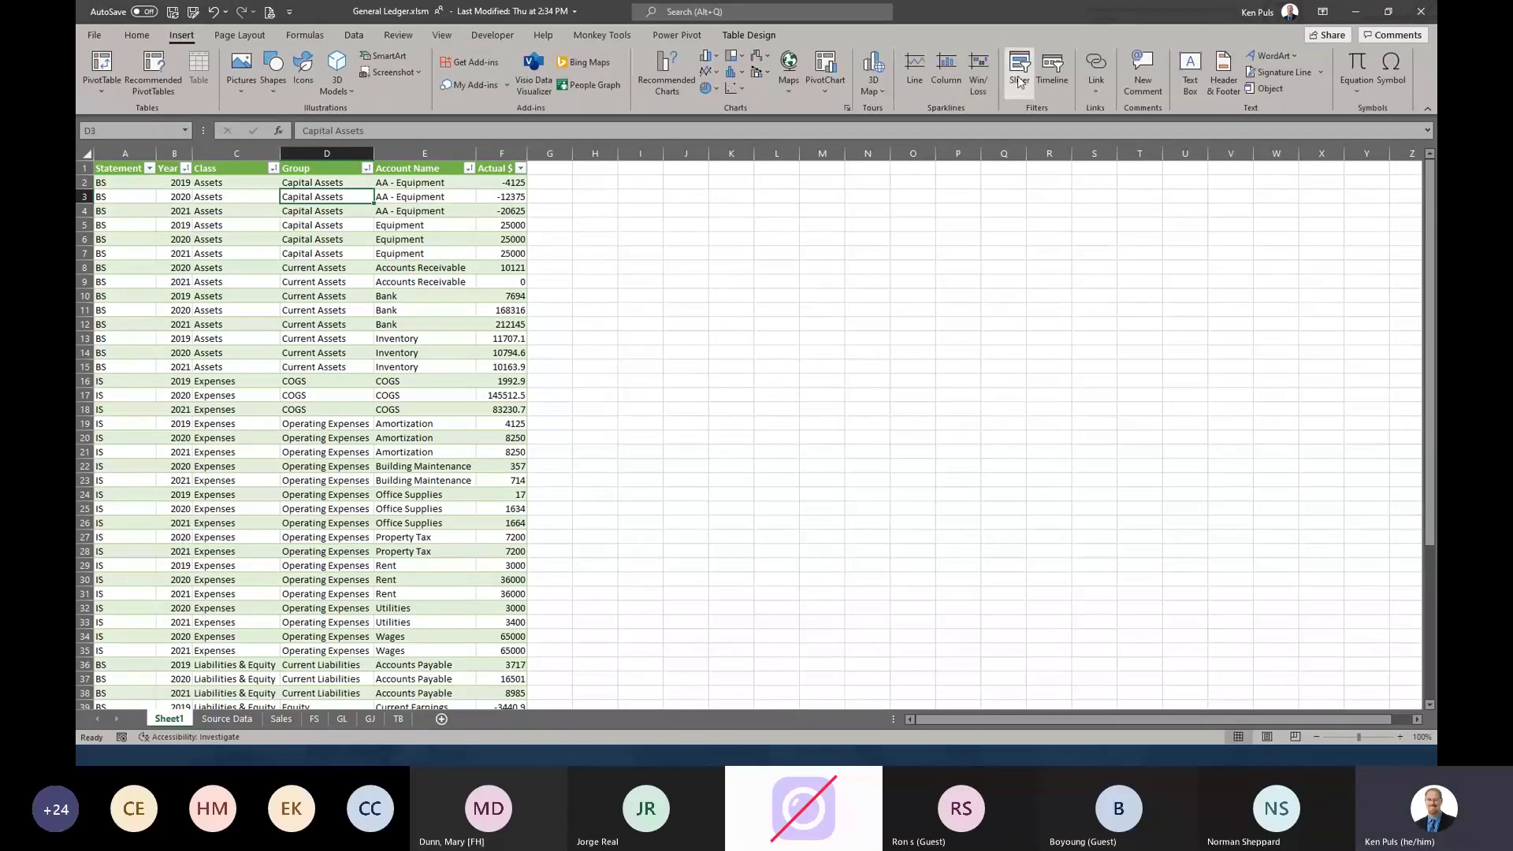
{"action": "left_click", "coordinate": [1020, 69]}
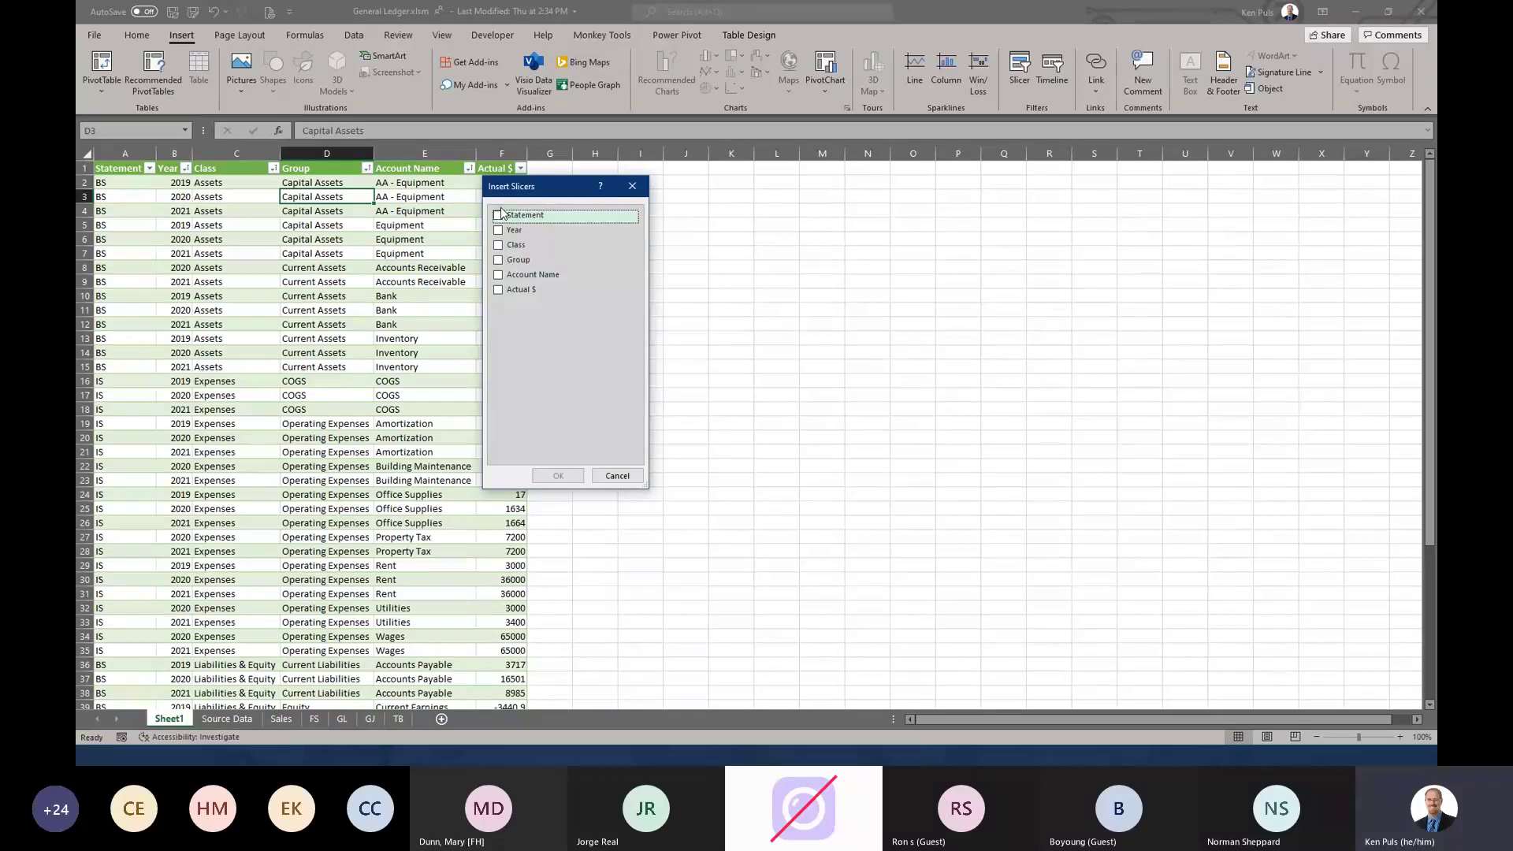
{"action": "left_click", "coordinate": [499, 215]}
{"action": "left_click", "coordinate": [499, 230]}
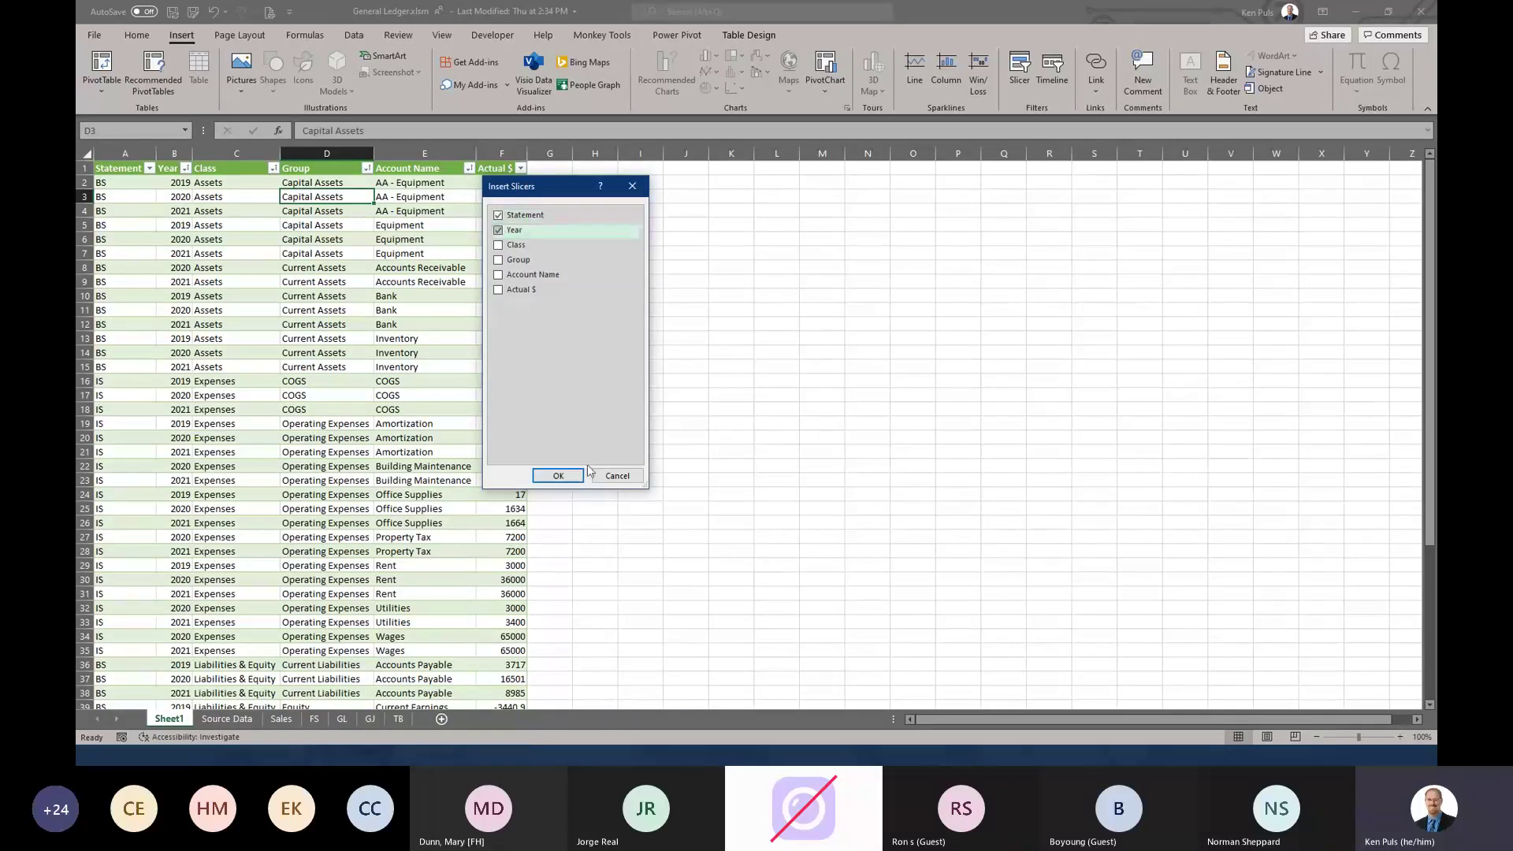
{"action": "left_click", "coordinate": [557, 475]}
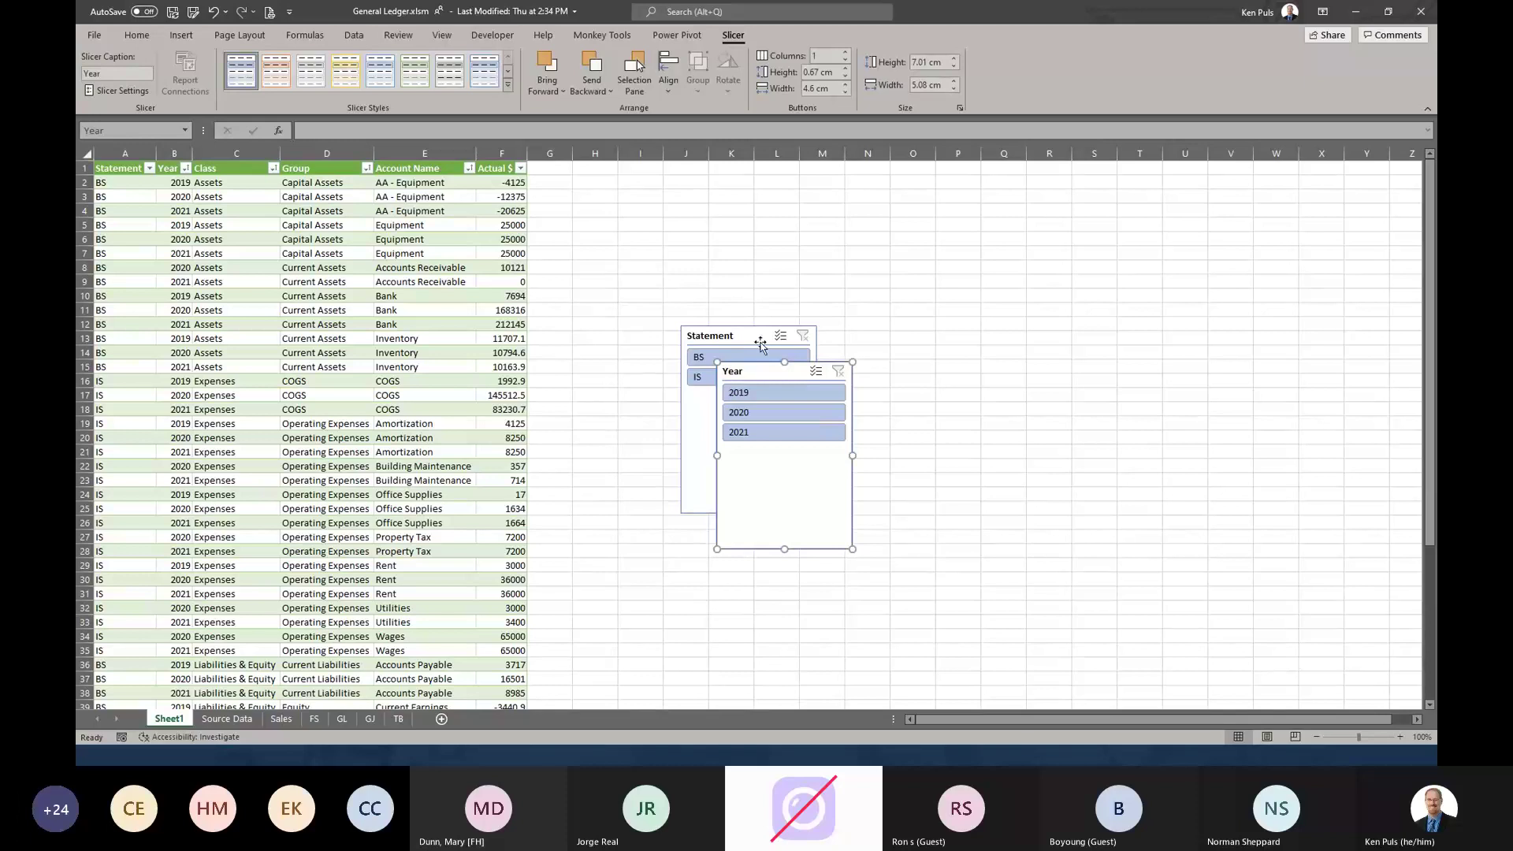
{"action": "left_click_drag", "start_coordinate": [760, 344], "coordinate": [159, 353]}
{"action": "left_click_drag", "start_coordinate": [731, 372], "coordinate": [269, 359]}
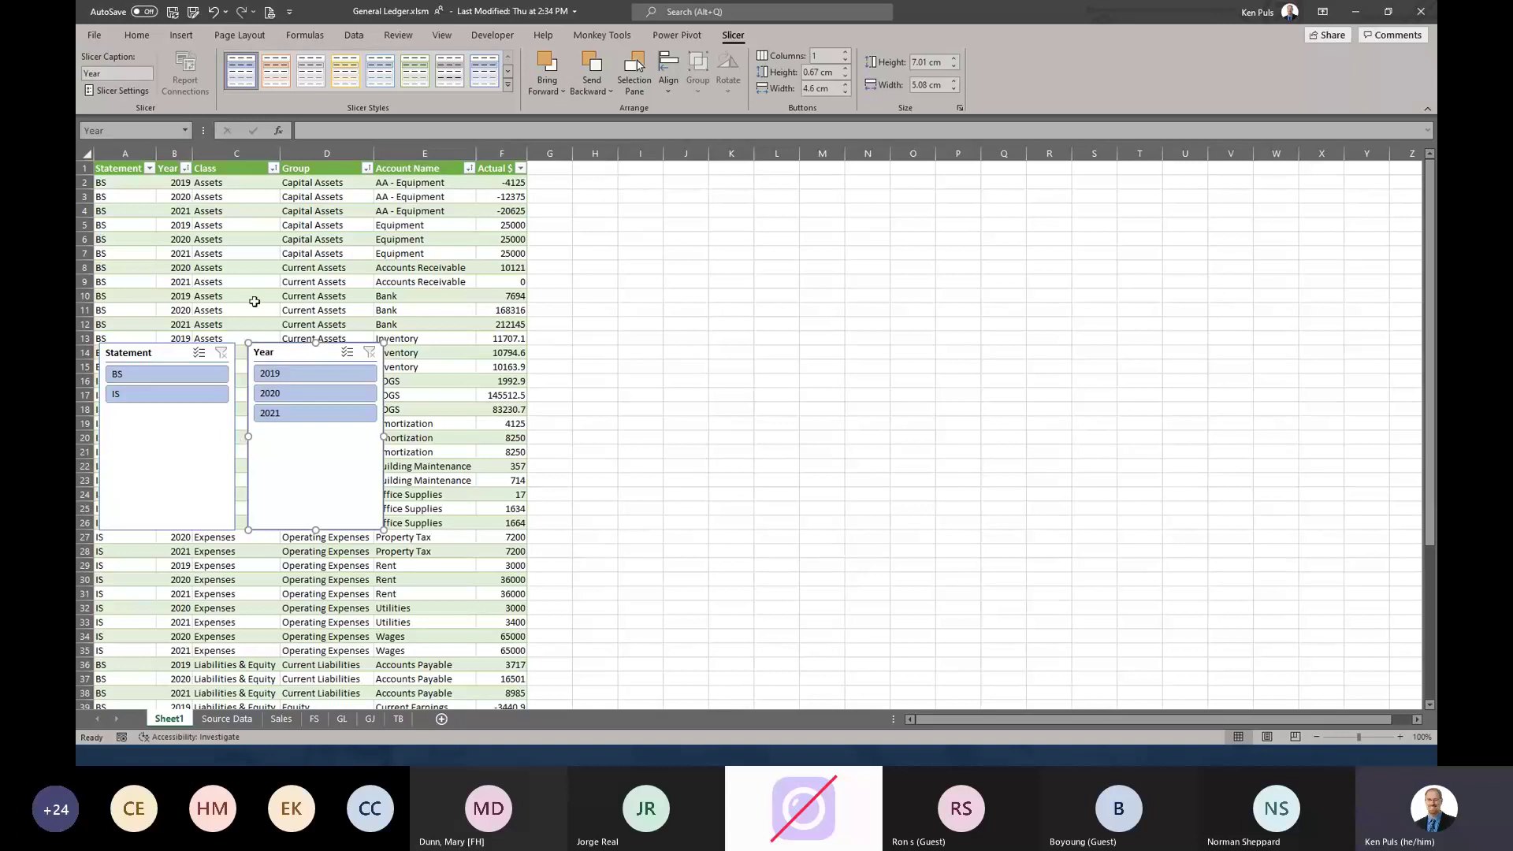
- Insert a sunburst chart from the Class through Actual $ columns, place it beside the table at G1 and enlarge it to about row 30
{"action": "left_click", "coordinate": [243, 166]}
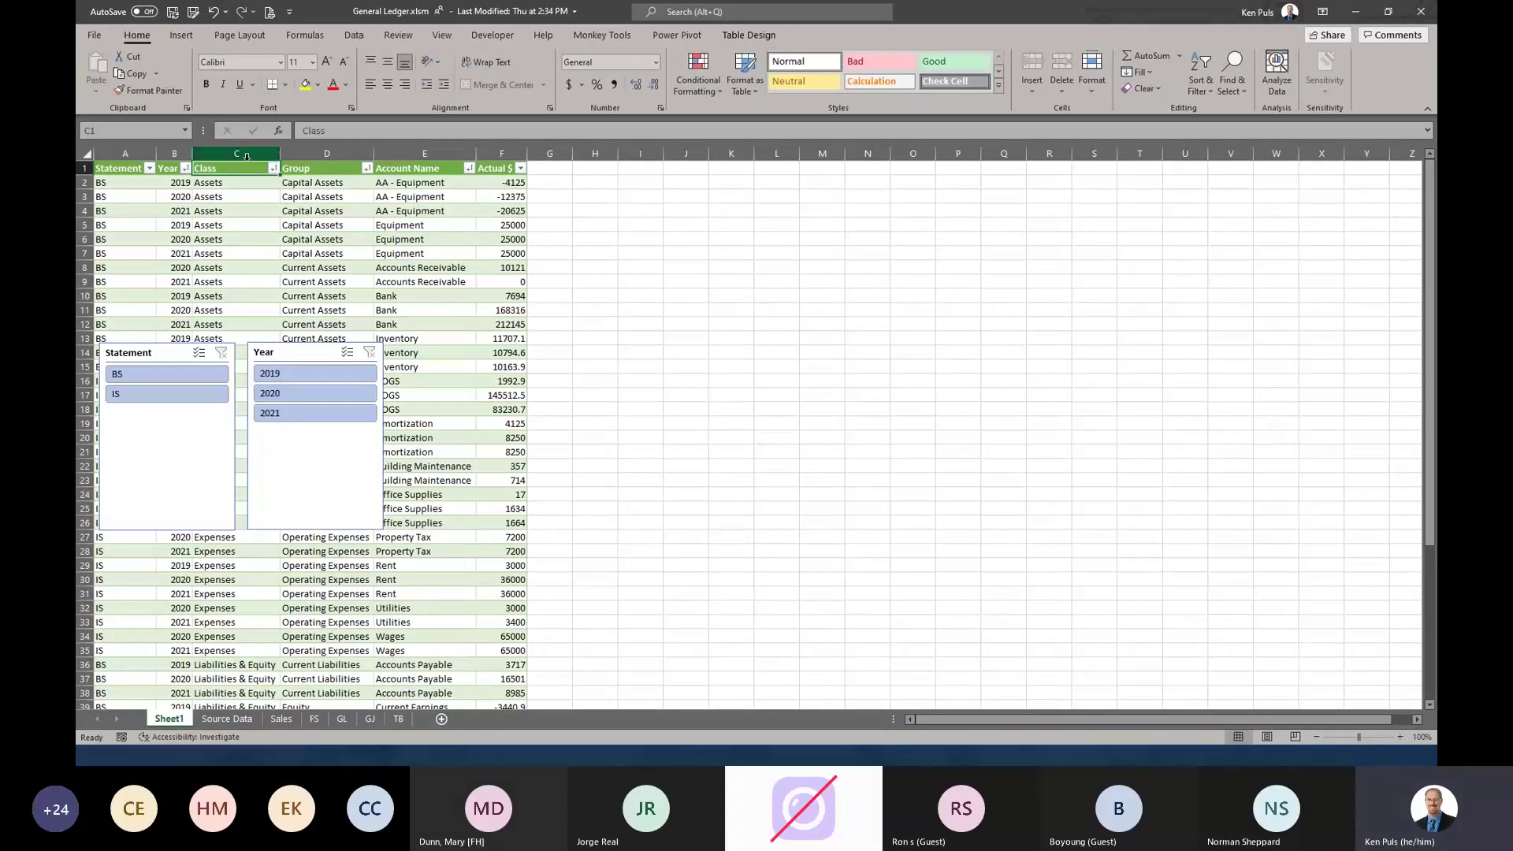
{"action": "left_click_drag", "start_coordinate": [247, 161], "coordinate": [504, 162]}
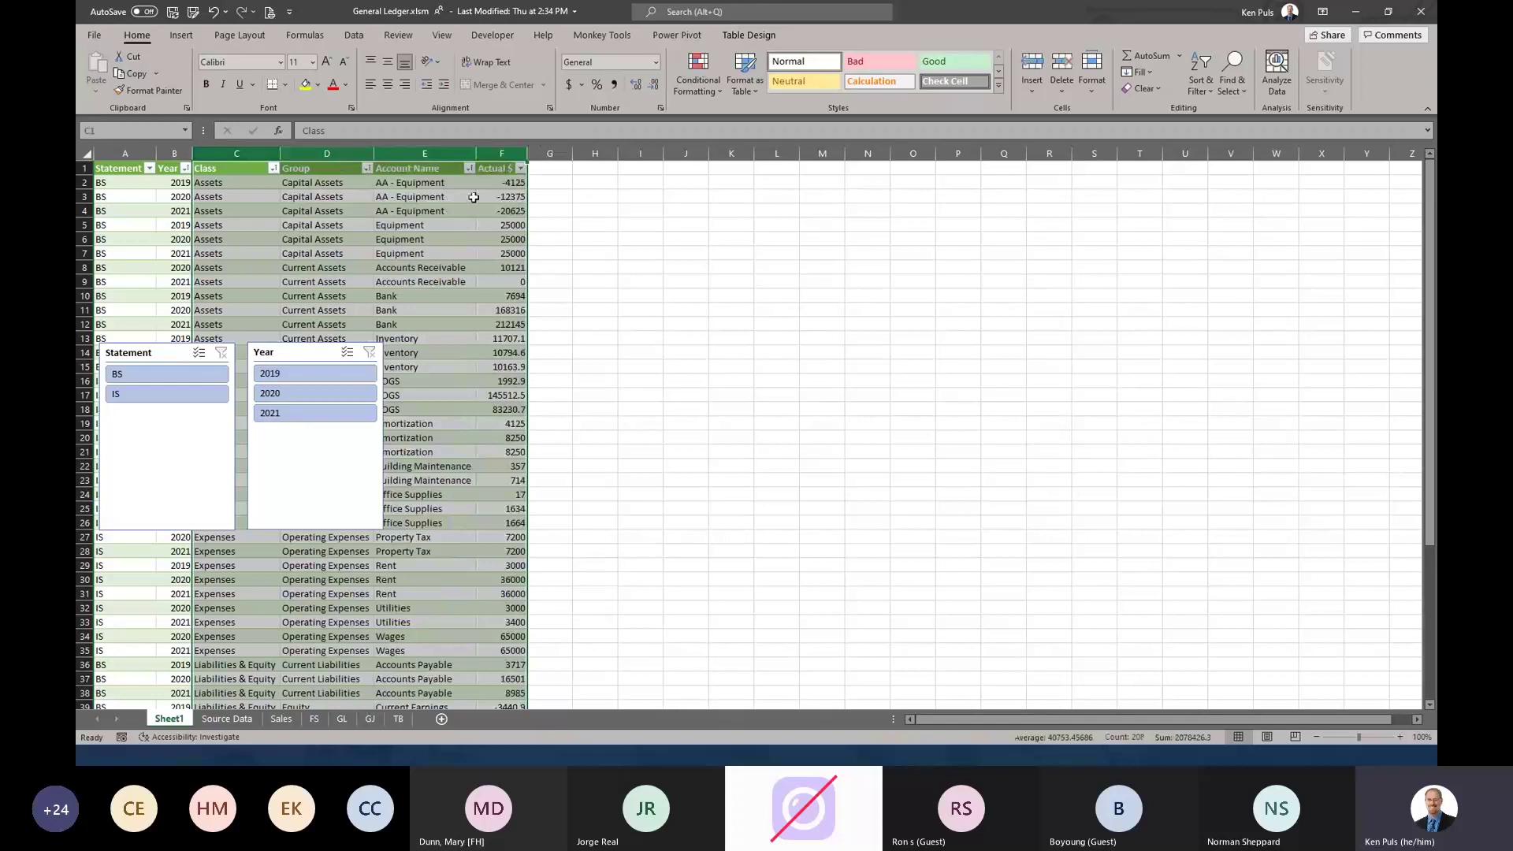
{"action": "left_click", "coordinate": [181, 37]}
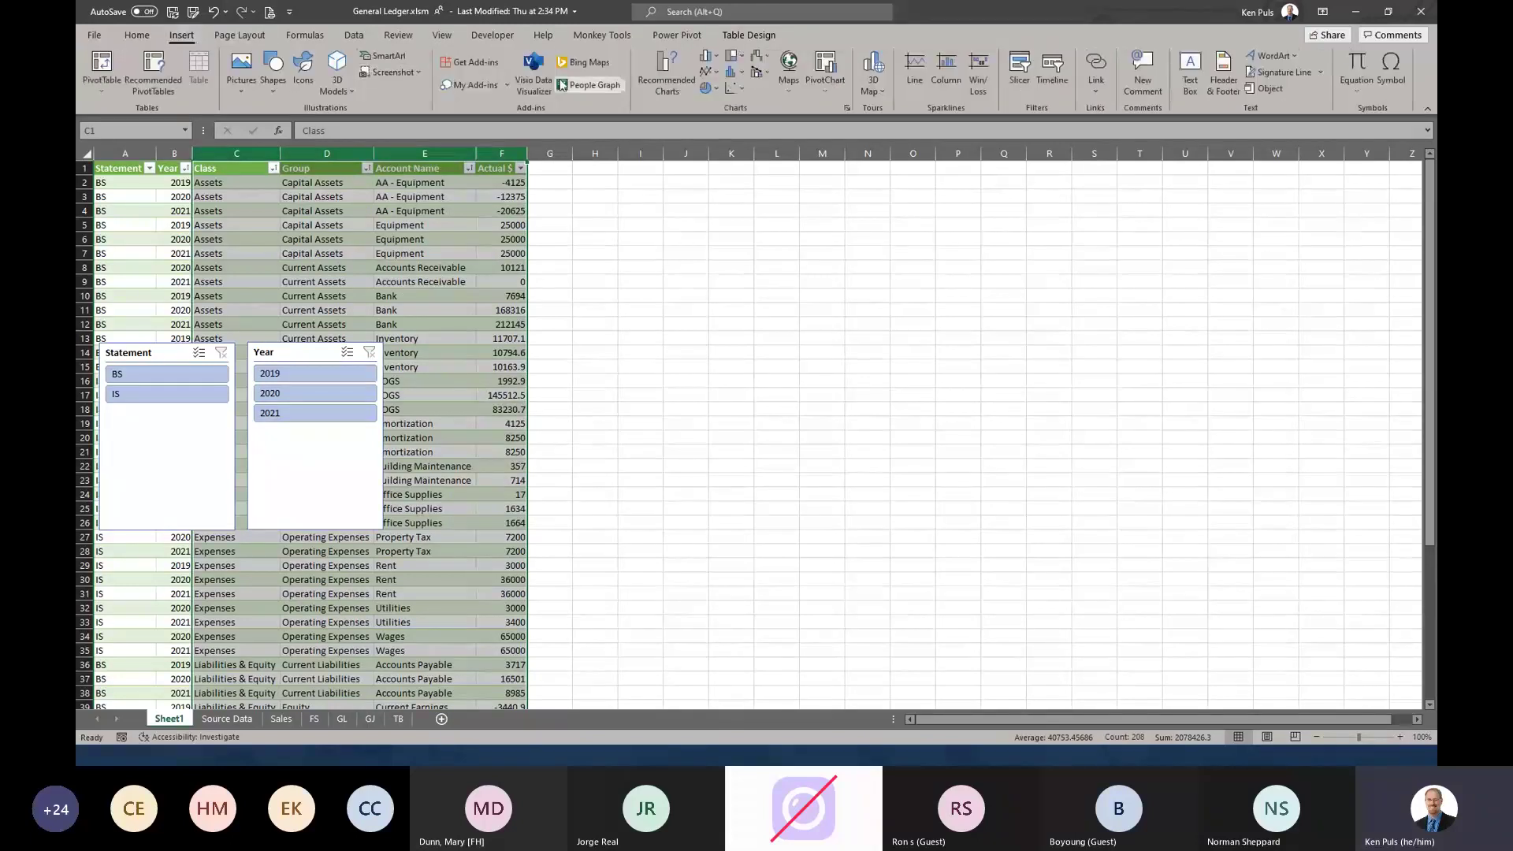
{"action": "left_click", "coordinate": [741, 56]}
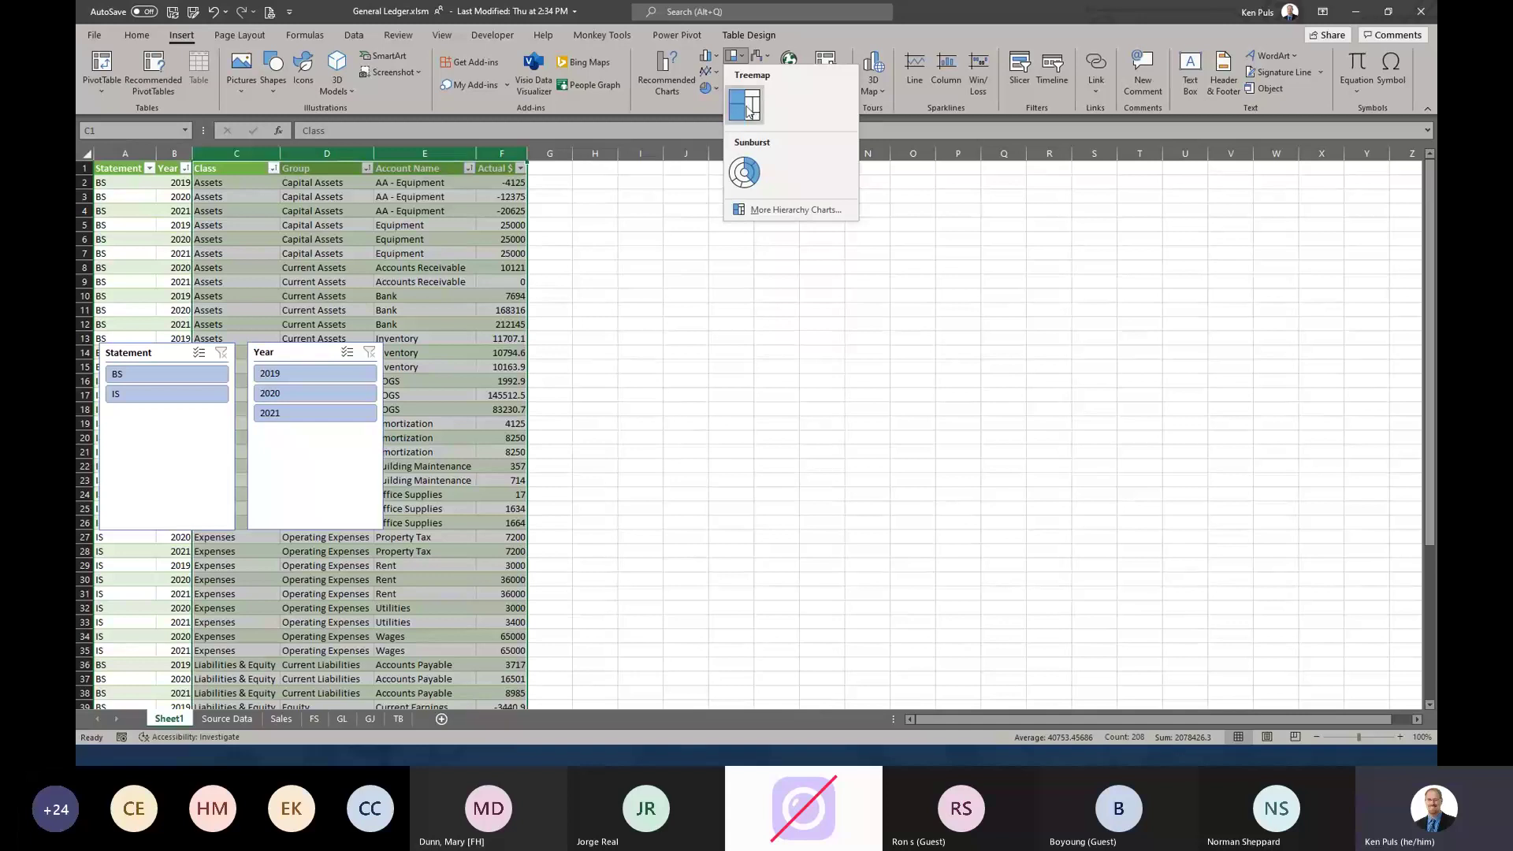
{"action": "left_click", "coordinate": [745, 174]}
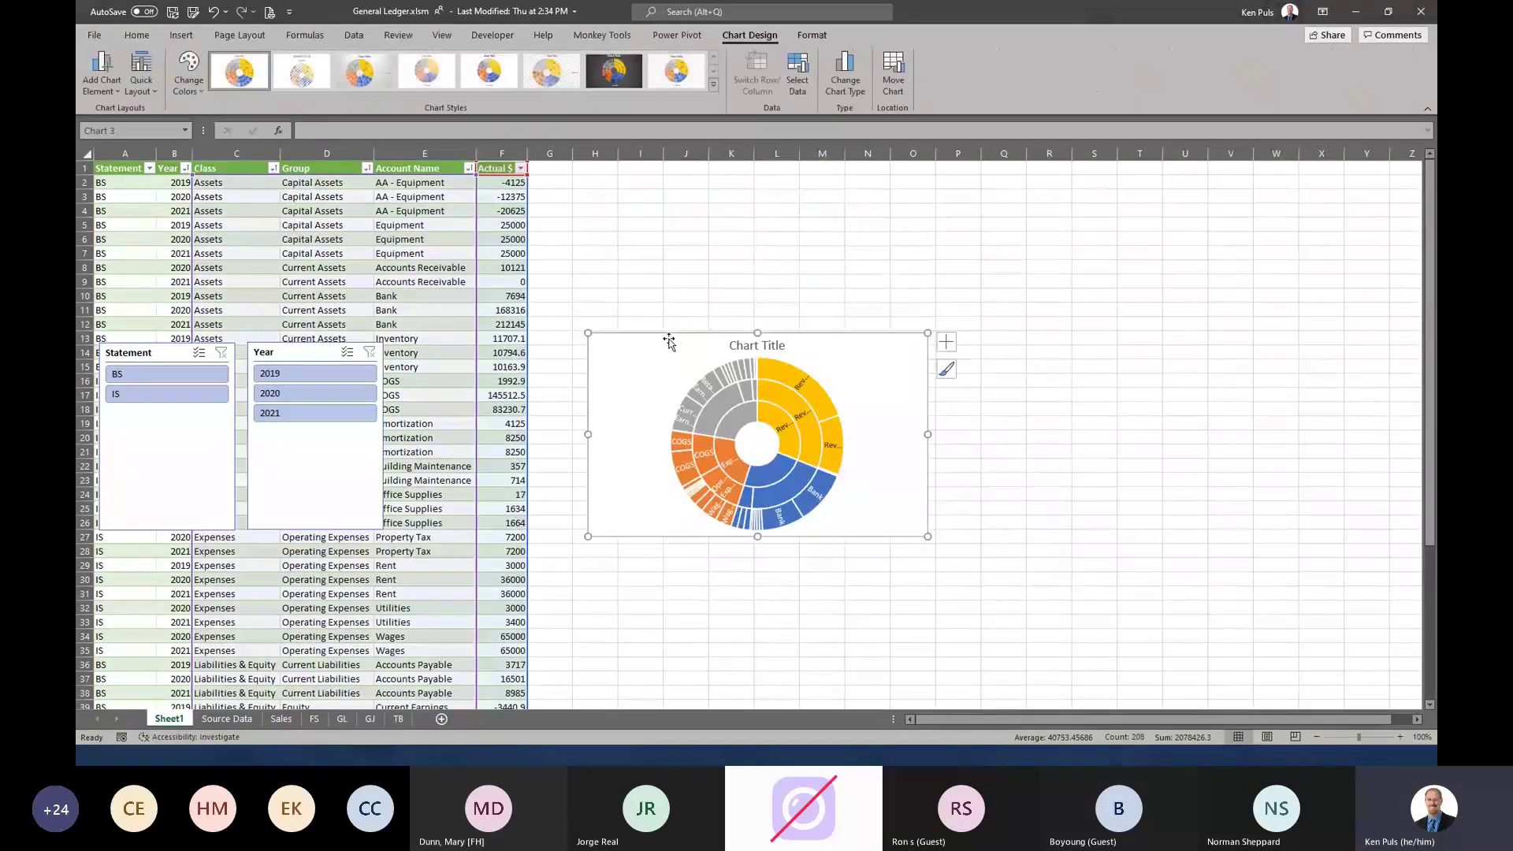
{"action": "left_click_drag", "start_coordinate": [664, 345], "coordinate": [605, 173]}
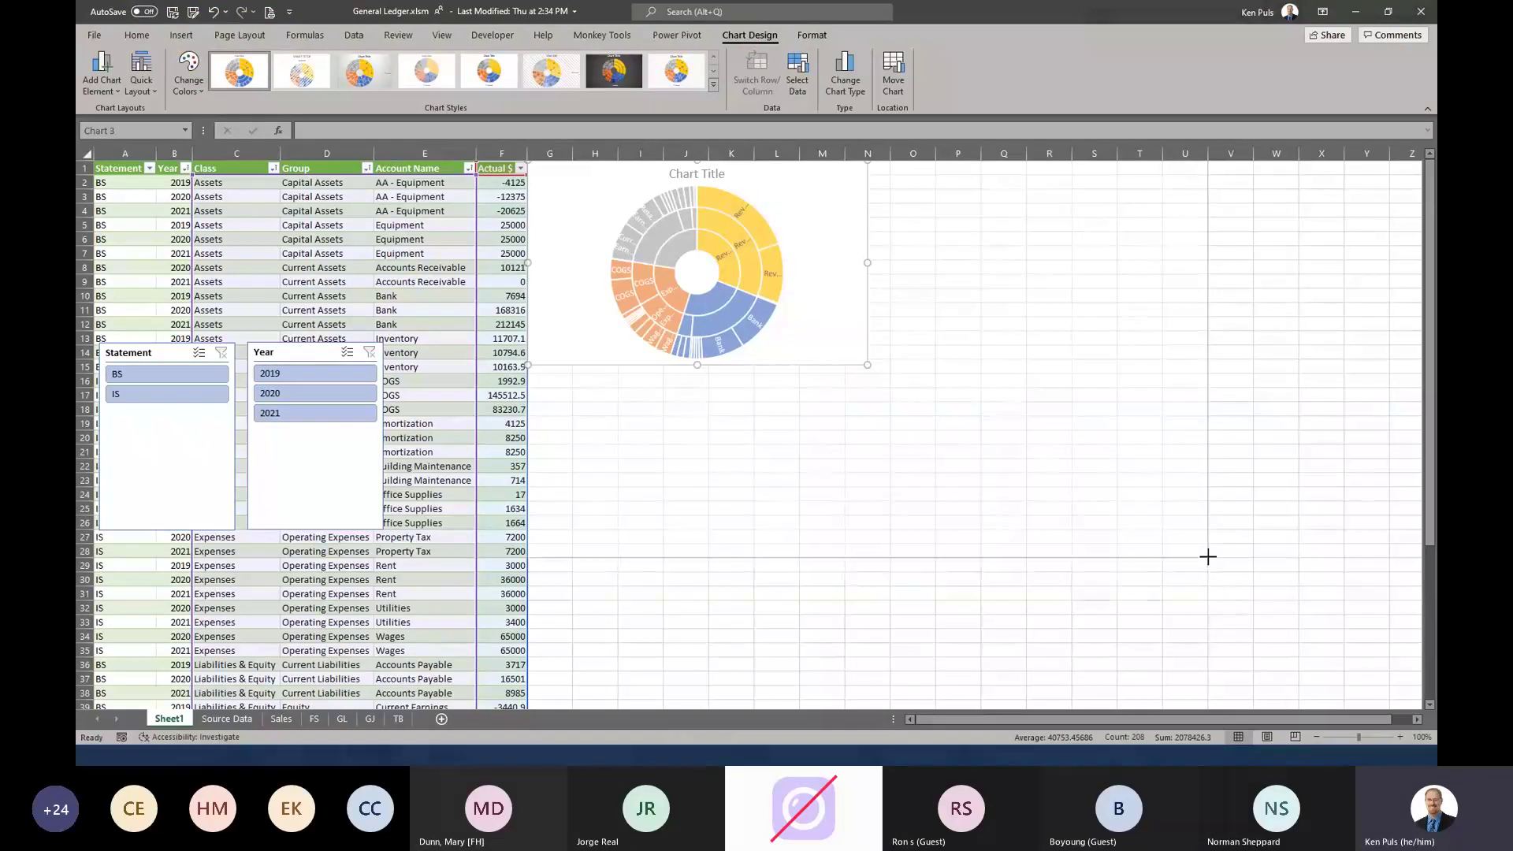
{"action": "left_click_drag", "start_coordinate": [1207, 584], "coordinate": [1207, 584]}
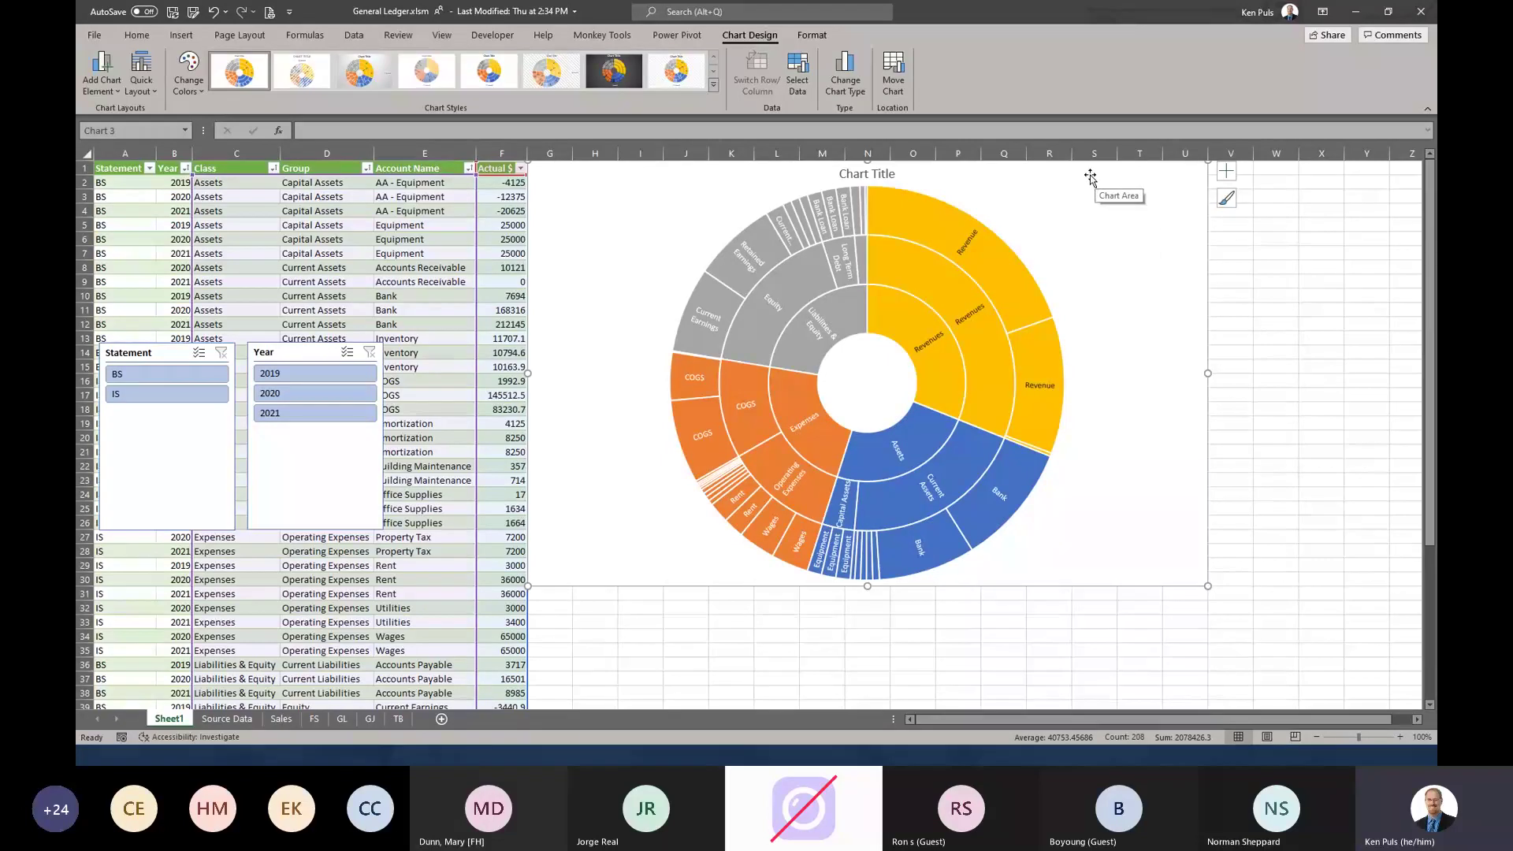
- Set the sunburst chart's properties to Don't move or size with cells and close the formatting pane
{"action": "right_click", "coordinate": [1089, 176]}
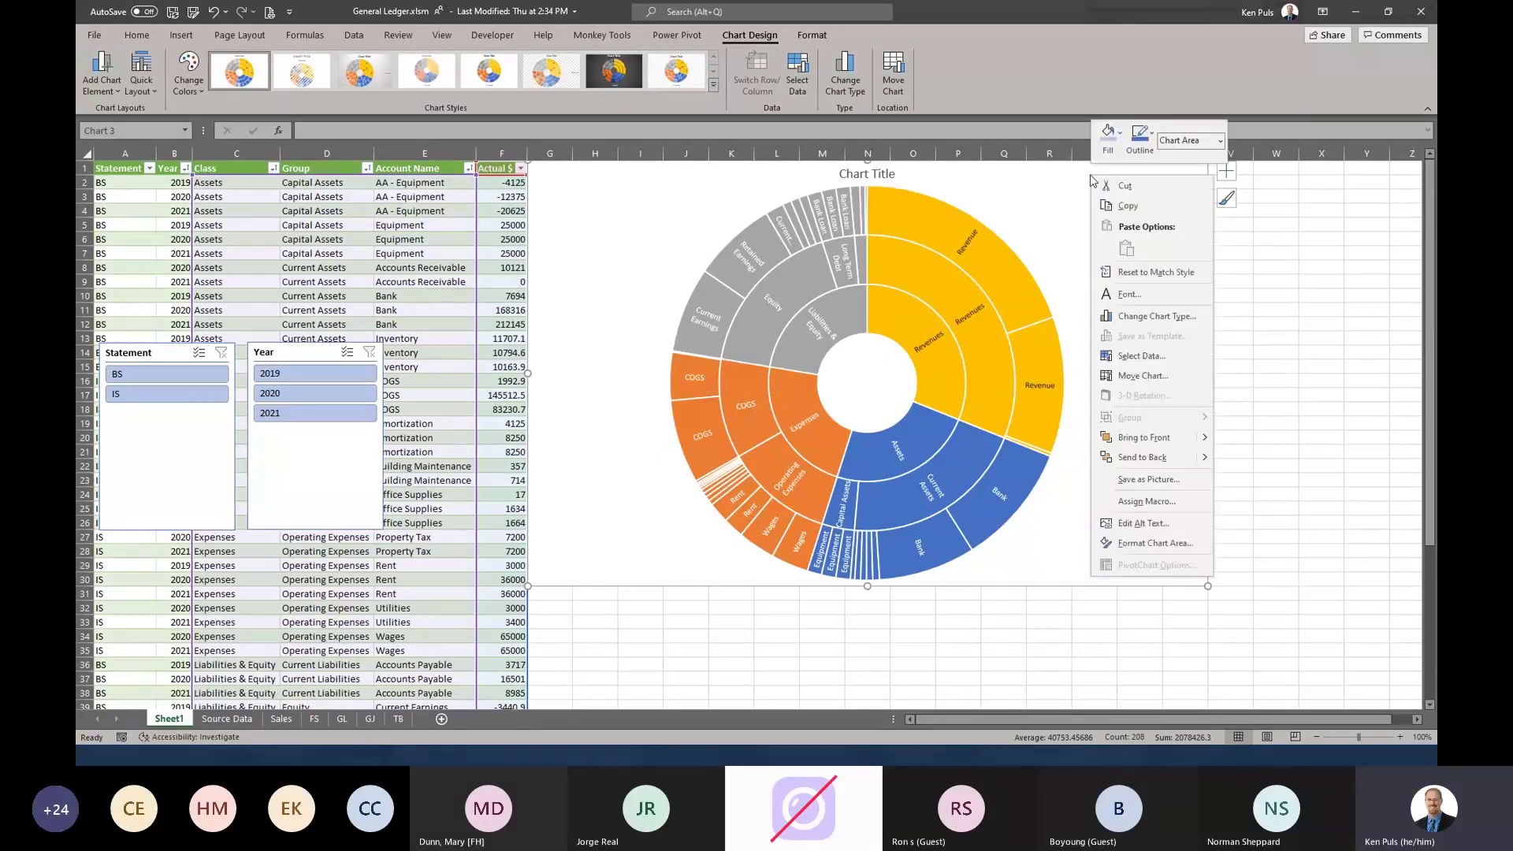
{"action": "left_click", "coordinate": [1167, 554]}
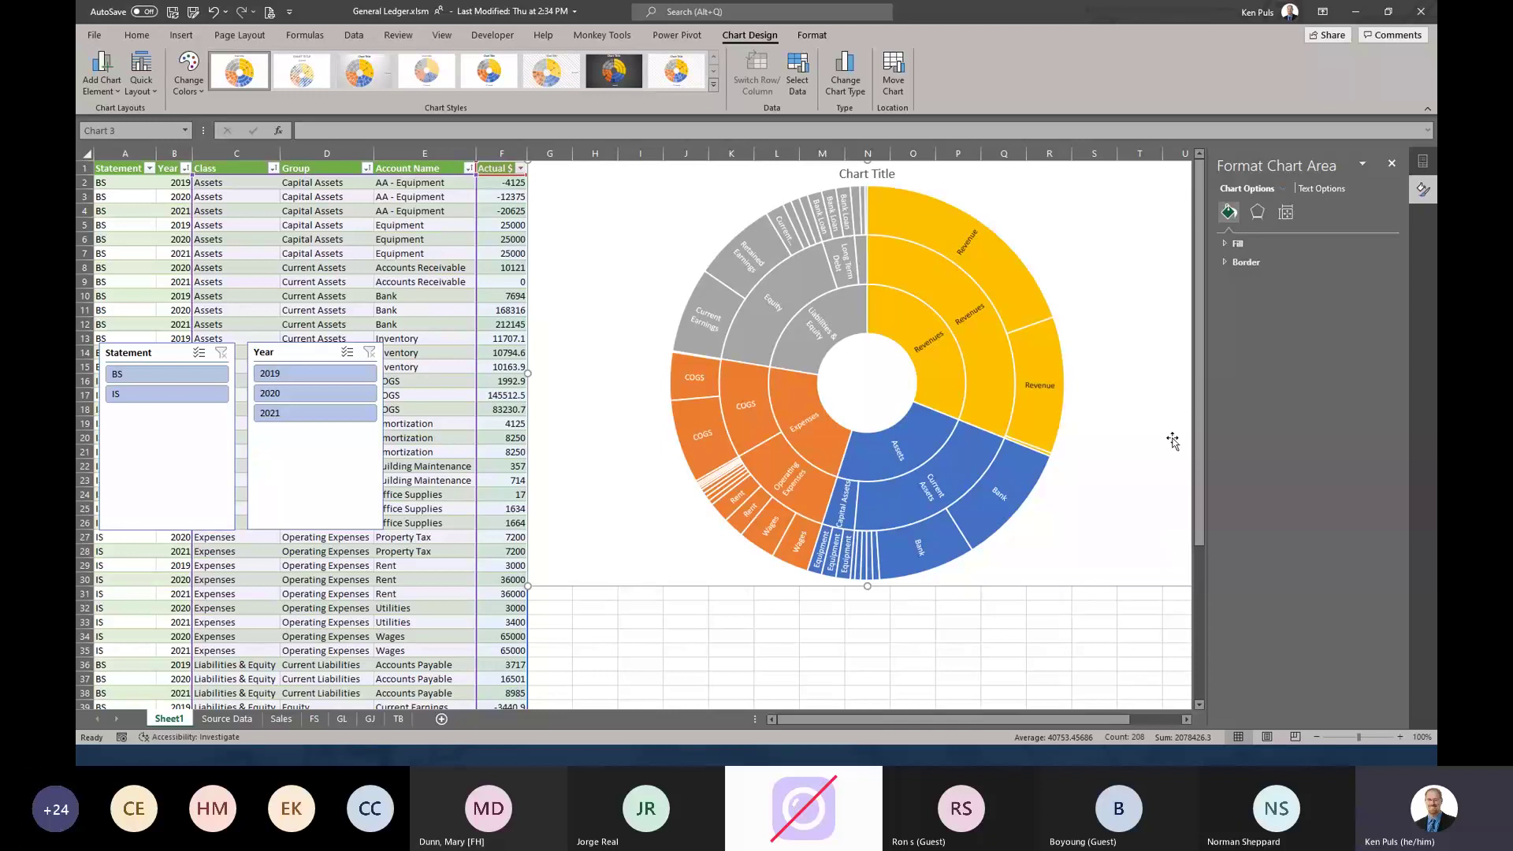
{"action": "left_click", "coordinate": [1286, 213]}
{"action": "left_click", "coordinate": [1223, 264]}
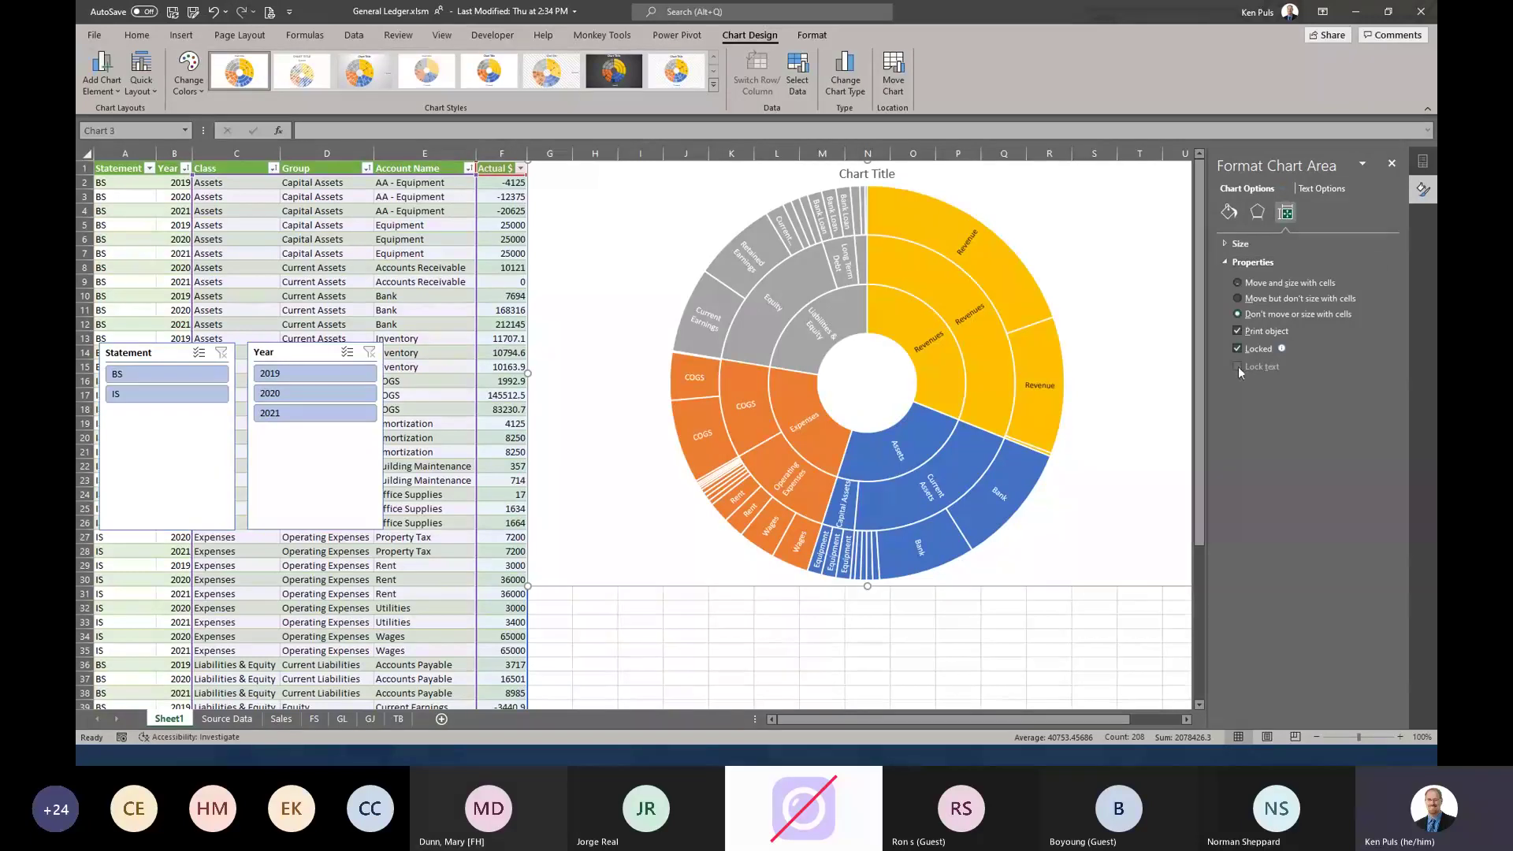
{"action": "left_click", "coordinate": [1238, 315]}
{"action": "left_click", "coordinate": [1392, 164]}
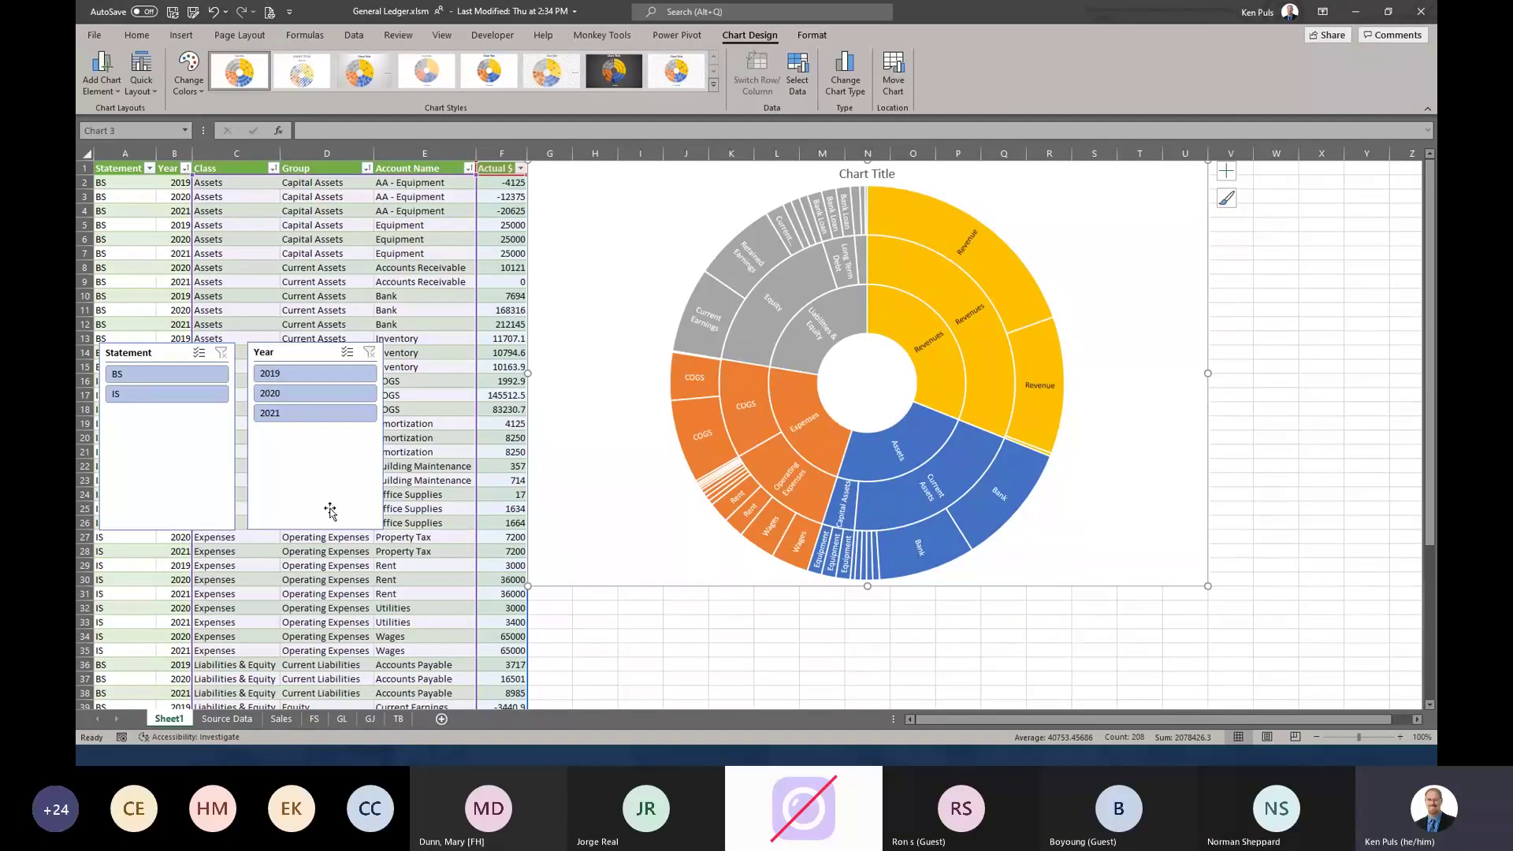
- Filter the table and chart to Year 2019 and Statement BS, and inspect the asset and liability segments
{"action": "left_click", "coordinate": [339, 381]}
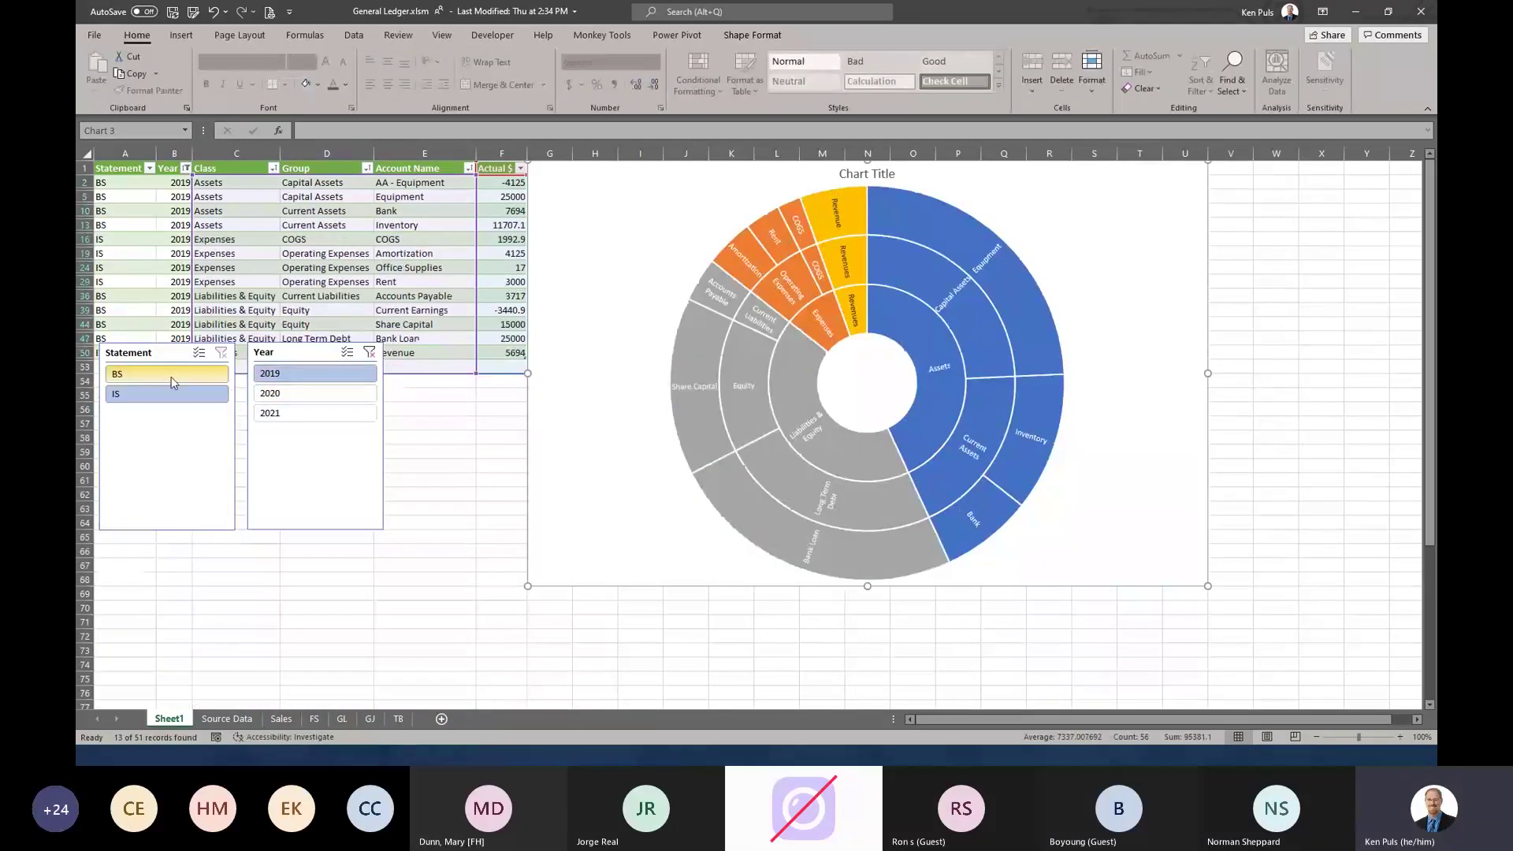
{"action": "left_click", "coordinate": [173, 382]}
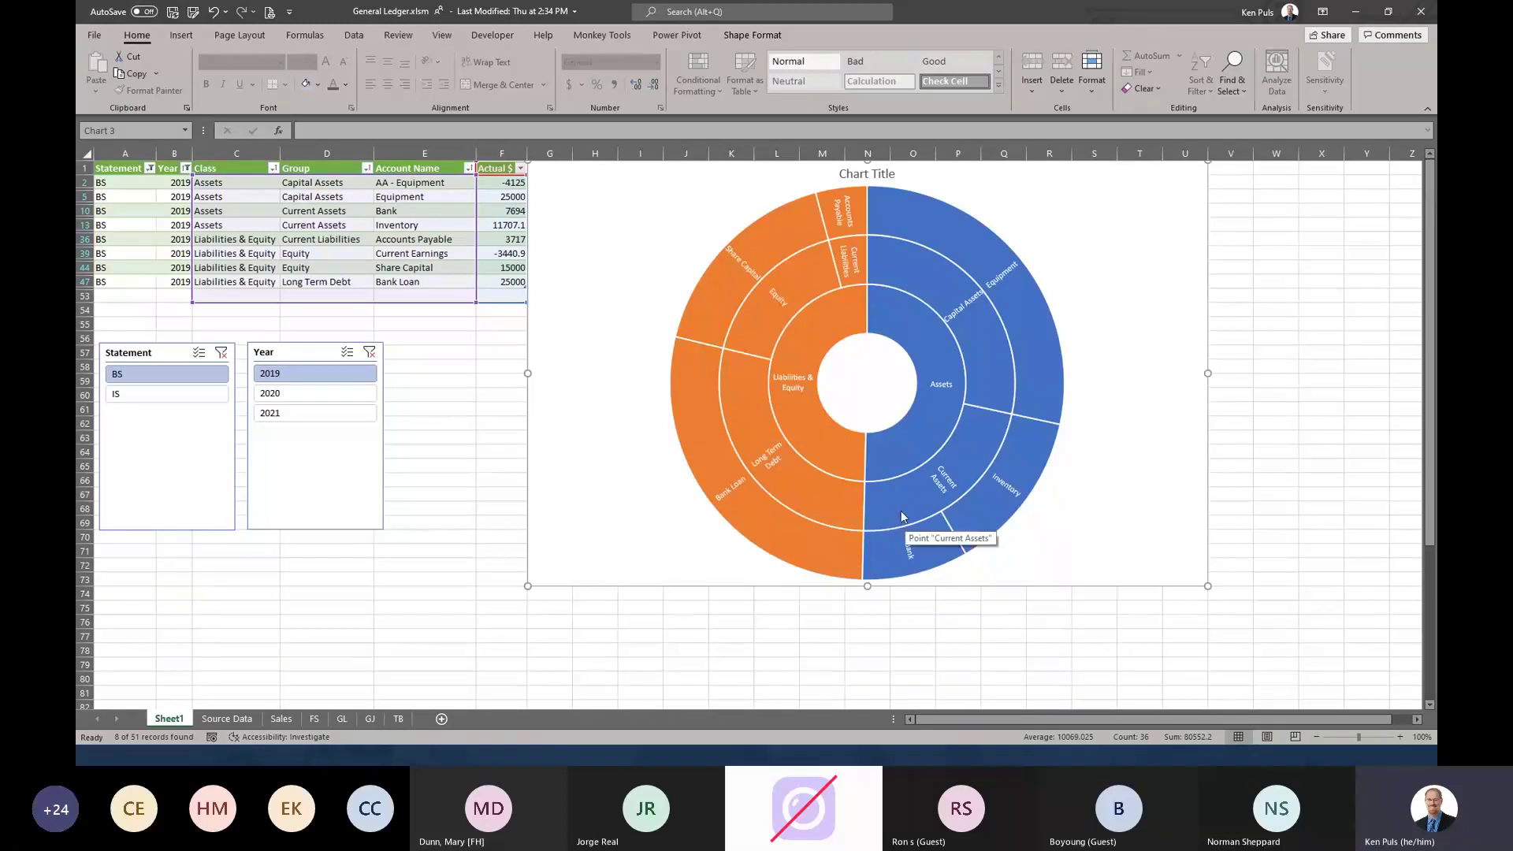
{"action": "mouse_move", "coordinate": [936, 523]}
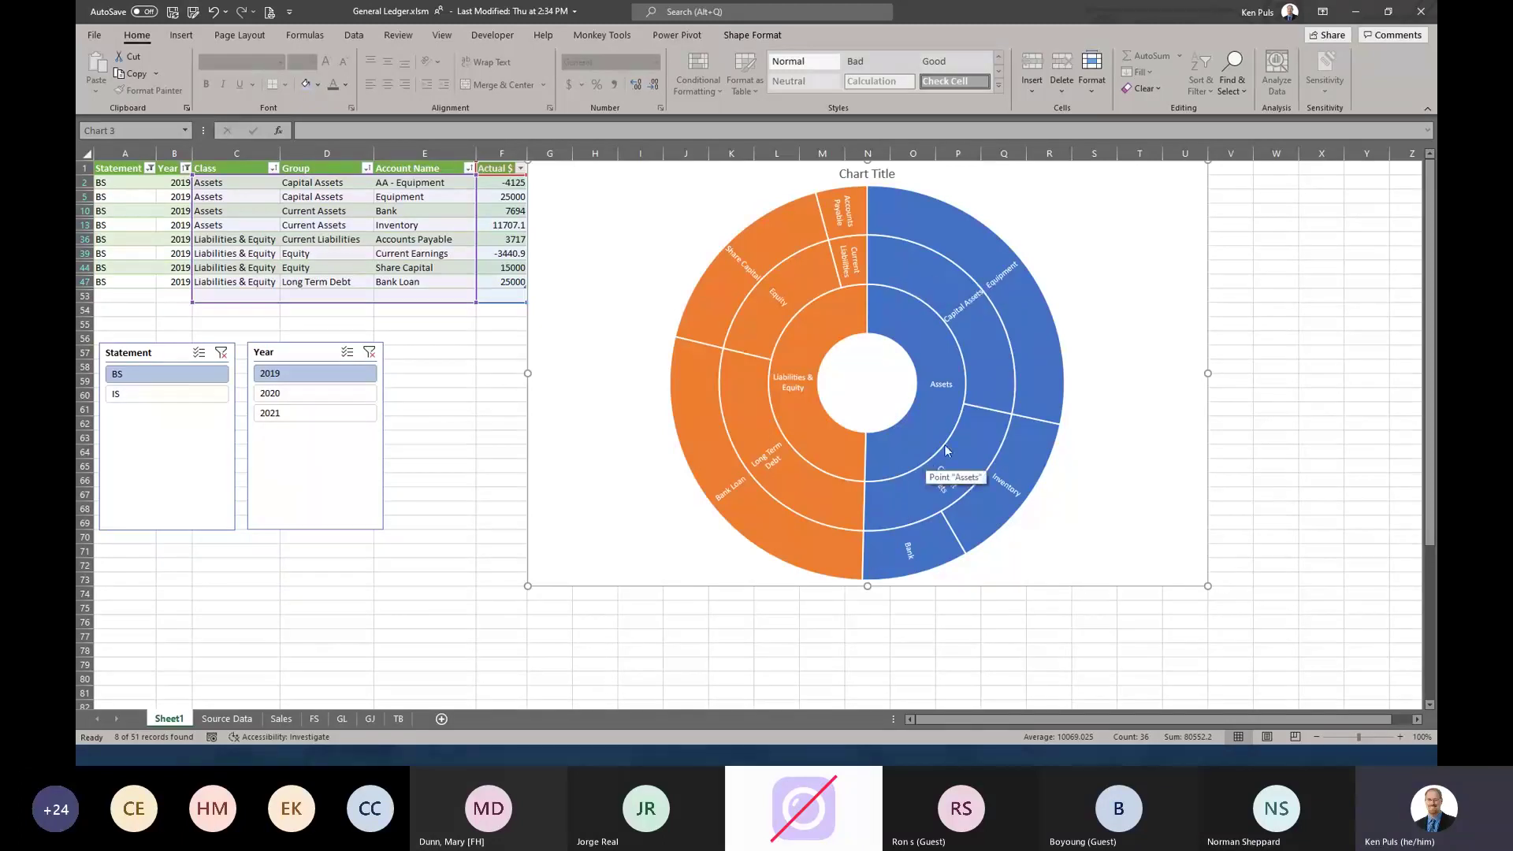
{"action": "mouse_move", "coordinate": [1050, 381]}
{"action": "mouse_move", "coordinate": [821, 501]}
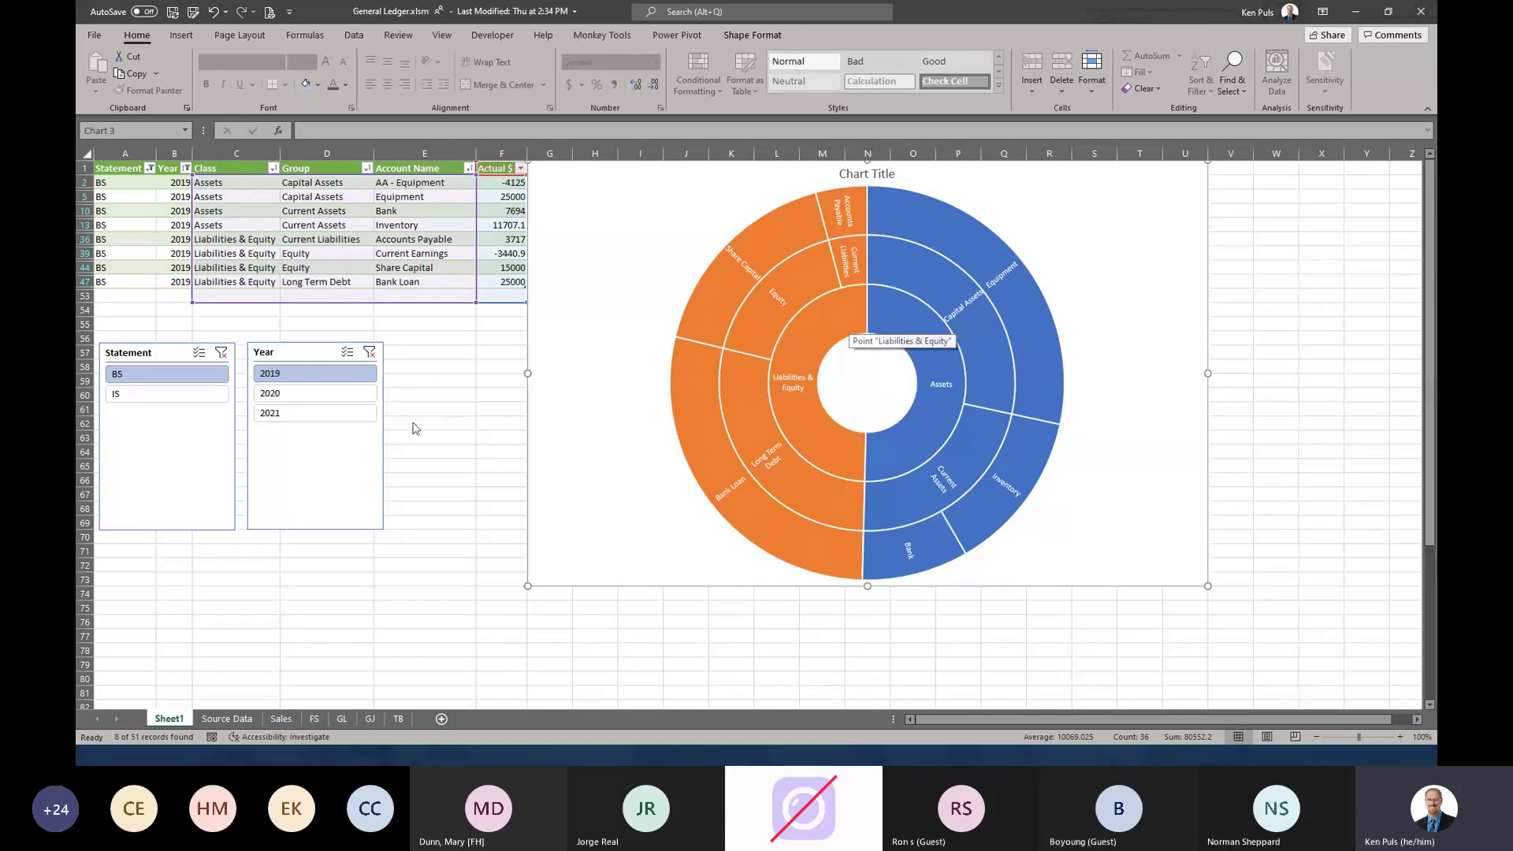
- Switch the Year slicer to 2020 to inspect the chart's asset and equity segments, and change the year to 2021
{"action": "left_click", "coordinate": [345, 394]}
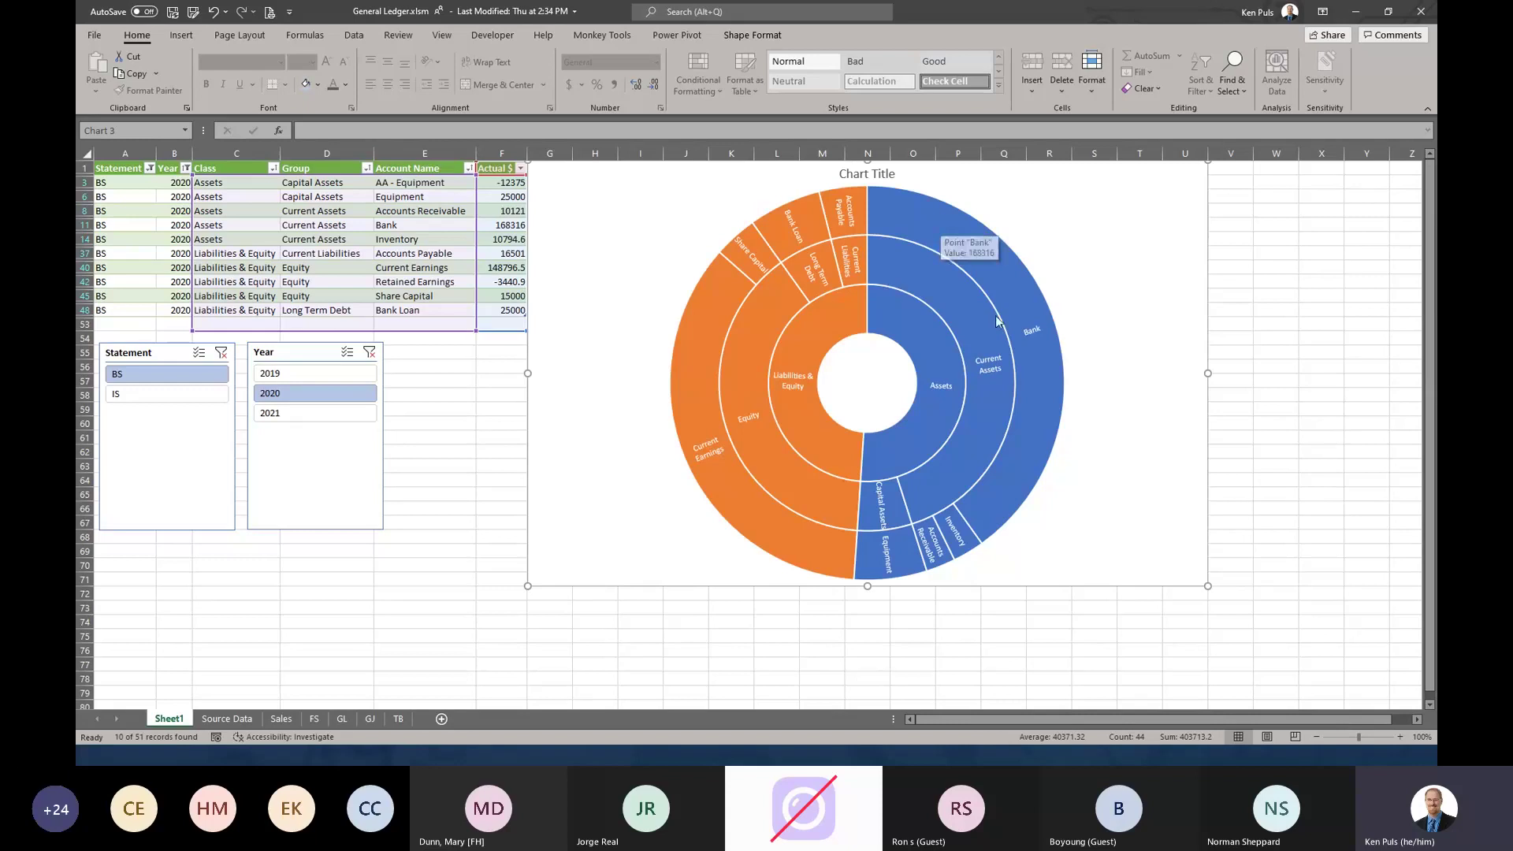
{"action": "mouse_move", "coordinate": [991, 478]}
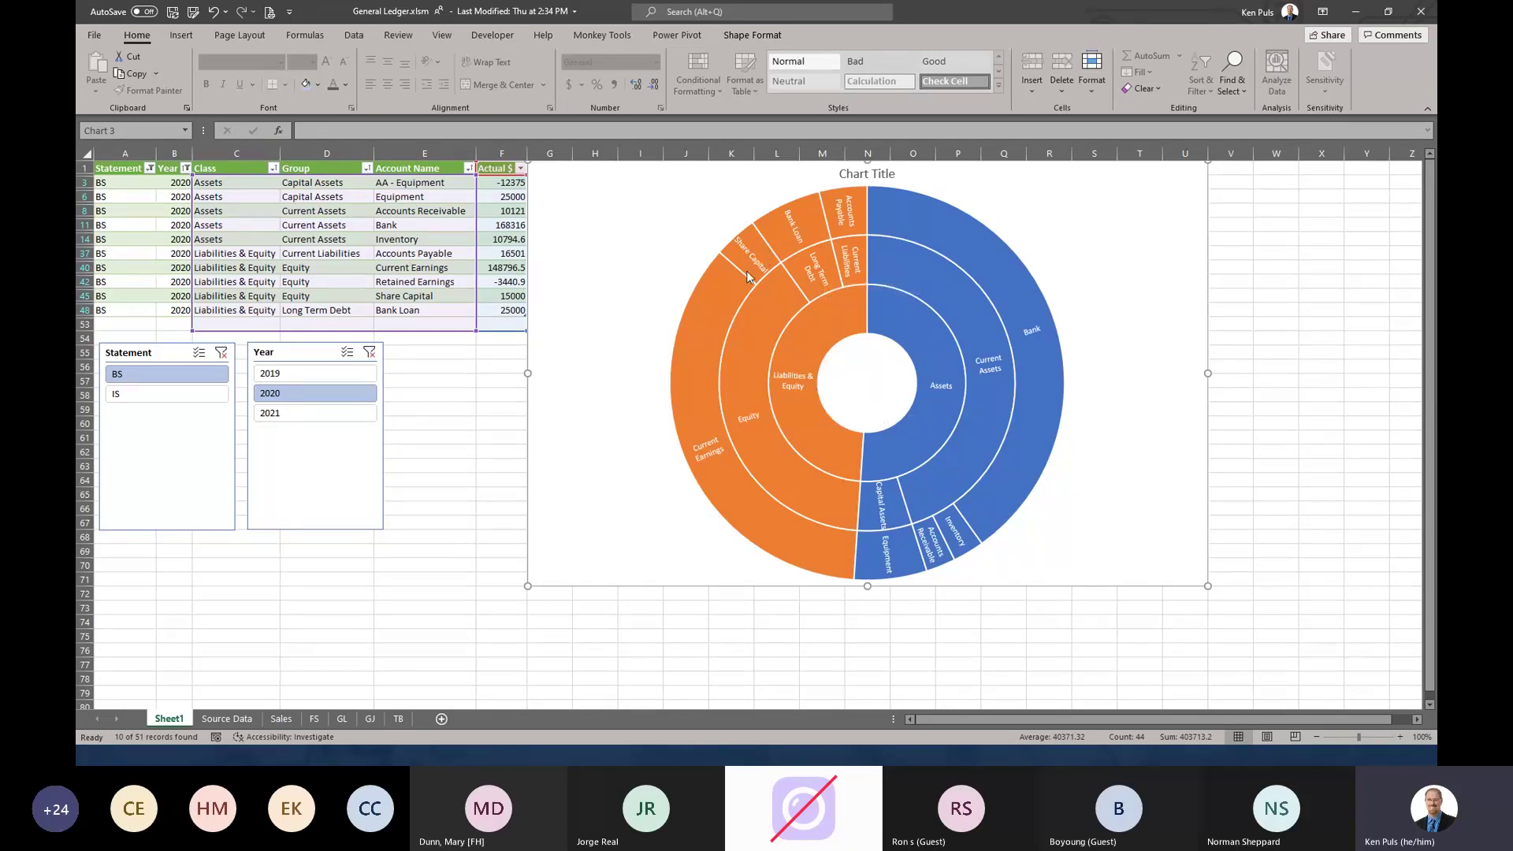
{"action": "mouse_move", "coordinate": [746, 273]}
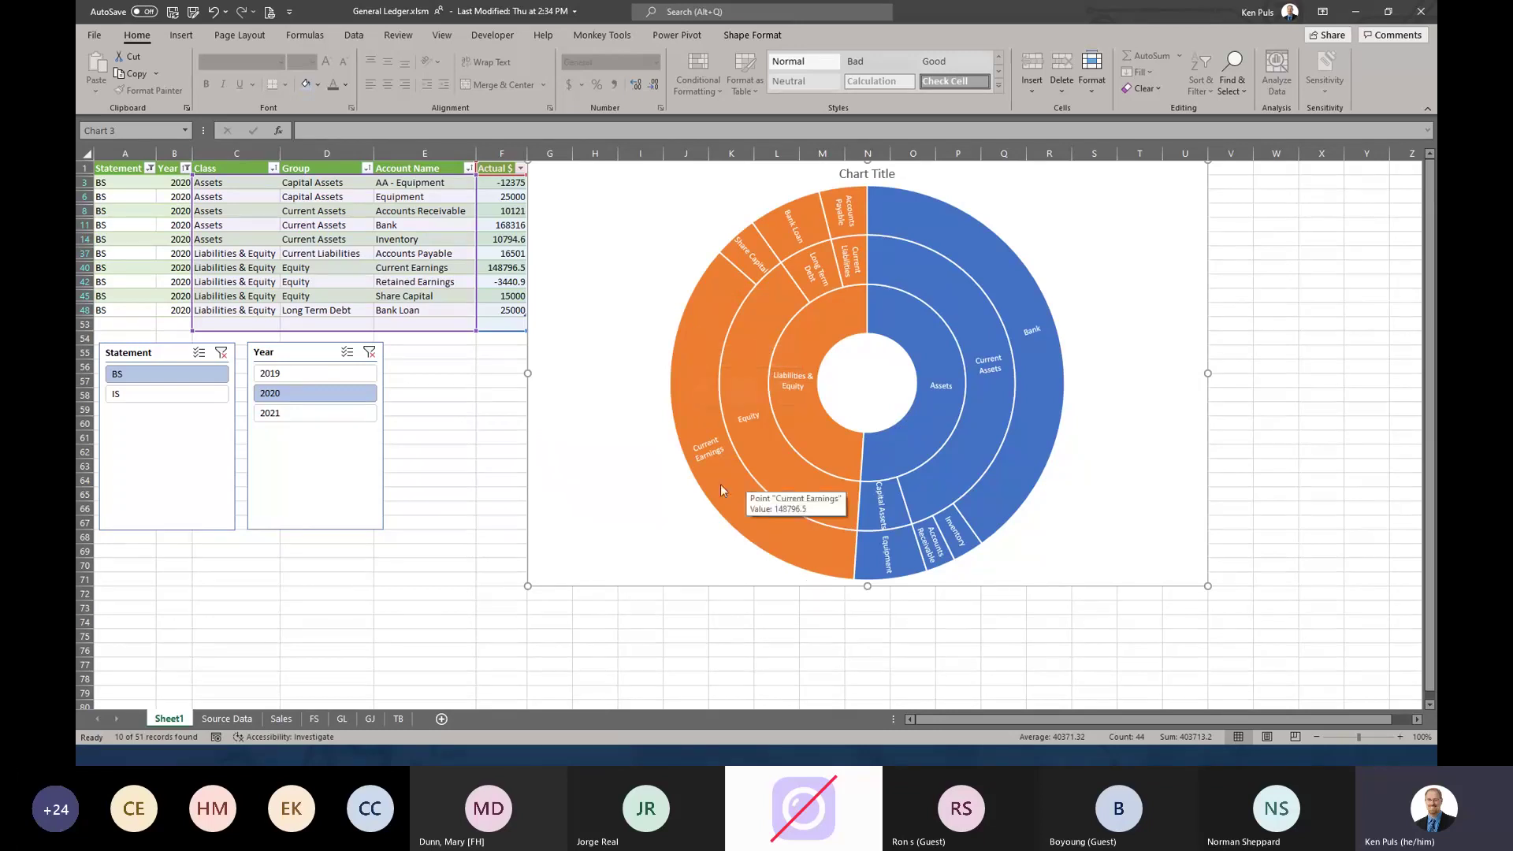
{"action": "left_click", "coordinate": [353, 414]}
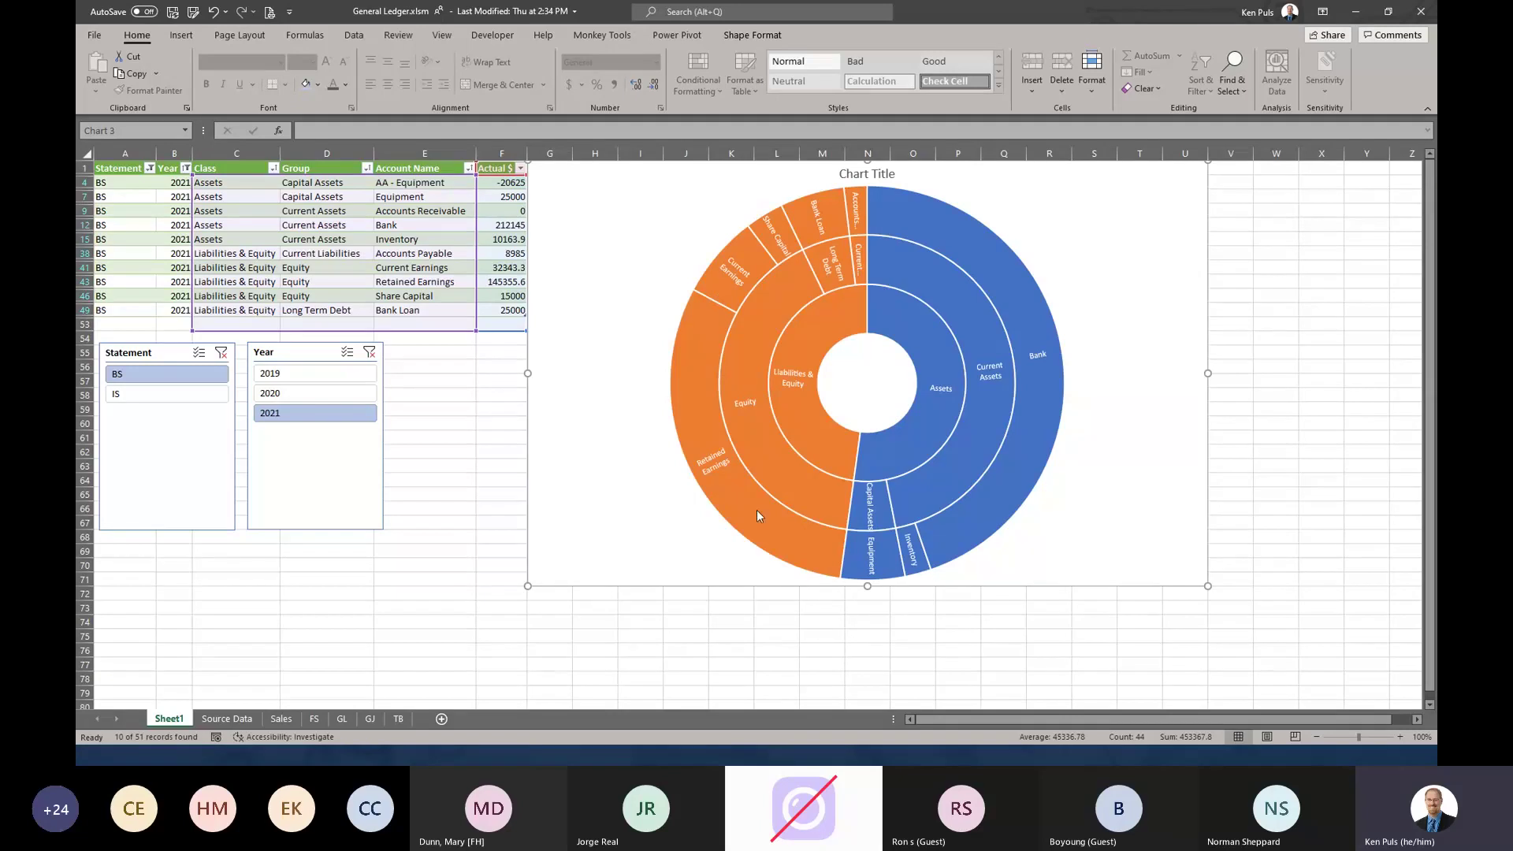
- Inspect the value of the Retained Earnings segment in the sunburst chart
{"action": "mouse_move", "coordinate": [756, 509]}
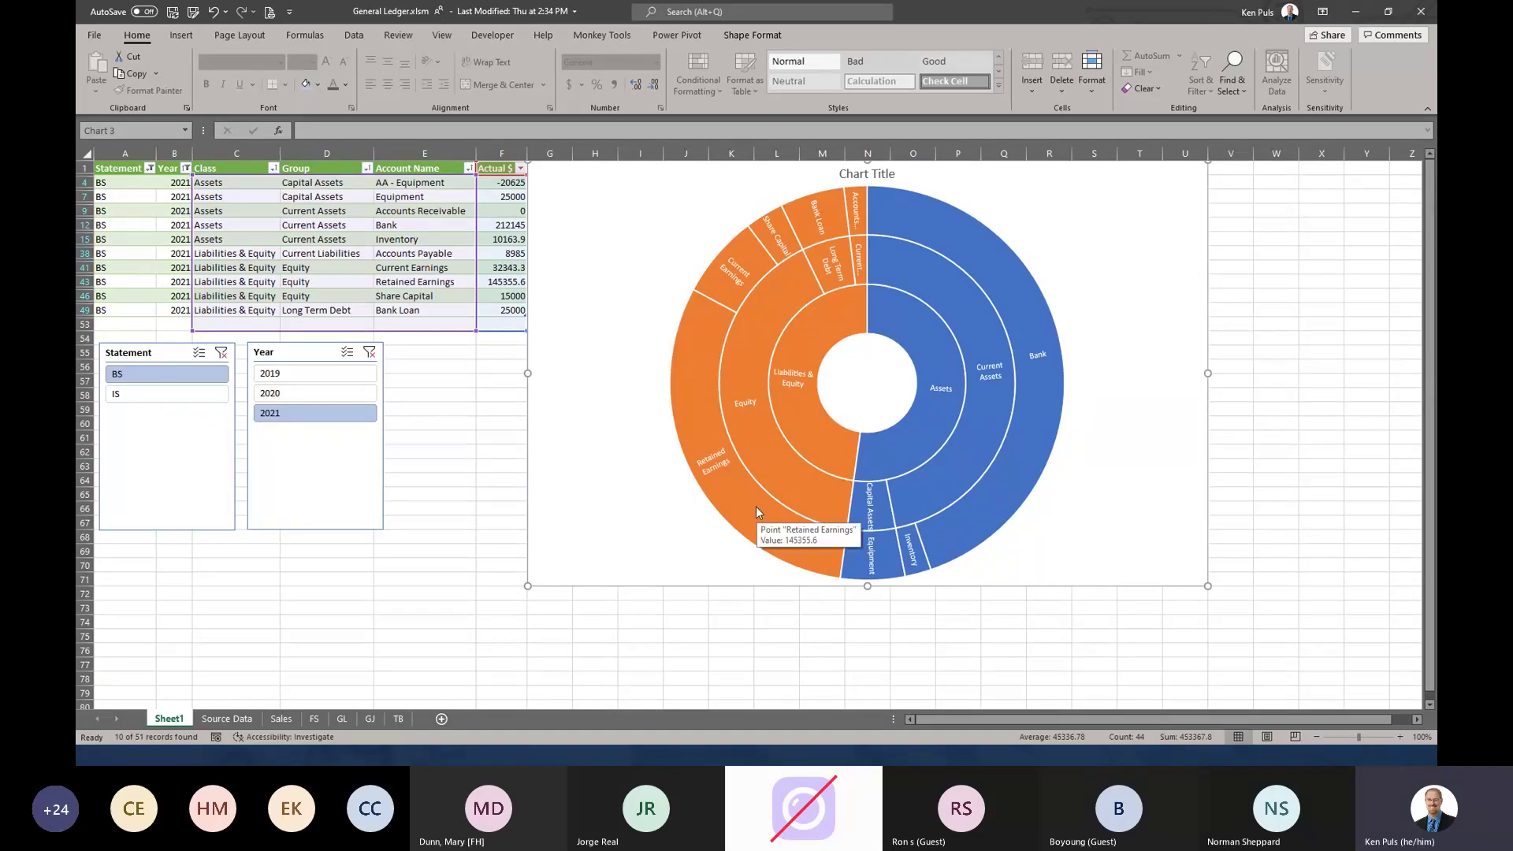
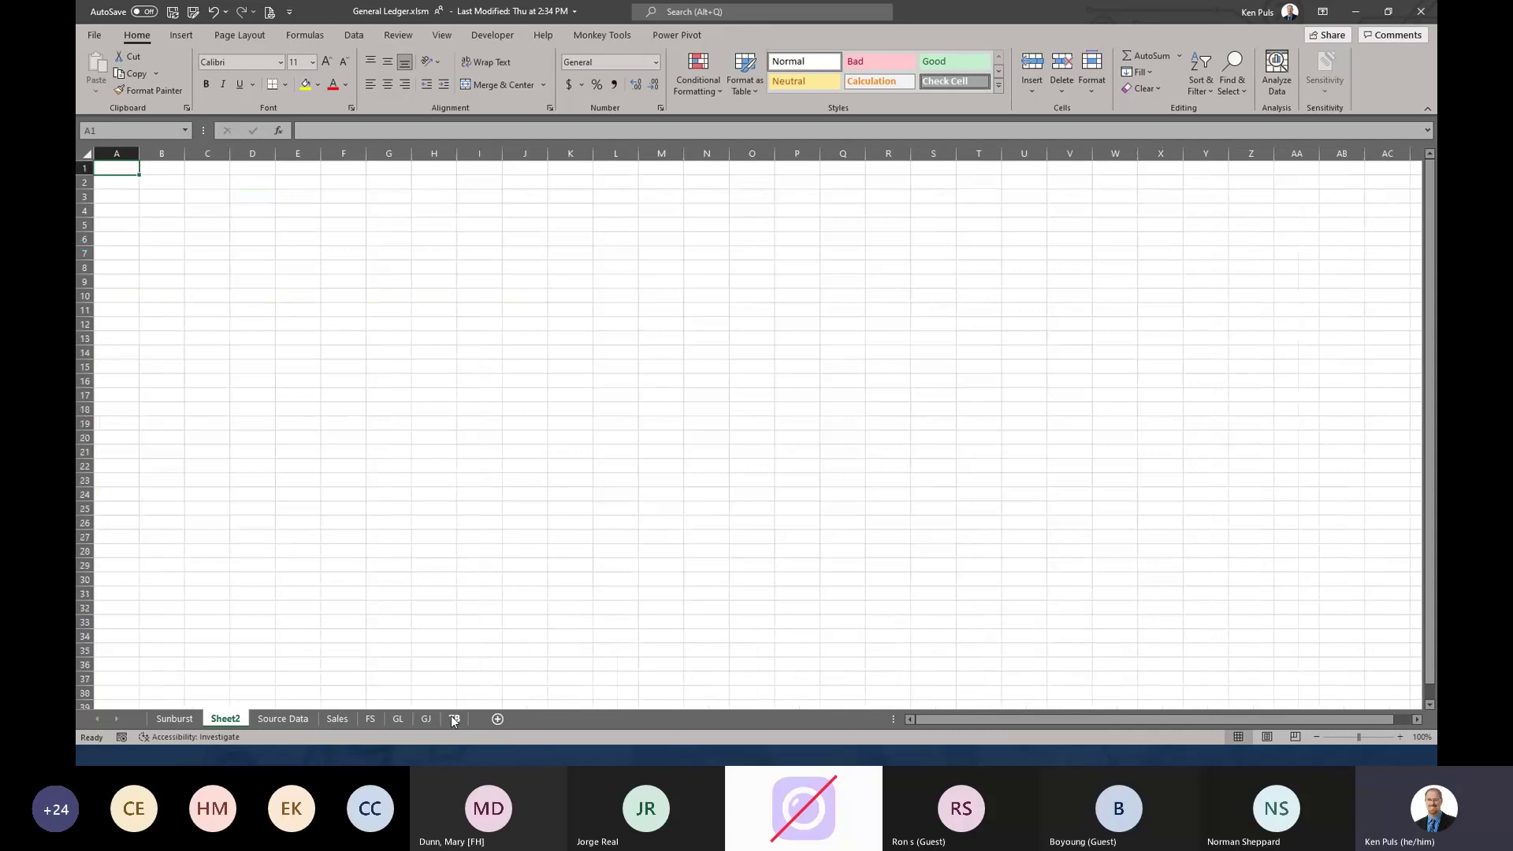
- Rename the empty Sheet2 worksheet as Waterfall
{"action": "right_click", "coordinate": [234, 722]}
{"action": "left_click", "coordinate": [267, 565]}
{"action": "type", "text": "Waterfa"}
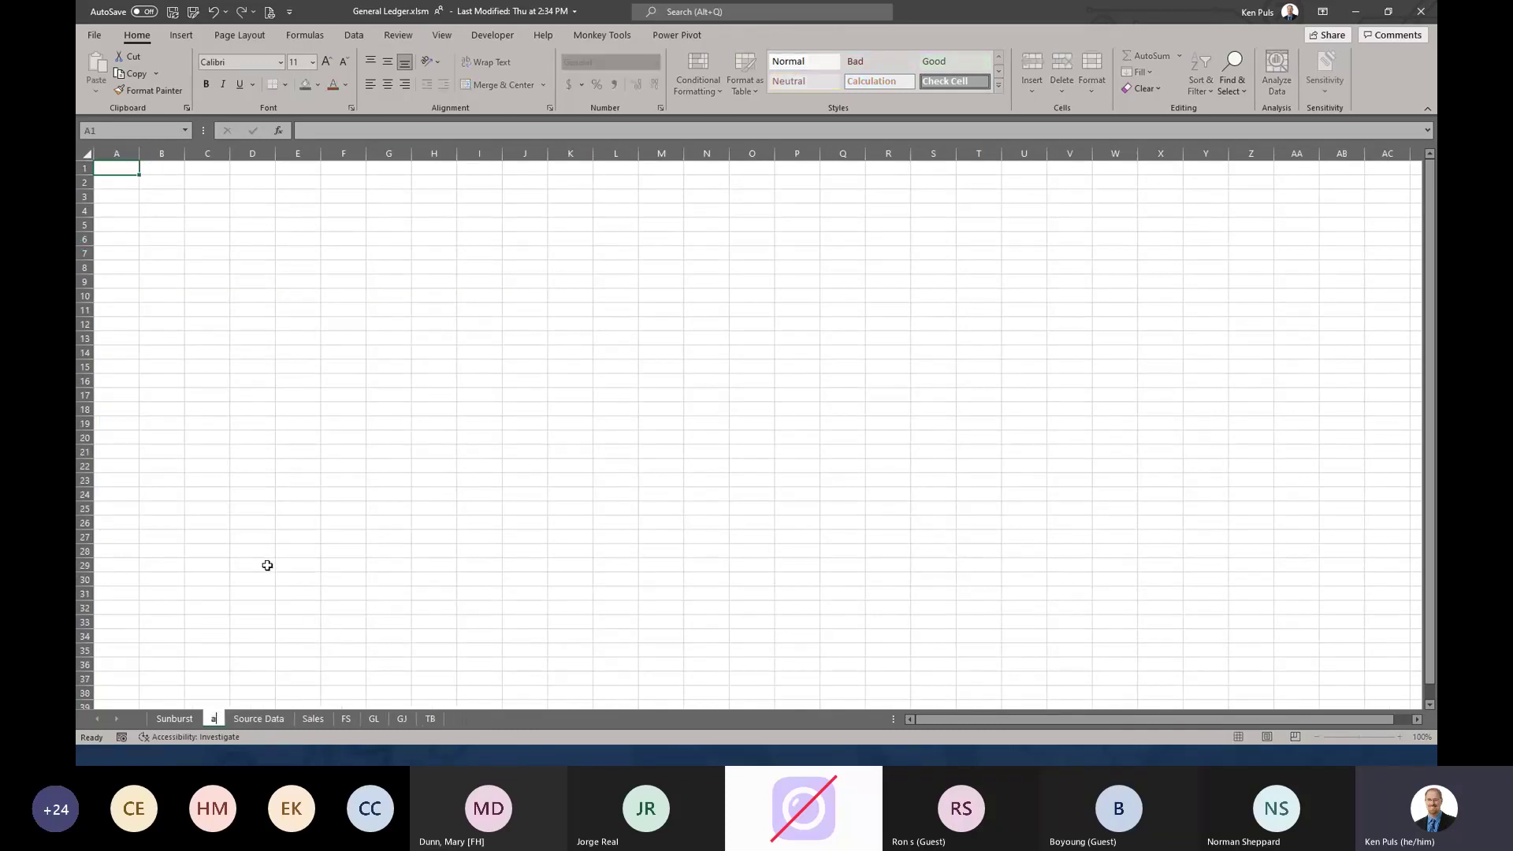
{"action": "key", "text": "BackSpace"}
{"action": "key", "text": "BackSpace"}
{"action": "key", "text": "BackSpace"}
{"action": "key", "text": "BackSpace"}
{"action": "key", "text": "BackSpace"}
{"action": "key", "text": "BackSpace"}
{"action": "key", "text": "BackSpace"}
{"action": "type", "text": "Waterfalll"}
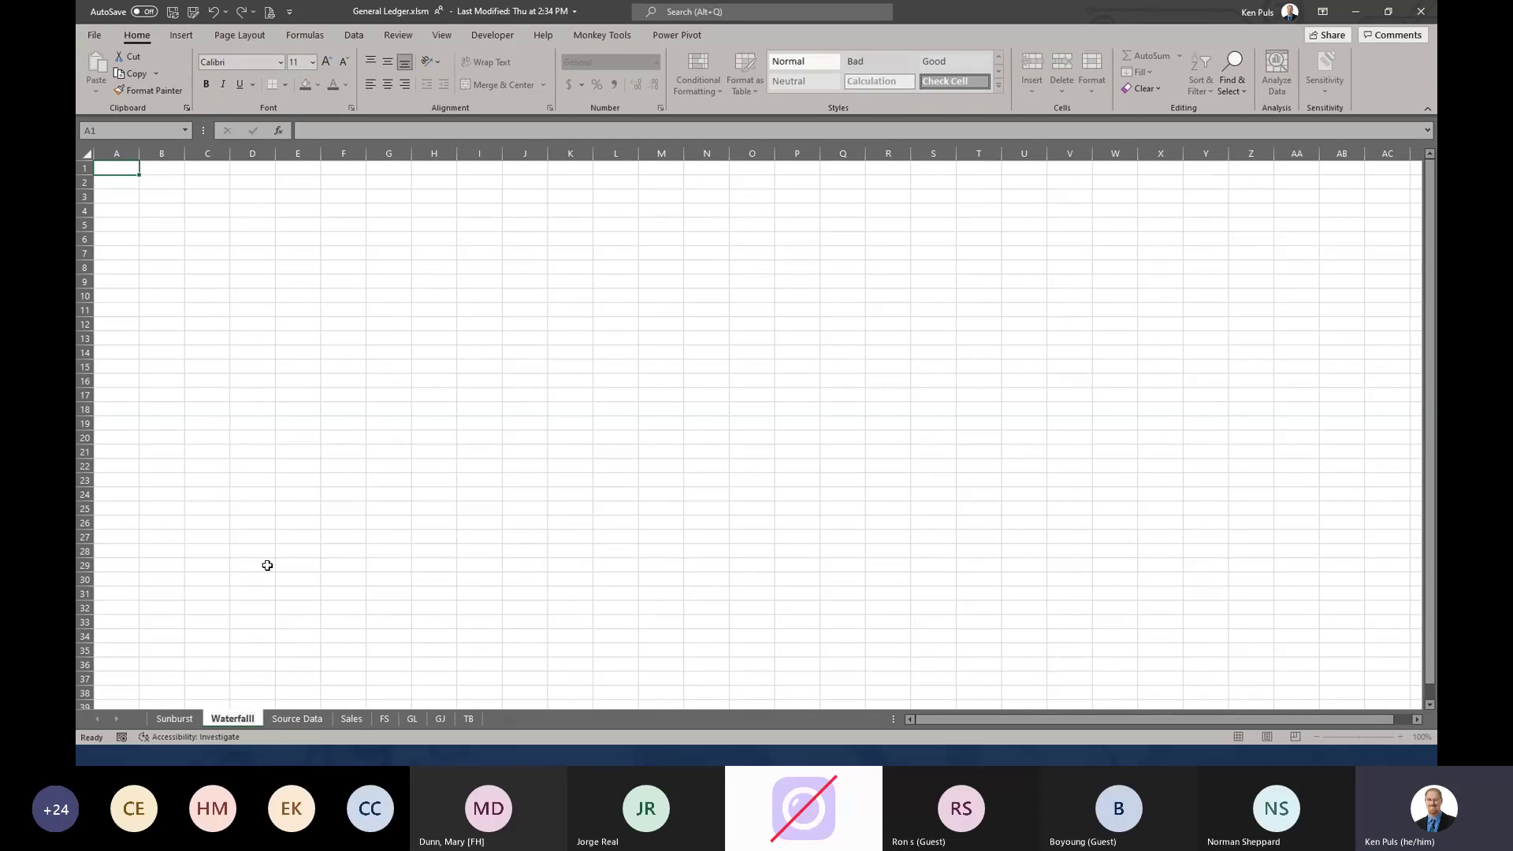
{"action": "key", "text": "Return"}
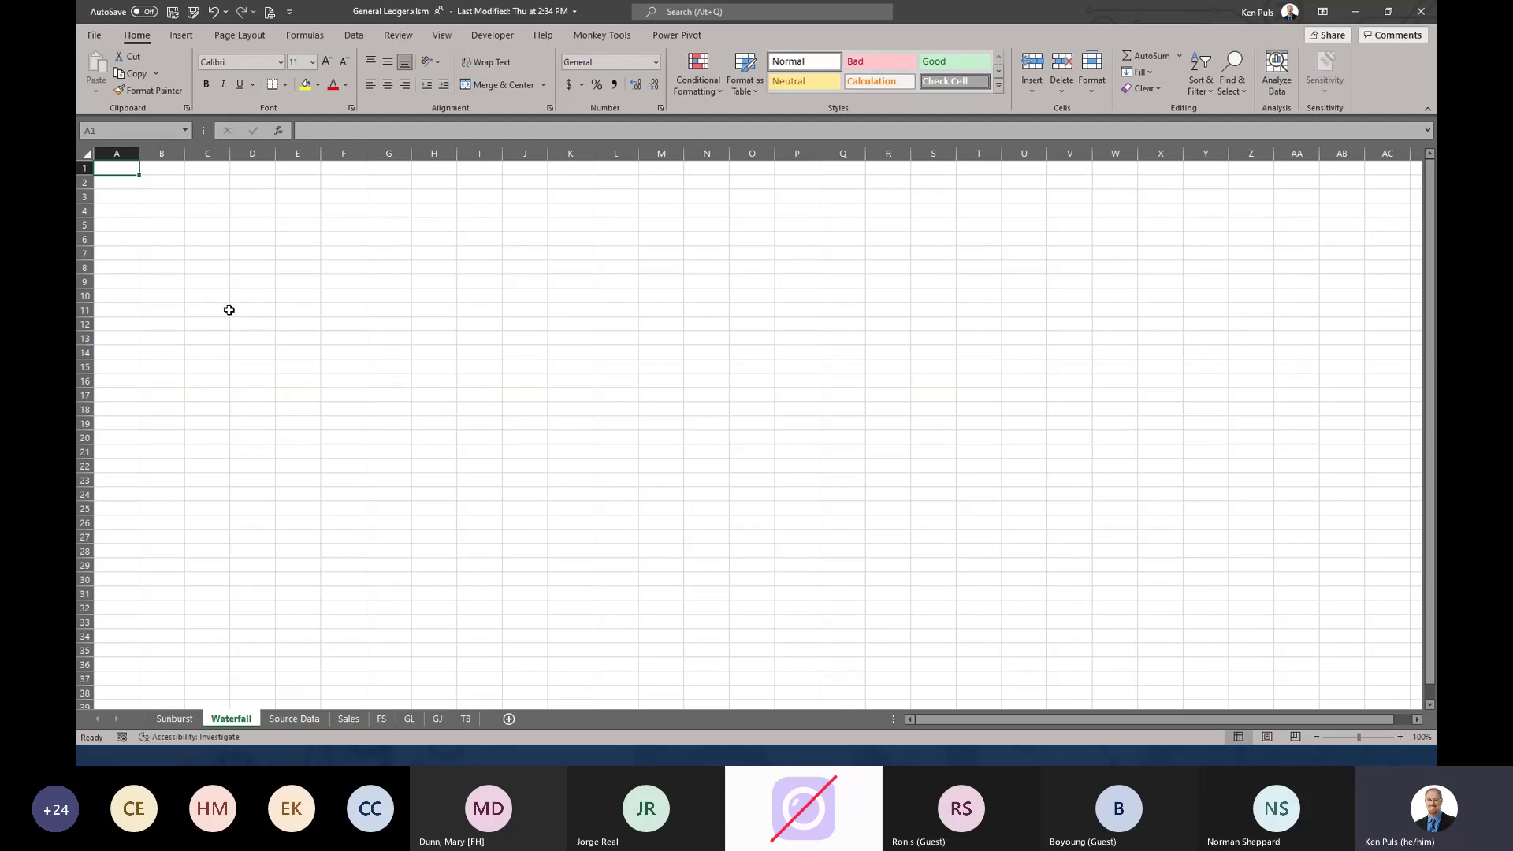
- Insert a PivotTable from the data model at cell C6 of the existing Waterfall sheet
{"action": "left_click", "coordinate": [207, 240]}
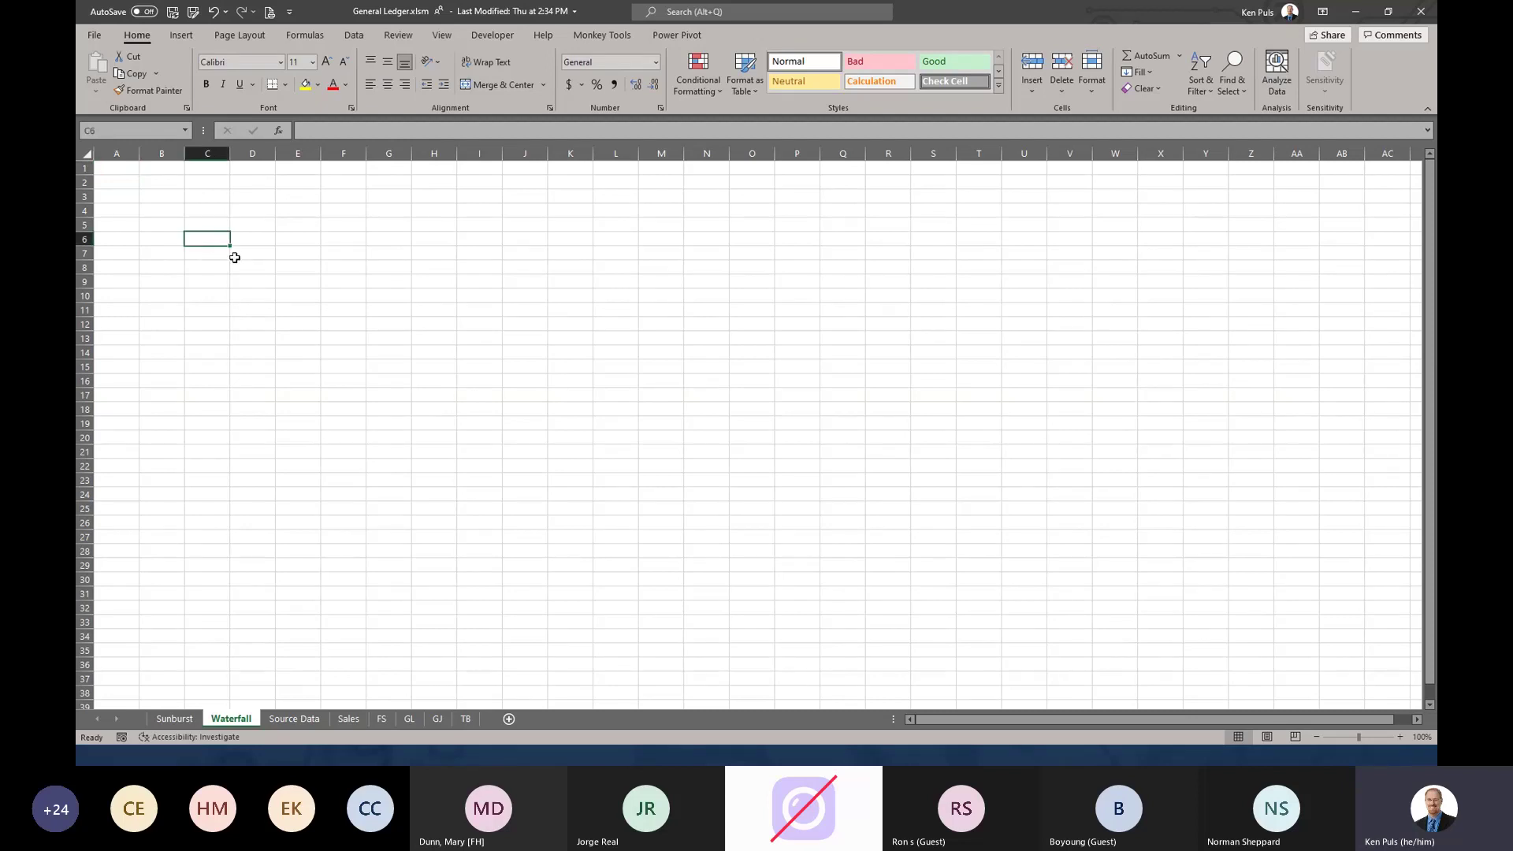
{"action": "left_click", "coordinate": [613, 36]}
{"action": "left_click", "coordinate": [616, 75]}
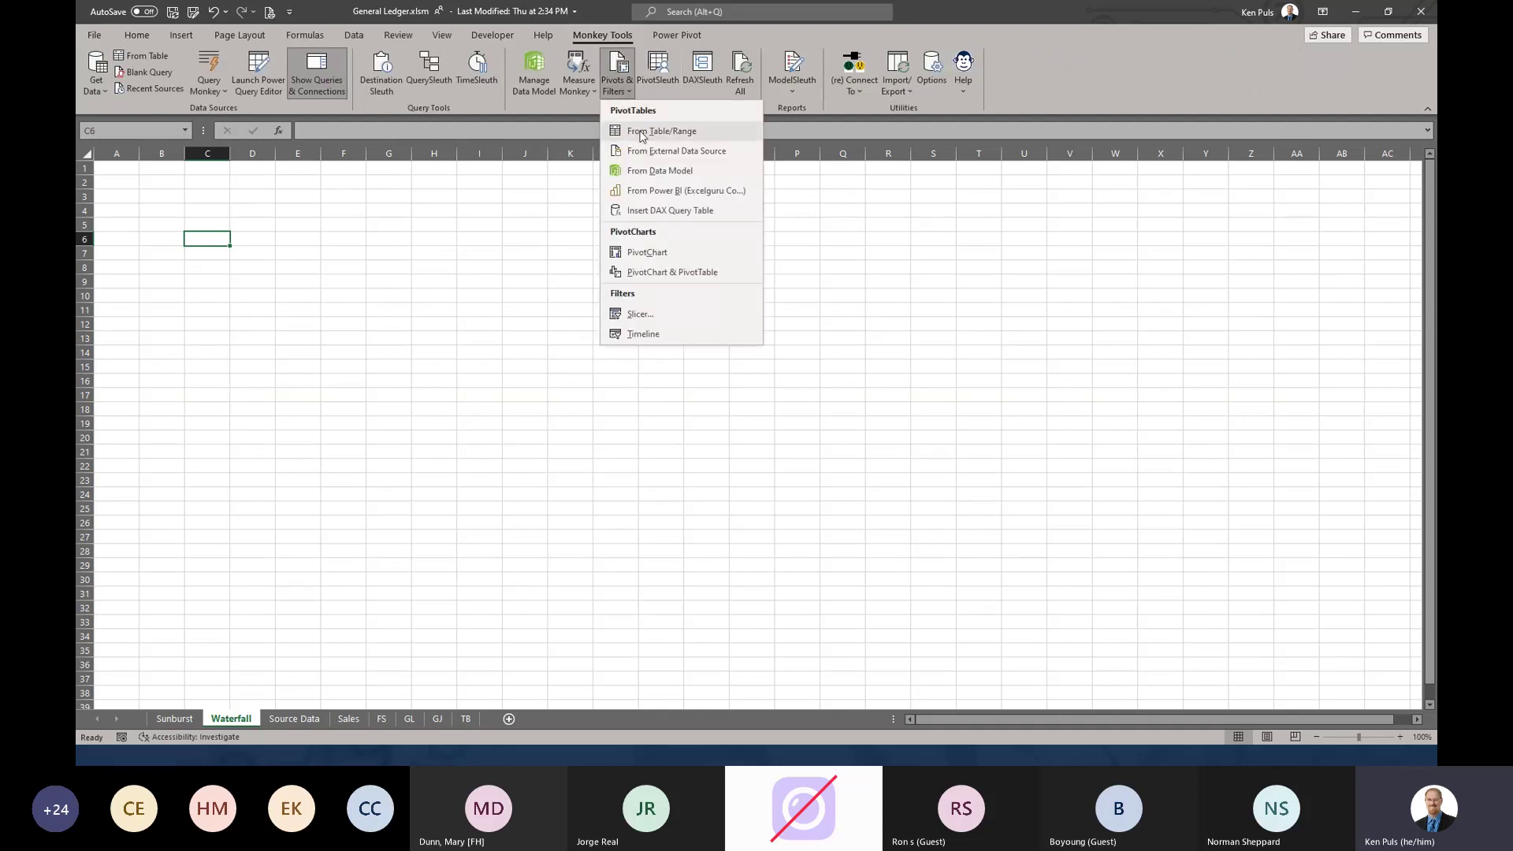
{"action": "left_click", "coordinate": [645, 172]}
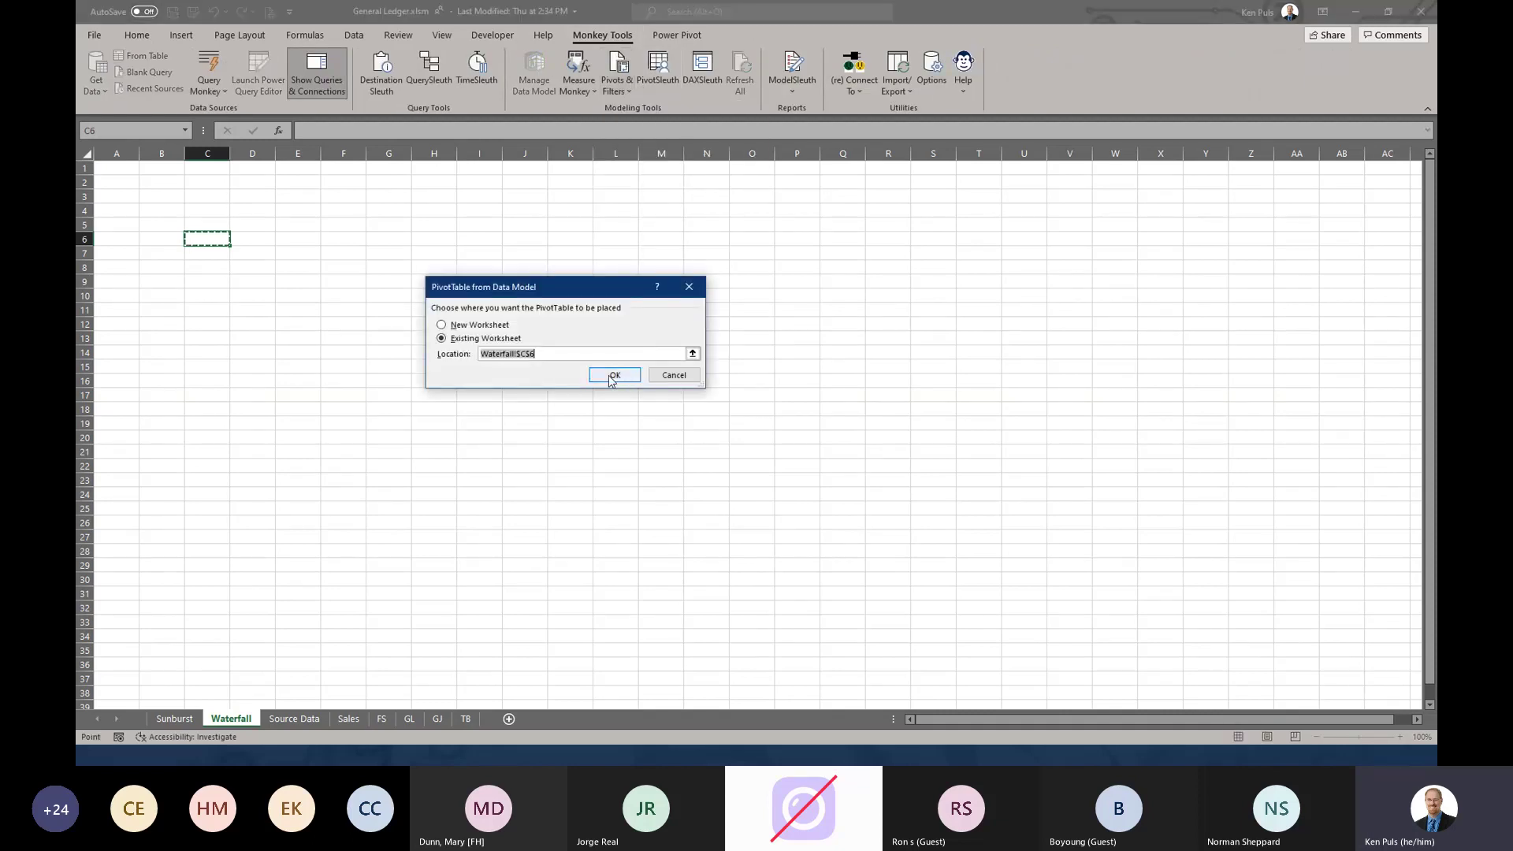
{"action": "left_click", "coordinate": [613, 376]}
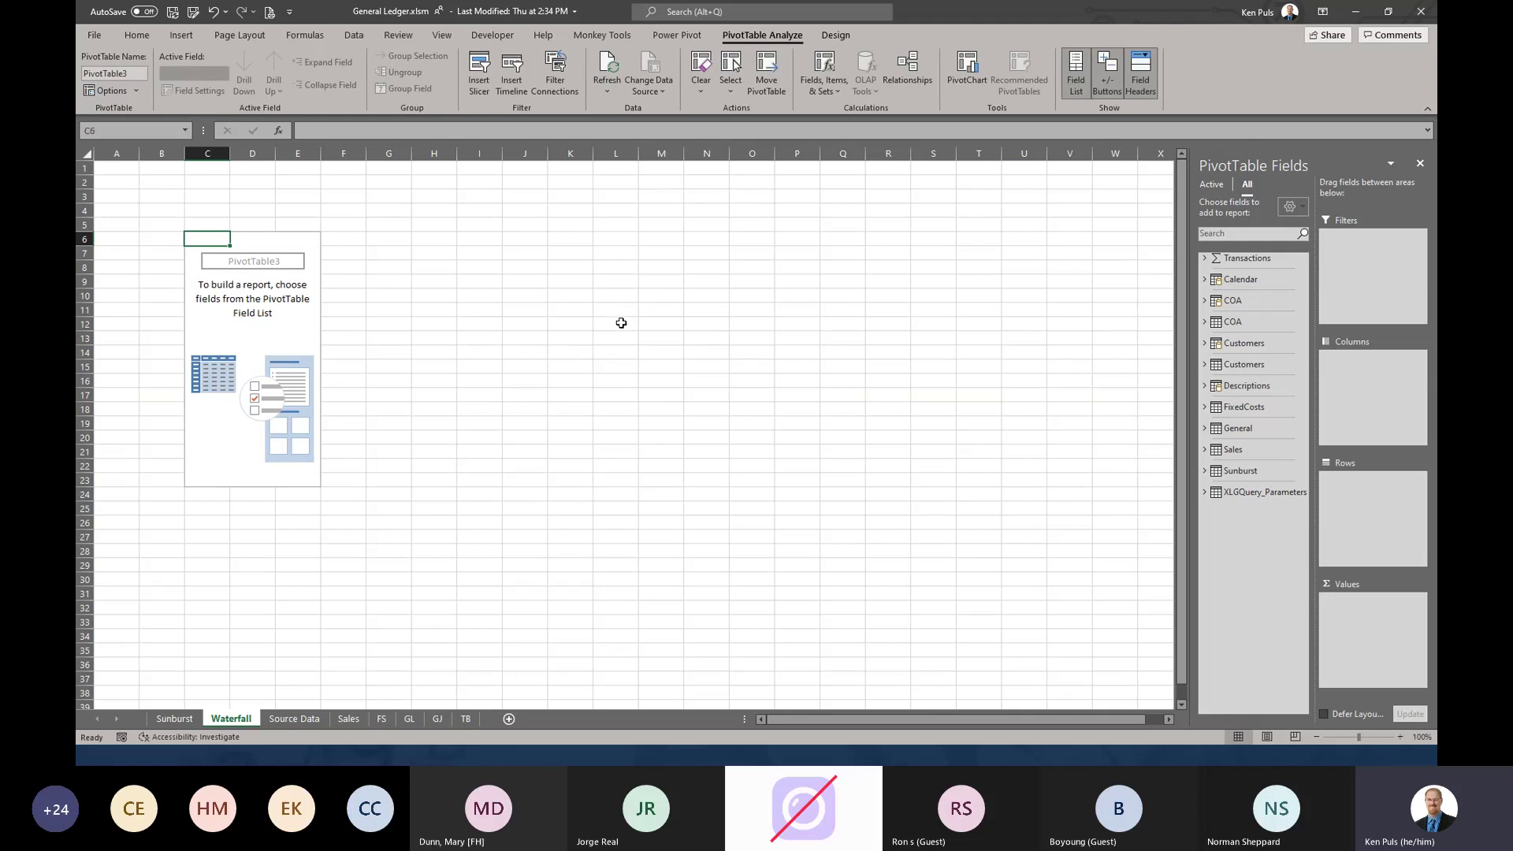
- Add the COA table's Statement field as a report filter and restrict the PivotTable to IS
{"action": "left_click", "coordinate": [1205, 301]}
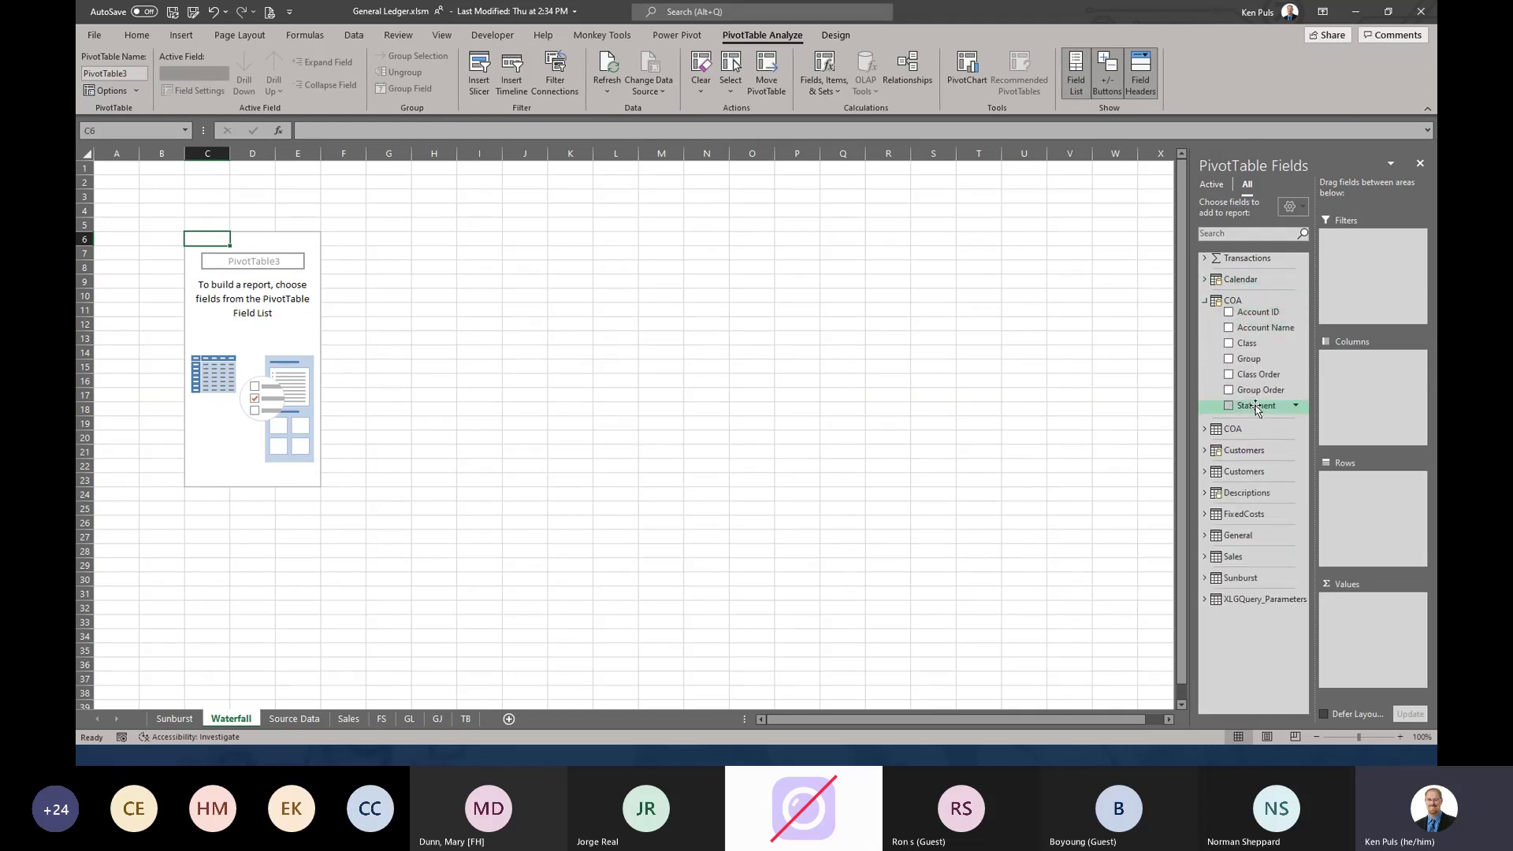
{"action": "left_click_drag", "start_coordinate": [1256, 405], "coordinate": [1359, 306]}
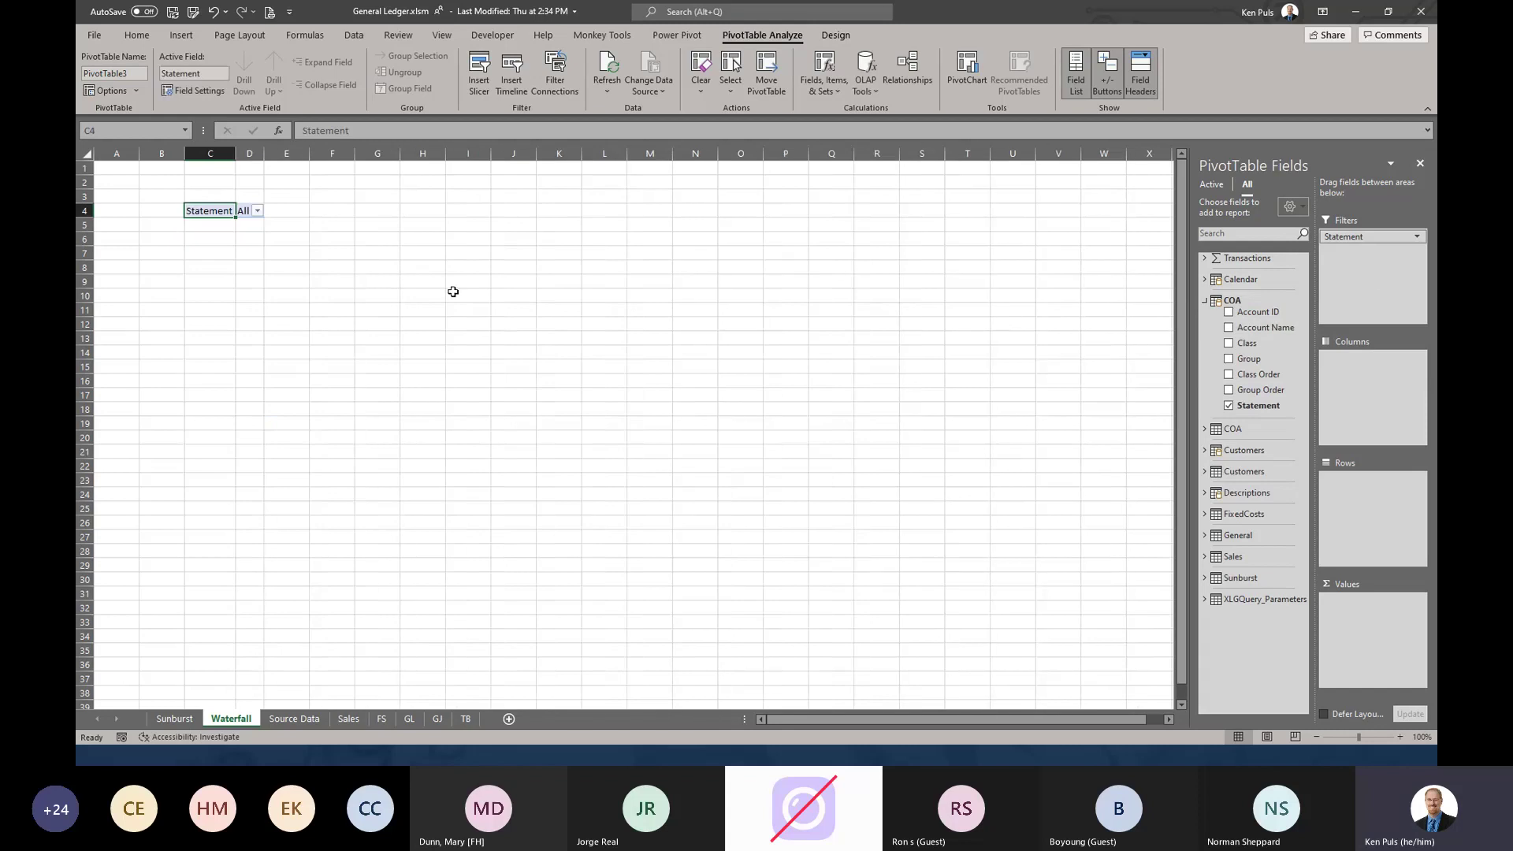
{"action": "left_click", "coordinate": [257, 211]}
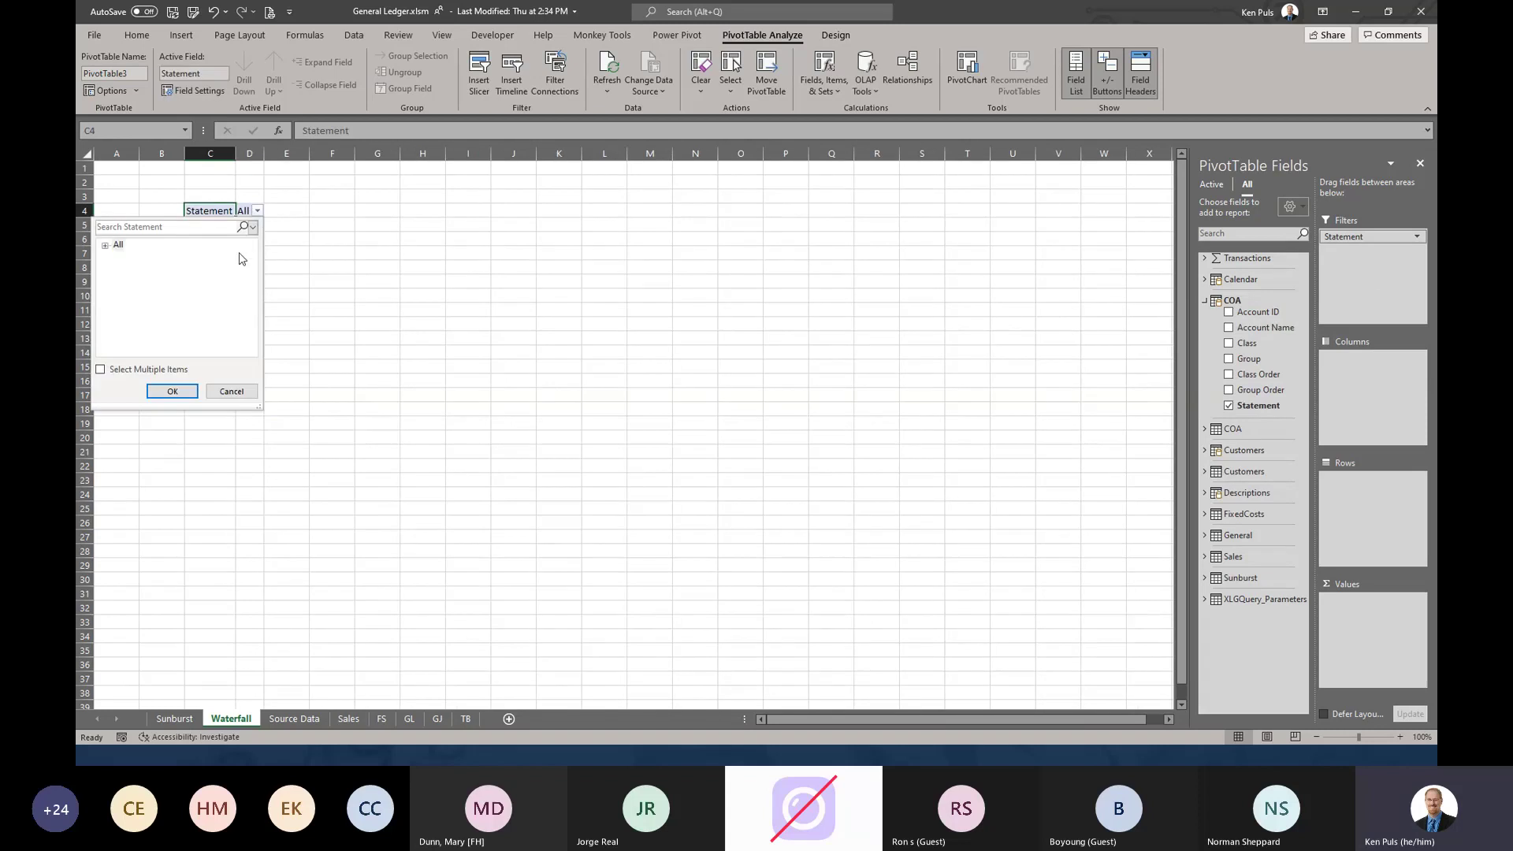
{"action": "left_click", "coordinate": [105, 246]}
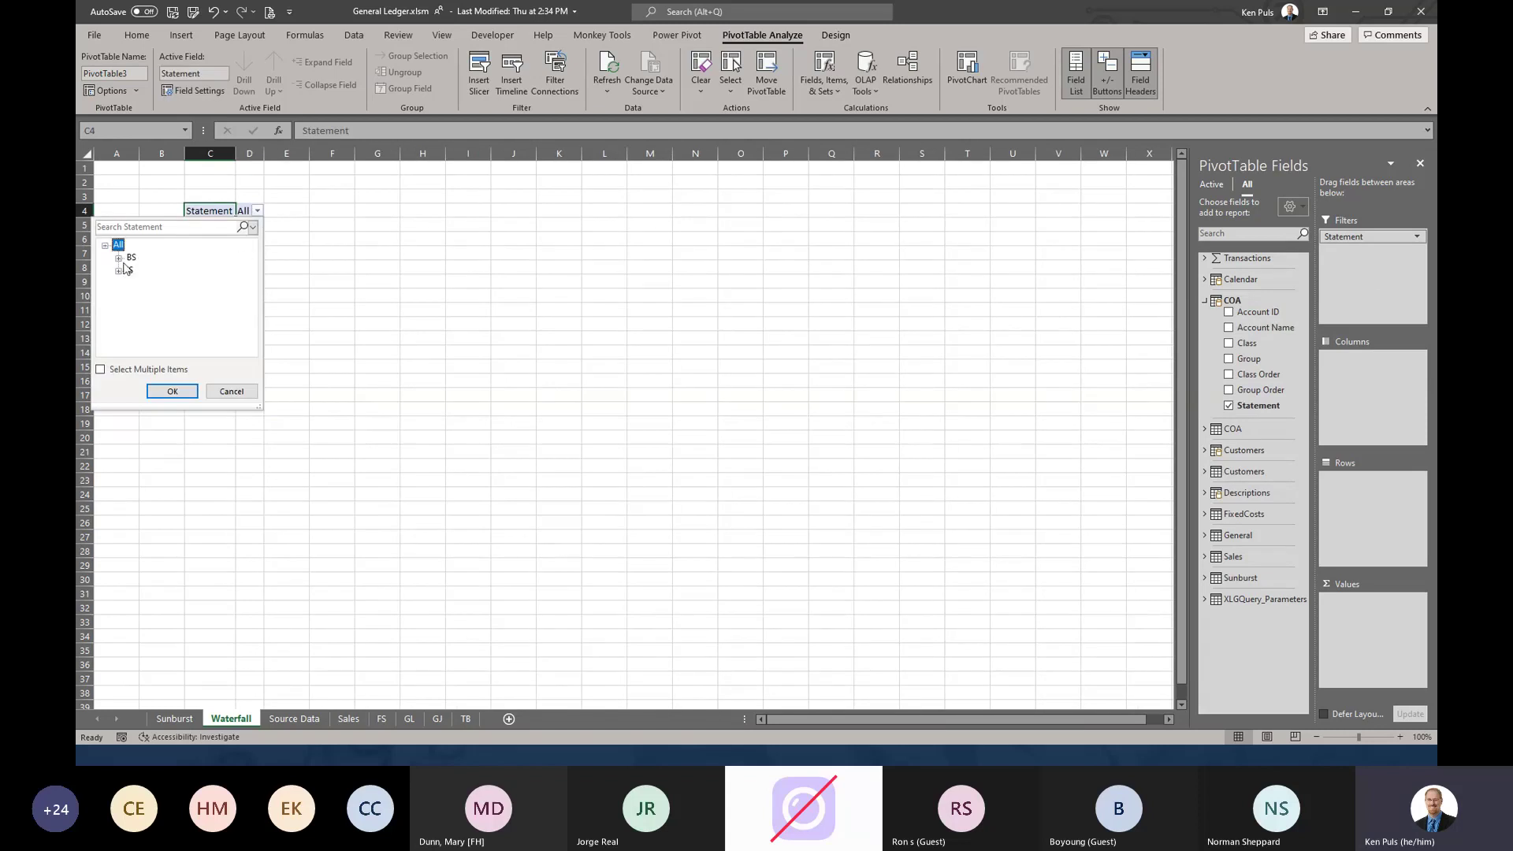
{"action": "left_click", "coordinate": [172, 391]}
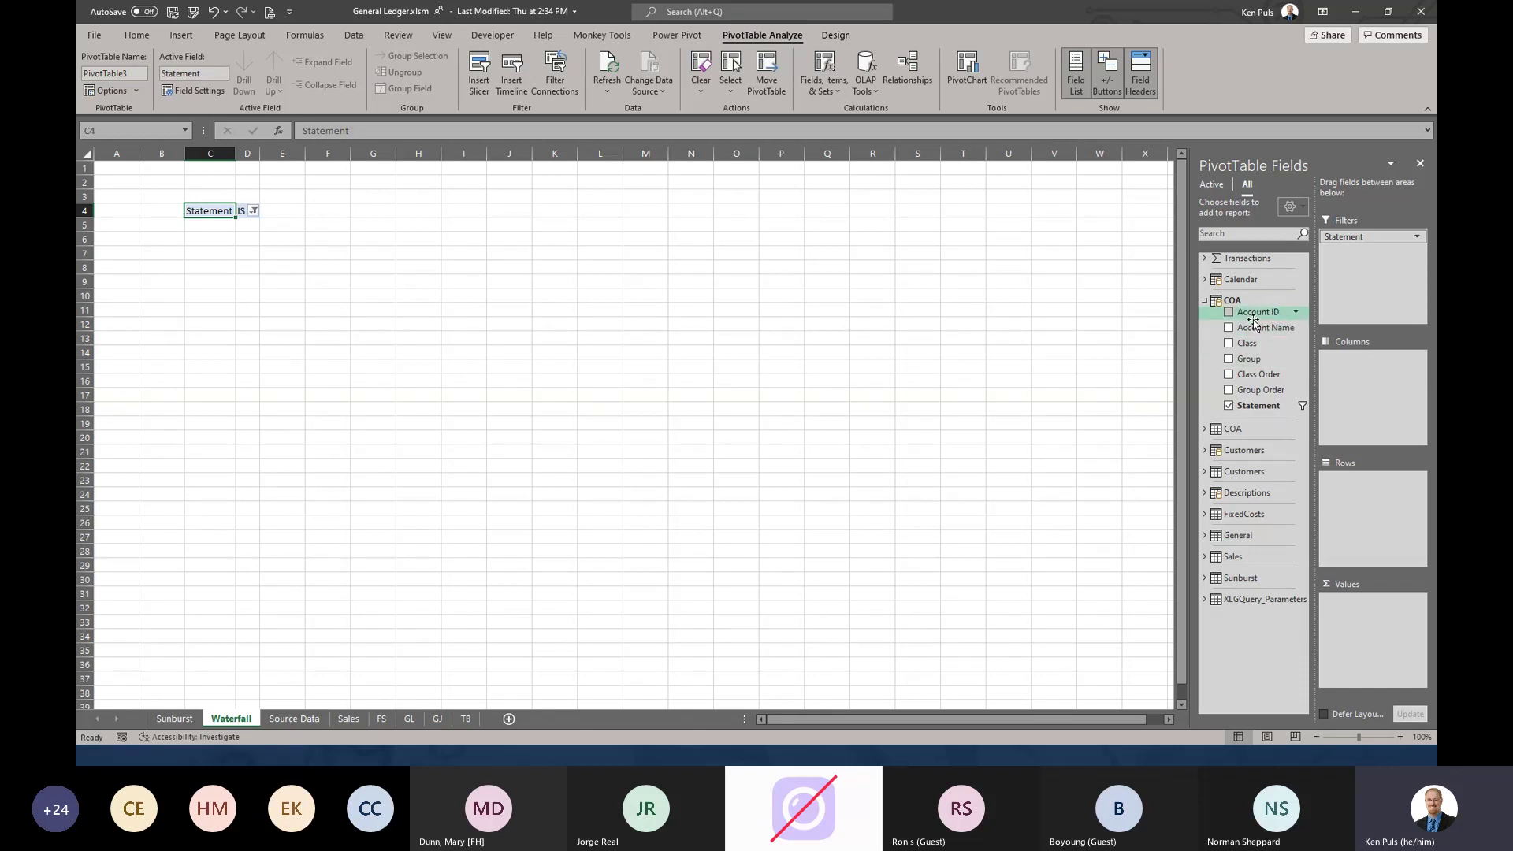
- Put Group and Account Name in the PivotTable's rows and the Sales $ - H20 measure in its values
{"action": "left_click", "coordinate": [1229, 359]}
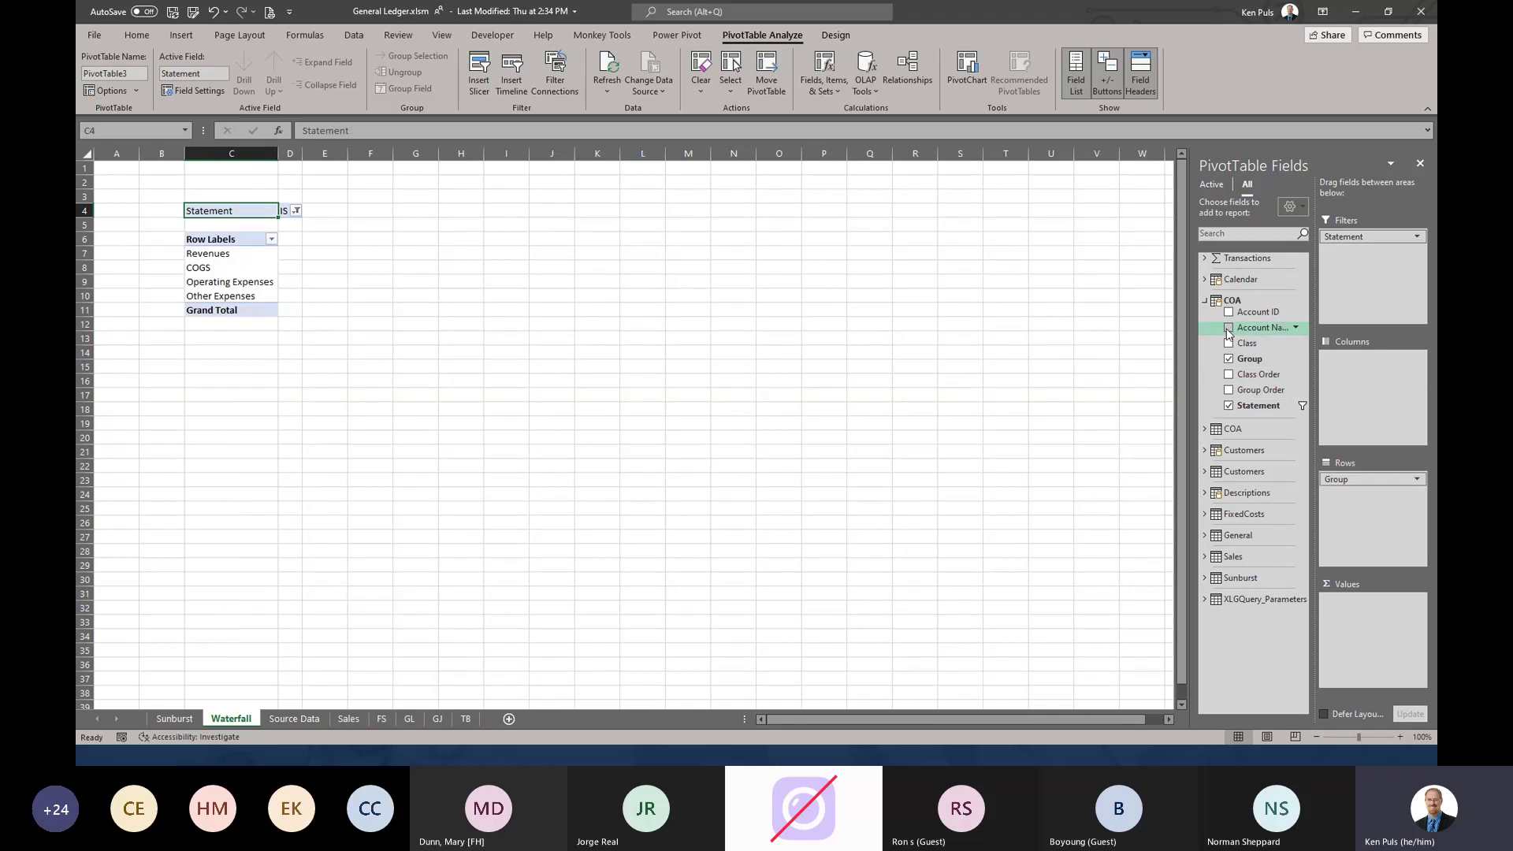
{"action": "left_click", "coordinate": [1230, 330]}
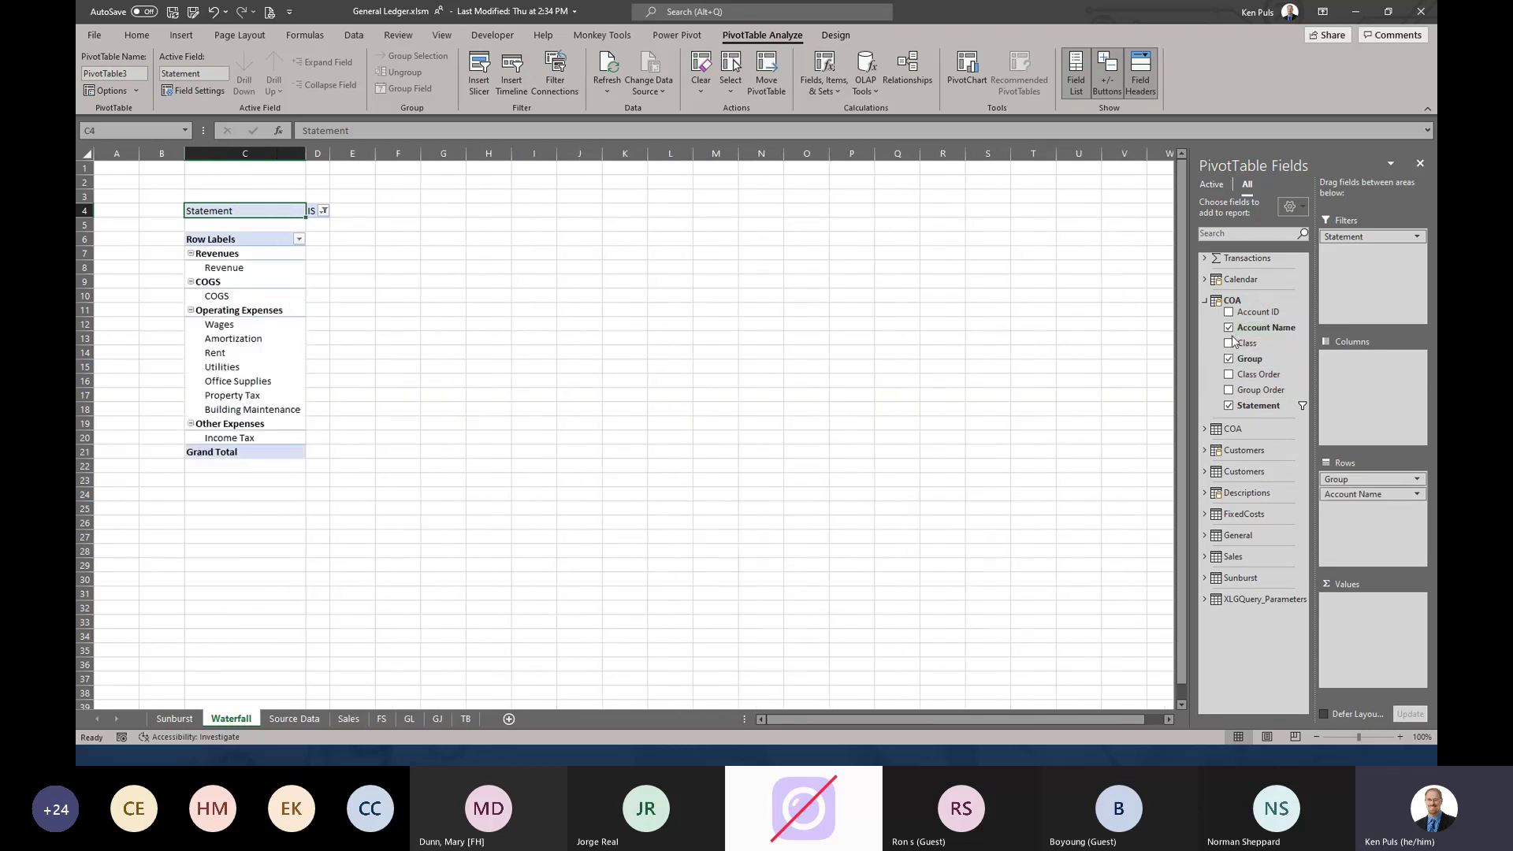
{"action": "left_click", "coordinate": [1206, 258]}
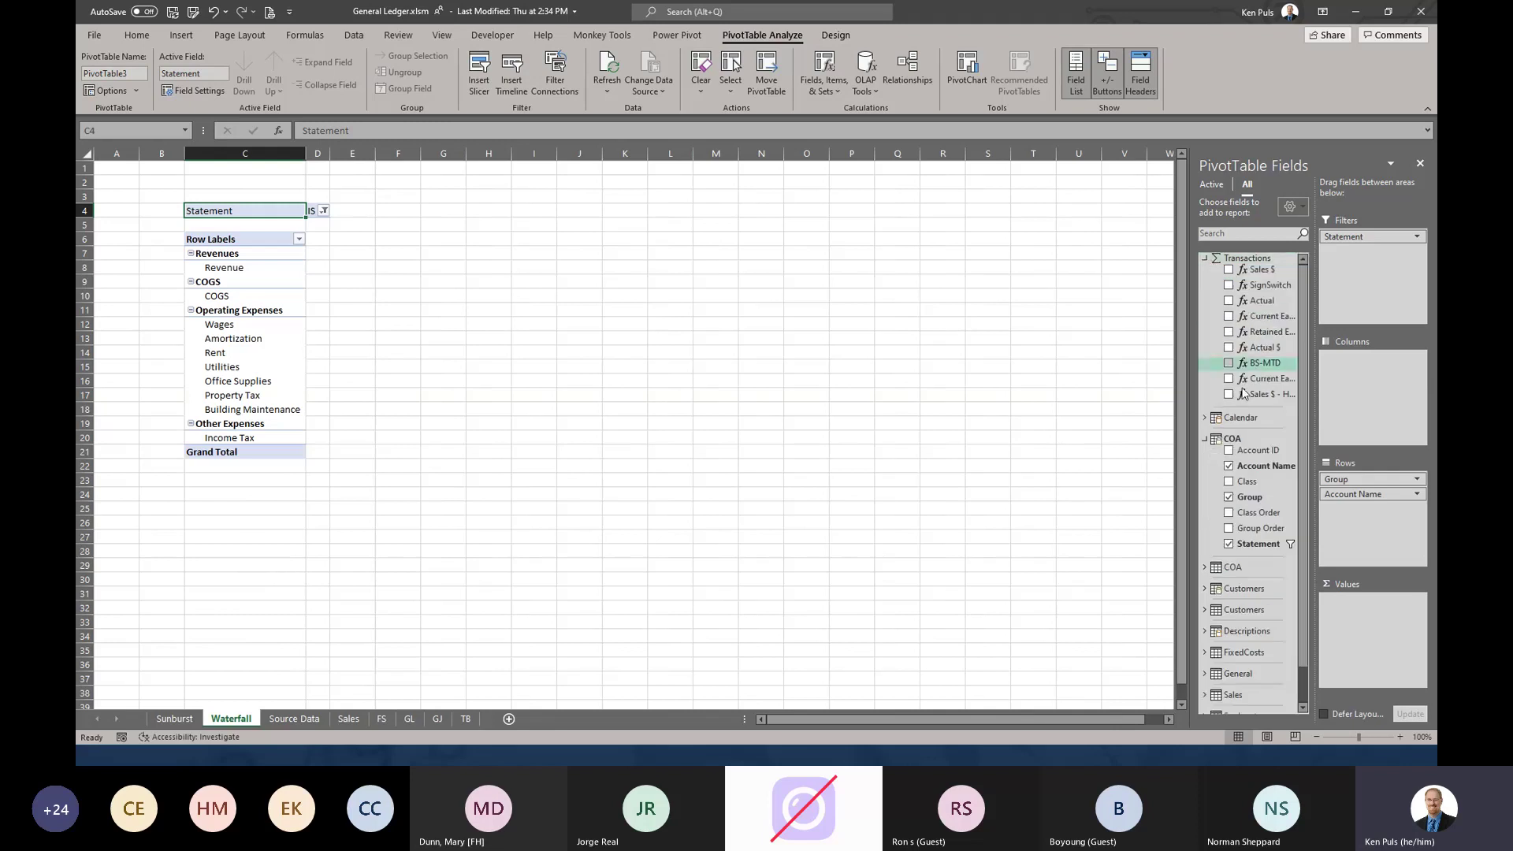
{"action": "left_click", "coordinate": [1228, 394]}
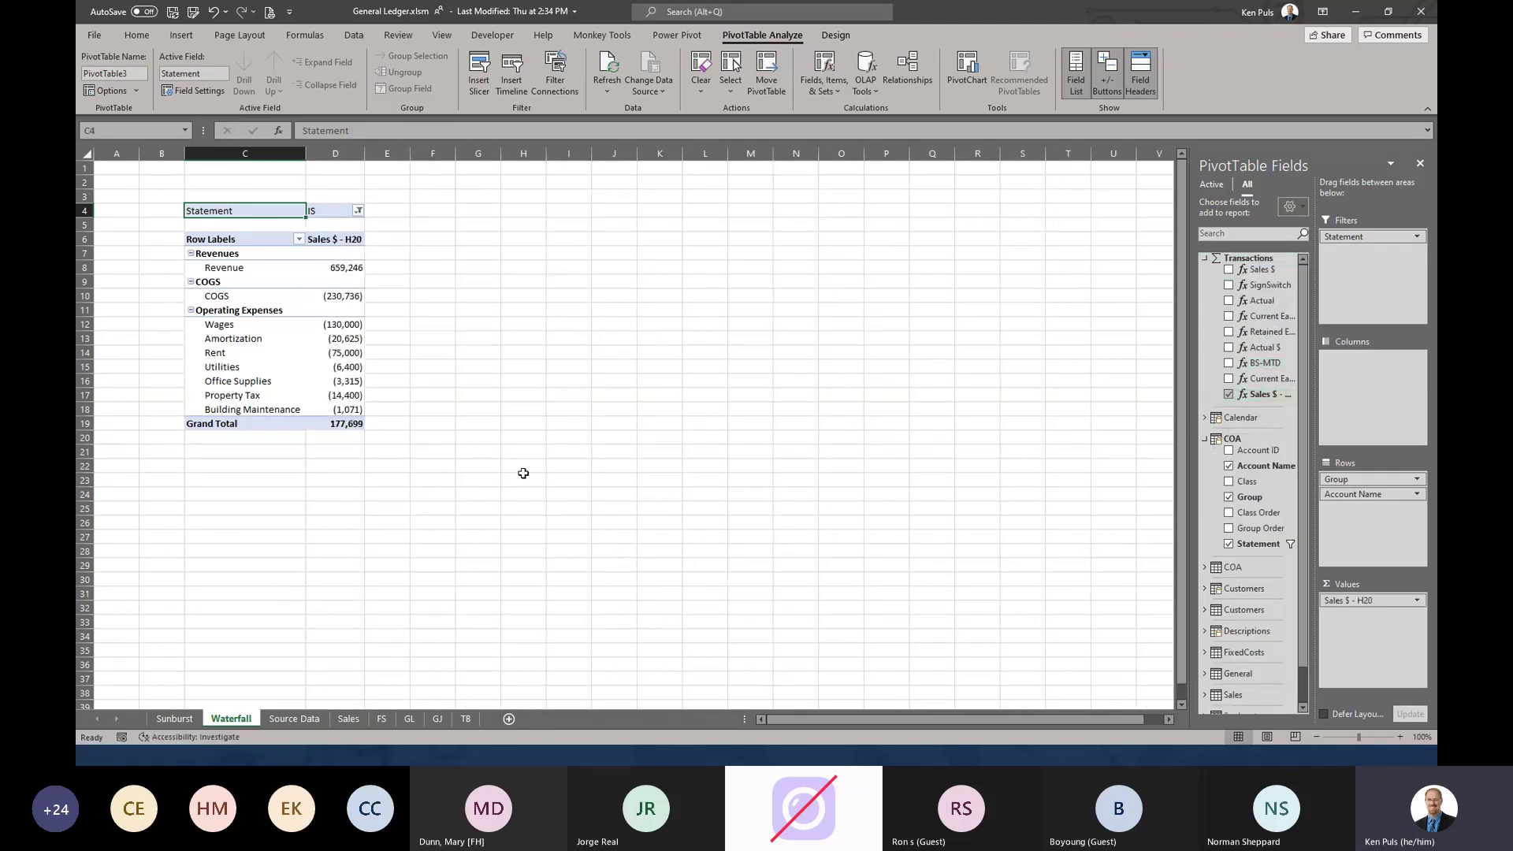
- Set the PivotTable's report layout to tabular form with all item labels repeated
{"action": "left_click", "coordinate": [337, 268]}
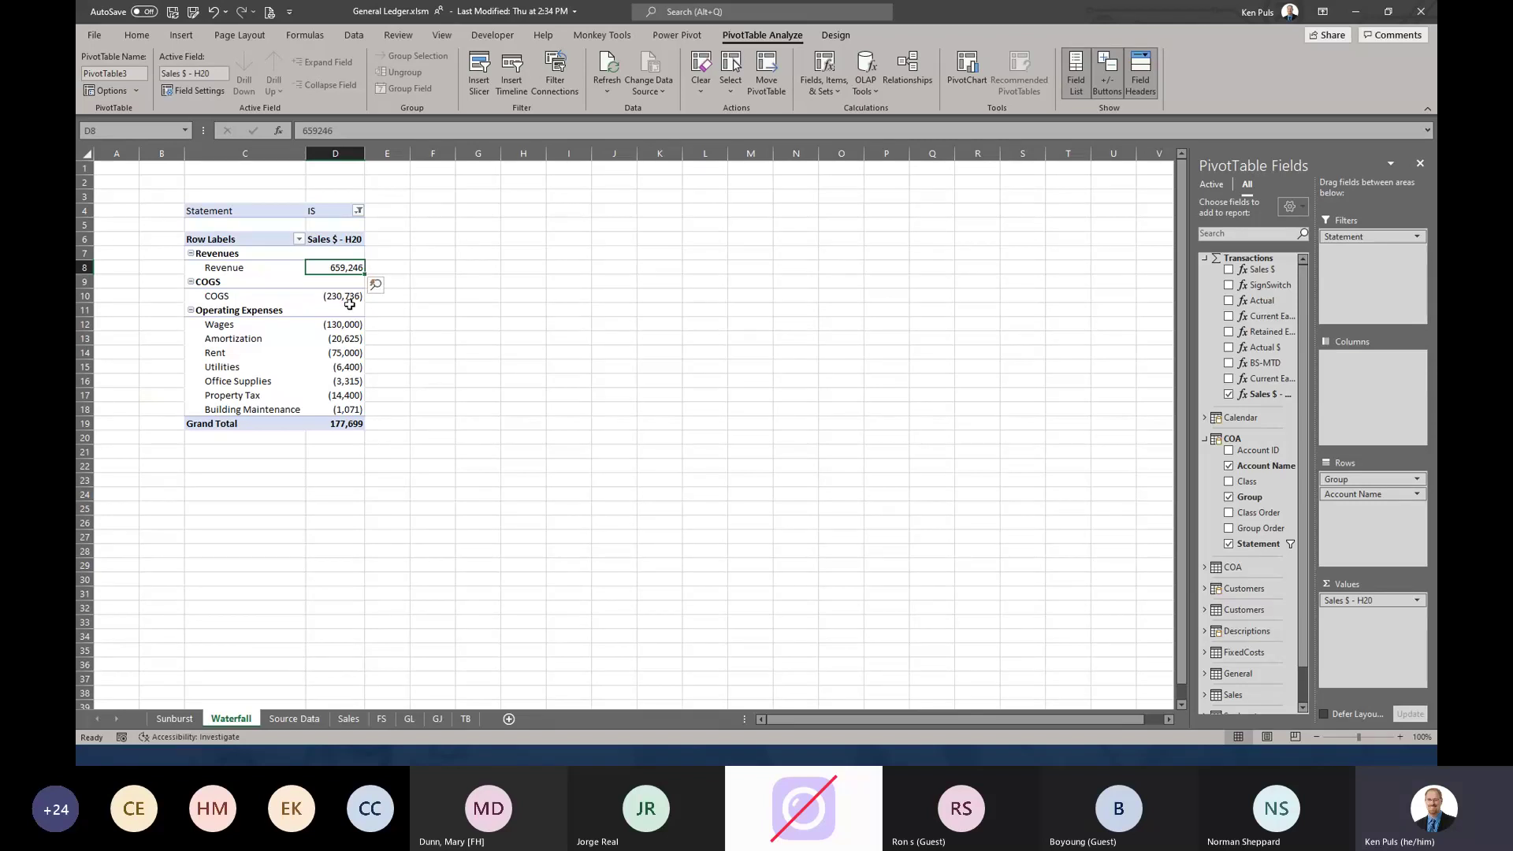
{"action": "left_click", "coordinate": [833, 36]}
{"action": "left_click", "coordinate": [176, 76]}
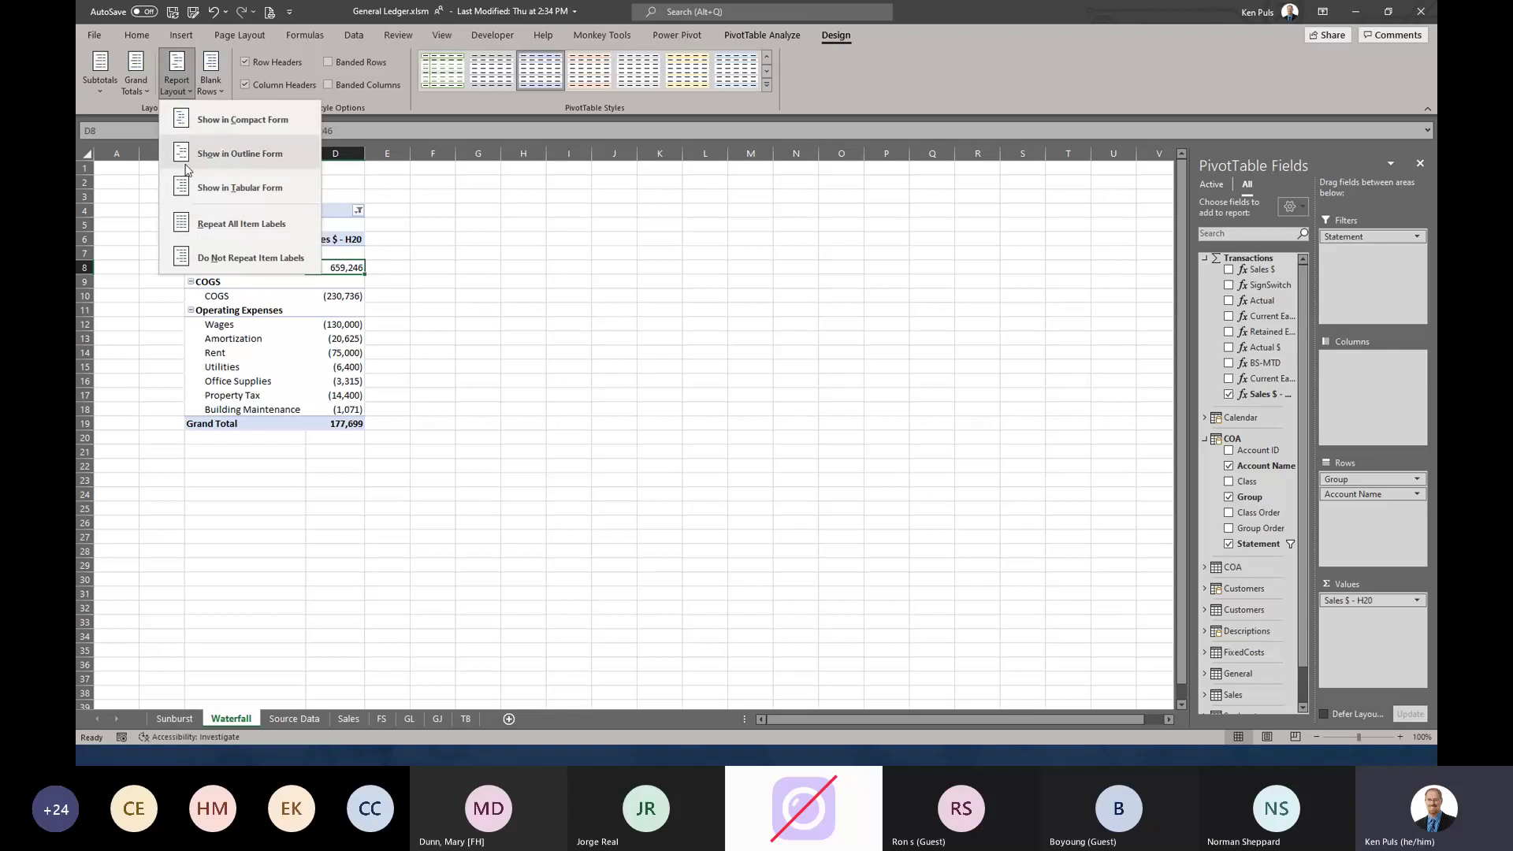
{"action": "left_click", "coordinate": [240, 189]}
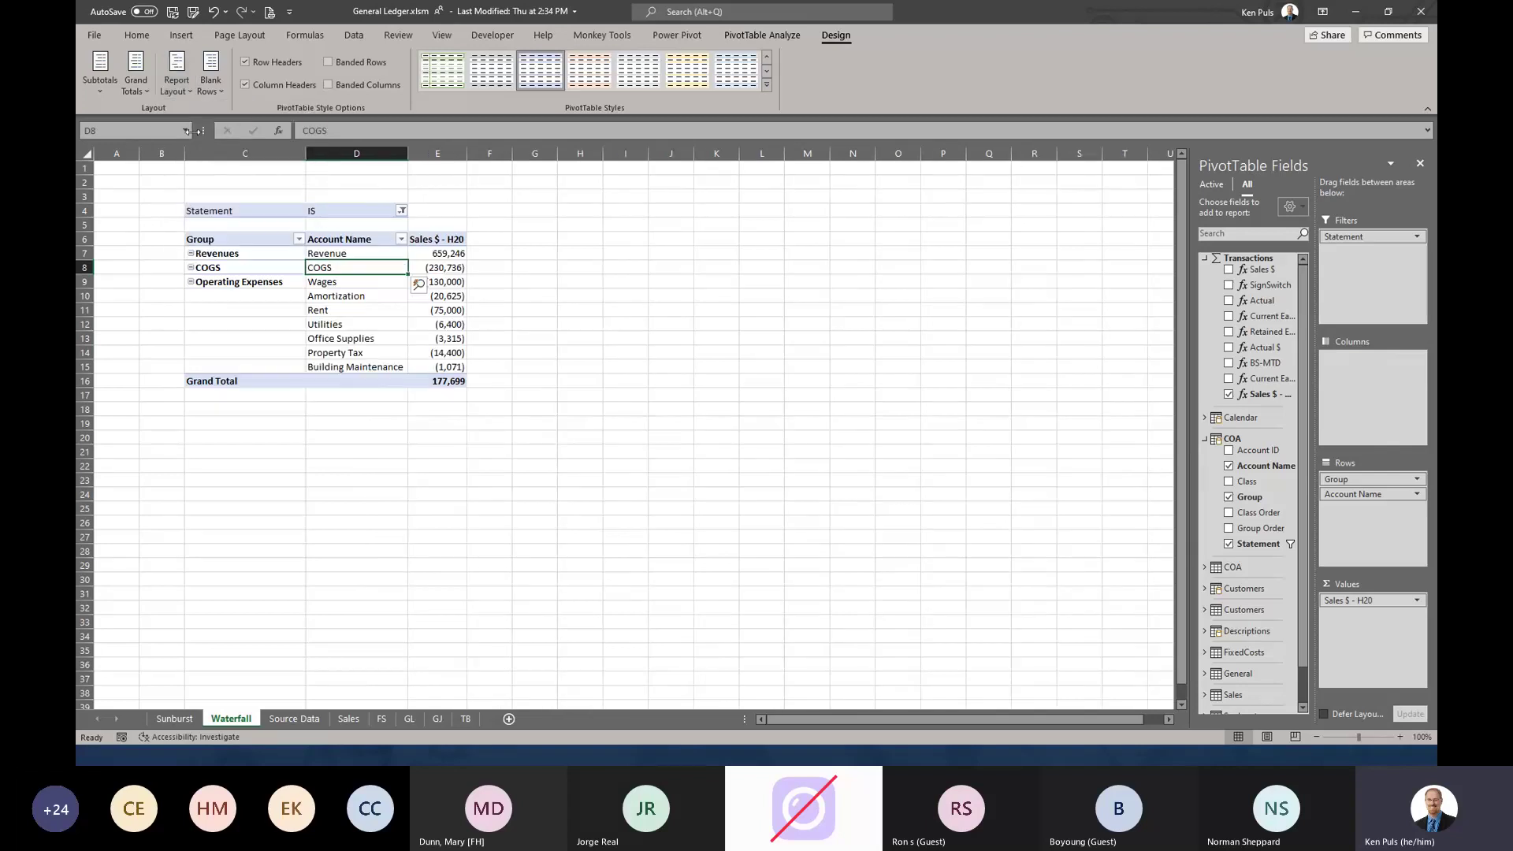
{"action": "left_click", "coordinate": [178, 85]}
{"action": "left_click", "coordinate": [241, 223]}
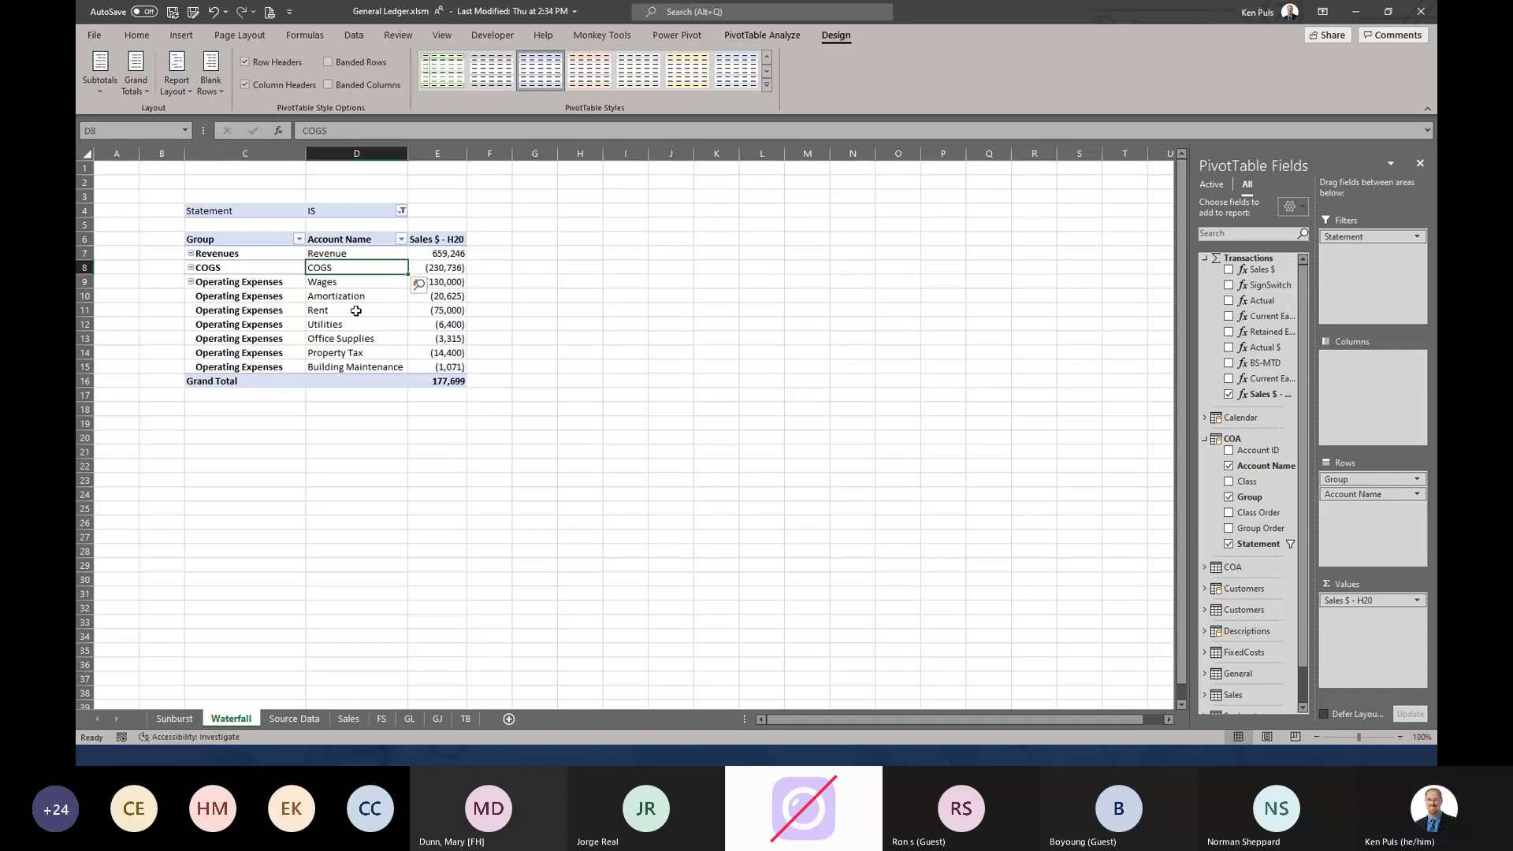
- Try to edit the empty Account Name cell D16 in the PivotTable's Grand Total row
{"action": "left_click_drag", "start_coordinate": [385, 253], "coordinate": [438, 382]}
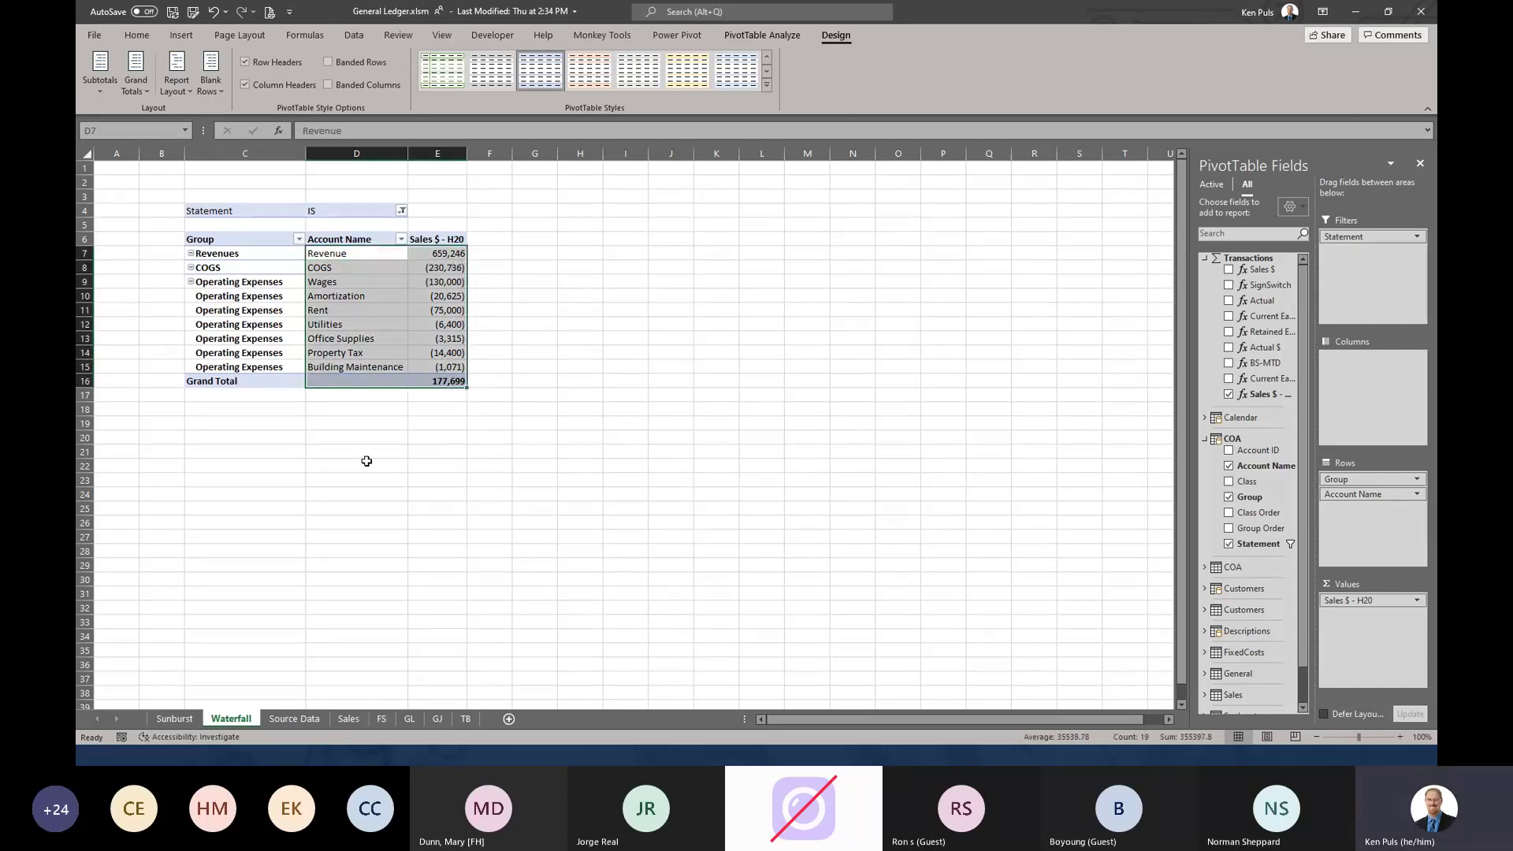
{"action": "left_click", "coordinate": [364, 384]}
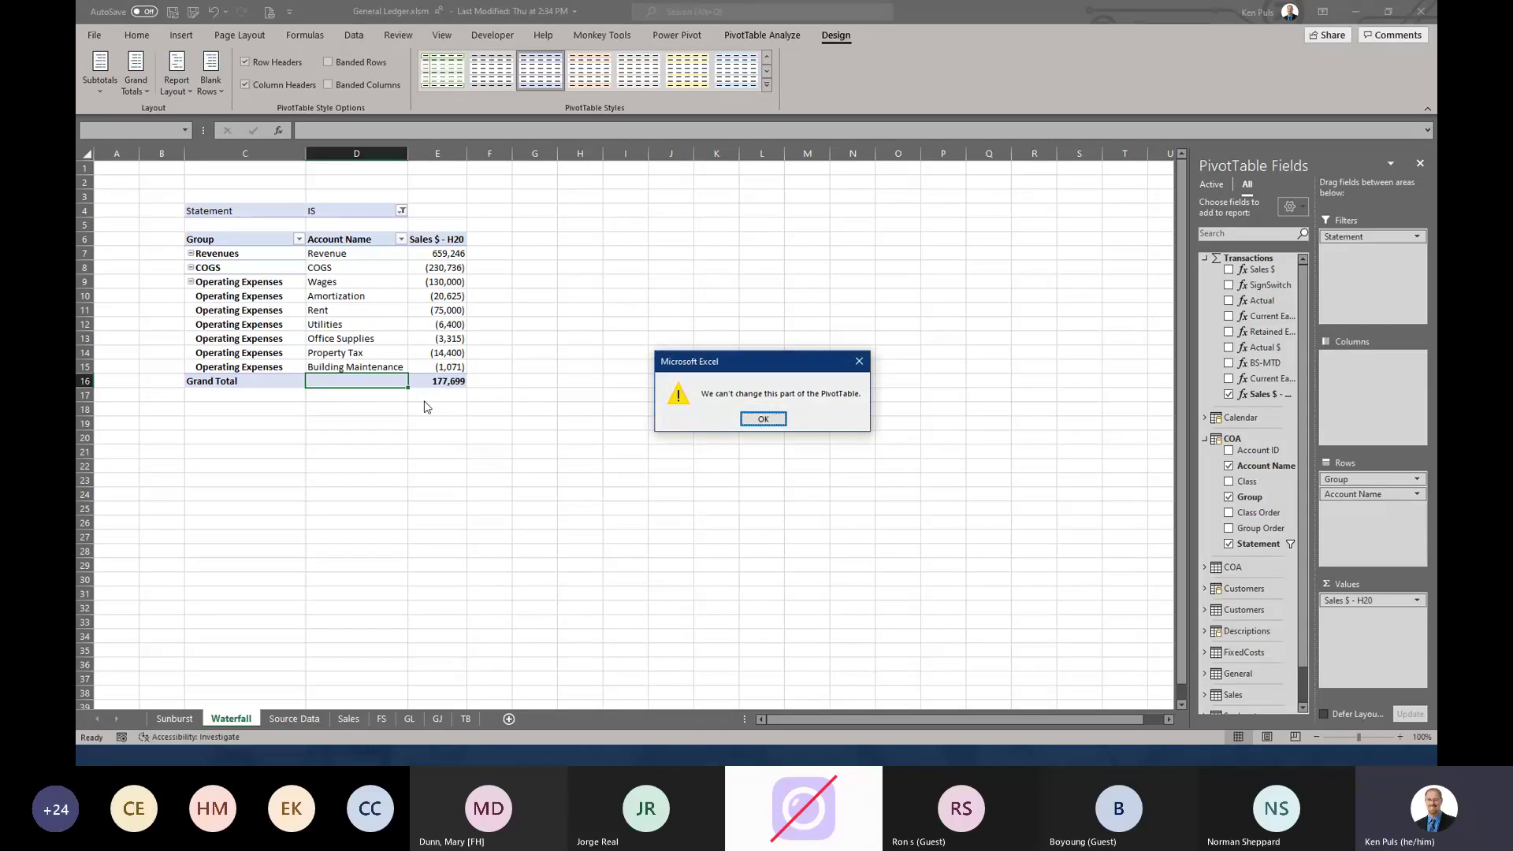
{"action": "key", "text": "Return"}
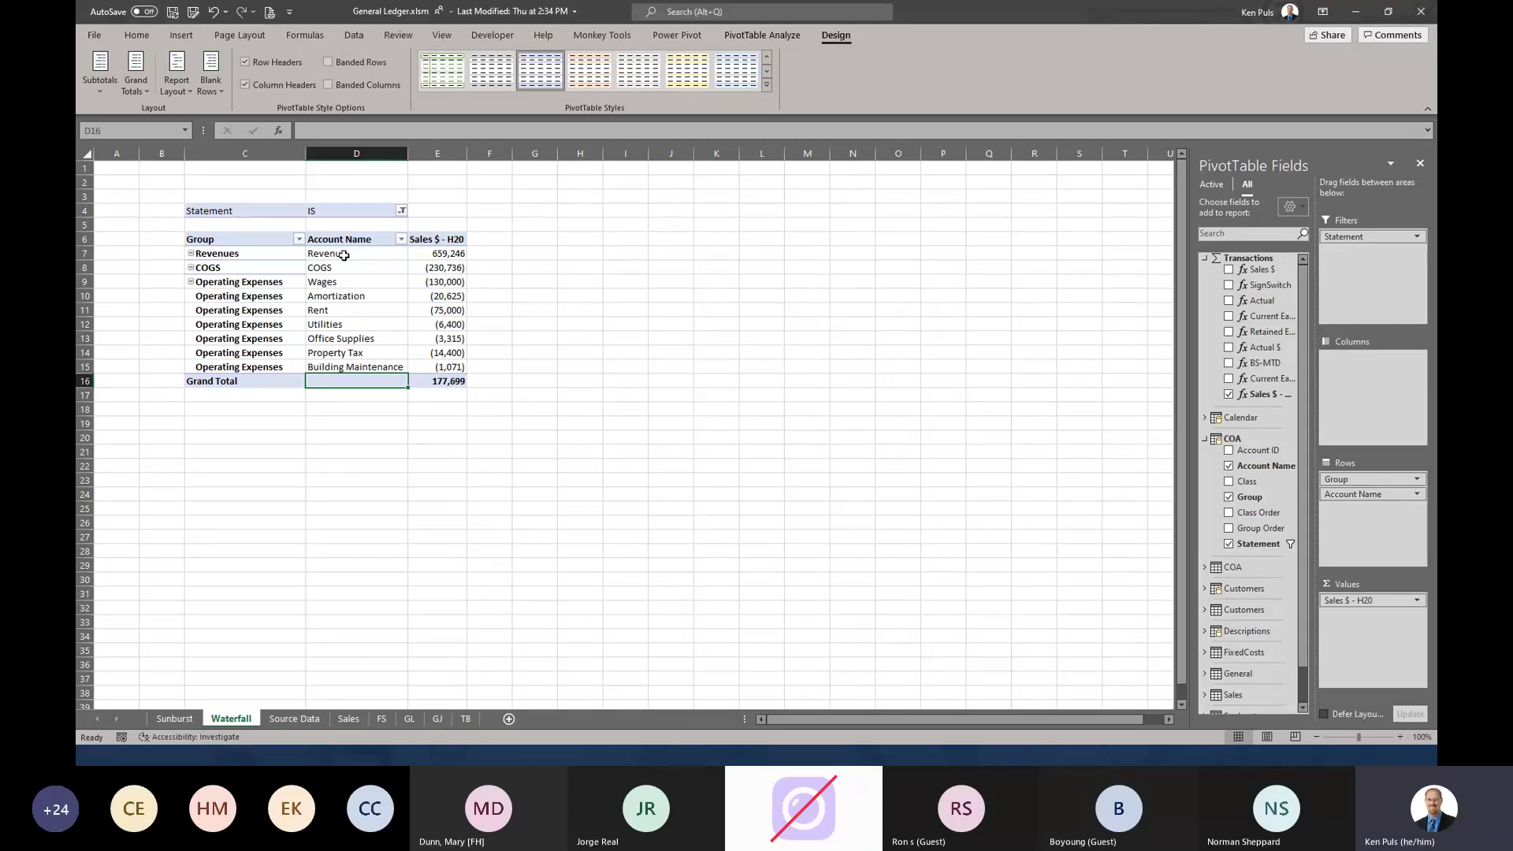
- Try to insert a waterfall chart directly from the PivotTable range D7:E16
{"action": "left_click_drag", "start_coordinate": [345, 255], "coordinate": [431, 383]}
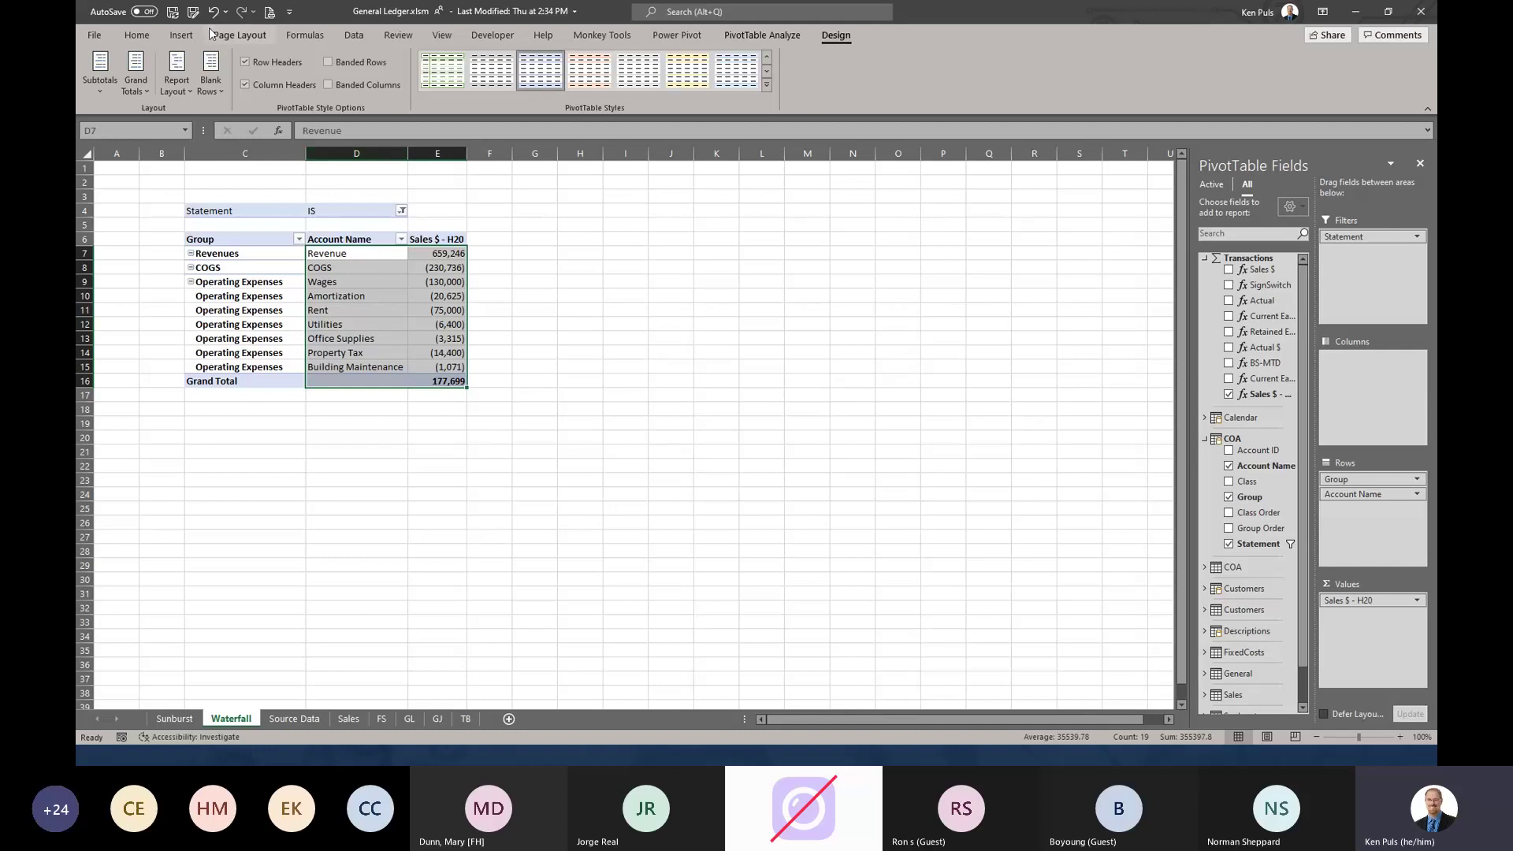
{"action": "left_click", "coordinate": [182, 35]}
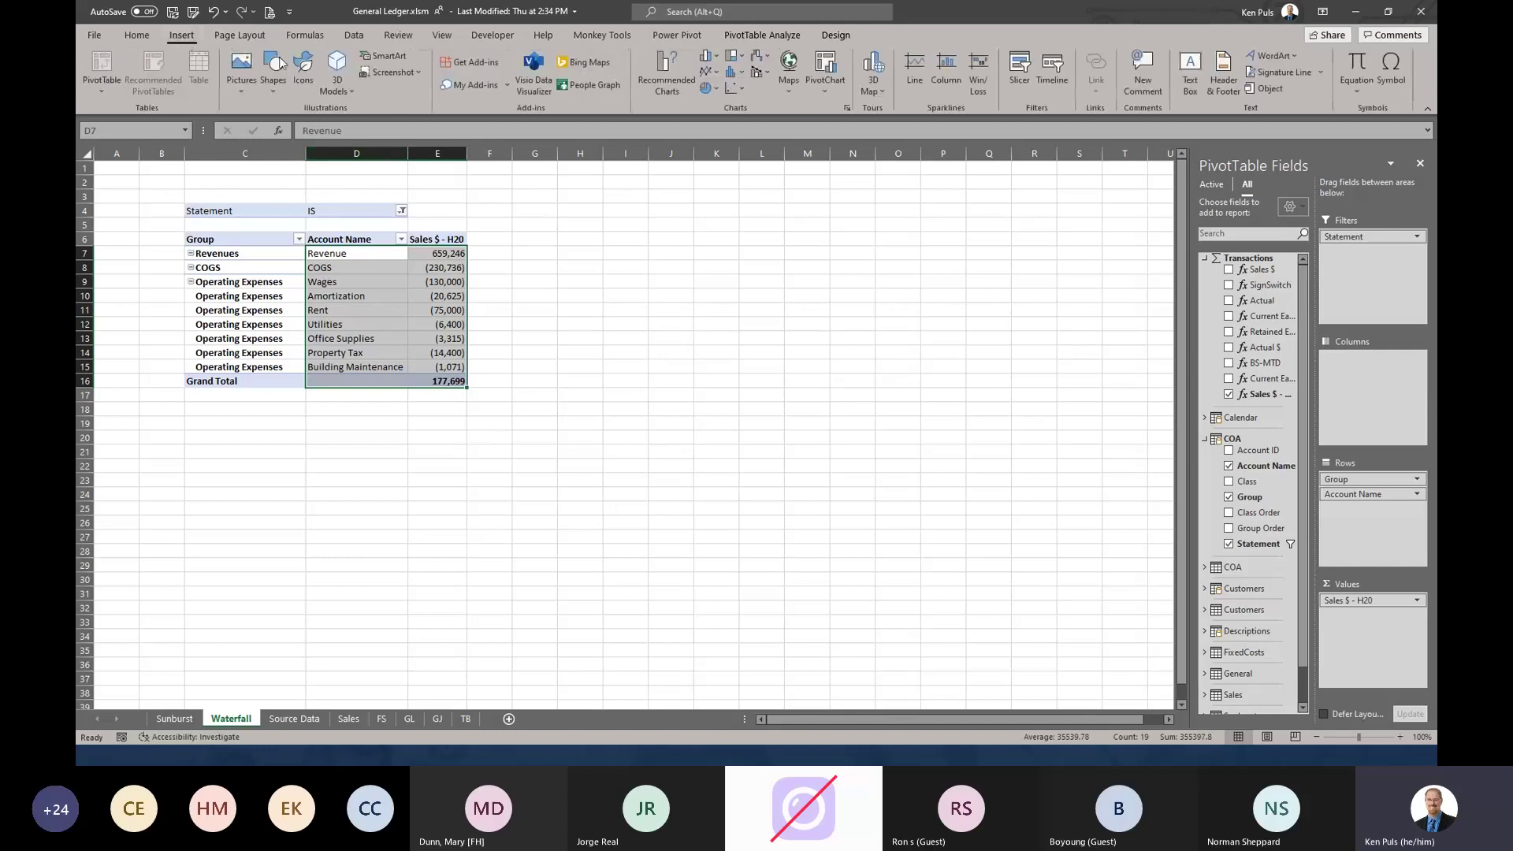
{"action": "left_click", "coordinate": [770, 59]}
{"action": "left_click", "coordinate": [770, 114]}
{"action": "left_click", "coordinate": [863, 427]}
- Convert the whole PivotTable to cube formulas with the OLAP tools, including its report filter
{"action": "left_click", "coordinate": [754, 35]}
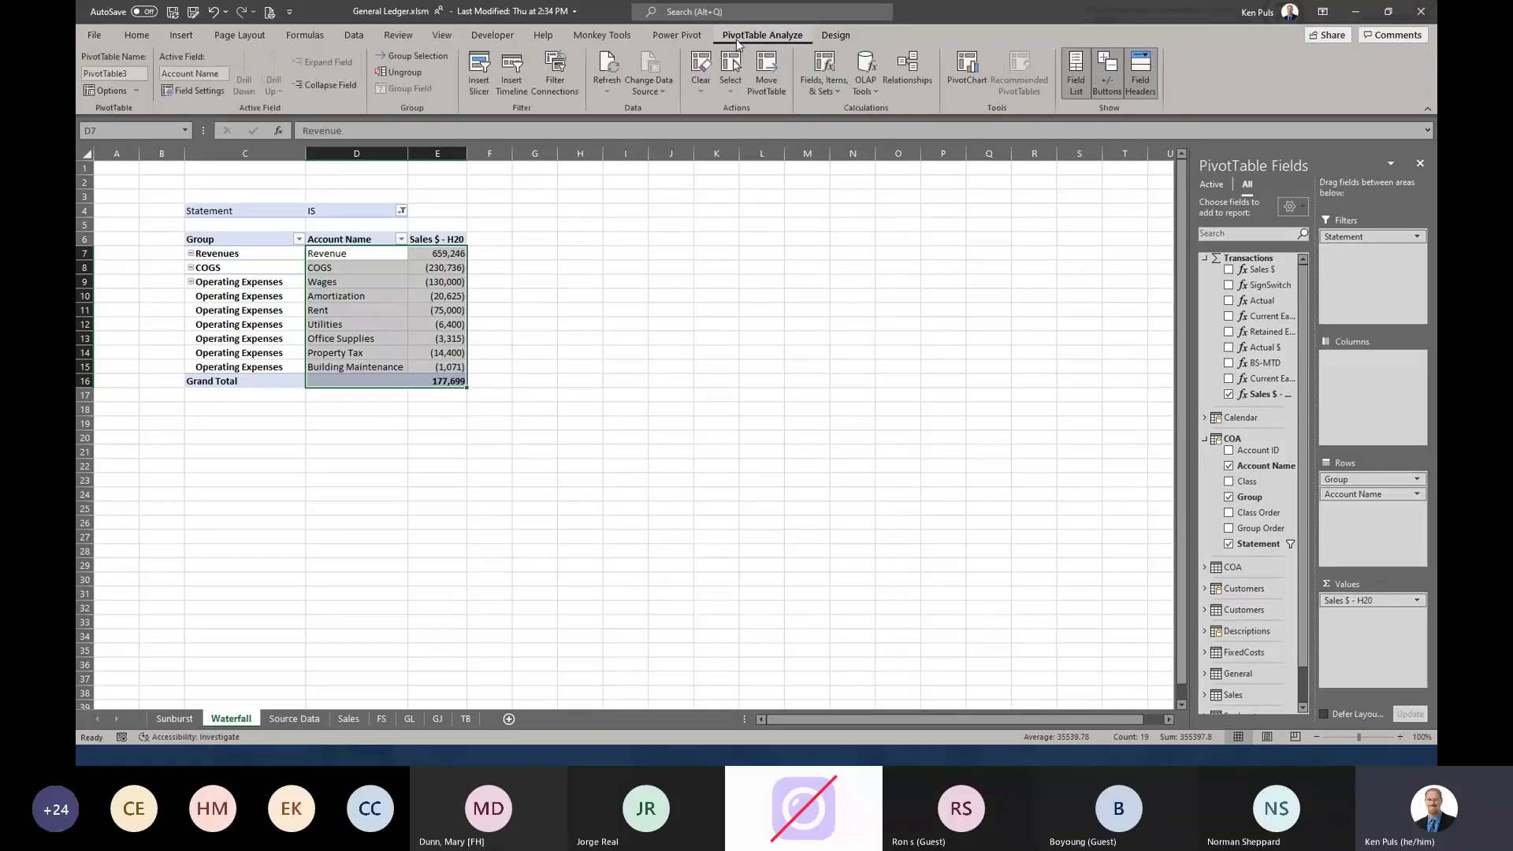
{"action": "left_click", "coordinate": [865, 85]}
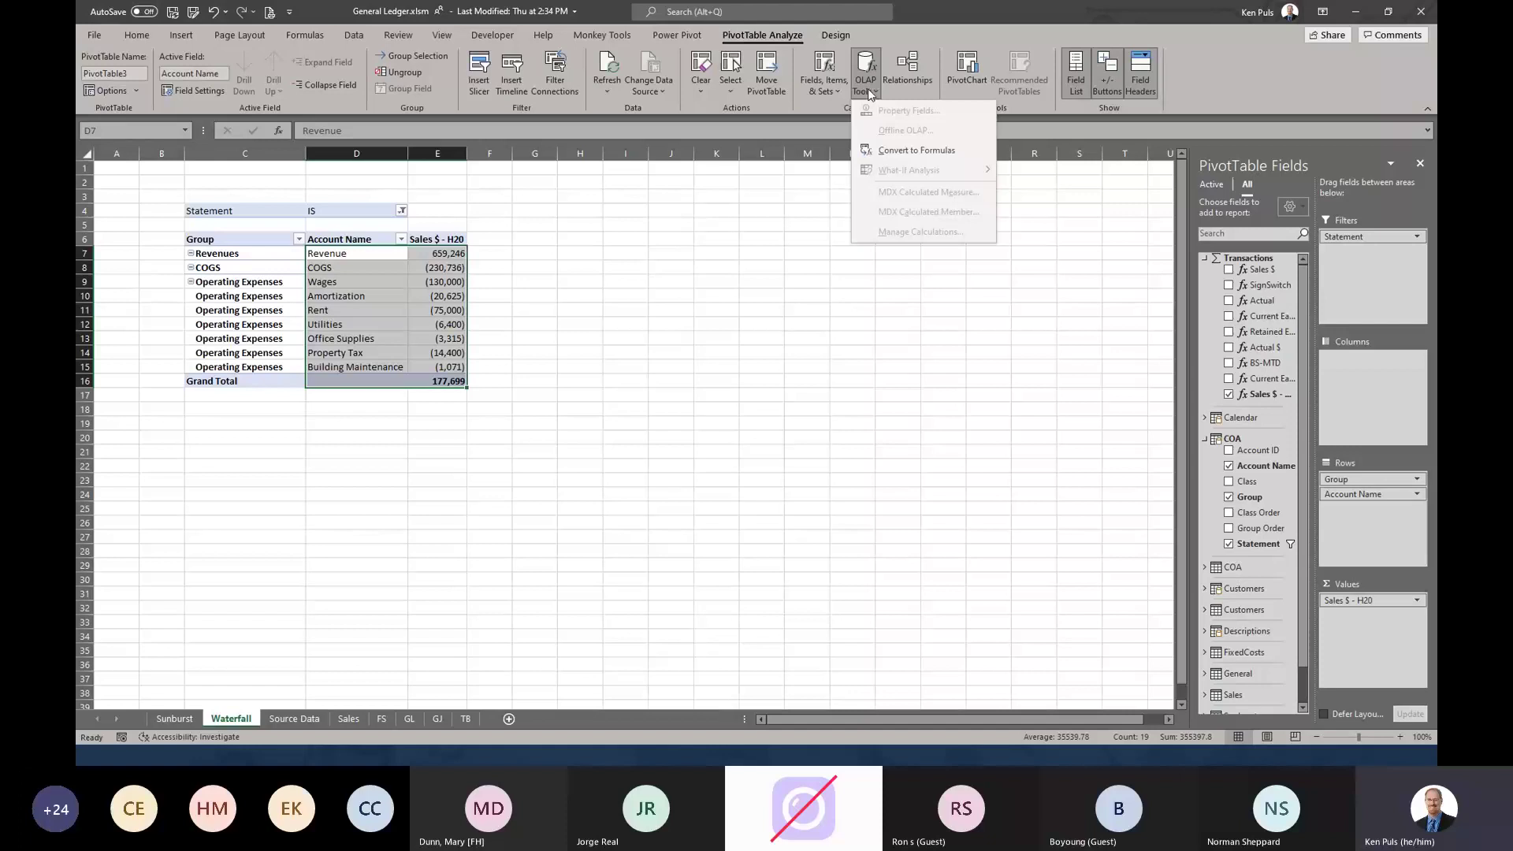
{"action": "left_click", "coordinate": [900, 151]}
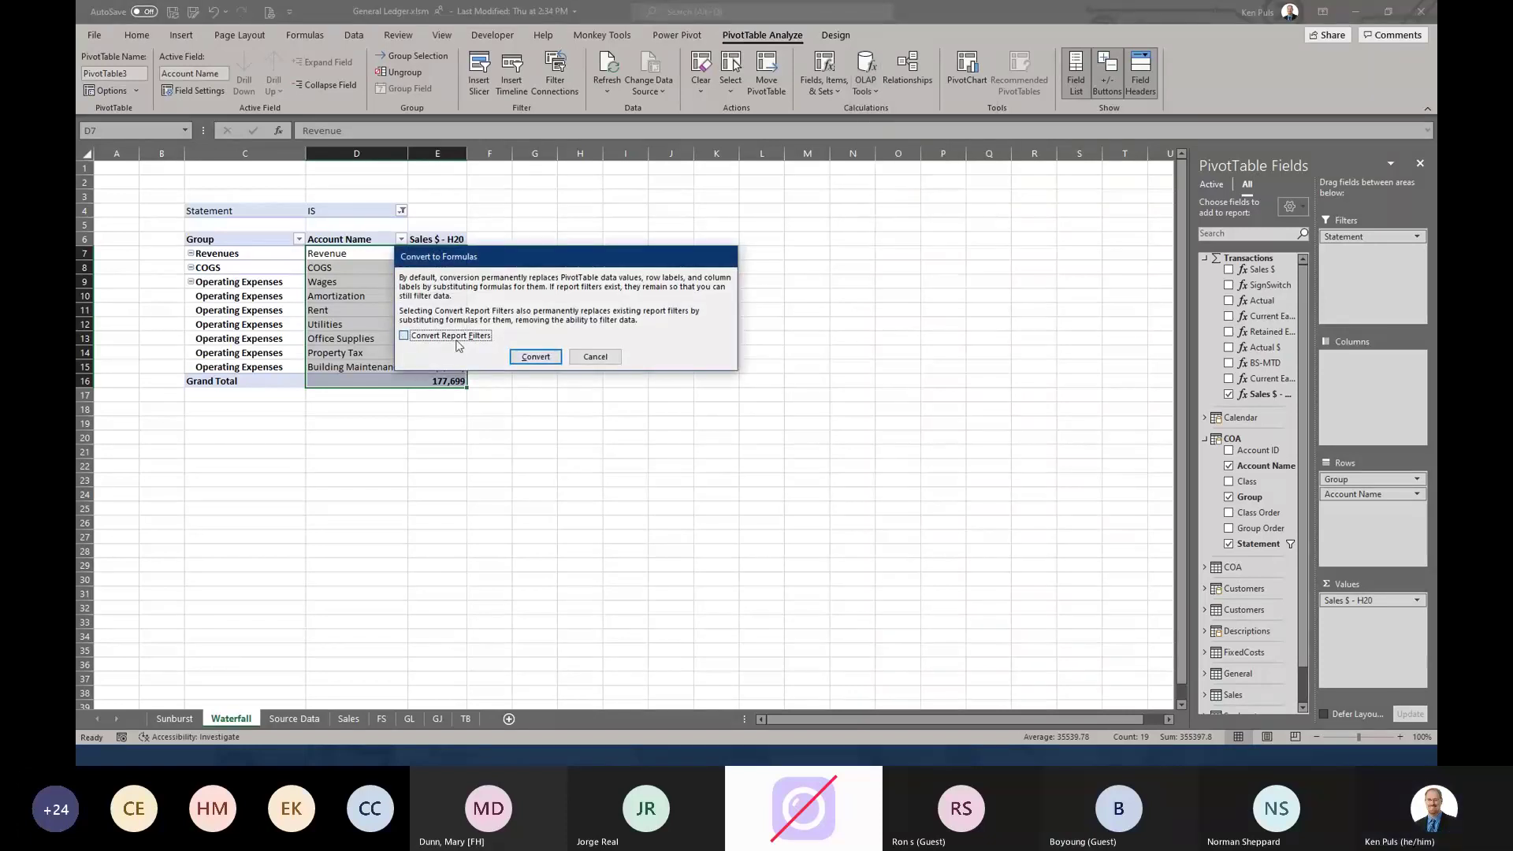
{"action": "left_click", "coordinate": [546, 359]}
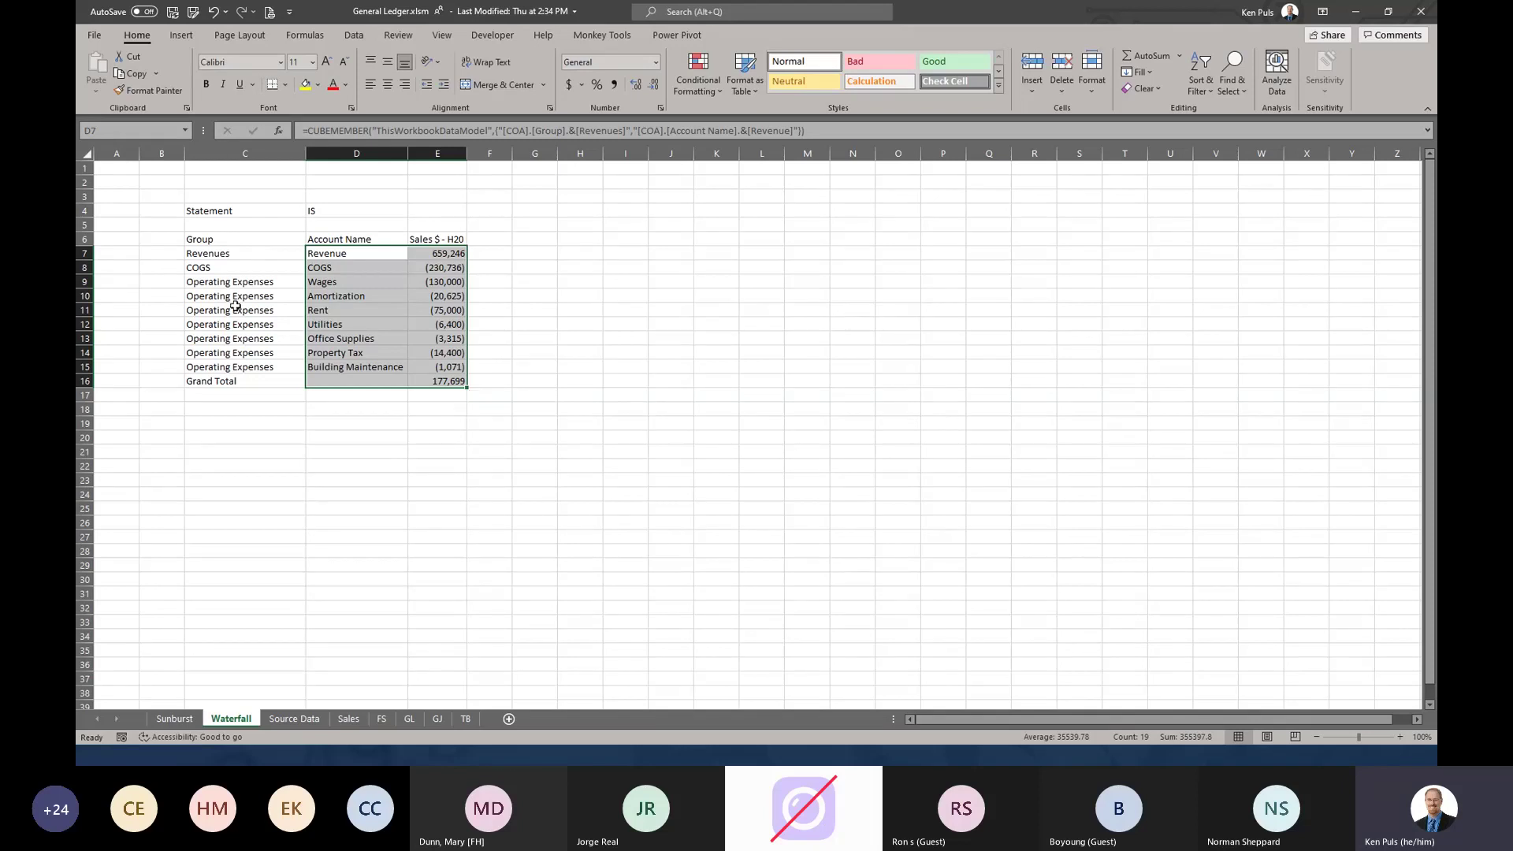
- Insert a new row 9 above the Wages row and label its Account Name cell "Gross Profit"
{"action": "left_click", "coordinate": [83, 281]}
{"action": "right_click", "coordinate": [82, 282]}
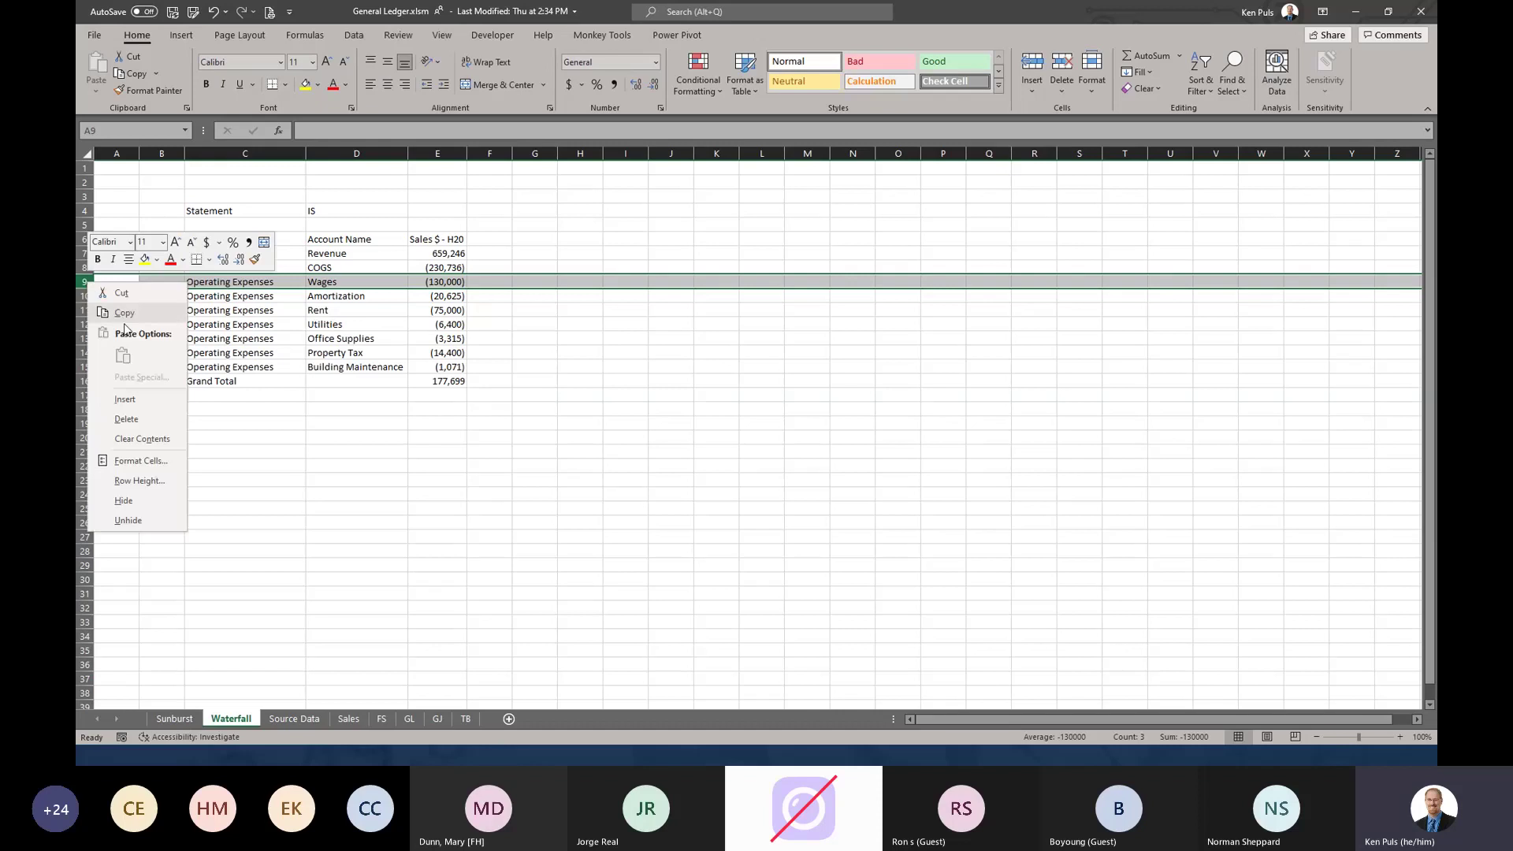
{"action": "left_click", "coordinate": [146, 398]}
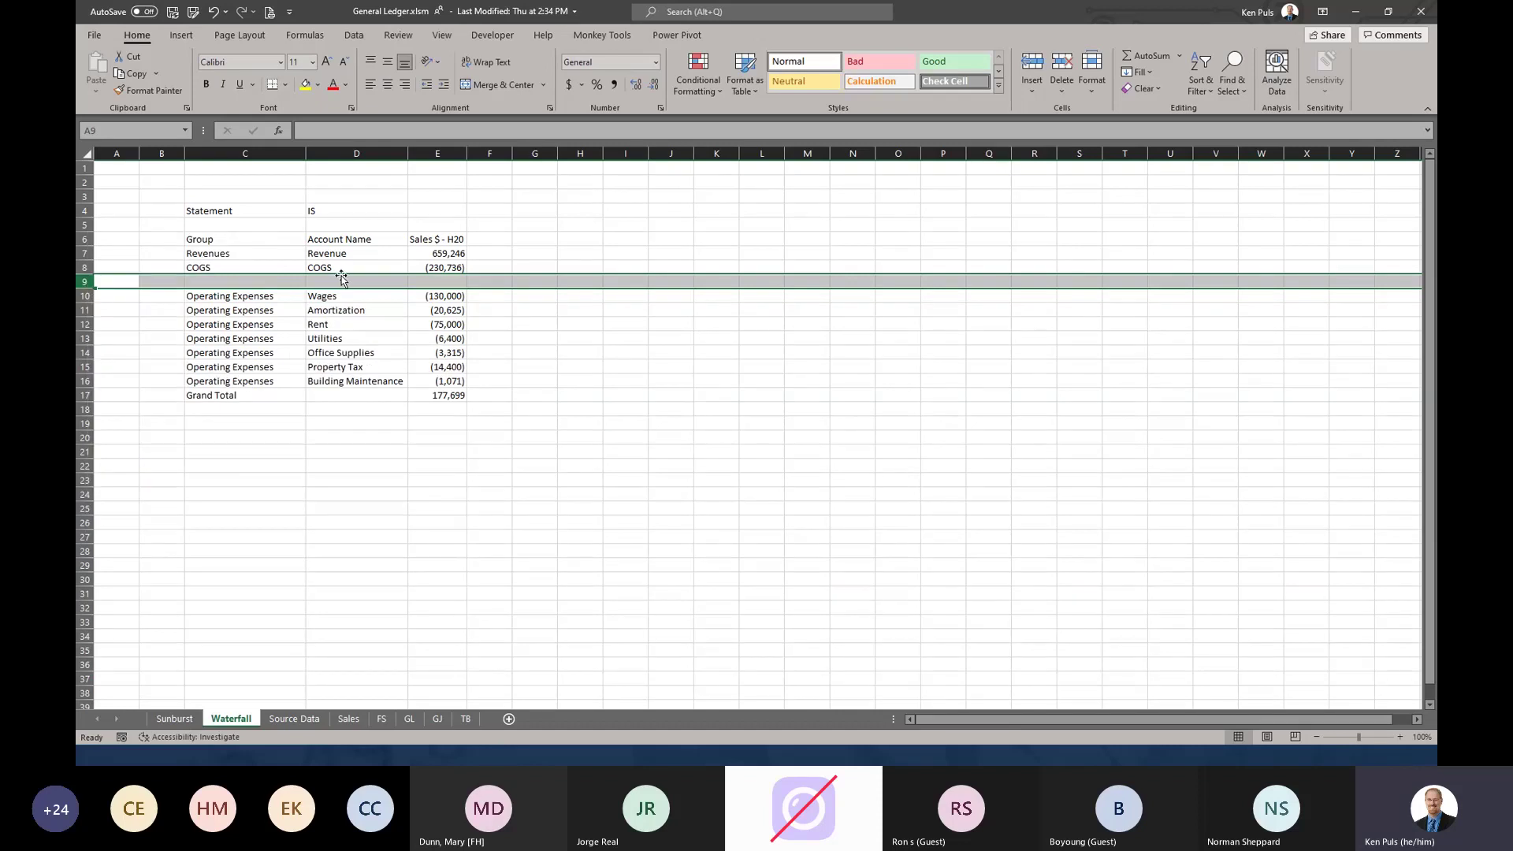
{"action": "left_click", "coordinate": [340, 281]}
{"action": "type", "text": "G"}
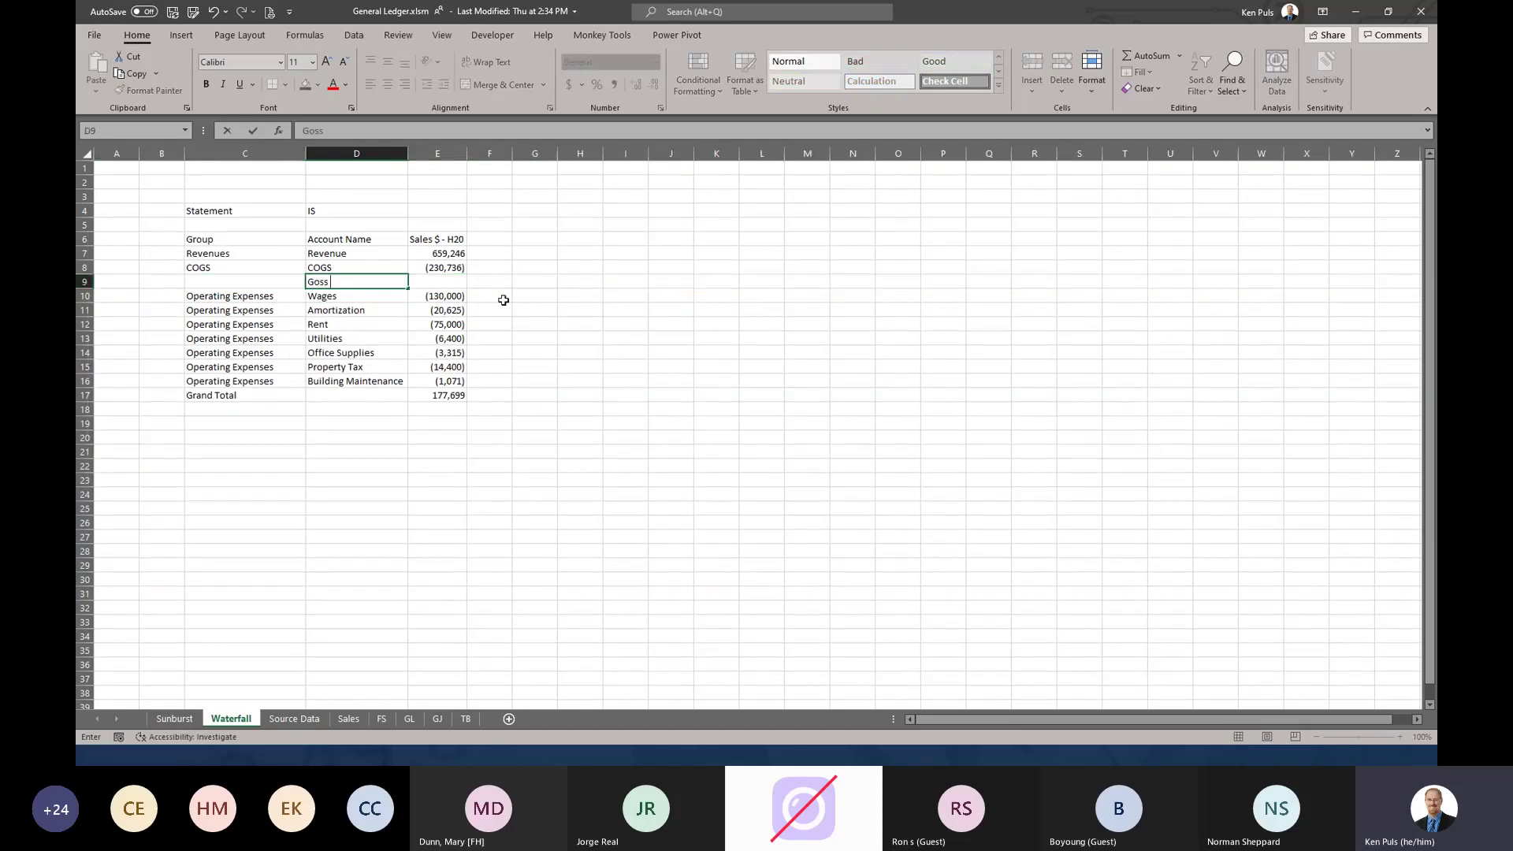
{"action": "type", "text": "oss"}
{"action": "key", "text": "BackSpace"}
{"action": "key", "text": "BackSpace"}
{"action": "key", "text": "BackSpace"}
{"action": "type", "text": "ross"}
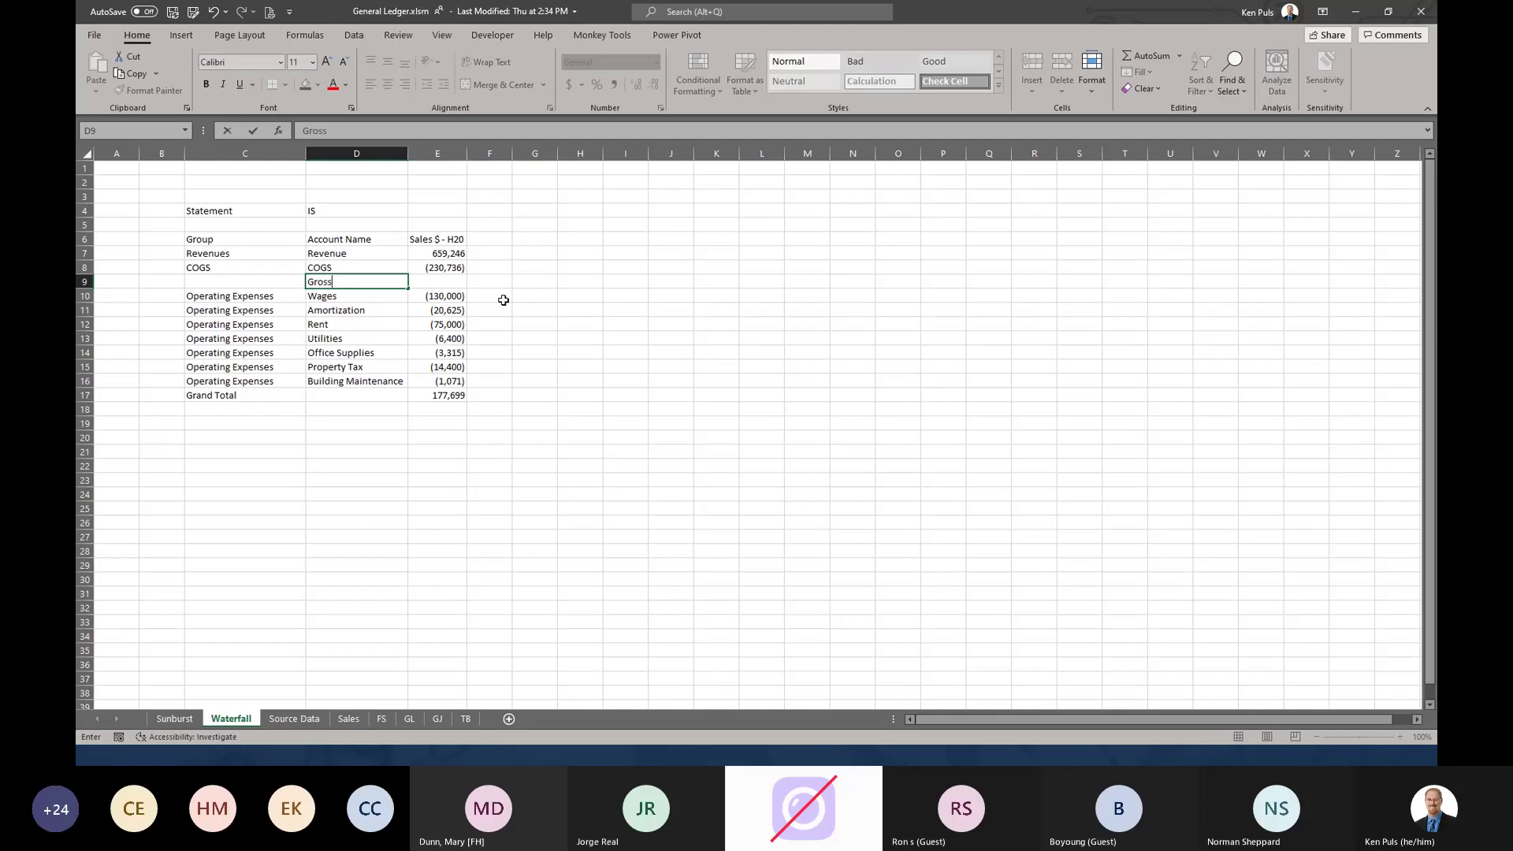
{"action": "type", "text": " Profit"}
{"action": "key", "text": "Tab"}
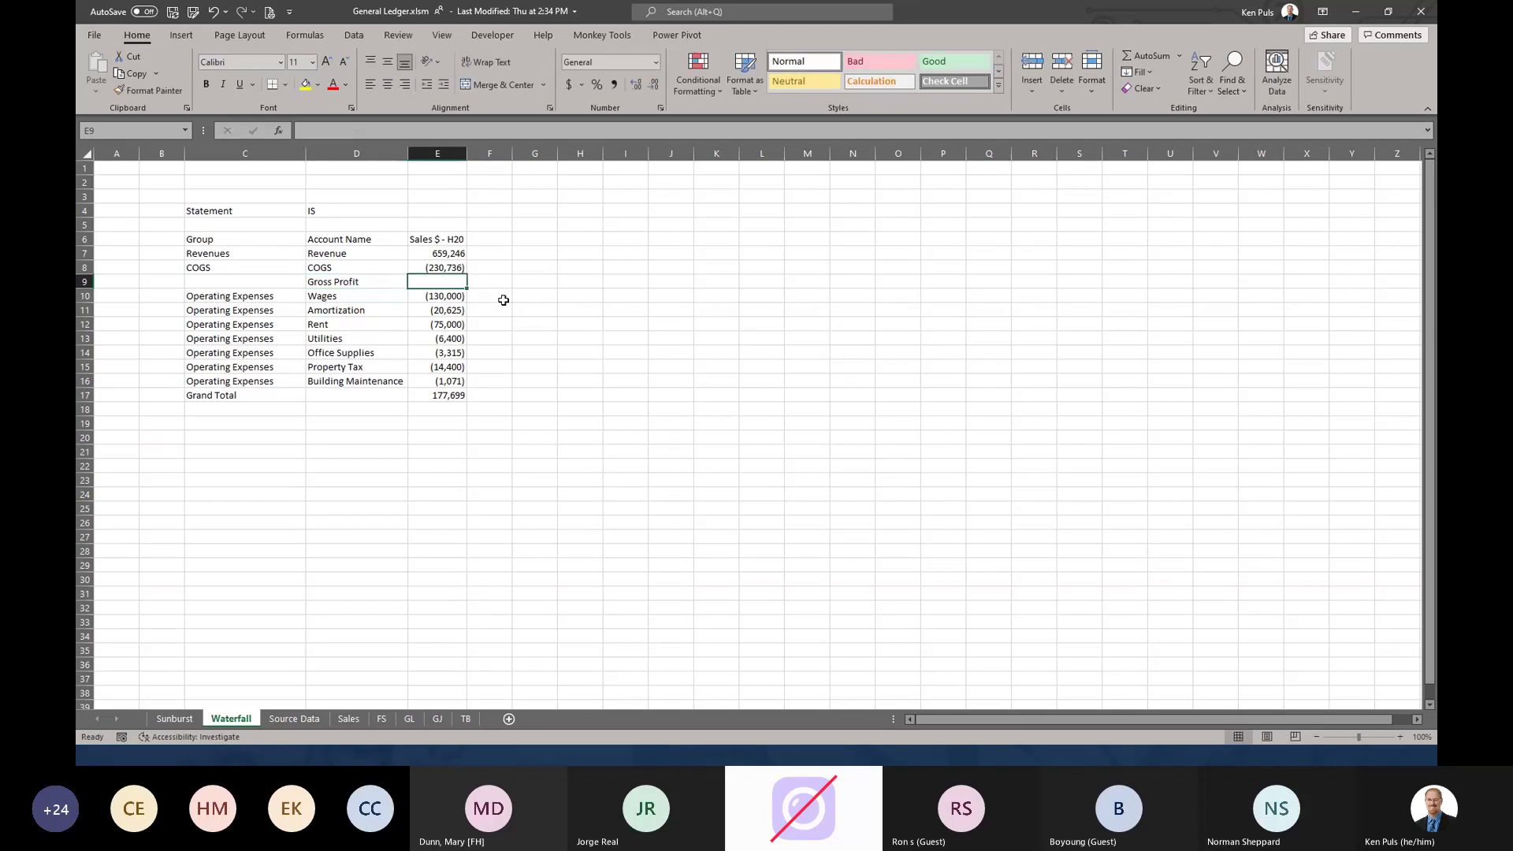
- Calculate gross profit in E9 with the formula =SUBTOTAL(9,E7:E8)
{"action": "type", "text": "="}
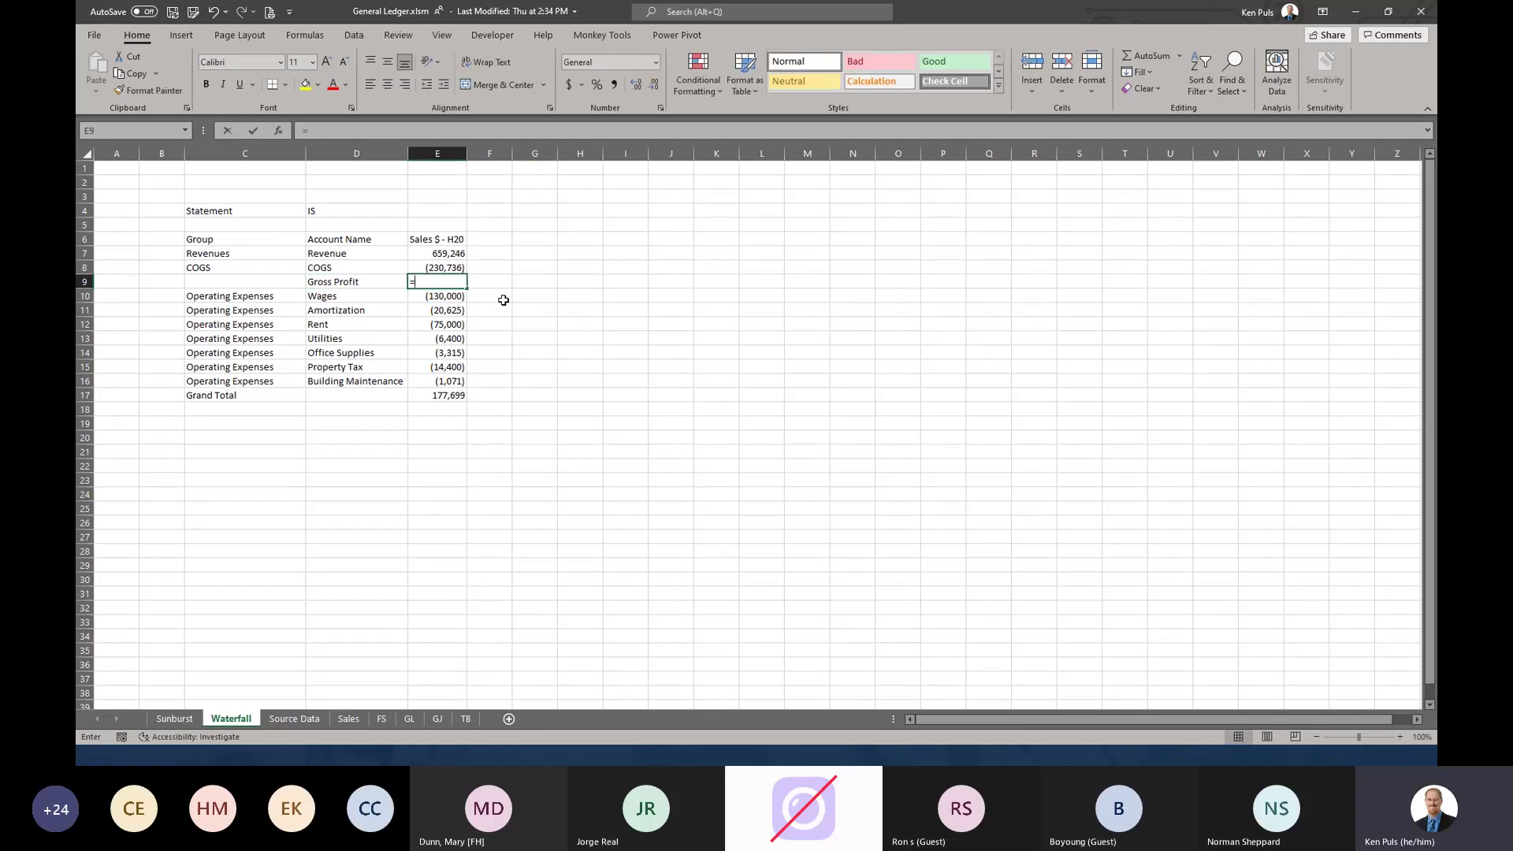
{"action": "type", "text": "sub"}
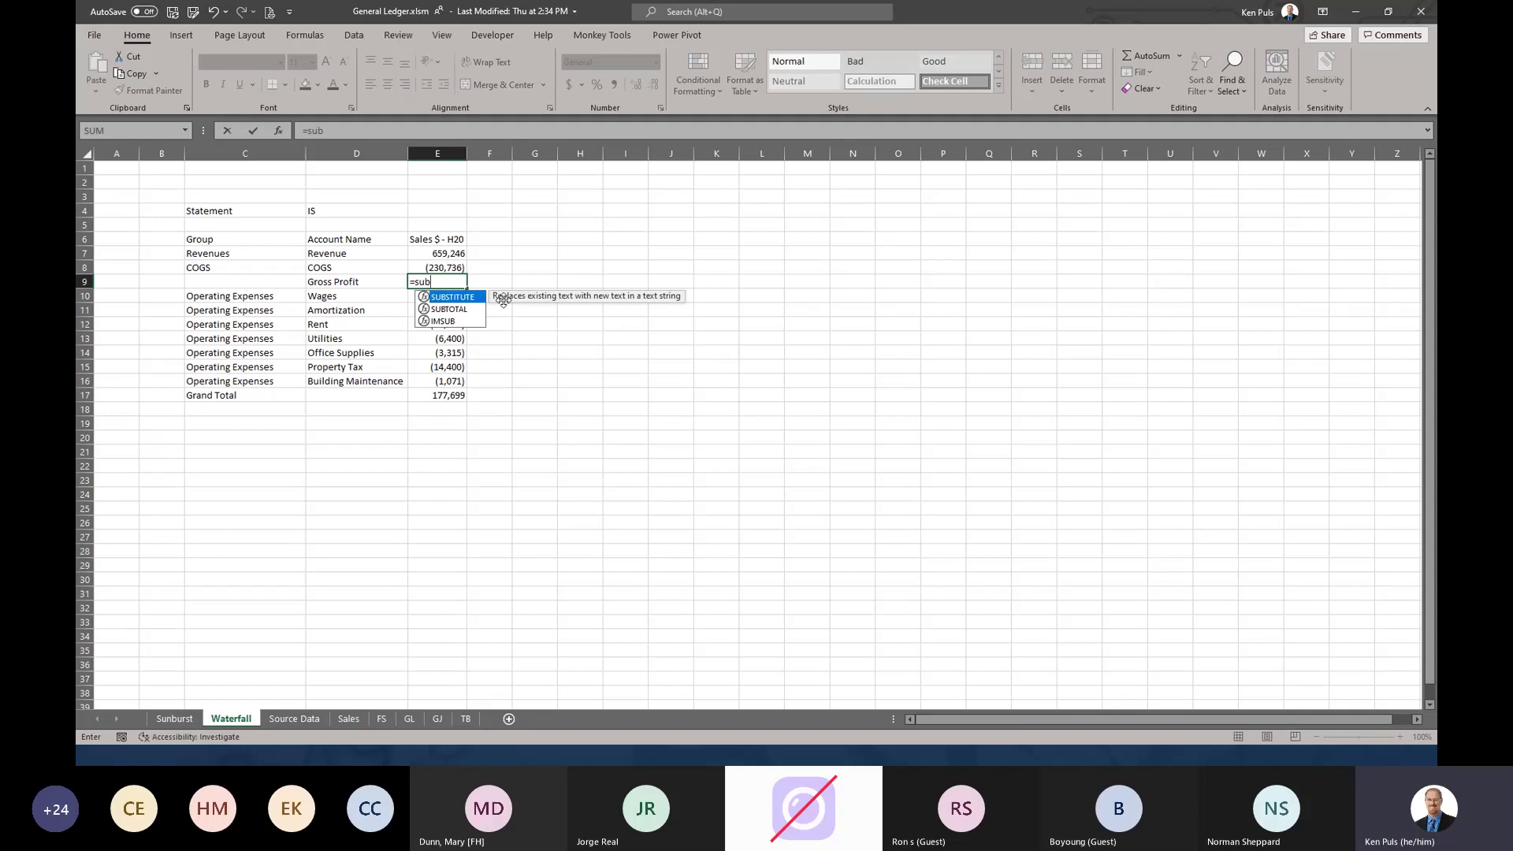
{"action": "key", "text": "Down"}
{"action": "key", "text": "Tab"}
{"action": "type", "text": "9,"}
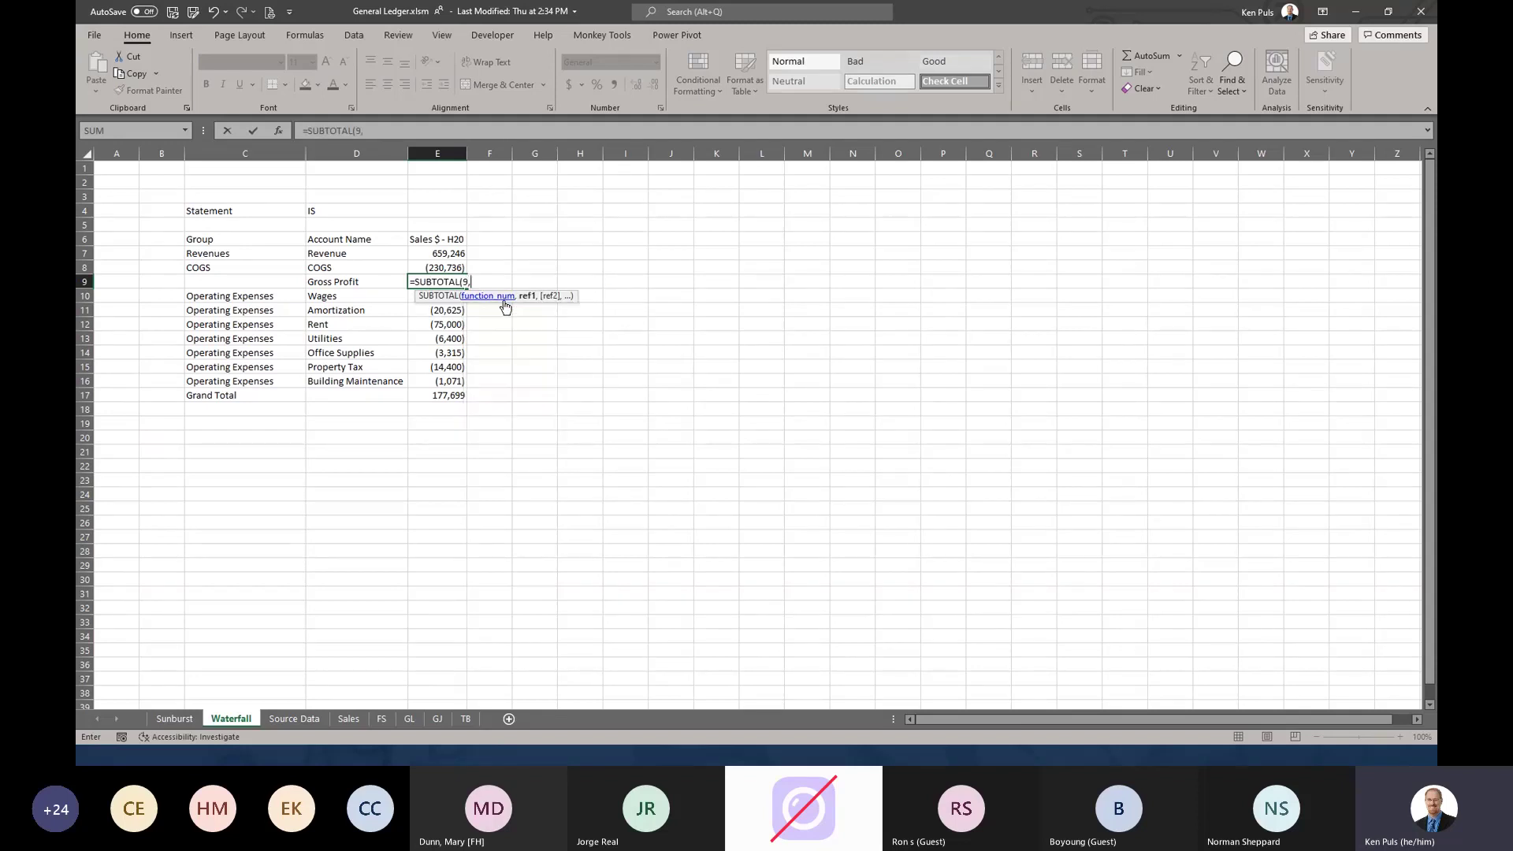
{"action": "key", "text": "Up"}
{"action": "key", "text": "shift+Up"}
{"action": "type", "text": ")"}
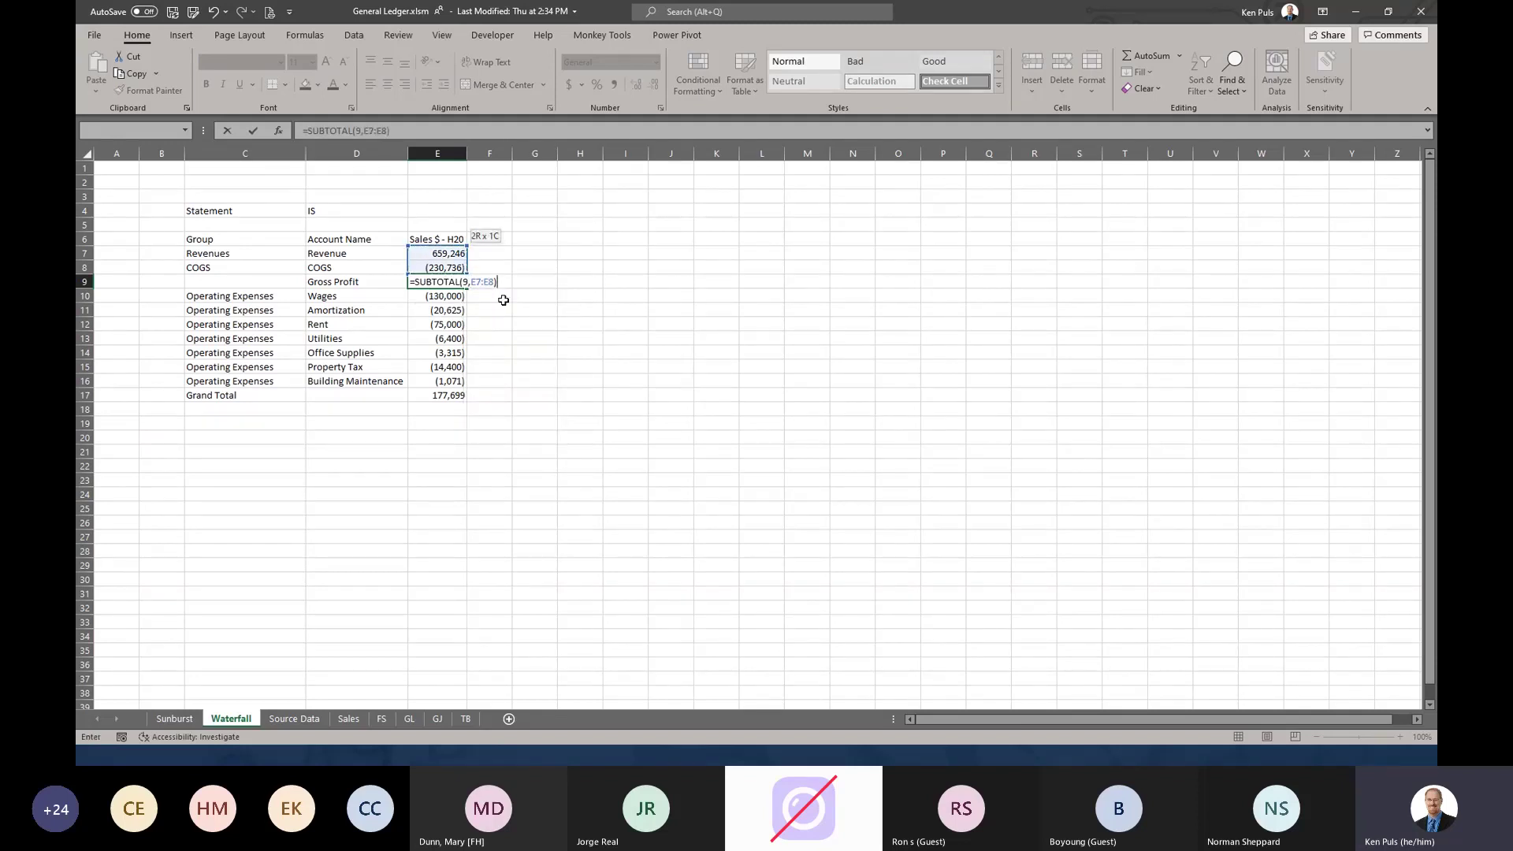
{"action": "key", "text": "Return"}
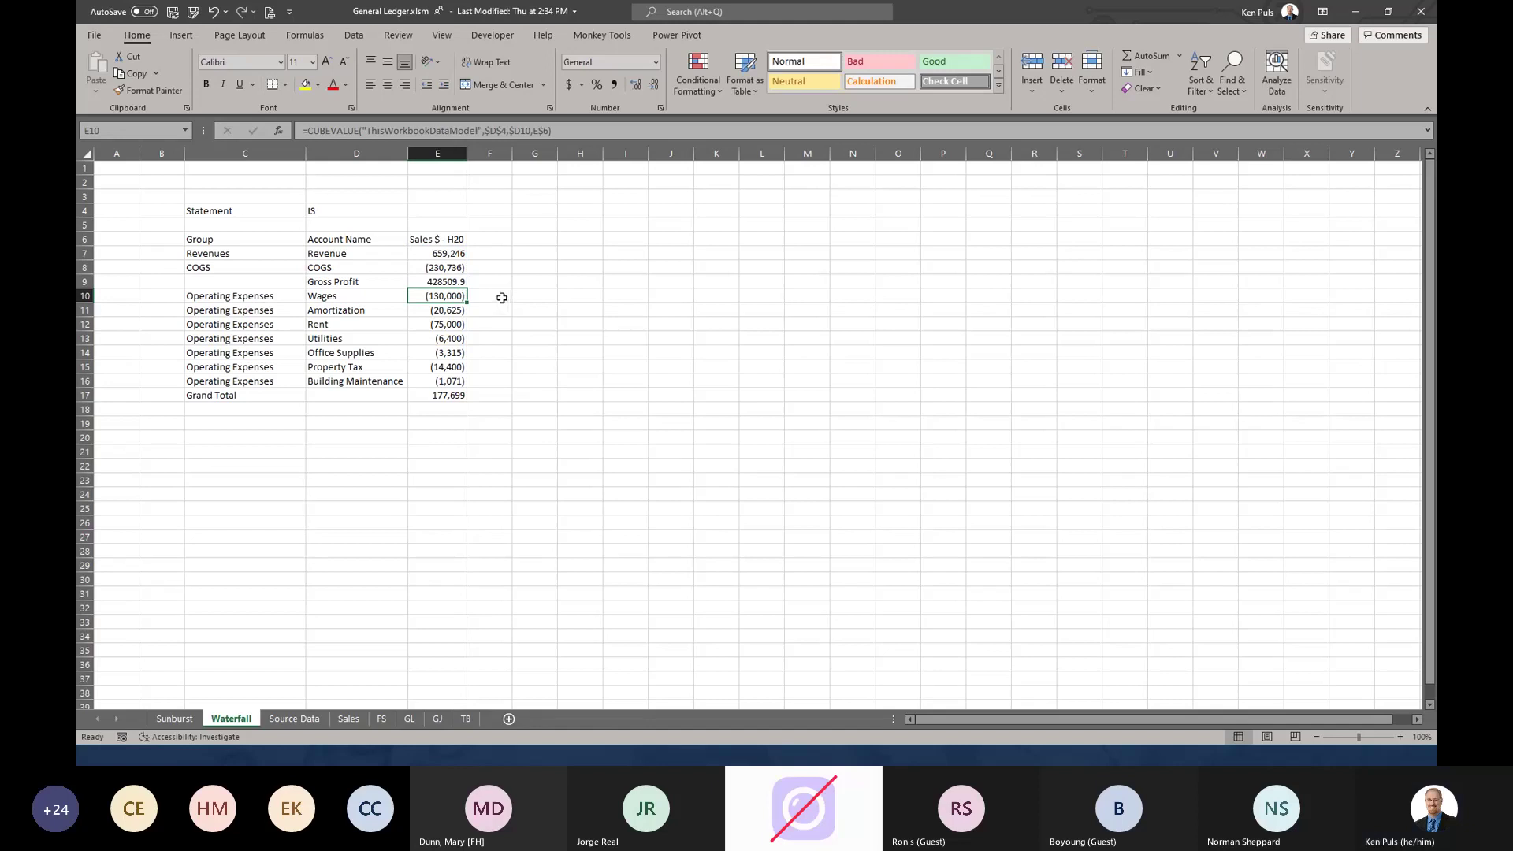
- Format the whole of column E in comma style with no decimal places
{"action": "left_click", "coordinate": [442, 156]}
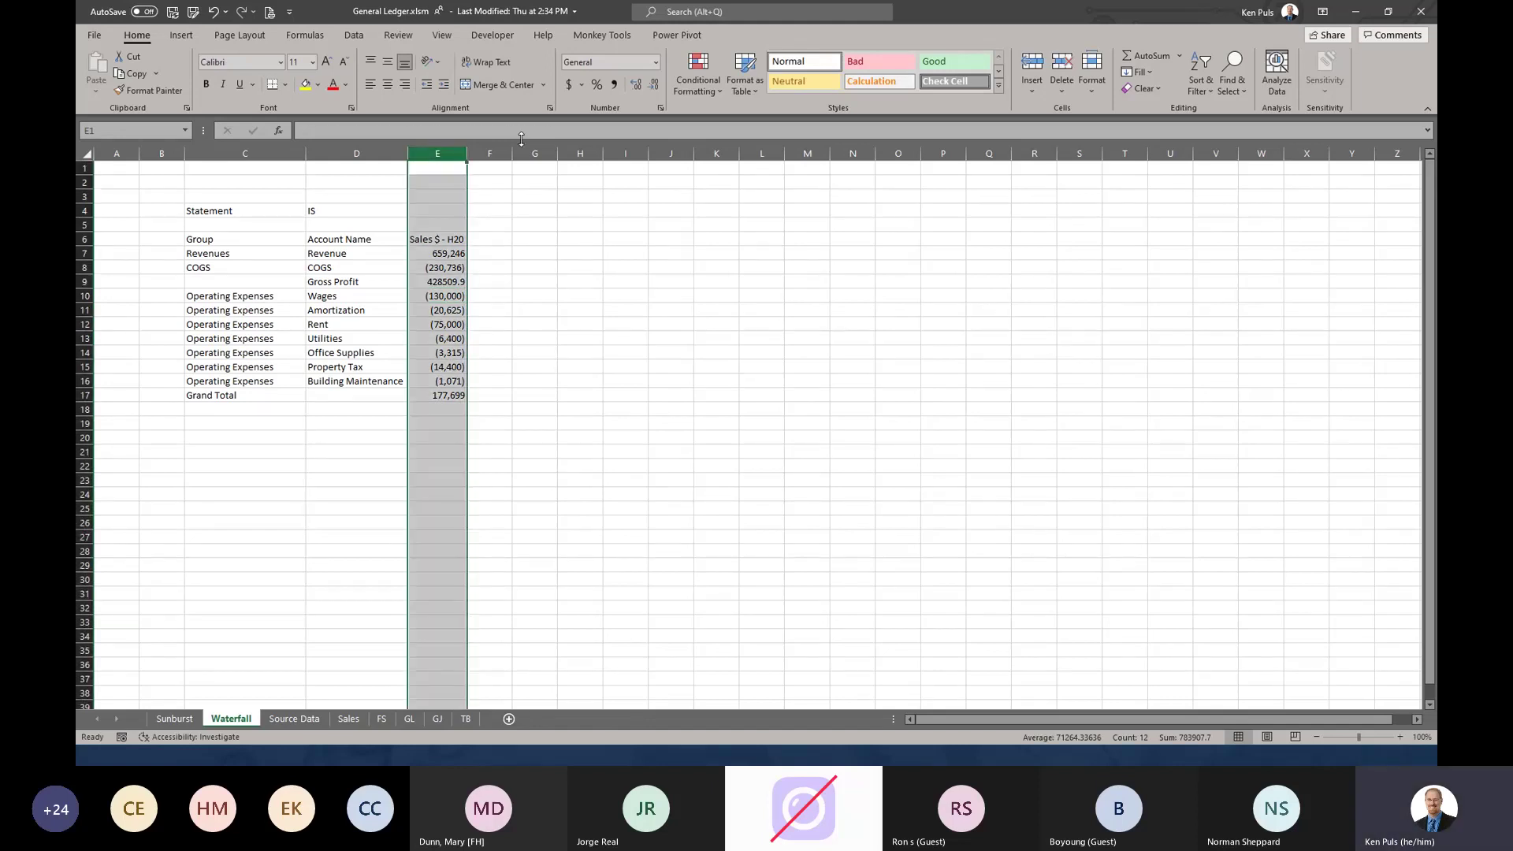
{"action": "left_click", "coordinate": [614, 85]}
{"action": "left_click", "coordinate": [655, 84]}
{"action": "left_click", "coordinate": [654, 85]}
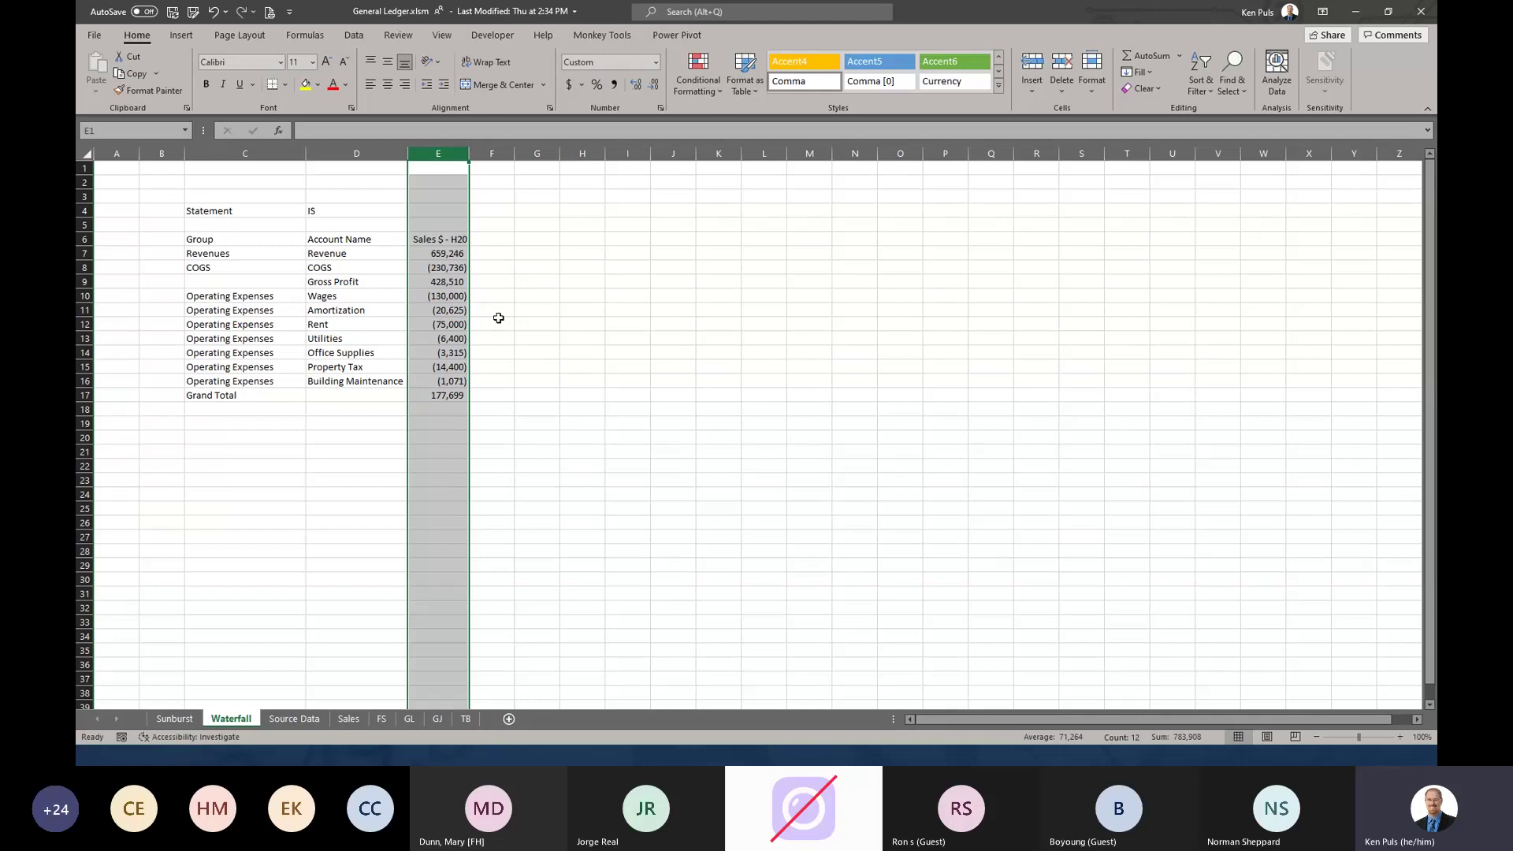
- Examine the amounts in E7:E17 and the CUBEVALUE formula behind the Grand Total in E17
{"action": "left_click", "coordinate": [451, 255]}
{"action": "left_click", "coordinate": [455, 267]}
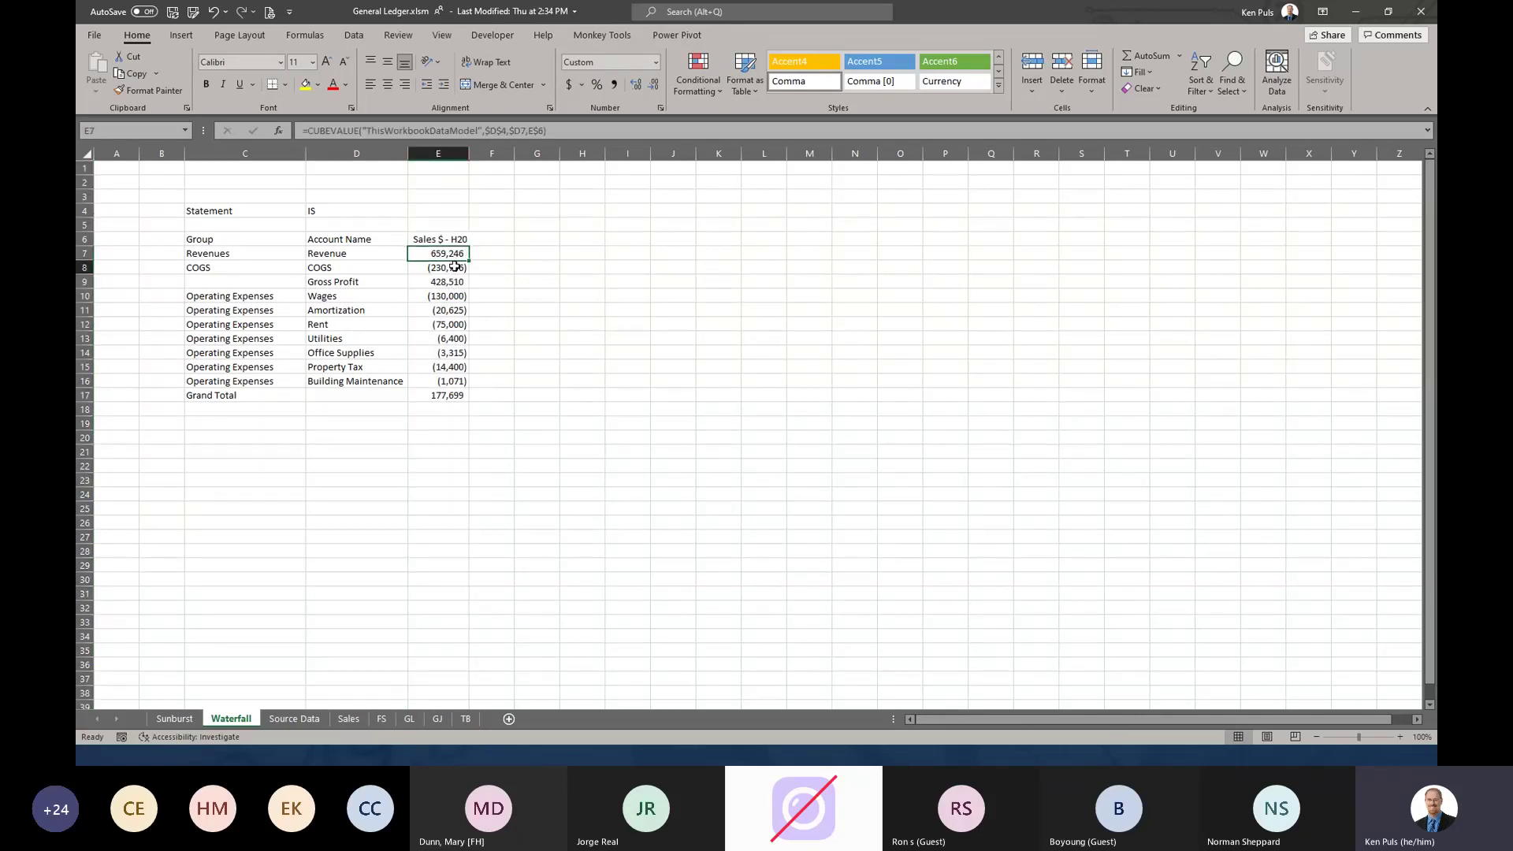
{"action": "left_click", "coordinate": [454, 281]}
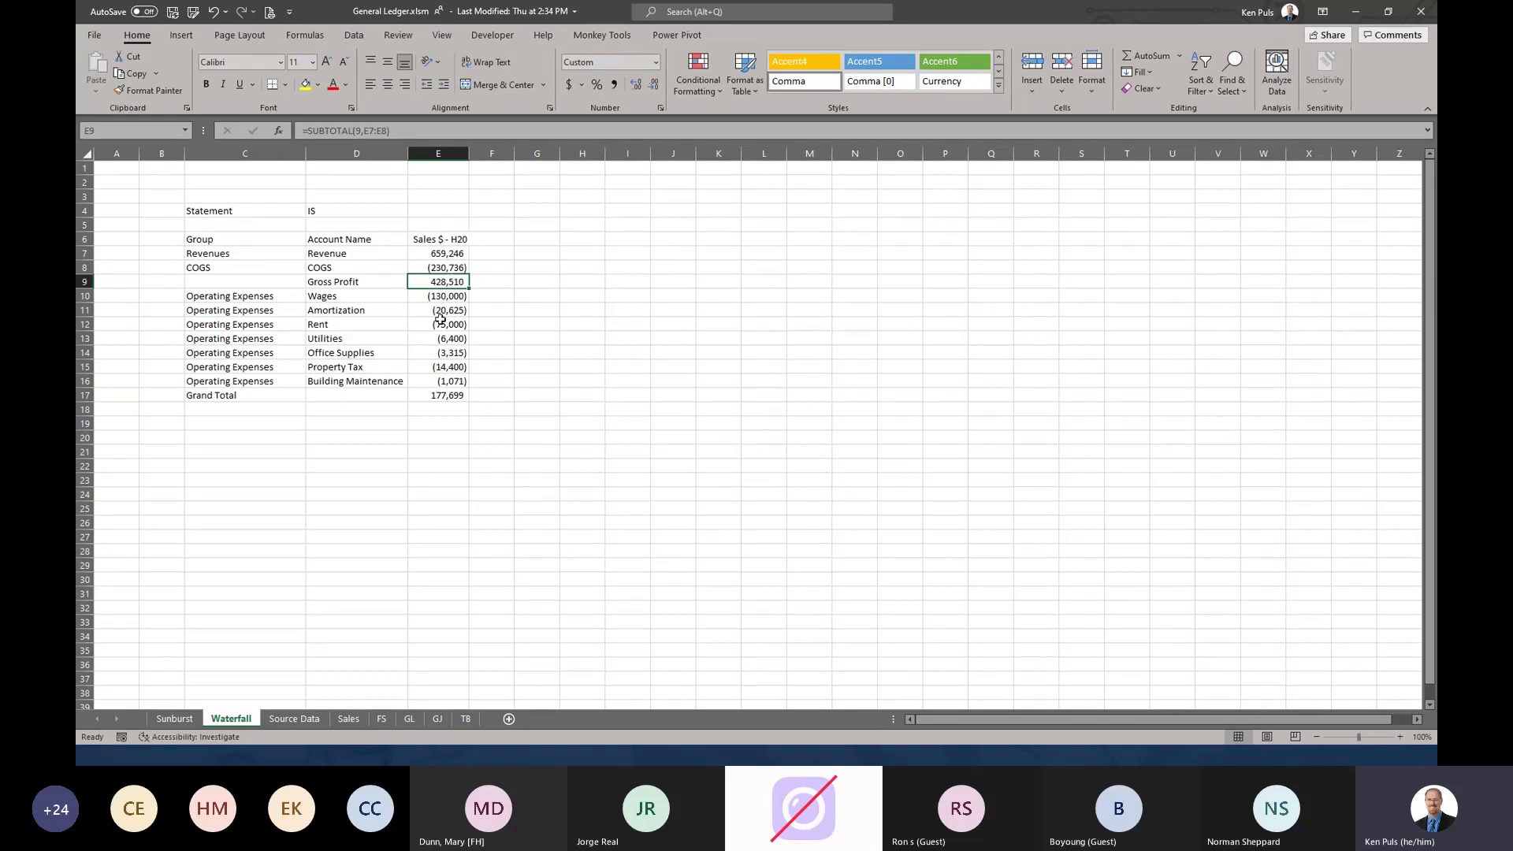
{"action": "left_click", "coordinate": [456, 394]}
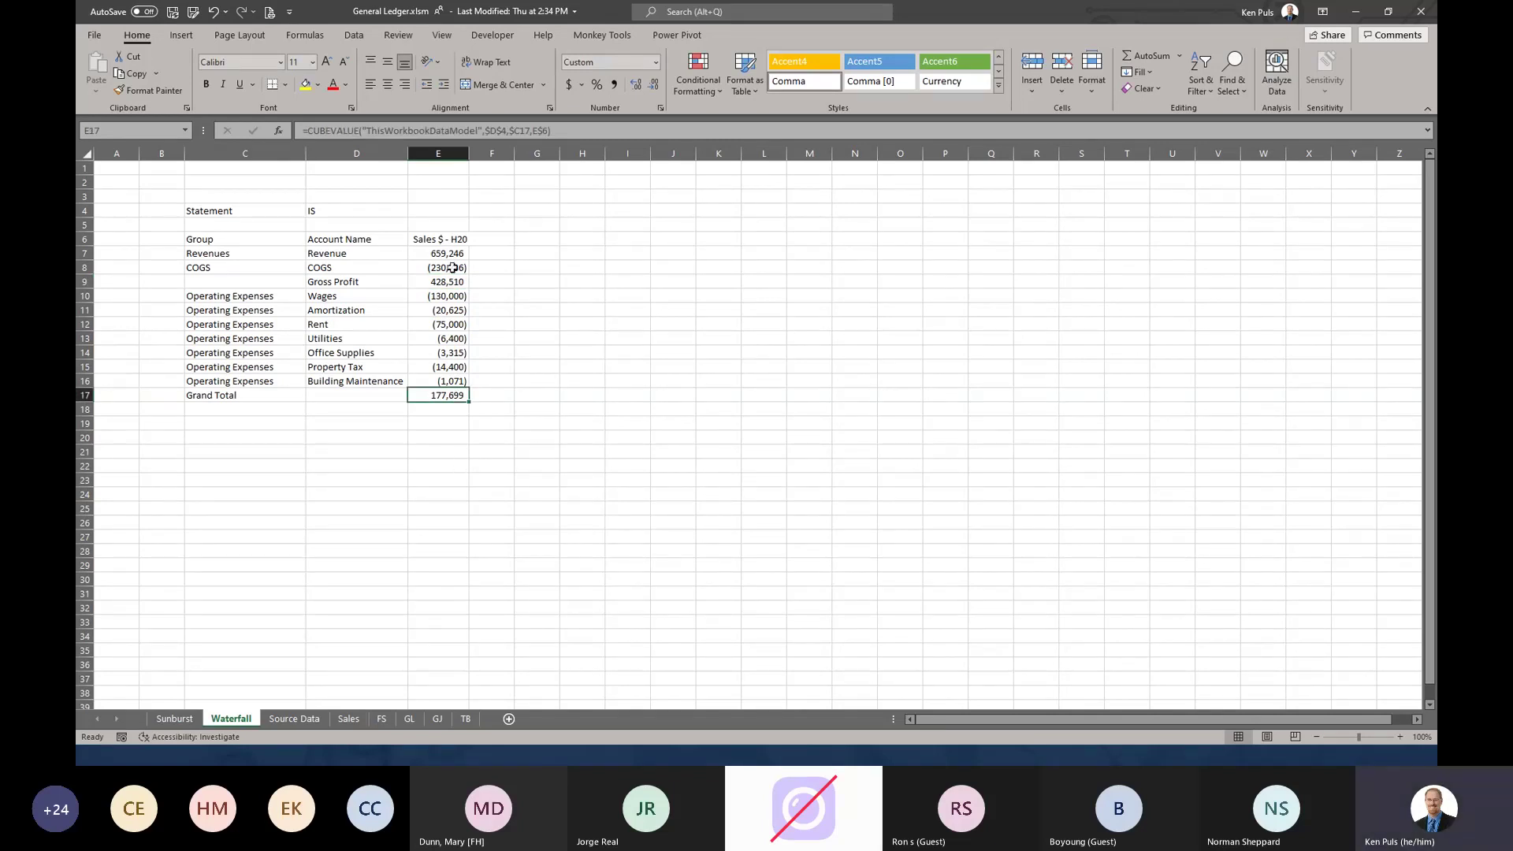
{"action": "left_click_drag", "start_coordinate": [455, 254], "coordinate": [454, 381]}
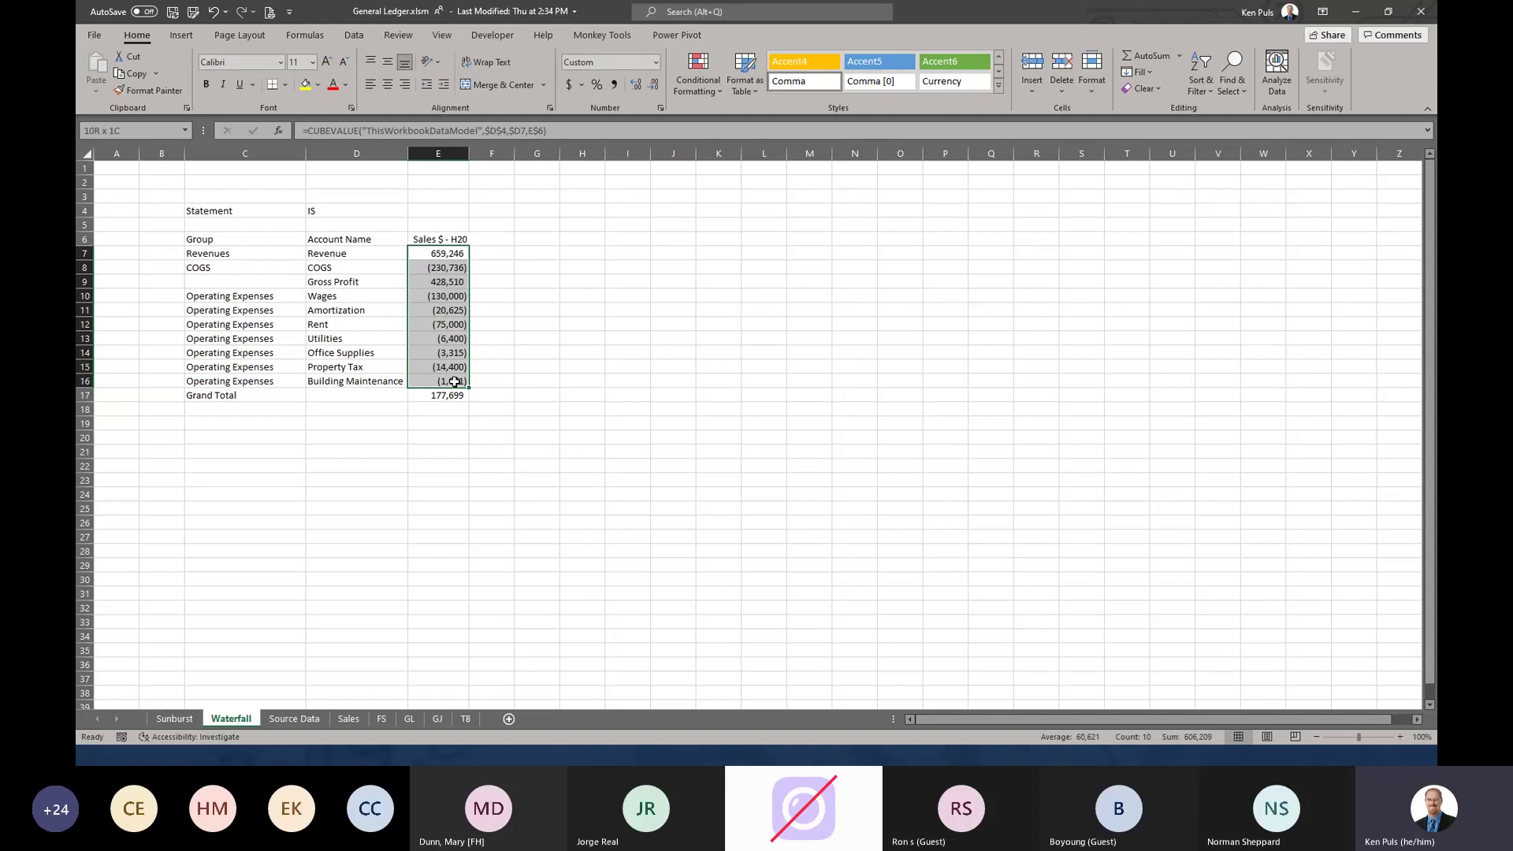
{"action": "left_click", "coordinate": [447, 396]}
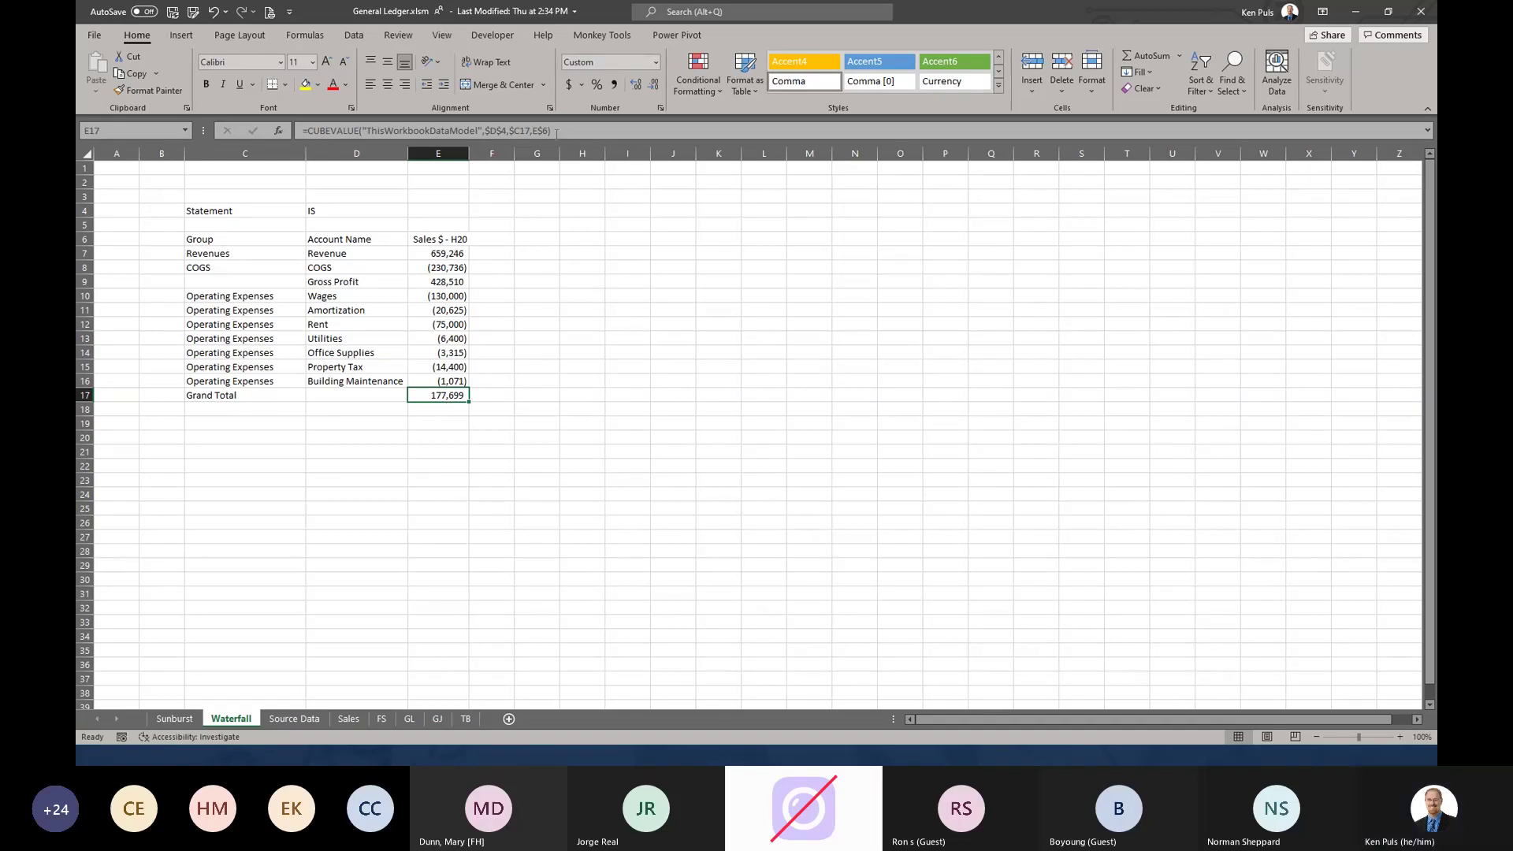
{"action": "left_click", "coordinate": [560, 128]}
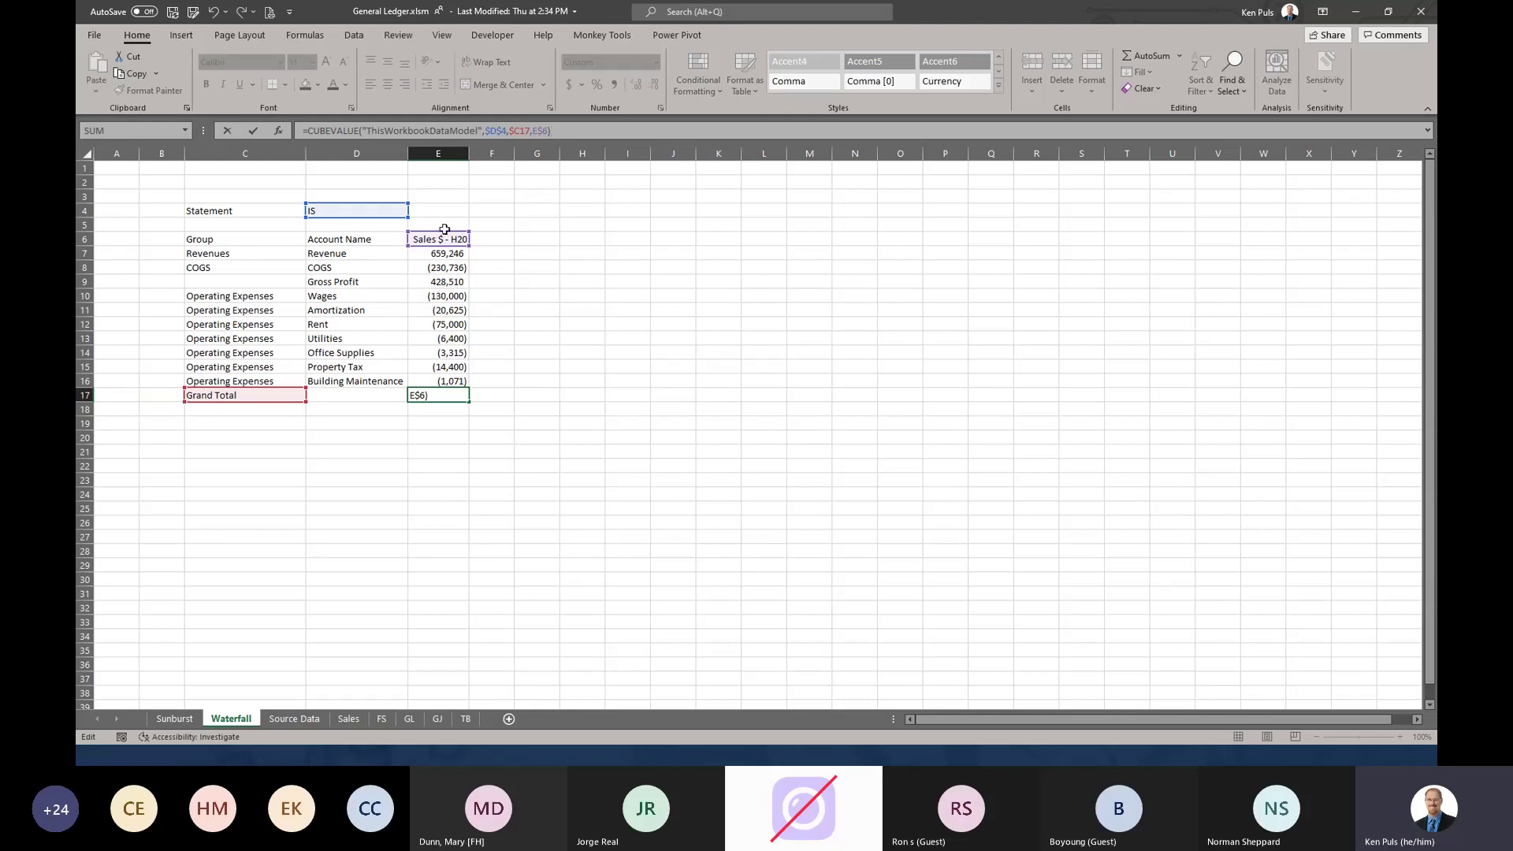
{"action": "key", "text": "Escape"}
- Examine the caption argument of the CUBEMEMBER formula in the Grand Total label cell C17
{"action": "left_click", "coordinate": [247, 392]}
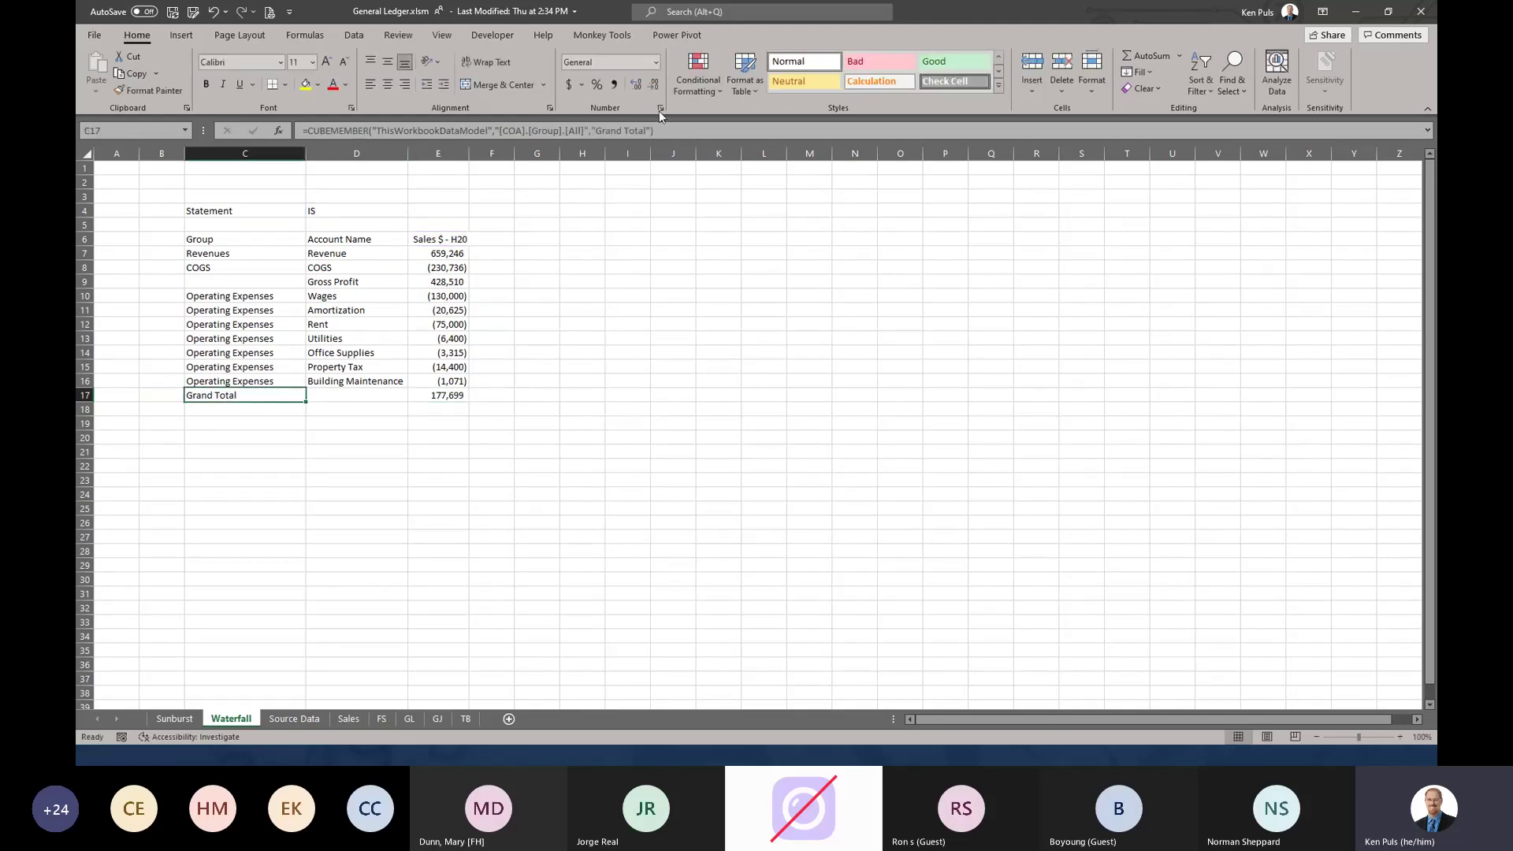
{"action": "left_click", "coordinate": [662, 132]}
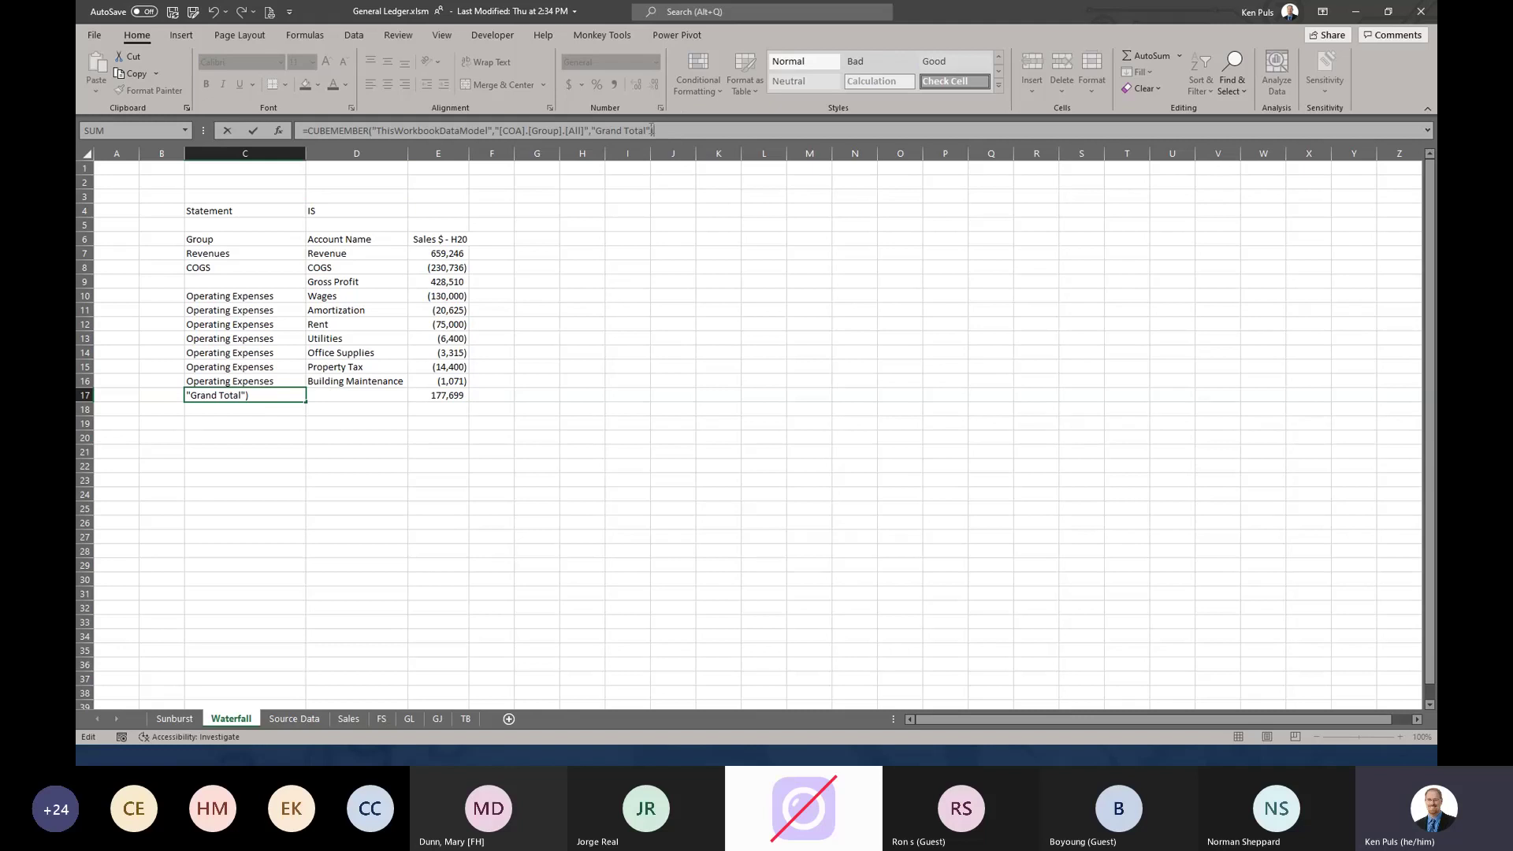
{"action": "left_click_drag", "start_coordinate": [651, 130], "coordinate": [605, 130]}
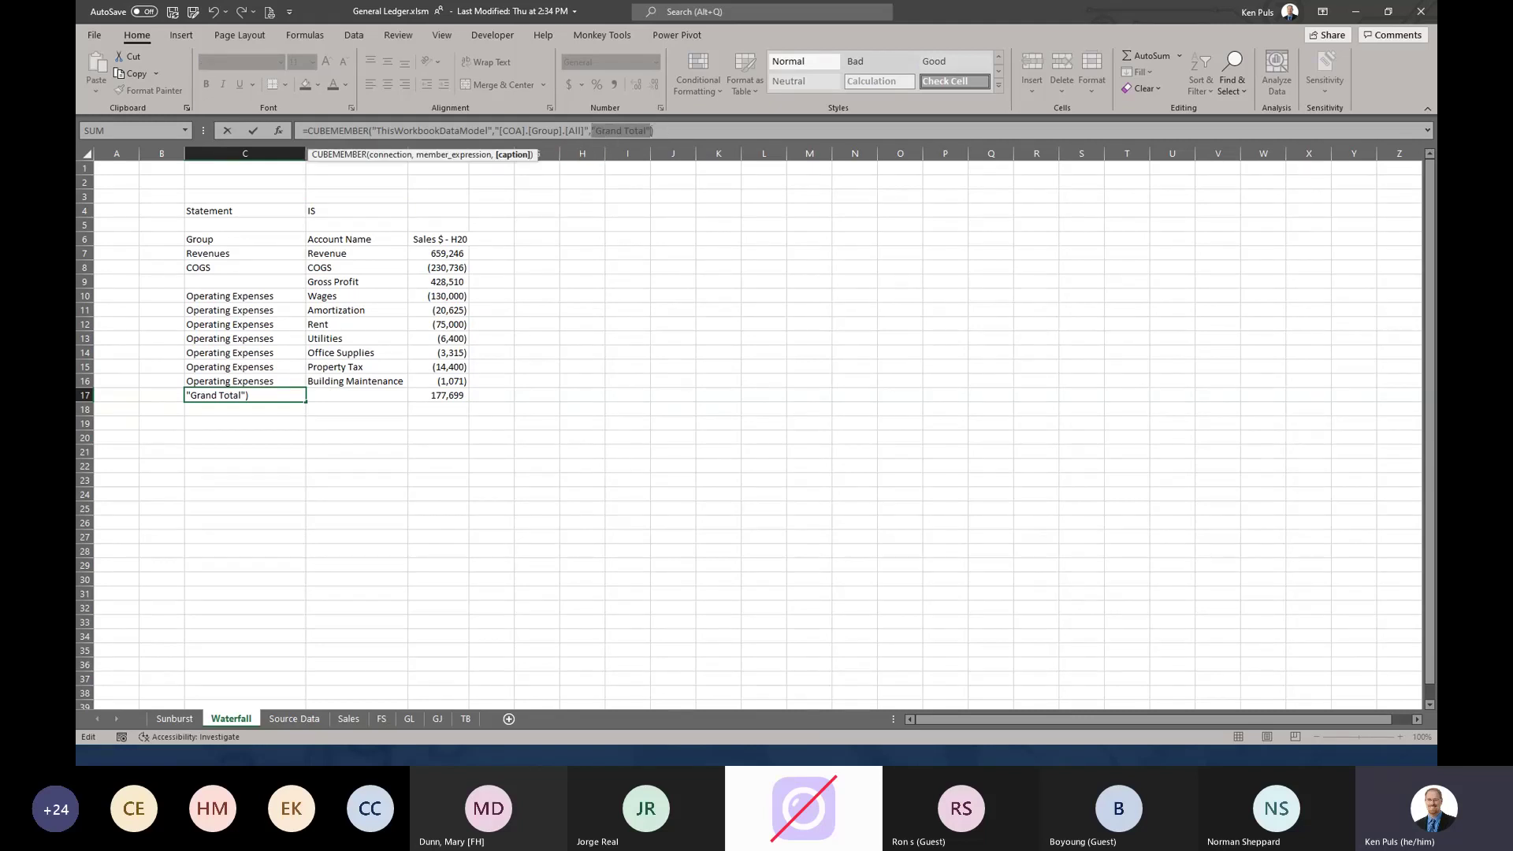
{"action": "key", "text": "Escape"}
{"action": "left_click", "coordinate": [451, 396]}
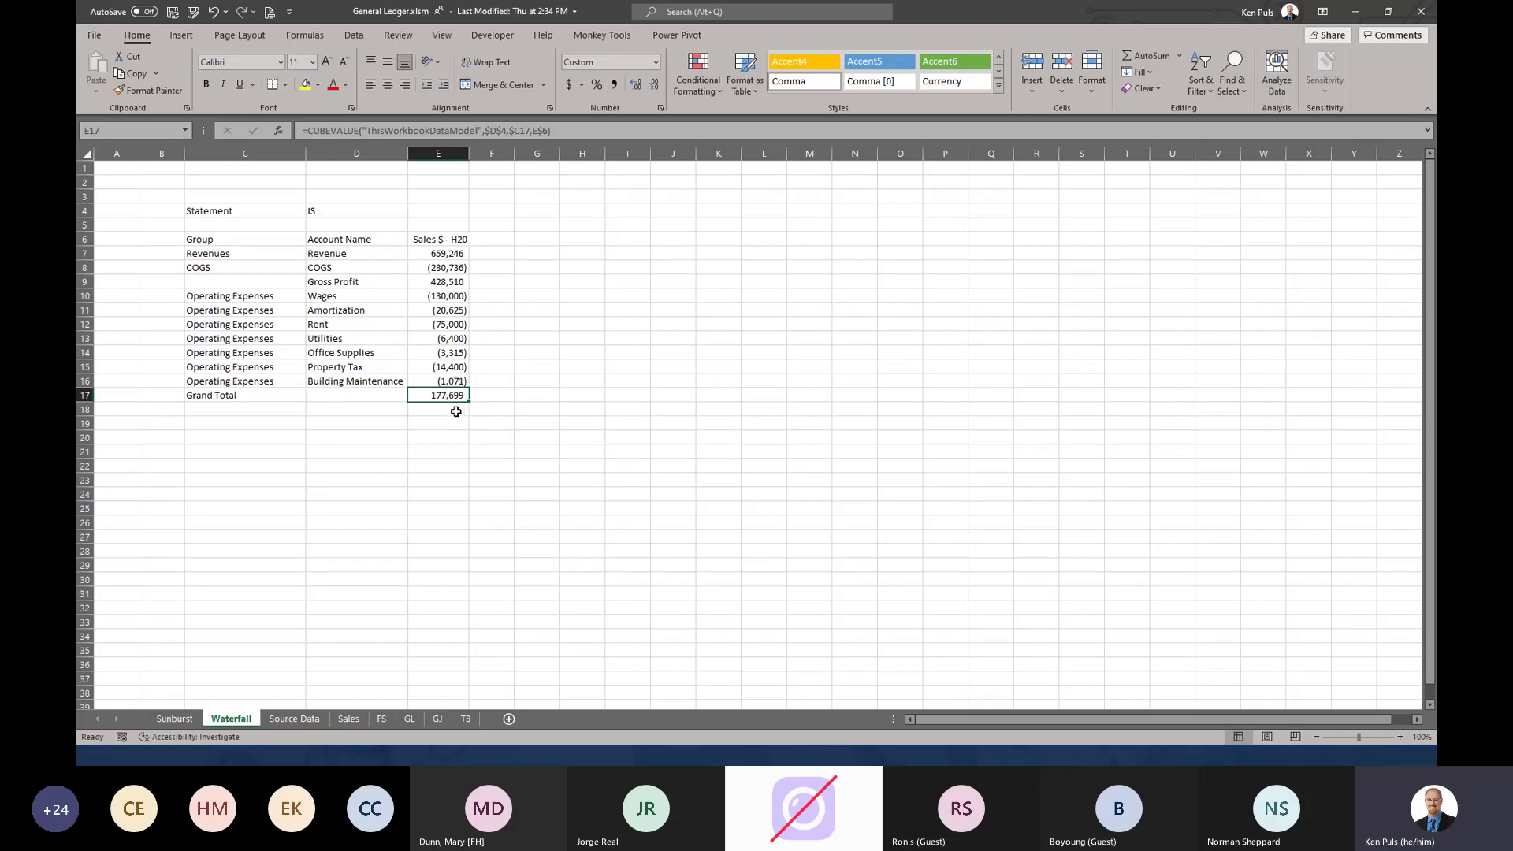
- Enter the check label "Missing Accounts?" in cell C2 above the statement filter
{"action": "left_click", "coordinate": [254, 180]}
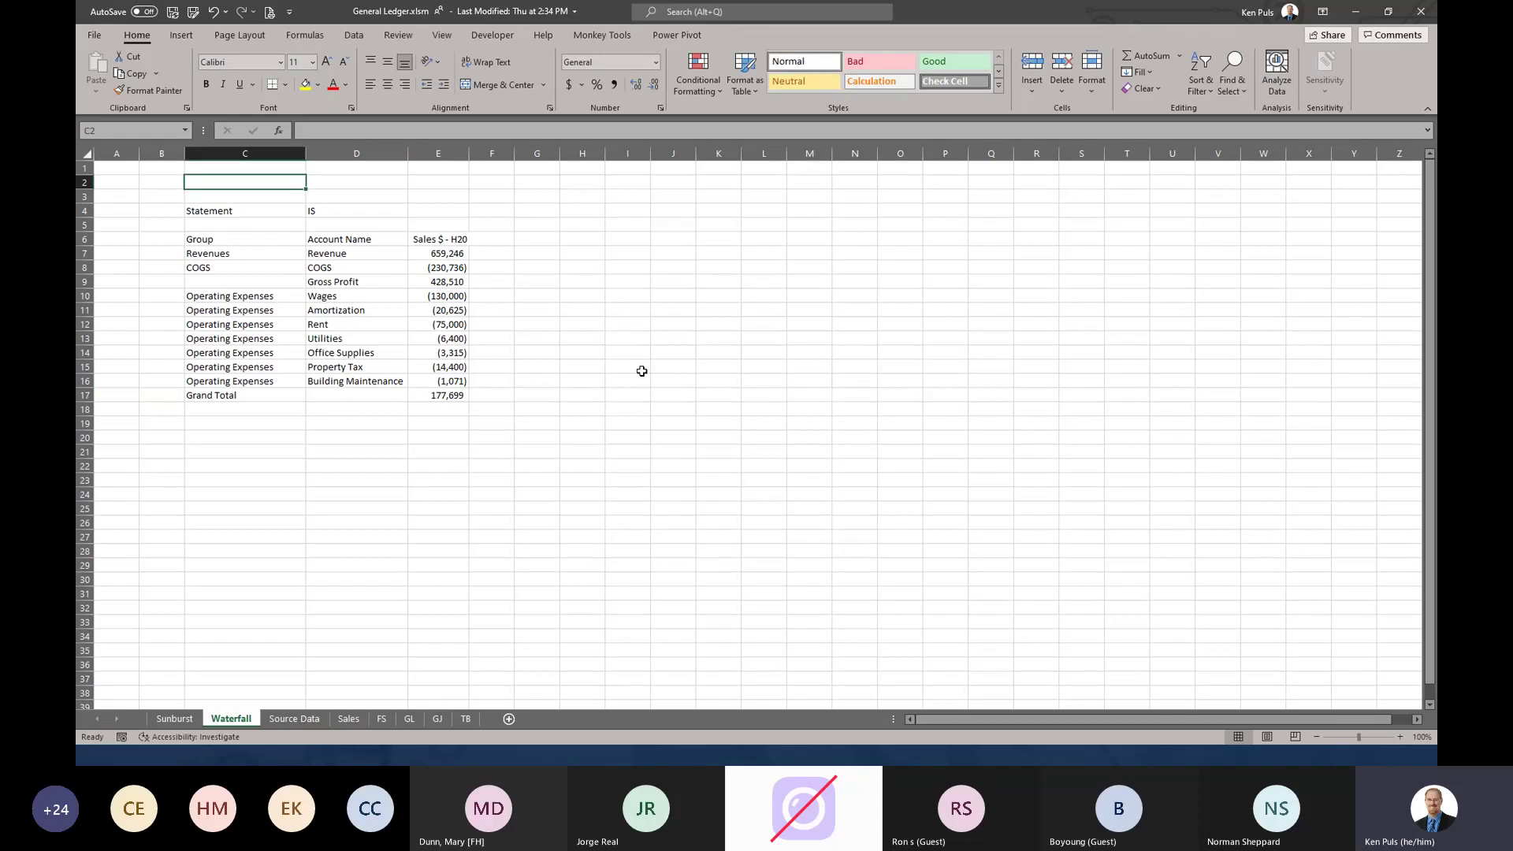
{"action": "type", "text": "Ms "}
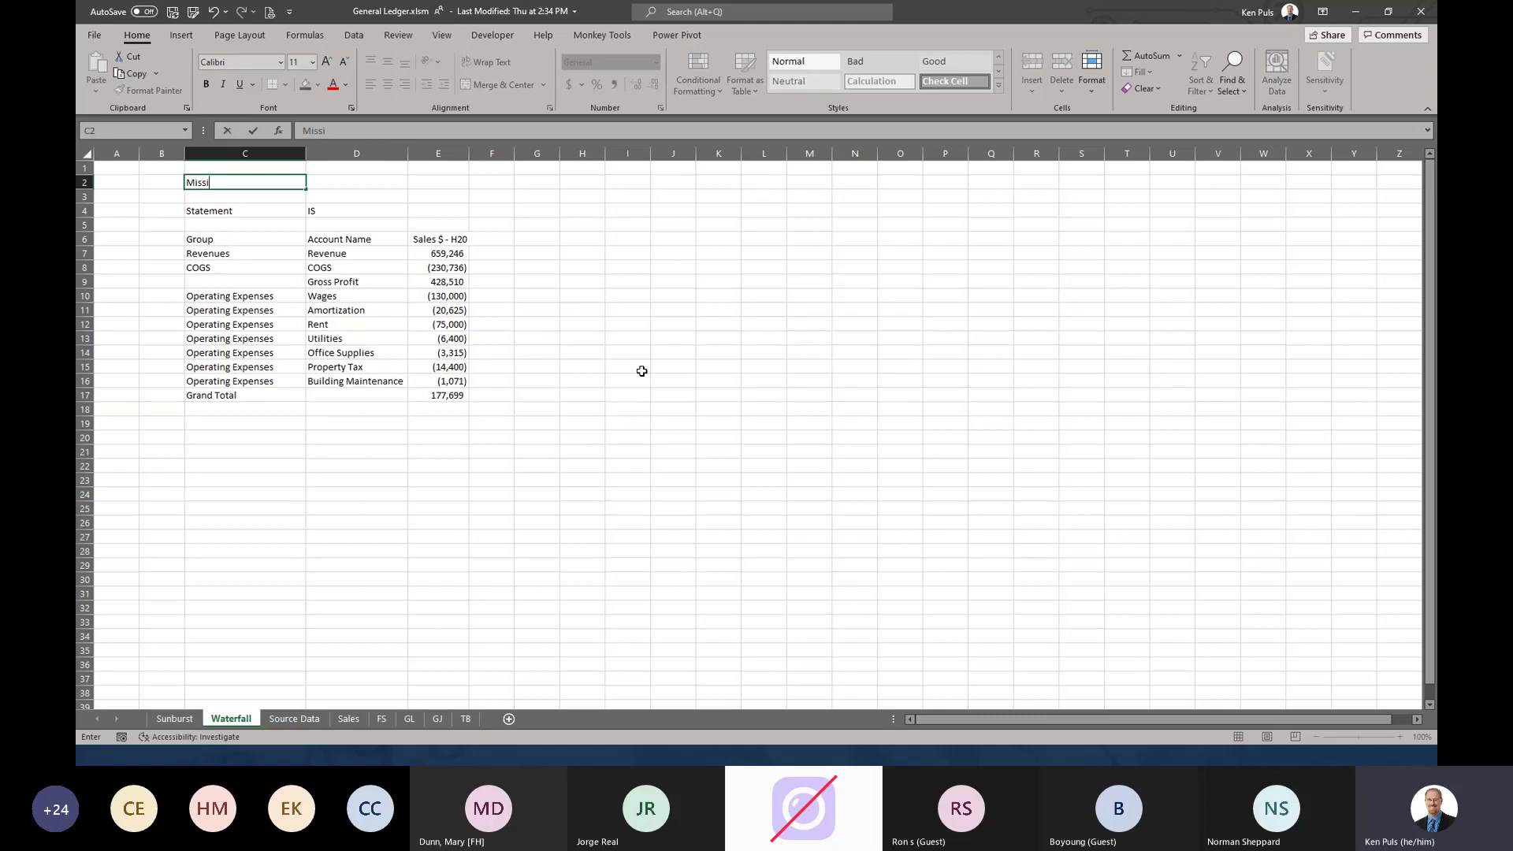
{"action": "type", "text": "sing Accounts"}
{"action": "key", "text": "Tab"}
- Begin the check formula in E2 with an IF test comparing SUBTOTAL(9,E7:E17)/2 with the Grand Total in E17
{"action": "key", "text": "Tab"}
{"action": "type", "text": "="}
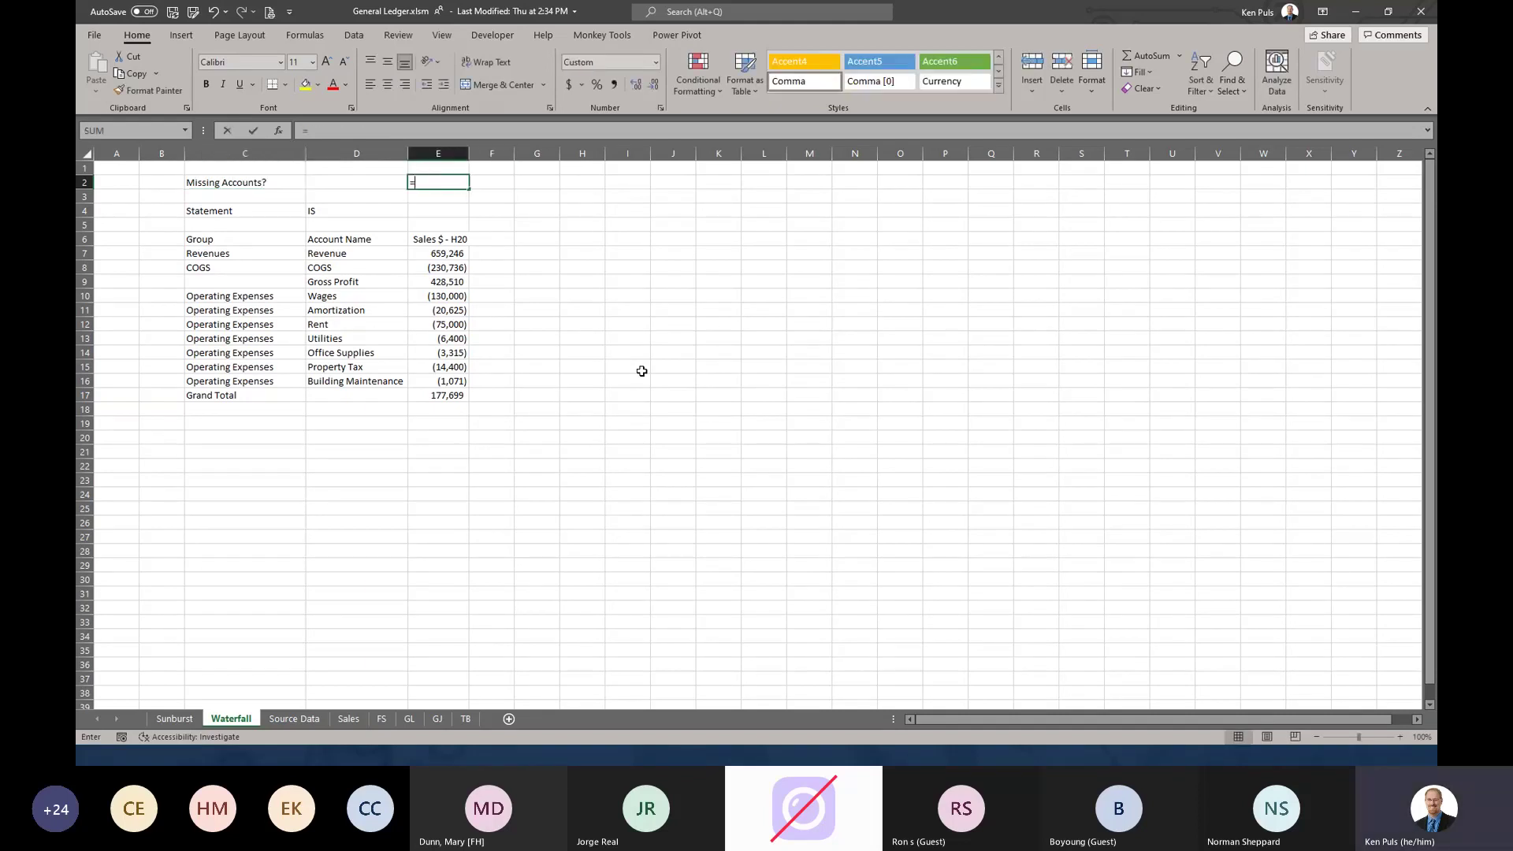
{"action": "type", "text": "if("}
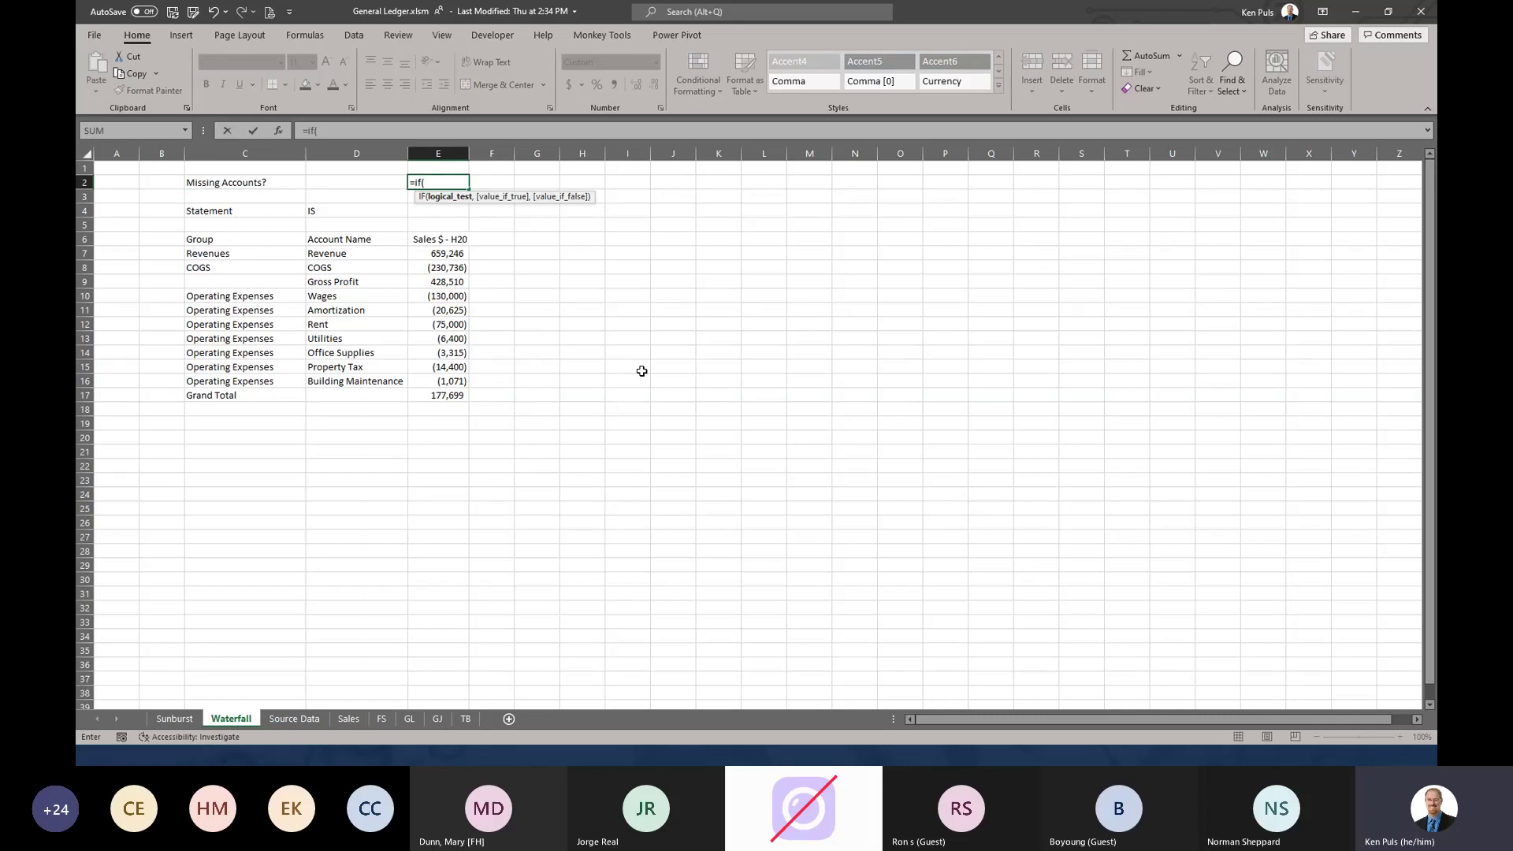
{"action": "type", "text": "su"}
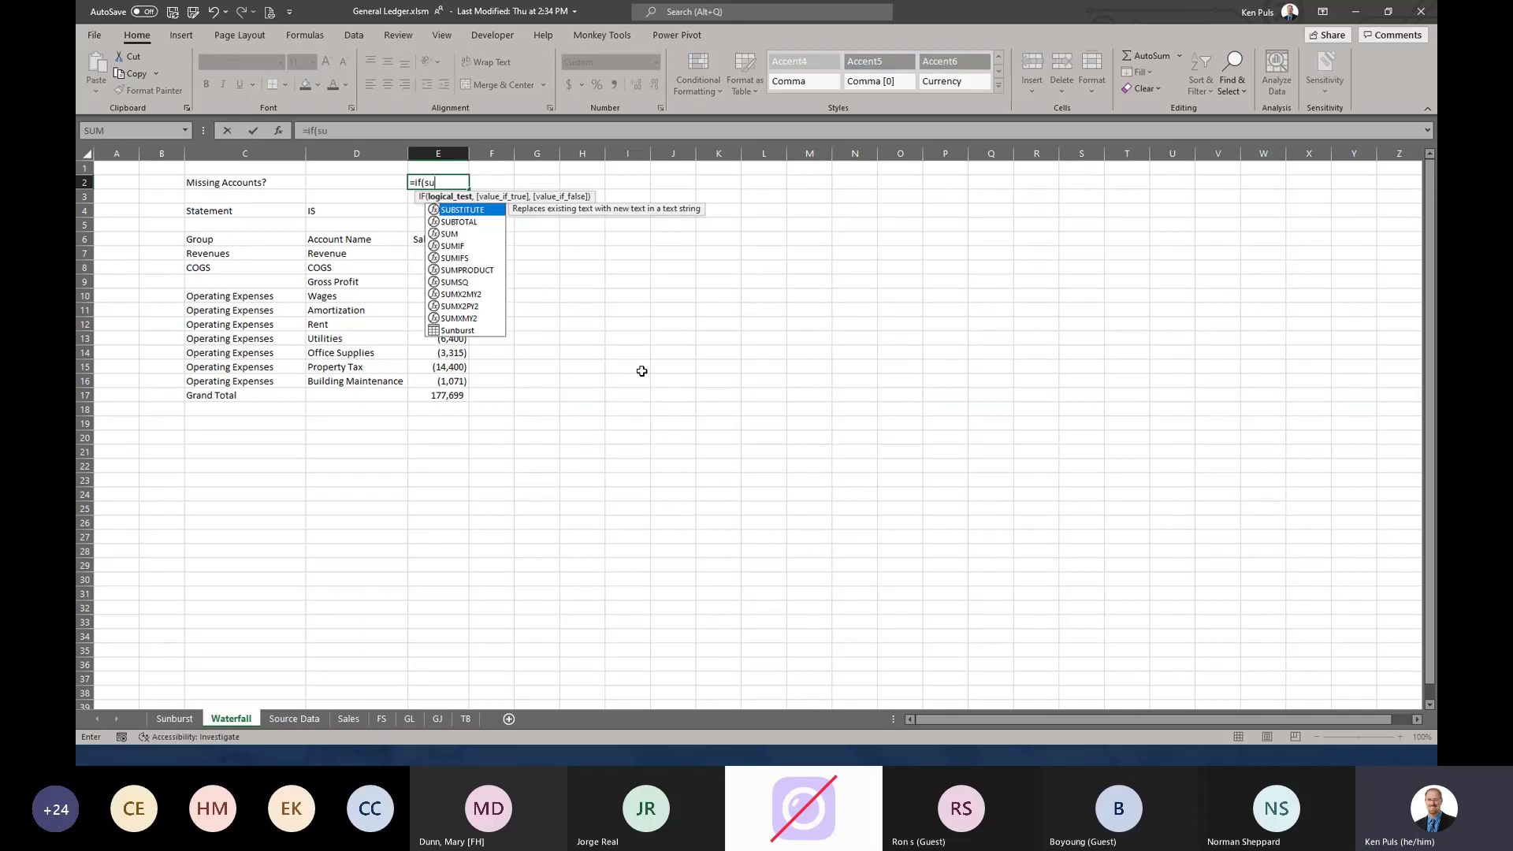
{"action": "key", "text": "Down"}
{"action": "key", "text": "Tab"}
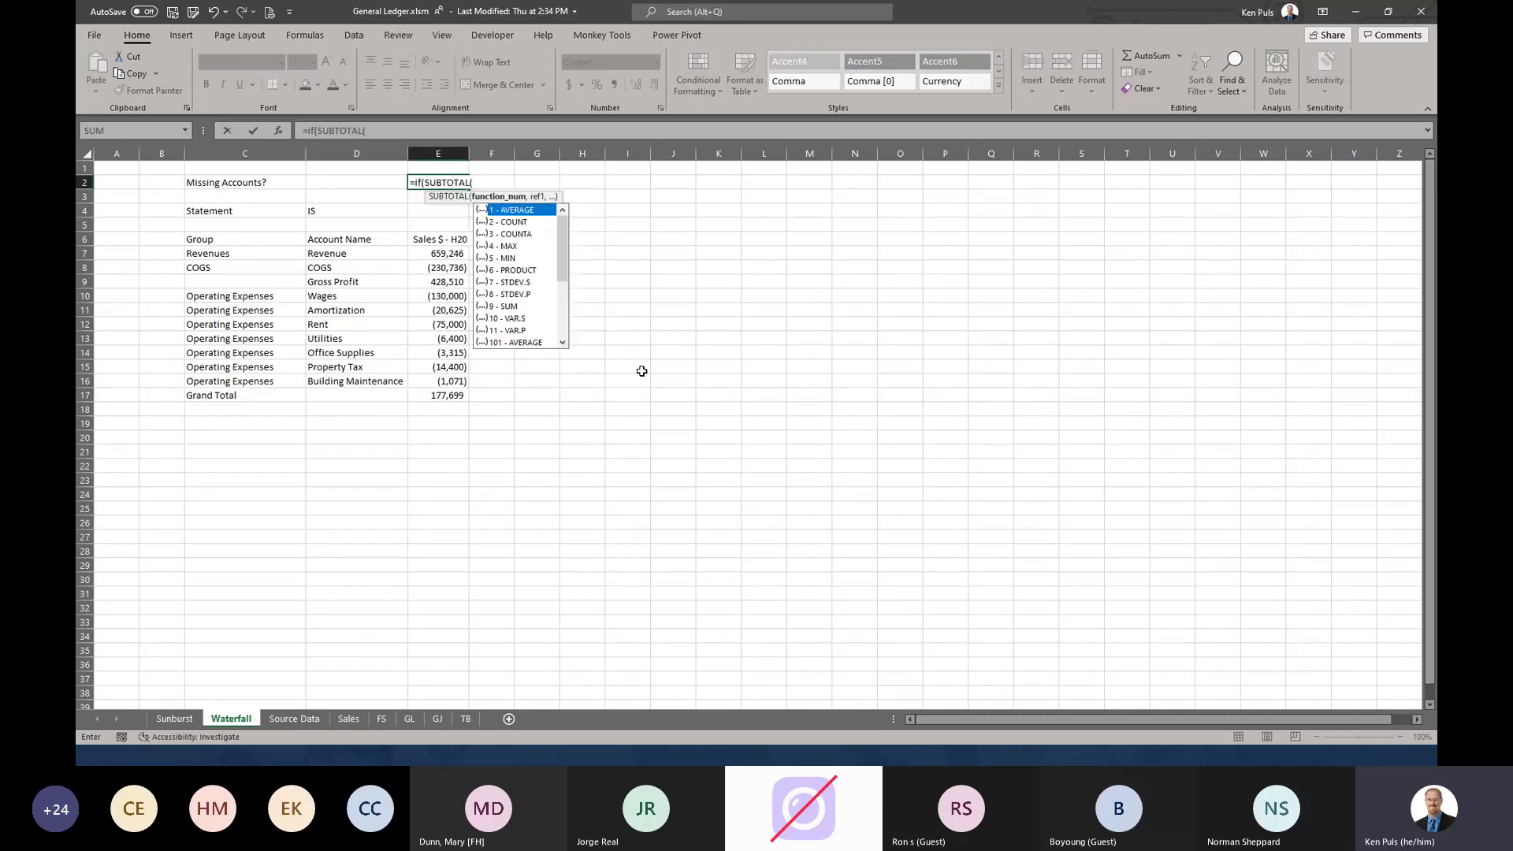
{"action": "type", "text": "9,"}
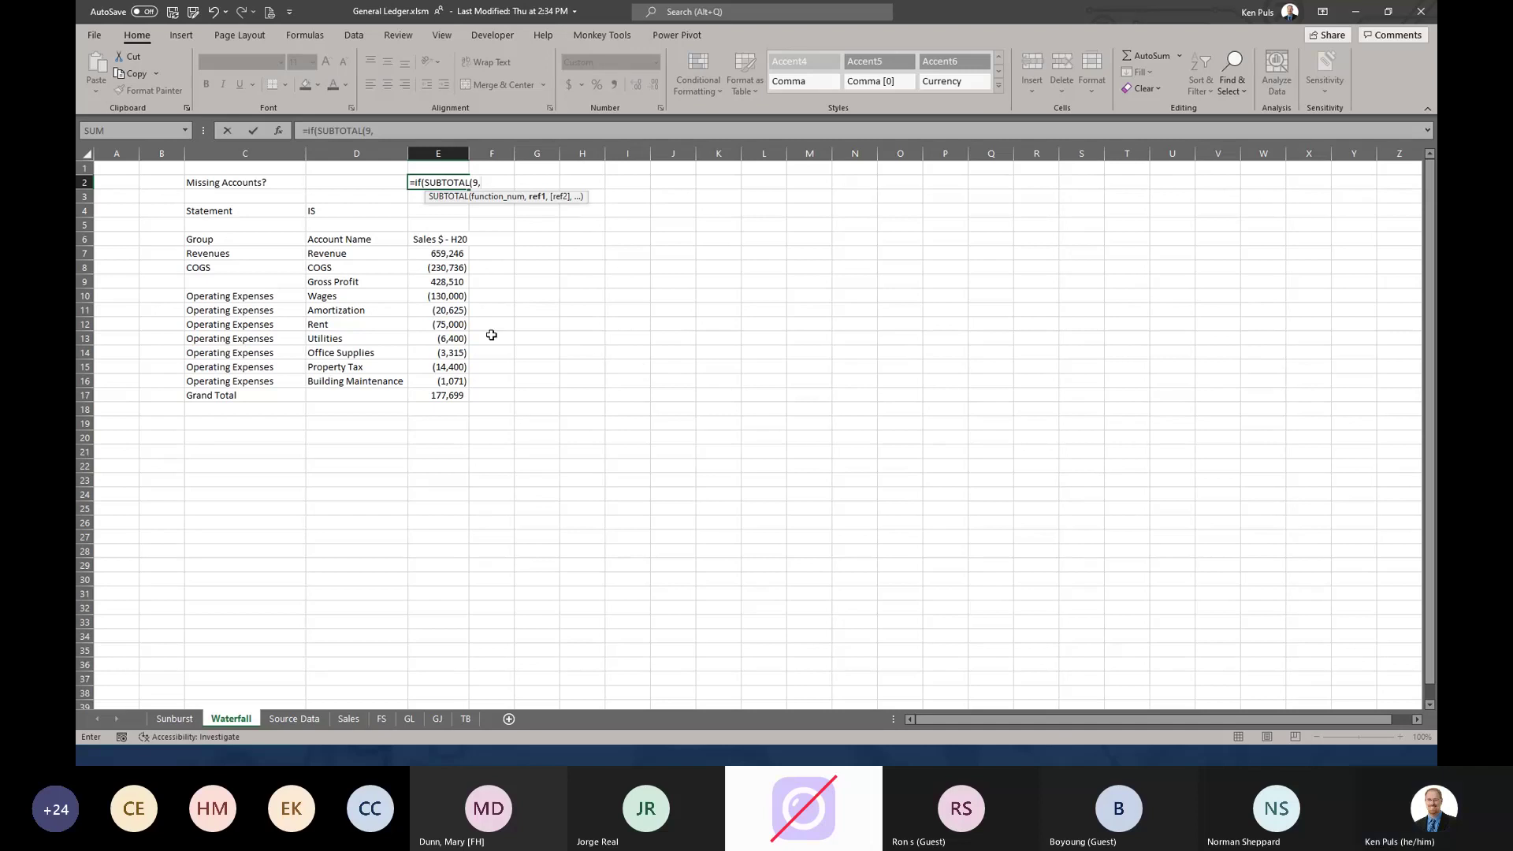
{"action": "left_click_drag", "start_coordinate": [433, 254], "coordinate": [435, 394]}
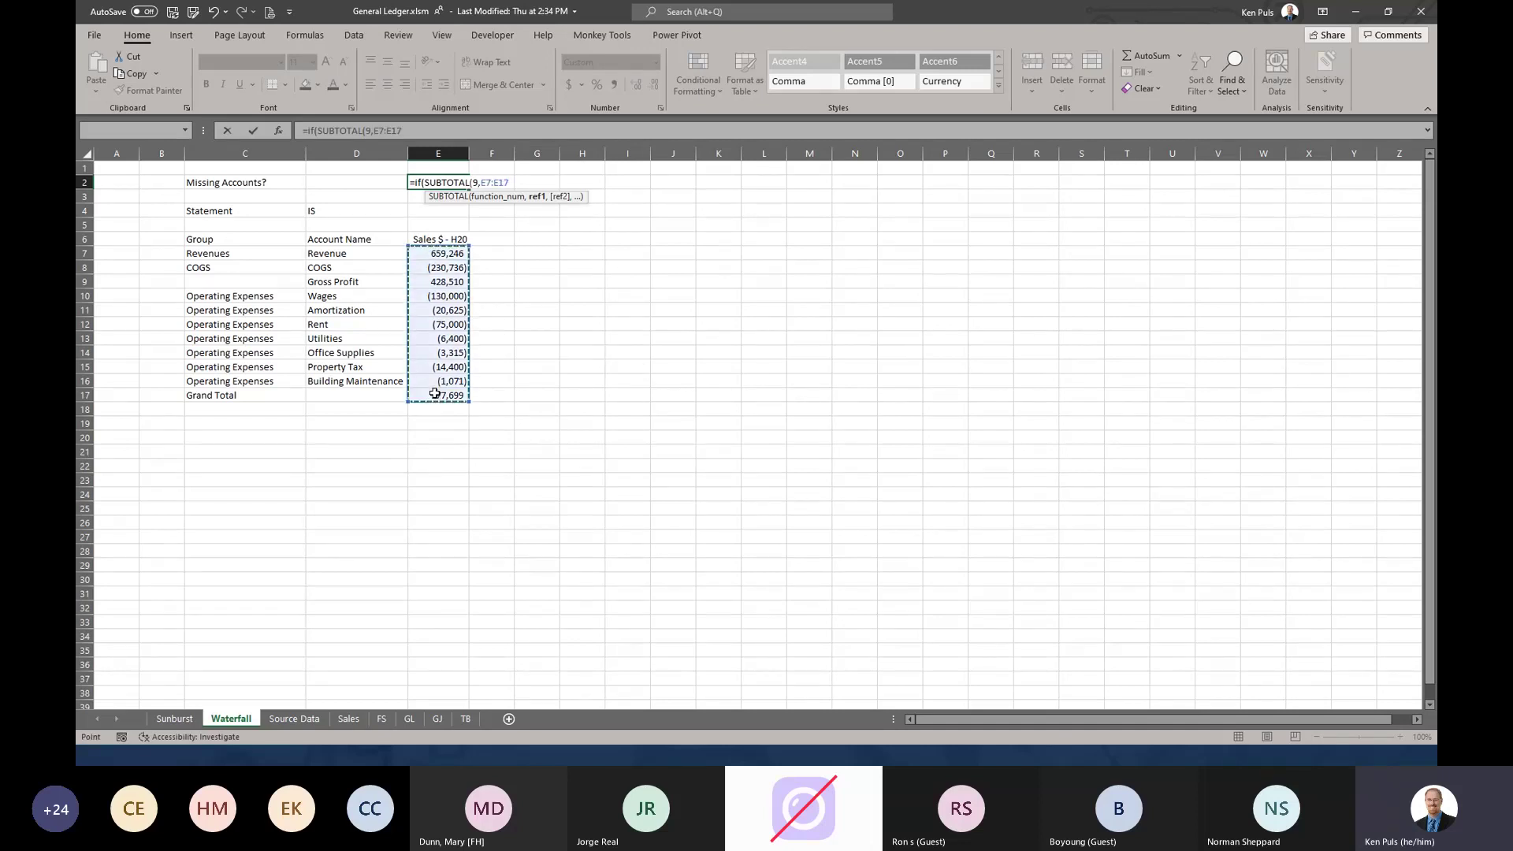
{"action": "type", "text": ")/2="}
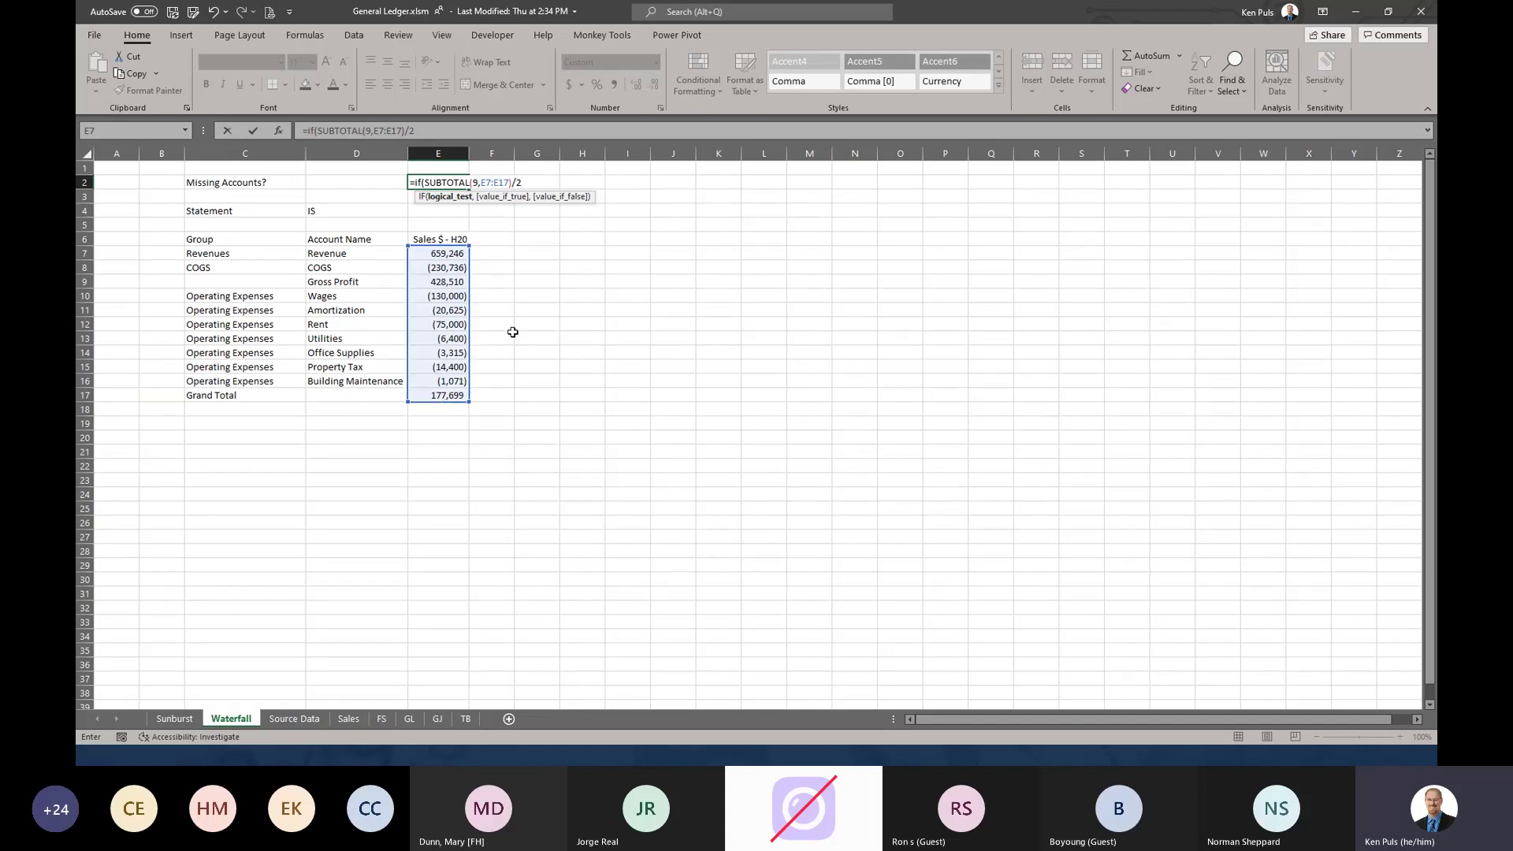
{"action": "left_click", "coordinate": [449, 396]}
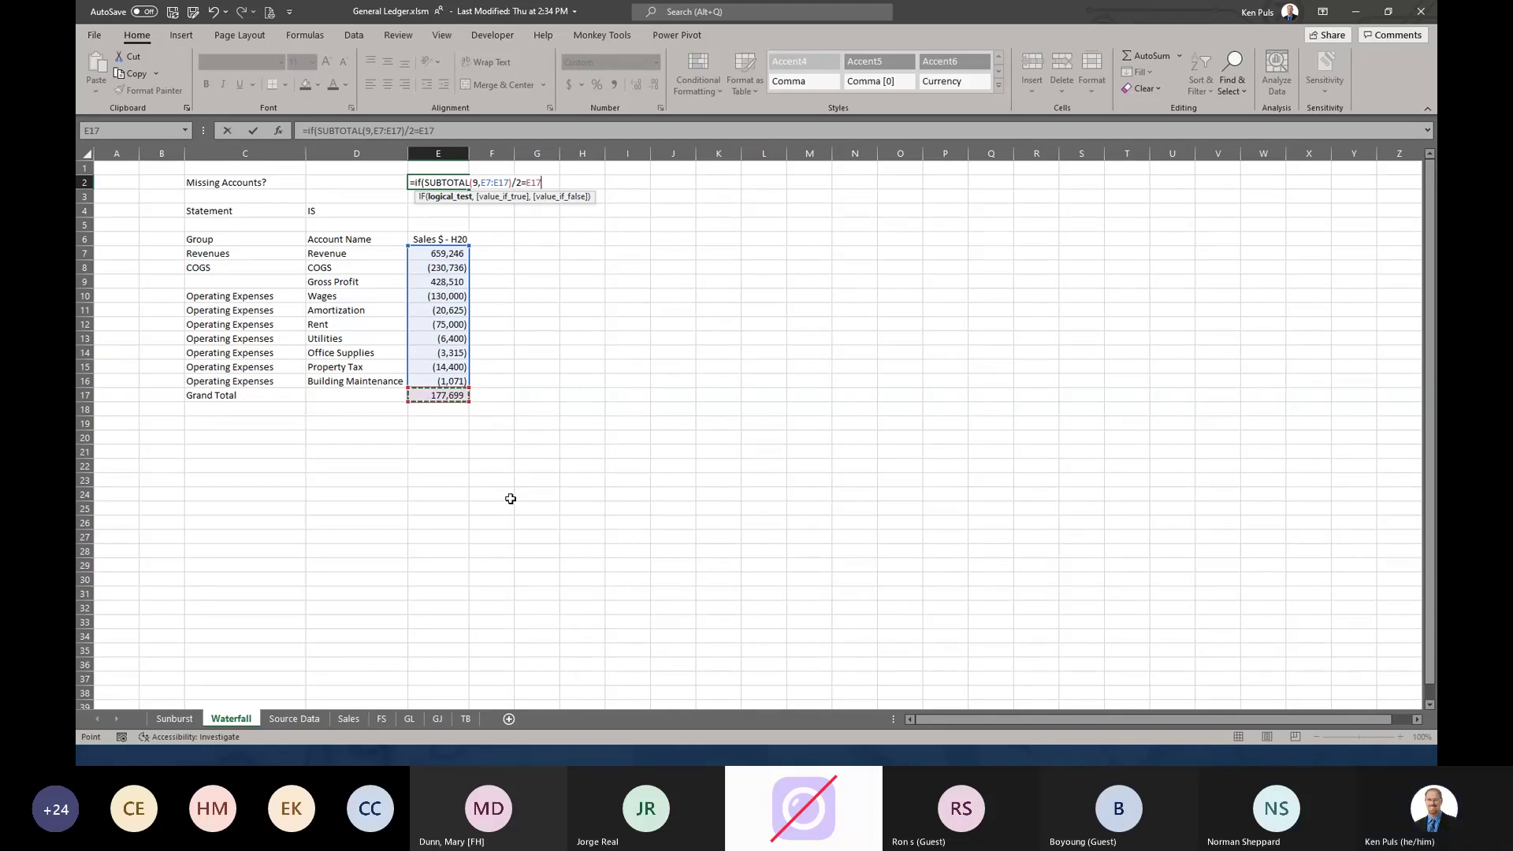
- Complete the E2 check so it returns "All Clear" when the test is true and "Missing Accounts!" when it is false
{"action": "type", "text": ",\"A"}
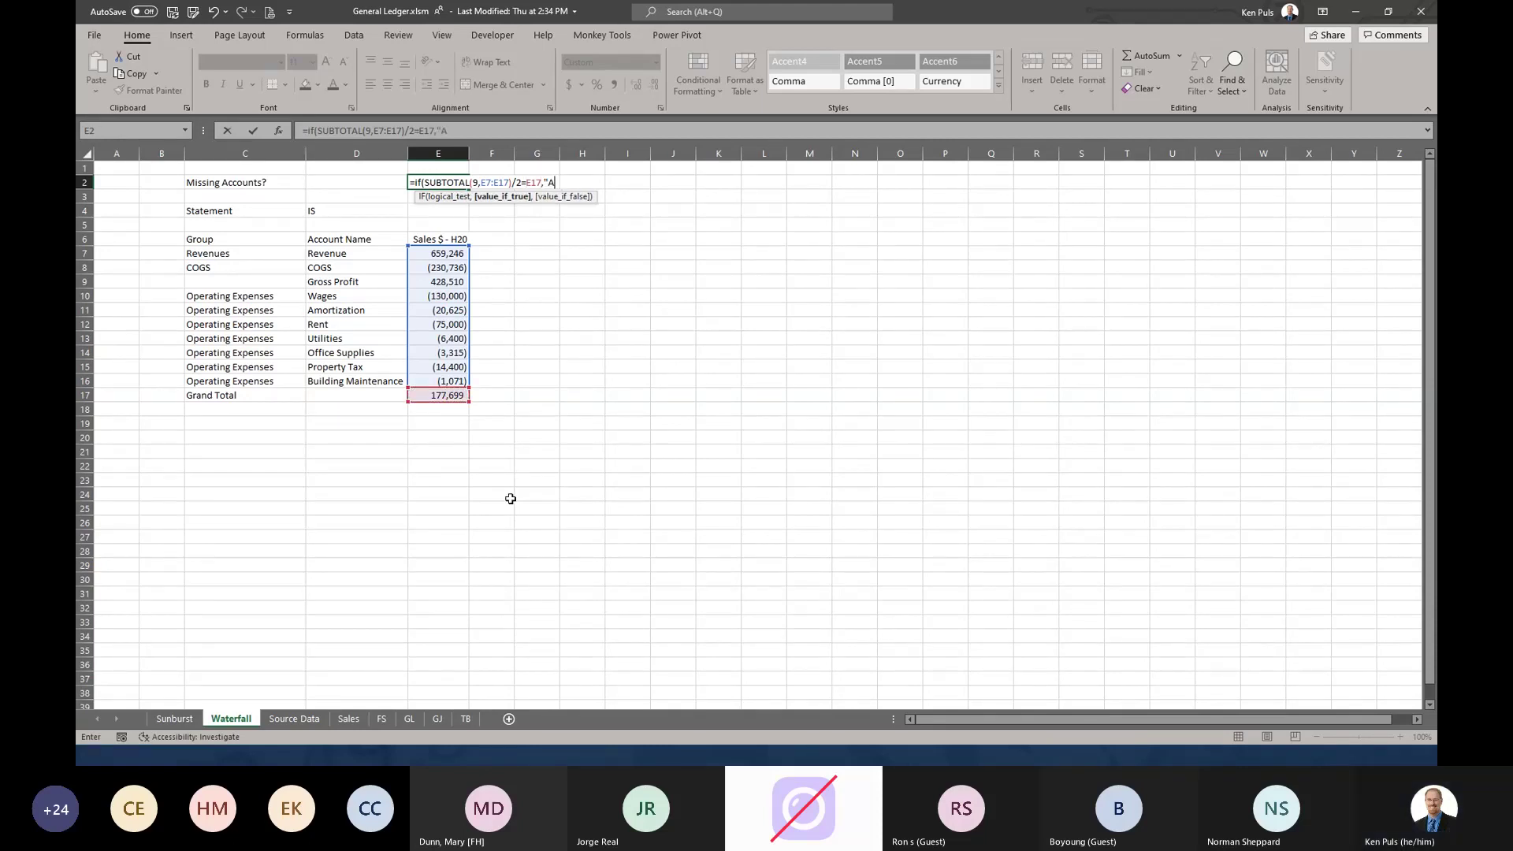
{"action": "type", "text": "ll Clear"}
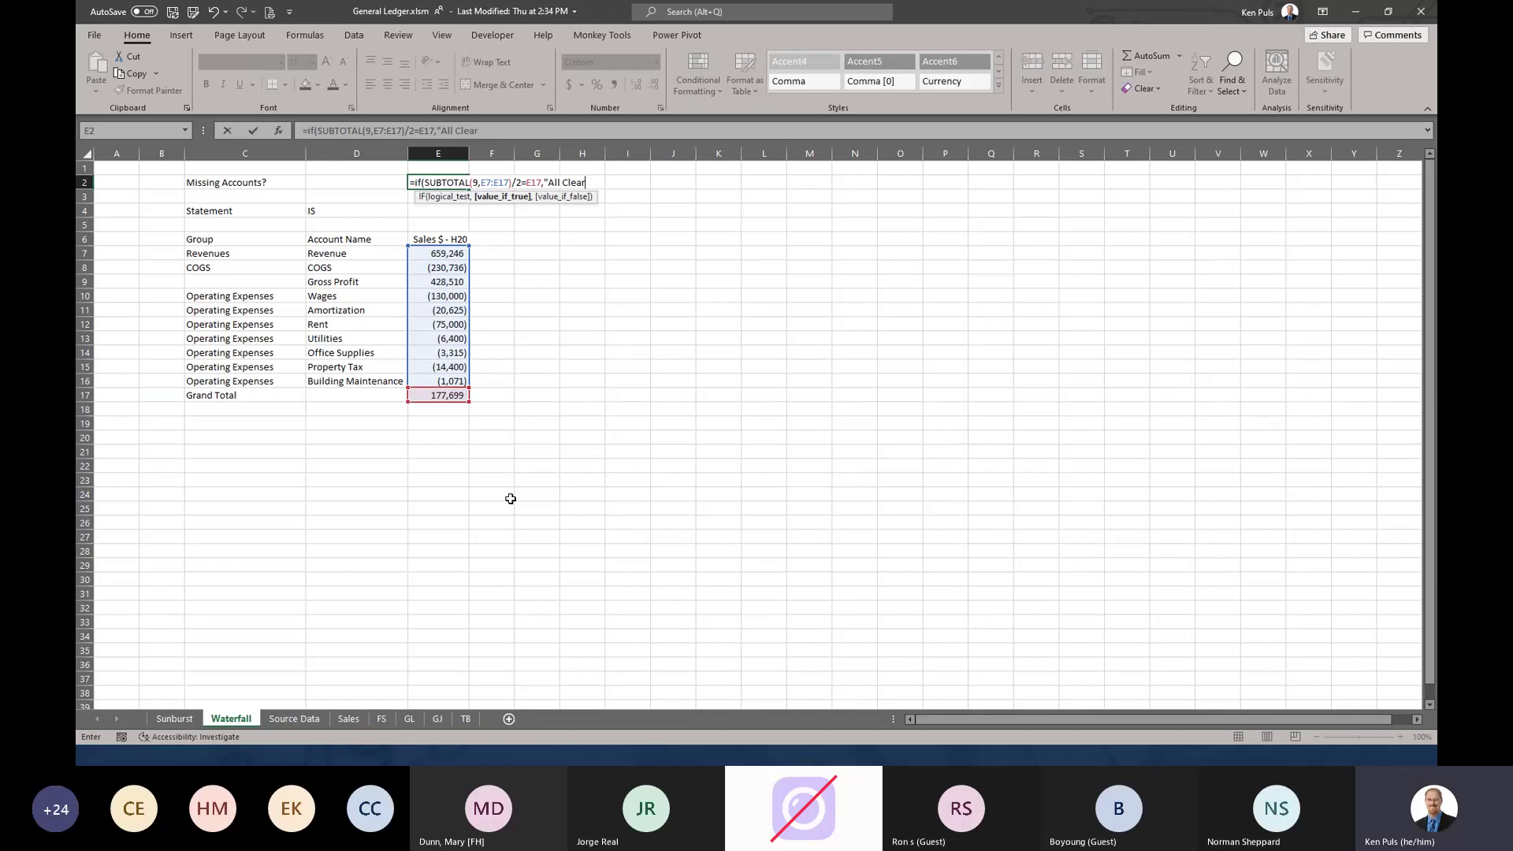
{"action": "type", "text": "\",\"Missing Accounts!"}
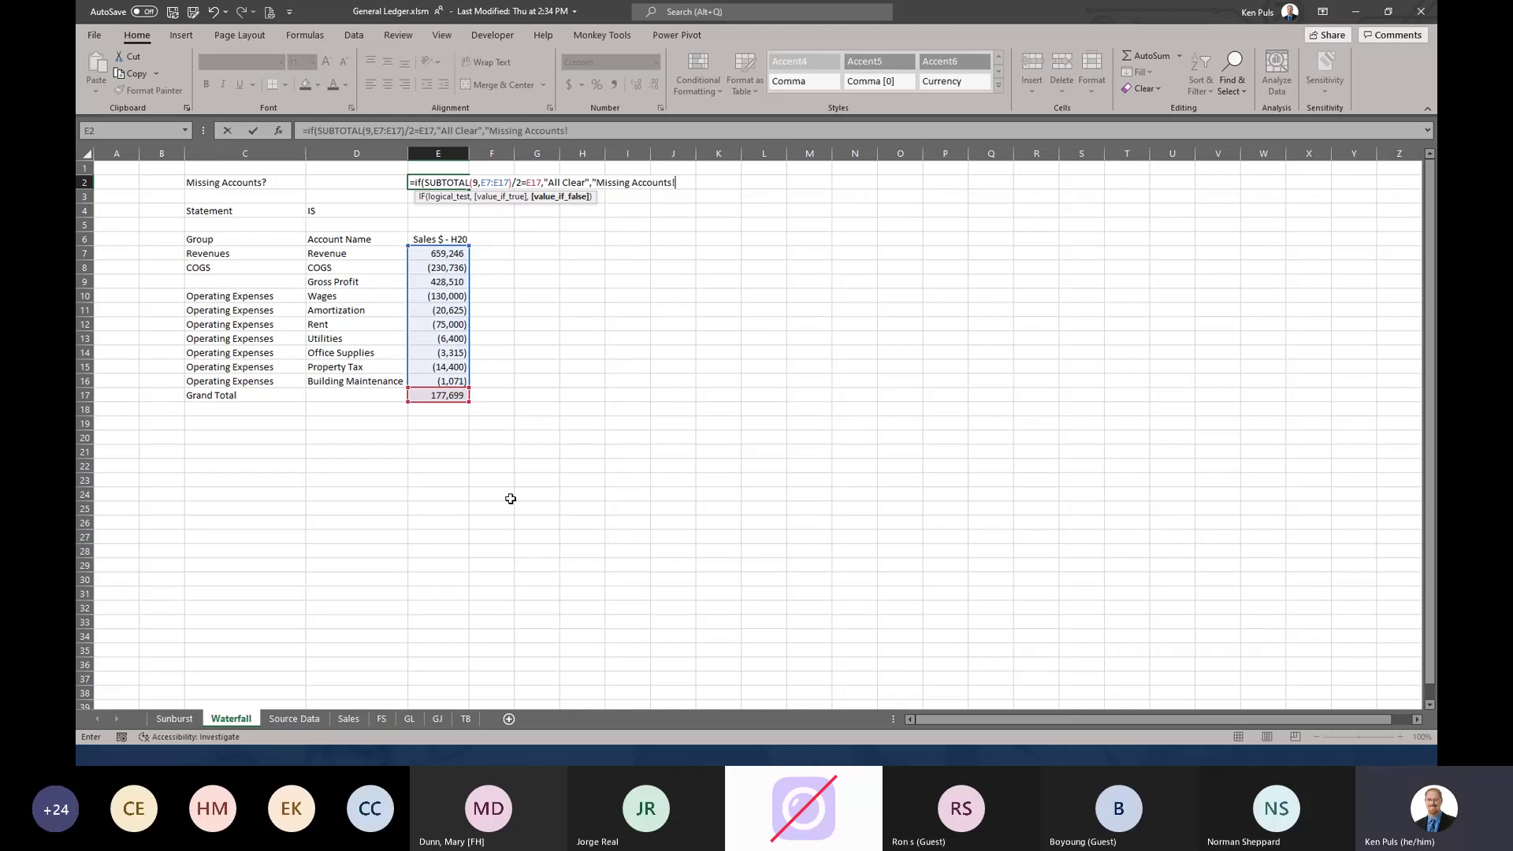
{"action": "type", "text": "\")"}
{"action": "key", "text": "Return"}
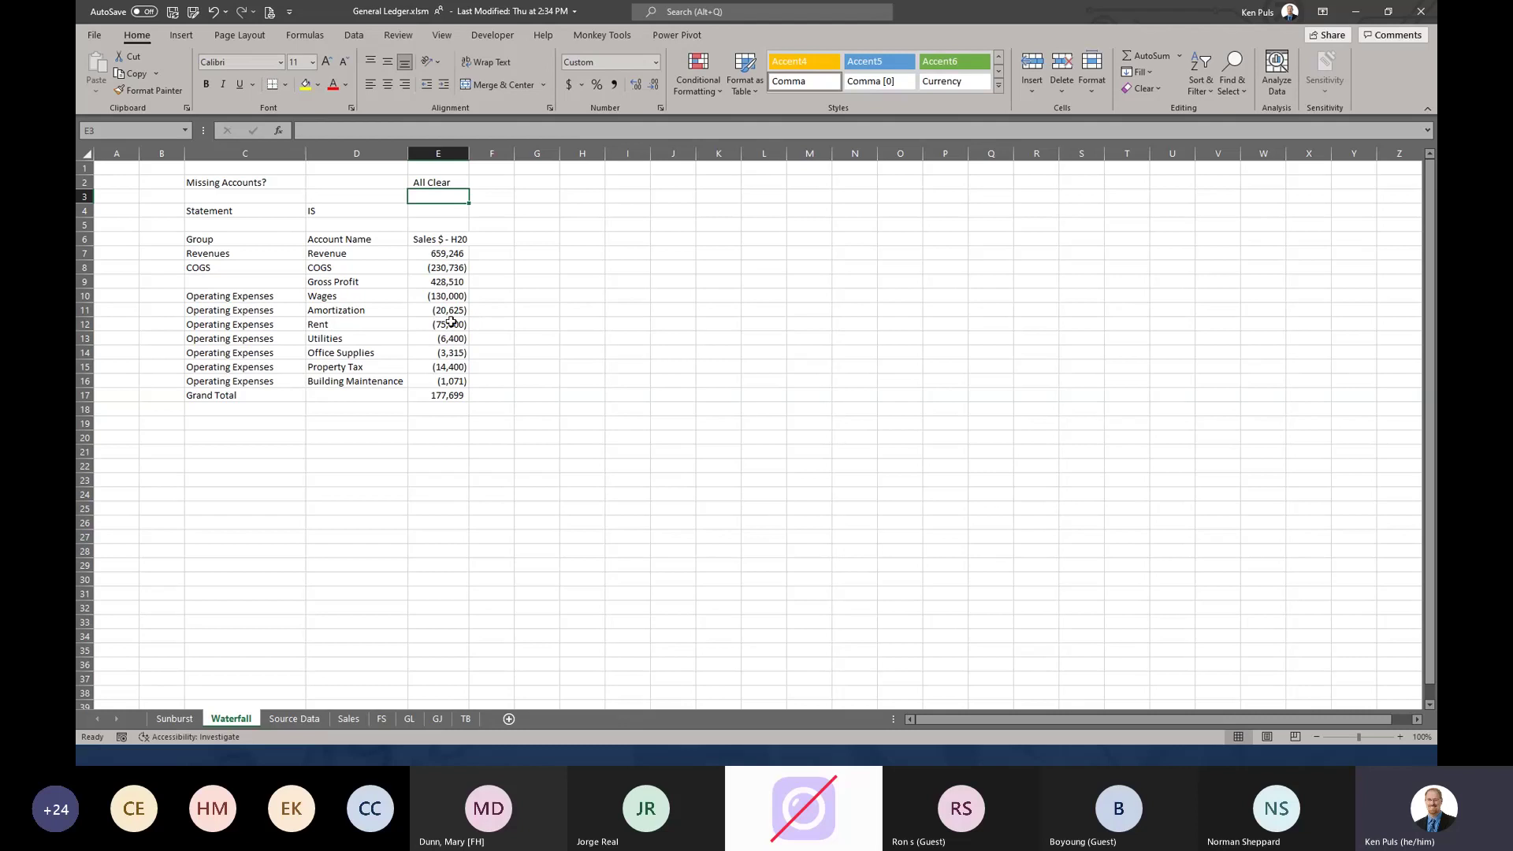
- Test the missing-accounts check by deleting the Rent row 12, and undo the deletion
{"action": "right_click", "coordinate": [84, 324]}
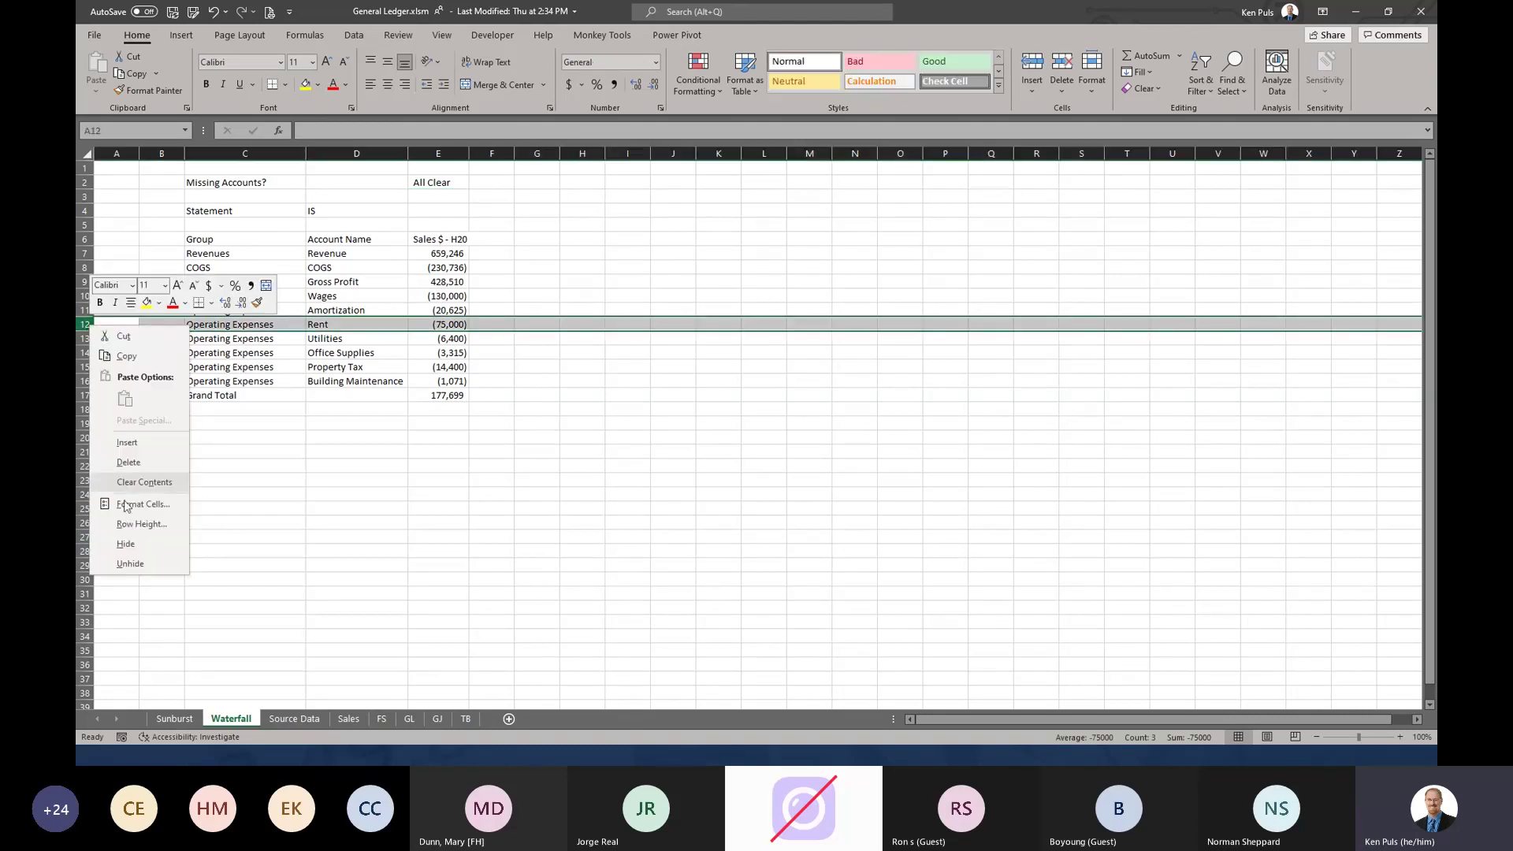
{"action": "left_click", "coordinate": [128, 462]}
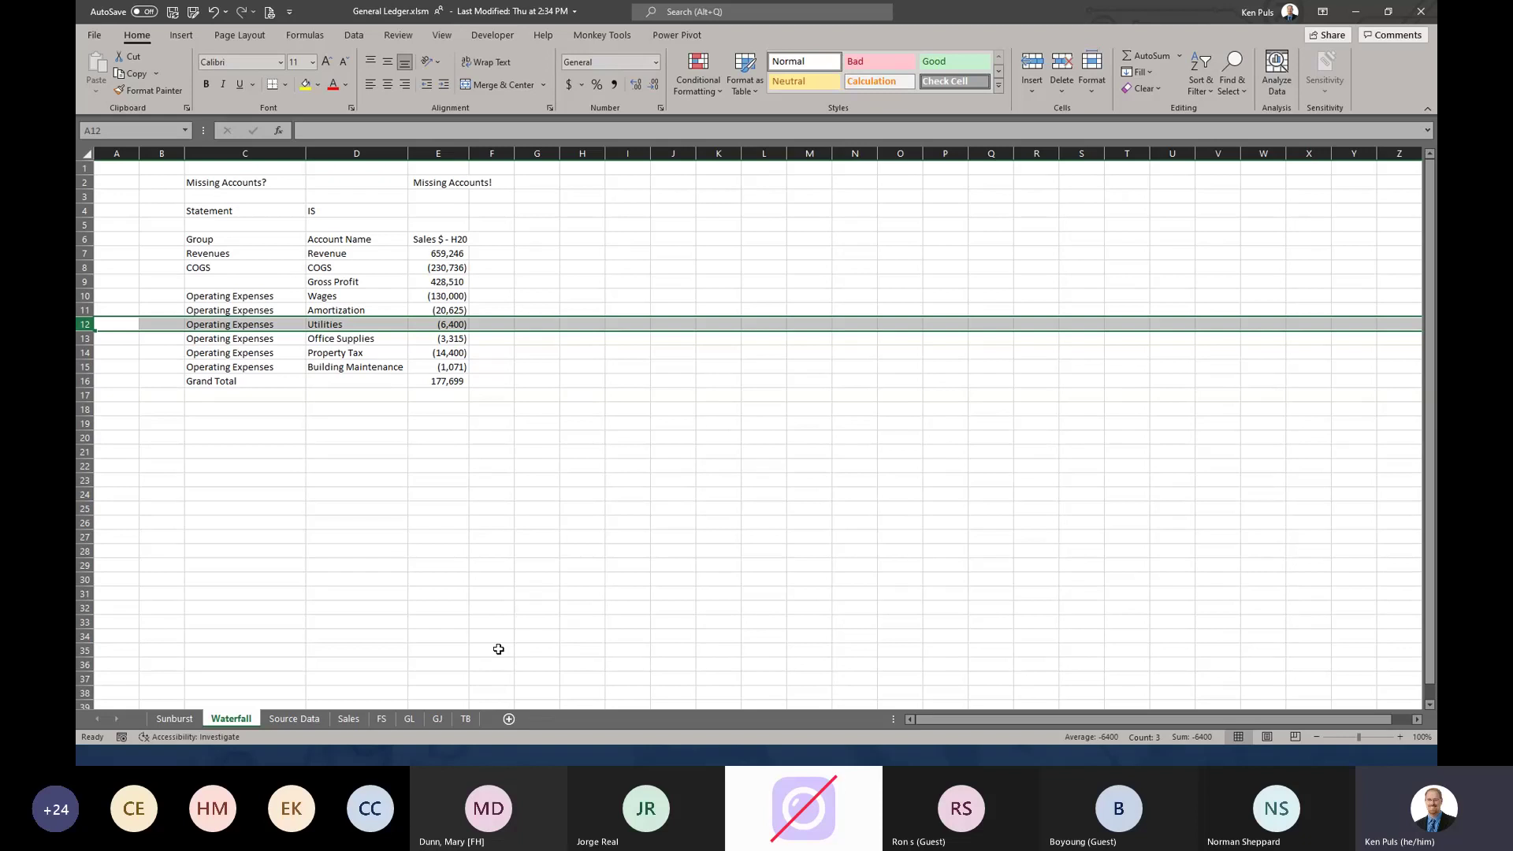
{"action": "key", "text": "ctrl+z"}
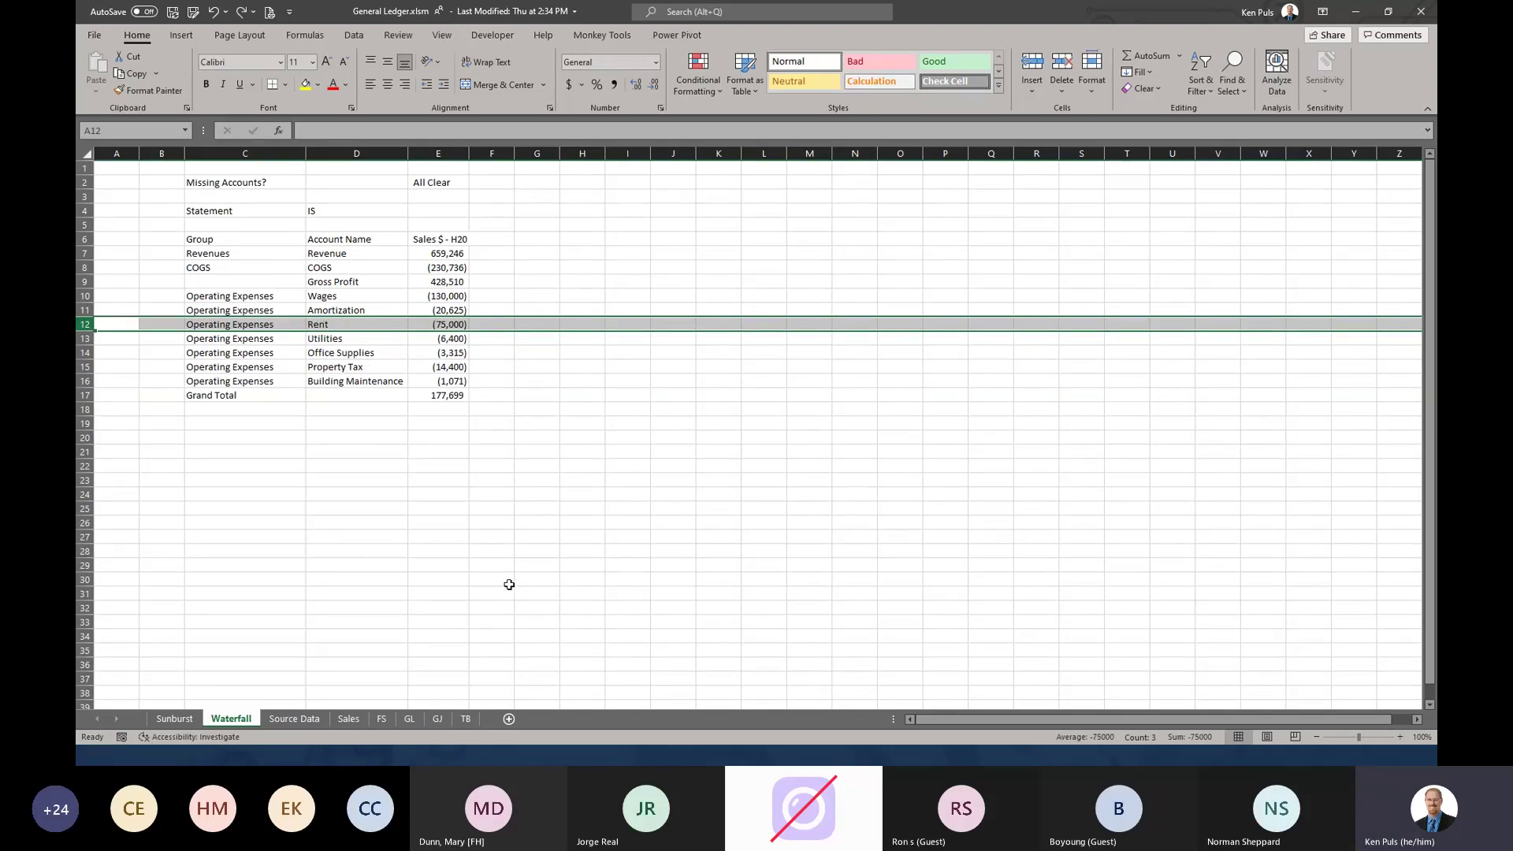
- Enter the account label "Net Income (Loss)" in D17 on the Grand Total row
{"action": "left_click", "coordinate": [371, 397]}
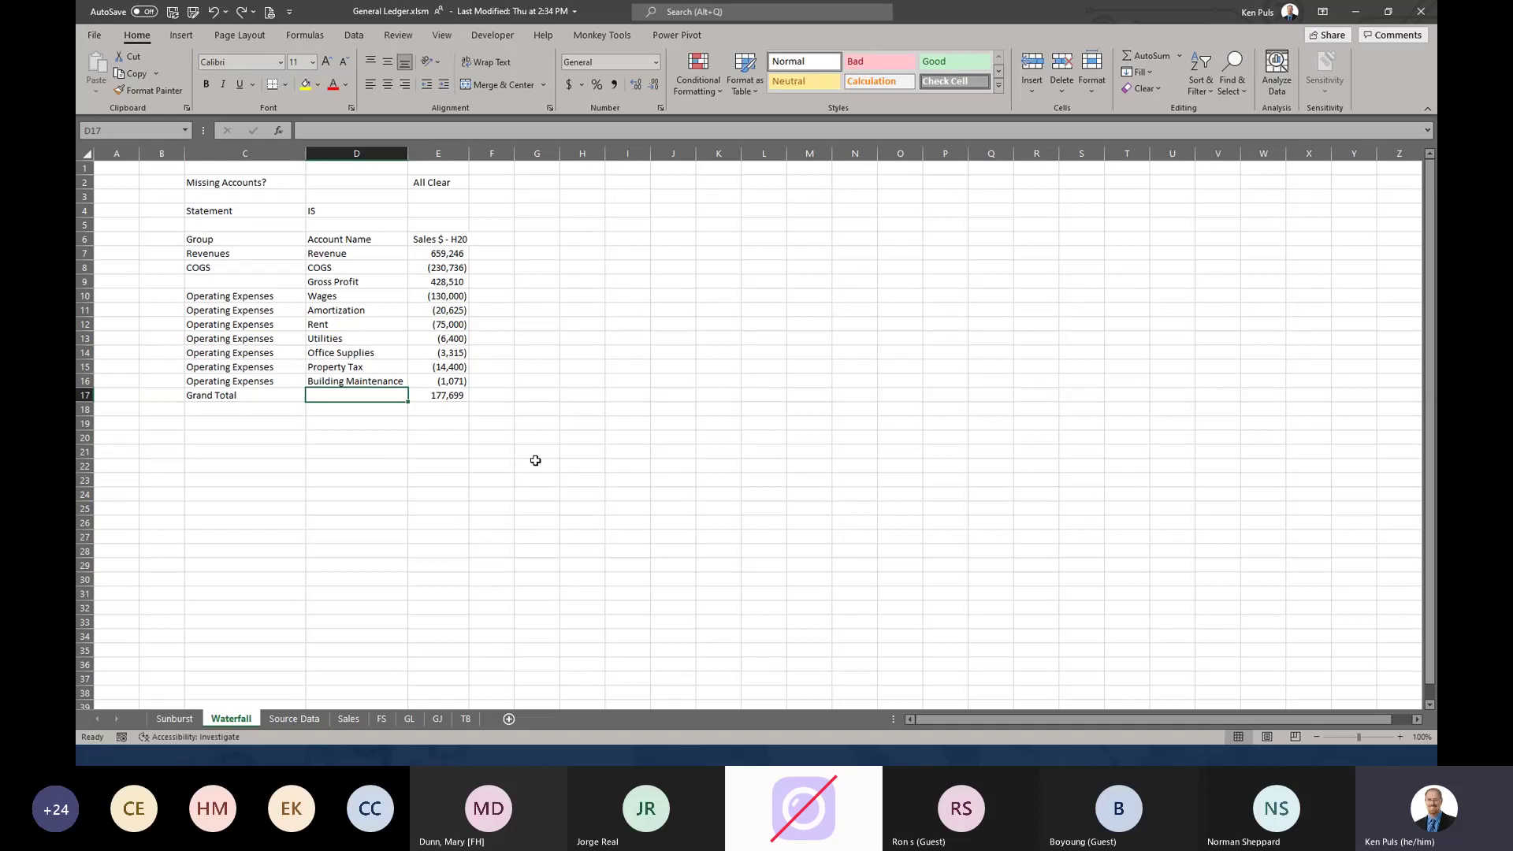
{"action": "type", "text": "Net I"}
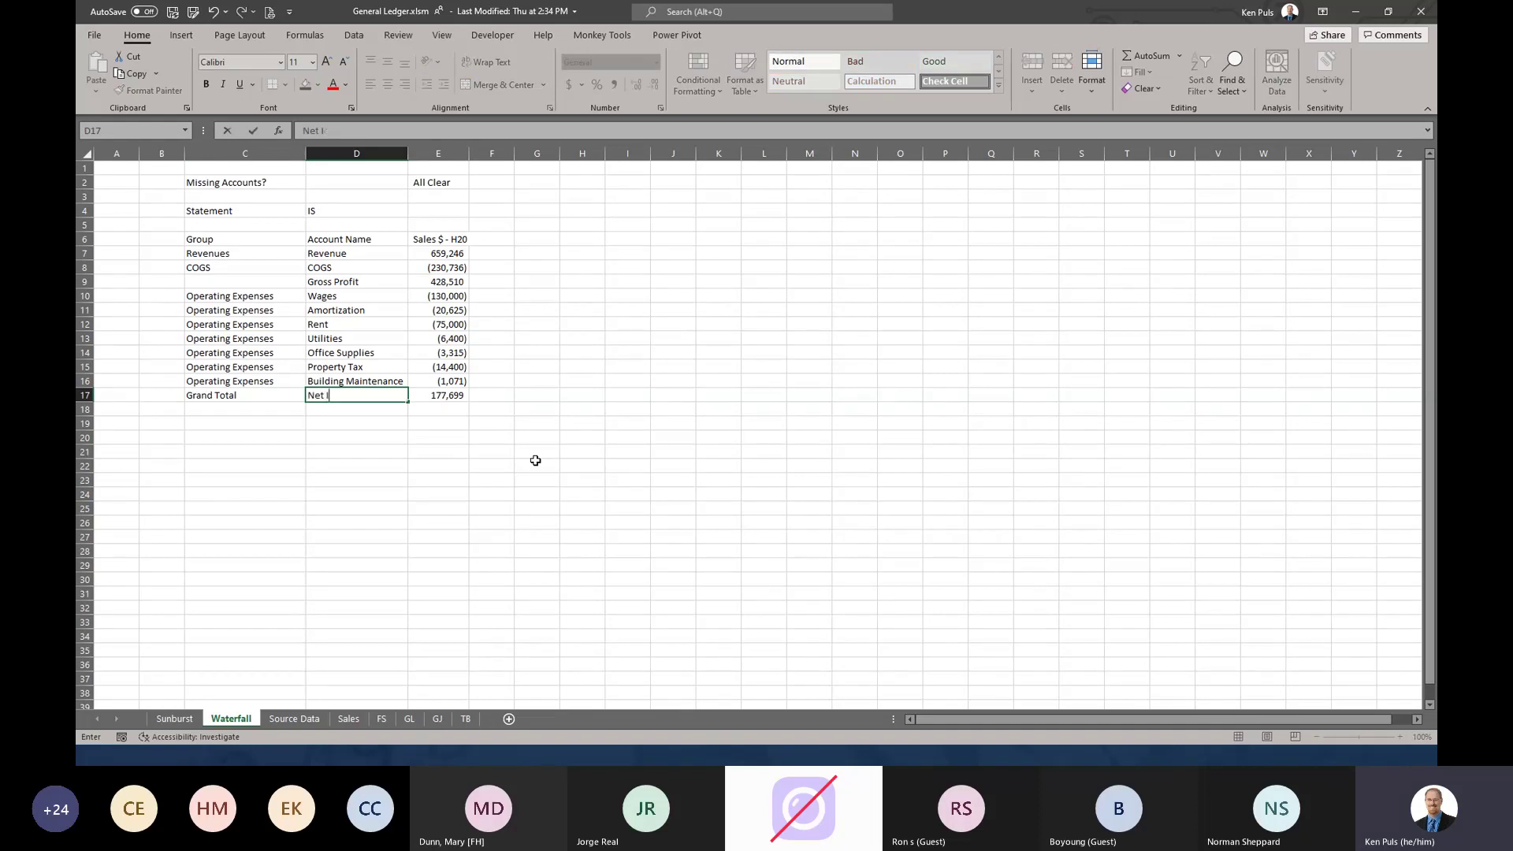
{"action": "type", "text": "ncome ("}
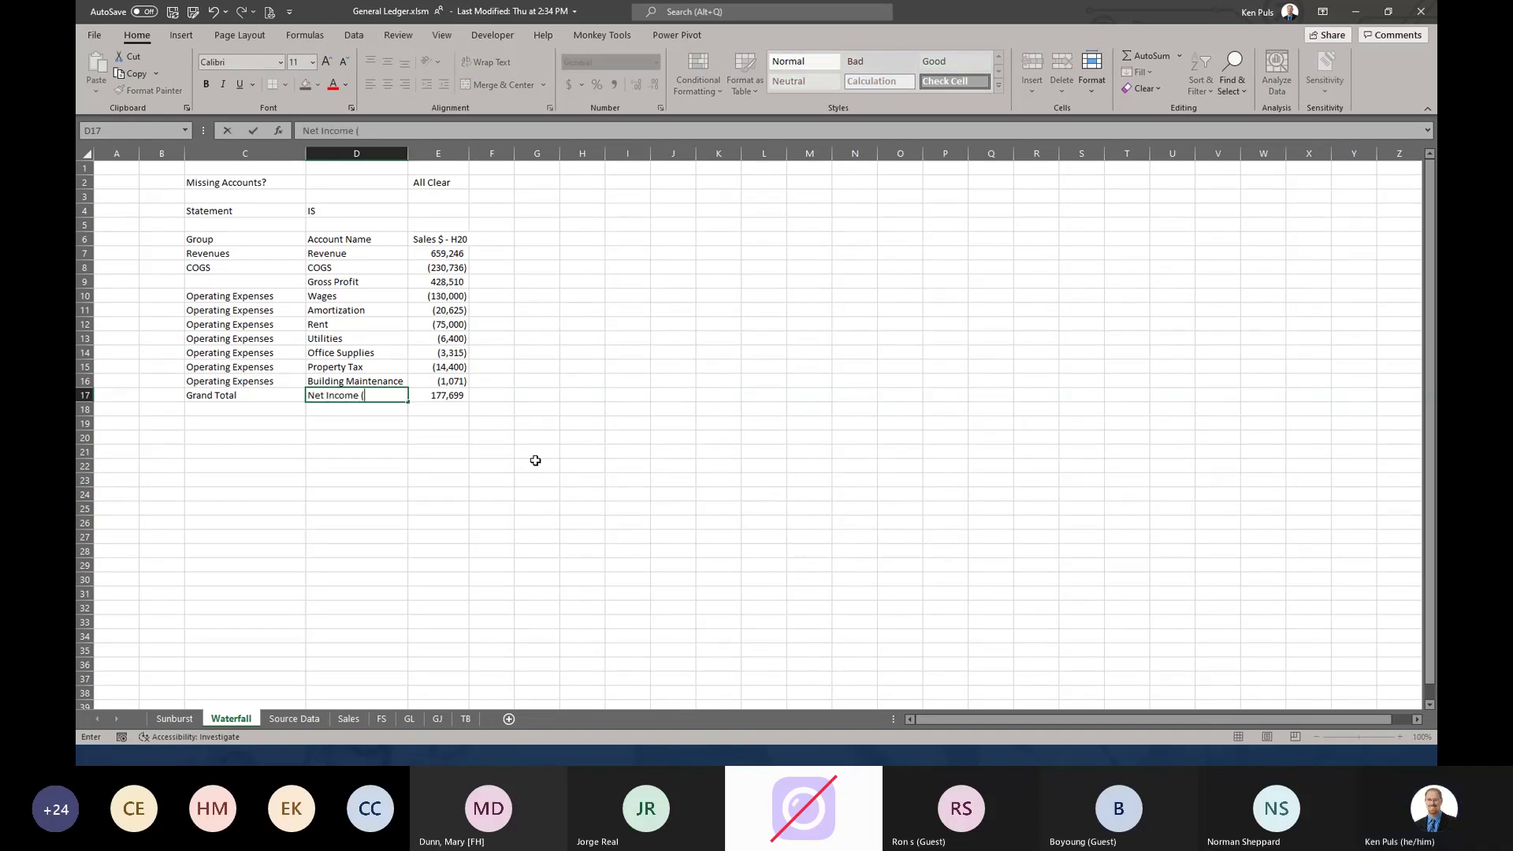
{"action": "type", "text": "Loss)"}
{"action": "key", "text": "Return"}
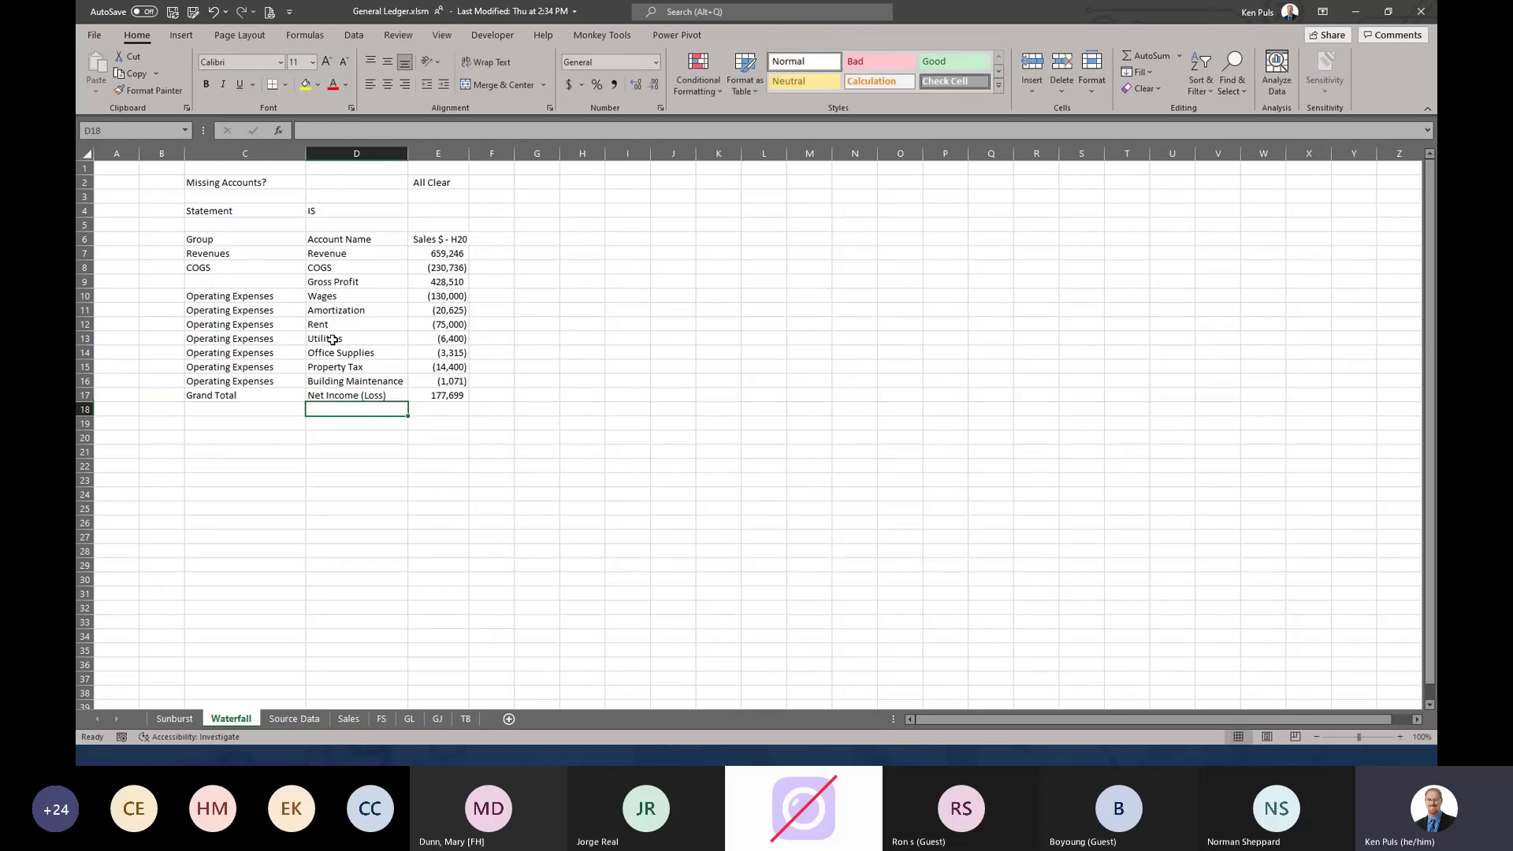
- Insert a PivotTable from the data model at J7 on the existing Waterfall worksheet
{"action": "left_click", "coordinate": [328, 312]}
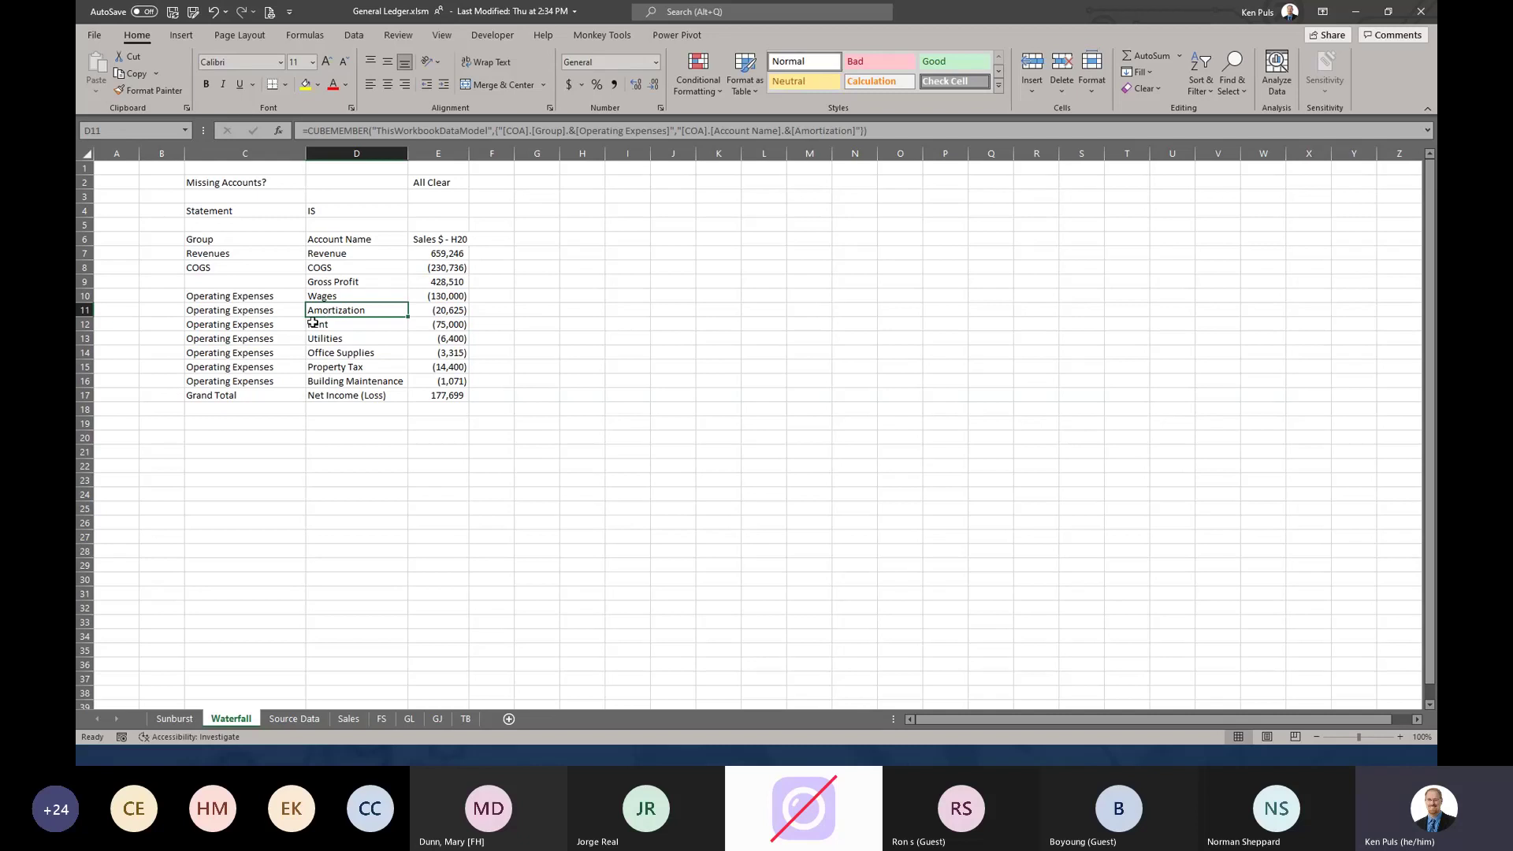
{"action": "left_click", "coordinate": [664, 260]}
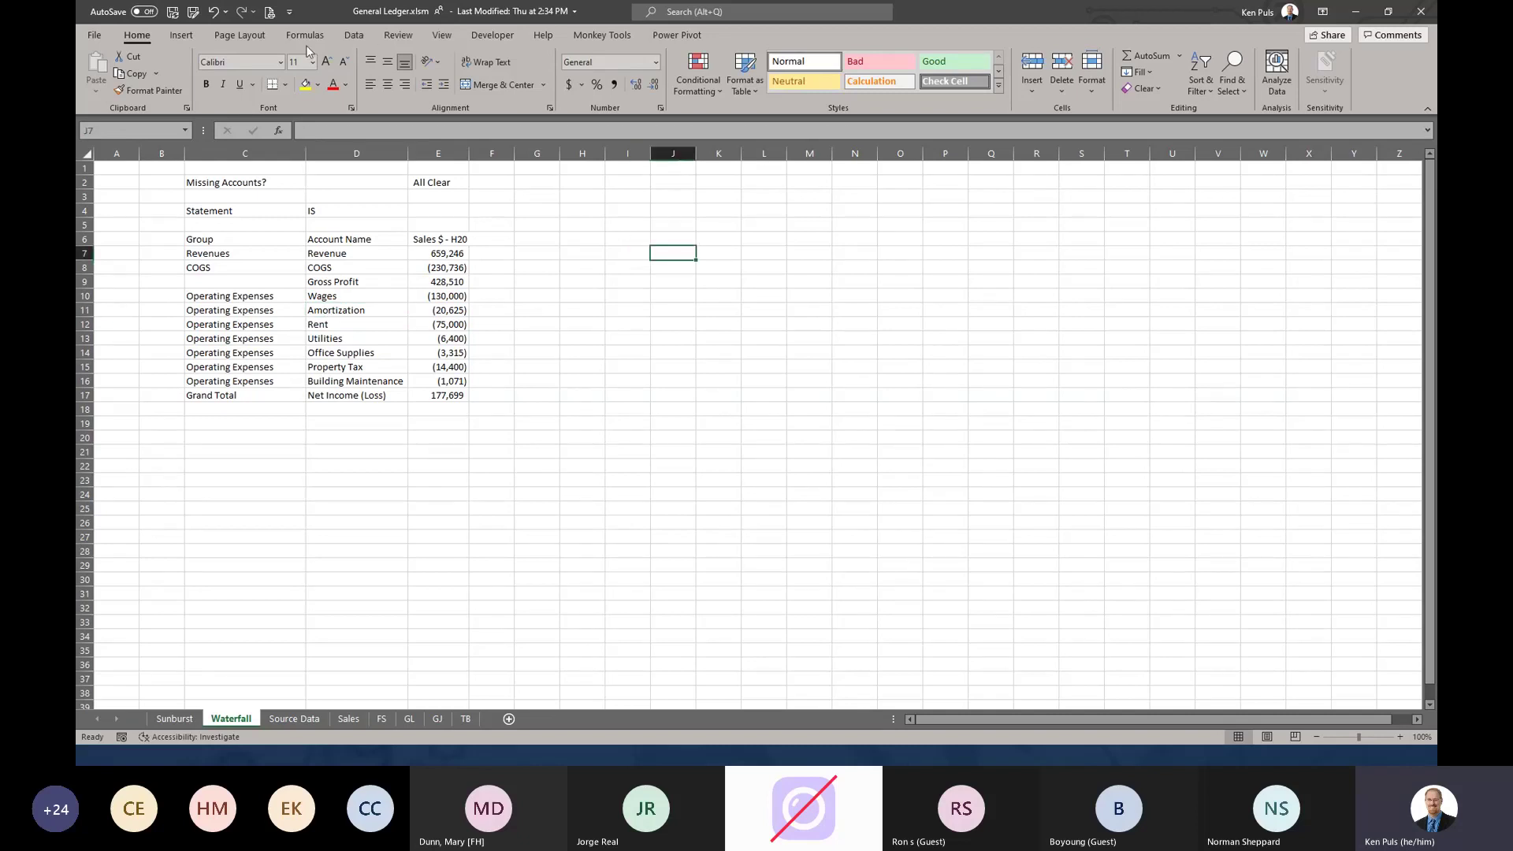
{"action": "left_click", "coordinate": [184, 36]}
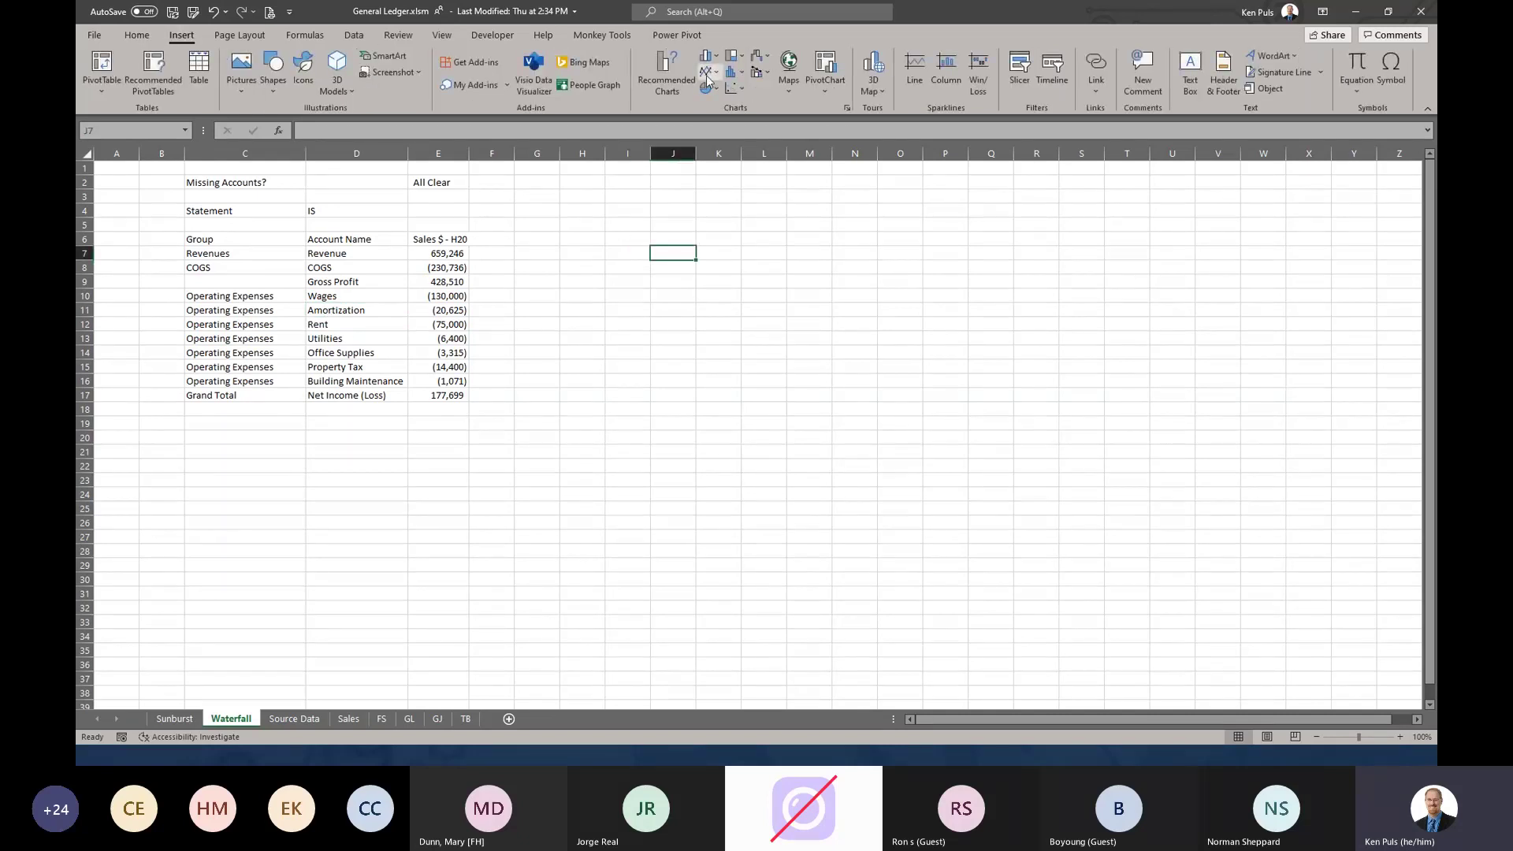
{"action": "left_click", "coordinate": [593, 36]}
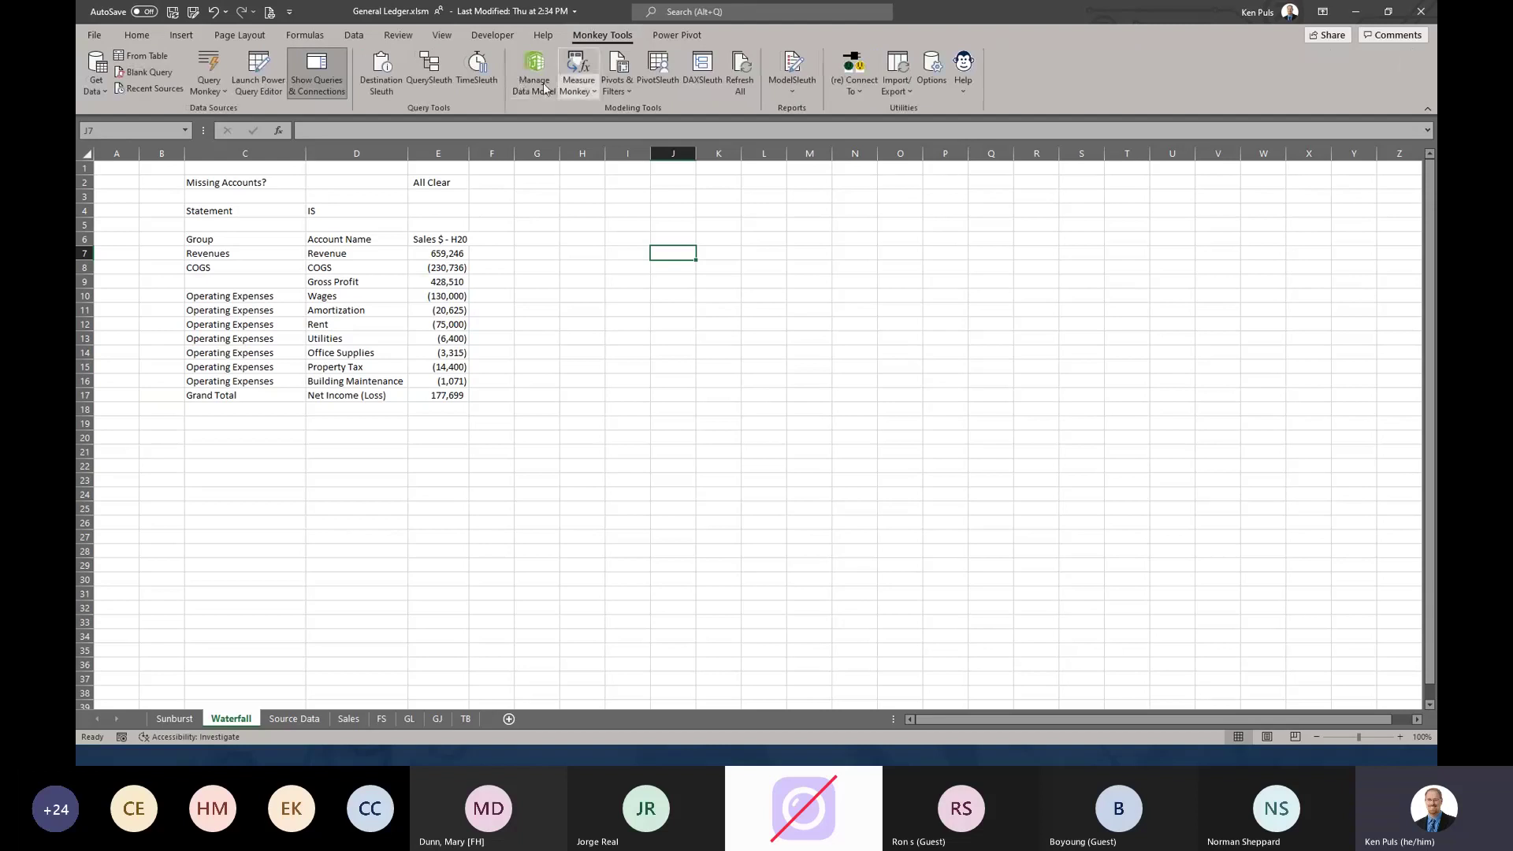
{"action": "left_click", "coordinate": [535, 85]}
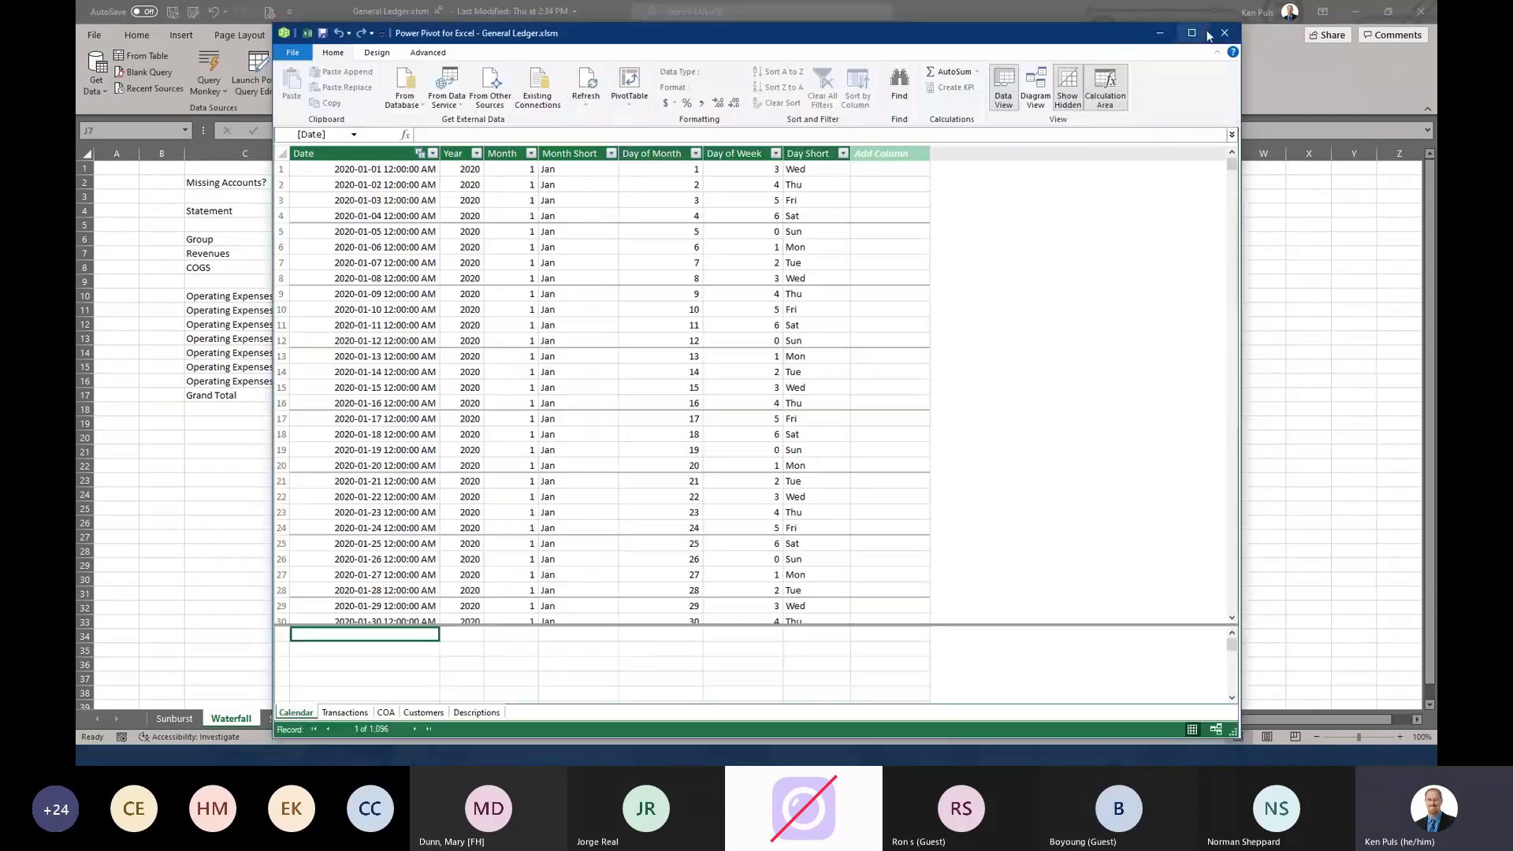
{"action": "left_click", "coordinate": [1225, 34]}
{"action": "left_click", "coordinate": [618, 79]}
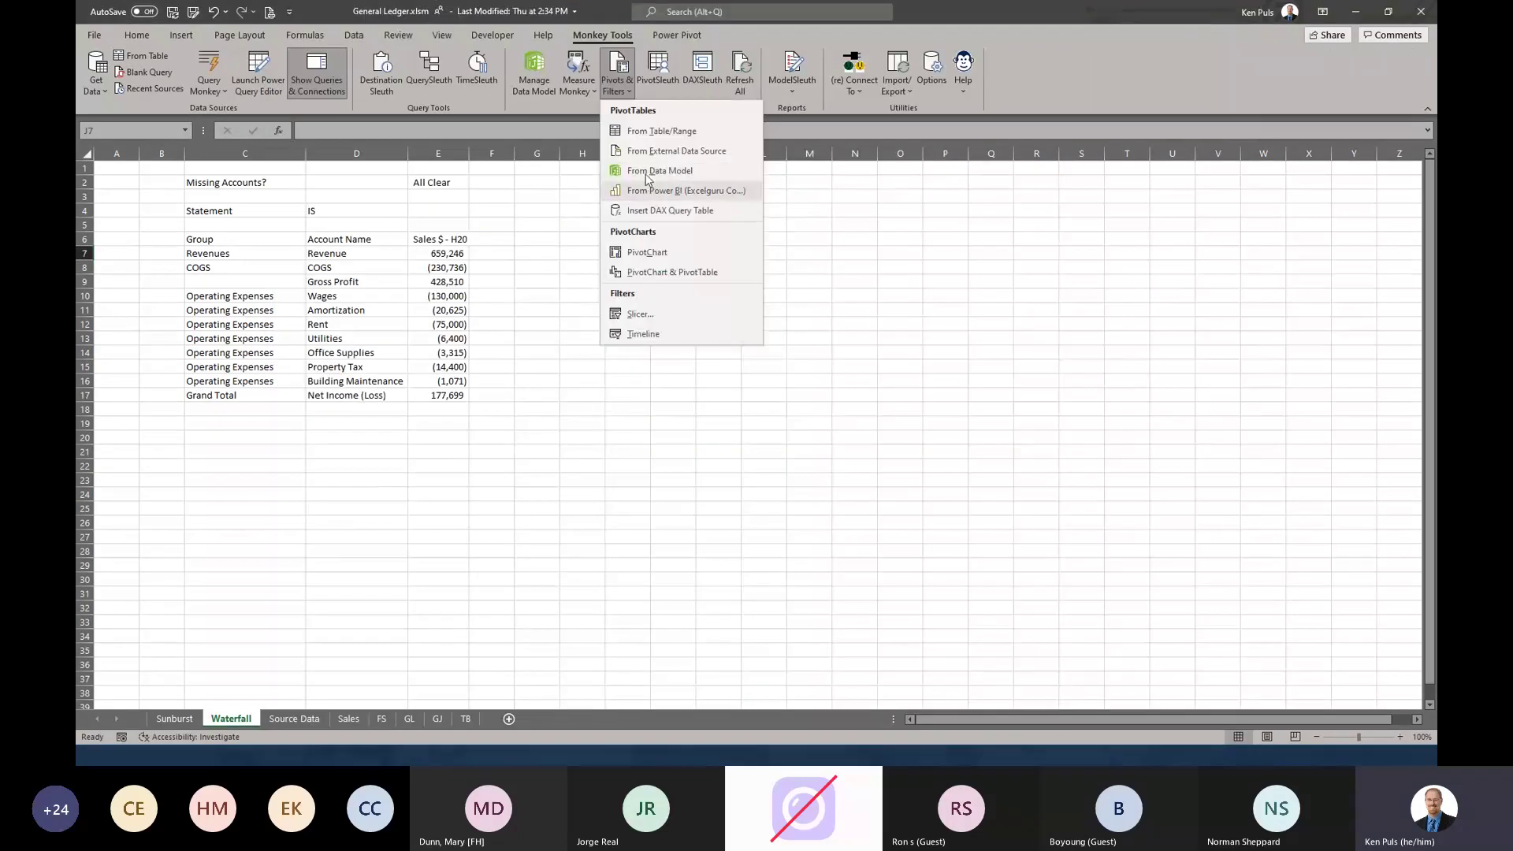
{"action": "left_click", "coordinate": [647, 172]}
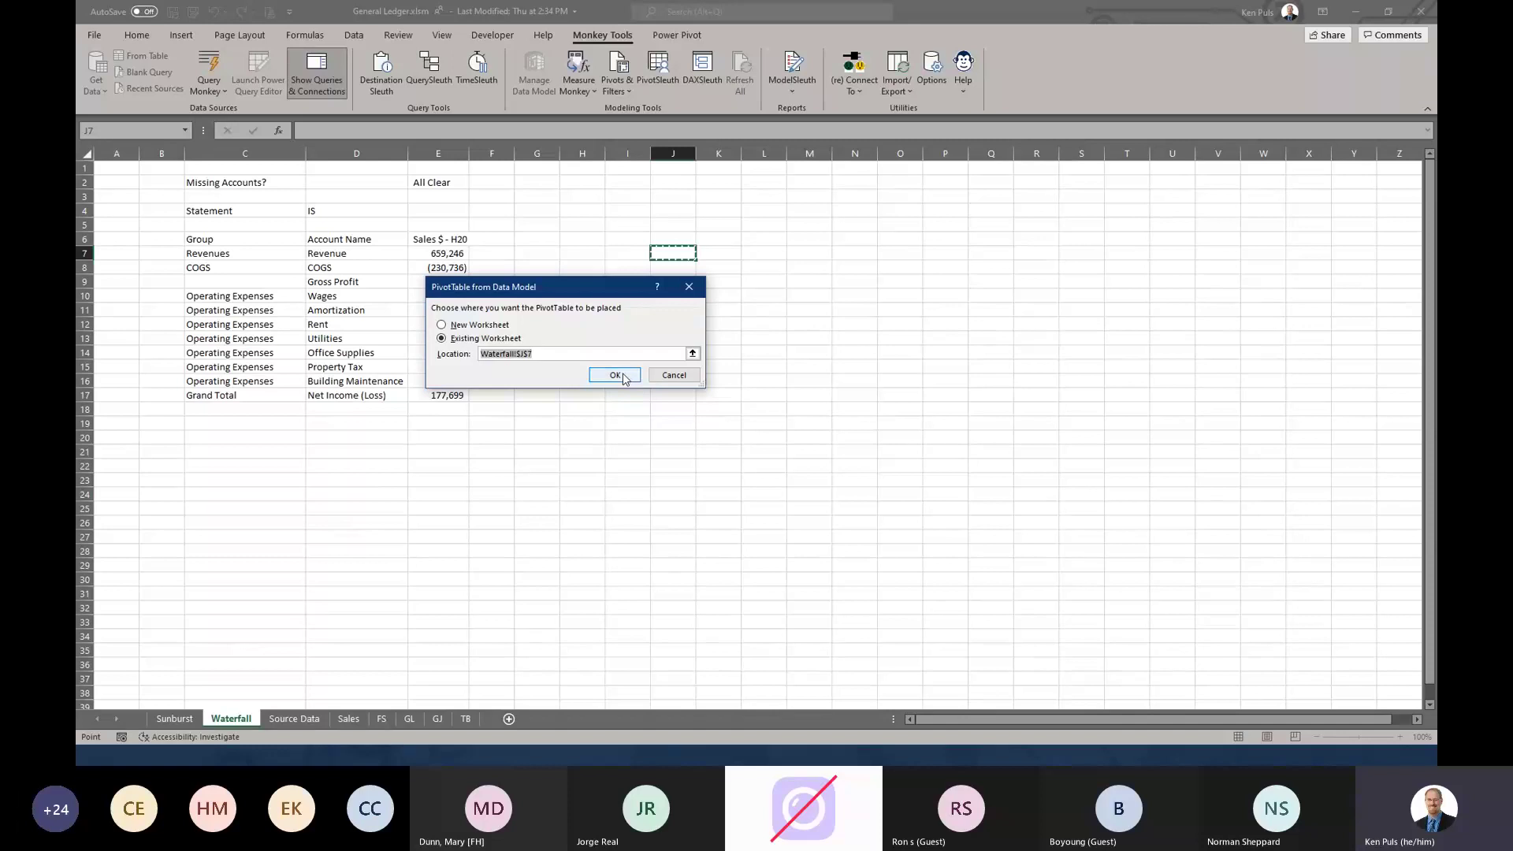
{"action": "left_click", "coordinate": [615, 375]}
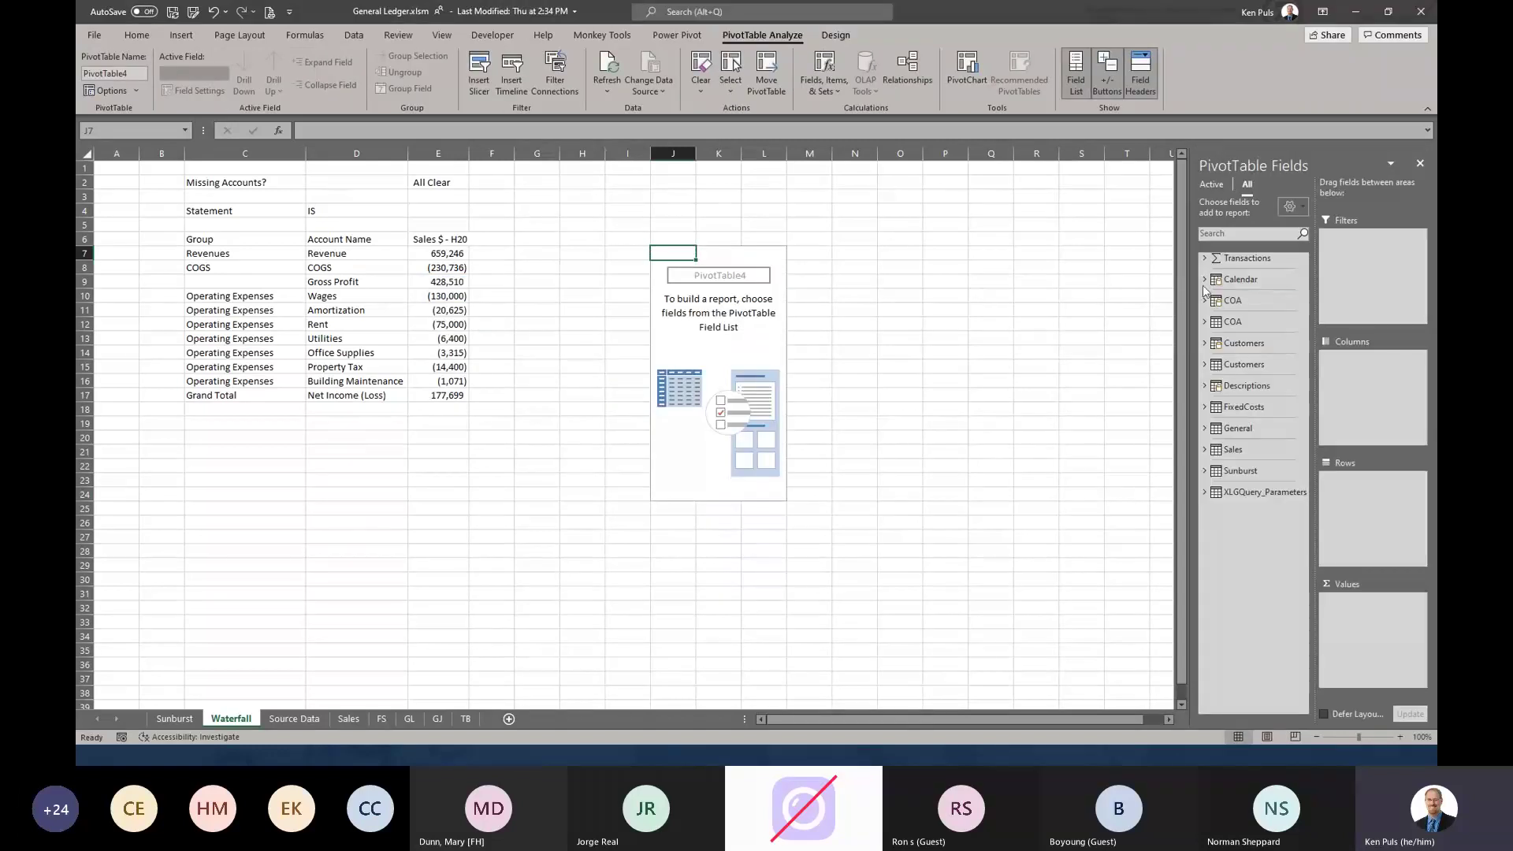
- Add a timeline for the Calendar table's Date field and place it beneath the income statement, around row 20
{"action": "left_click", "coordinate": [1204, 279]}
{"action": "right_click", "coordinate": [1239, 296]}
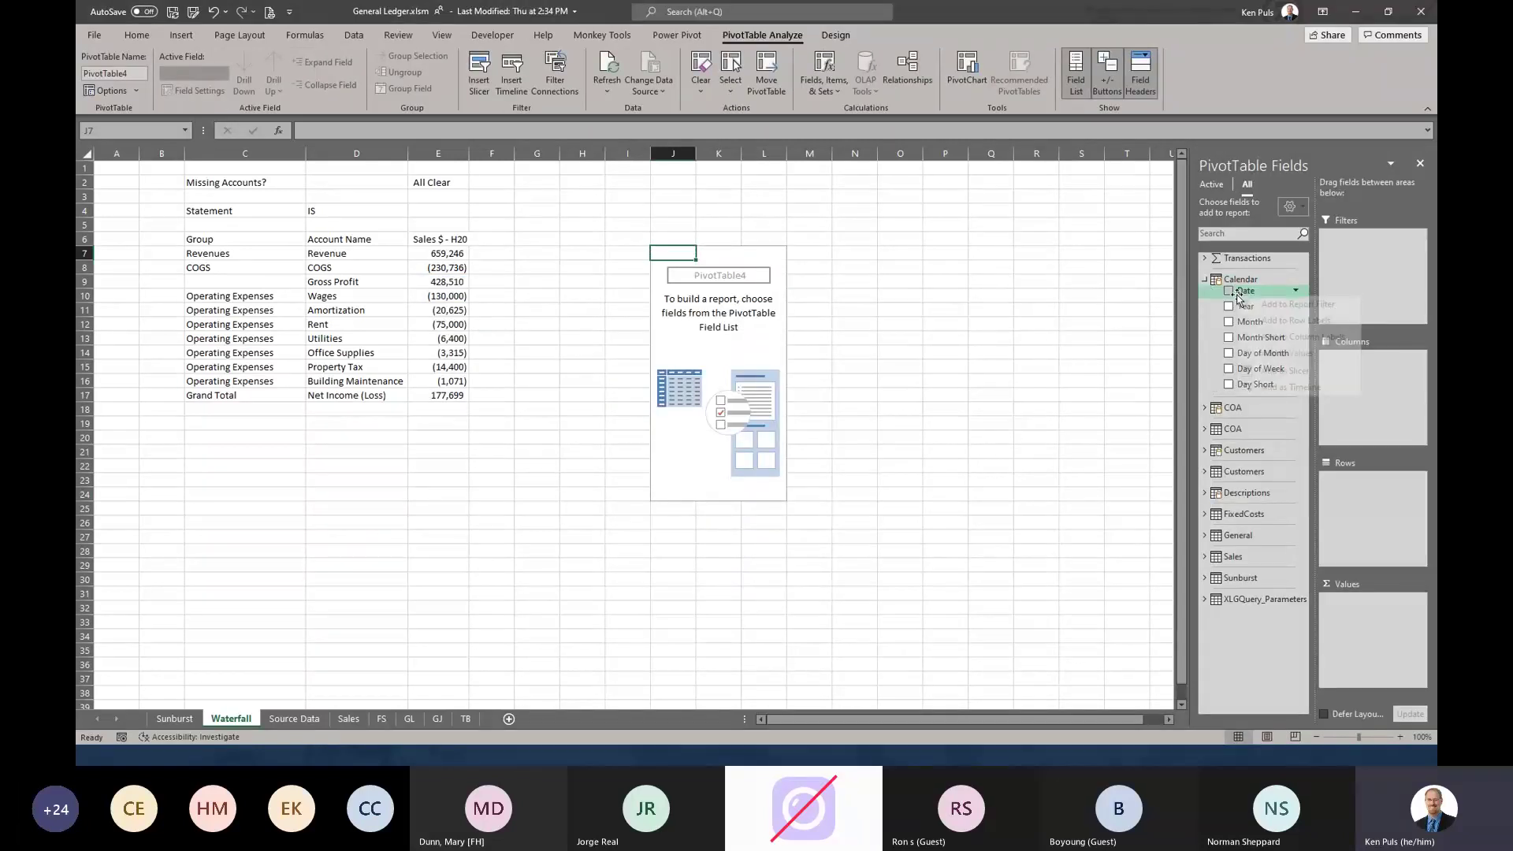
{"action": "left_click", "coordinate": [1279, 386]}
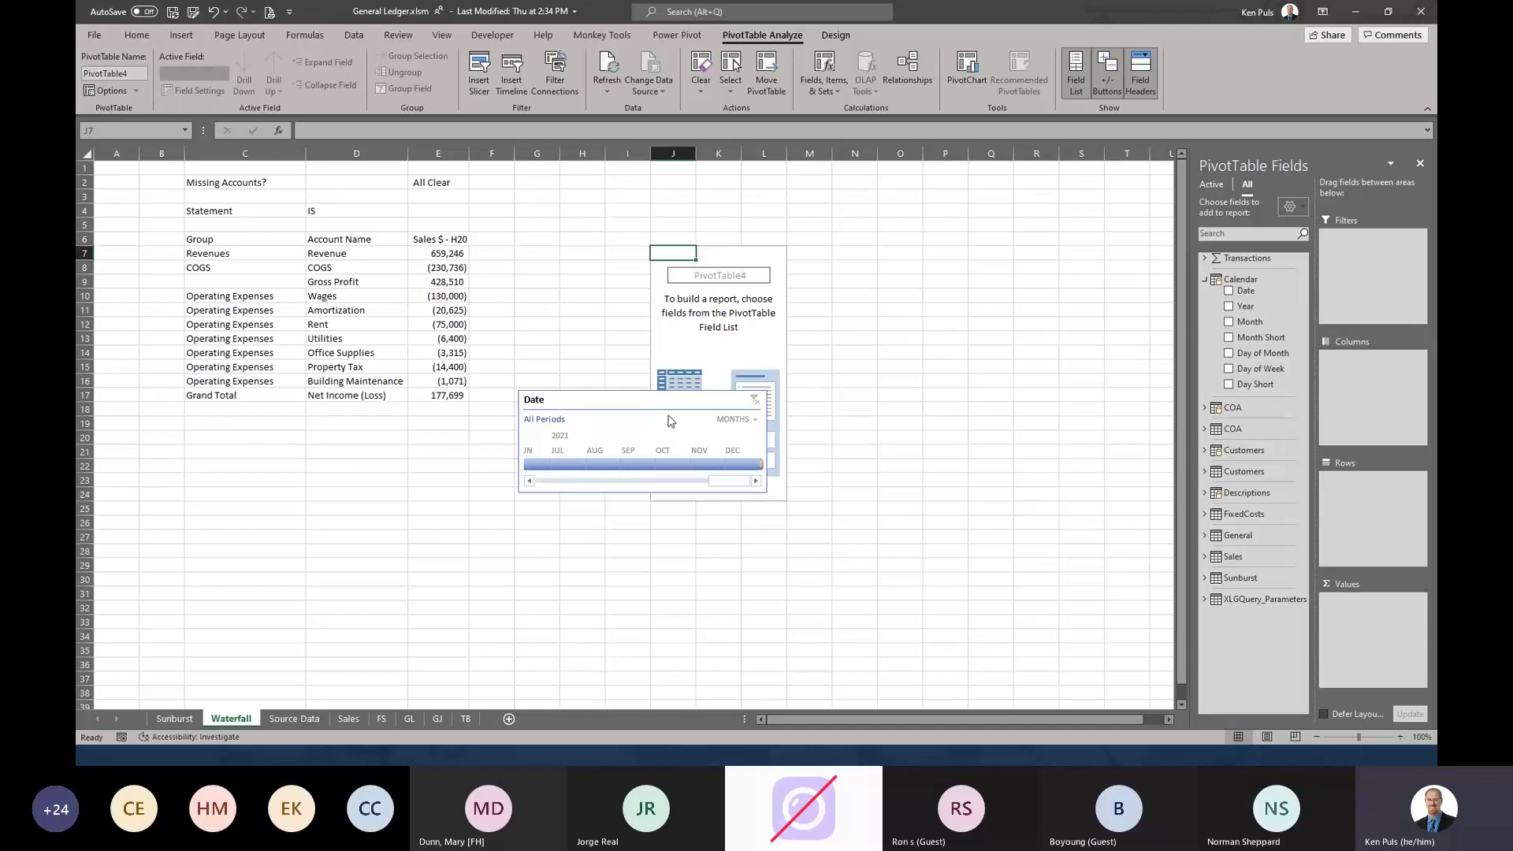
{"action": "left_click_drag", "start_coordinate": [652, 402], "coordinate": [314, 451]}
- Add the Sales $ - H20 measure from the Transactions table to the PivotTable's values
{"action": "left_click", "coordinate": [695, 275]}
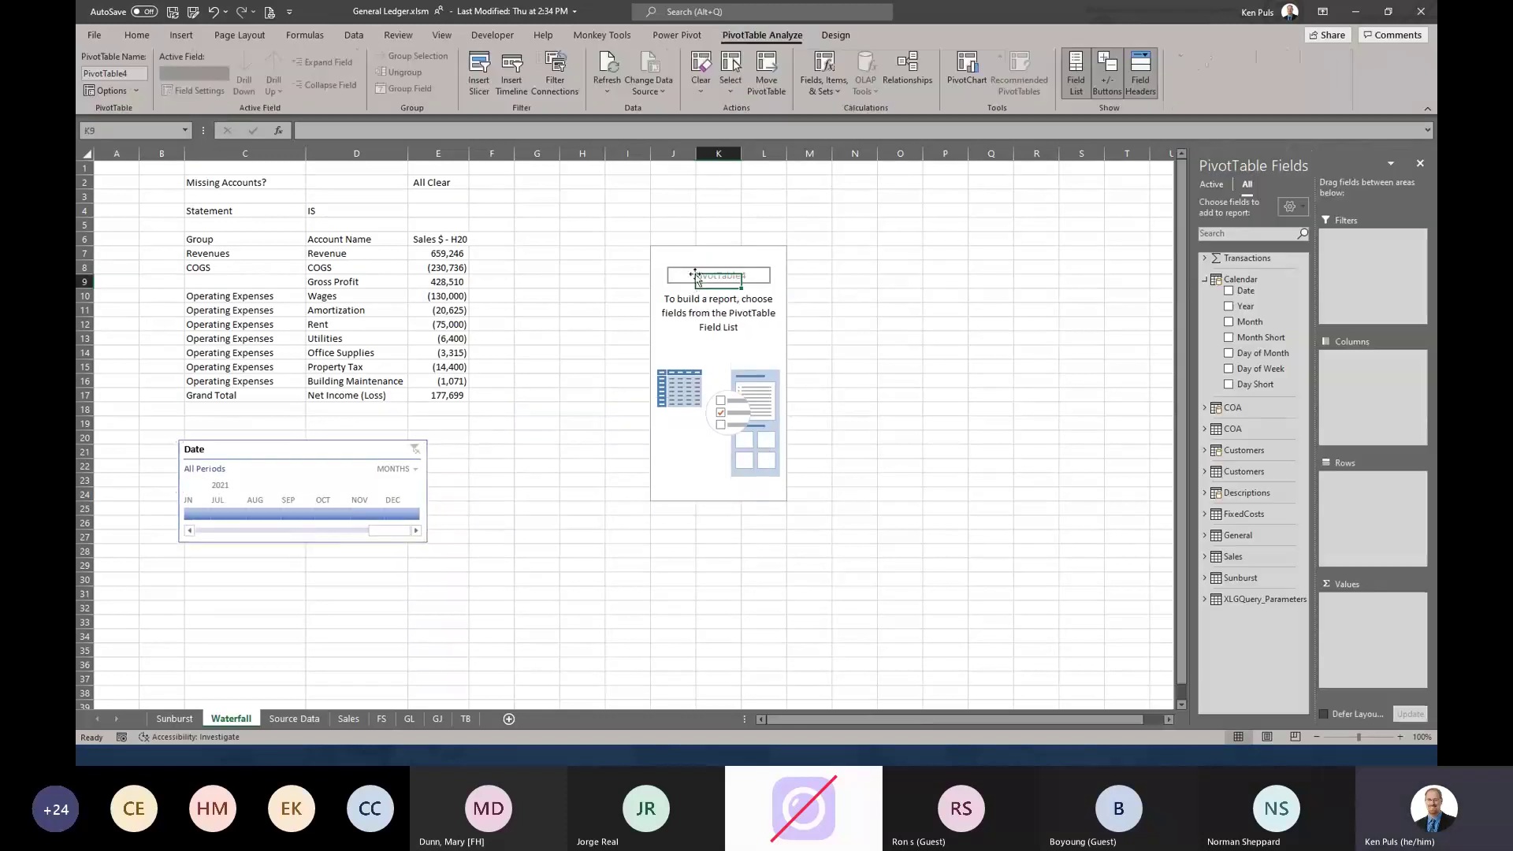
{"action": "left_click", "coordinate": [669, 252]}
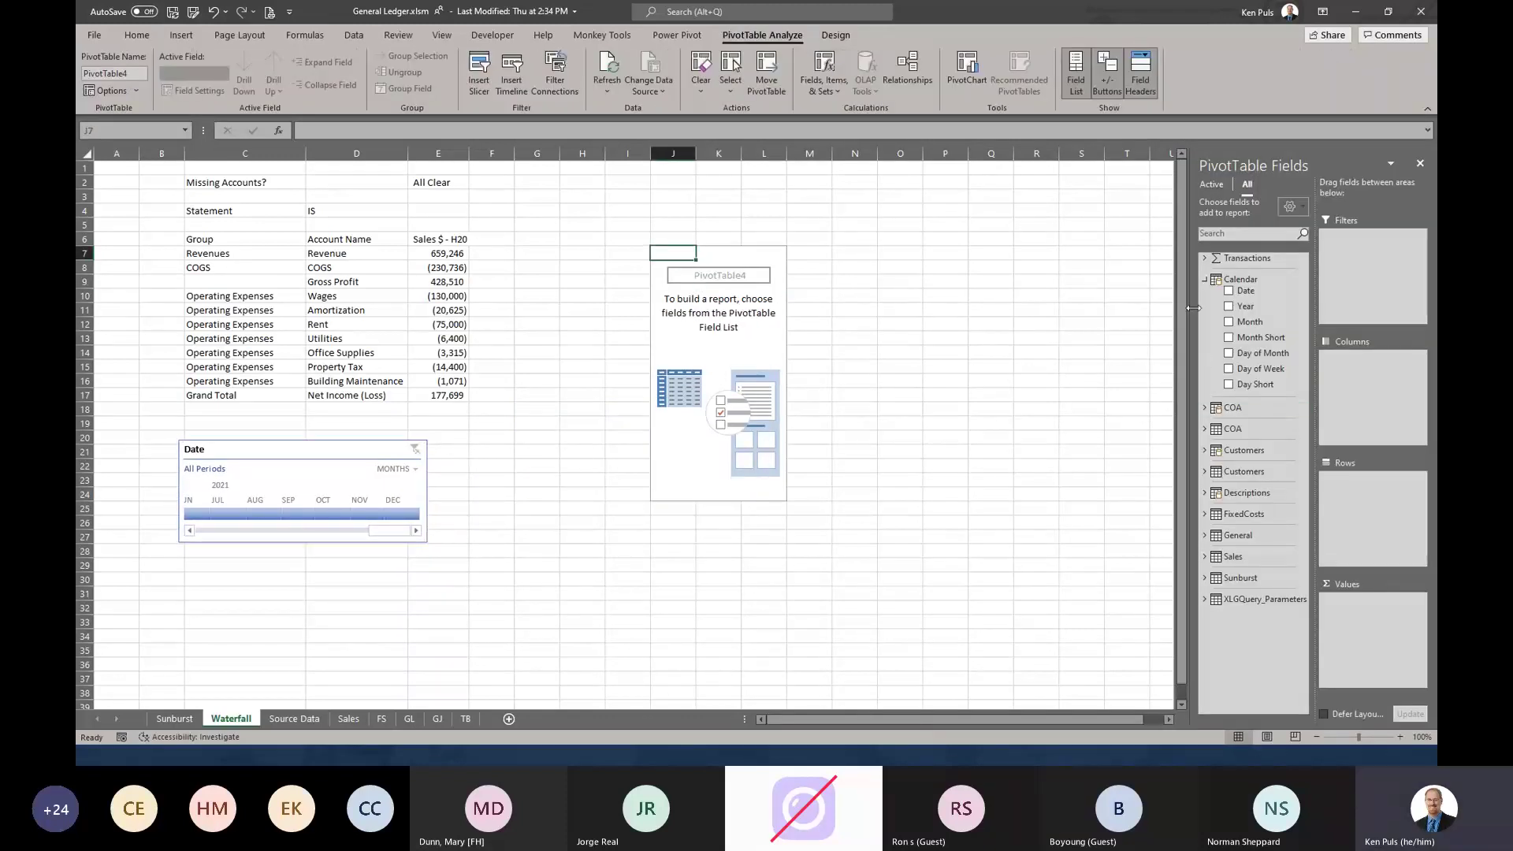
{"action": "left_click", "coordinate": [1204, 258]}
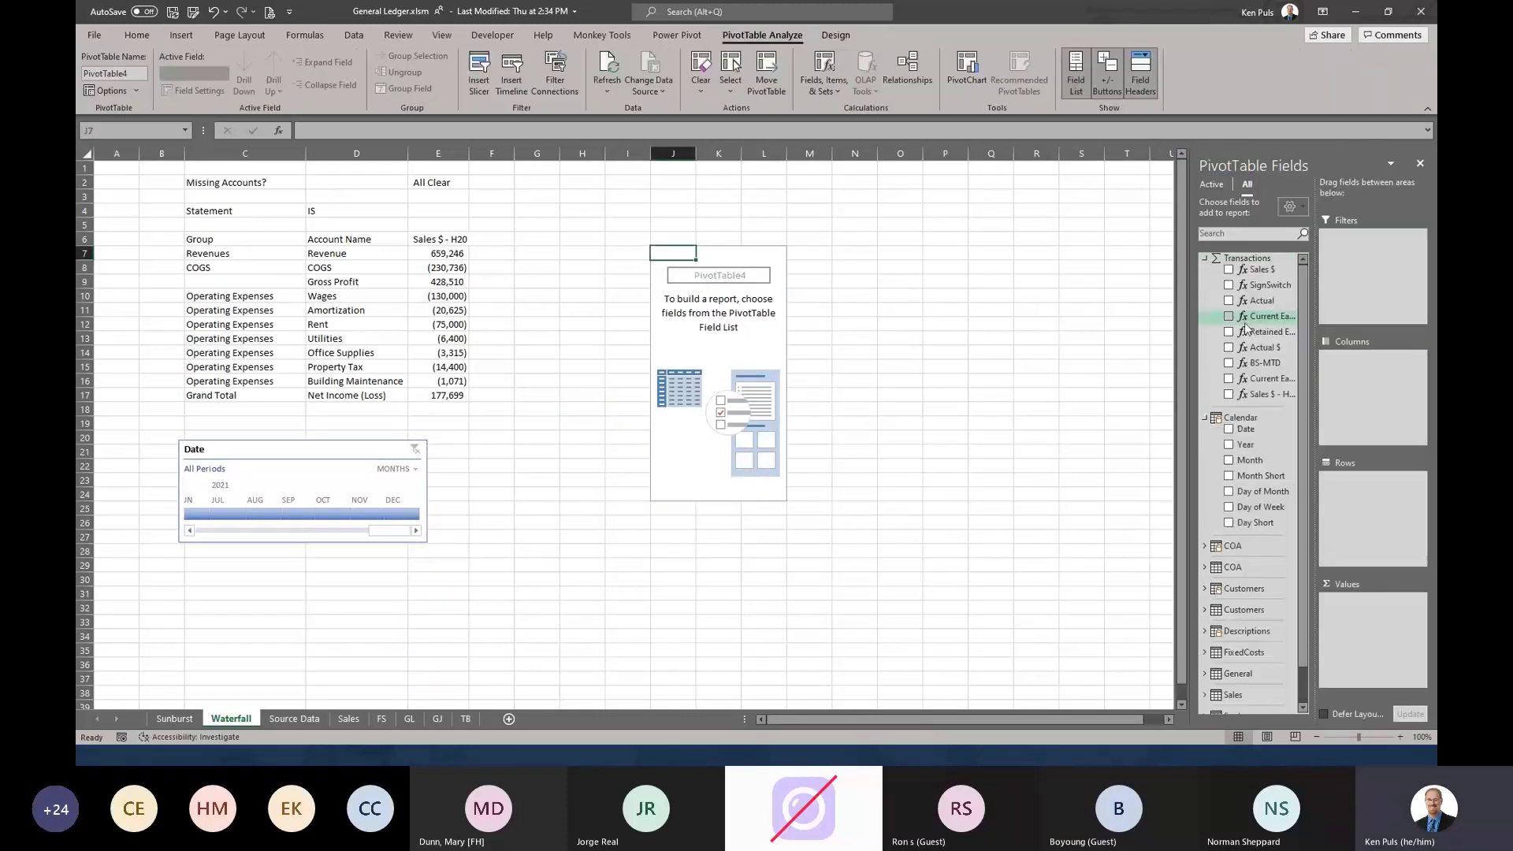
{"action": "left_click", "coordinate": [1229, 395]}
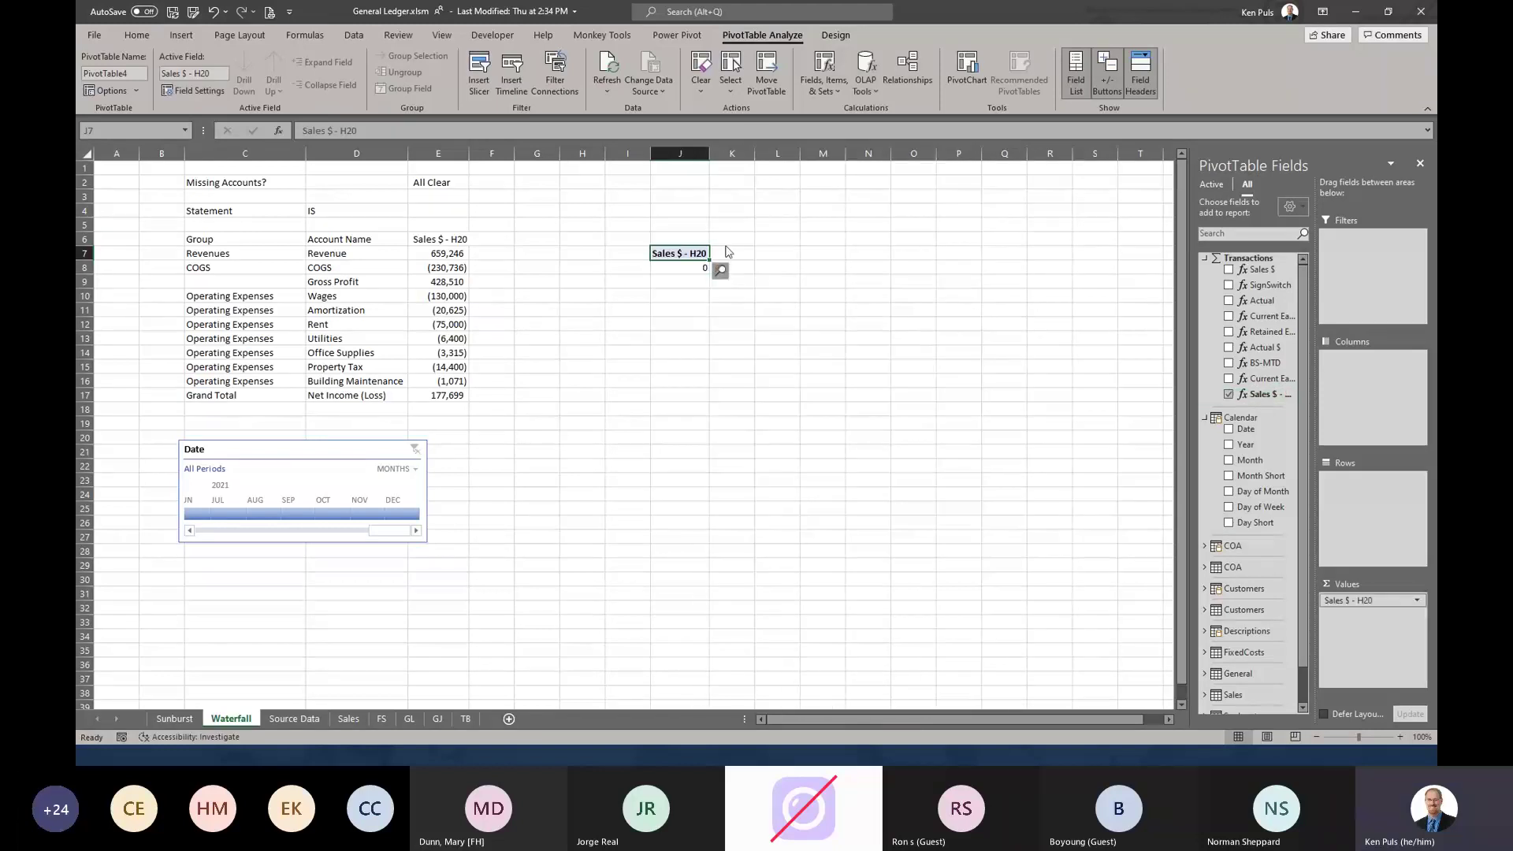
- Convert the PivotTable at J7 to cube formulas and show the CUBEVALUE formula in J8
{"action": "left_click", "coordinate": [865, 75]}
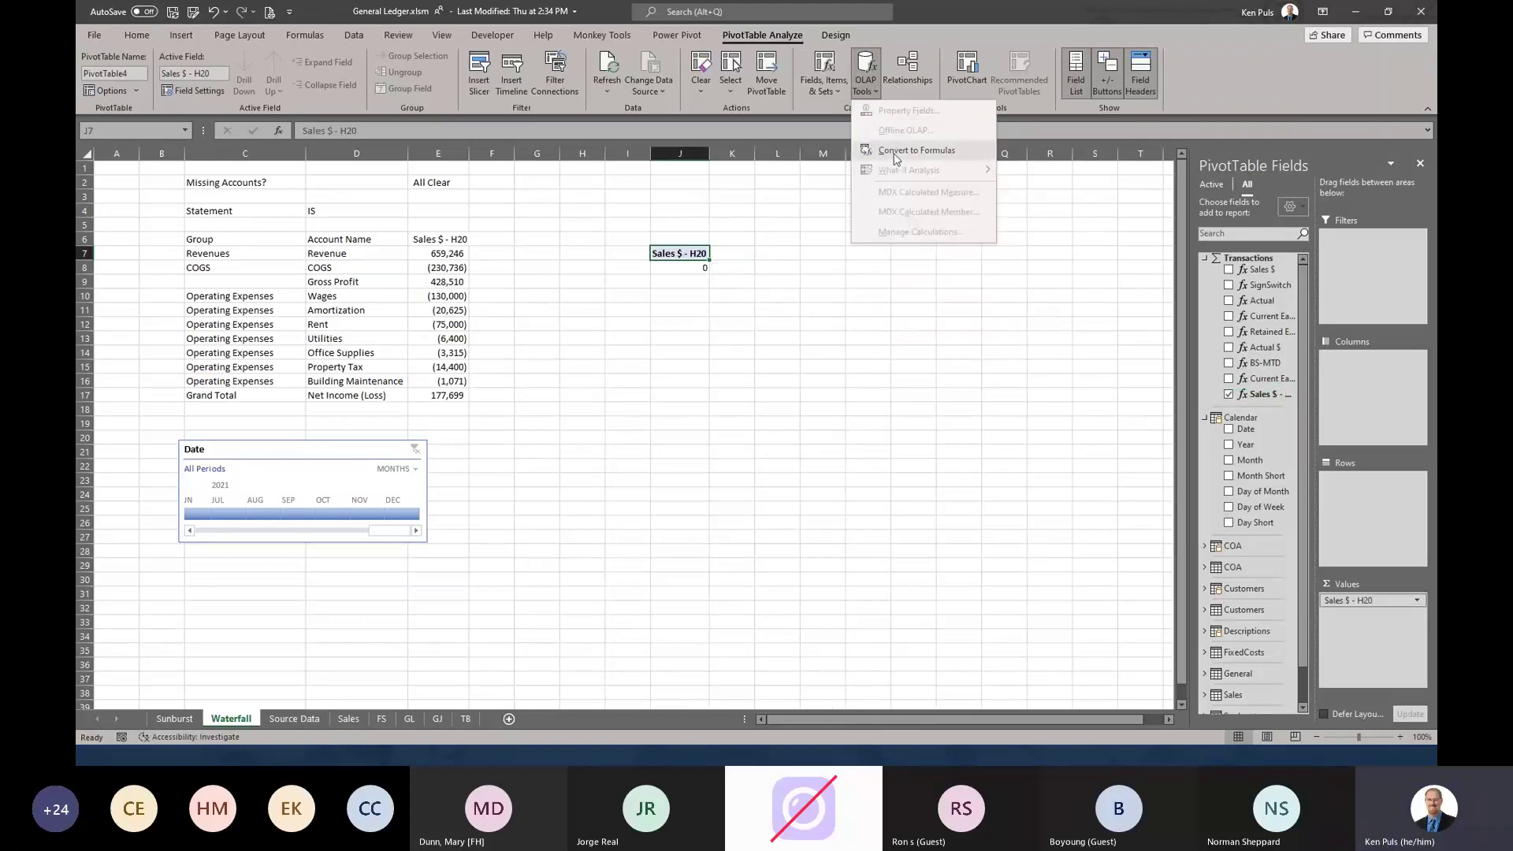
{"action": "left_click", "coordinate": [896, 150]}
{"action": "left_click", "coordinate": [682, 268]}
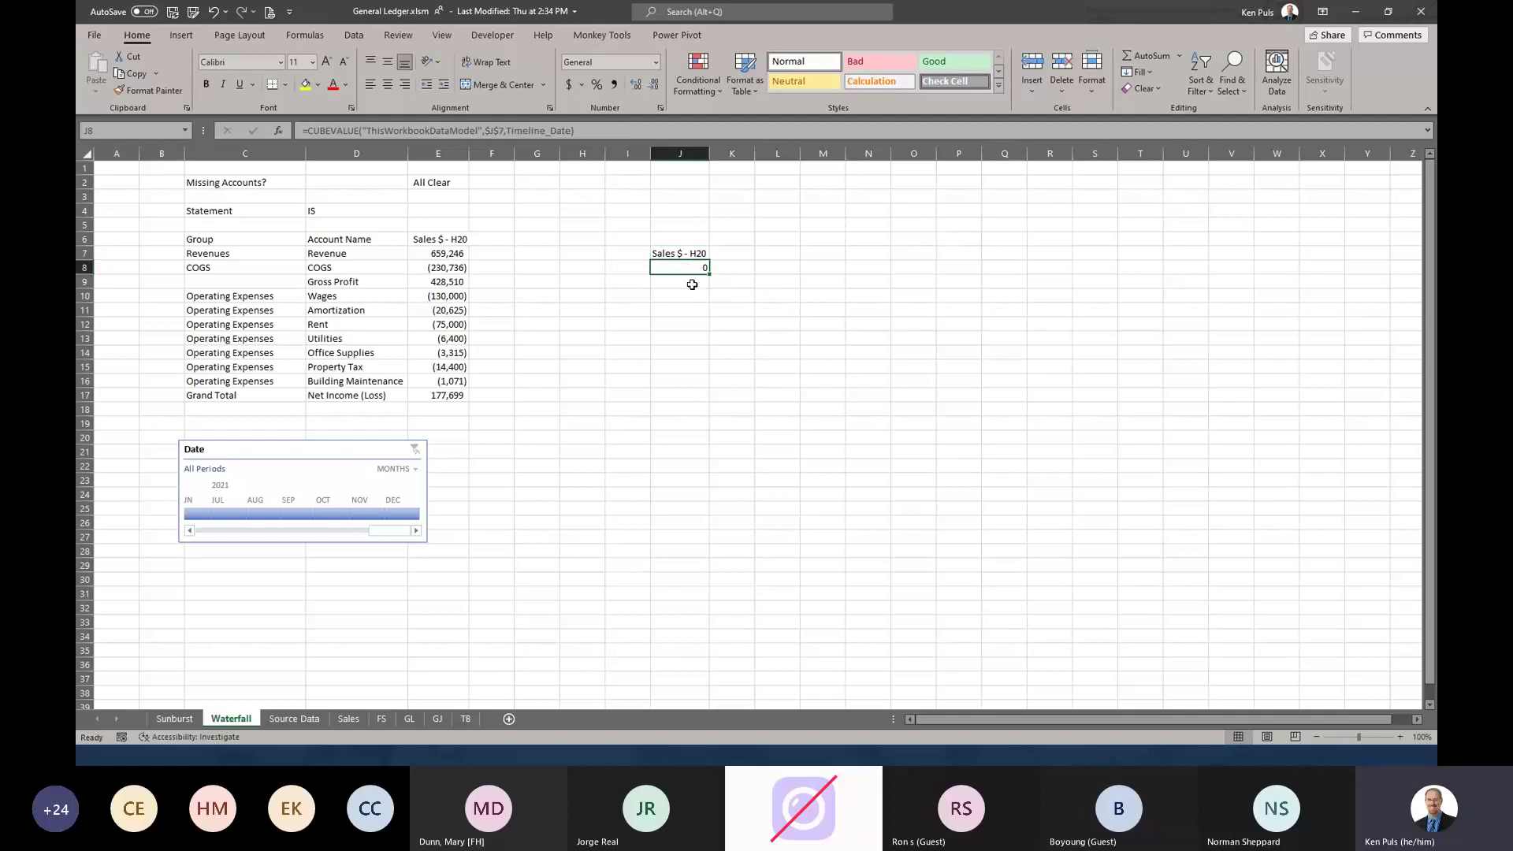
- Copy the Timeline_Date argument from the CUBEVALUE formula in J8 and append it to the Revenue formula in E7
{"action": "left_click_drag", "start_coordinate": [504, 133], "coordinate": [569, 131]}
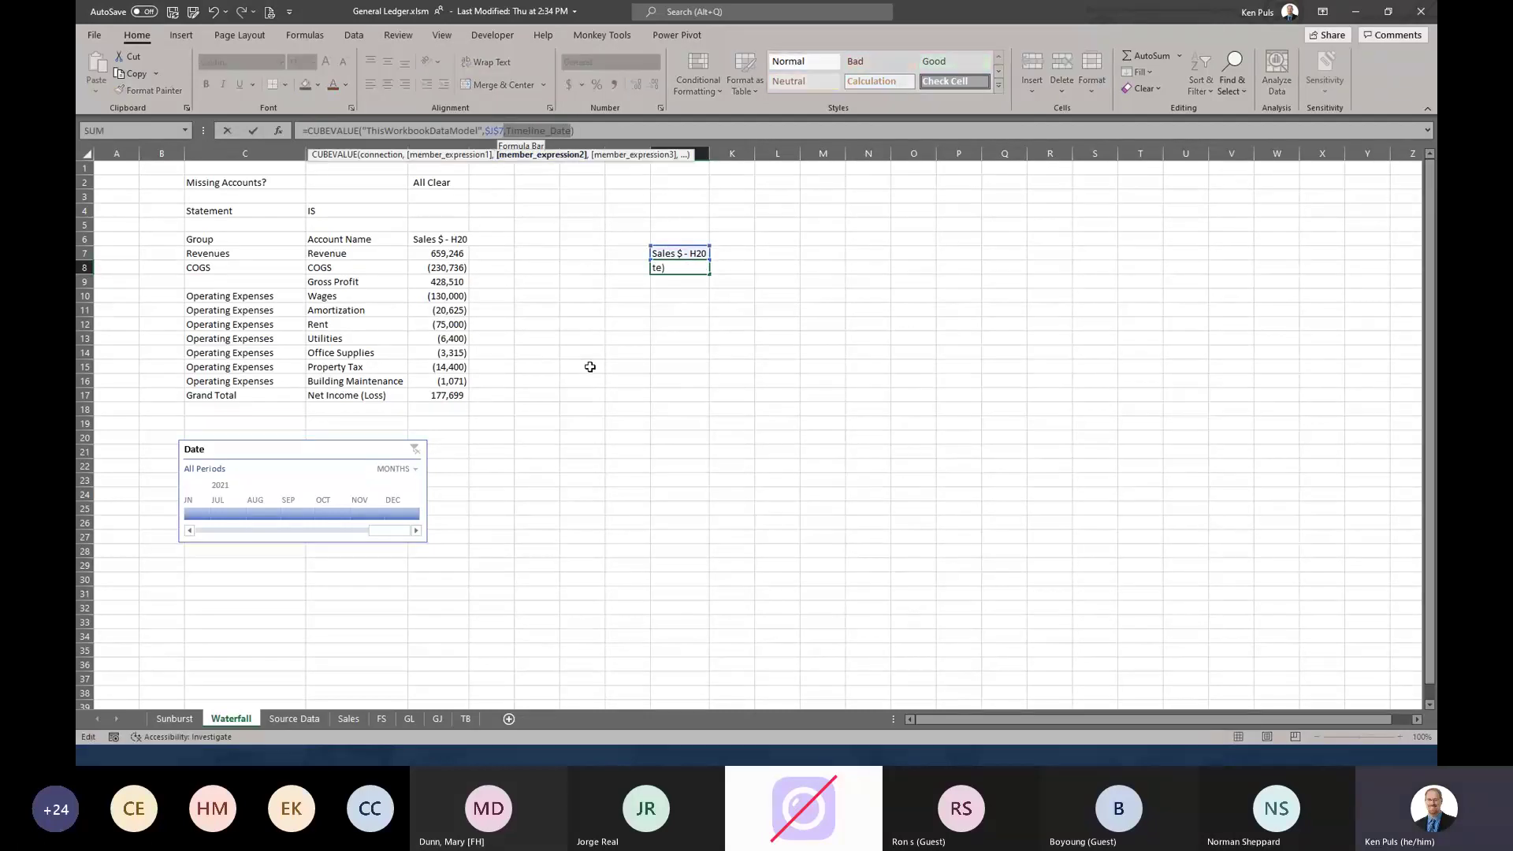
{"action": "key", "text": "Escape"}
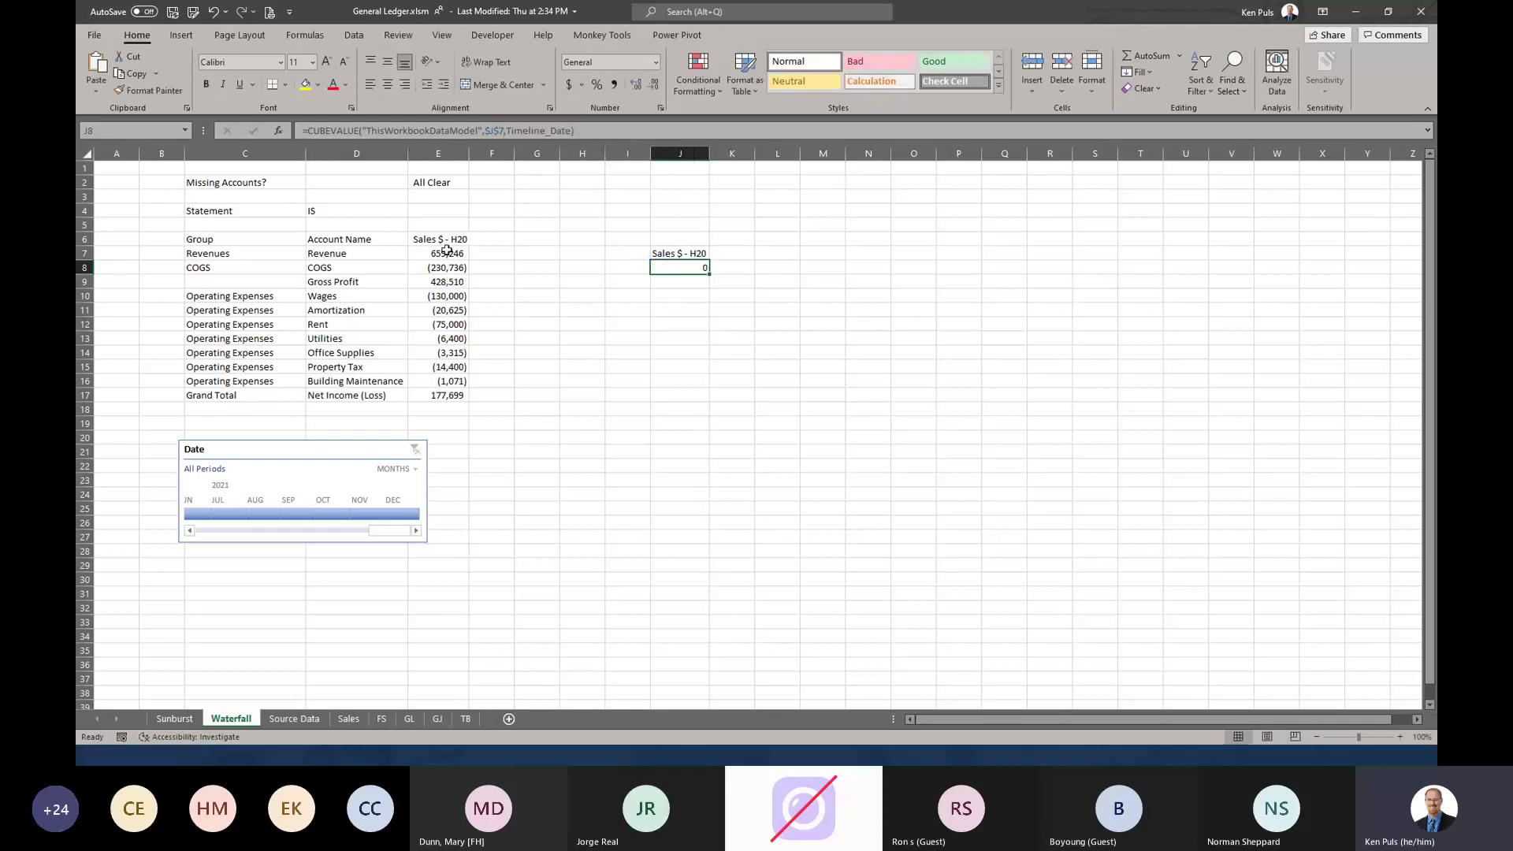
{"action": "left_click", "coordinate": [446, 252]}
{"action": "left_click", "coordinate": [545, 131]}
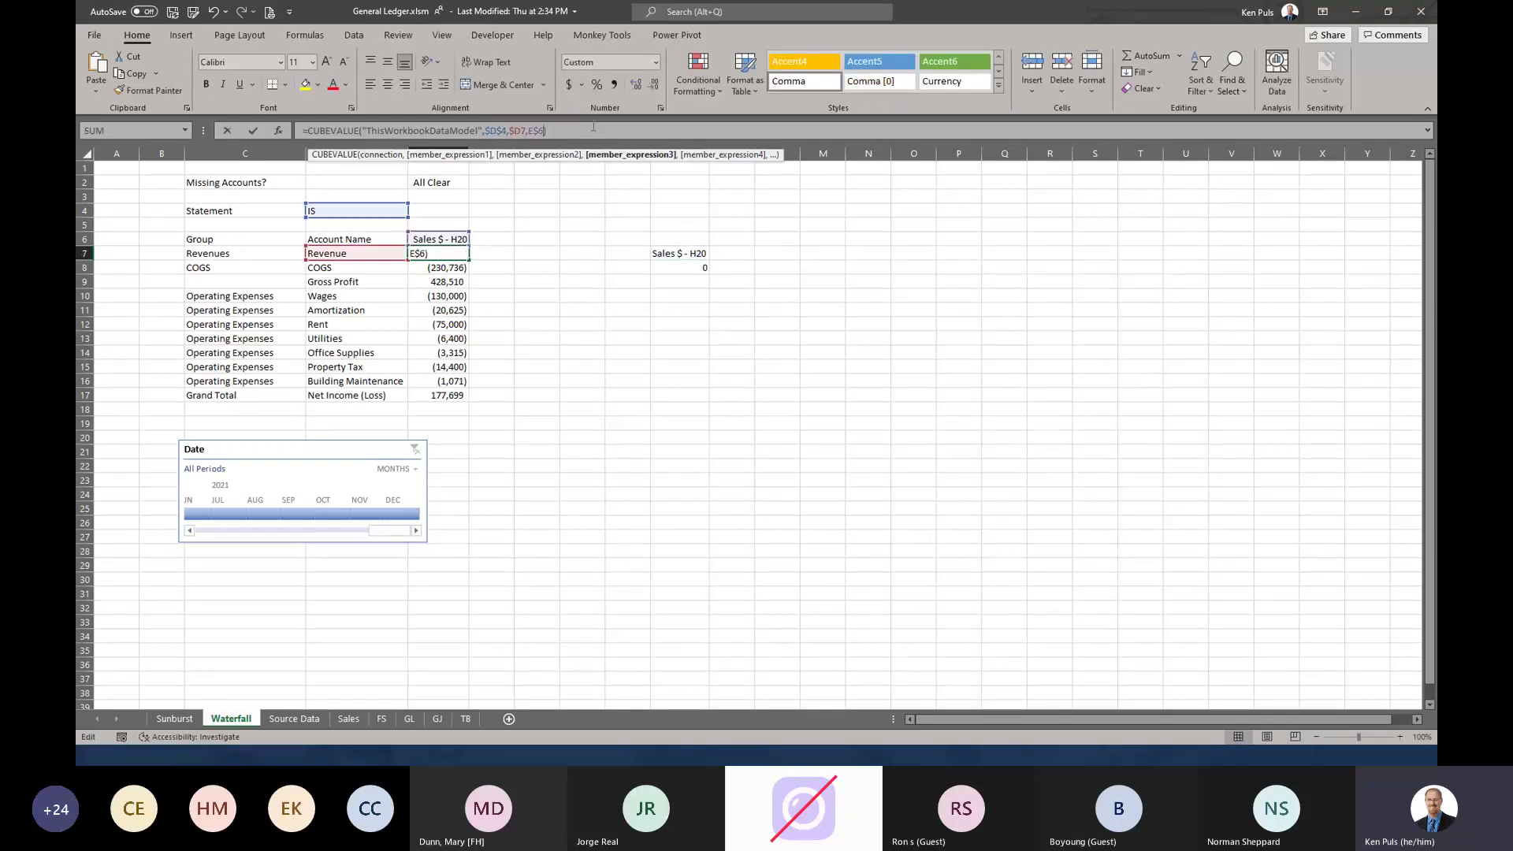
{"action": "type", "text": ",Timeline_Date"}
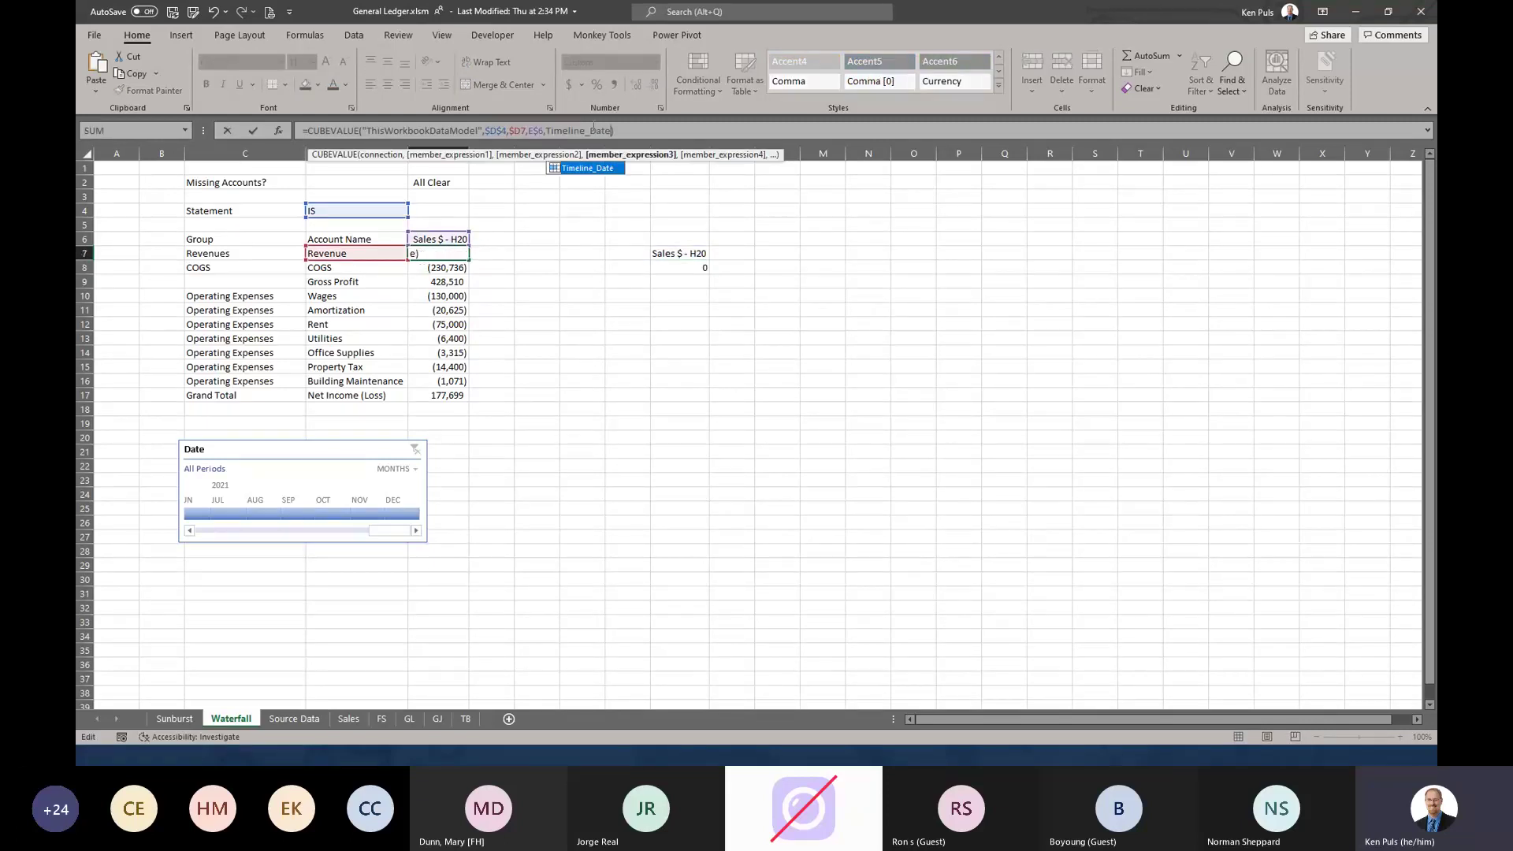
{"action": "key", "text": "Return"}
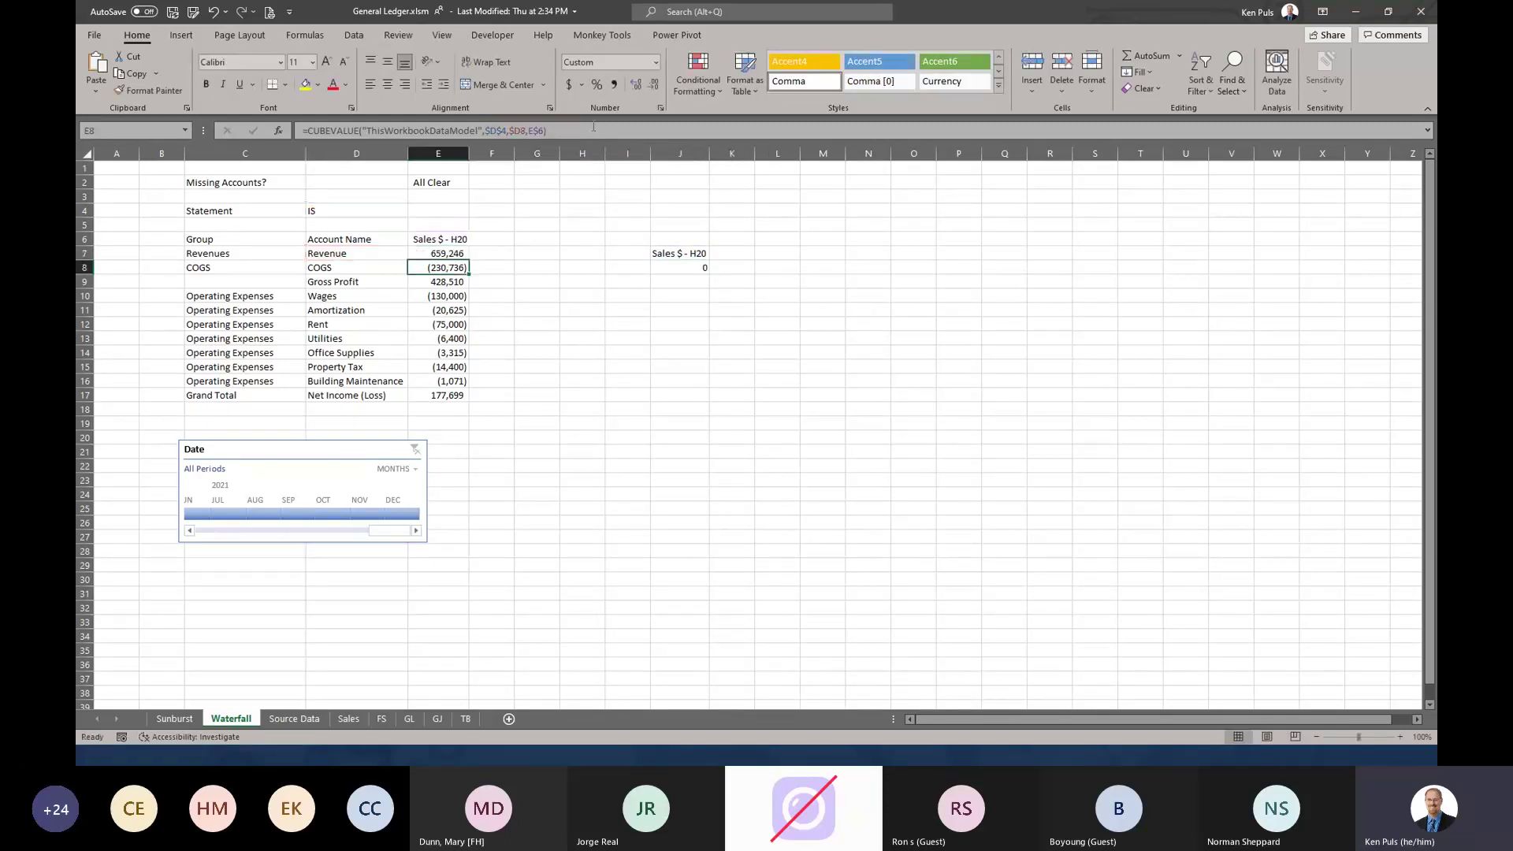
- Append the Timeline_Date argument to the CUBEVALUE formulas for COGS, Wages and Amortization in E8, E10 and E11
{"action": "left_click", "coordinate": [544, 130]}
{"action": "type", "text": ",Timeline_Date"}
{"action": "key", "text": "Return"}
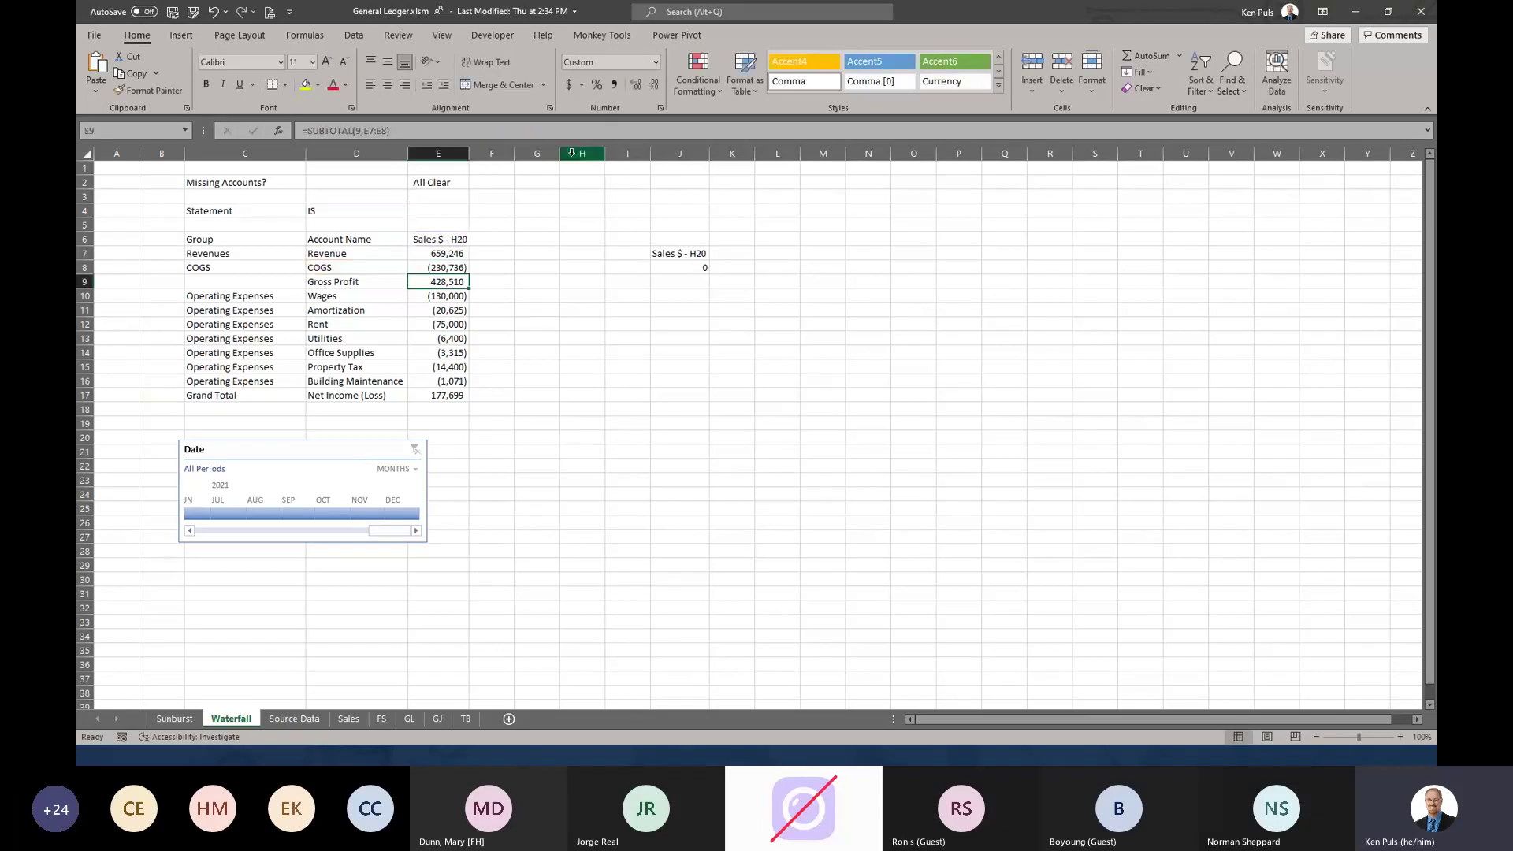
{"action": "key", "text": "Down"}
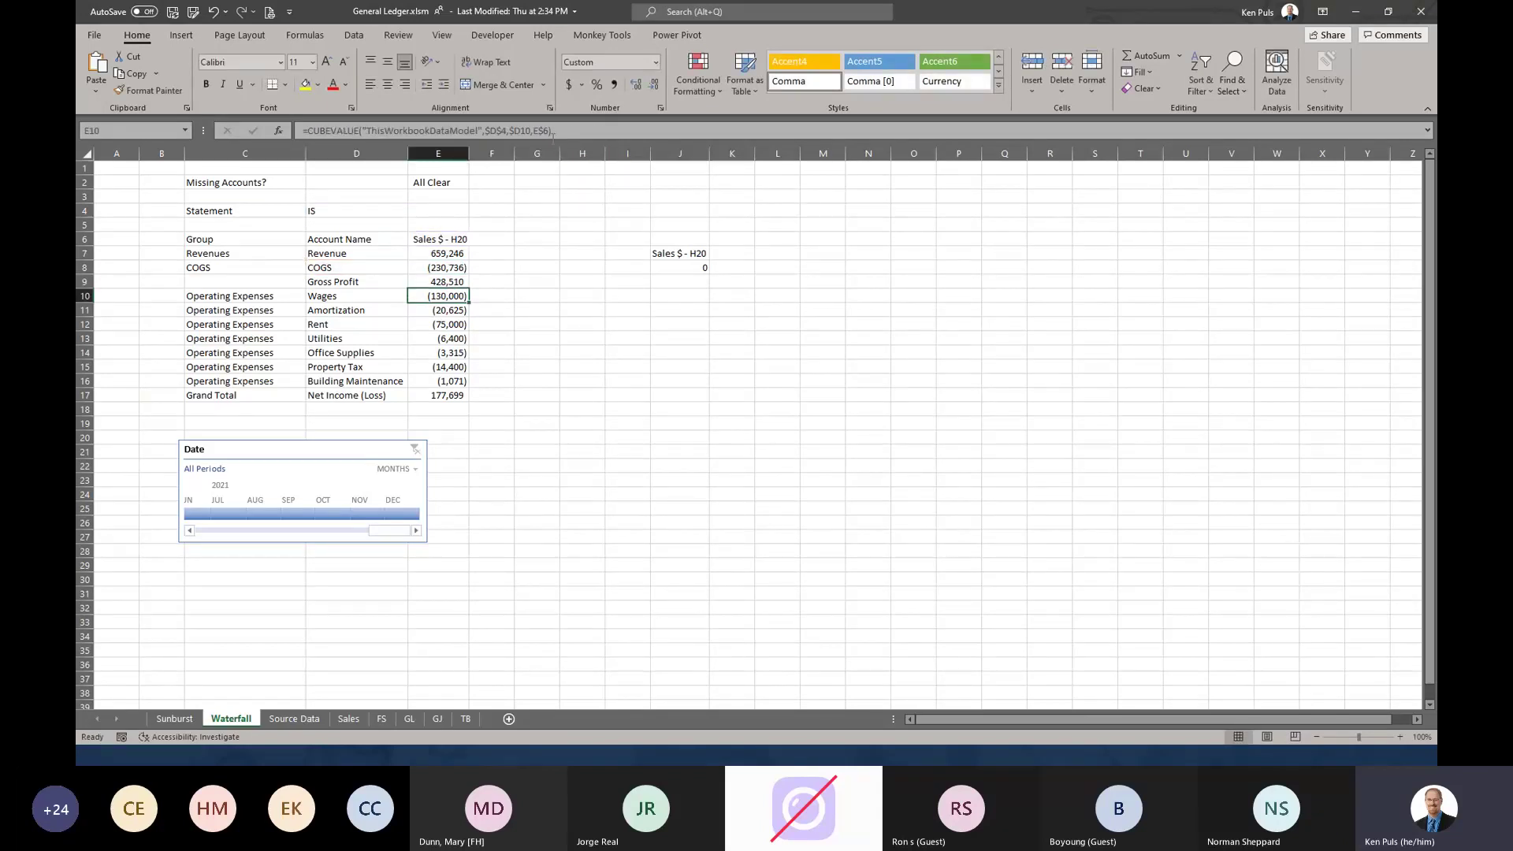
{"action": "left_click", "coordinate": [550, 130]}
{"action": "type", "text": ",Timeline_Date"}
{"action": "key", "text": "Return"}
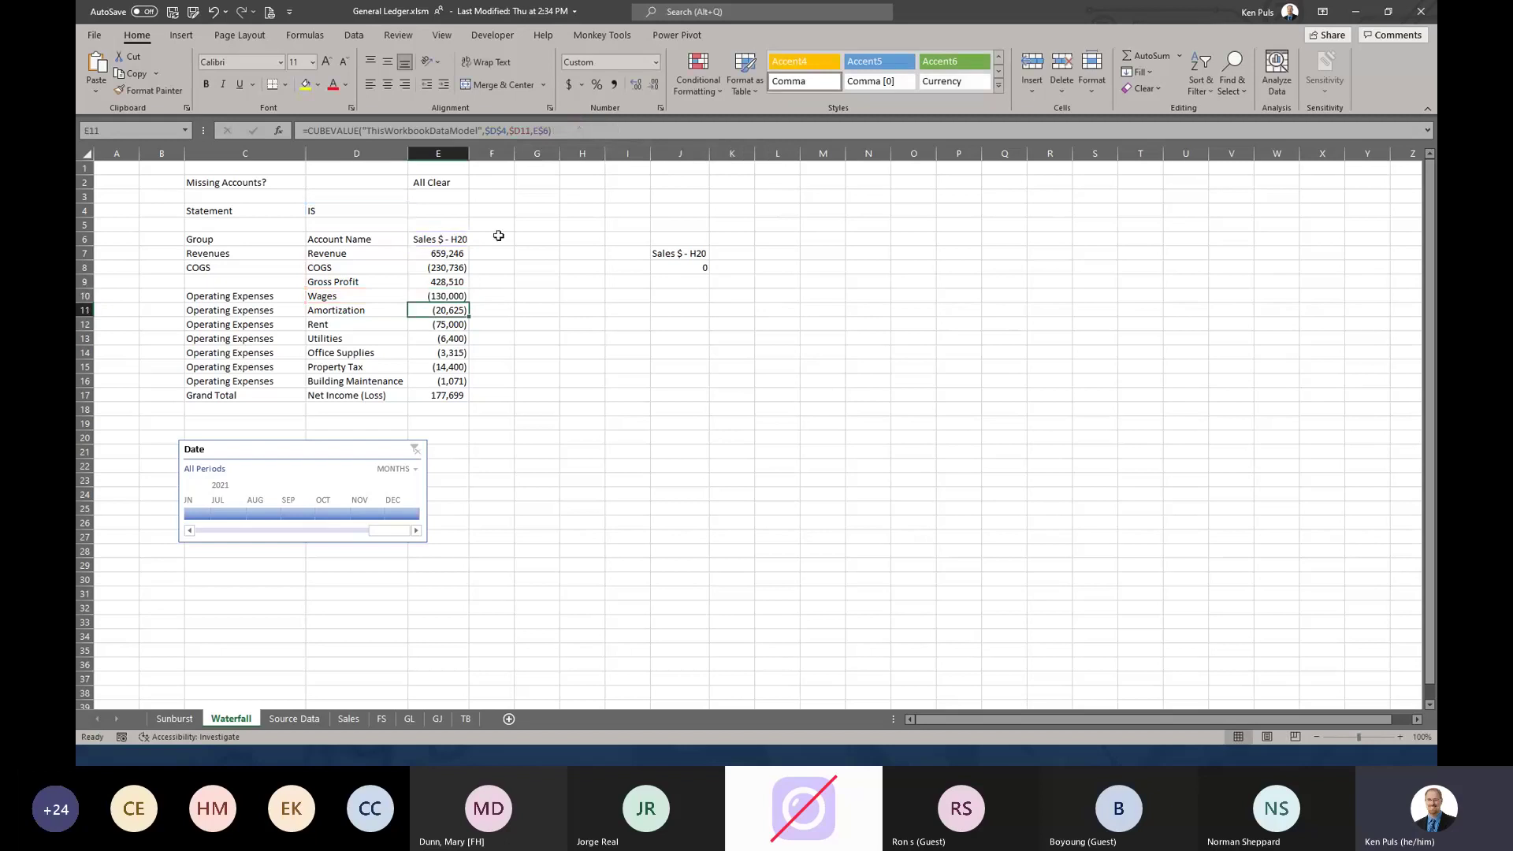
{"action": "left_click", "coordinate": [552, 130]}
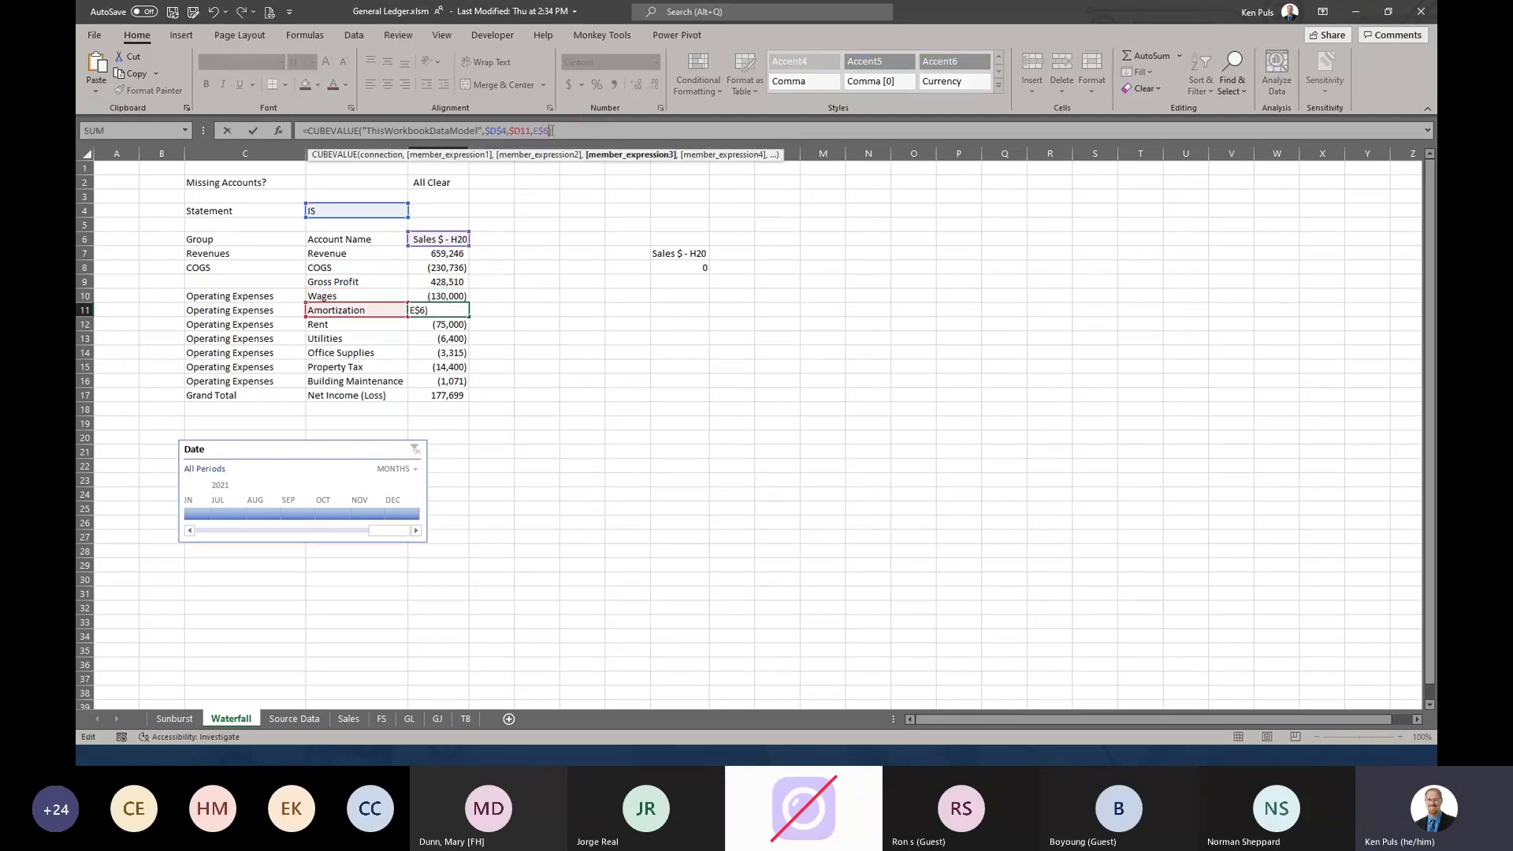
{"action": "key", "text": "Return"}
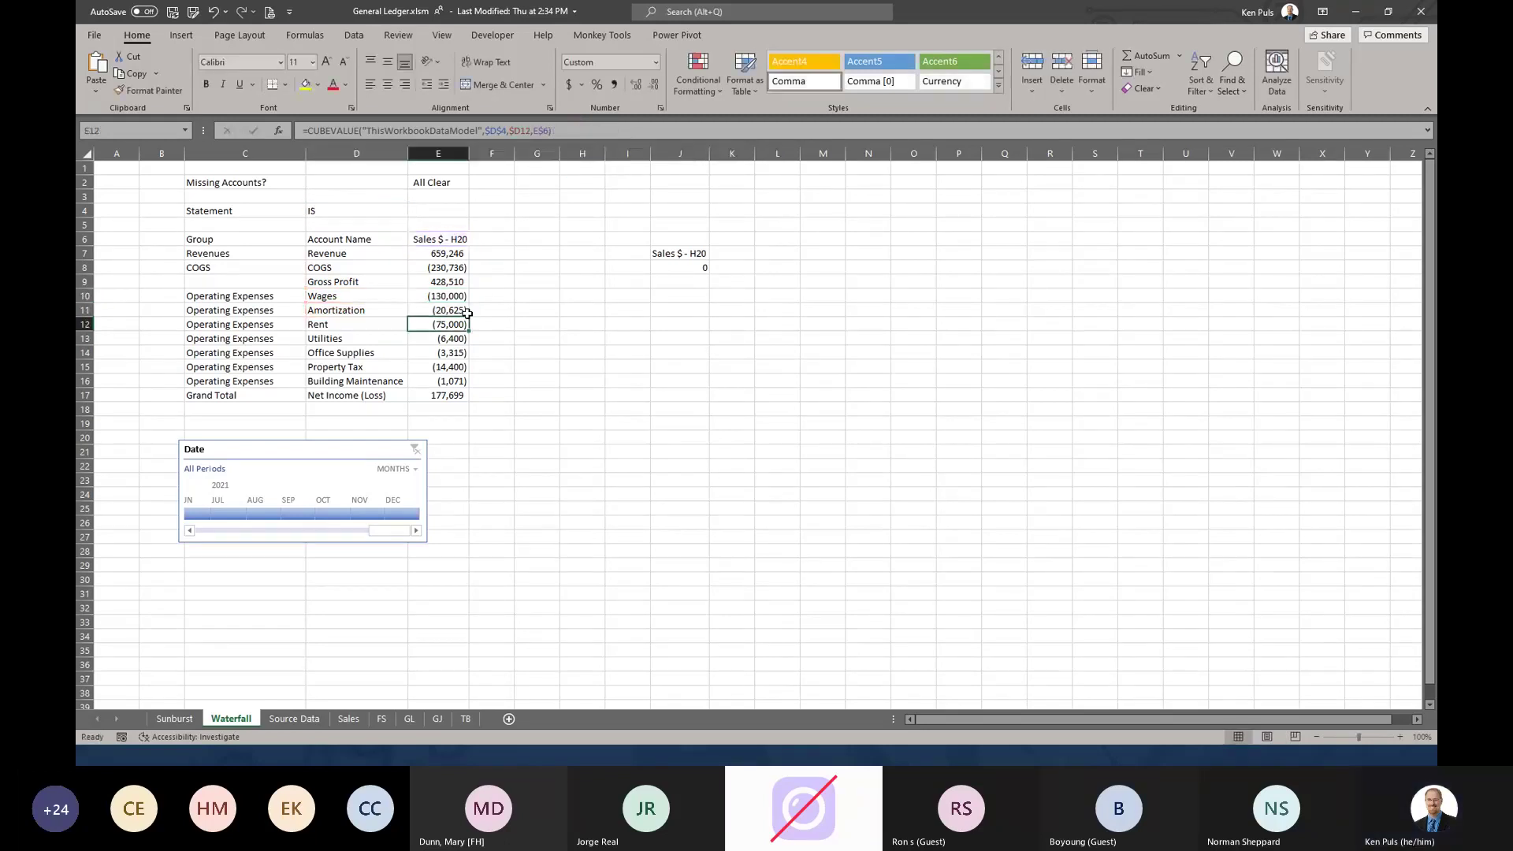
- Replace every ")" with ",Timeline_Date)" in the formulas of E12:E17
{"action": "left_click_drag", "start_coordinate": [446, 324], "coordinate": [439, 396]}
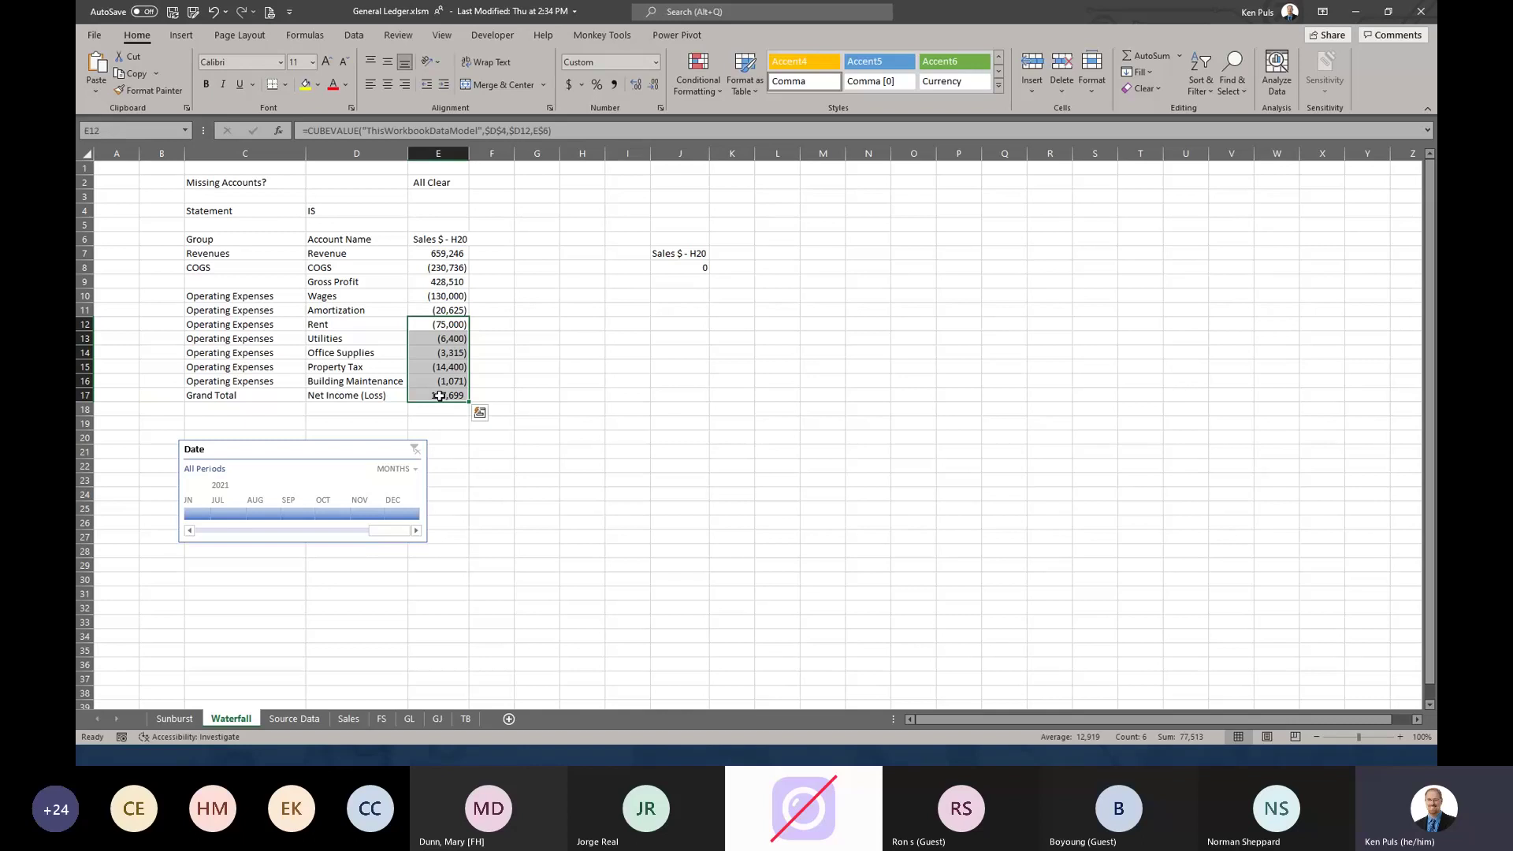
{"action": "key", "text": "ctrl+h"}
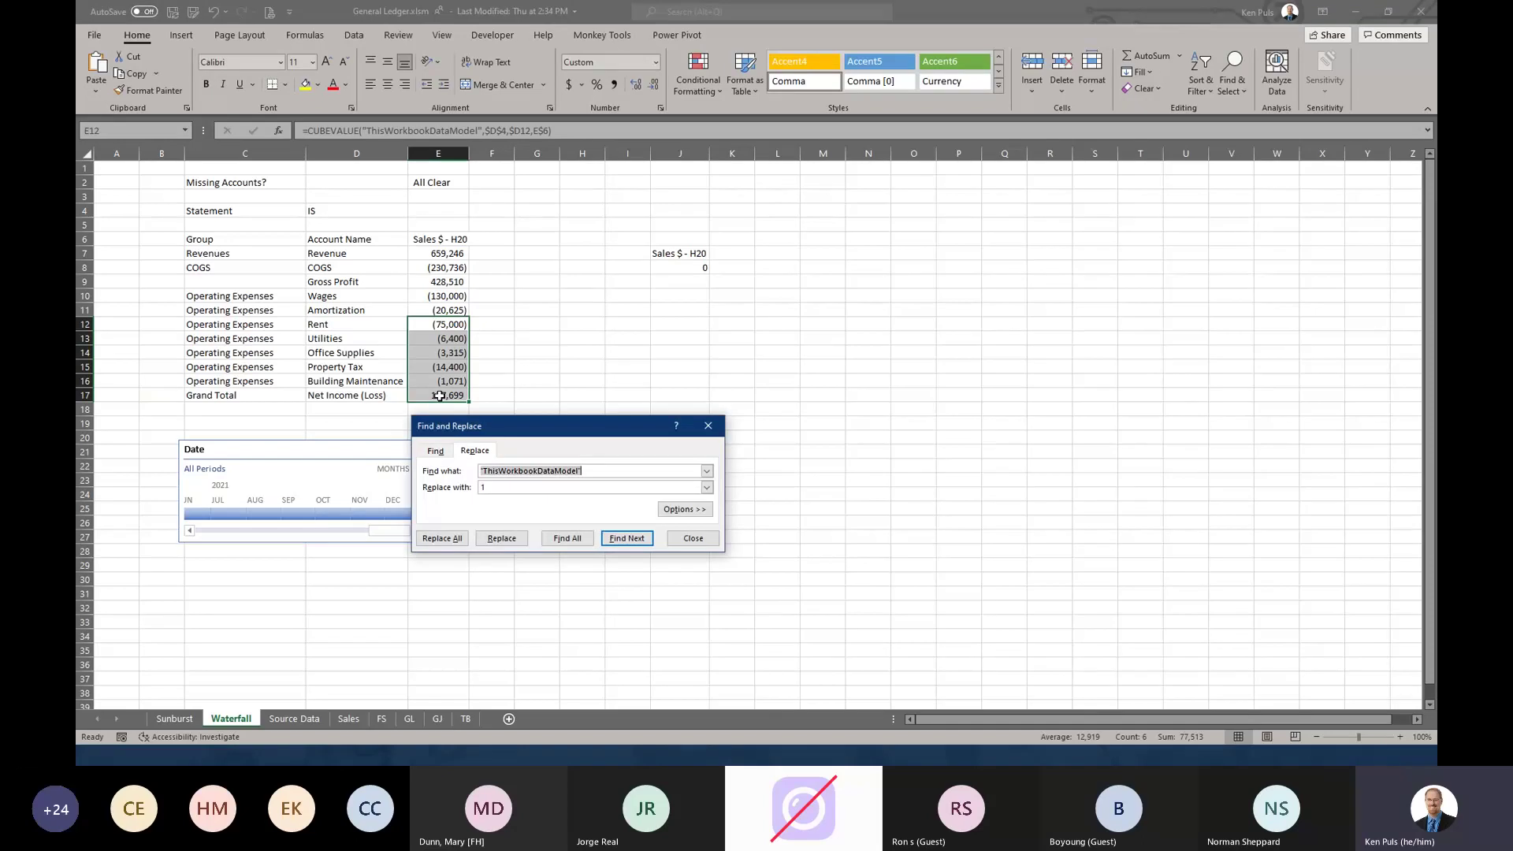
{"action": "key", "text": "BackSpace"}
{"action": "type", "text": ",Timeline_Date"}
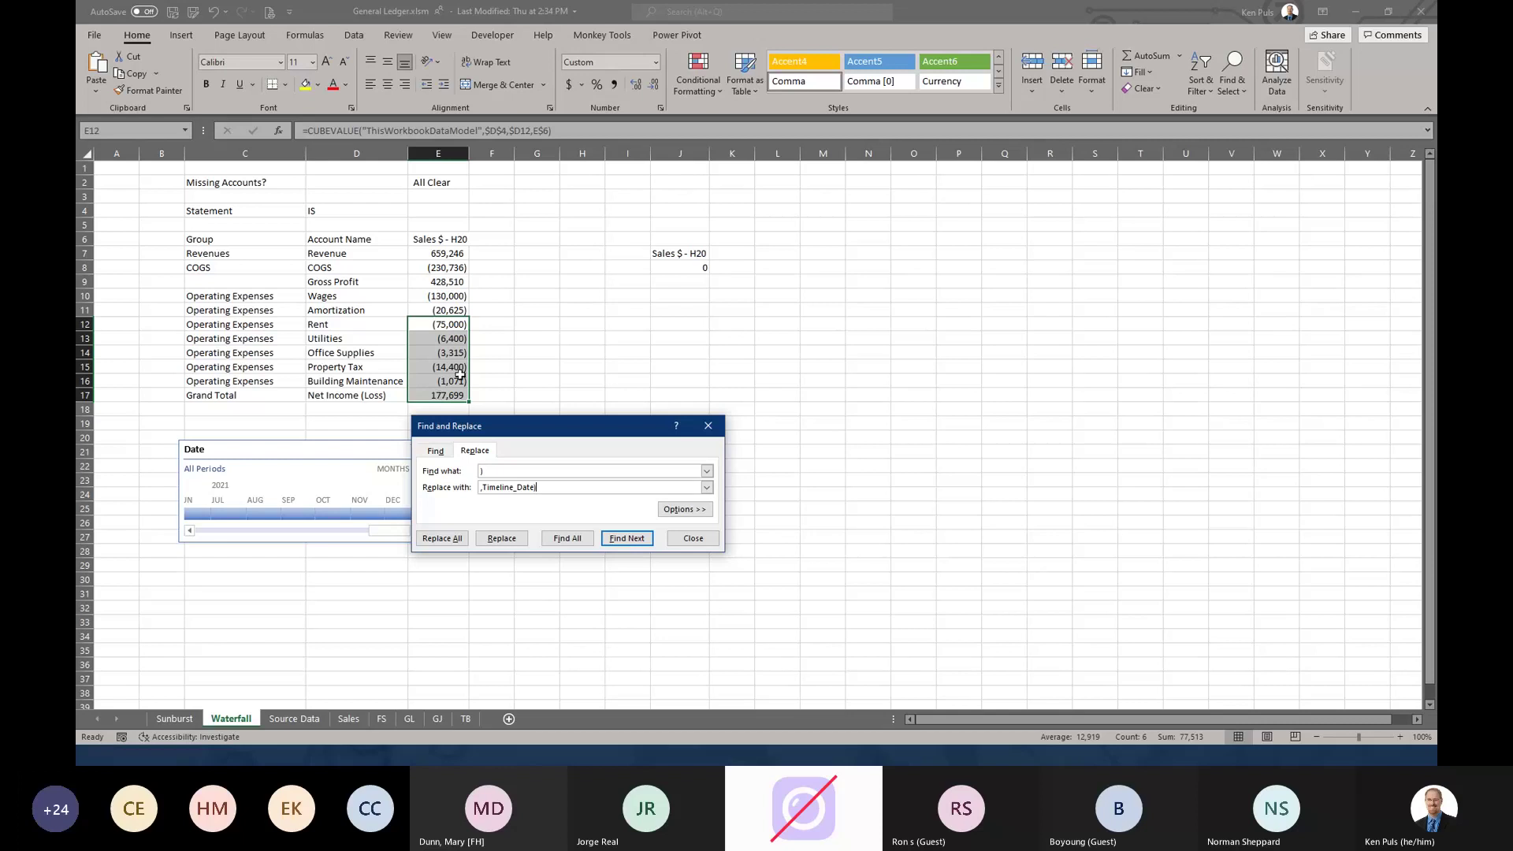
{"action": "left_click", "coordinate": [454, 539]}
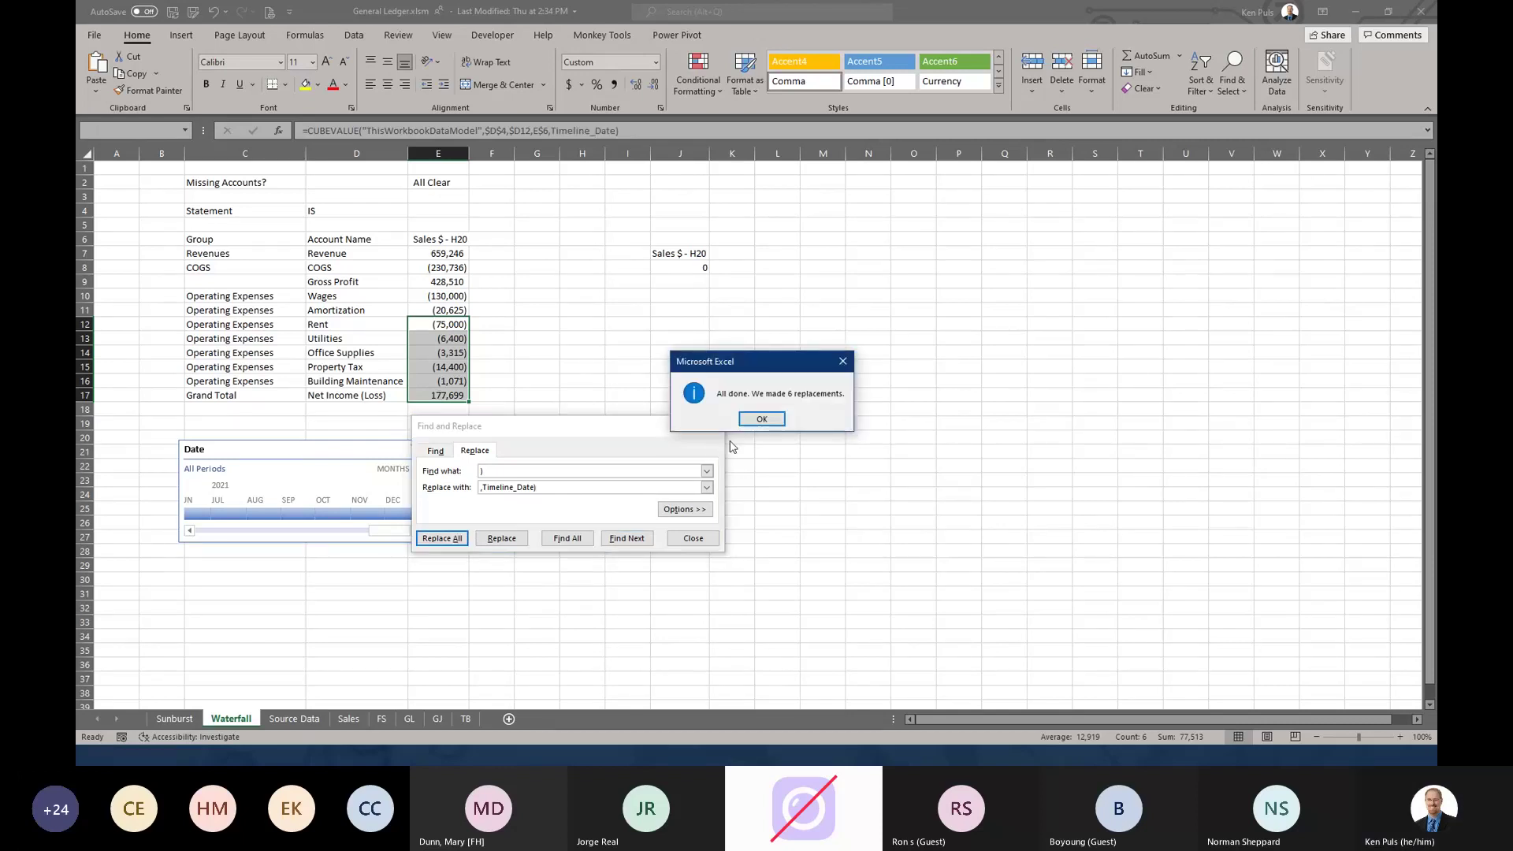
{"action": "left_click", "coordinate": [764, 420]}
{"action": "left_click", "coordinate": [713, 537]}
{"action": "left_click", "coordinate": [569, 406]}
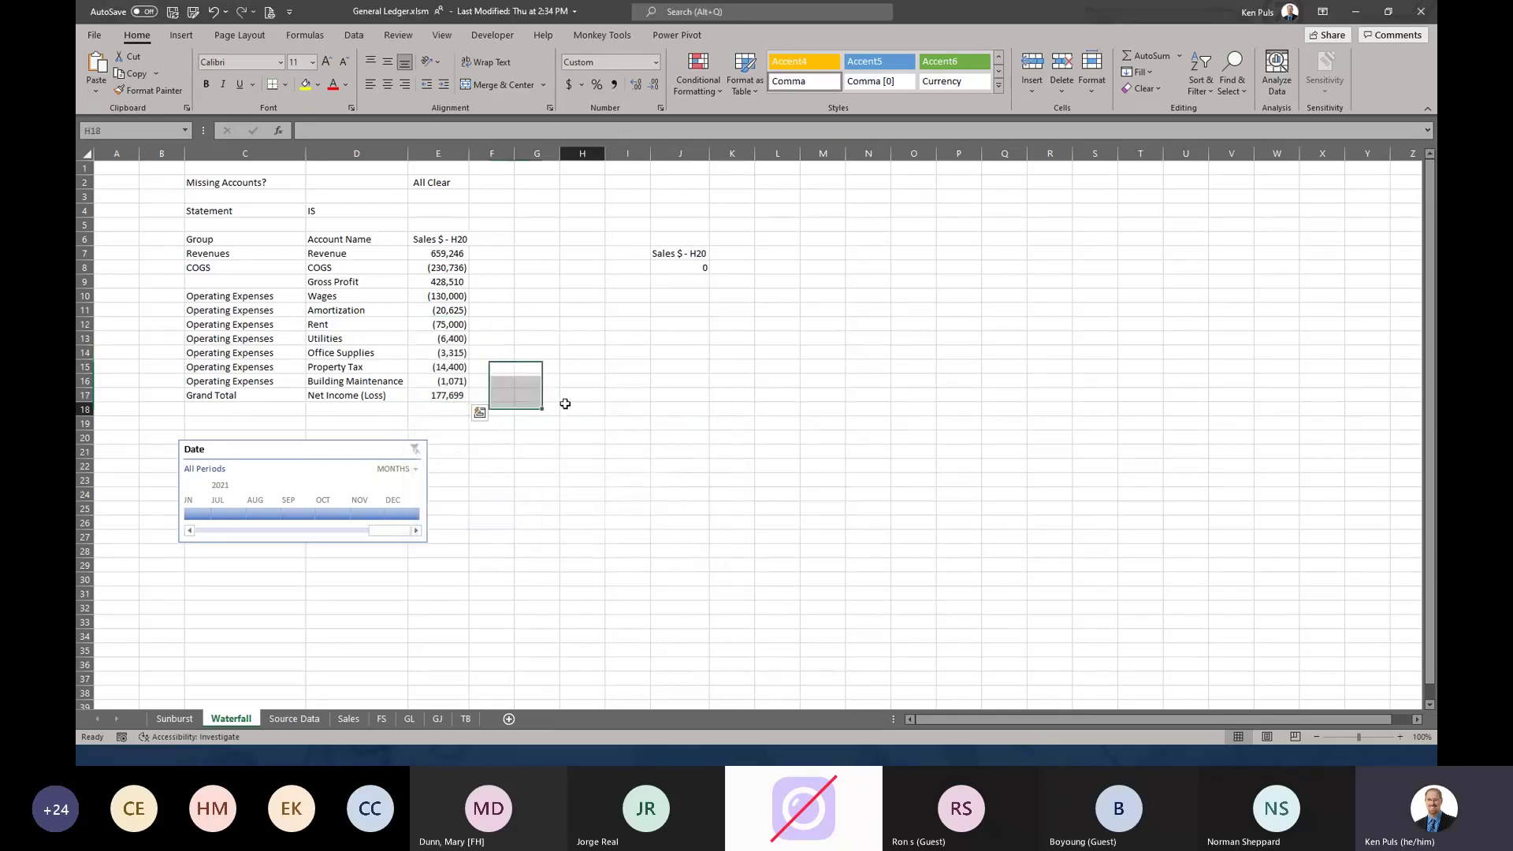
- Set the Date timeline's time level to Years
{"action": "left_click", "coordinate": [413, 469]}
{"action": "left_click", "coordinate": [404, 489]}
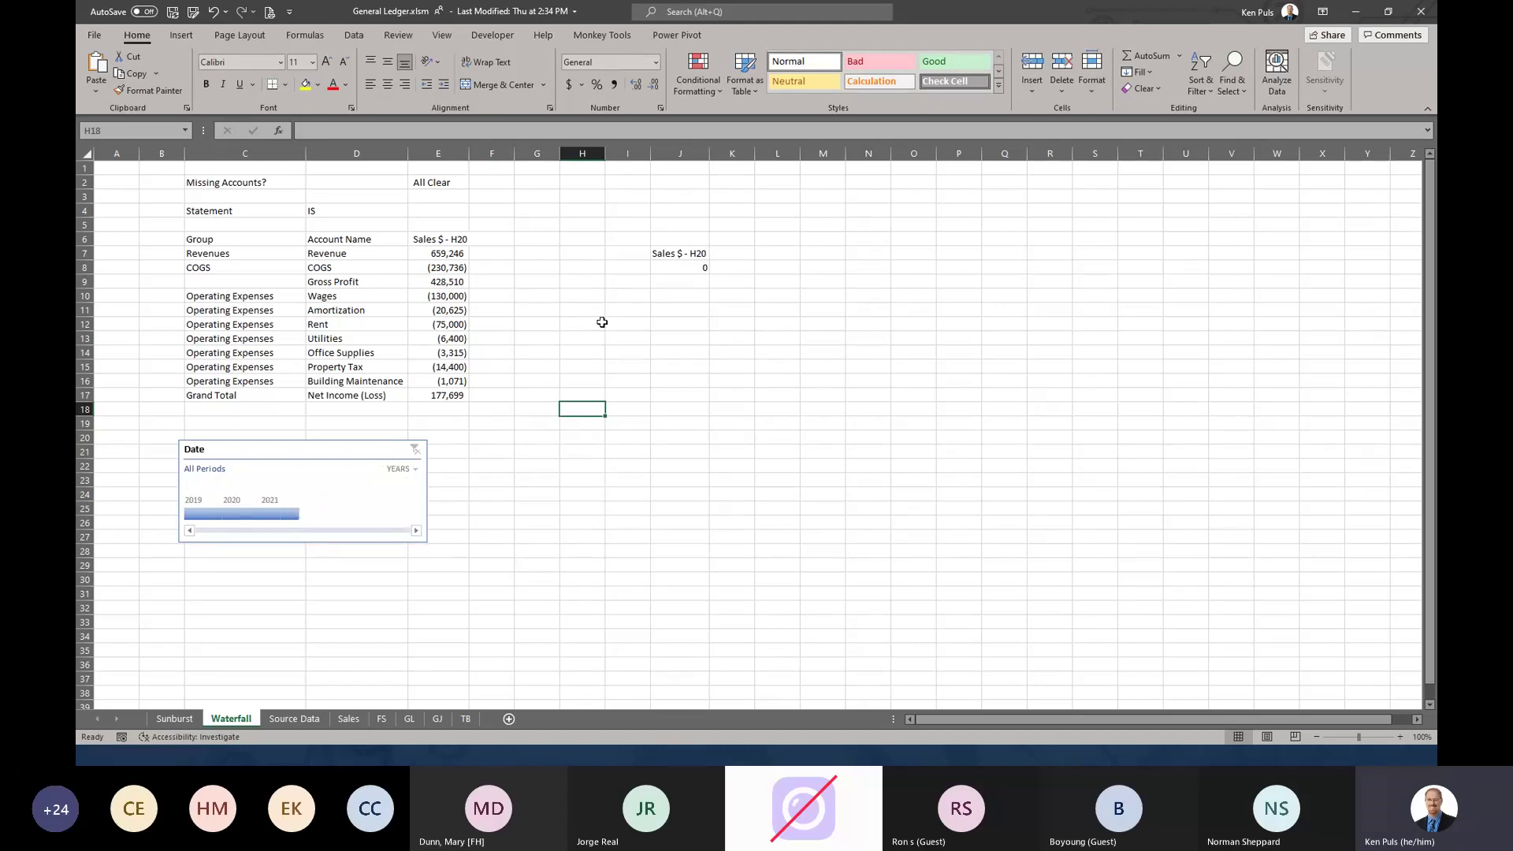
{"action": "left_click", "coordinate": [526, 311]}
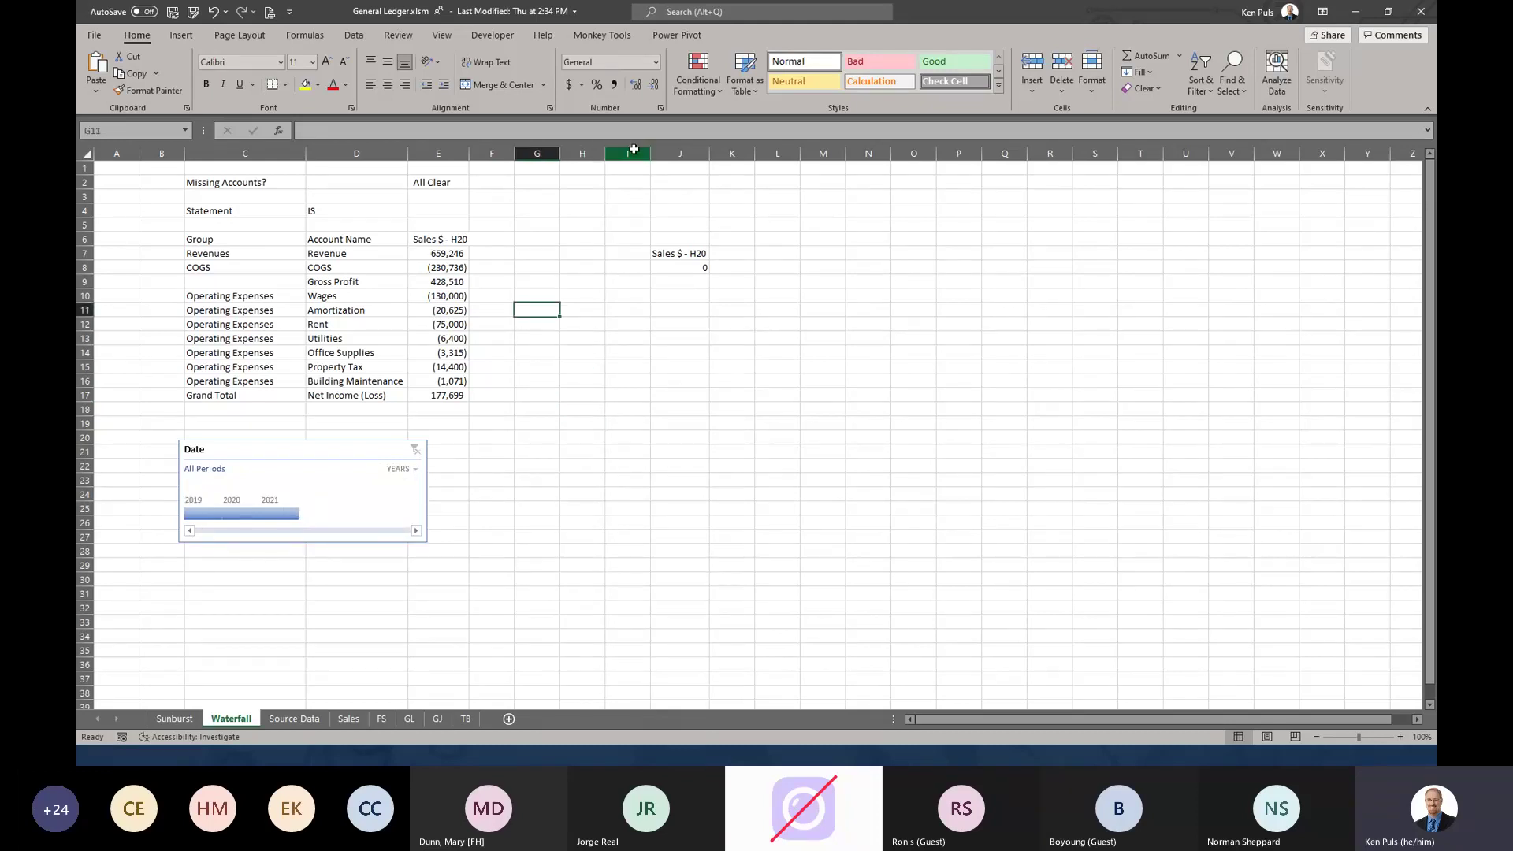
- Delete columns I to K, which hold the temporary Sales $ - H20 cube formulas
{"action": "left_click_drag", "start_coordinate": [630, 155], "coordinate": [712, 158]}
{"action": "right_click", "coordinate": [687, 245]}
{"action": "left_click", "coordinate": [726, 382]}
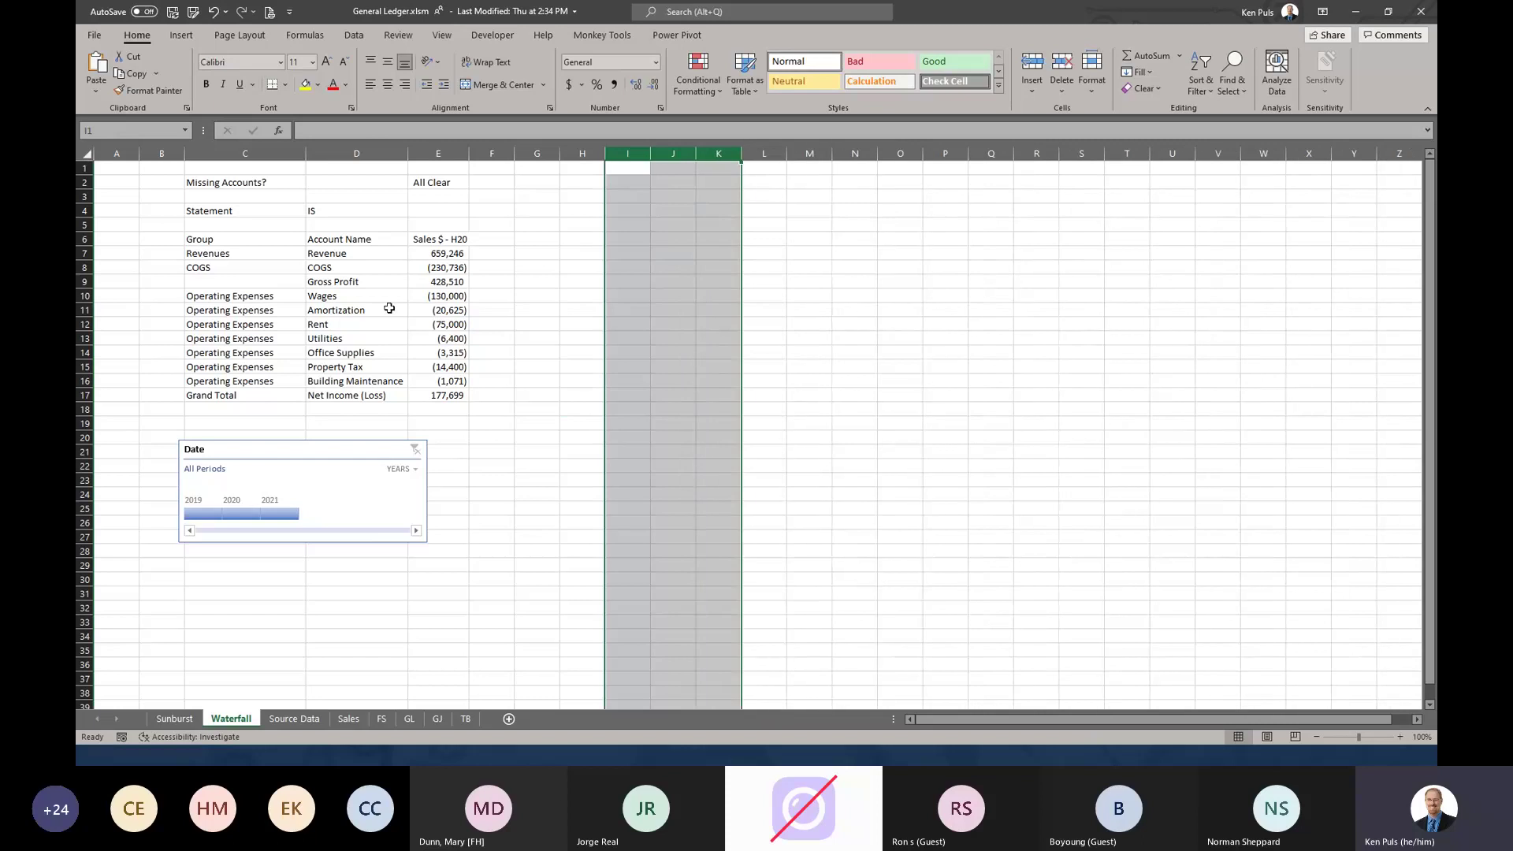
- Insert a Waterfall chart from D7:E17 and place it beside the income statement, enlarged to span about columns F to Q and rows 4 to 26
{"action": "left_click", "coordinate": [349, 241]}
{"action": "key", "text": "ctrl+shift+Right"}
{"action": "key", "text": "ctrl+shift+Down"}
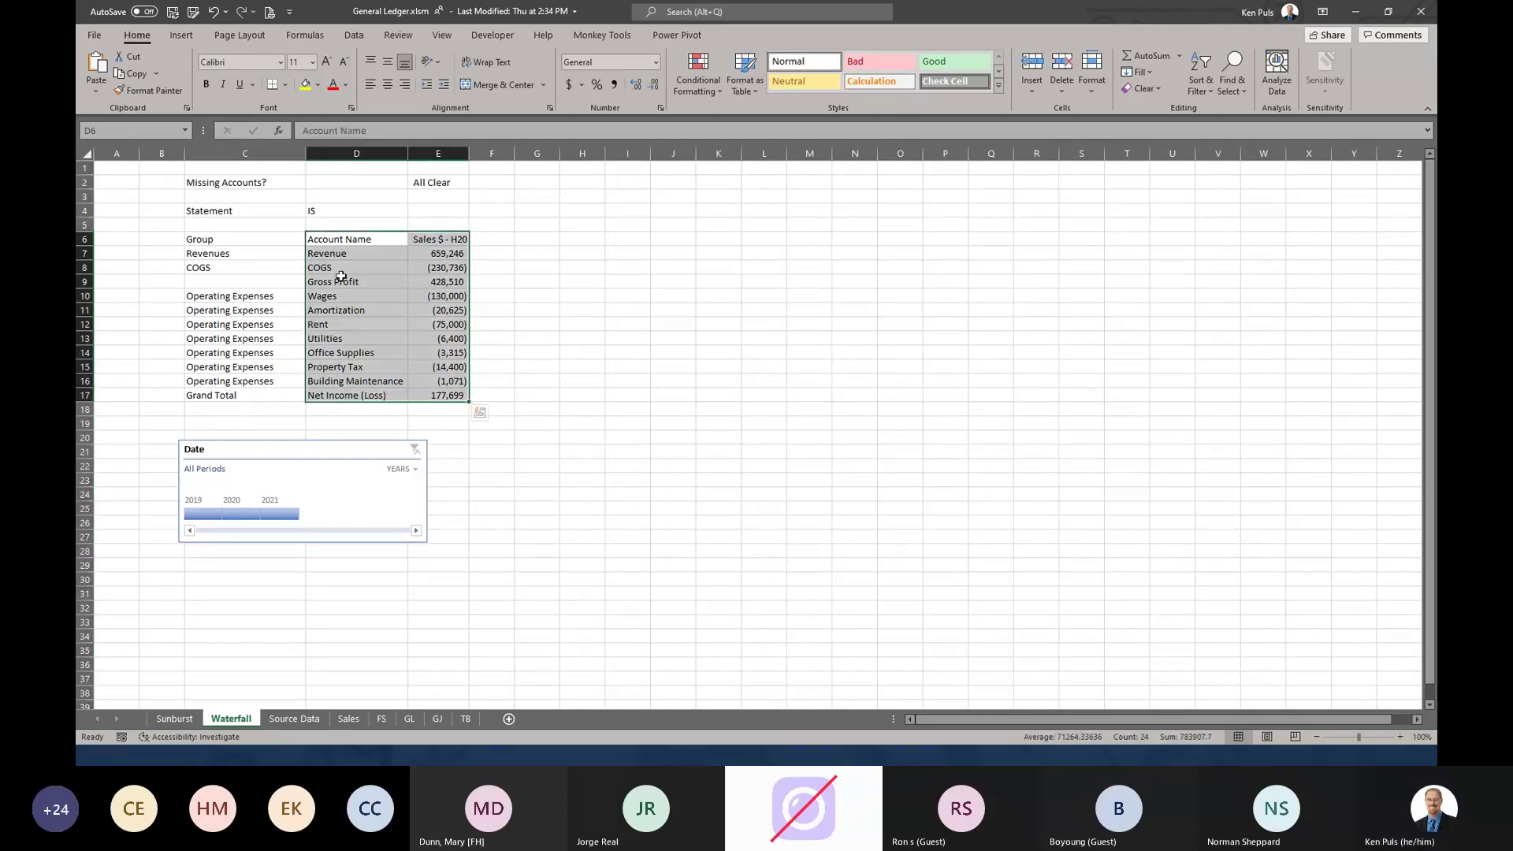
{"action": "left_click_drag", "start_coordinate": [347, 251], "coordinate": [438, 398]}
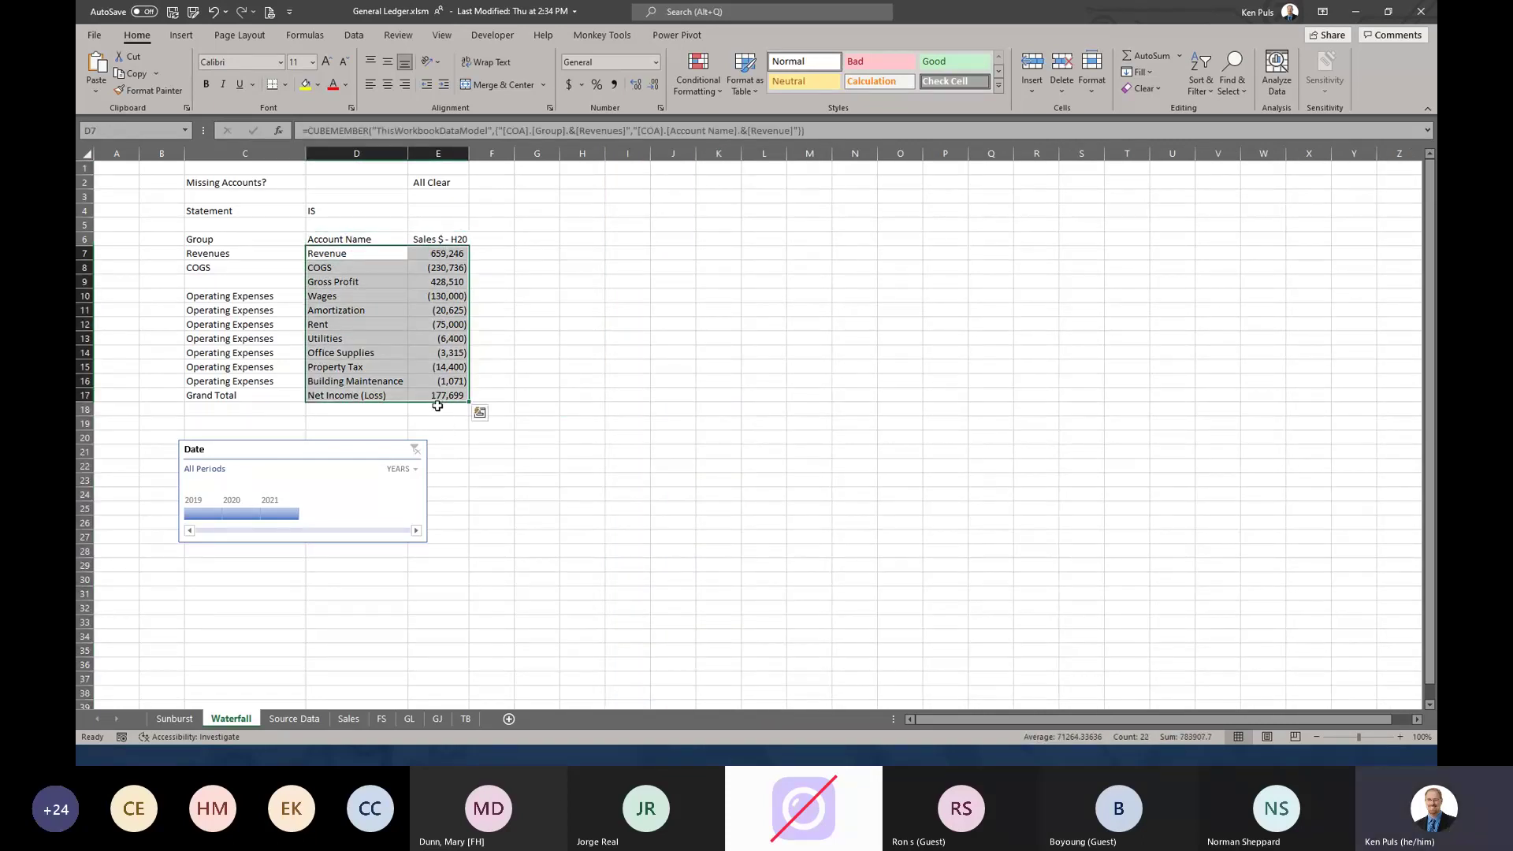
{"action": "left_click", "coordinate": [182, 35]}
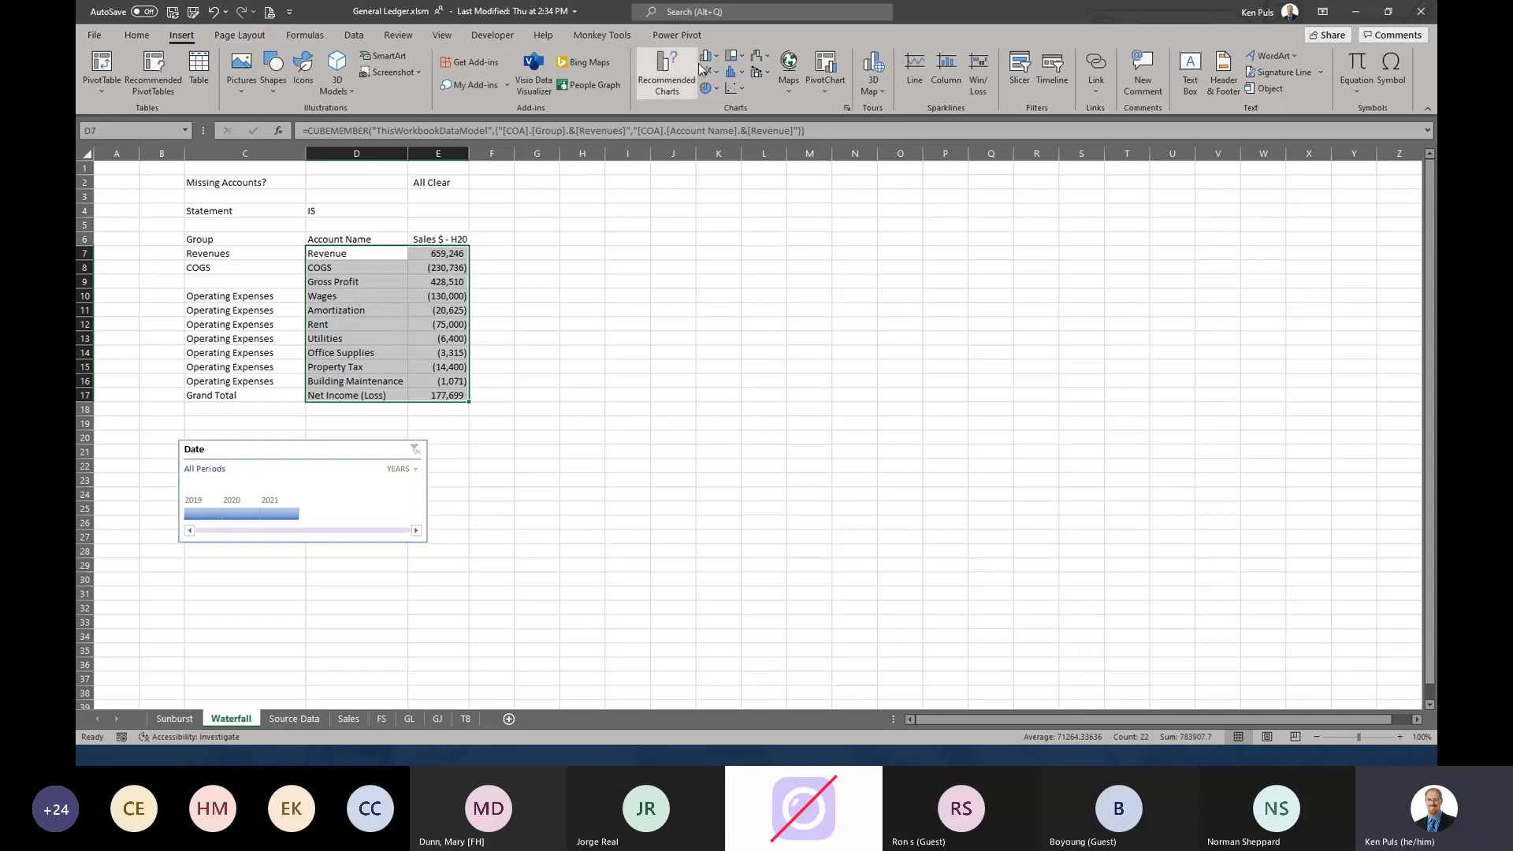
{"action": "left_click", "coordinate": [761, 57]}
{"action": "left_click", "coordinate": [776, 118]}
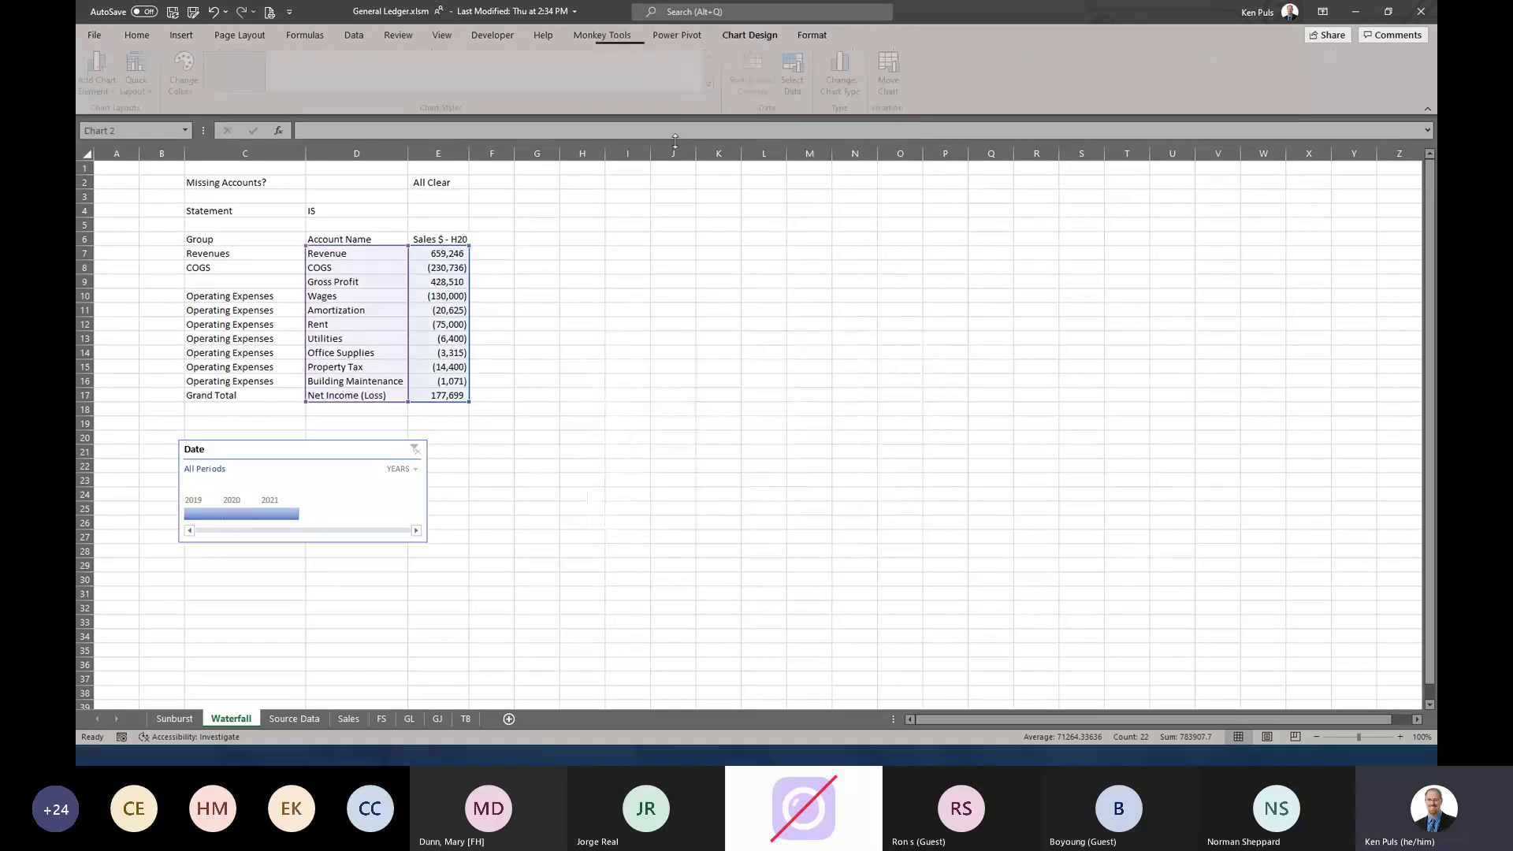
{"action": "left_click_drag", "start_coordinate": [626, 344], "coordinate": [535, 226]}
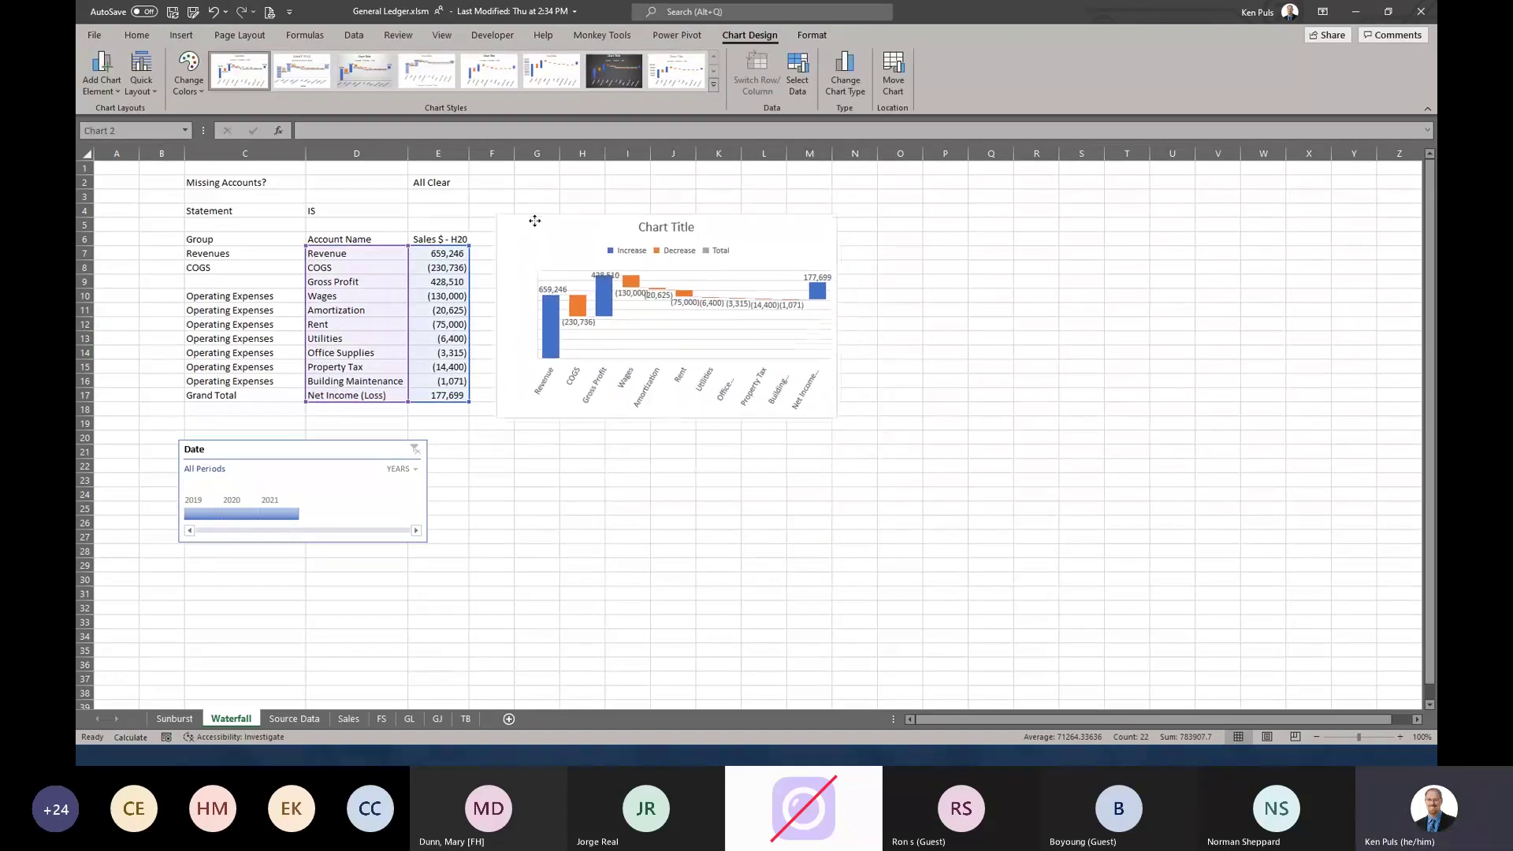
{"action": "left_click_drag", "start_coordinate": [836, 421], "coordinate": [996, 526]}
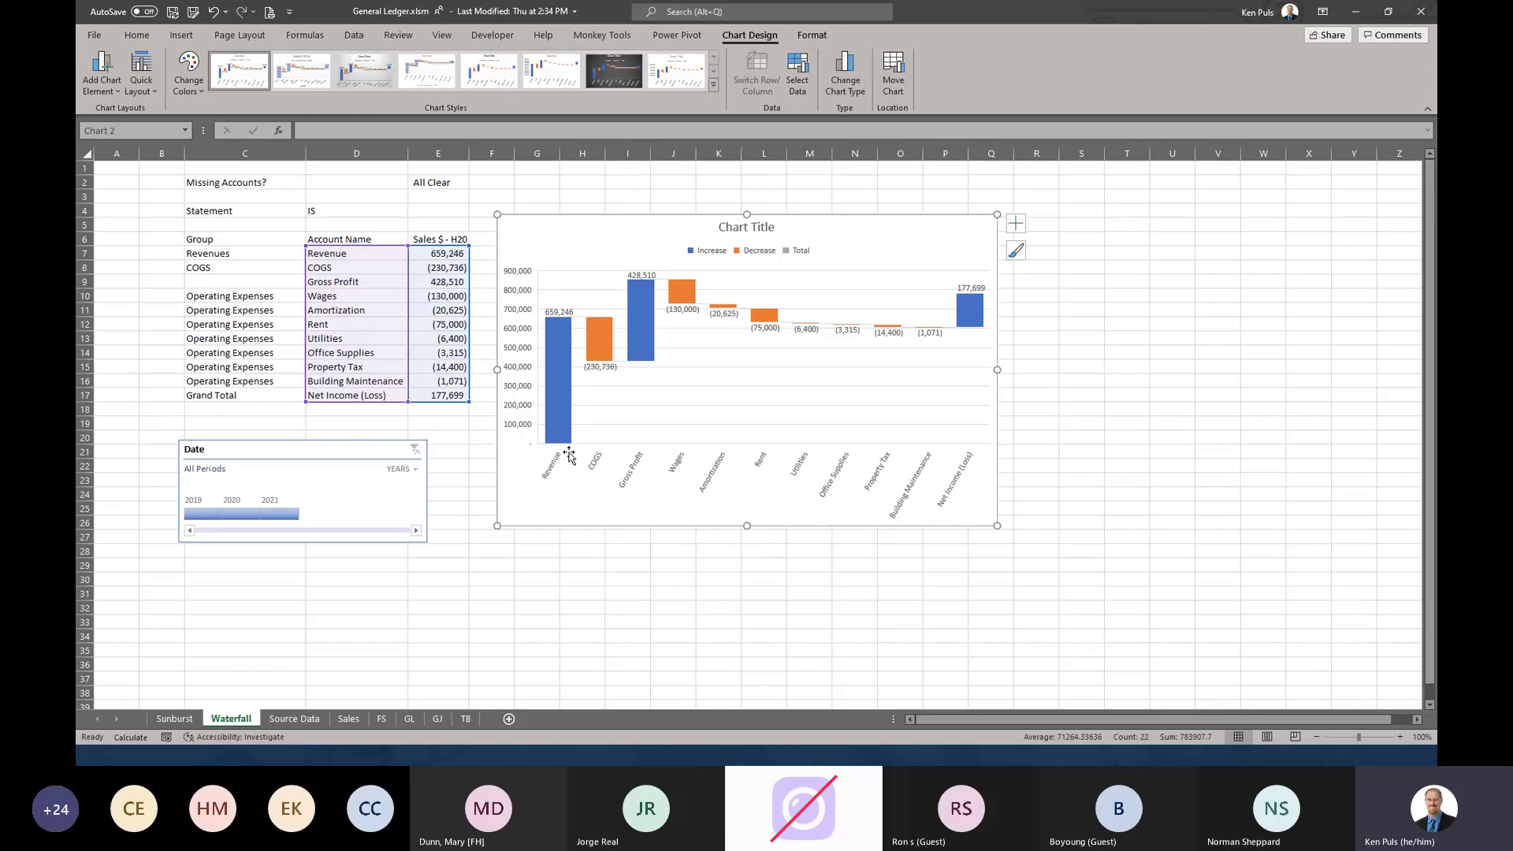
- Set the Gross Profit column of the waterfall chart as a total
{"action": "mouse_move", "coordinate": [558, 334]}
{"action": "mouse_move", "coordinate": [601, 349]}
{"action": "mouse_move", "coordinate": [652, 290]}
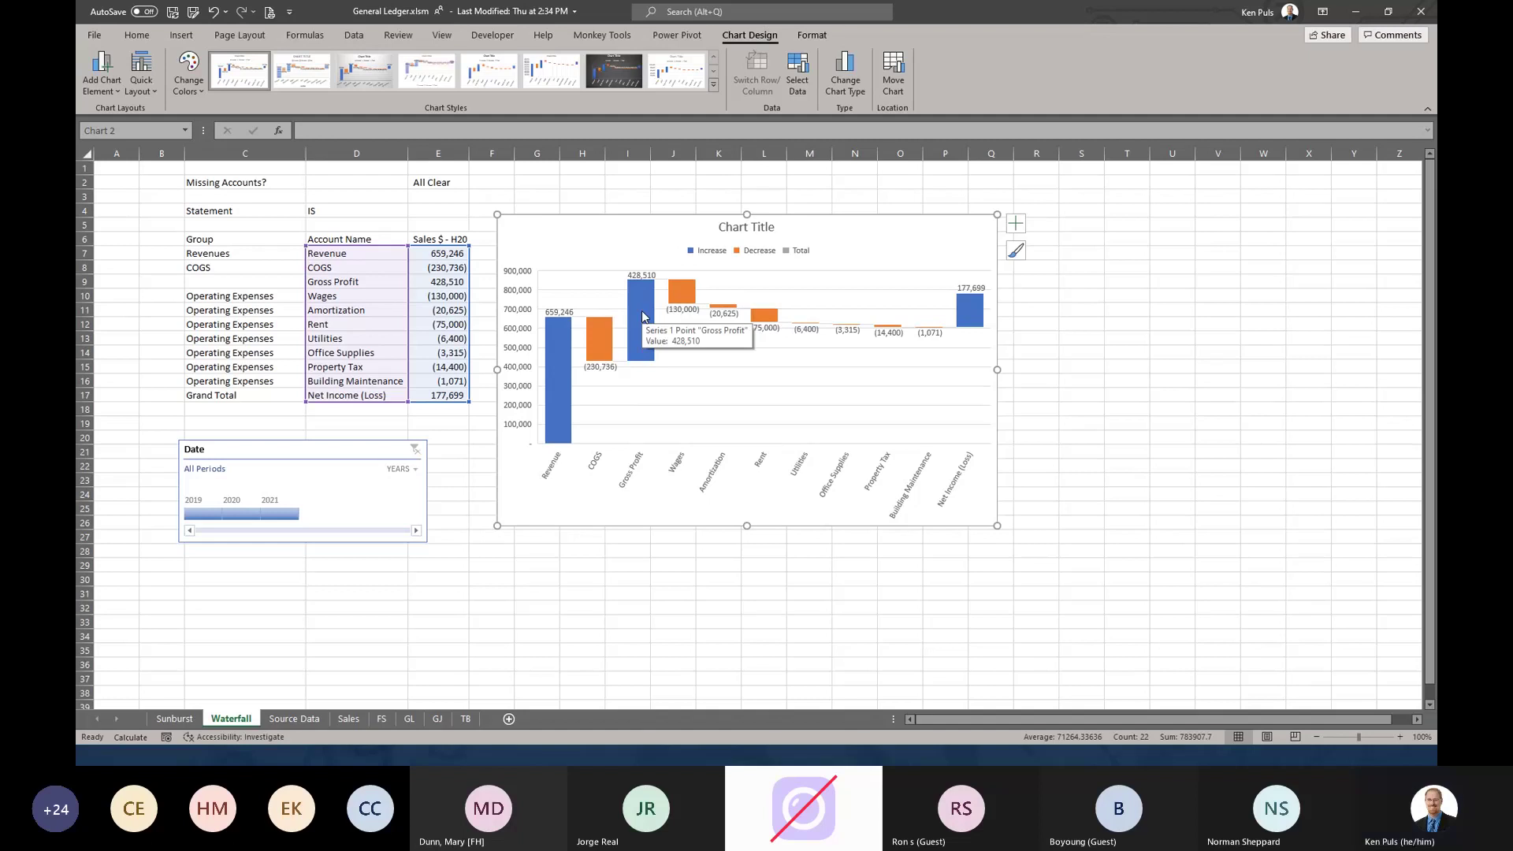
{"action": "left_click", "coordinate": [642, 317]}
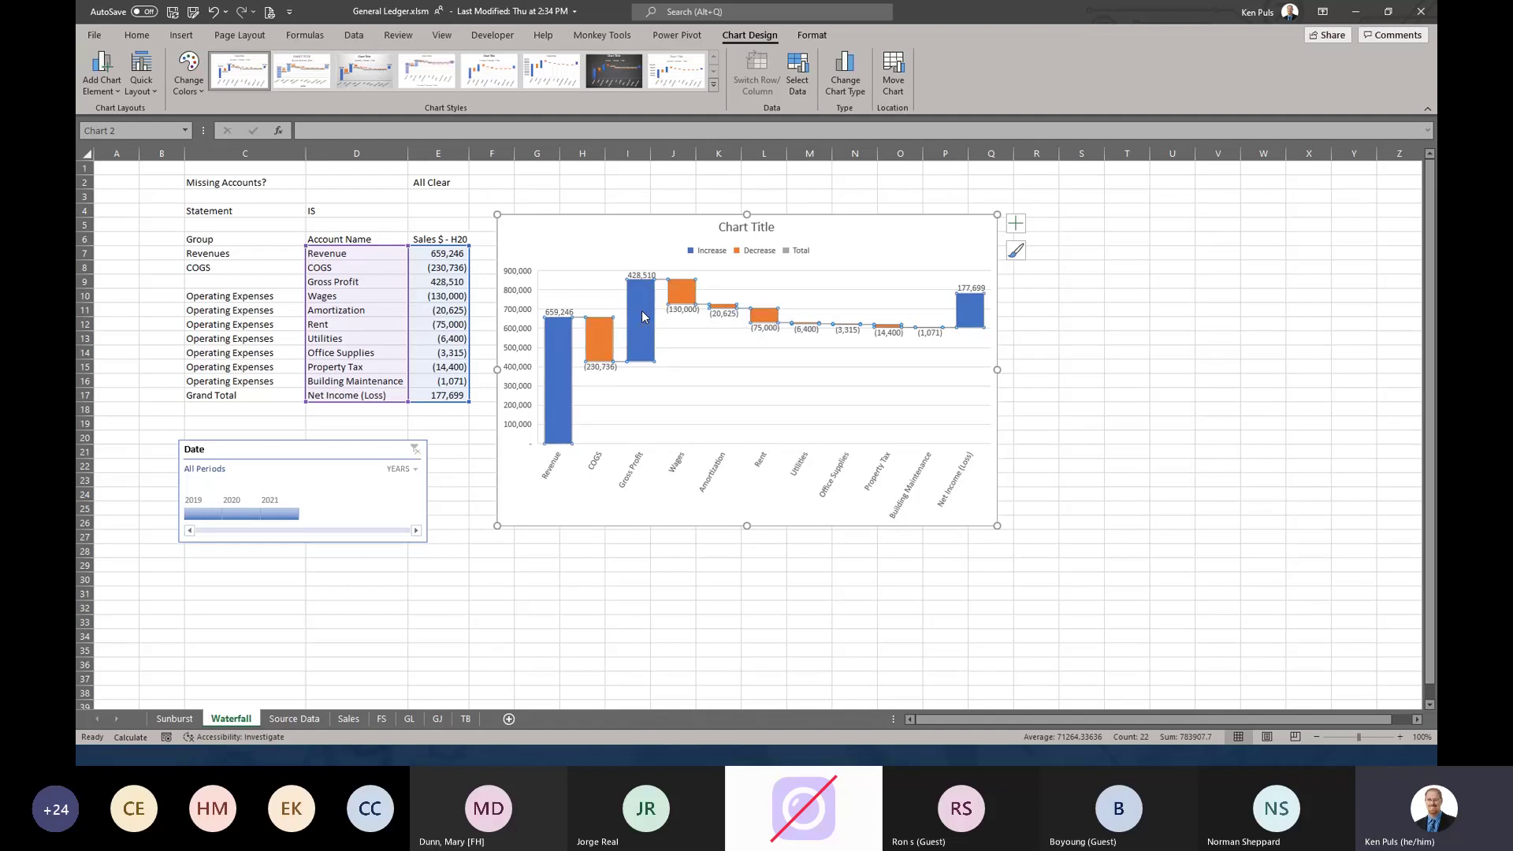
{"action": "left_click", "coordinate": [642, 317]}
{"action": "right_click", "coordinate": [642, 317]}
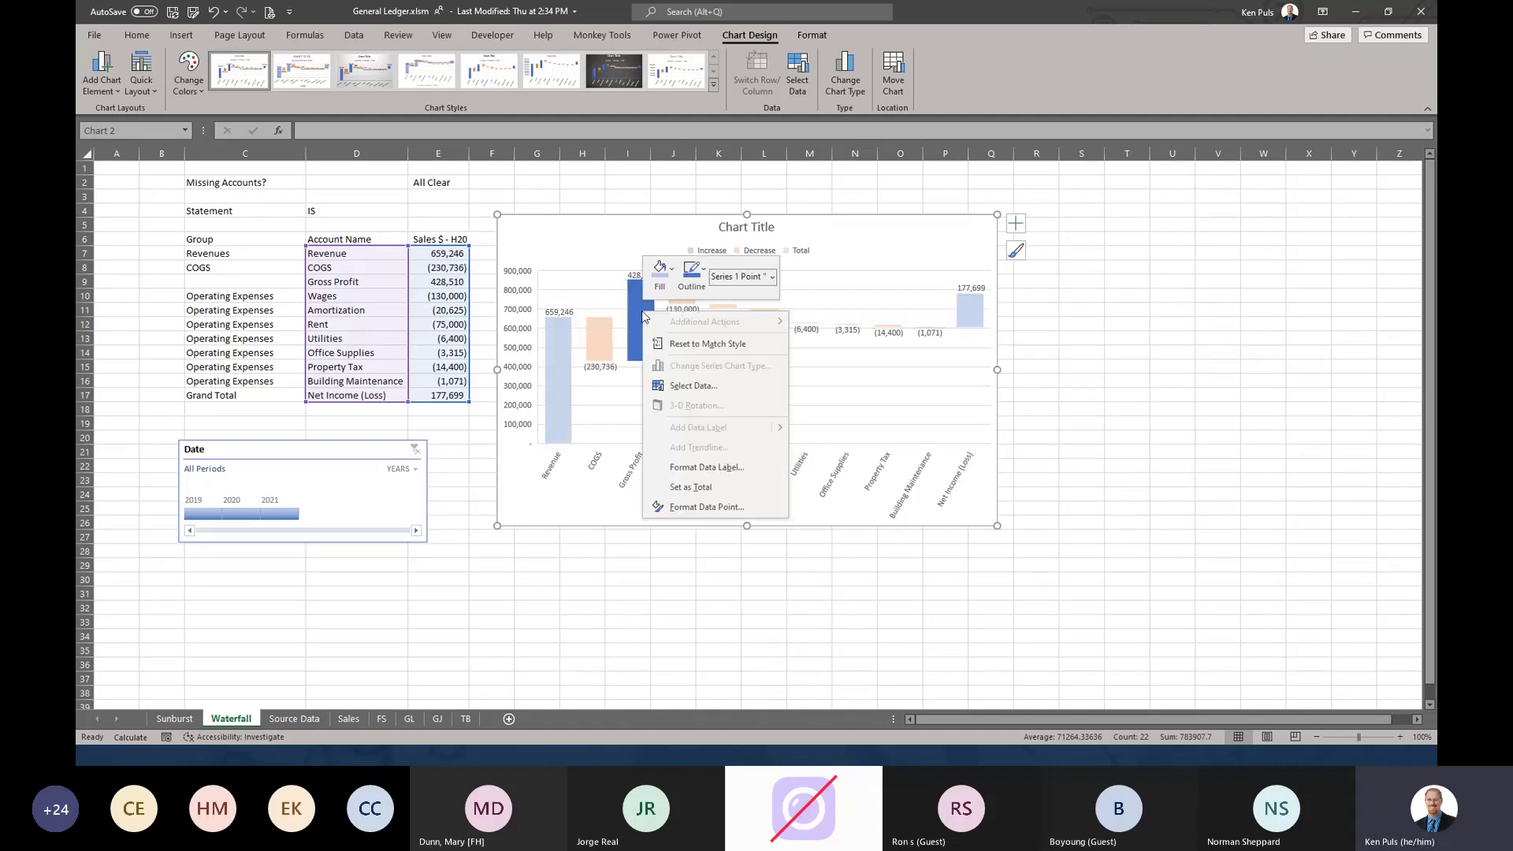
{"action": "left_click", "coordinate": [671, 487]}
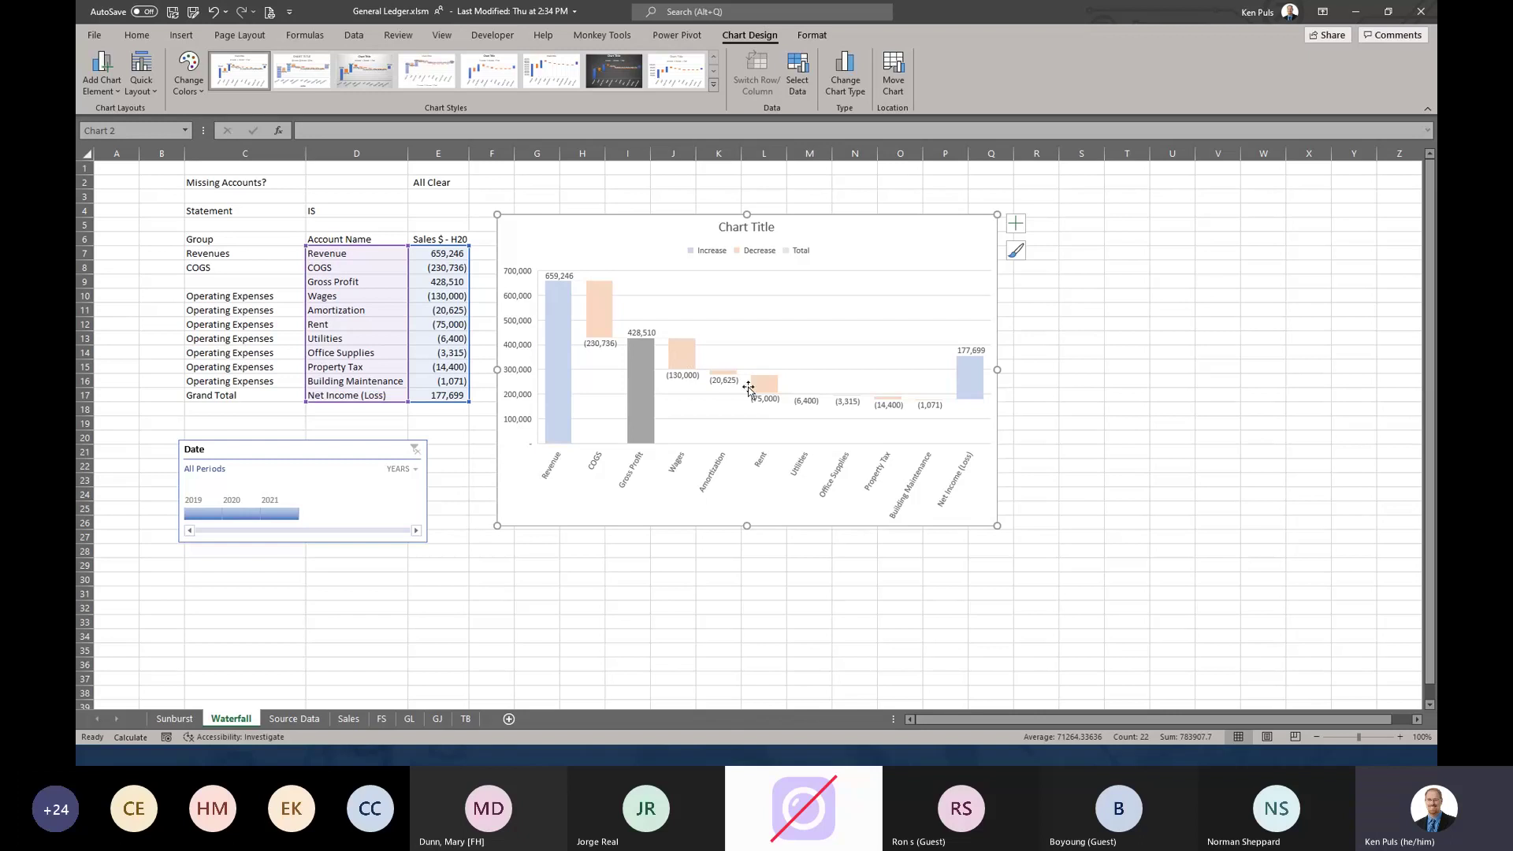
{"action": "left_click", "coordinate": [881, 413]}
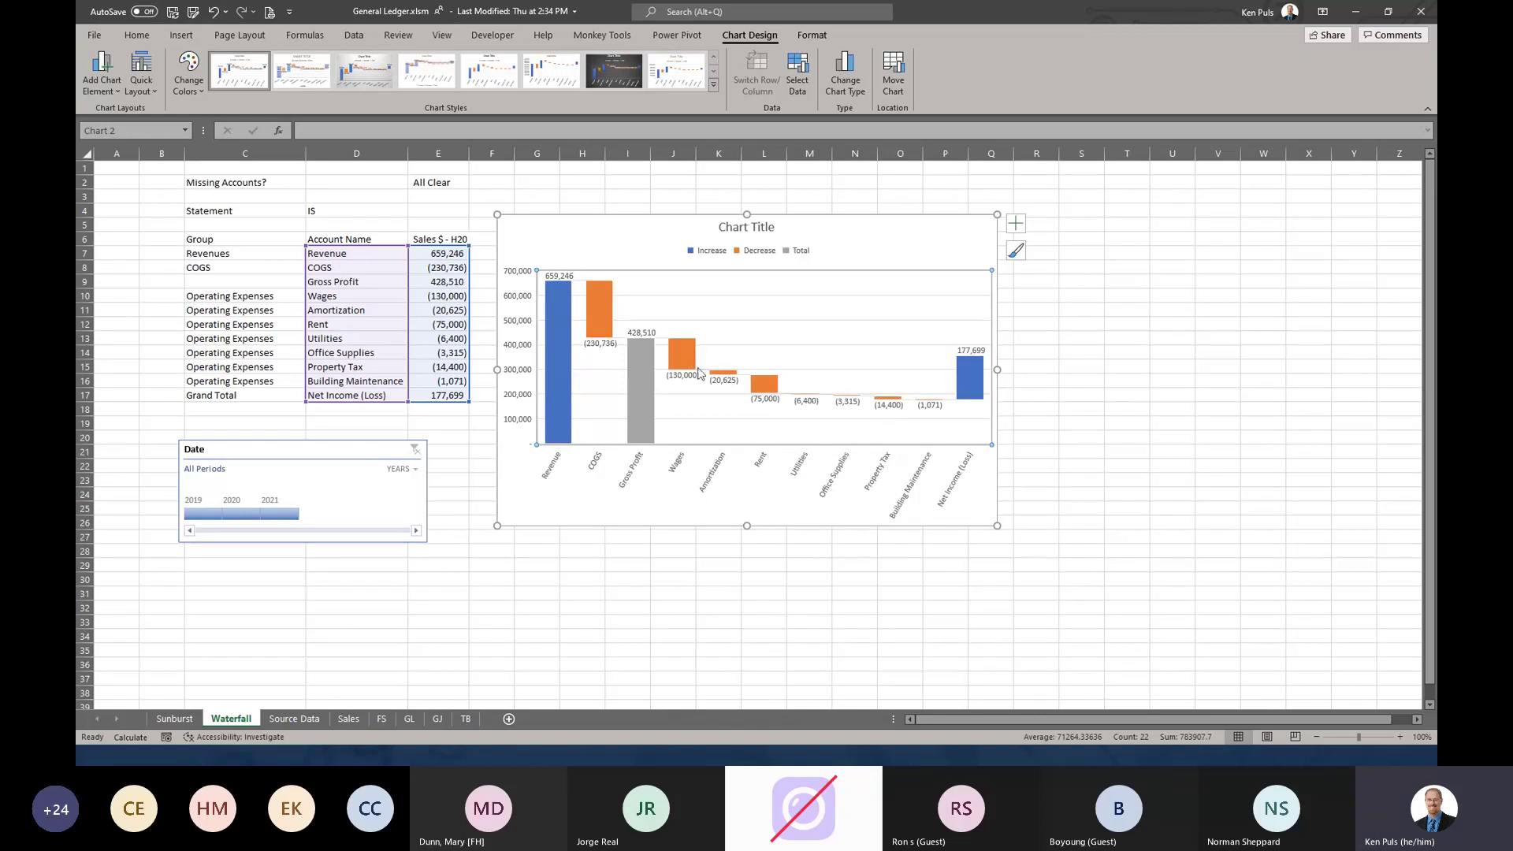
- Set the Net Income (Loss) column of the waterfall chart as a total
{"action": "left_click", "coordinate": [971, 387]}
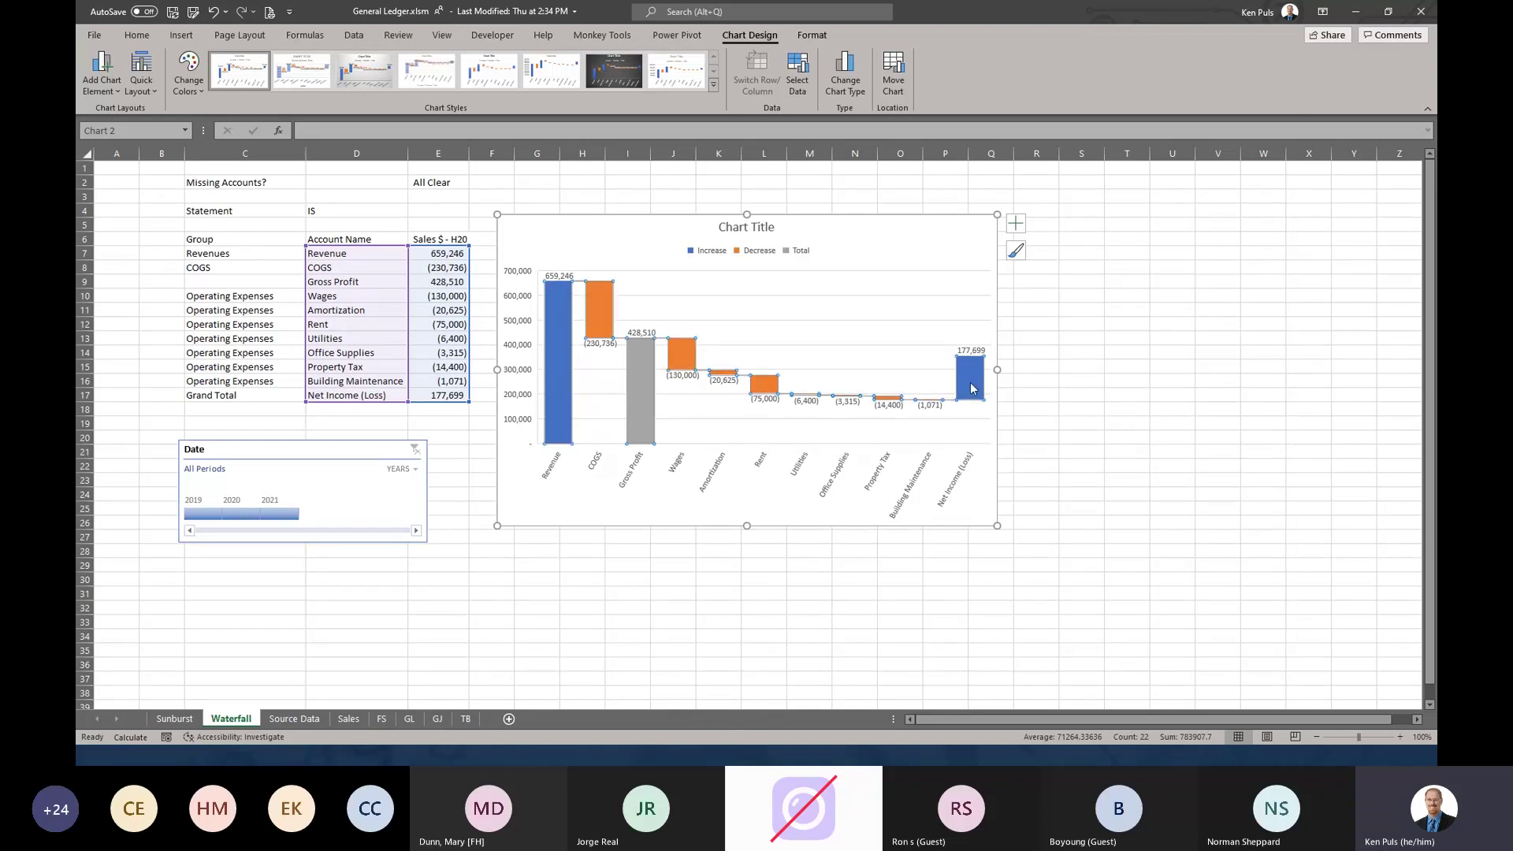
{"action": "left_click", "coordinate": [972, 387]}
{"action": "right_click", "coordinate": [971, 388]}
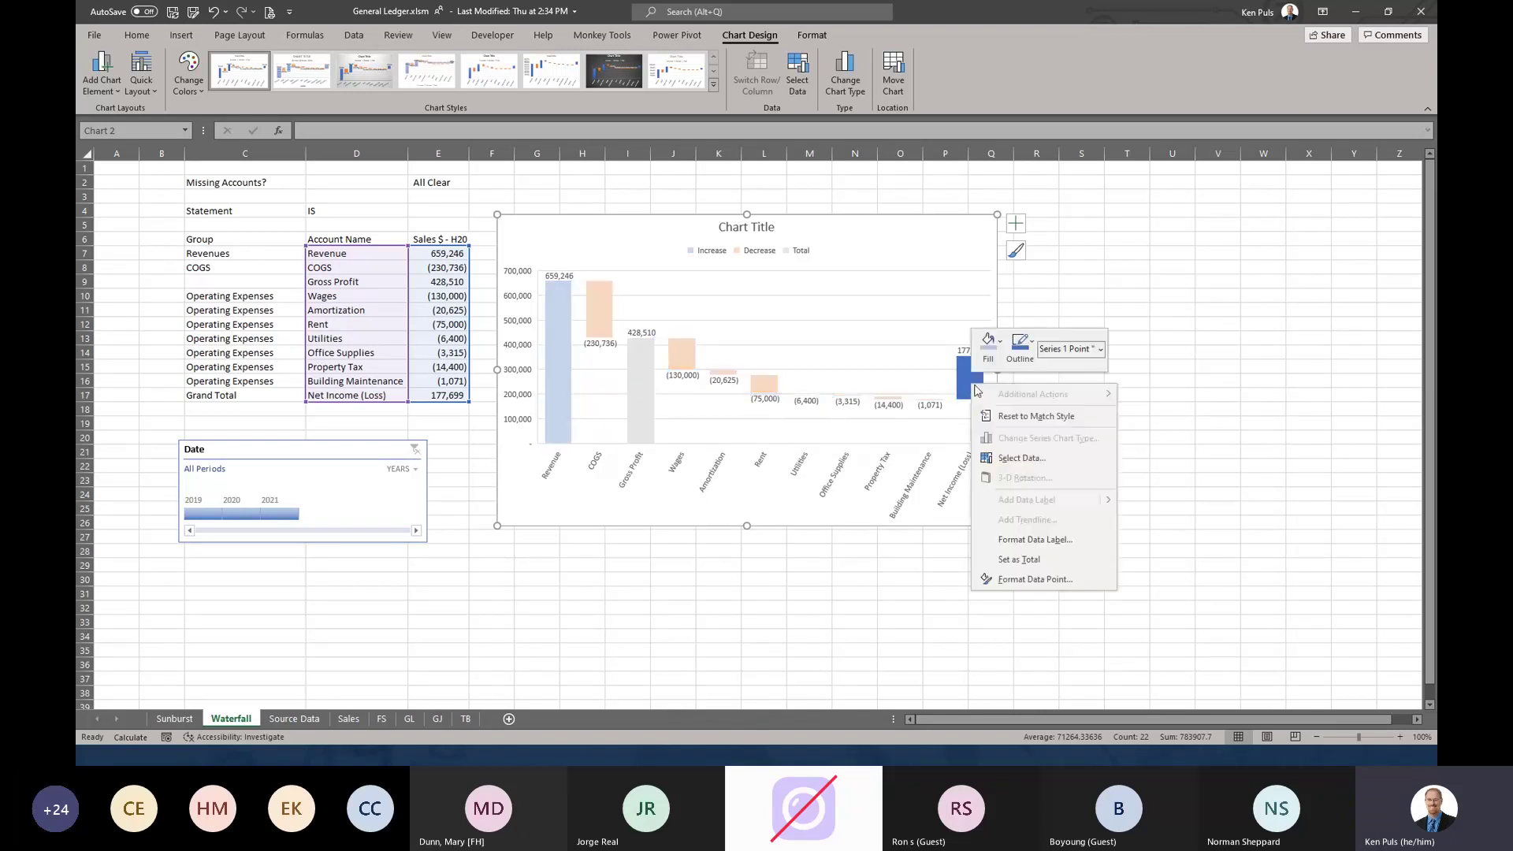
{"action": "left_click", "coordinate": [1025, 558]}
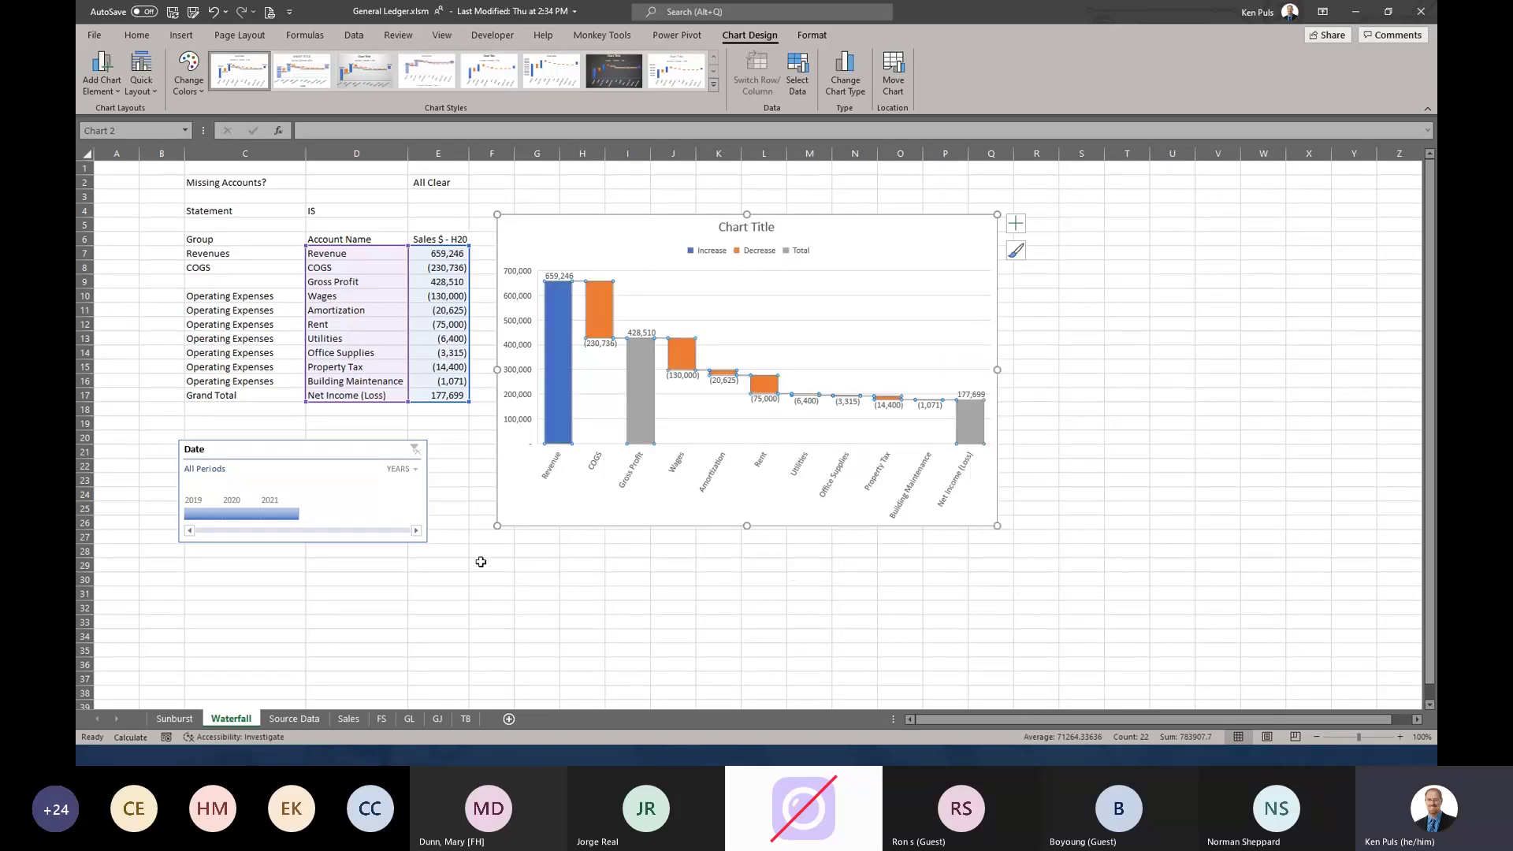
- Filter the income statement and chart with the Date timeline, trying 2020 before settling on 2019
{"action": "left_click", "coordinate": [465, 493]}
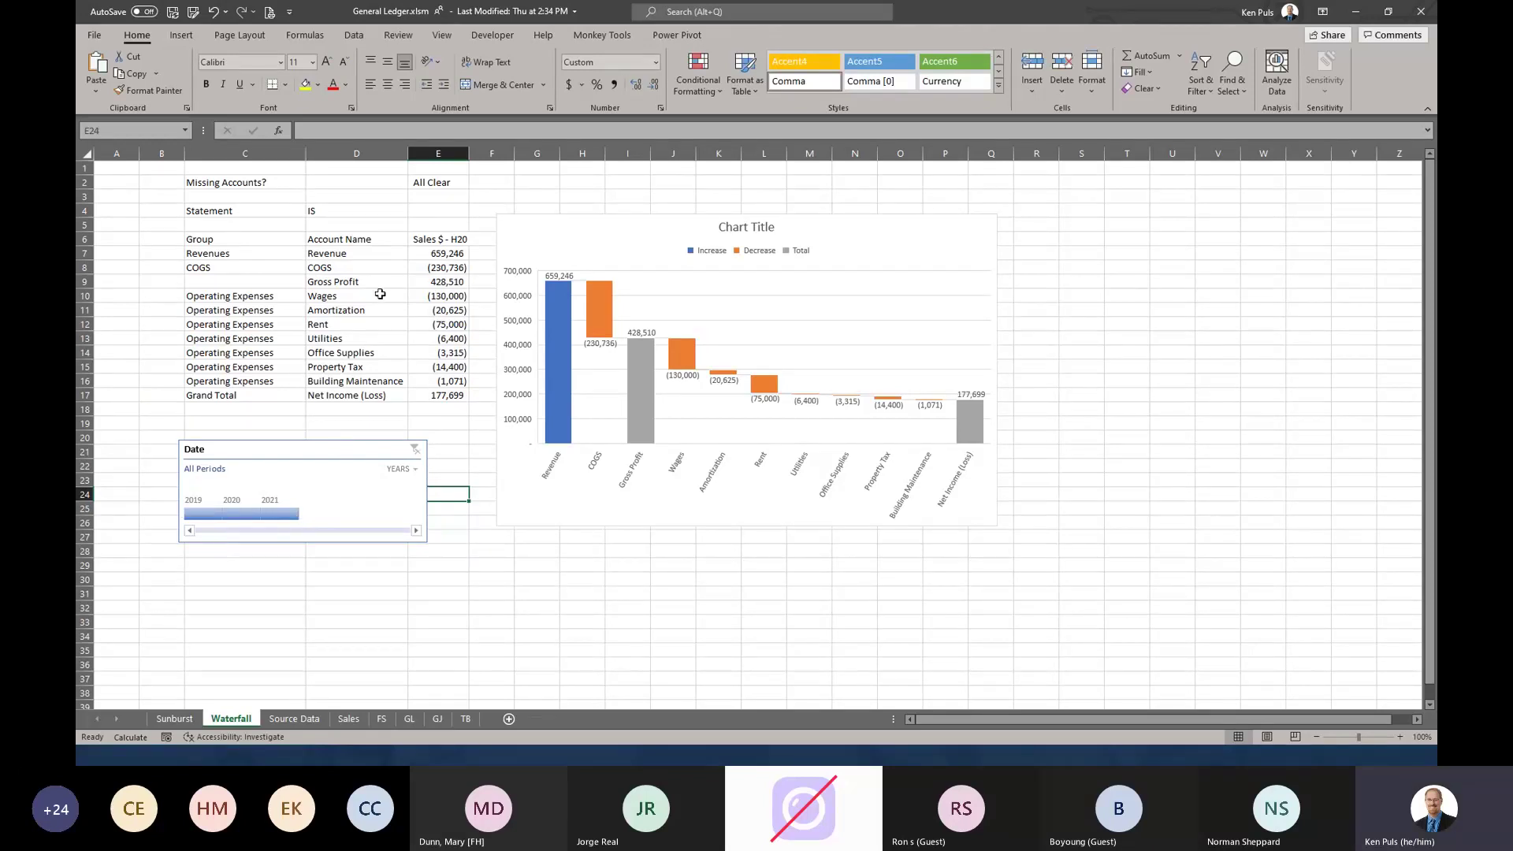
{"action": "left_click", "coordinate": [242, 515]}
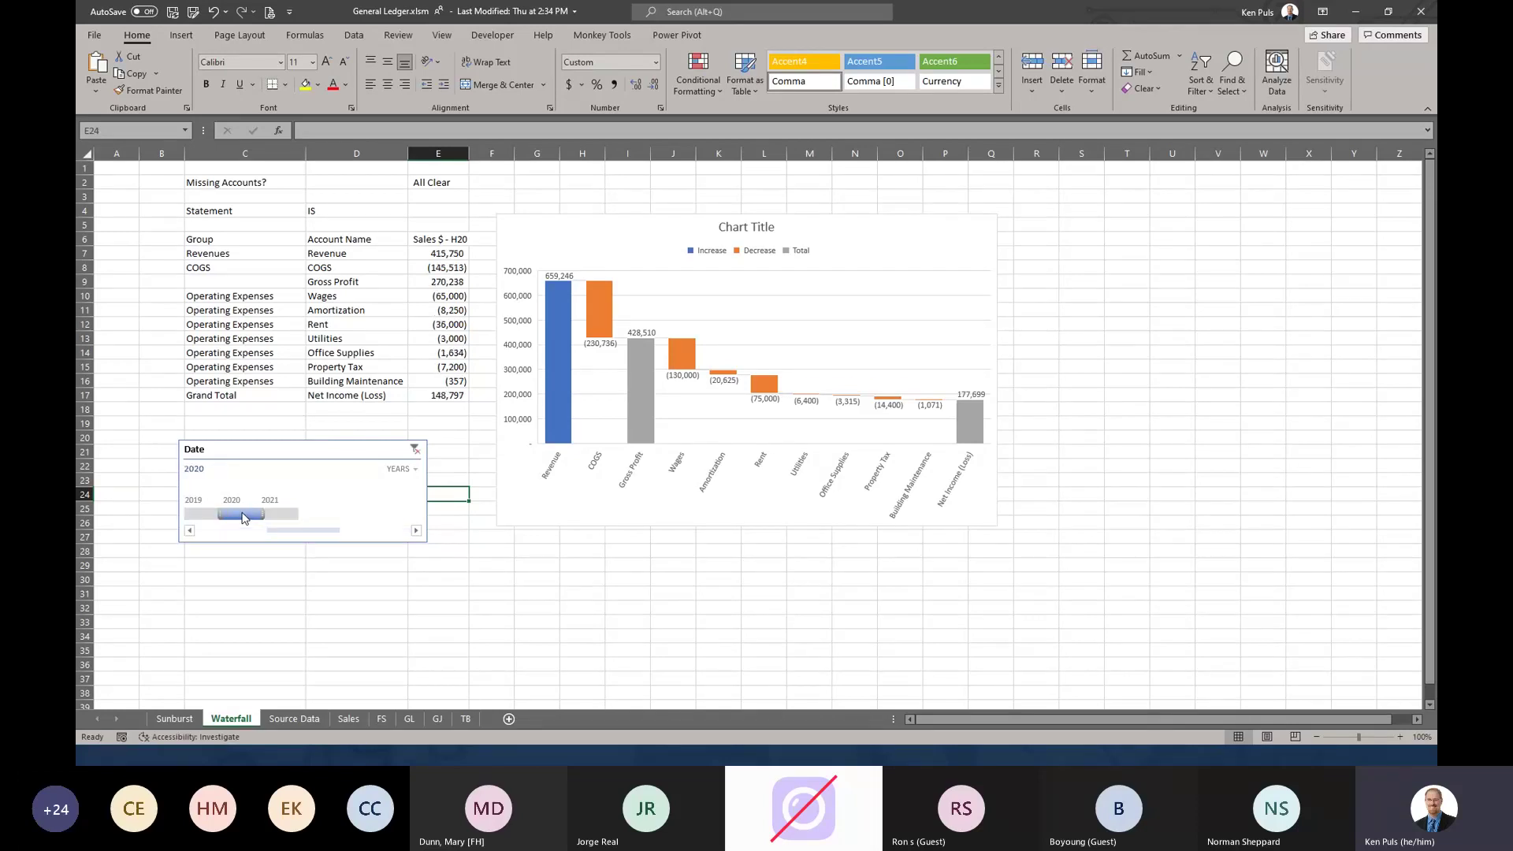
{"action": "left_click_drag", "start_coordinate": [243, 517], "coordinate": [199, 516]}
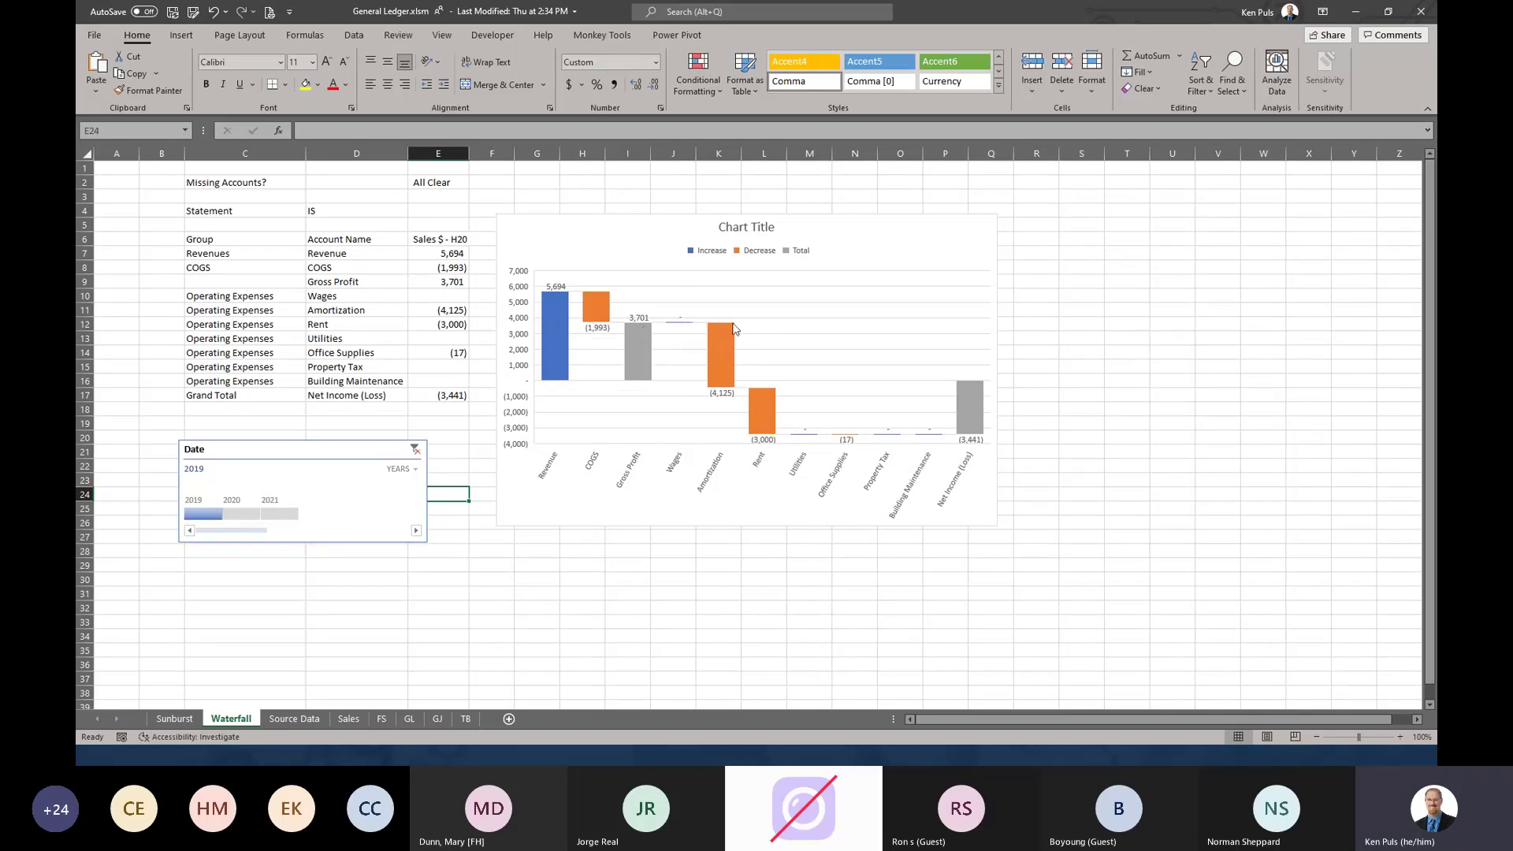
- Widen the Date timeline and reposition it beneath the income statement, spanning about columns B to F and rows 21 to 28, clear of the chart
{"action": "mouse_move", "coordinate": [732, 328]}
{"action": "mouse_move", "coordinate": [971, 435]}
{"action": "left_click", "coordinate": [396, 452]}
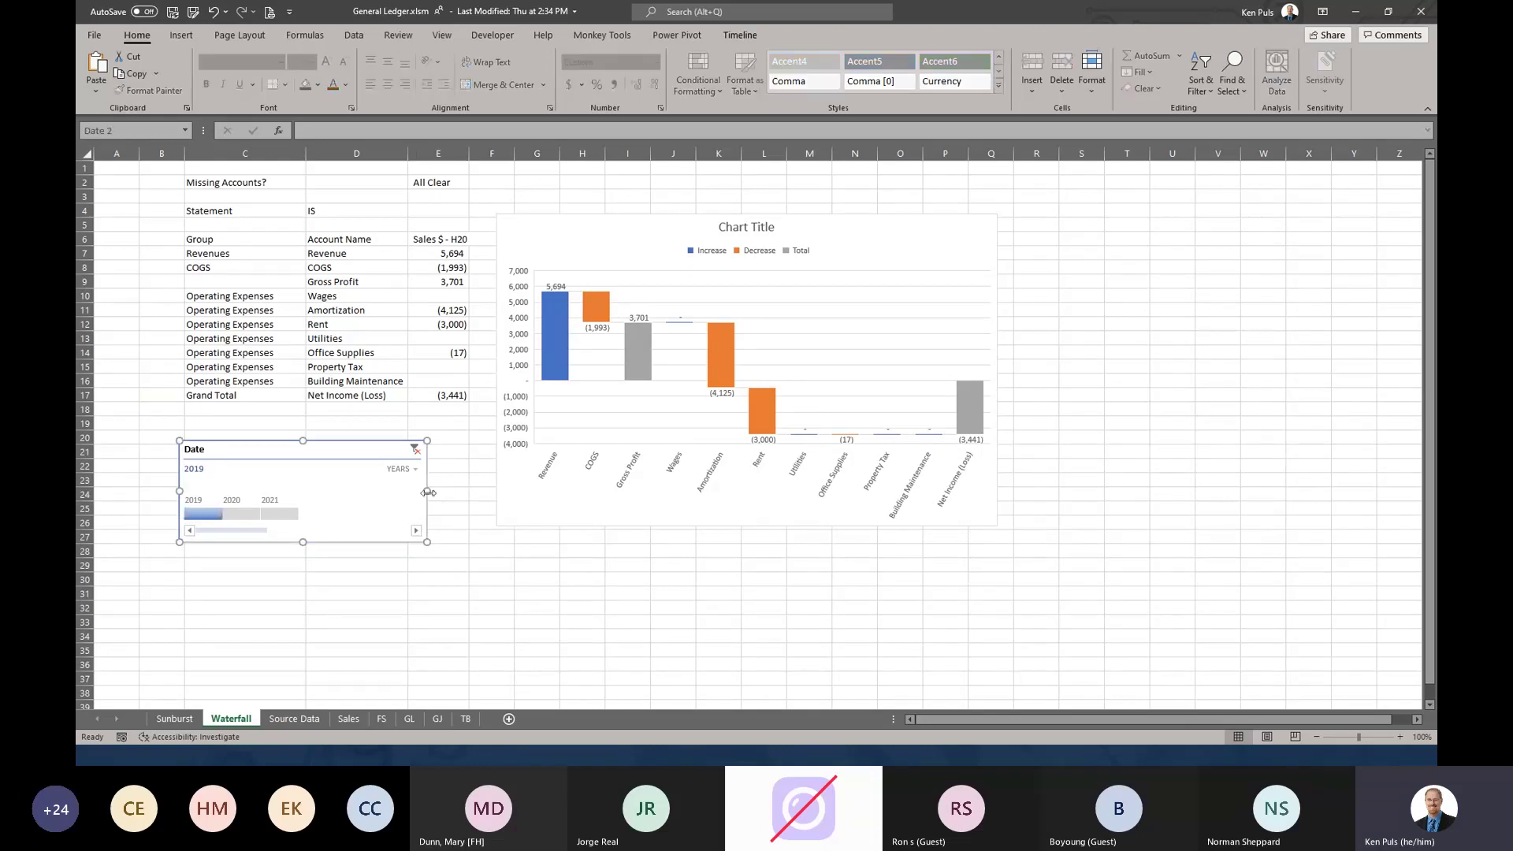
{"action": "left_click_drag", "start_coordinate": [428, 492], "coordinate": [539, 492]}
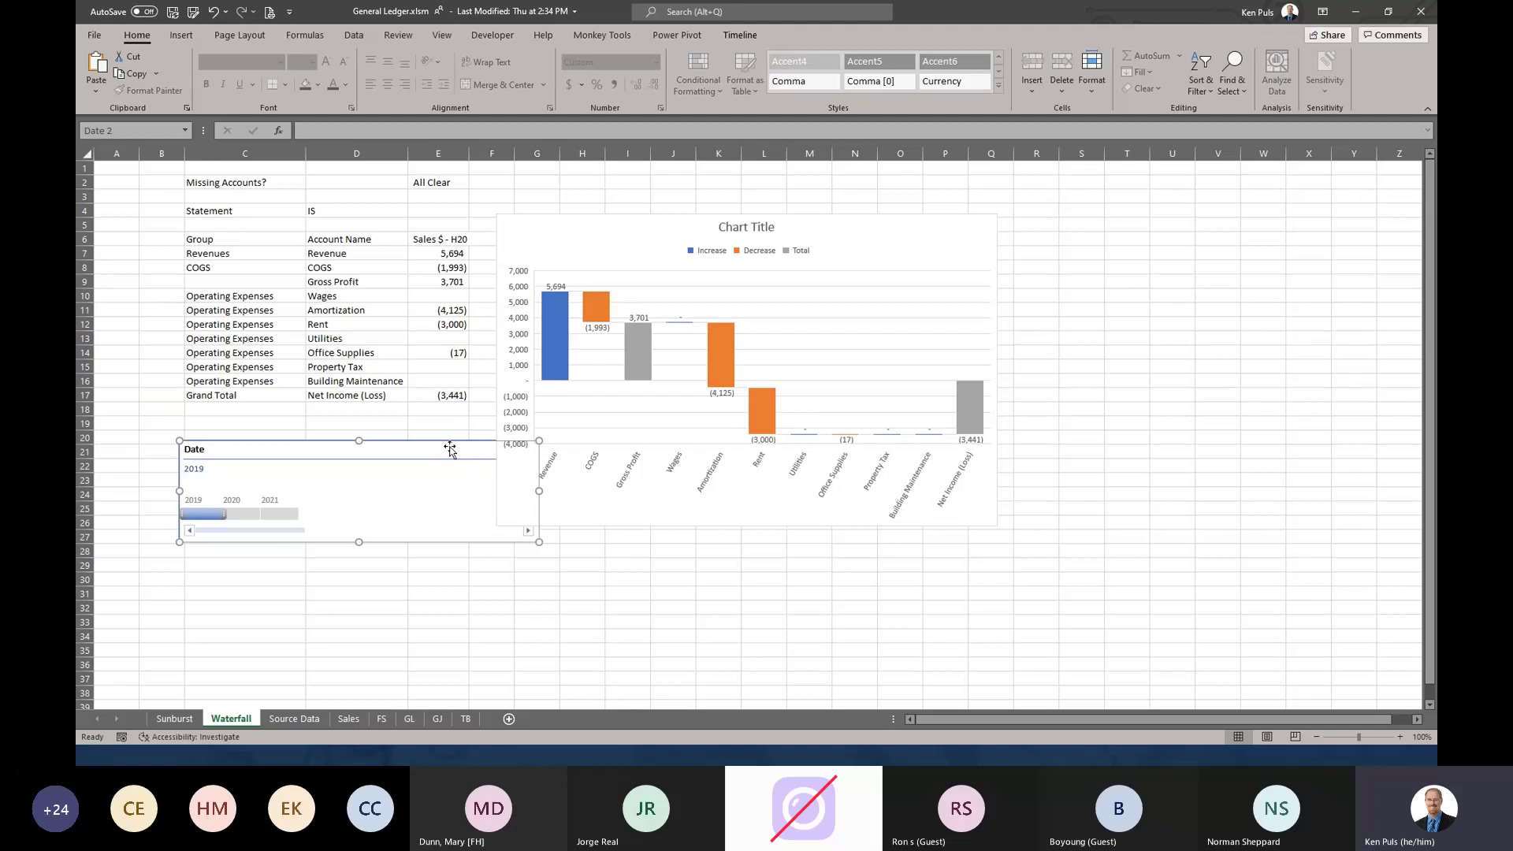
{"action": "left_click_drag", "start_coordinate": [449, 448], "coordinate": [404, 460]}
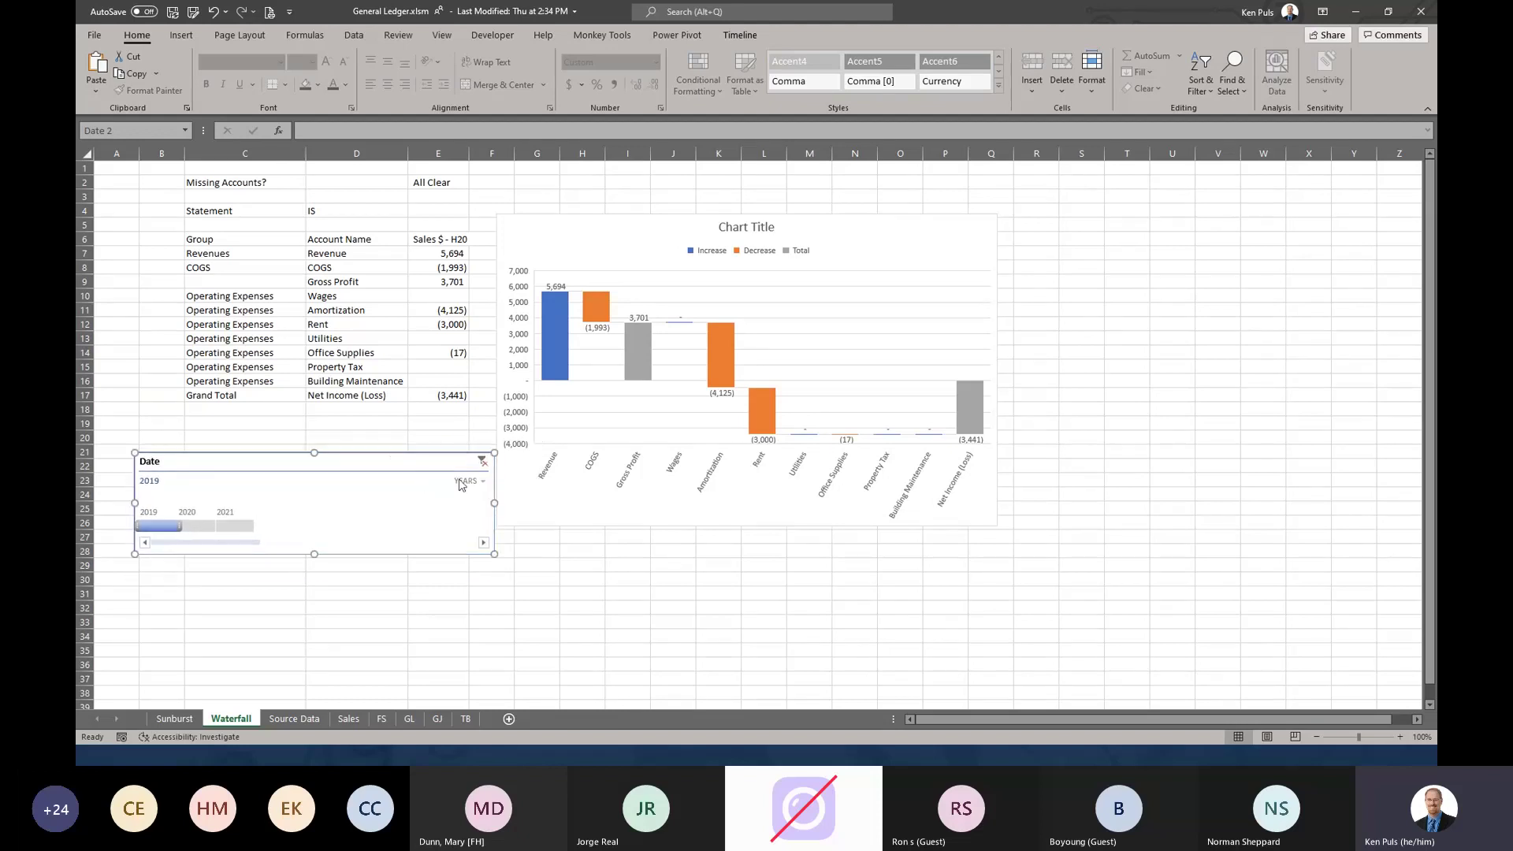
- Try the Date timeline at quarter level with Q1 - Q2 2020 and at month level with Dec 2019 - Jan 2020
{"action": "left_click", "coordinate": [461, 482]}
{"action": "left_click", "coordinate": [485, 514]}
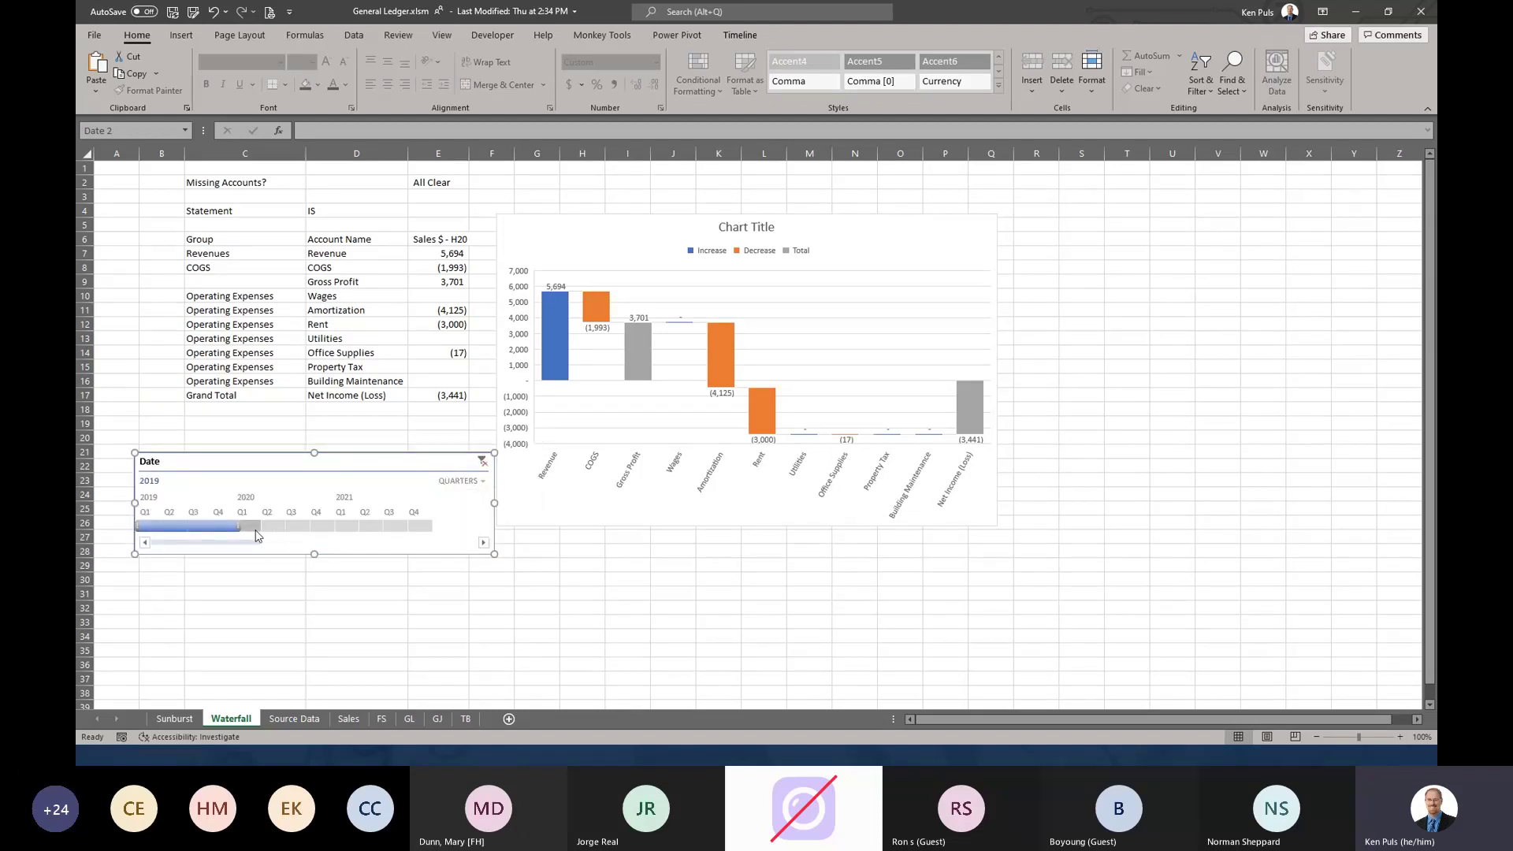
{"action": "left_click_drag", "start_coordinate": [255, 529], "coordinate": [275, 527]}
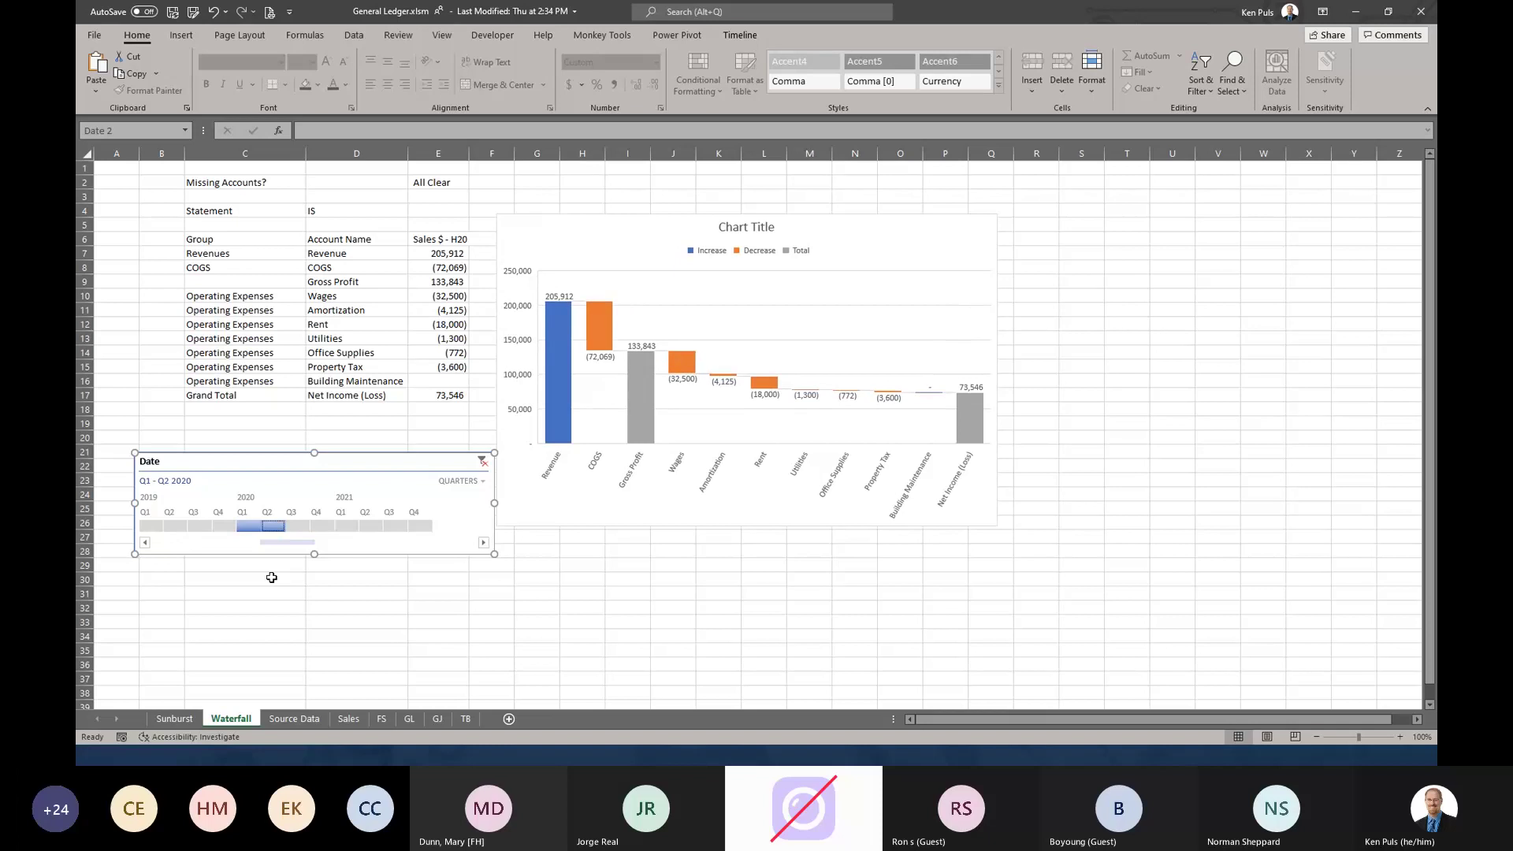
{"action": "left_click", "coordinate": [462, 481]}
{"action": "left_click", "coordinate": [473, 530]}
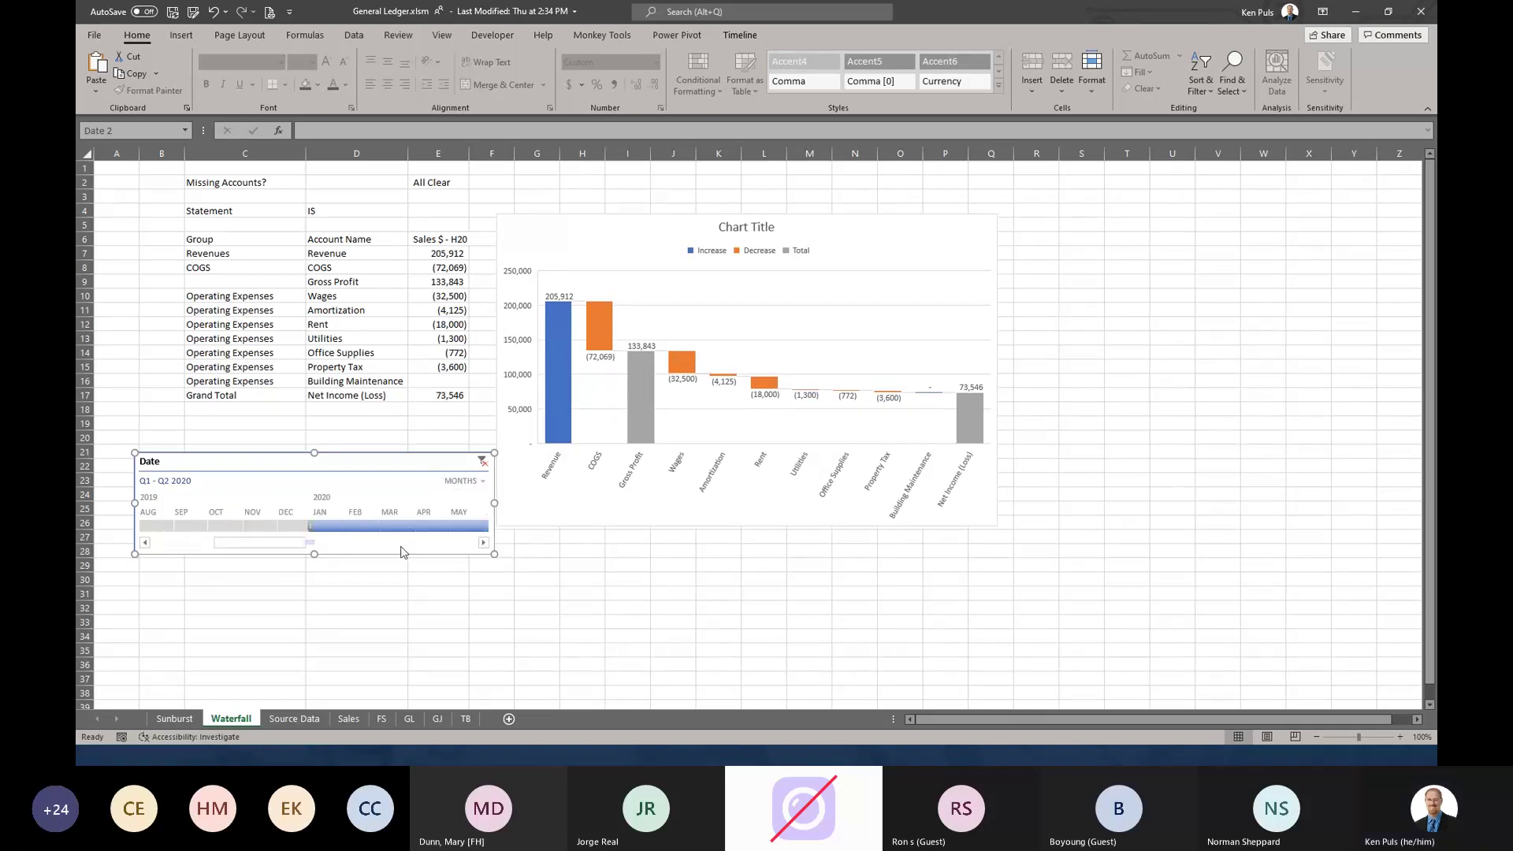
{"action": "left_click_drag", "start_coordinate": [293, 527], "coordinate": [335, 526]}
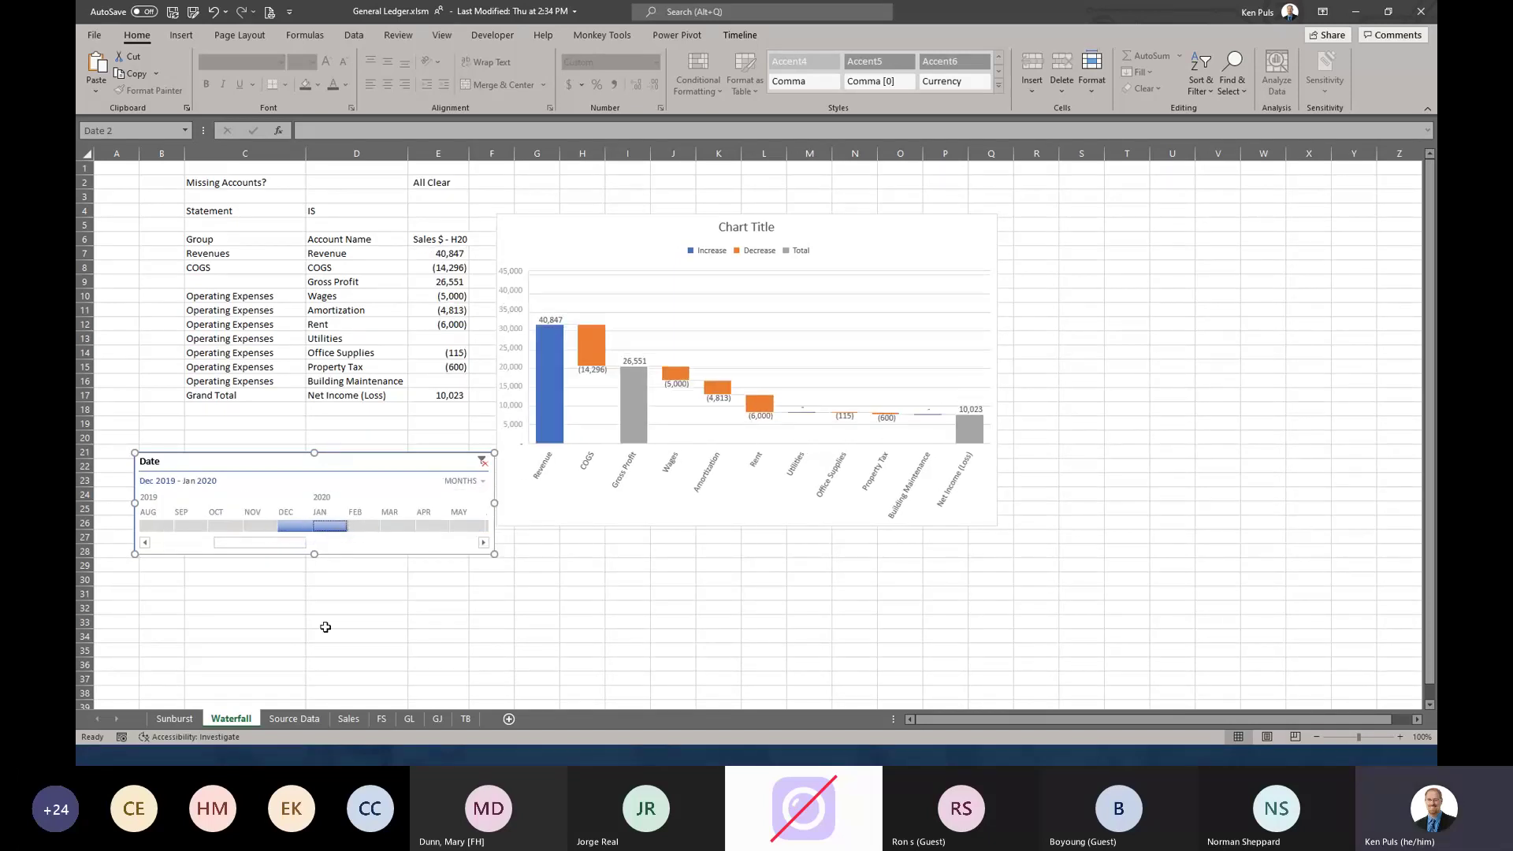
- Try the Date timeline at day level with Nov 29 - Dec 2, 2019 and at year level with 2020
{"action": "left_click", "coordinate": [464, 480]}
{"action": "left_click", "coordinate": [473, 560]}
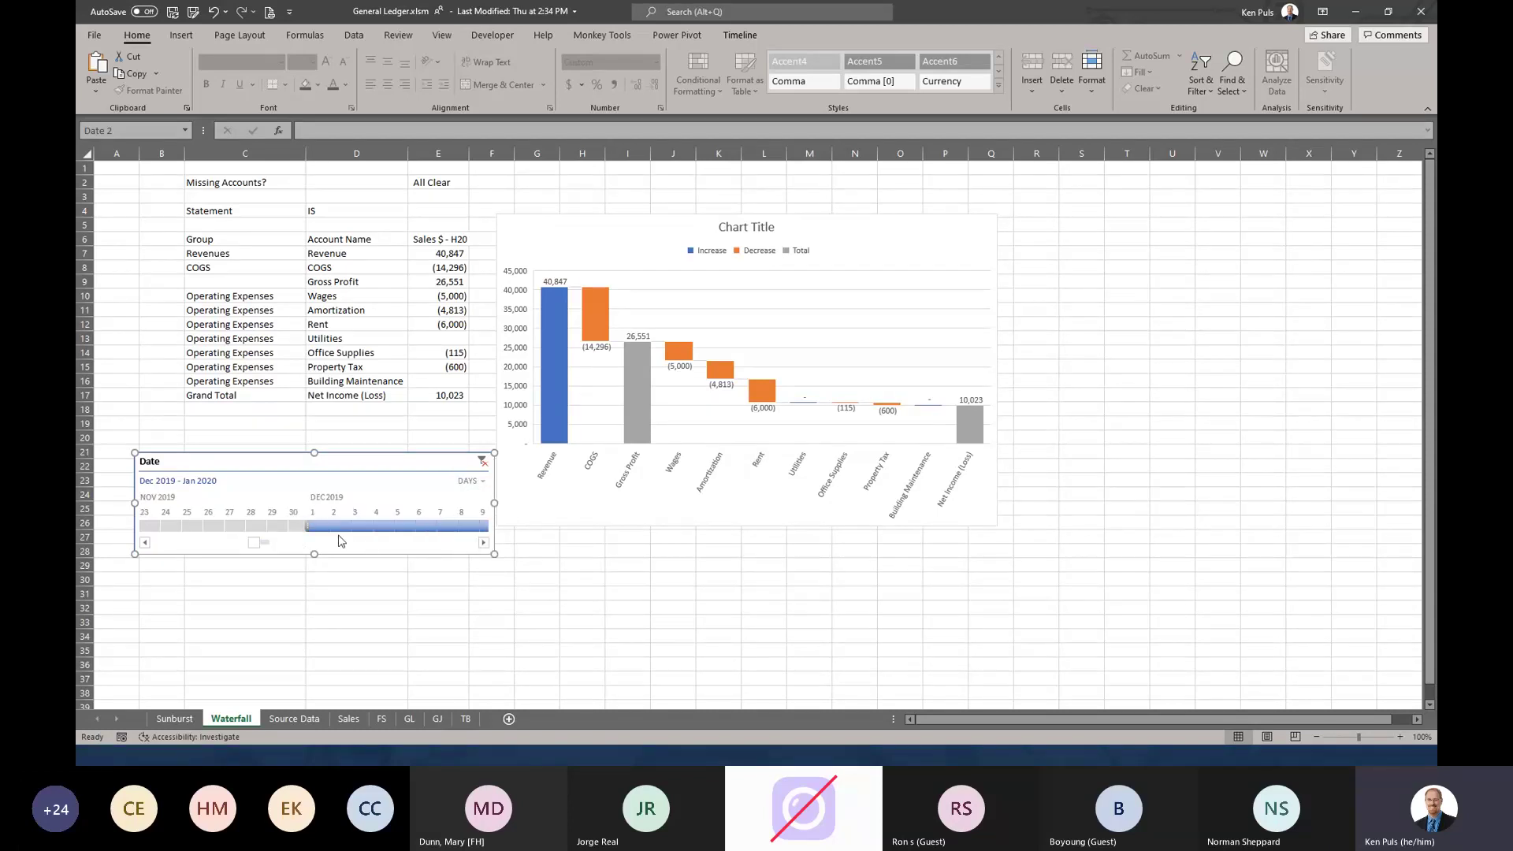
{"action": "left_click_drag", "start_coordinate": [280, 533], "coordinate": [341, 526]}
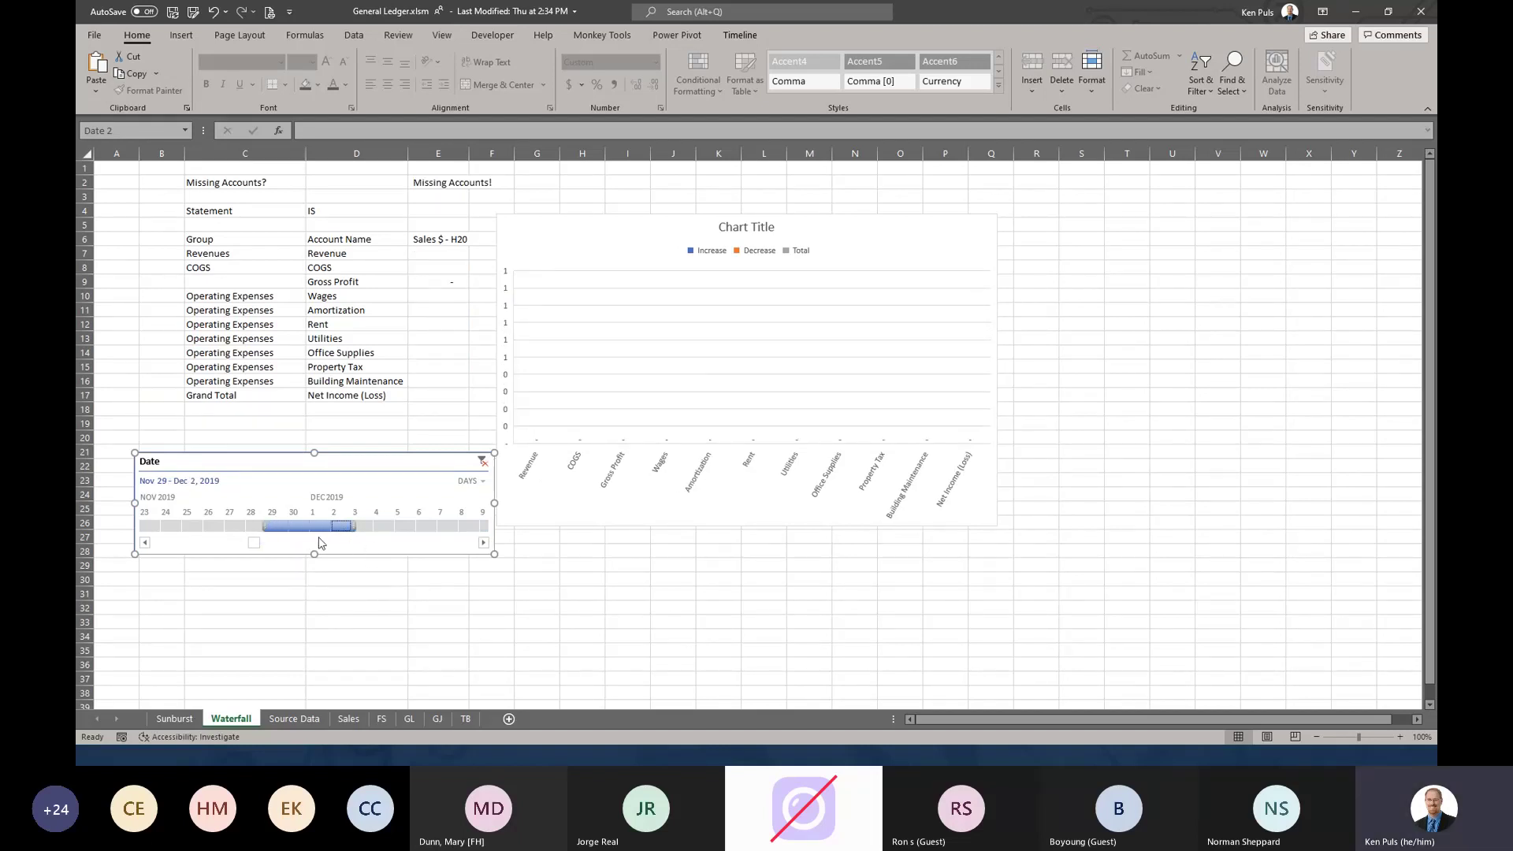
{"action": "left_click", "coordinate": [477, 483]}
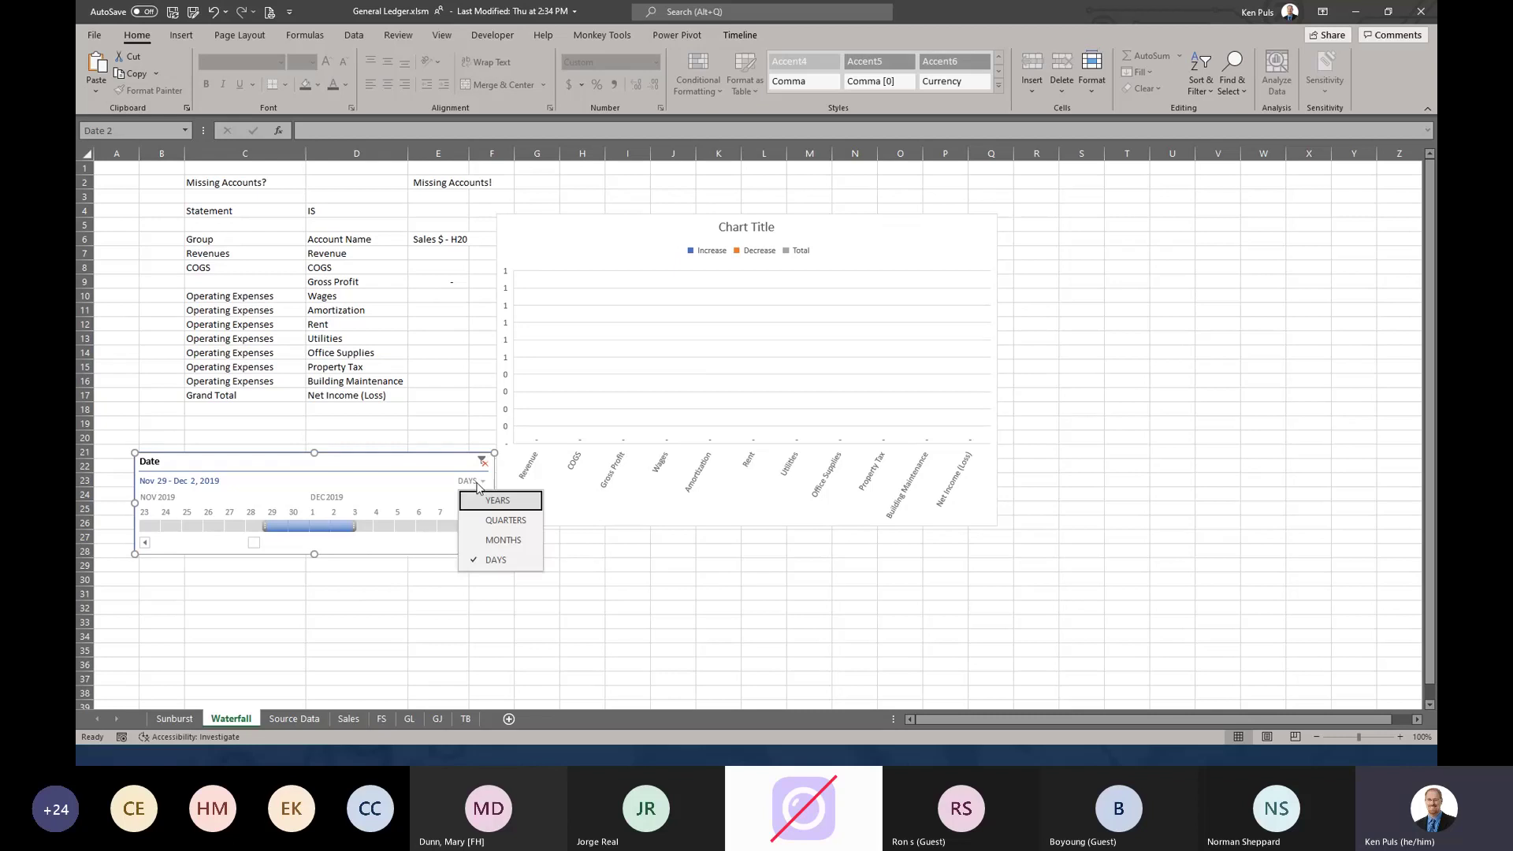
{"action": "left_click", "coordinate": [479, 501]}
{"action": "left_click", "coordinate": [197, 526]}
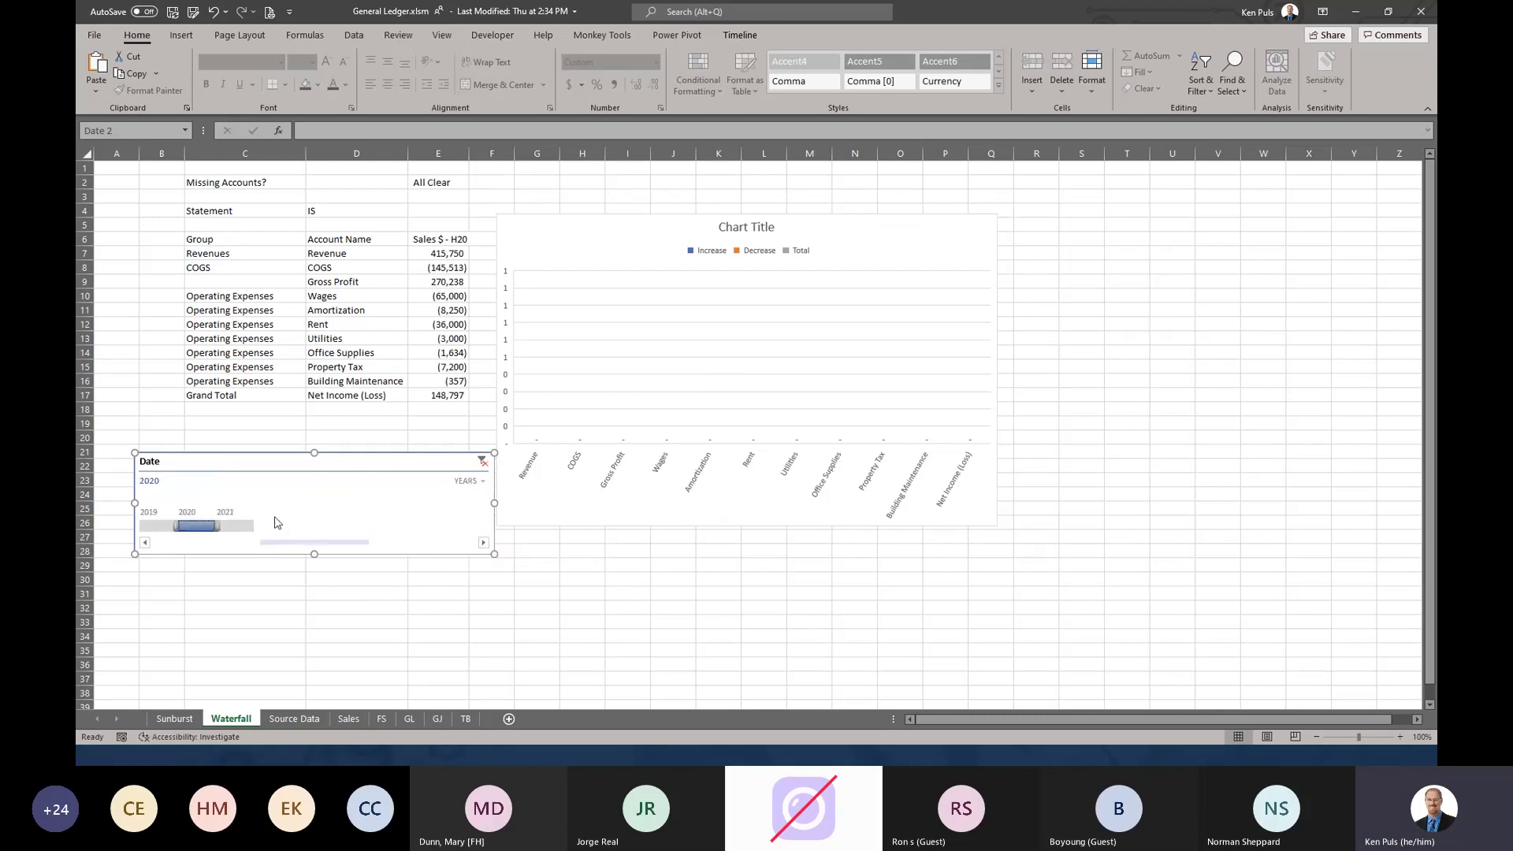
- Switch the Date timeline to days and filter the income statement and chart to Feb 1 - 5 2020
{"action": "left_click", "coordinate": [468, 481]}
{"action": "left_click", "coordinate": [492, 559]}
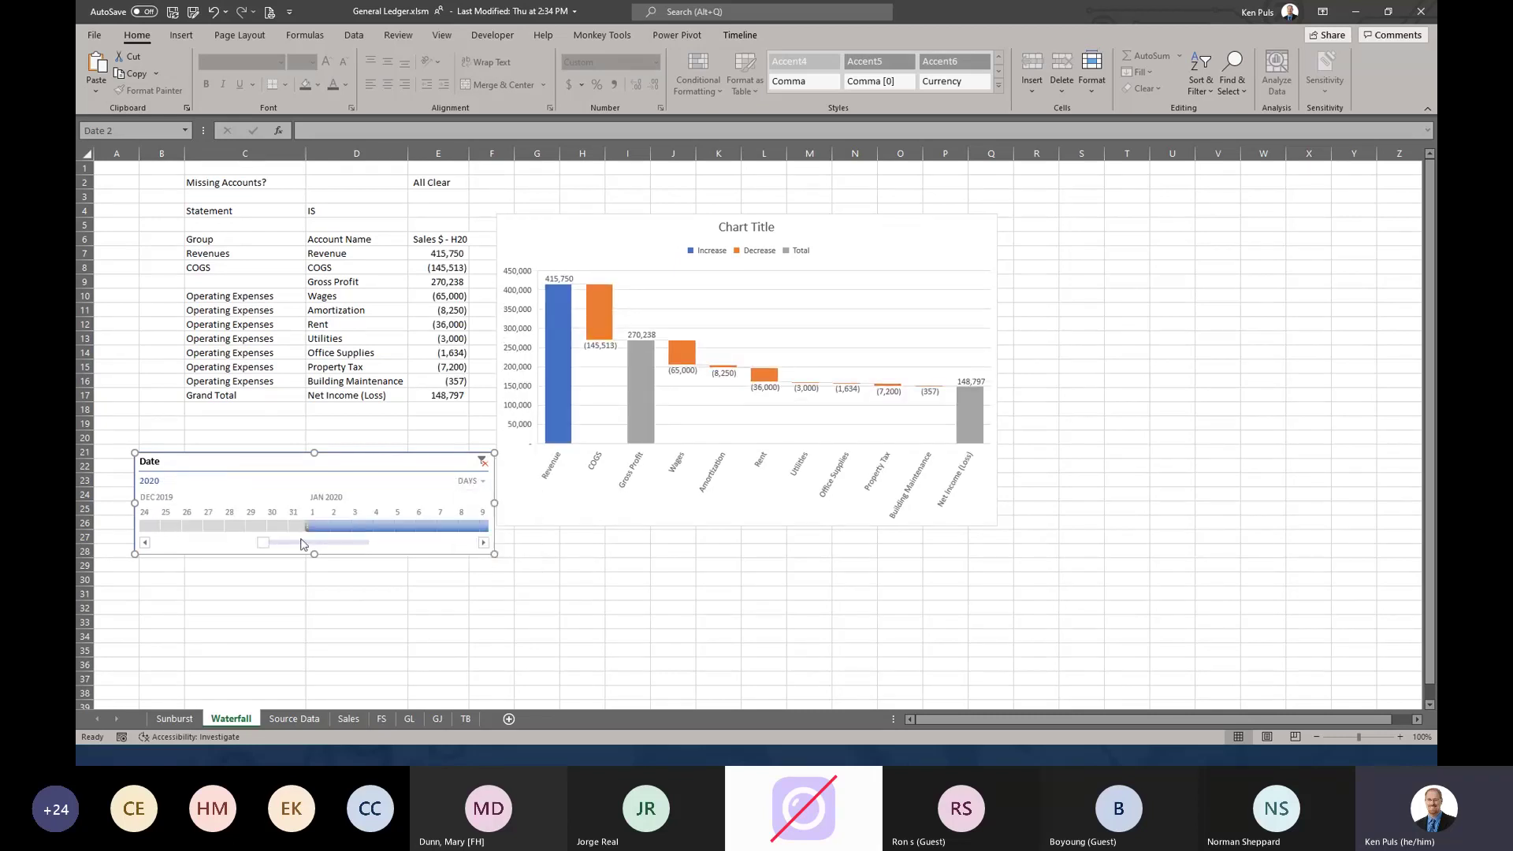
{"action": "scroll", "coordinate": [343, 551], "scroll_direction": "down", "scroll_amount": 3}
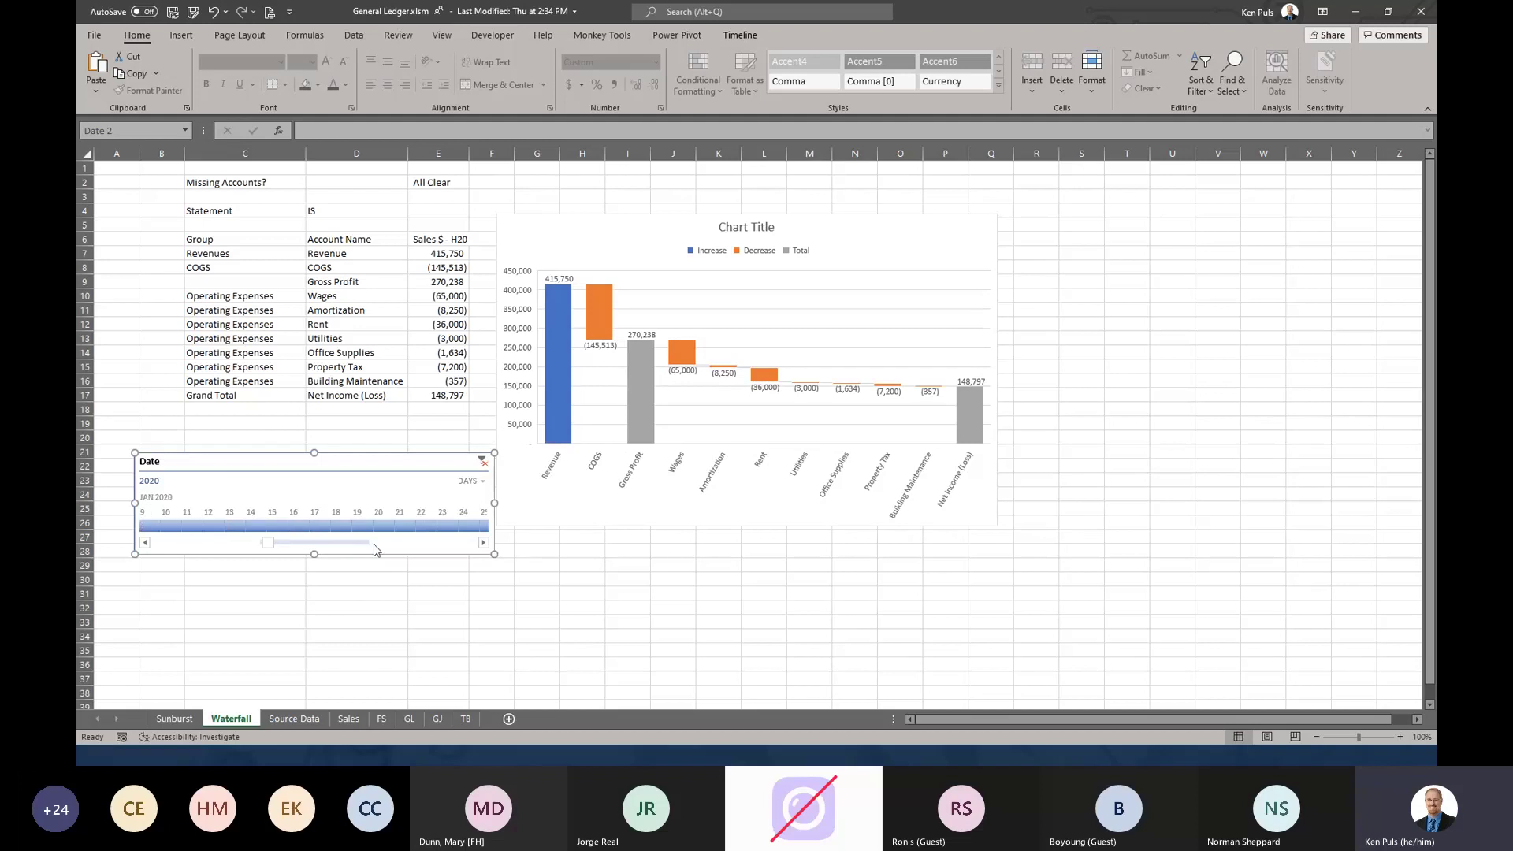
{"action": "left_click_drag", "start_coordinate": [376, 536], "coordinate": [291, 533]}
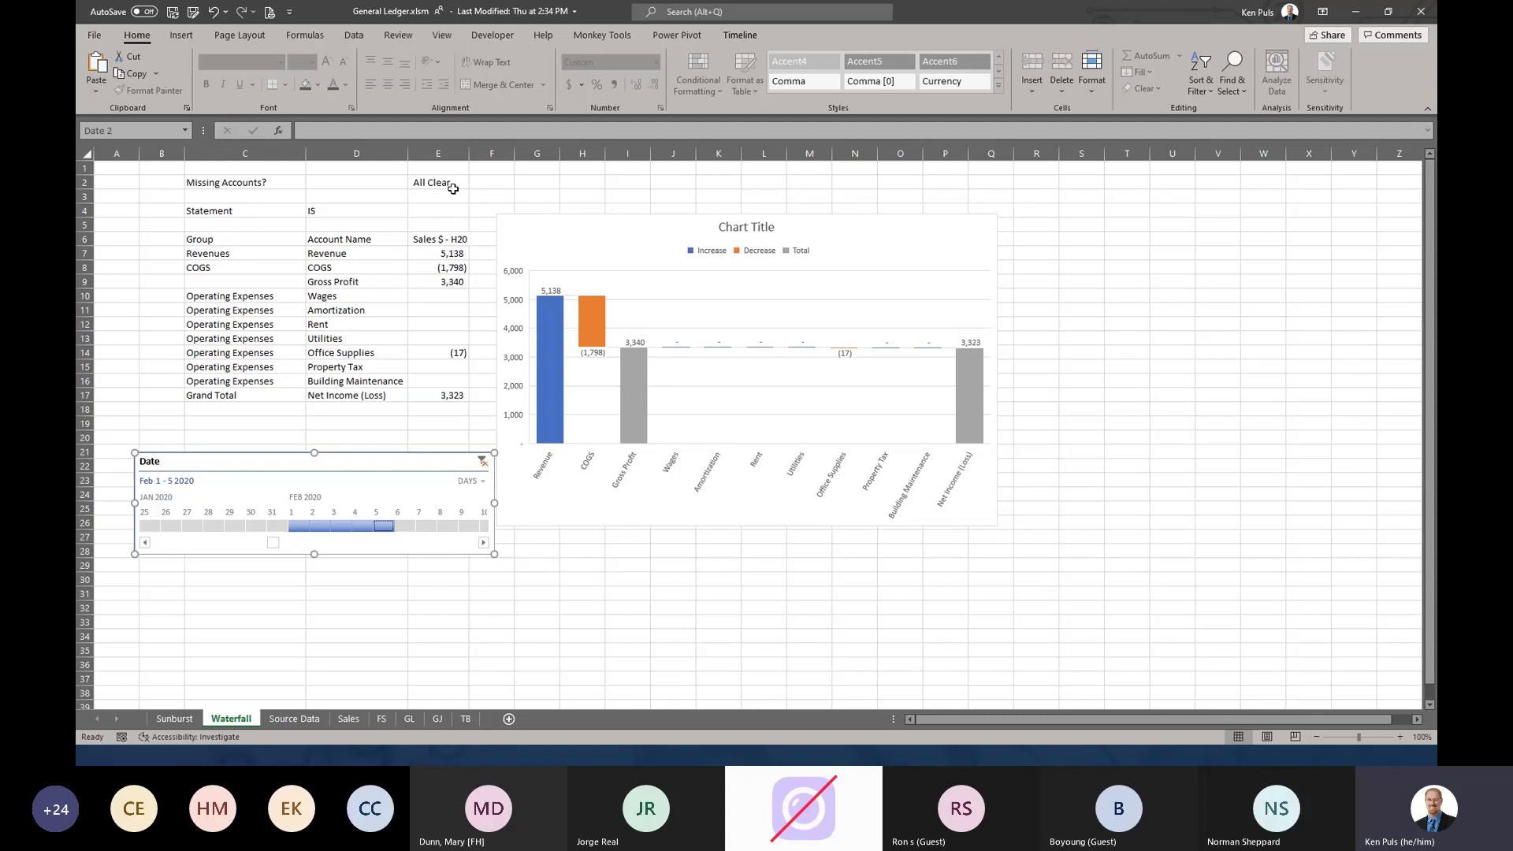
- Examine the Net Income (Loss) row in D17:E17 and the operating expense account names in D10:D16
{"action": "mouse_move", "coordinate": [640, 398]}
{"action": "left_click_drag", "start_coordinate": [443, 396], "coordinate": [328, 398]}
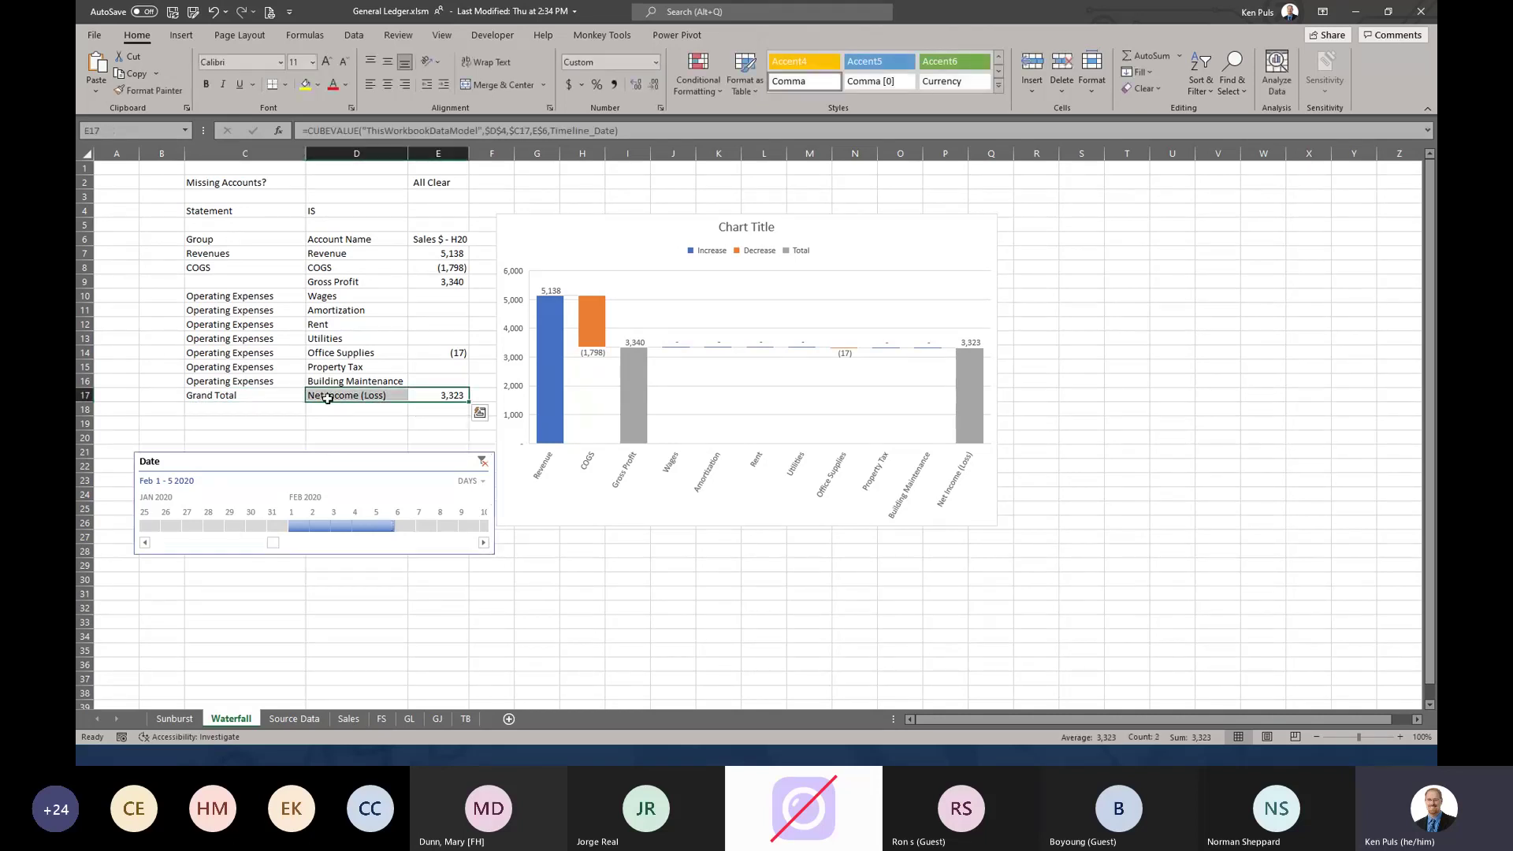
{"action": "left_click_drag", "start_coordinate": [327, 298], "coordinate": [330, 382]}
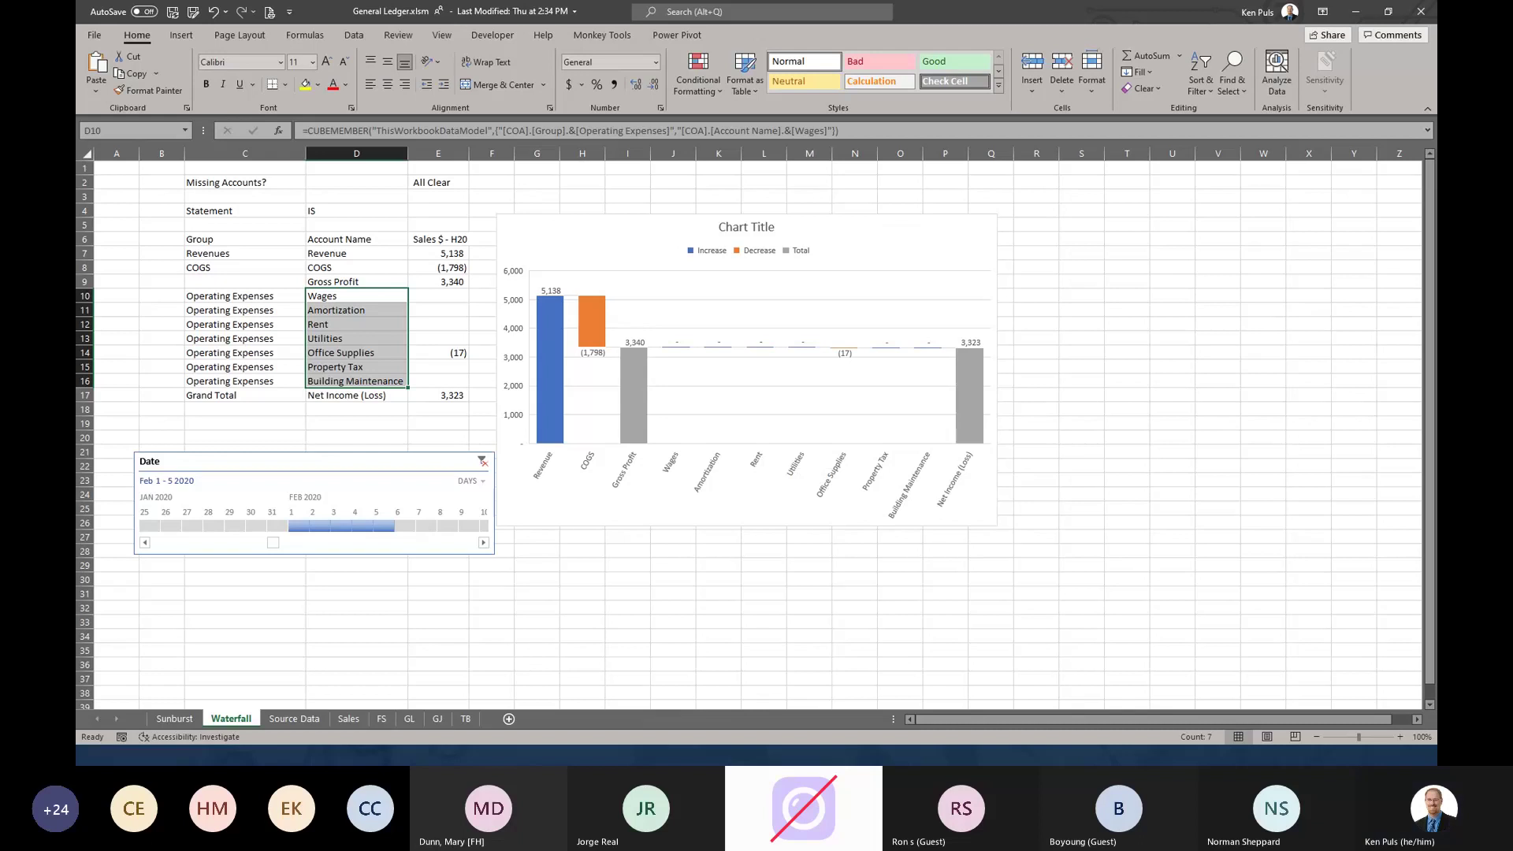
{"action": "key", "text": "alt+Tab"}
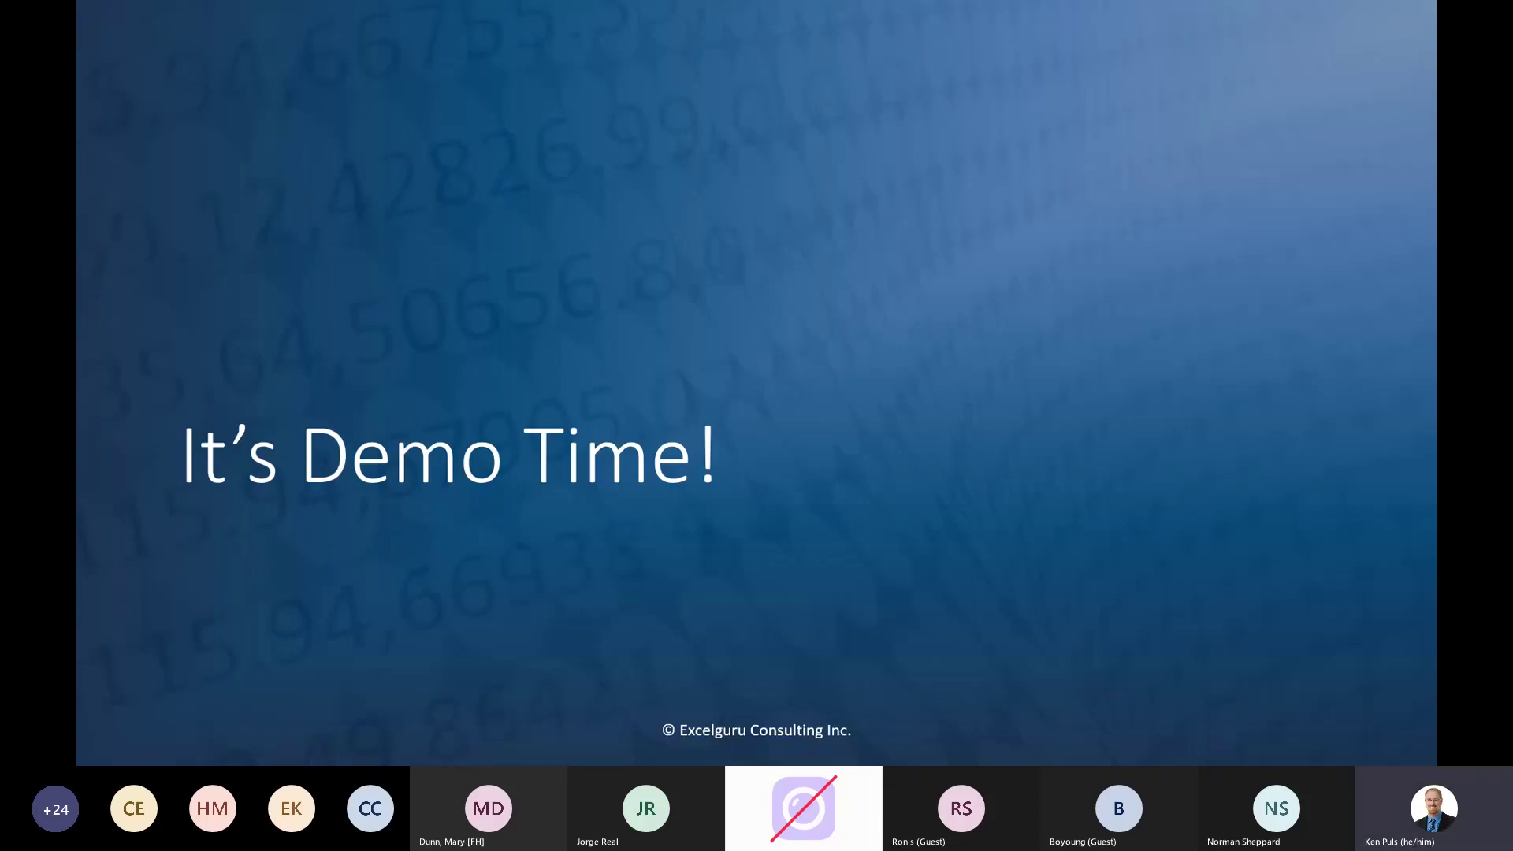
{"action": "key", "text": "Right"}
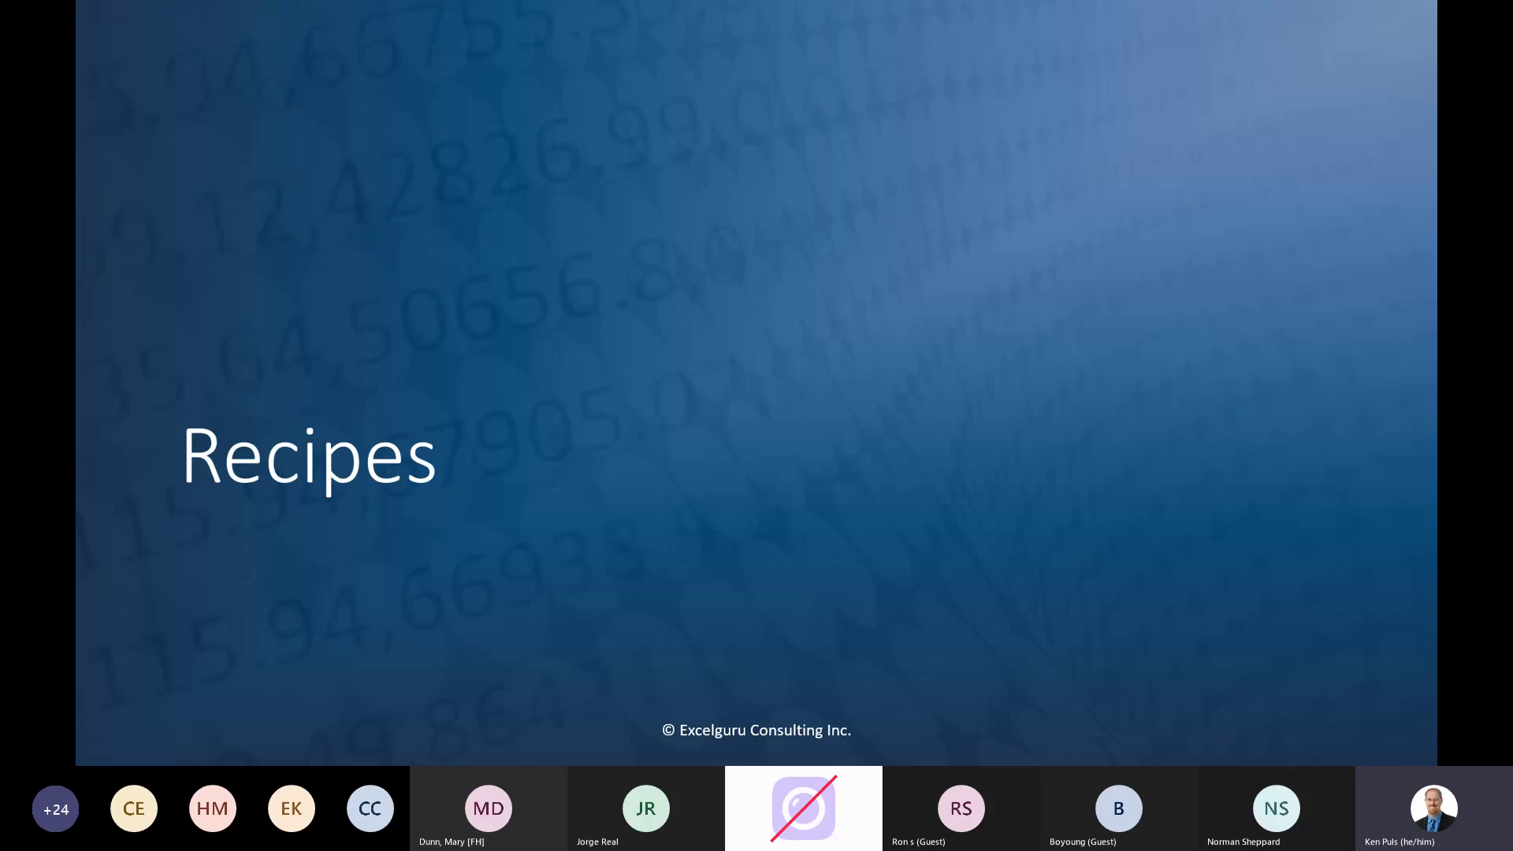
{"action": "key", "text": "Right"}
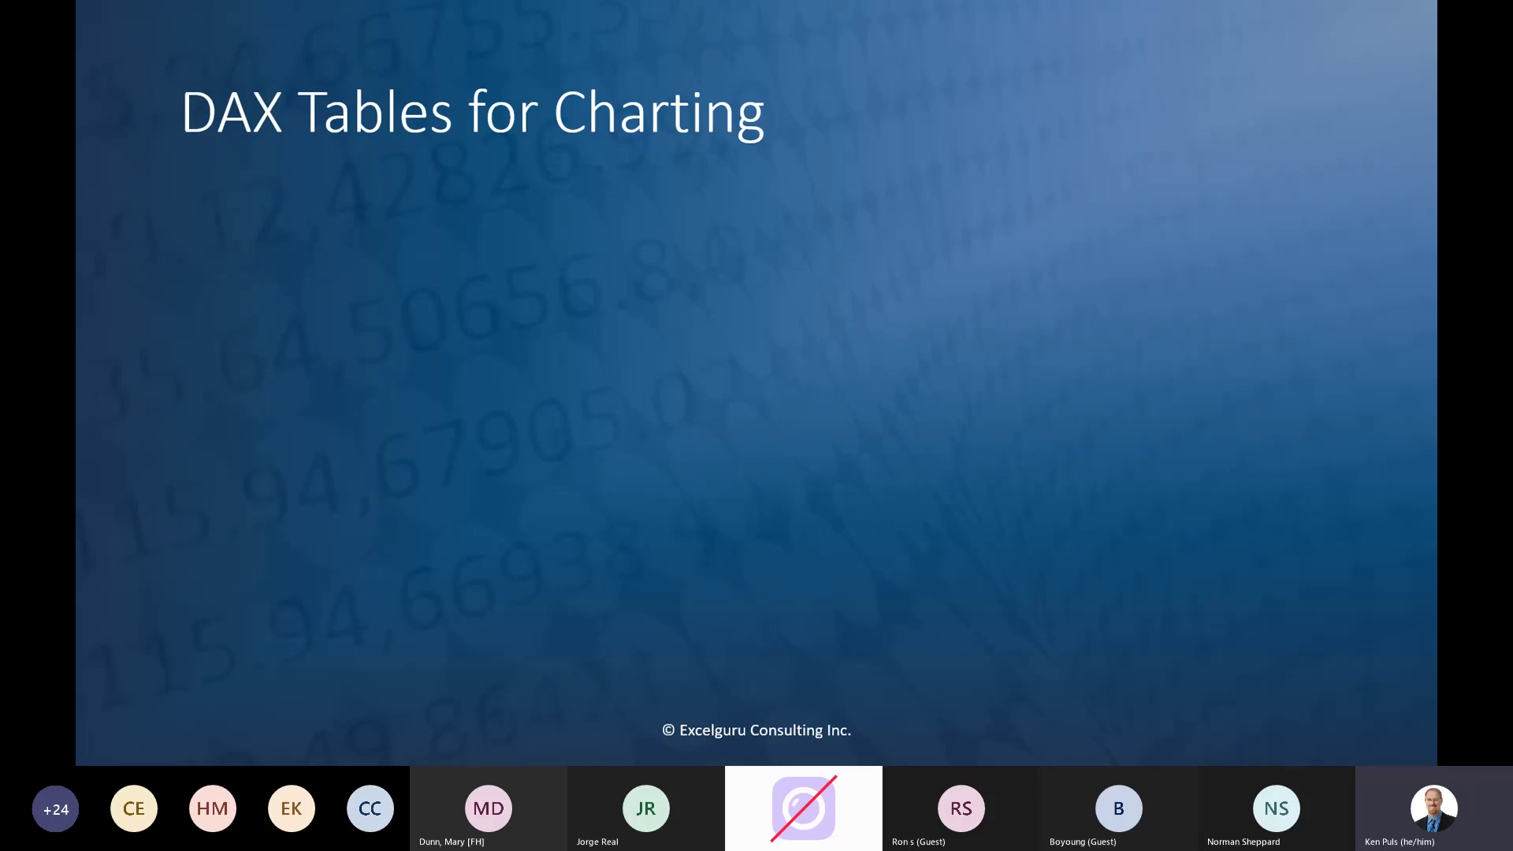
{"action": "key", "text": "Right"}
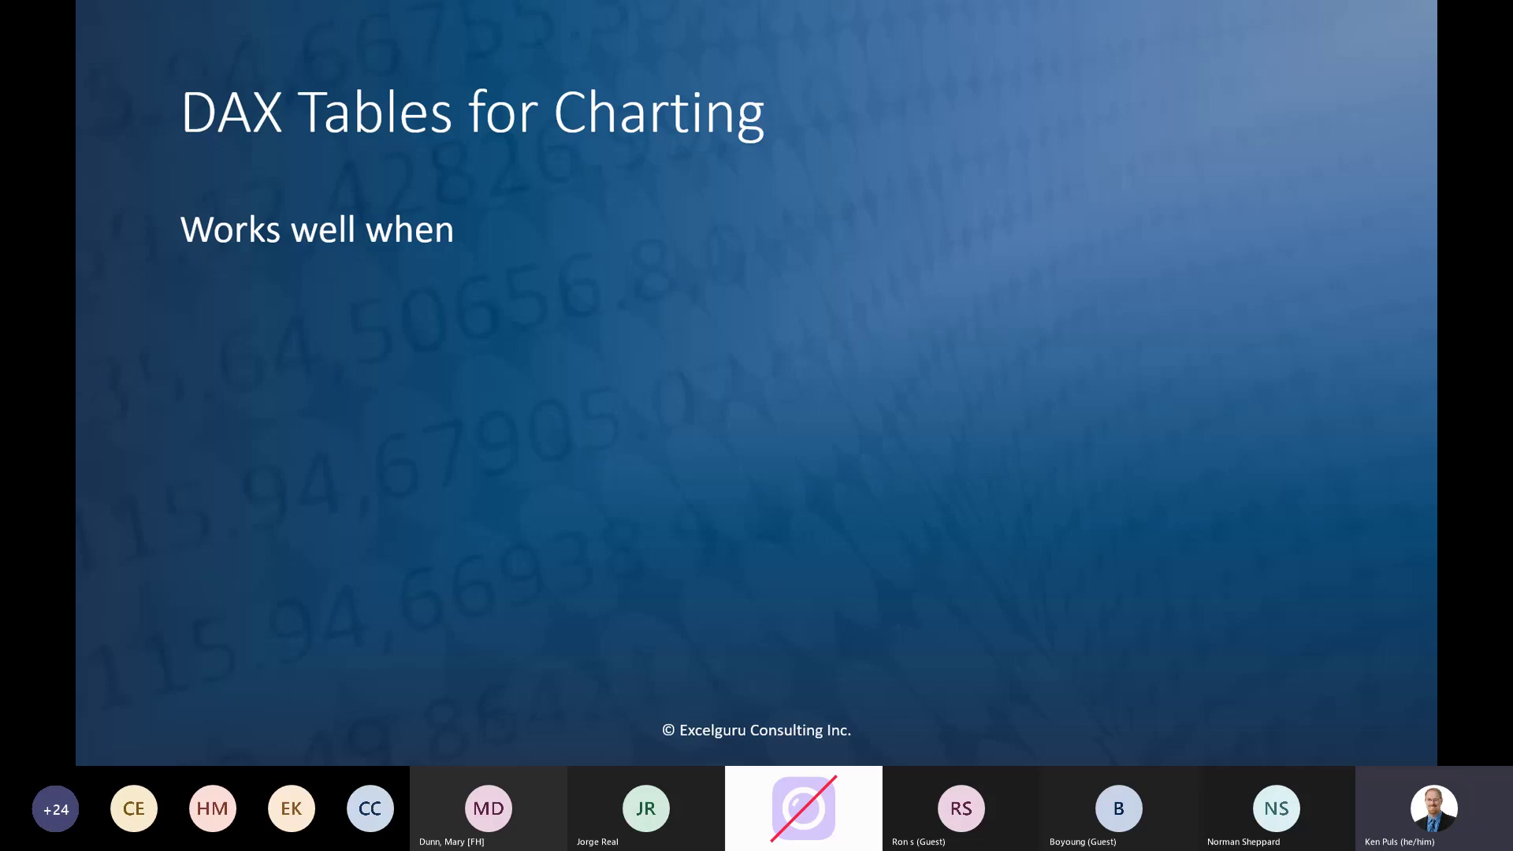
{"action": "key", "text": "Right"}
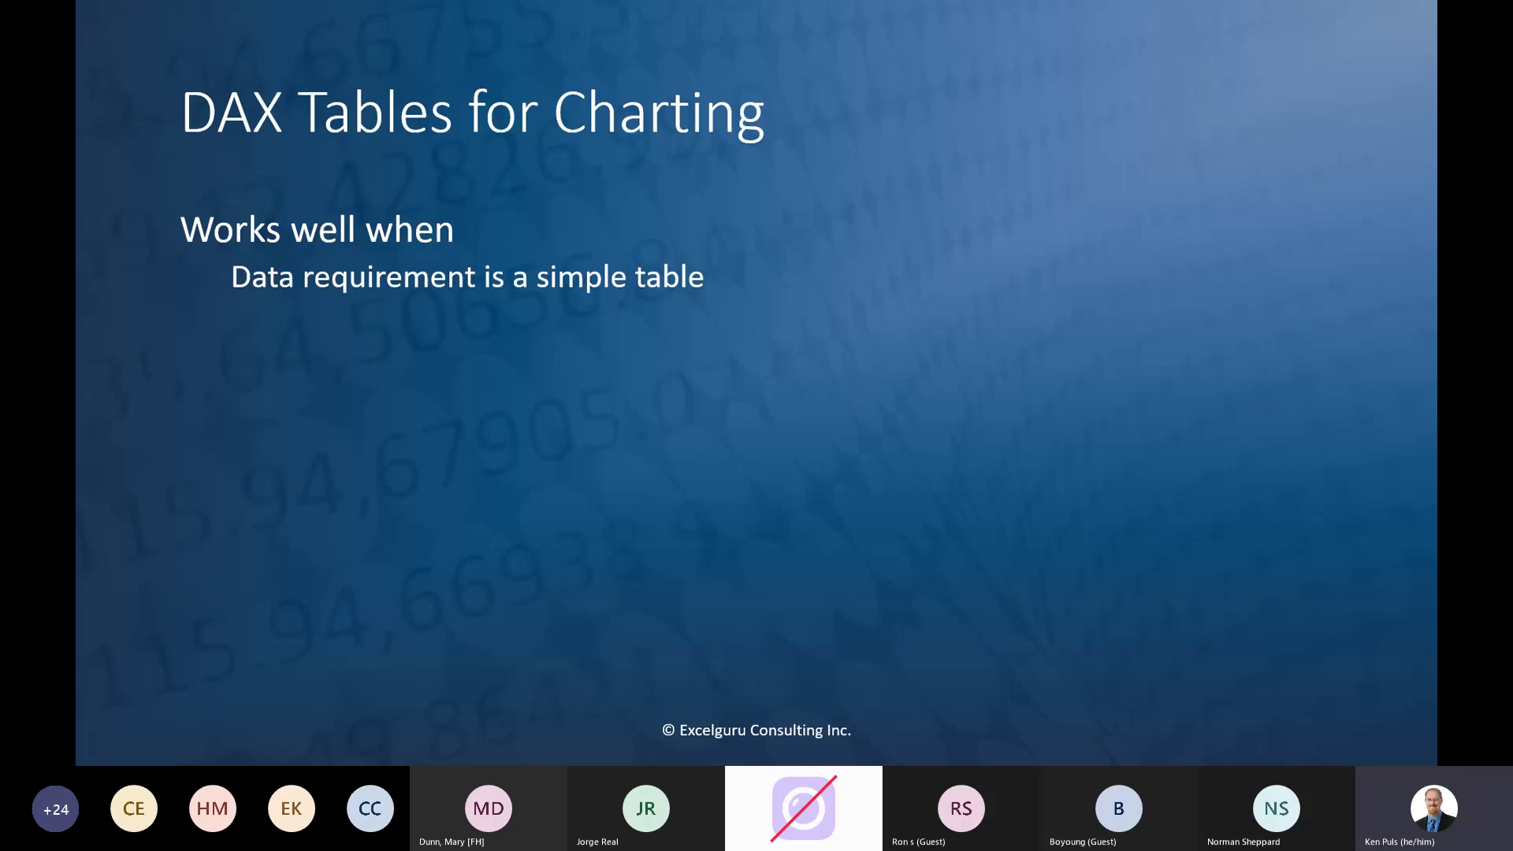
{"action": "key", "text": "Right"}
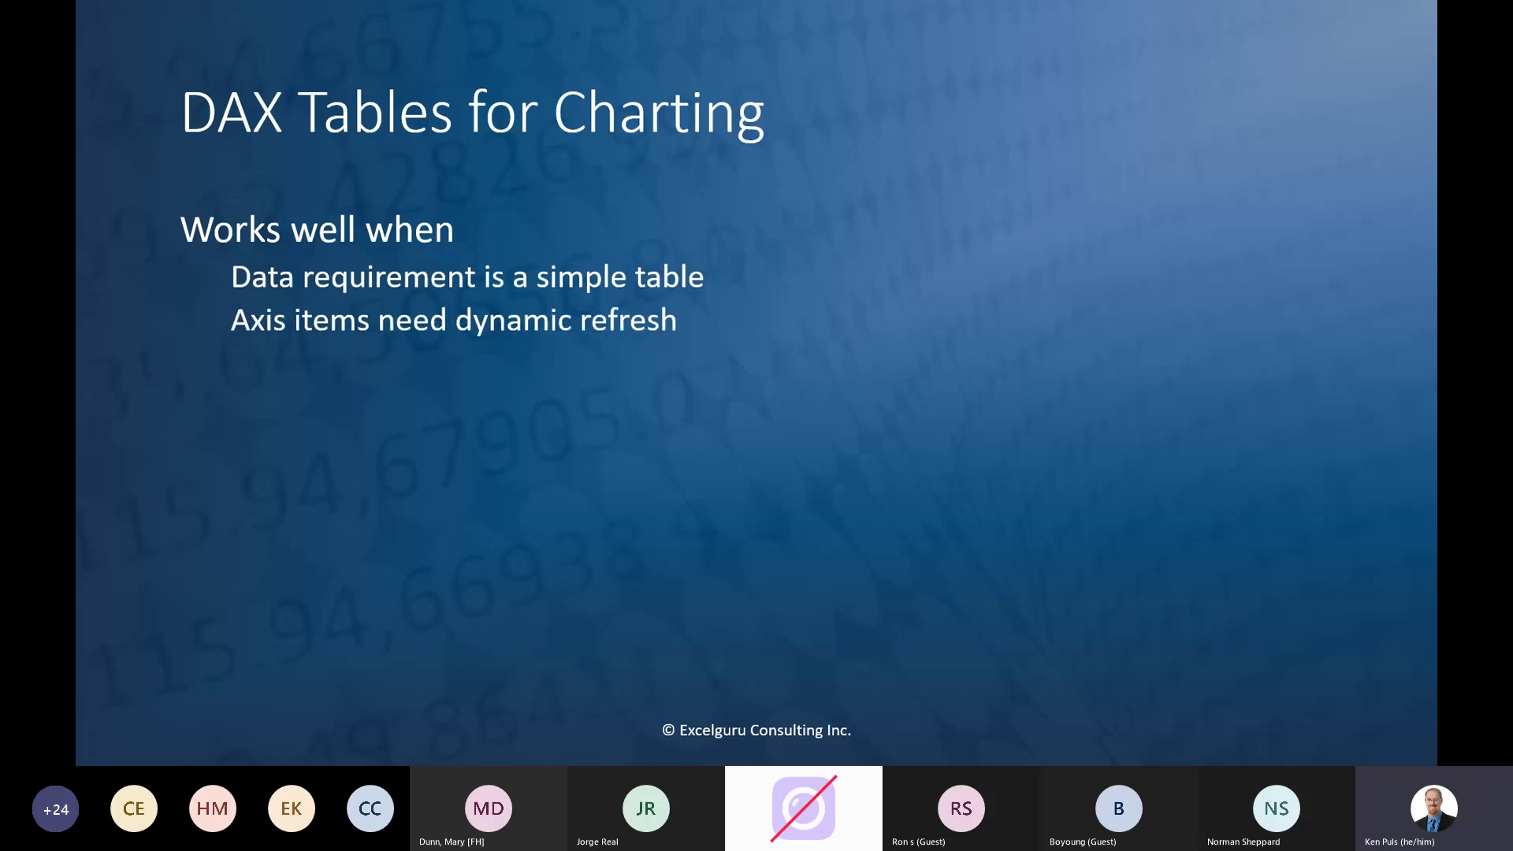